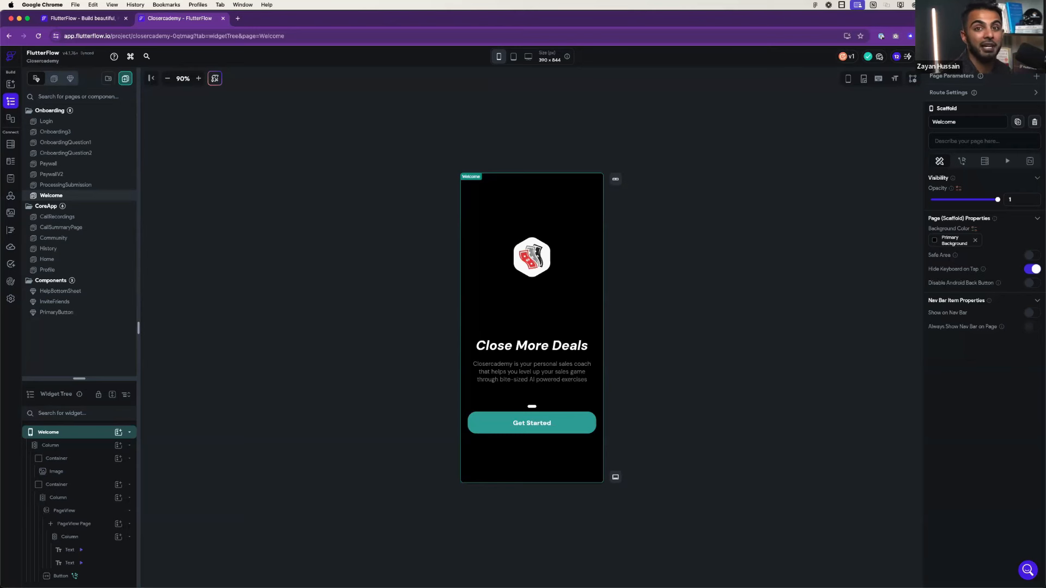
{"action": "left_click", "coordinate": [322, 193]}
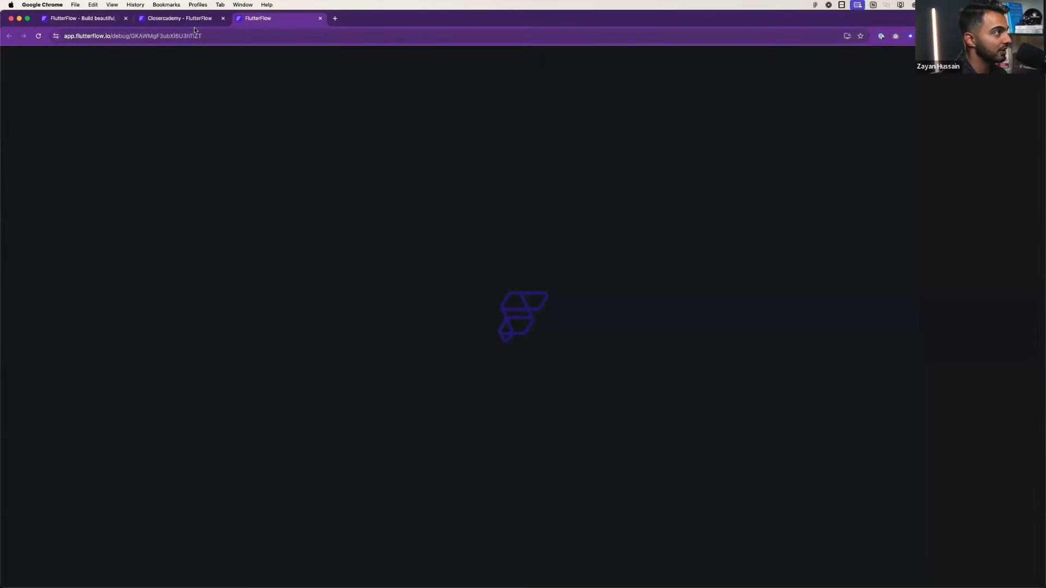
{"action": "left_click", "coordinate": [196, 24]}
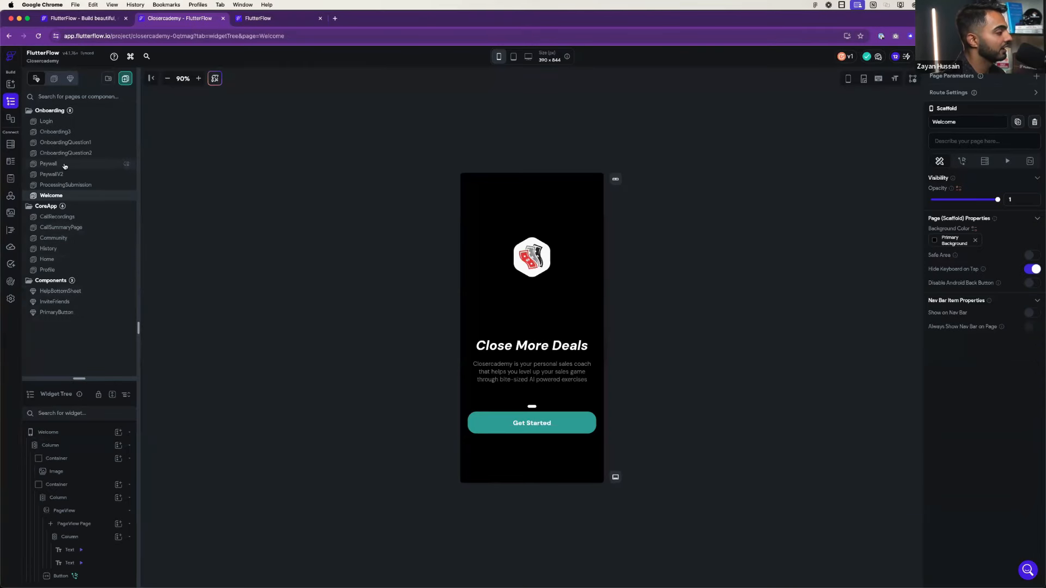
{"action": "left_click", "coordinate": [253, 24]}
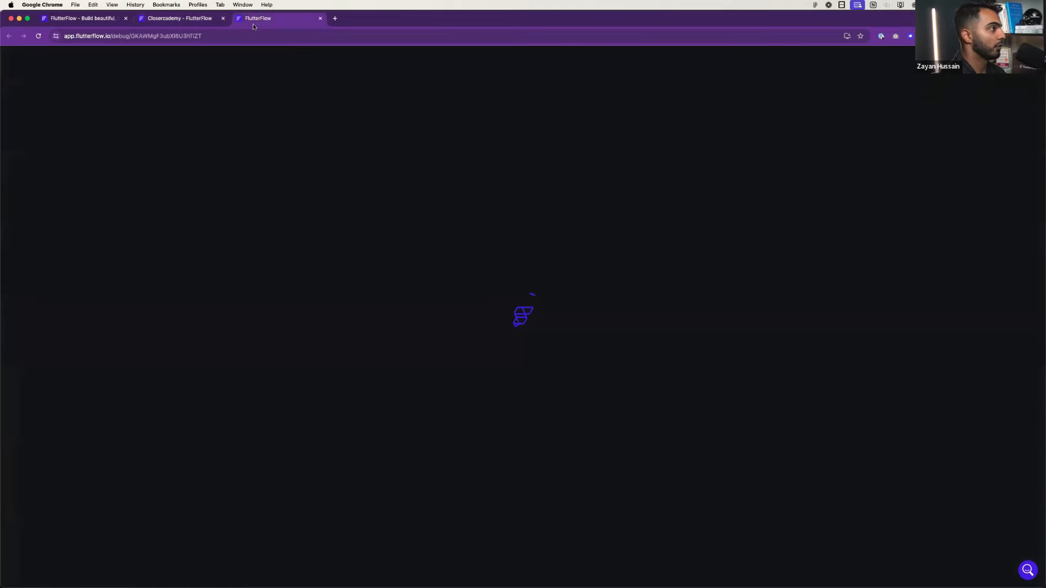
{"action": "left_click", "coordinate": [171, 21]}
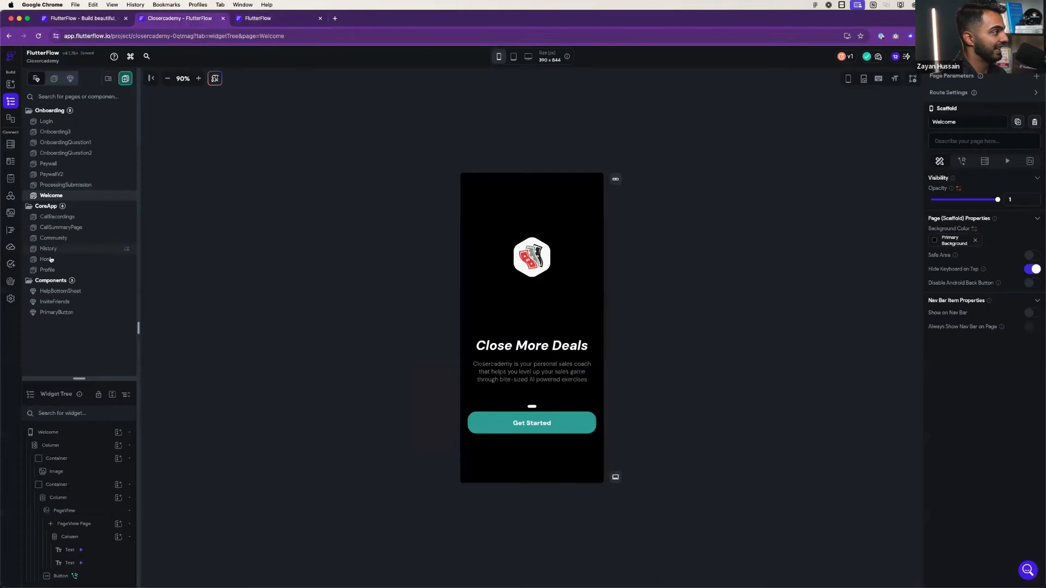
- Look over the PrimaryButton and InviteFriends components and the Login page's Create Account and Log In tabs
{"action": "left_click", "coordinate": [60, 313]}
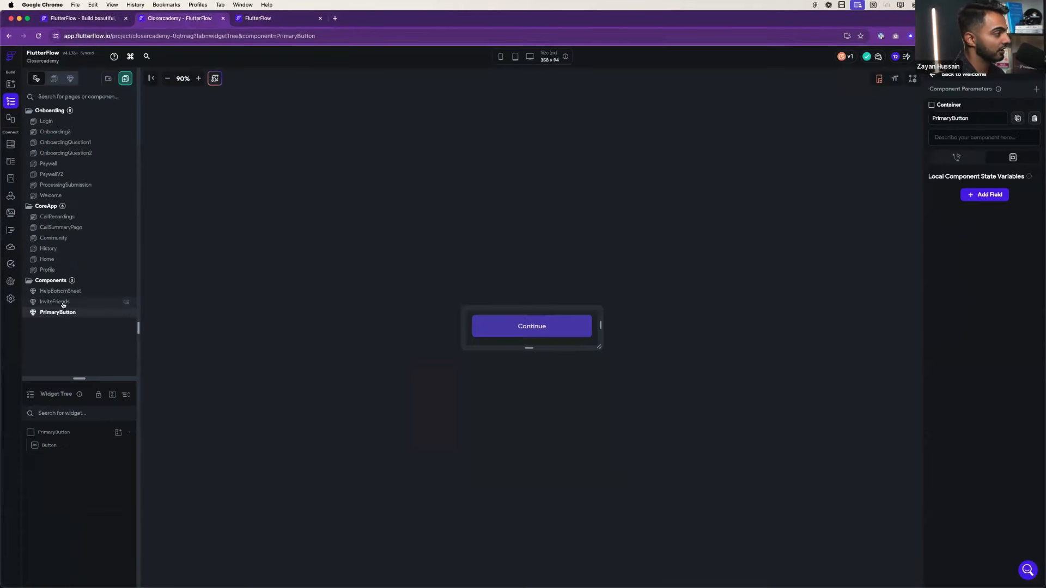
{"action": "left_click", "coordinate": [61, 302]}
{"action": "left_click", "coordinate": [64, 121]}
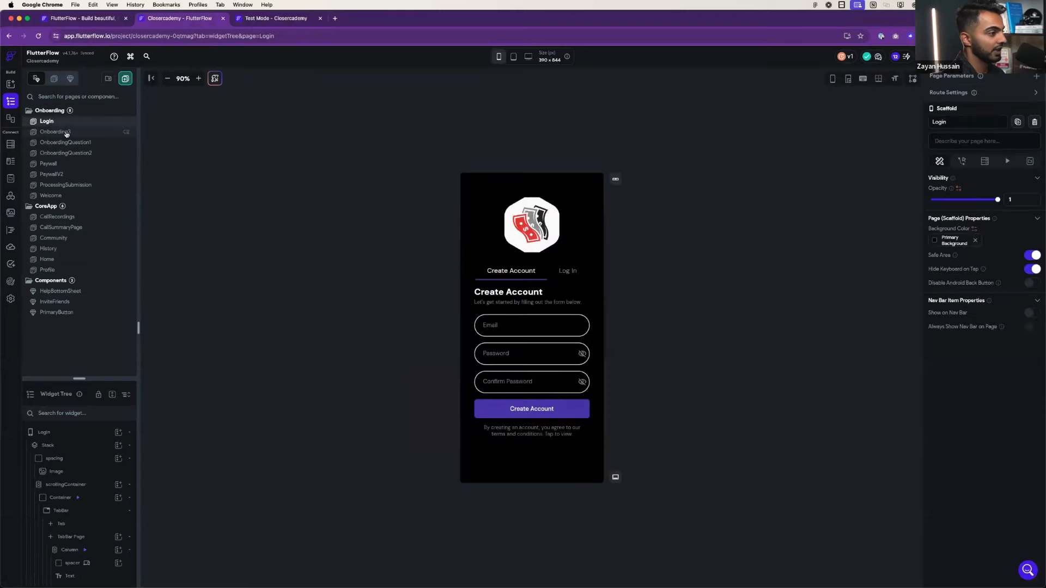
{"action": "left_click", "coordinate": [567, 272]}
{"action": "left_click", "coordinate": [520, 272]}
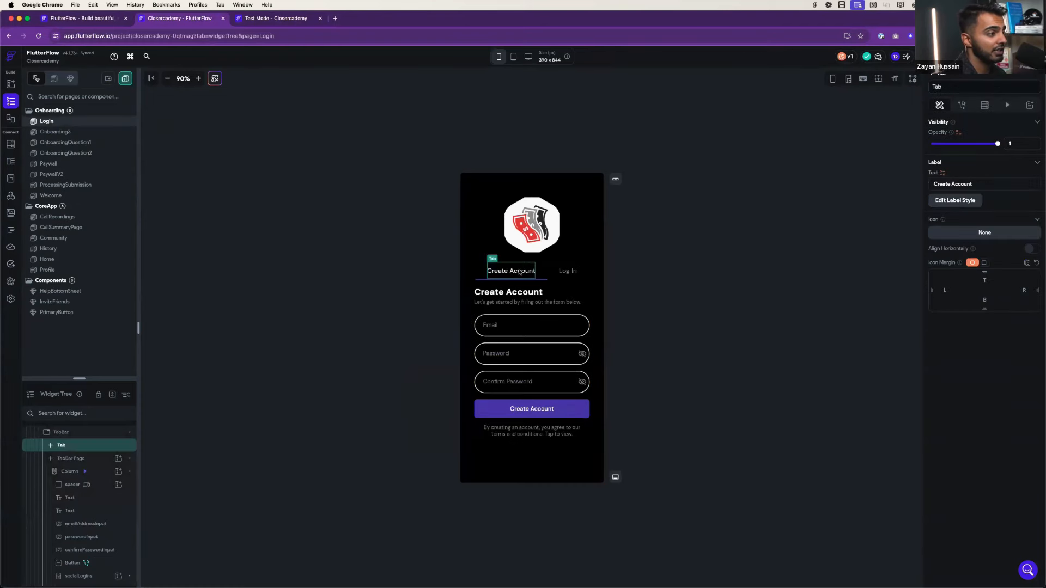
{"action": "left_click", "coordinate": [561, 271]}
{"action": "left_click", "coordinate": [513, 272]}
- Review the Onboarding3 page layout from its heading down to the Stop and Submit Recording button
{"action": "left_click", "coordinate": [56, 132]}
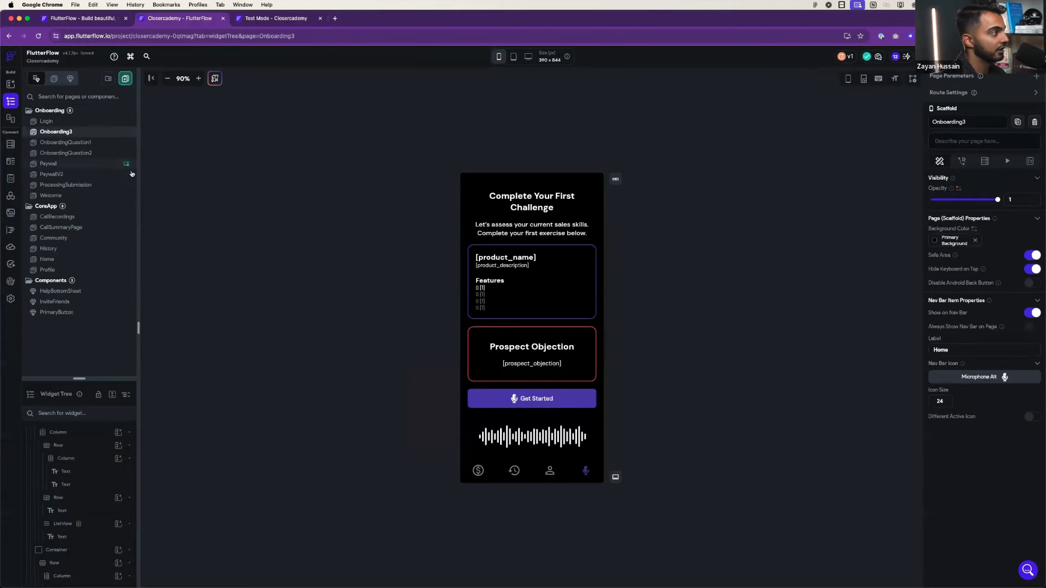
{"action": "scroll", "coordinate": [558, 321], "scroll_direction": "down", "scroll_amount": 2}
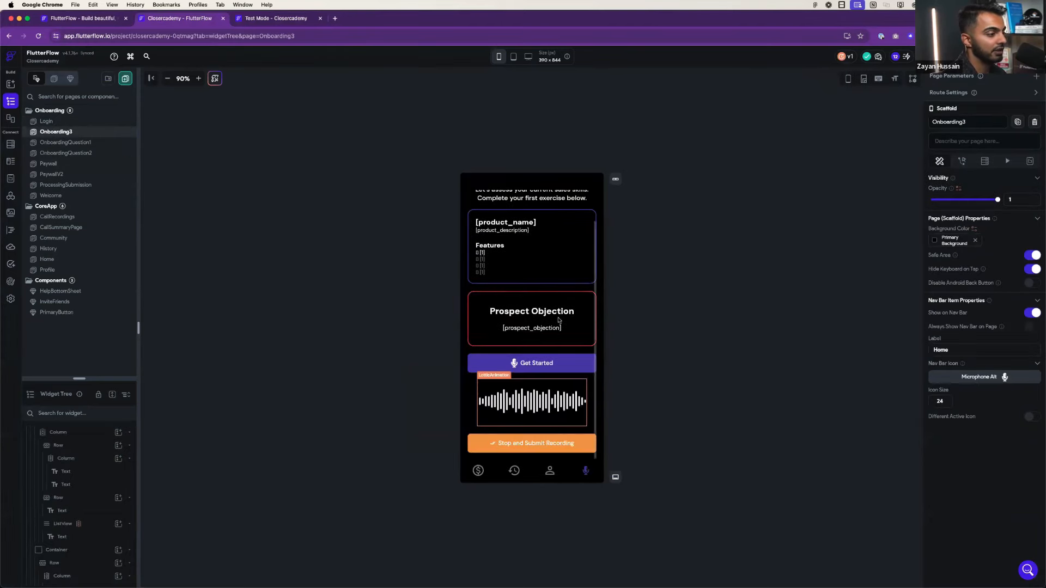
{"action": "scroll", "coordinate": [558, 321], "scroll_direction": "up", "scroll_amount": 2}
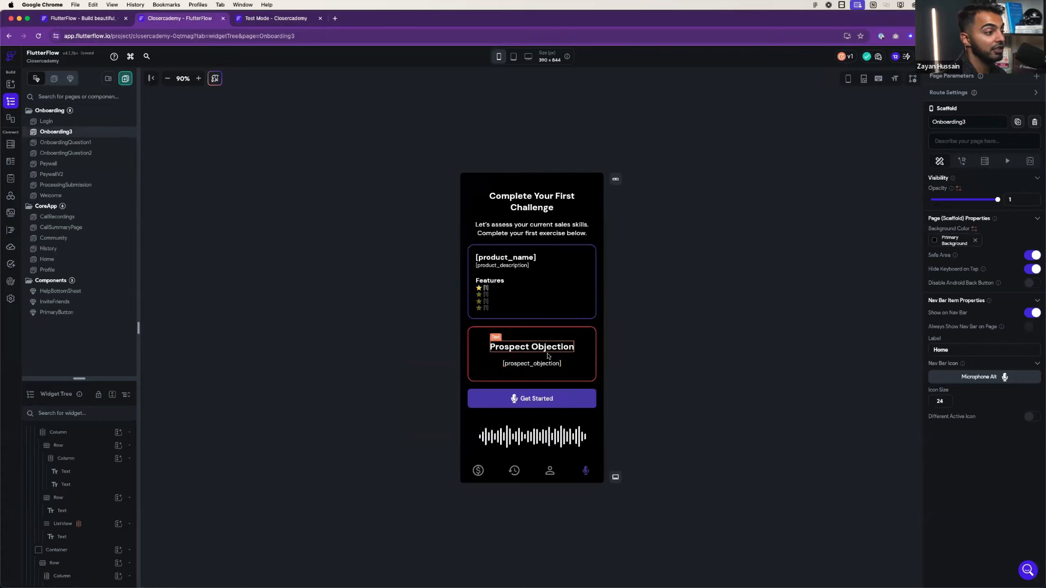
{"action": "scroll", "coordinate": [548, 356], "scroll_direction": "down", "scroll_amount": 2}
{"action": "scroll", "coordinate": [549, 359], "scroll_direction": "up", "scroll_amount": 2}
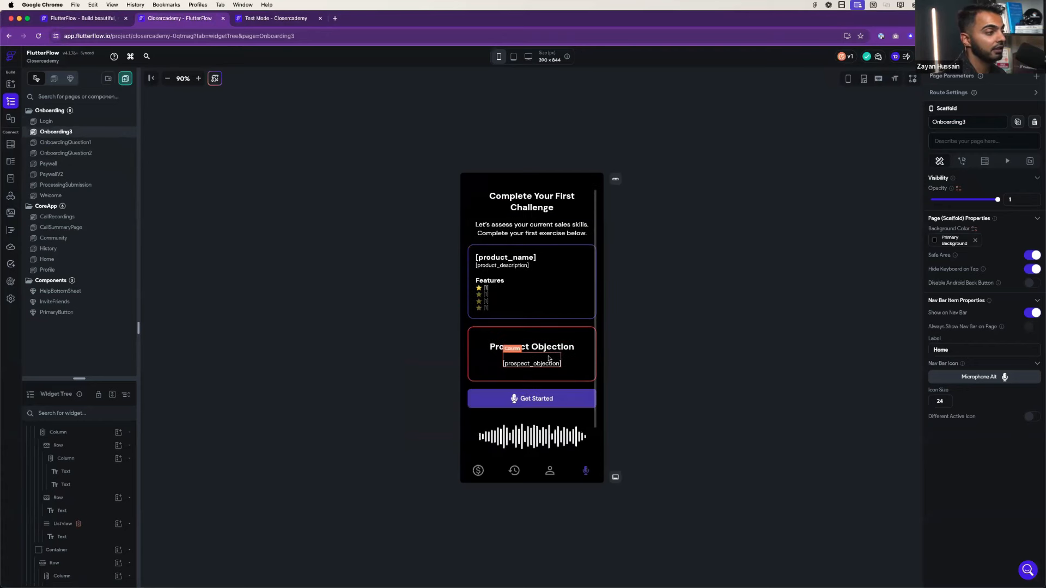
{"action": "scroll", "coordinate": [549, 358], "scroll_direction": "down", "scroll_amount": 2}
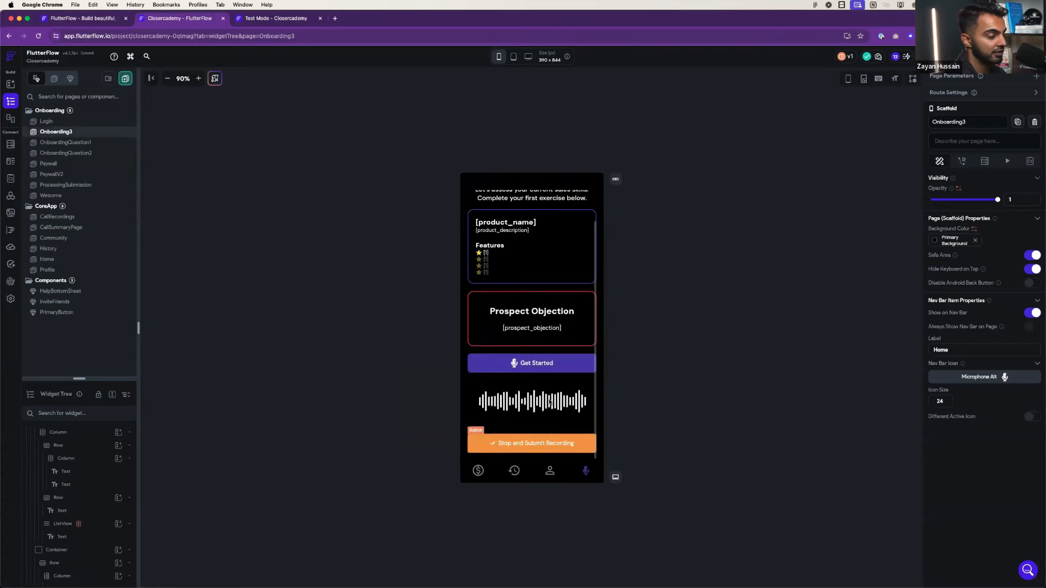
- Examine the Get Started button's on-tap action flow on Onboarding3, including the Start Audio Recording action and the startTestRecording custom action
{"action": "left_click", "coordinate": [544, 364]}
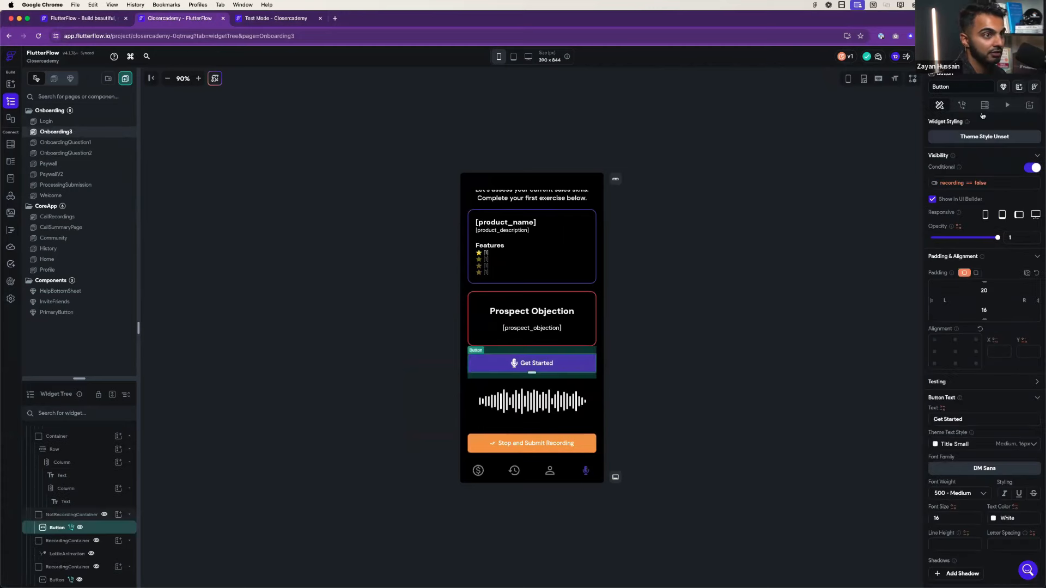
{"action": "left_click", "coordinate": [962, 105]}
{"action": "left_click", "coordinate": [1018, 149]}
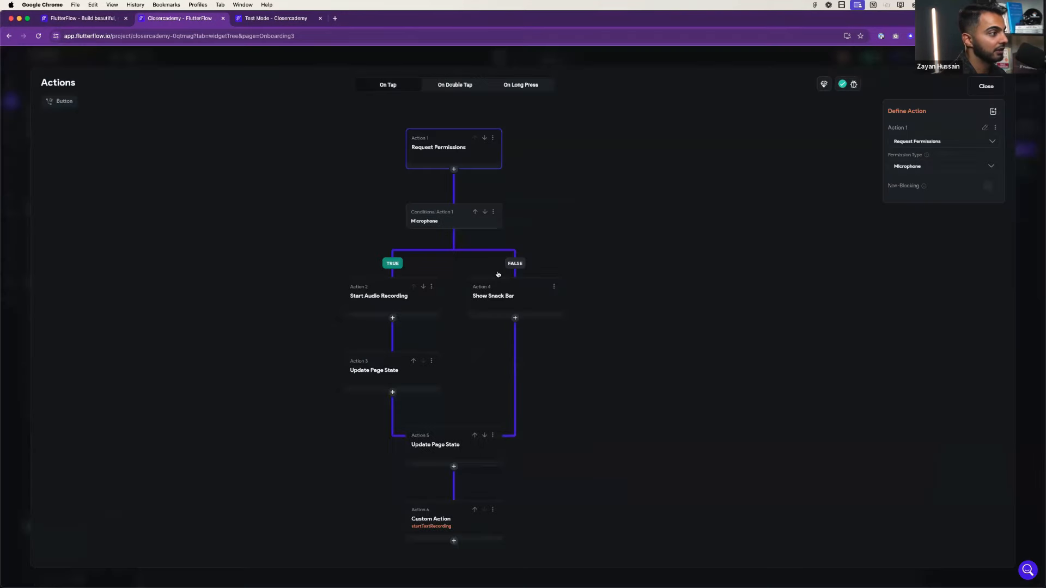
{"action": "left_click", "coordinate": [382, 300]}
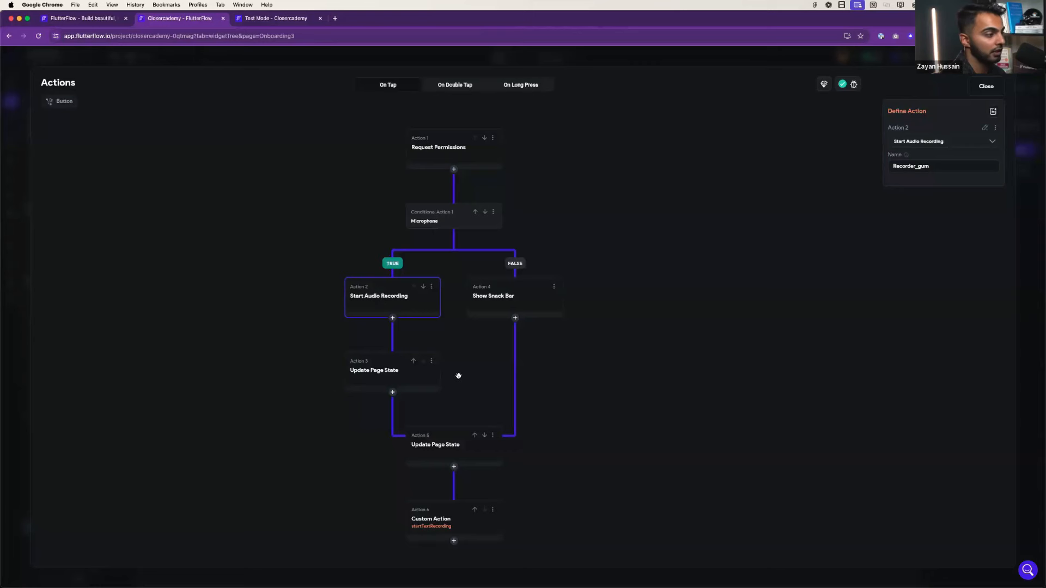
{"action": "scroll", "coordinate": [464, 298], "scroll_direction": "down", "scroll_amount": 3}
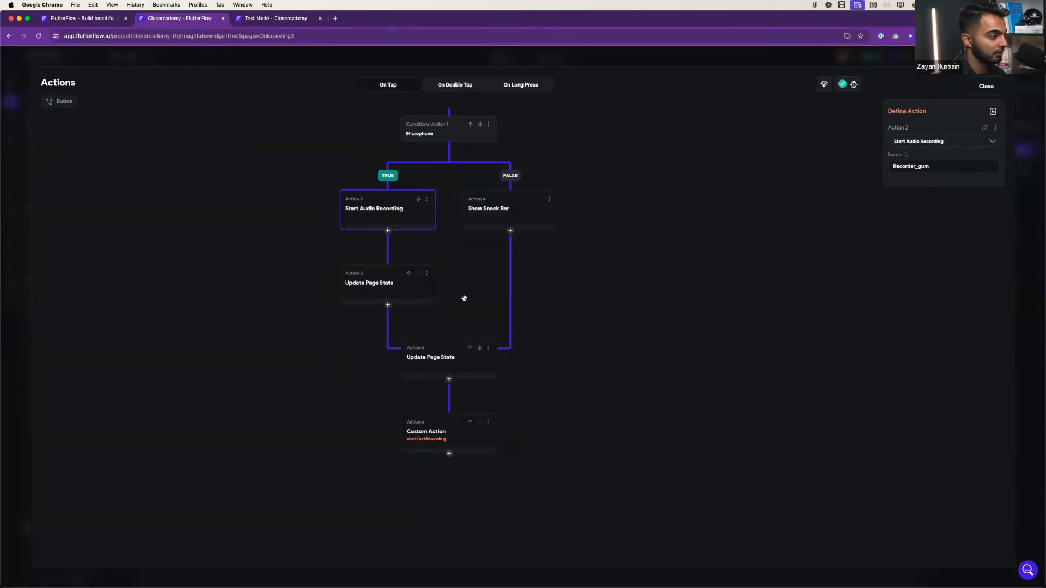
{"action": "scroll", "coordinate": [474, 375], "scroll_direction": "up", "scroll_amount": 3}
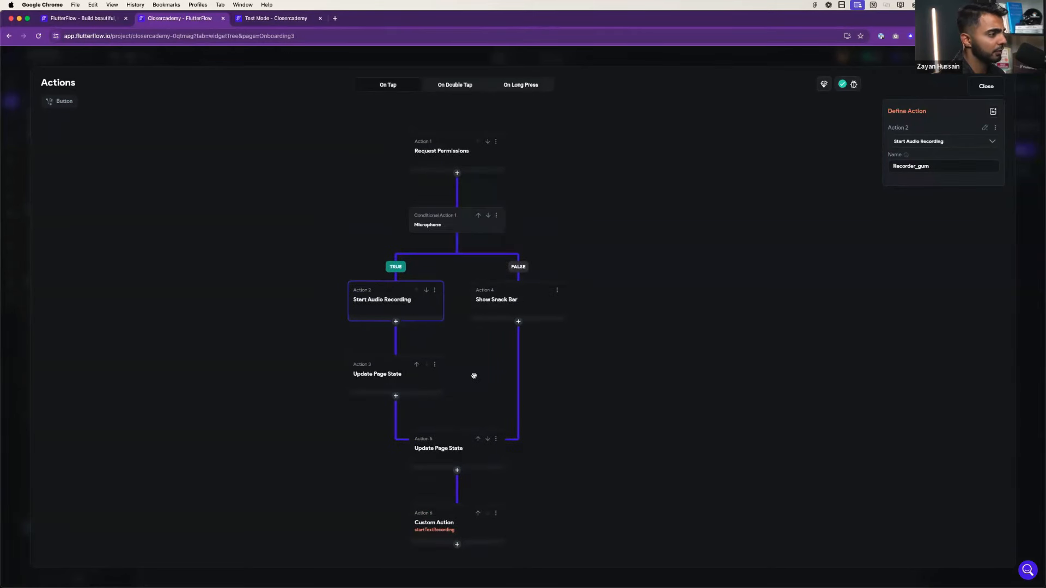
{"action": "scroll", "coordinate": [477, 371], "scroll_direction": "down", "scroll_amount": 3}
{"action": "left_click", "coordinate": [476, 463]}
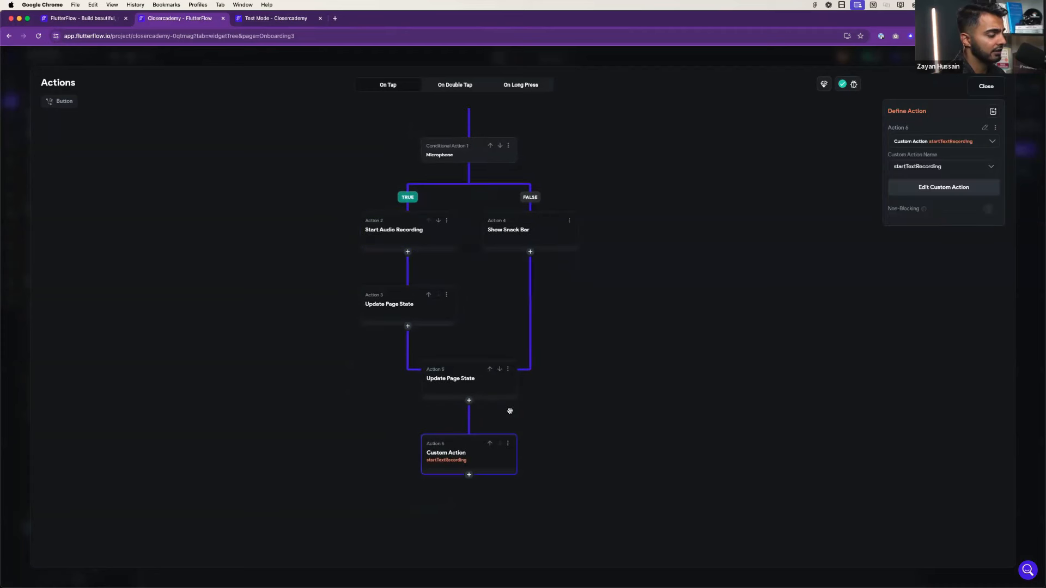
{"action": "left_click", "coordinate": [607, 310]}
{"action": "scroll", "coordinate": [653, 327], "scroll_direction": "up", "scroll_amount": 3}
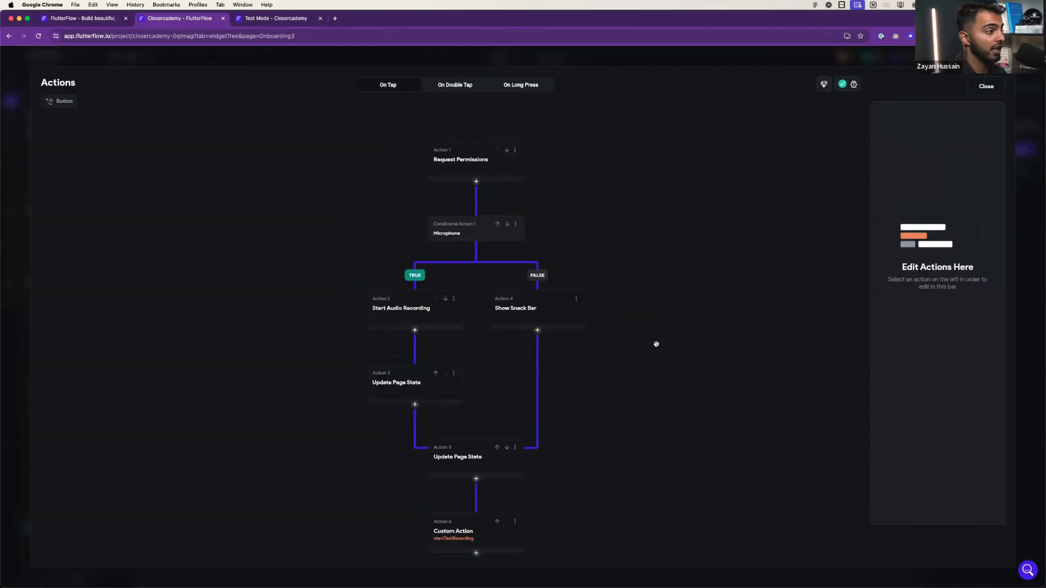
{"action": "left_click", "coordinate": [986, 86]}
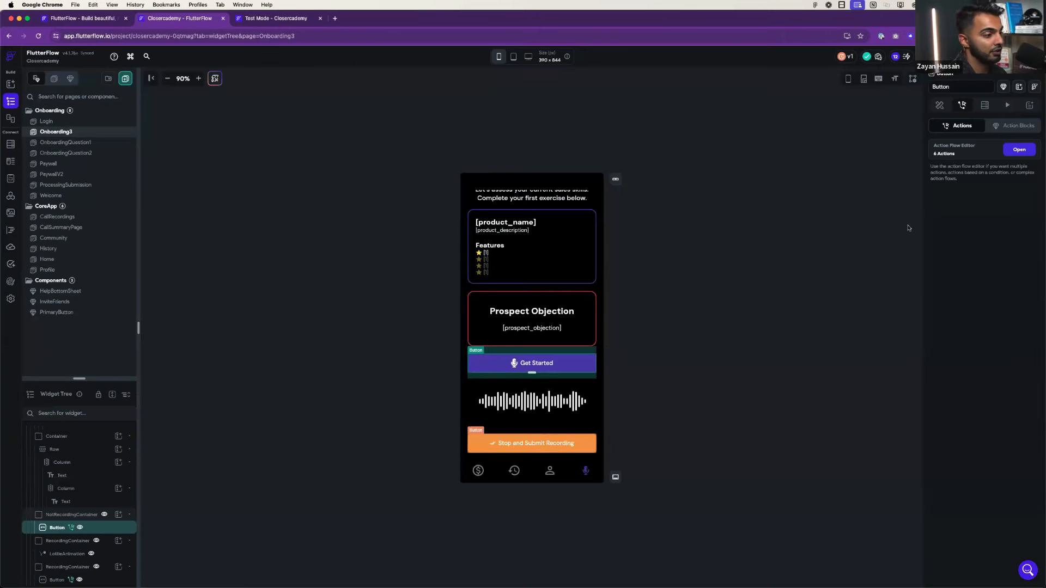
- Examine the on-tap action flow of the Stop and Submit Recording button from start to end
{"action": "left_click", "coordinate": [547, 438]}
{"action": "left_click", "coordinate": [958, 104]}
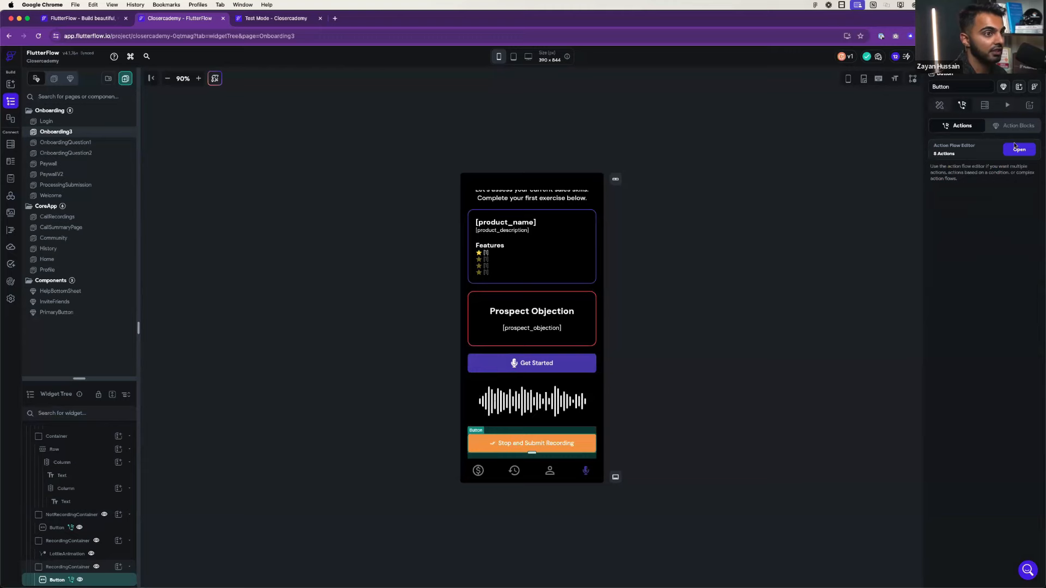
{"action": "left_click", "coordinate": [1016, 146]}
{"action": "scroll", "coordinate": [577, 218], "scroll_direction": "down", "scroll_amount": 5}
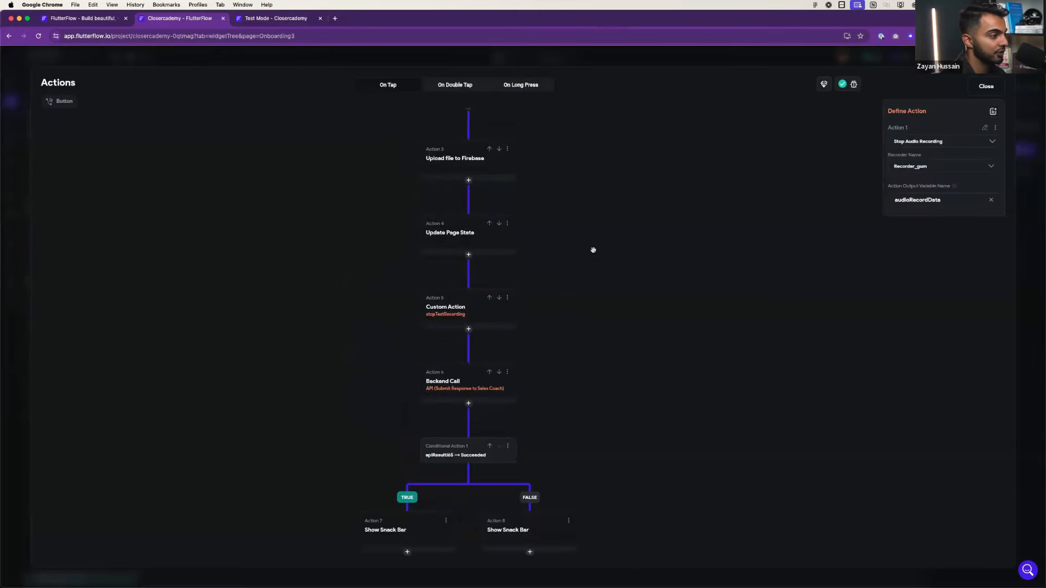
{"action": "scroll", "coordinate": [599, 227], "scroll_direction": "up", "scroll_amount": 5}
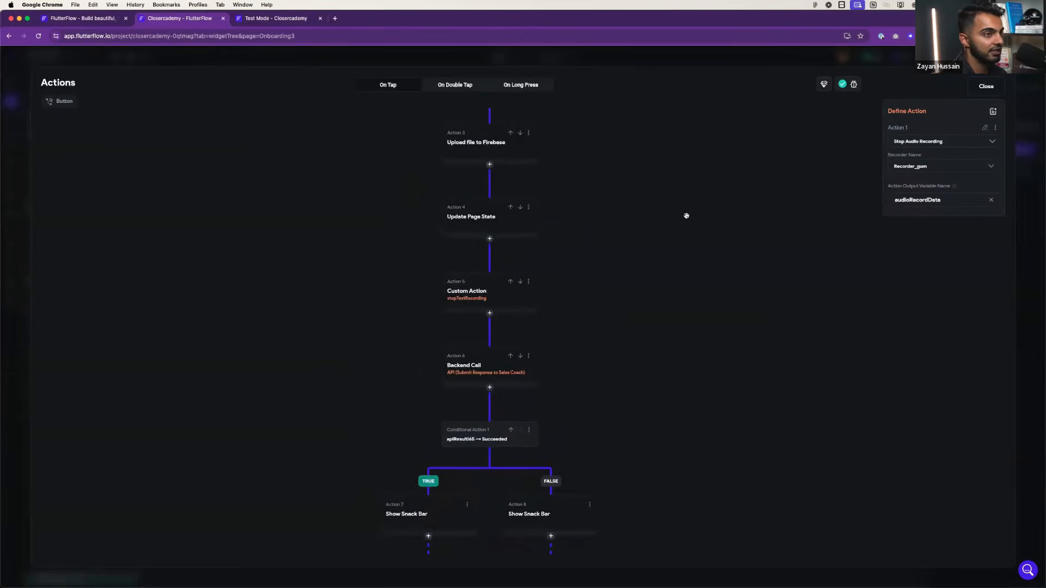
{"action": "left_click", "coordinate": [982, 84]}
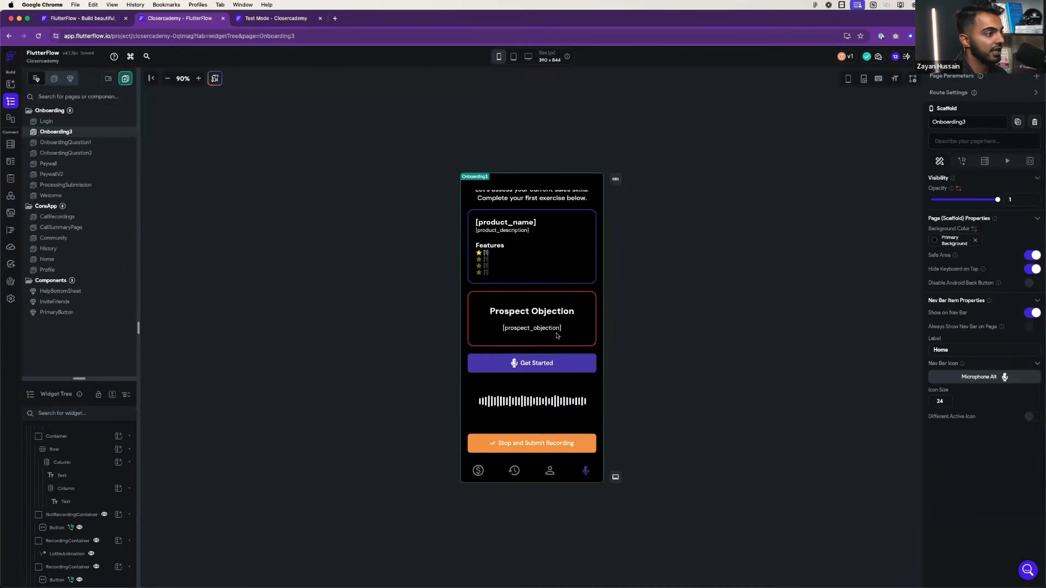
- Look over the Onboarding3 page once more and view the OnboardingQuestion1 and OnboardingQuestion2 pages
{"action": "scroll", "coordinate": [563, 337], "scroll_direction": "up", "scroll_amount": 1}
{"action": "scroll", "coordinate": [564, 338], "scroll_direction": "up", "scroll_amount": 2}
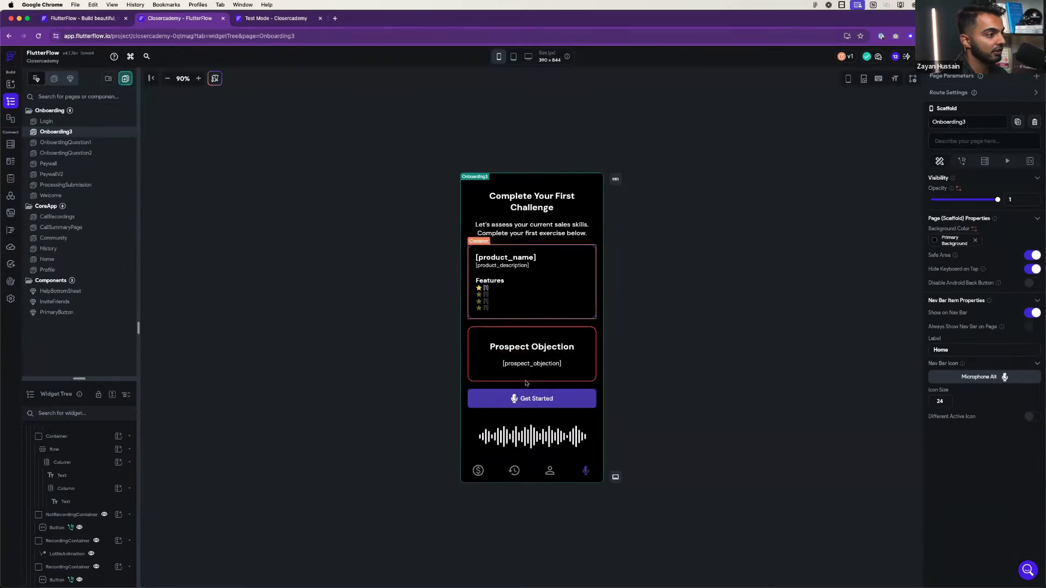
{"action": "scroll", "coordinate": [540, 368], "scroll_direction": "down", "scroll_amount": 2}
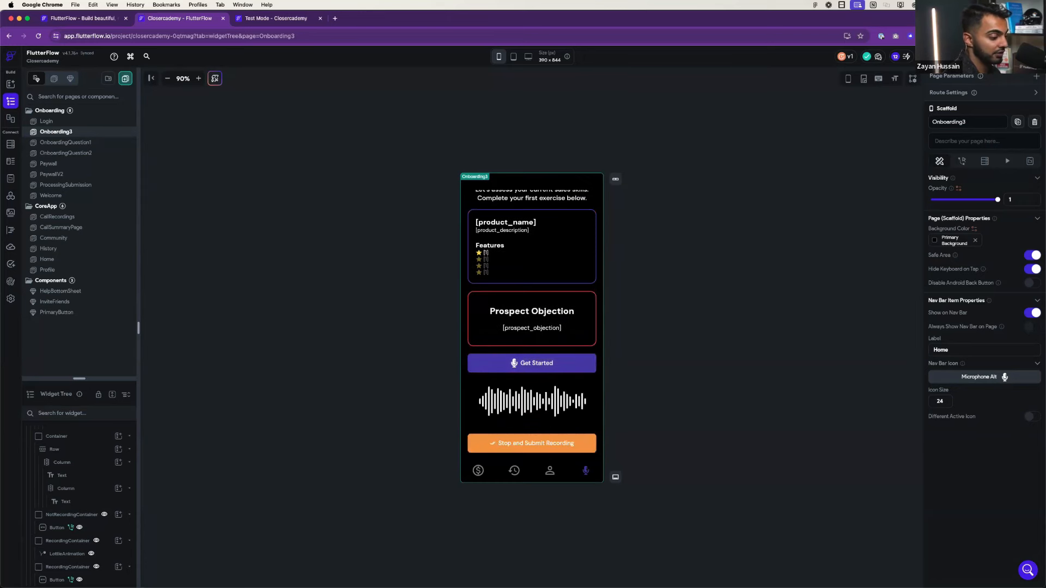
{"action": "left_click", "coordinate": [82, 152]}
{"action": "left_click", "coordinate": [91, 144]}
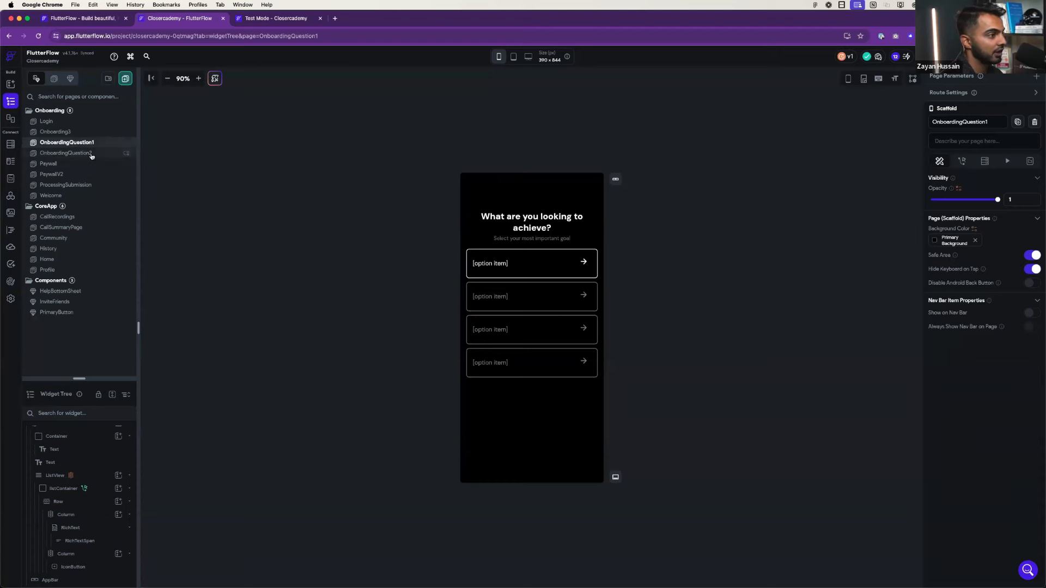
{"action": "left_click", "coordinate": [91, 154]}
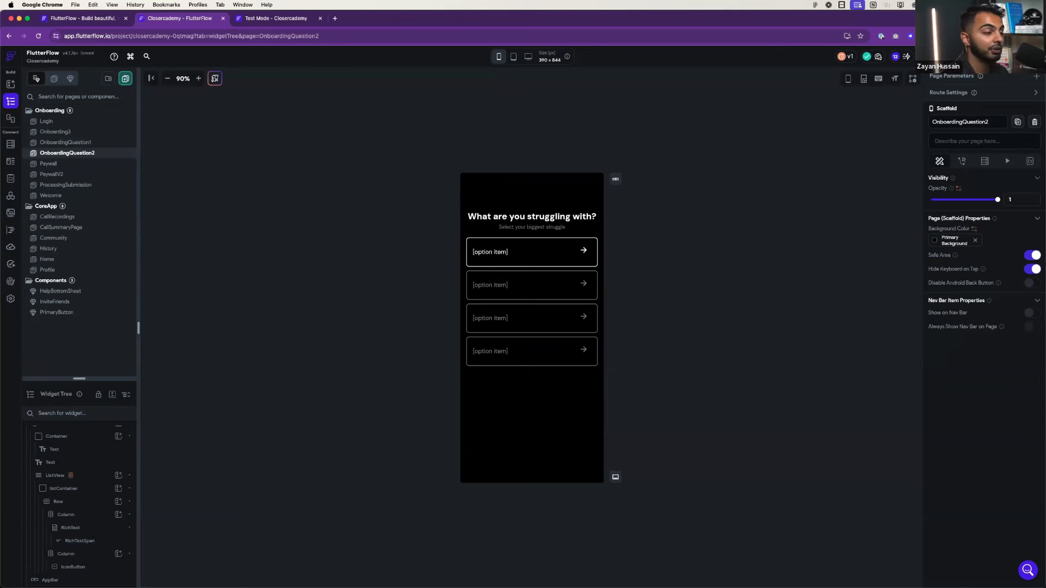
- Compare the Paywall page with PaywallV2, reading PaywallV2 from its heading down to the ratings section
{"action": "left_click", "coordinate": [54, 164]}
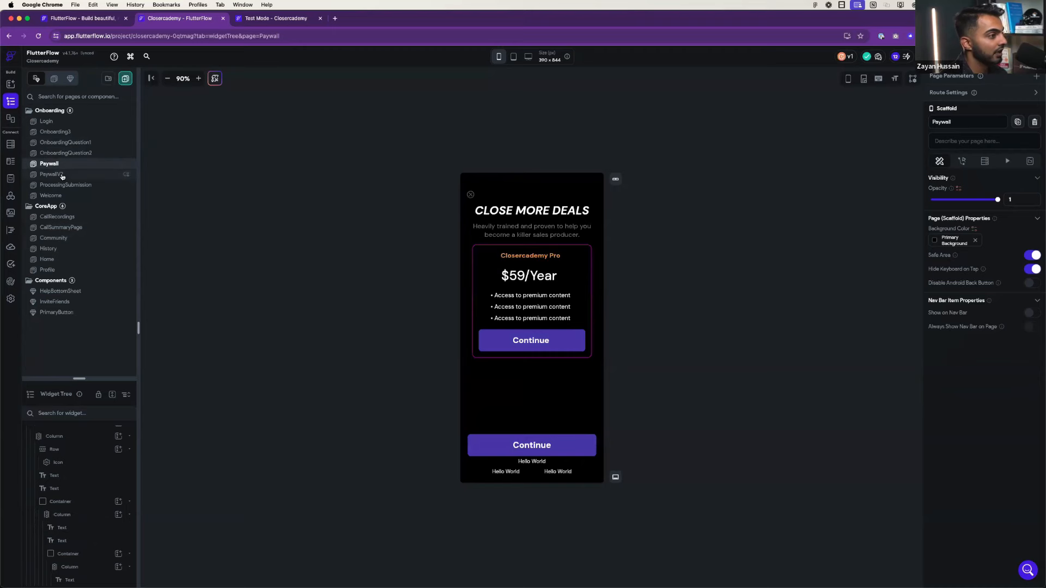
{"action": "left_click", "coordinate": [54, 174]}
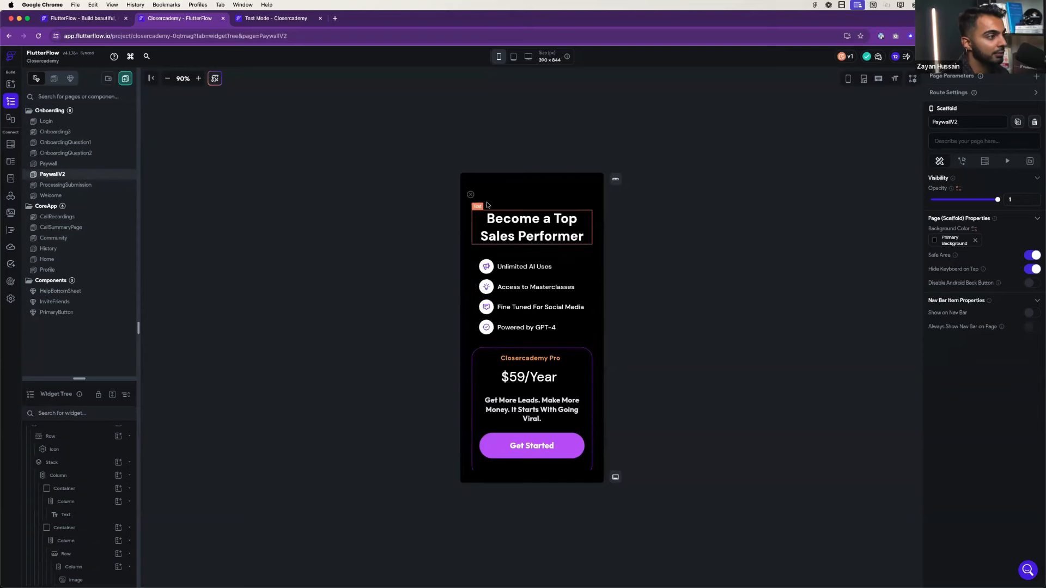
{"action": "scroll", "coordinate": [546, 406], "scroll_direction": "down", "scroll_amount": 3}
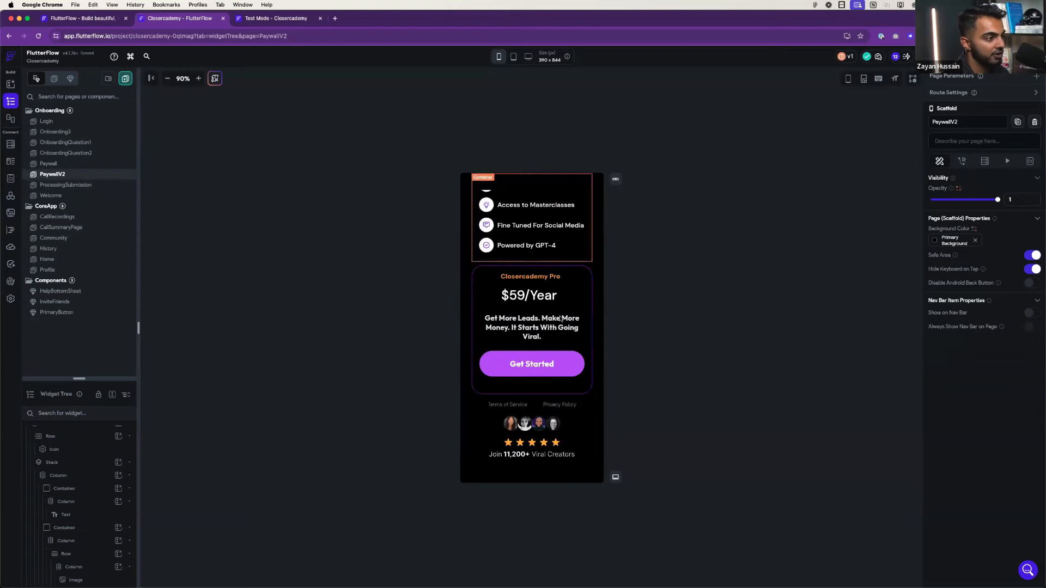
{"action": "scroll", "coordinate": [559, 319], "scroll_direction": "up", "scroll_amount": 3}
{"action": "scroll", "coordinate": [559, 320], "scroll_direction": "down", "scroll_amount": 3}
{"action": "scroll", "coordinate": [558, 319], "scroll_direction": "up", "scroll_amount": 3}
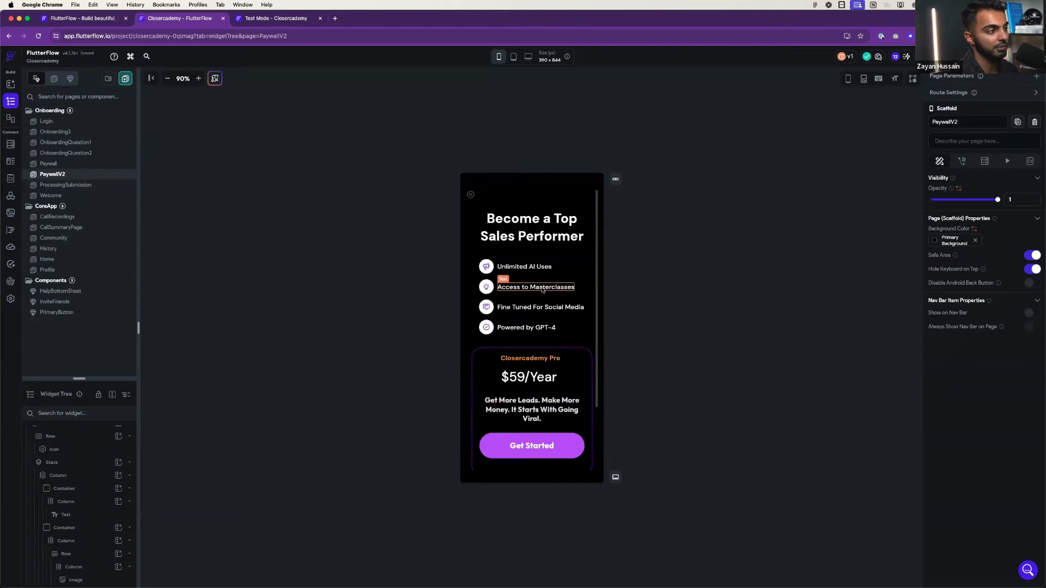
- Delete the single centred Hello World text directly beneath the lower Continue button on the Paywall page
{"action": "left_click", "coordinate": [83, 165]}
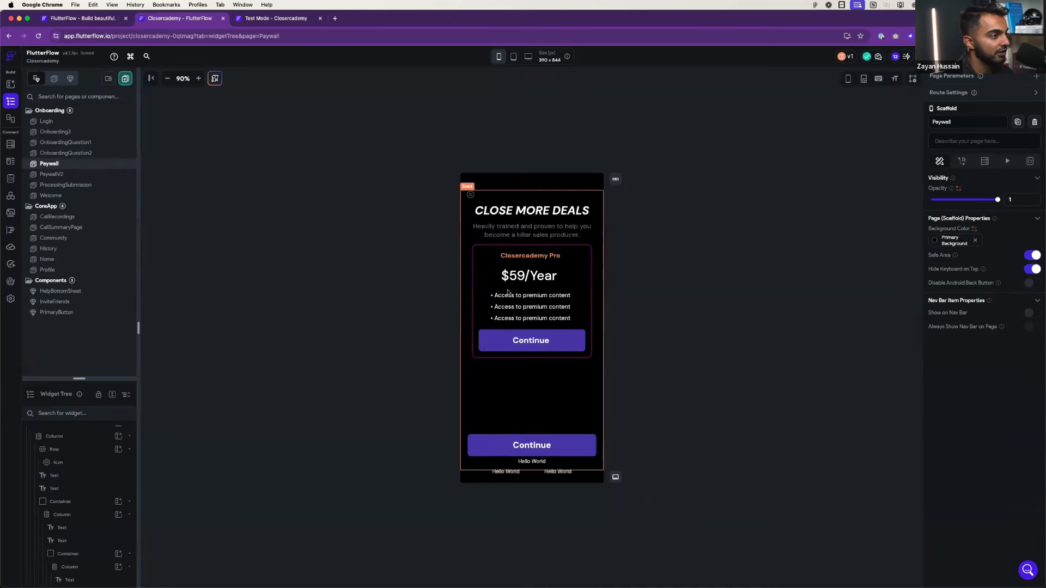
{"action": "left_click", "coordinate": [531, 461]}
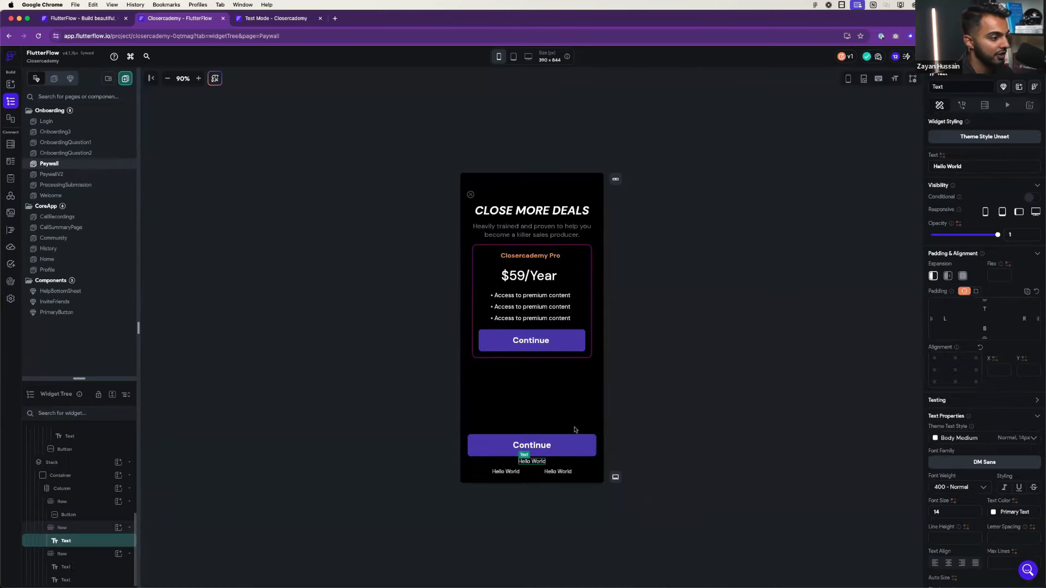
{"action": "left_click", "coordinate": [621, 395]}
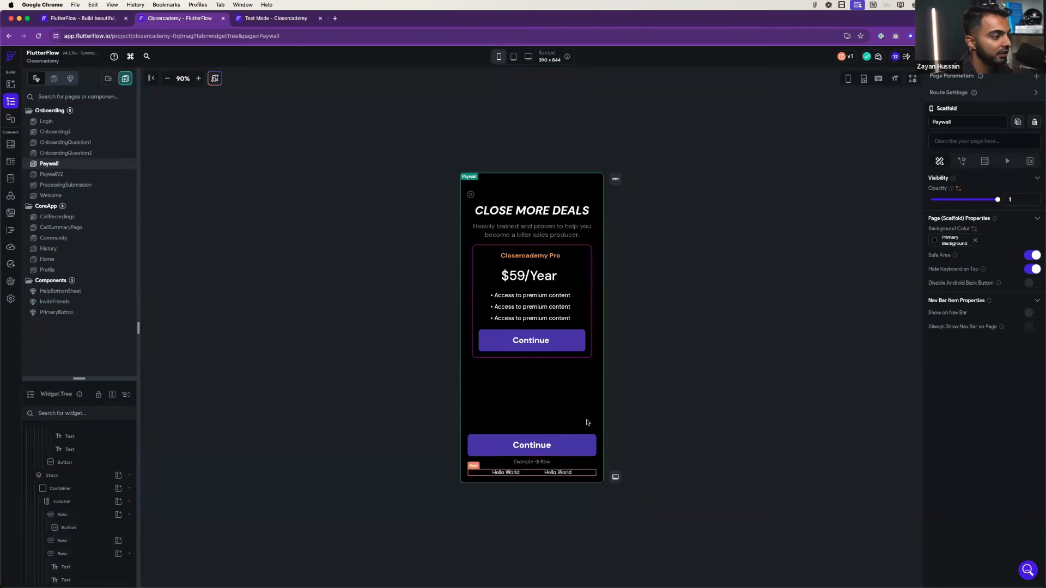
- View the PaywallV2, ProcessingSubmission and Welcome pages of the Onboarding folder
{"action": "left_click", "coordinate": [60, 175]}
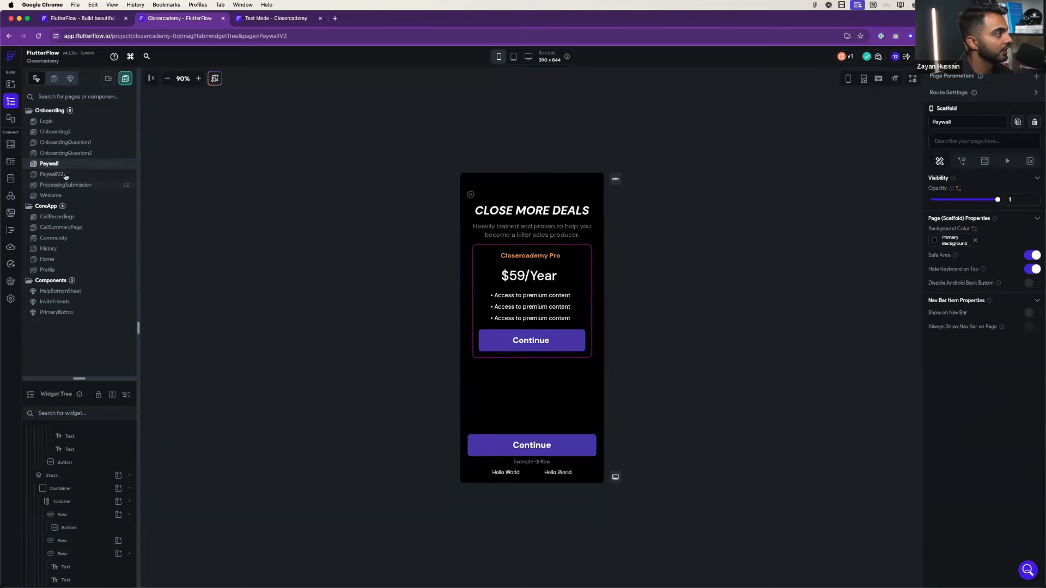
{"action": "left_click", "coordinate": [70, 186]}
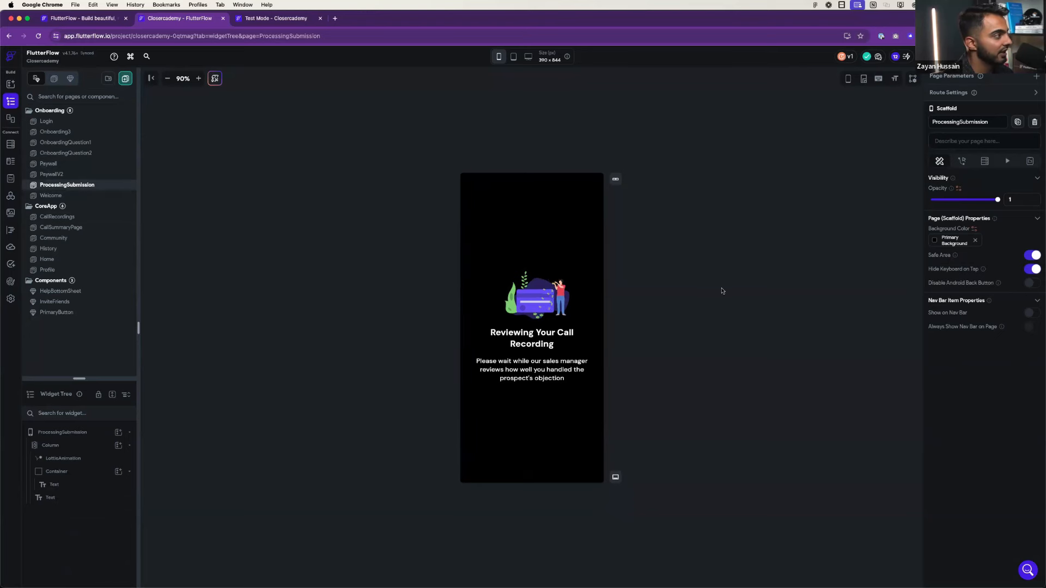
{"action": "left_click", "coordinate": [98, 198]}
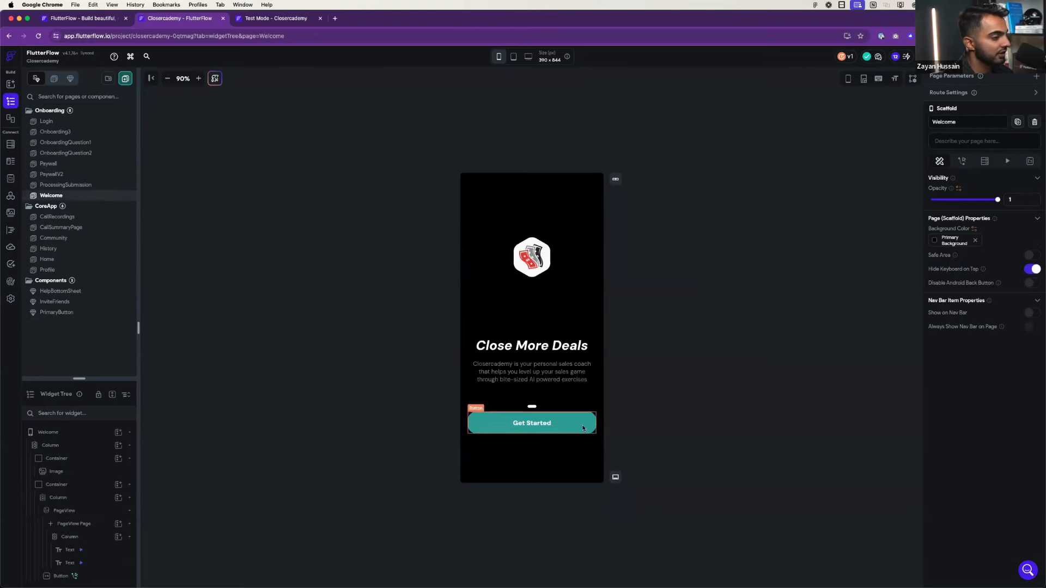
- Set the fill color of the Get Started button on the Welcome page to Primary
{"action": "left_click", "coordinate": [523, 425]}
{"action": "scroll", "coordinate": [973, 381], "scroll_direction": "down", "scroll_amount": 5}
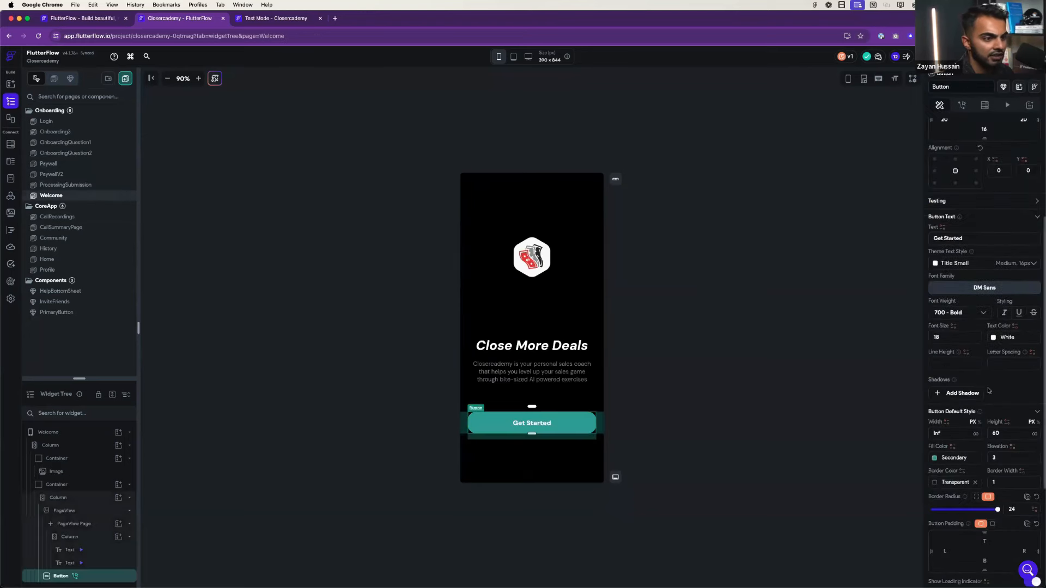
{"action": "left_click", "coordinate": [934, 458]}
{"action": "left_click", "coordinate": [820, 474]}
{"action": "left_click", "coordinate": [706, 381]}
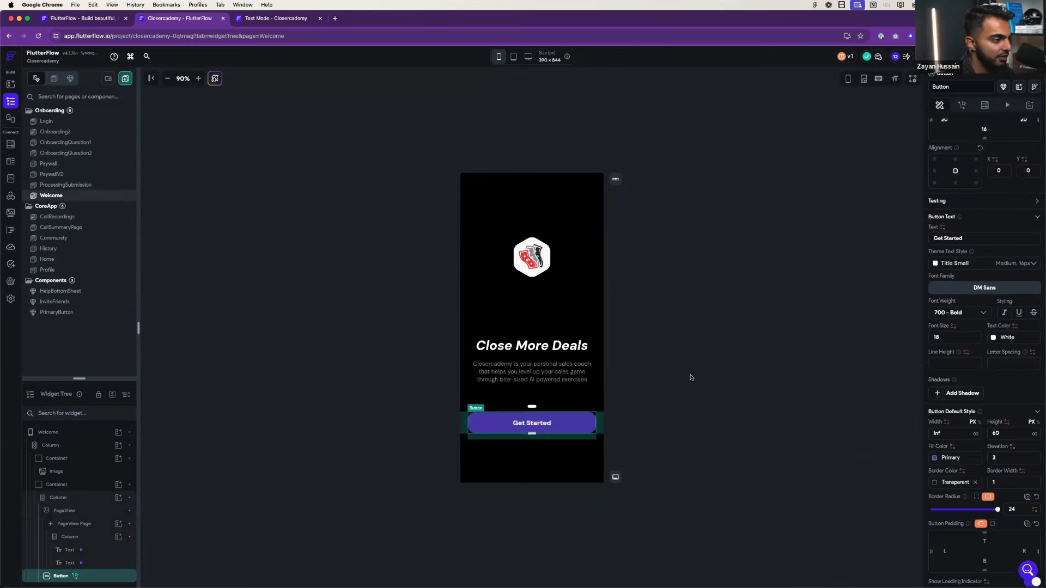
{"action": "left_click", "coordinate": [686, 376]}
- View the CallRecordings page and the Profile page, examining the Discord button in the Profile header
{"action": "left_click", "coordinate": [94, 218]}
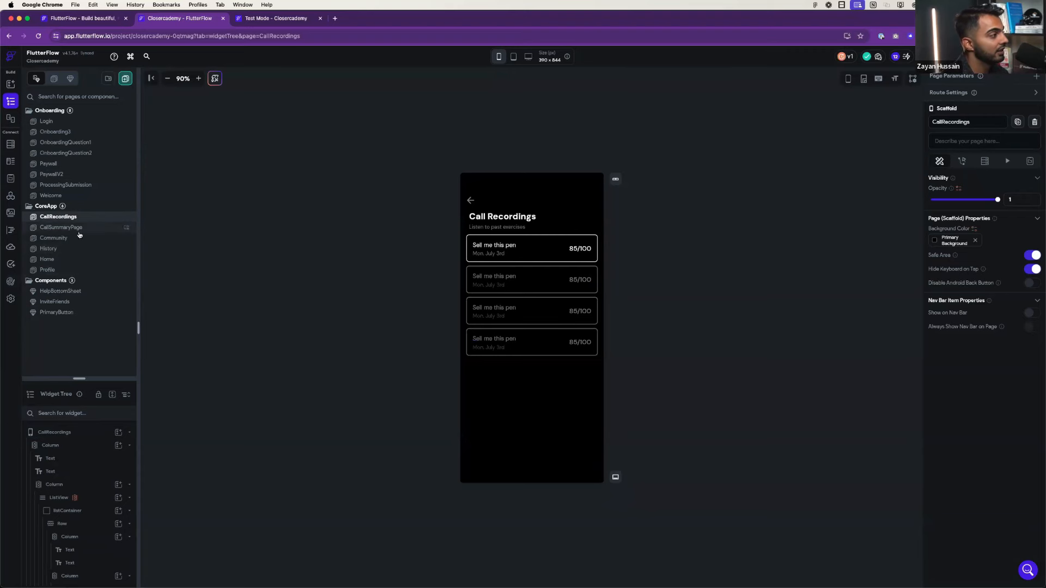
{"action": "left_click", "coordinate": [76, 271]}
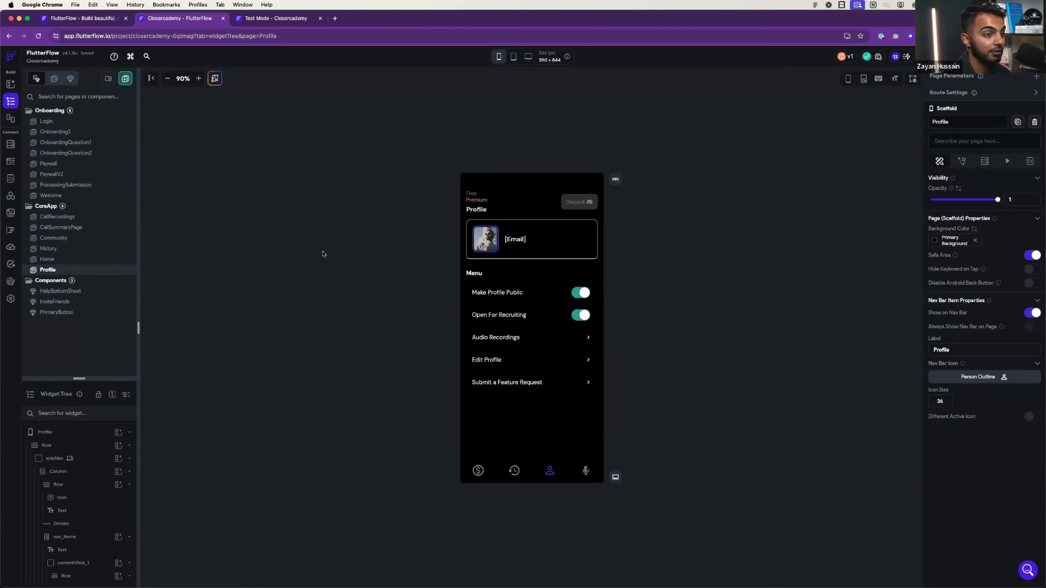
{"action": "left_click", "coordinate": [585, 209]}
{"action": "left_click", "coordinate": [647, 212]}
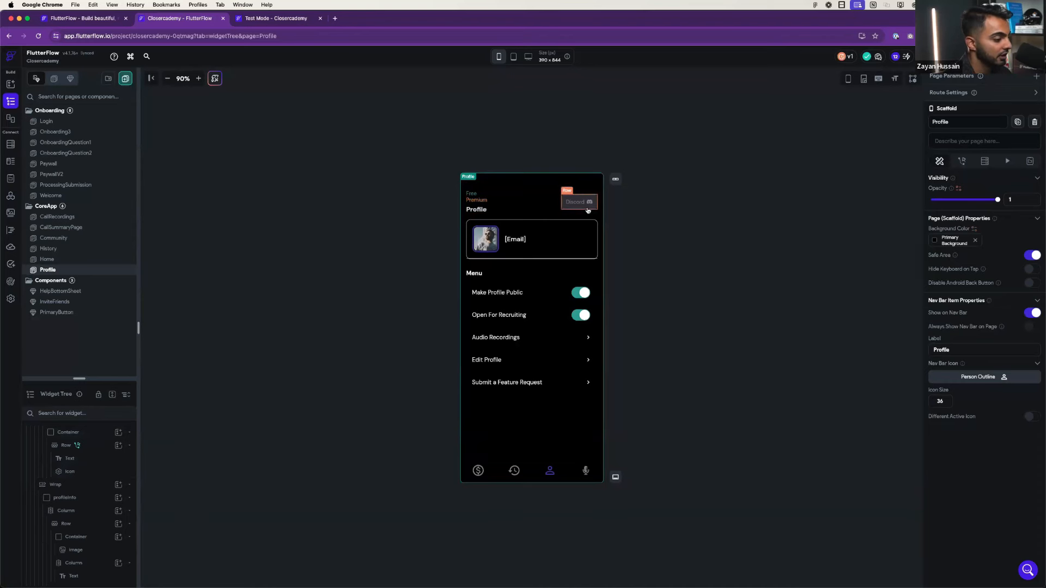
{"action": "key", "text": "super+Tab"}
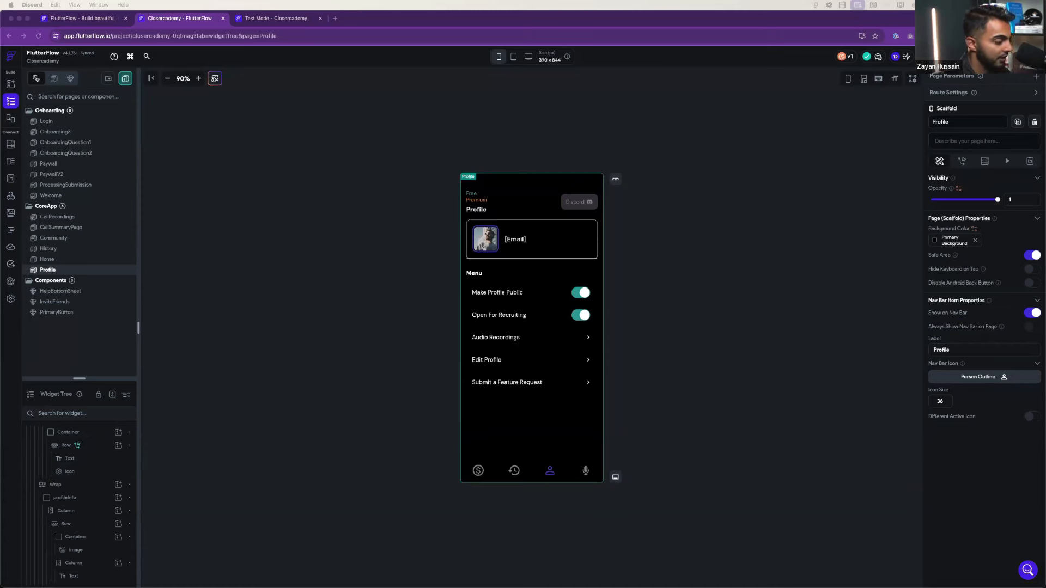
{"action": "left_click", "coordinate": [569, 196]}
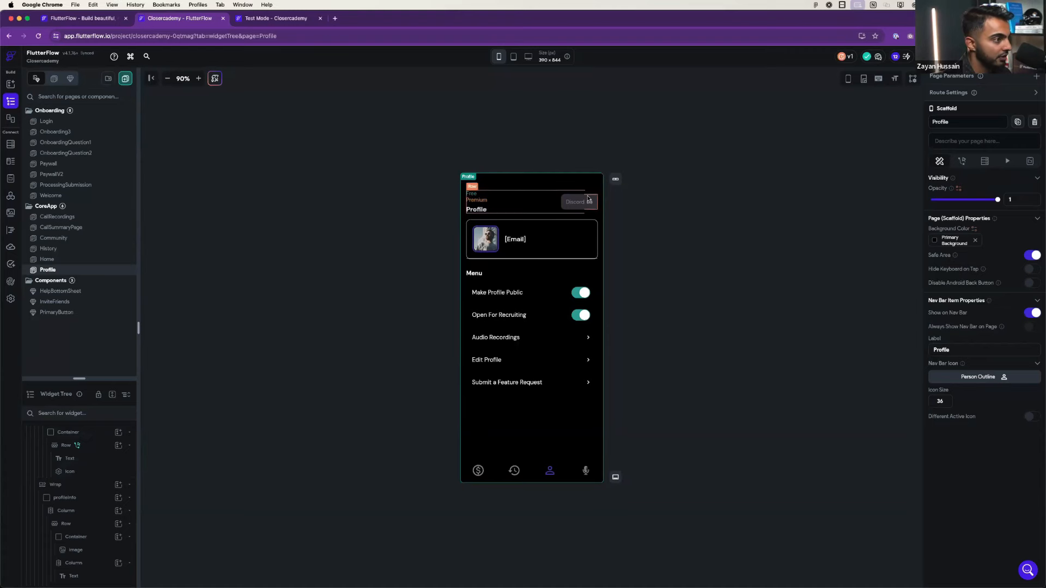
{"action": "left_click", "coordinate": [577, 201]}
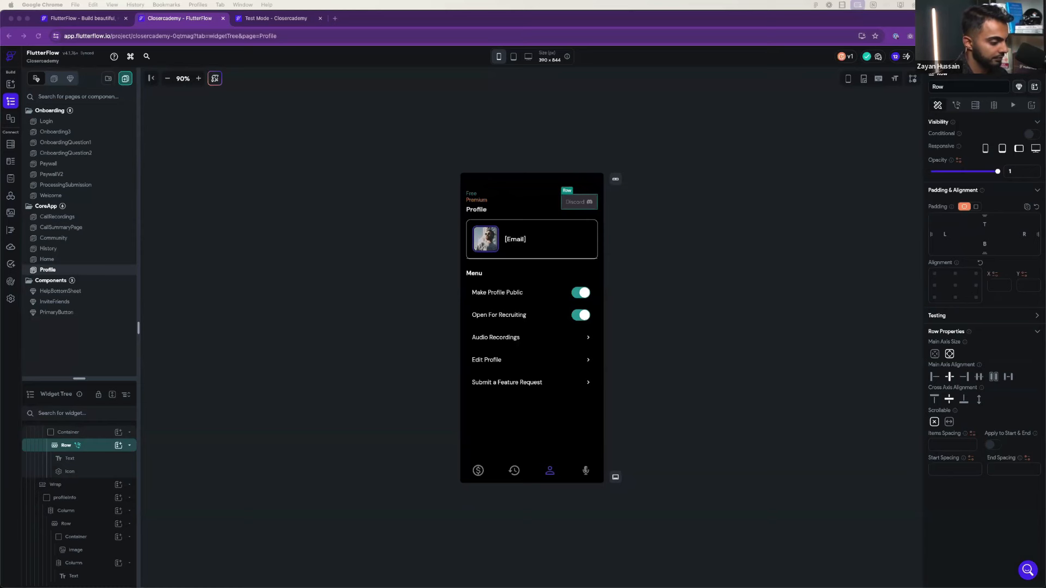
{"action": "left_click", "coordinate": [359, 228]}
{"action": "left_click", "coordinate": [701, 254]}
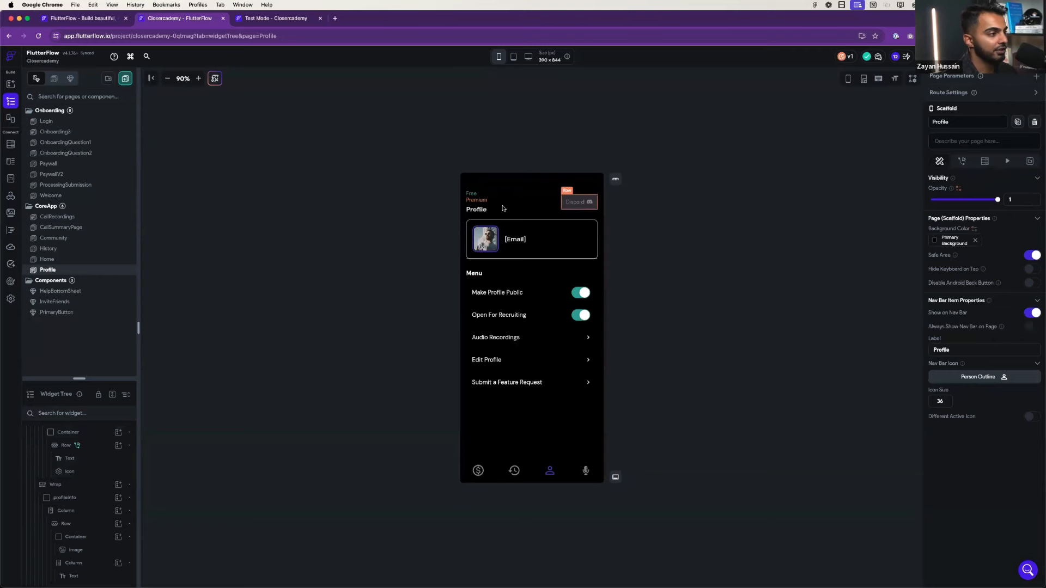
- Examine the conditional visibility settings of the Free and Premium labels above the Profile heading
{"action": "left_click", "coordinate": [474, 196]}
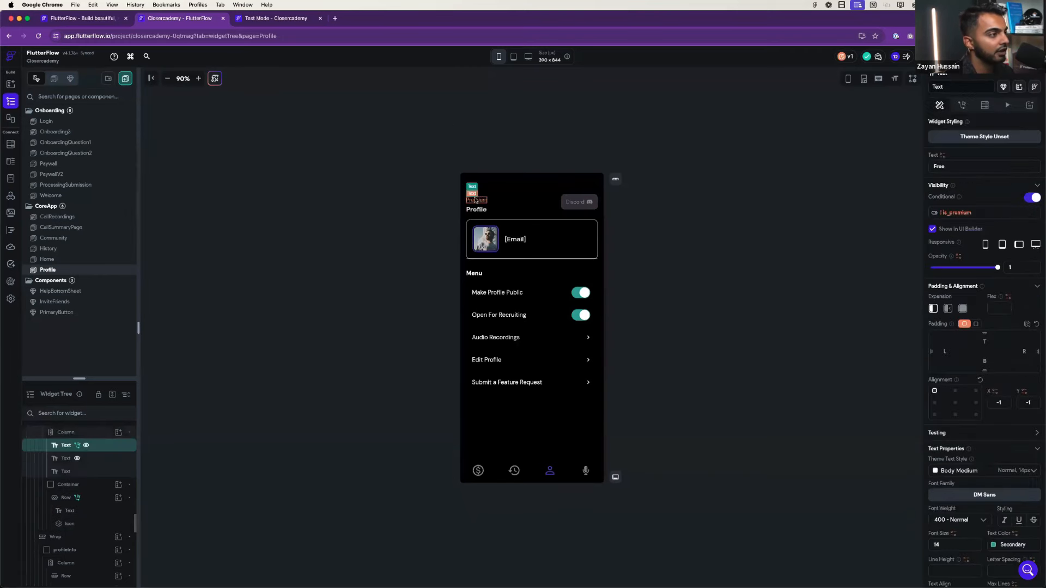
{"action": "left_click", "coordinate": [473, 184]}
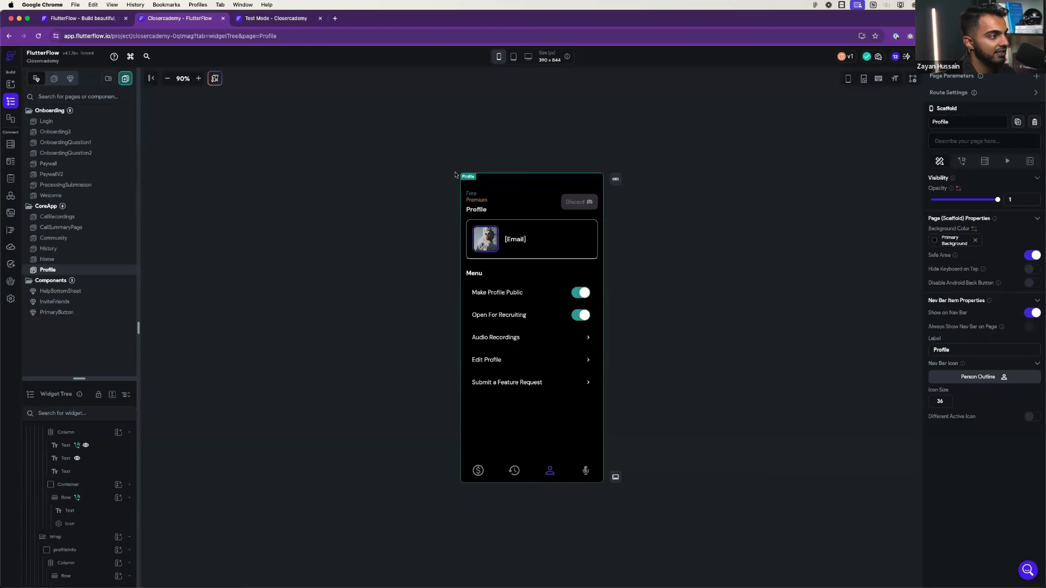
{"action": "left_click", "coordinate": [475, 199]}
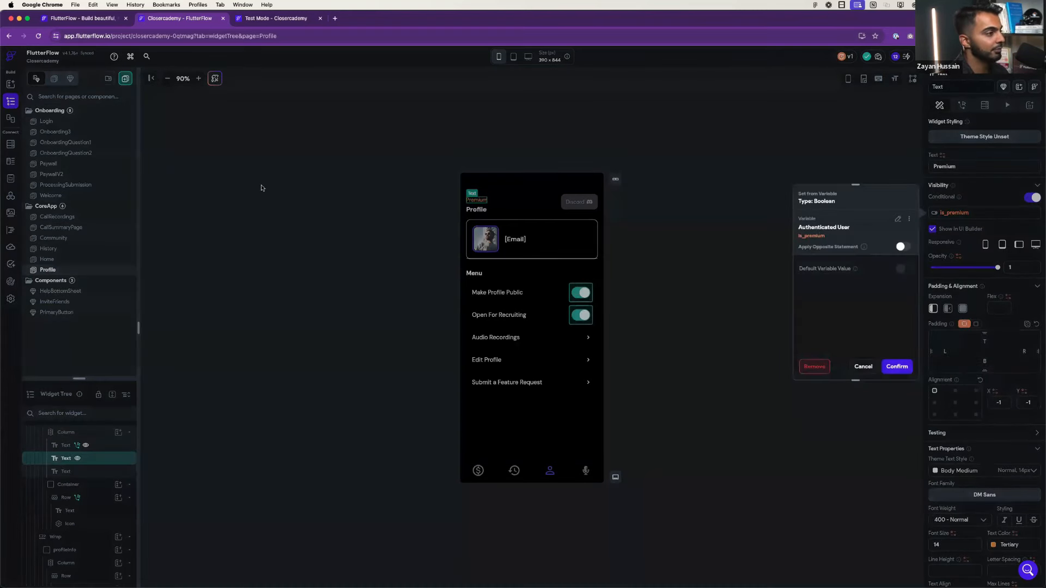
{"action": "left_click", "coordinate": [238, 185]}
- Read the field list of the users collection in the Firebase database and return to the Profile page
{"action": "left_click", "coordinate": [10, 144]}
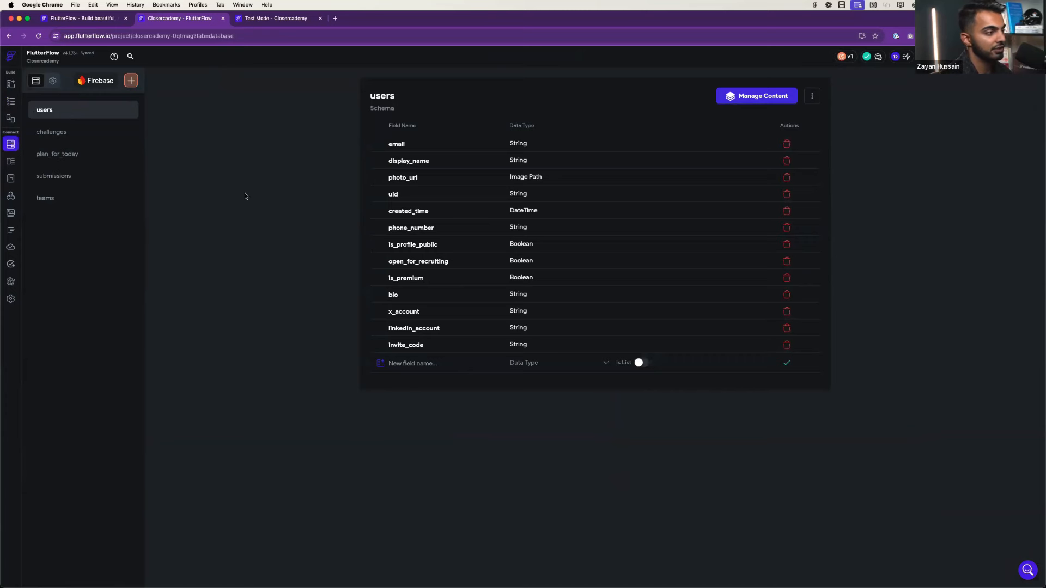
{"action": "left_click", "coordinate": [11, 84]}
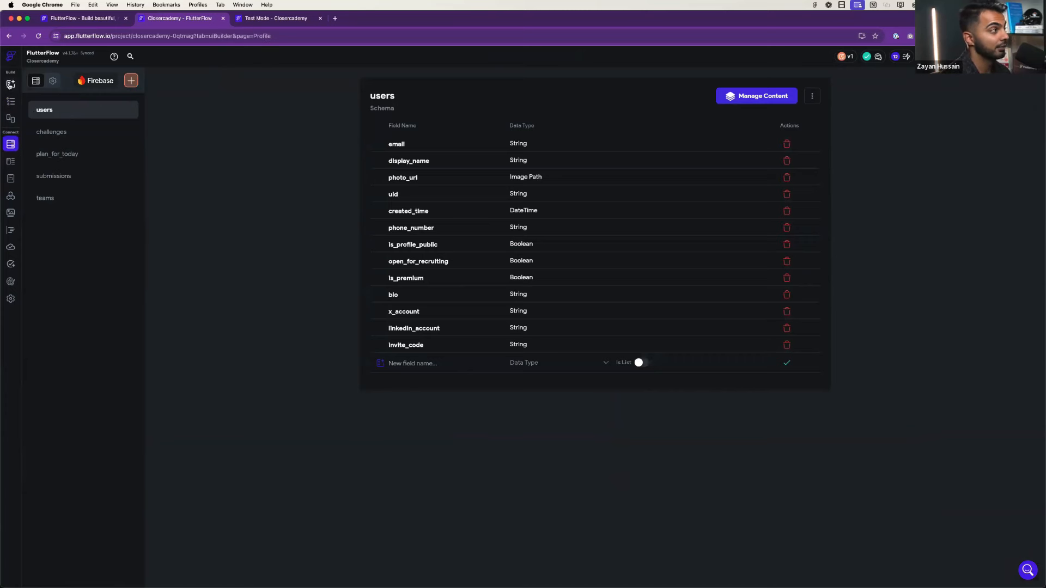
{"action": "left_click", "coordinate": [680, 237]}
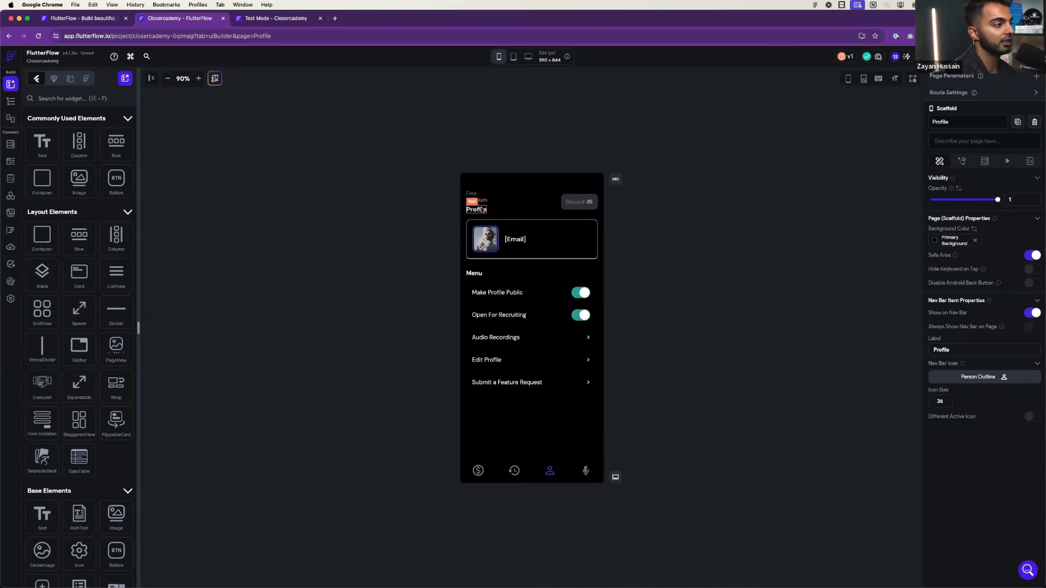
- Look over the Profile page's user card and menu rows, and revisit the CallRecordings page before returning to Profile
{"action": "left_click", "coordinate": [493, 244]}
{"action": "left_click", "coordinate": [518, 224]}
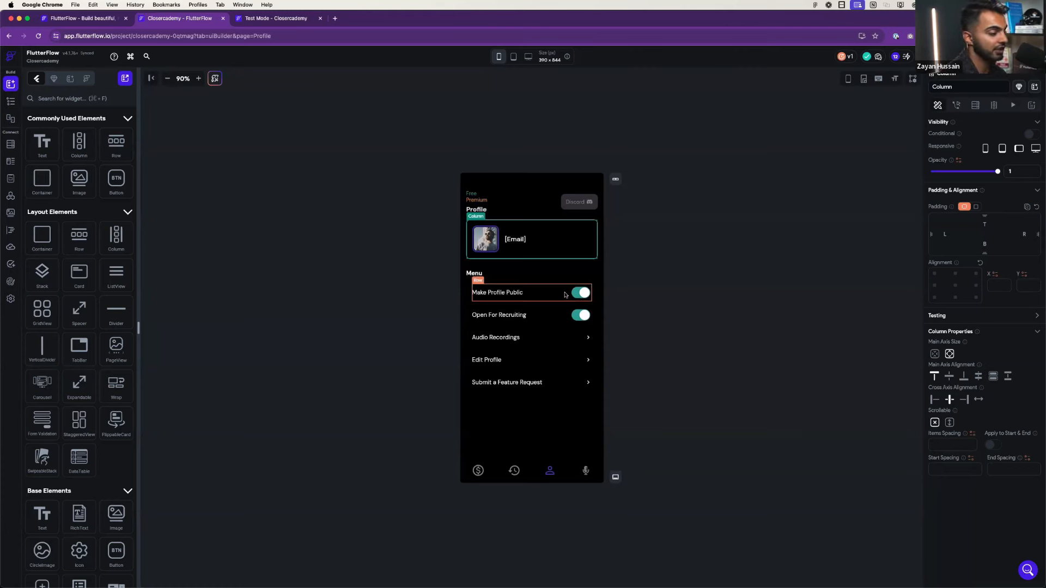
{"action": "left_click", "coordinate": [560, 335]}
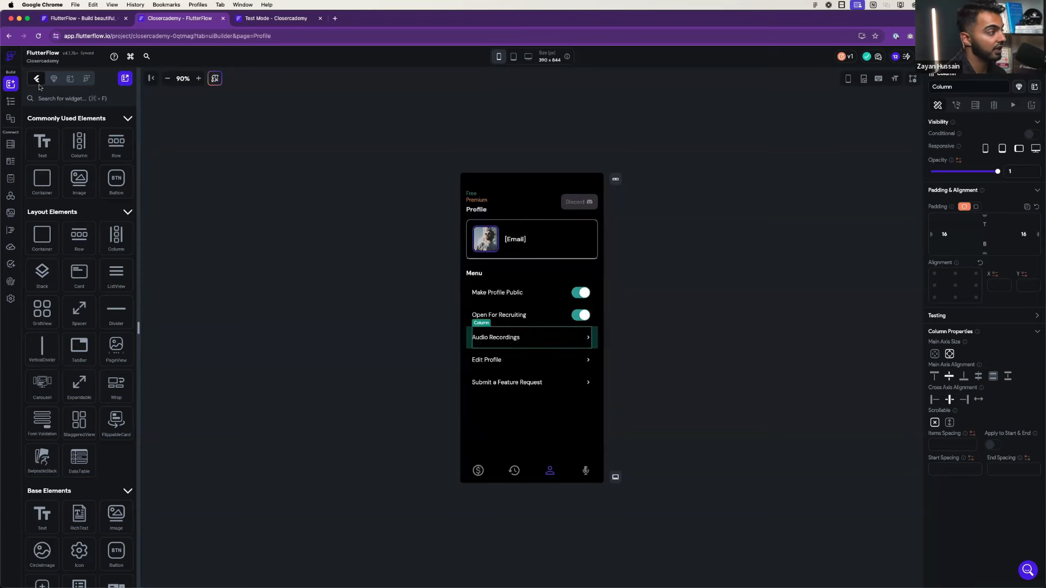
{"action": "left_click", "coordinate": [11, 103]}
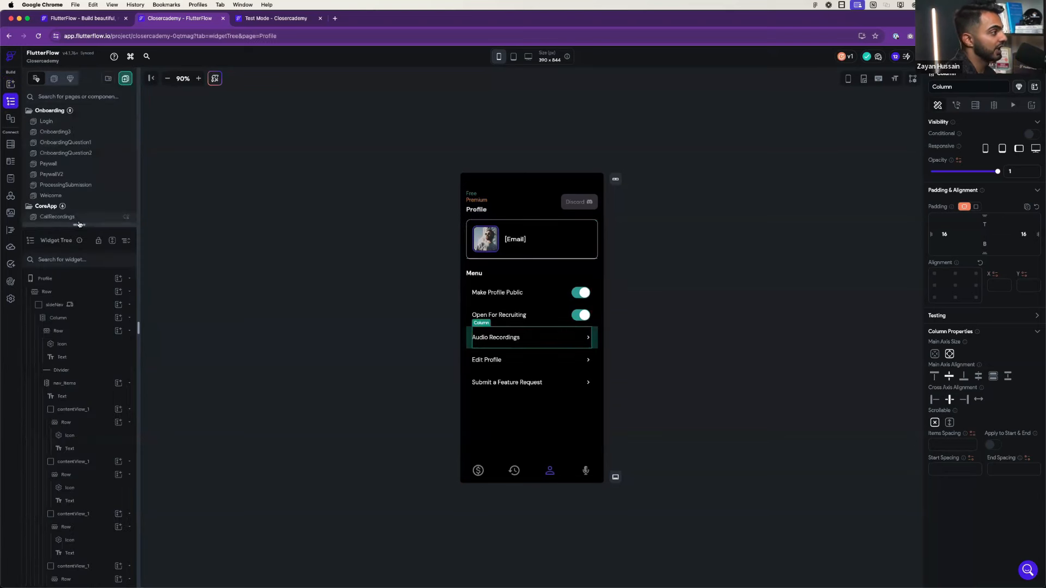
{"action": "left_click", "coordinate": [84, 218]}
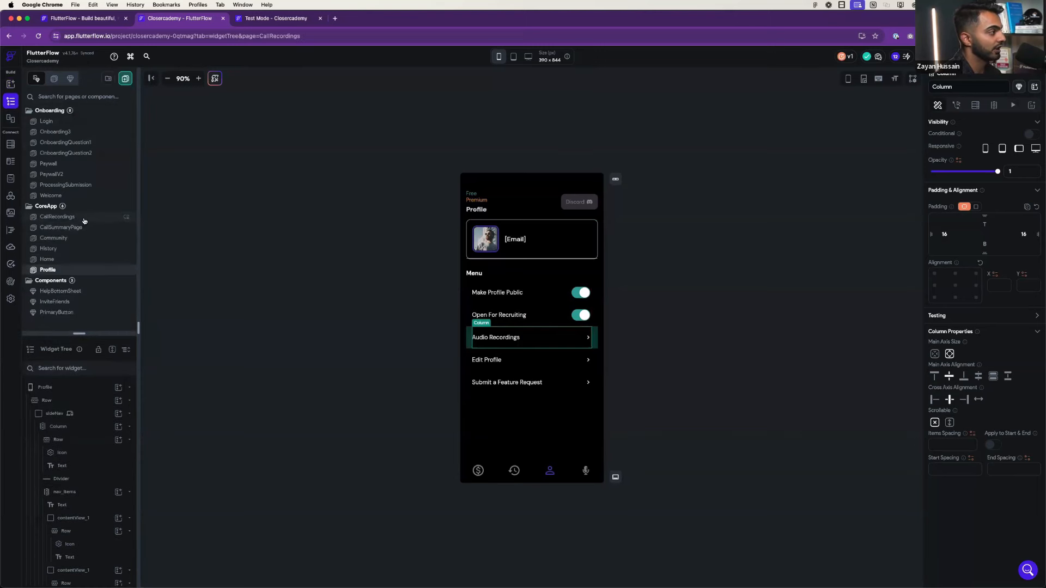
{"action": "left_click", "coordinate": [75, 270]}
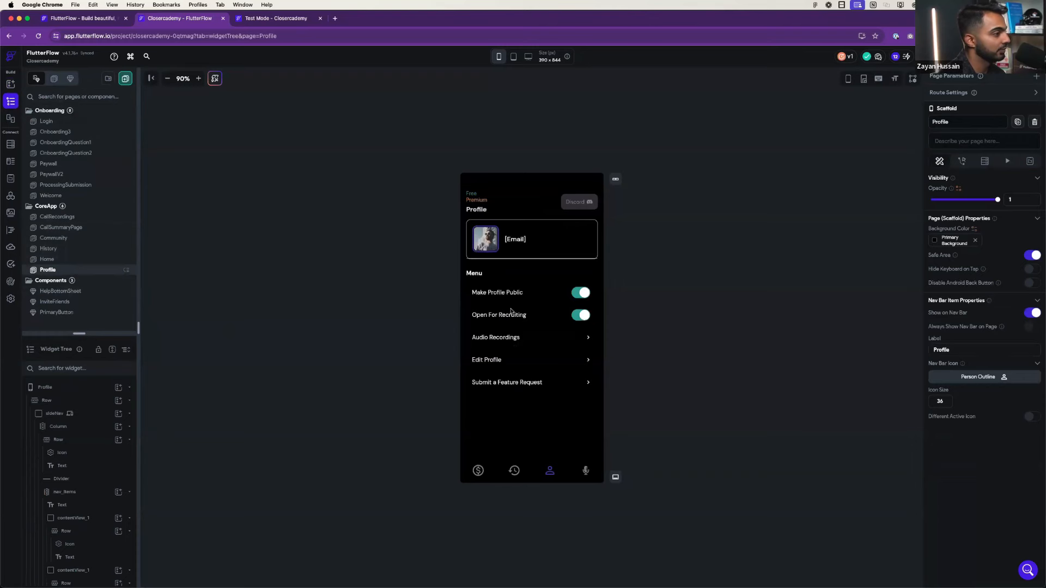
- Check the actions assigned to the Audio Recordings and Edit Profile row containers on the Profile page
{"action": "left_click", "coordinate": [543, 335]}
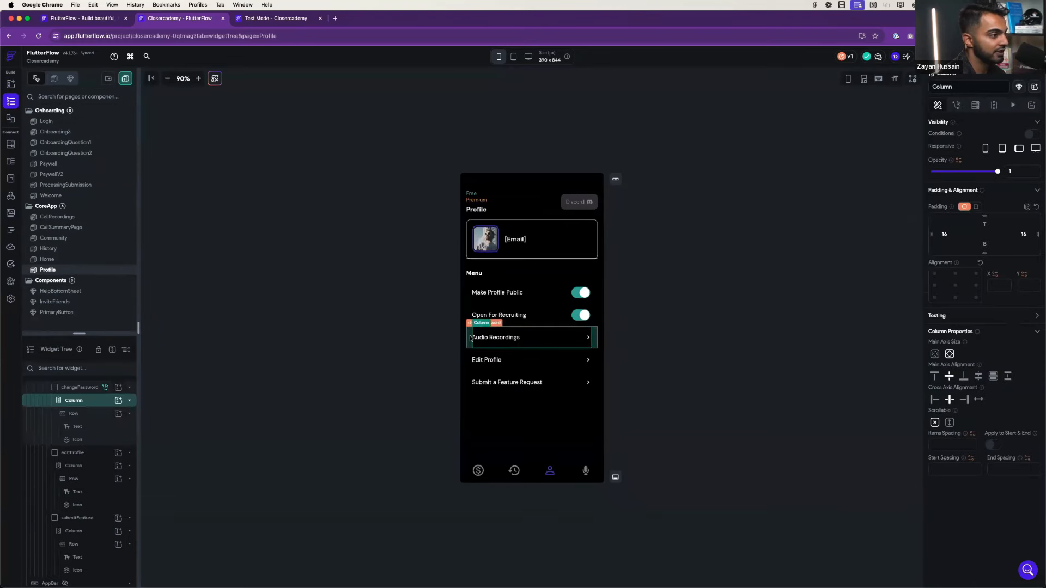
{"action": "left_click", "coordinate": [965, 105]}
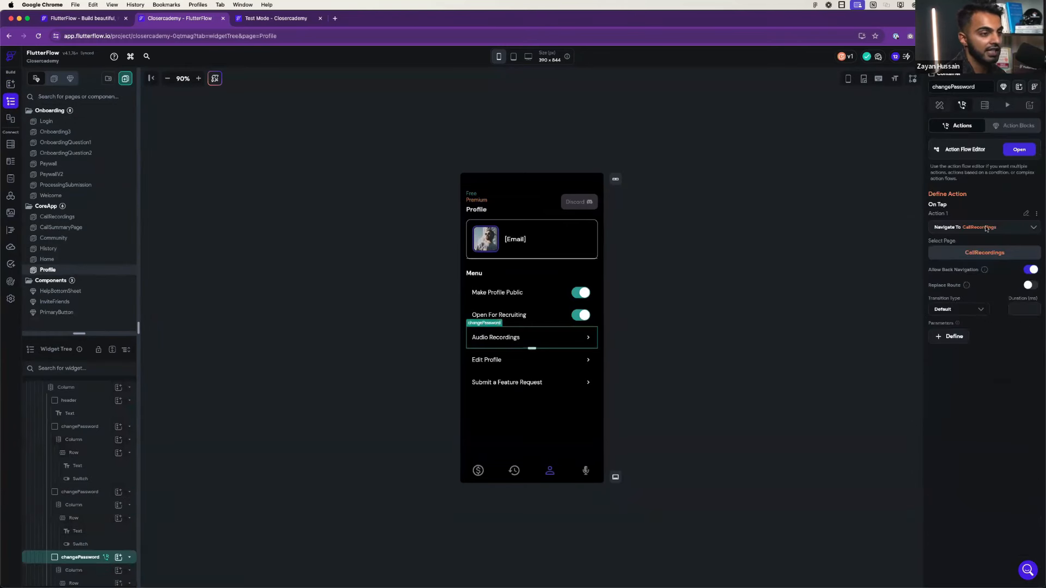
{"action": "left_click", "coordinate": [470, 357]}
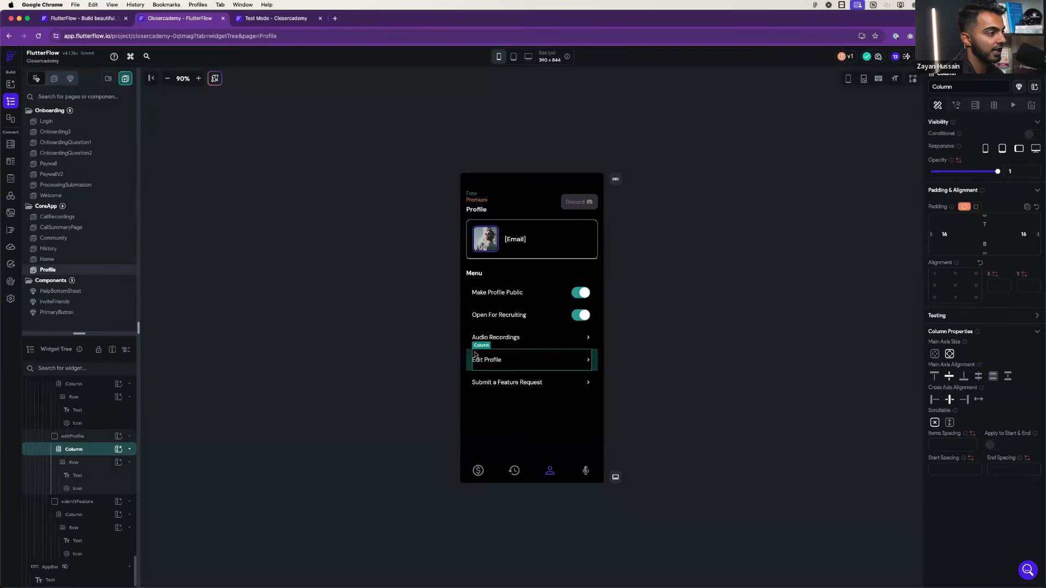
{"action": "left_click", "coordinate": [469, 356]}
{"action": "left_click", "coordinate": [962, 105]}
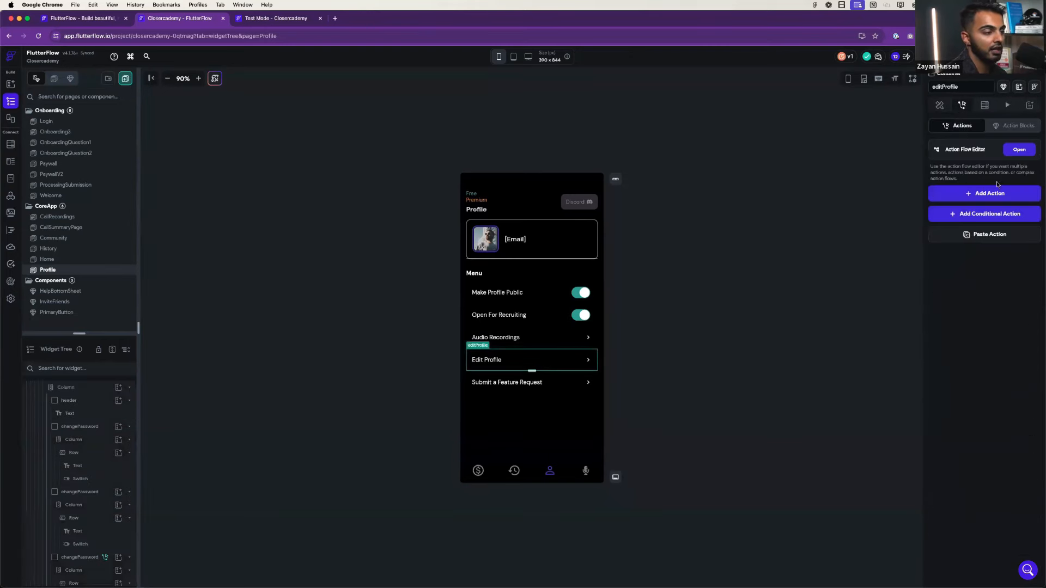
- Delete the Edit Profile and Submit a Feature Request rows from the Profile page's menu
{"action": "right_click", "coordinate": [595, 356]}
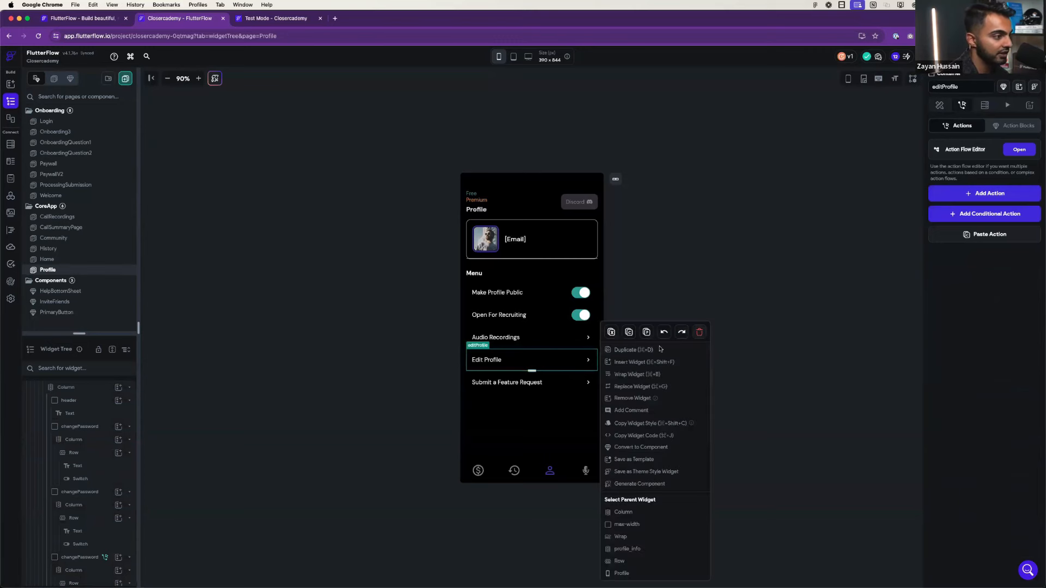
{"action": "left_click", "coordinate": [699, 332]}
{"action": "left_click", "coordinate": [595, 359]}
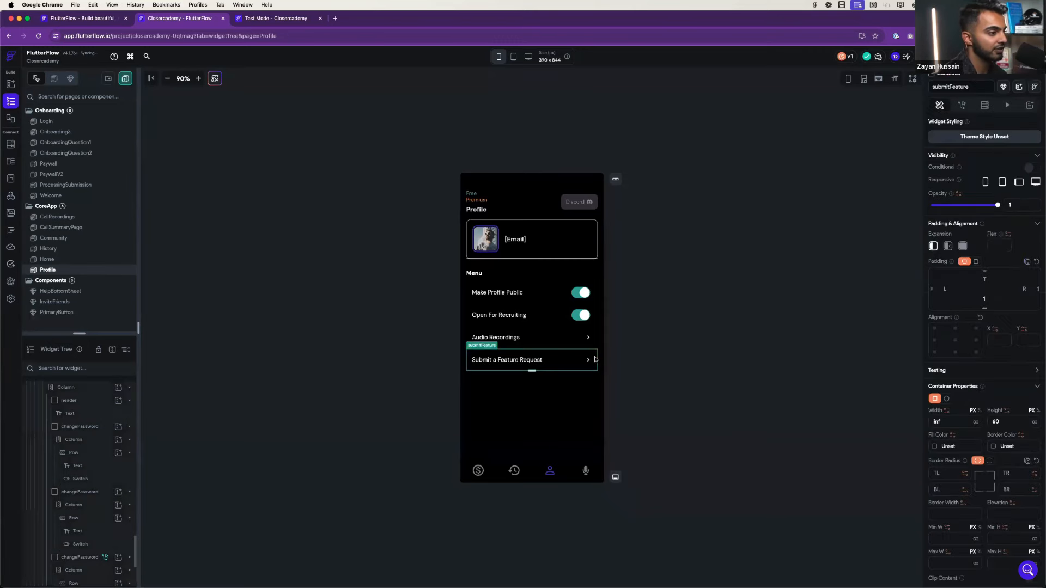
{"action": "right_click", "coordinate": [595, 359]}
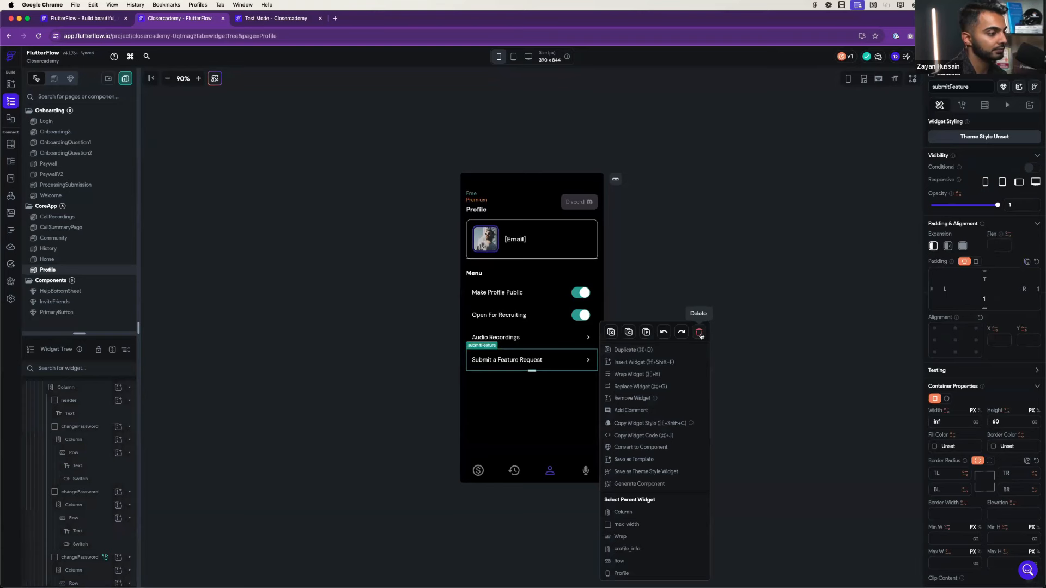
{"action": "left_click", "coordinate": [640, 296]}
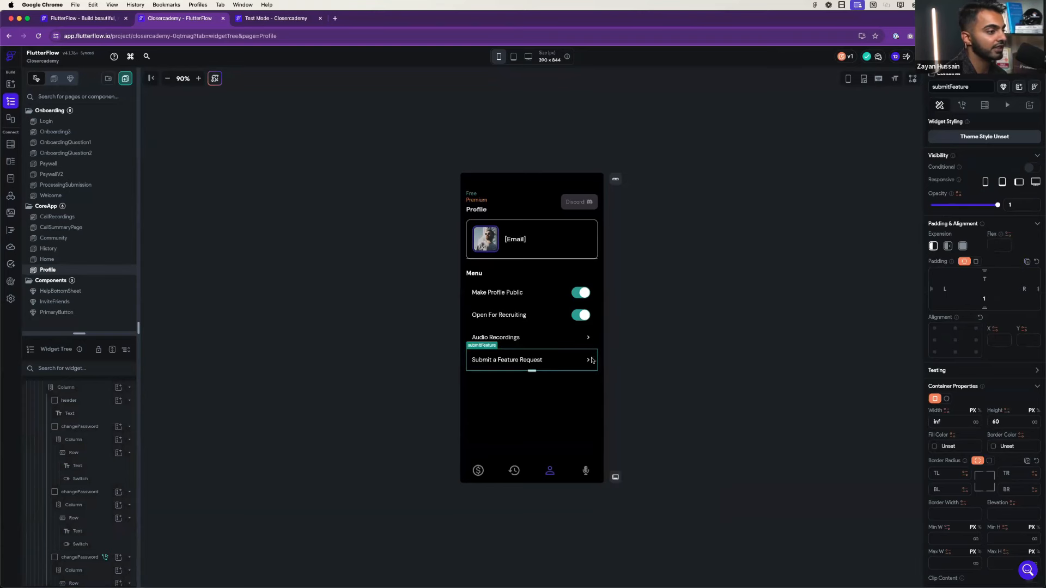
{"action": "right_click", "coordinate": [593, 359]}
{"action": "left_click", "coordinate": [698, 333]}
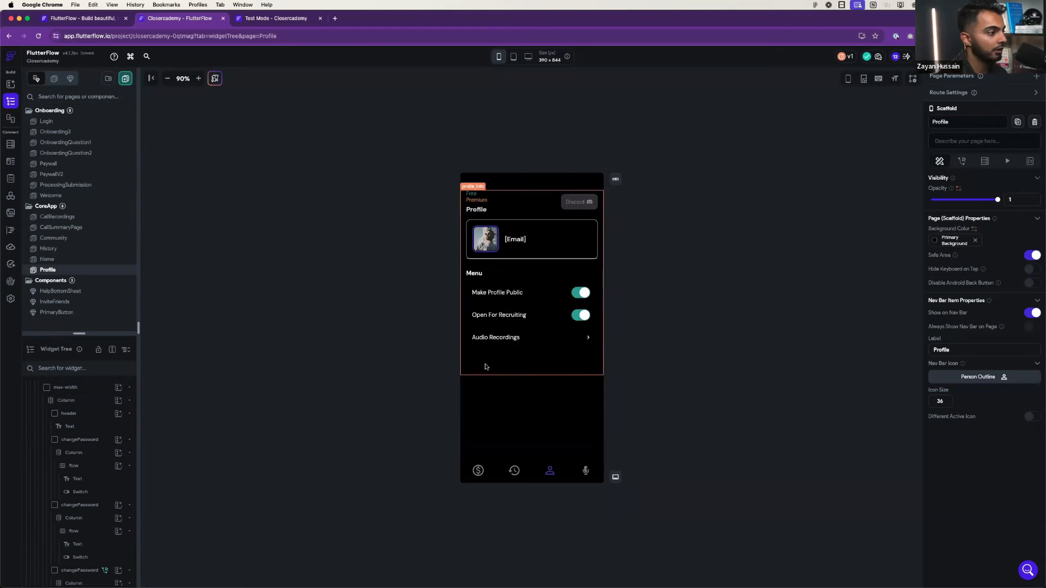
- Duplicate the entire Audio Recordings row container in the Profile page's menu
{"action": "left_click", "coordinate": [541, 349]}
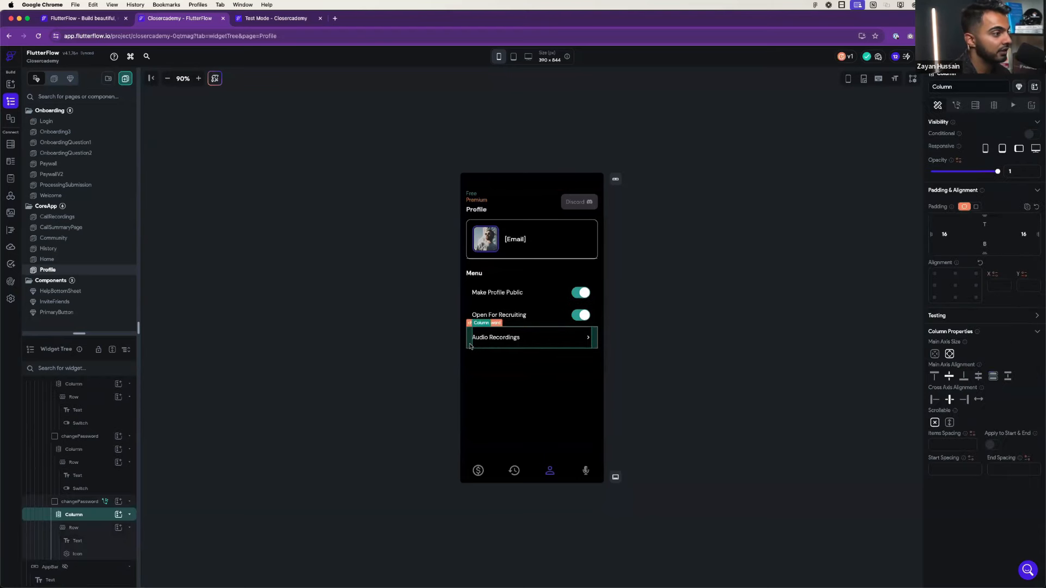
{"action": "right_click", "coordinate": [482, 346]}
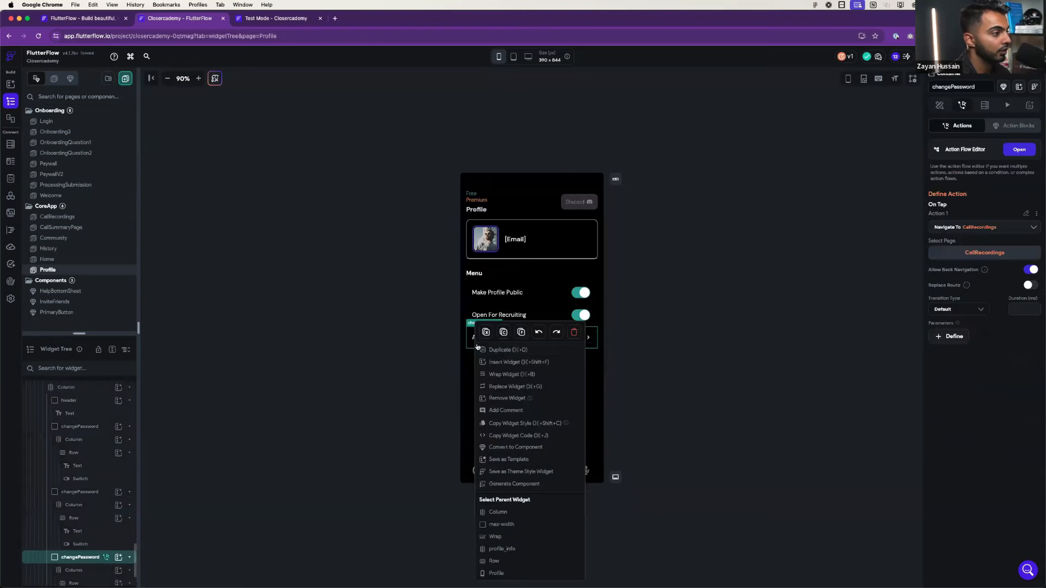
{"action": "left_click", "coordinate": [507, 350]}
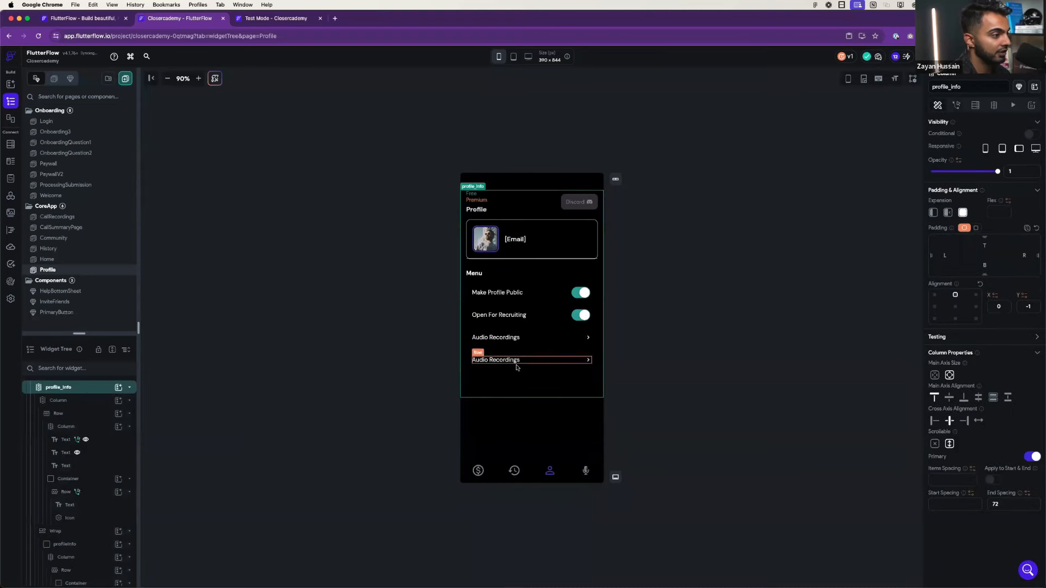
- Change the label of the duplicated Audio Recordings row in the Profile menu to "Delete Account"
{"action": "left_click", "coordinate": [515, 358]}
{"action": "triple_click", "coordinate": [951, 166]}
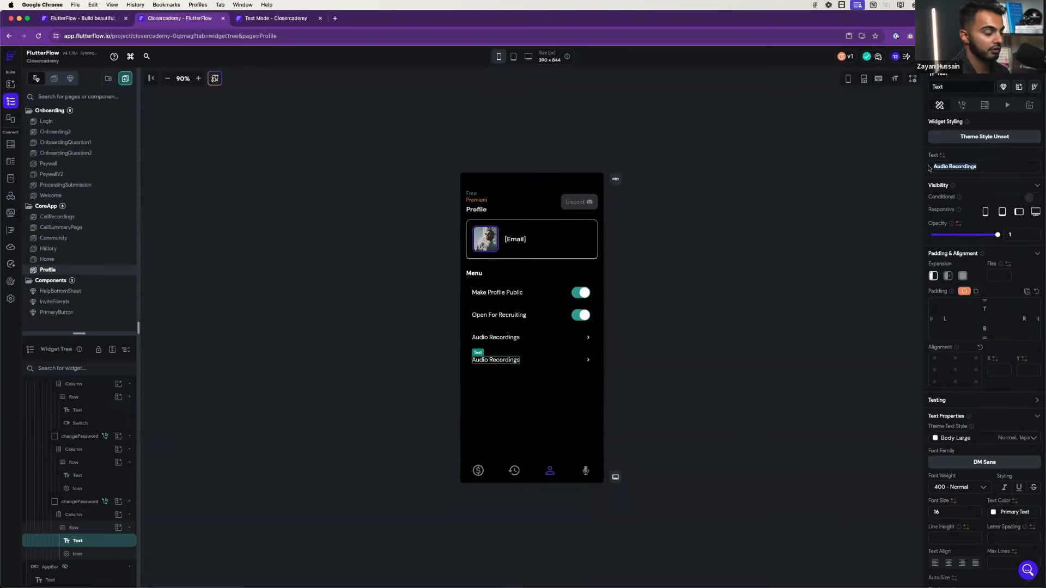
{"action": "type", "text": "Delete Account"}
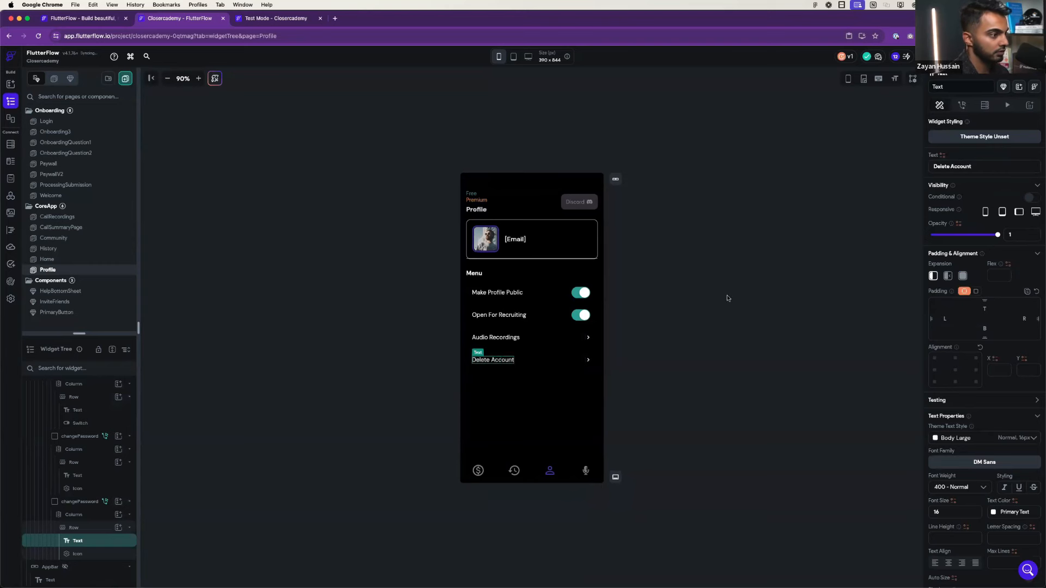
- Delete the On Tap action that navigates to CallRecordings from the Delete Account row's container
{"action": "left_click", "coordinate": [572, 376]}
{"action": "left_click", "coordinate": [587, 362]}
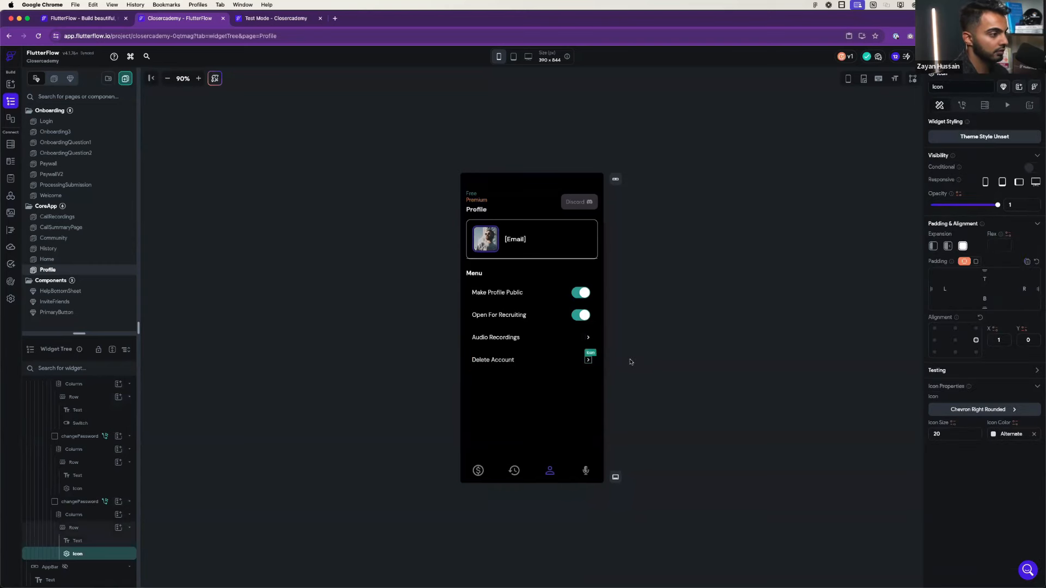
{"action": "left_click", "coordinate": [559, 355]}
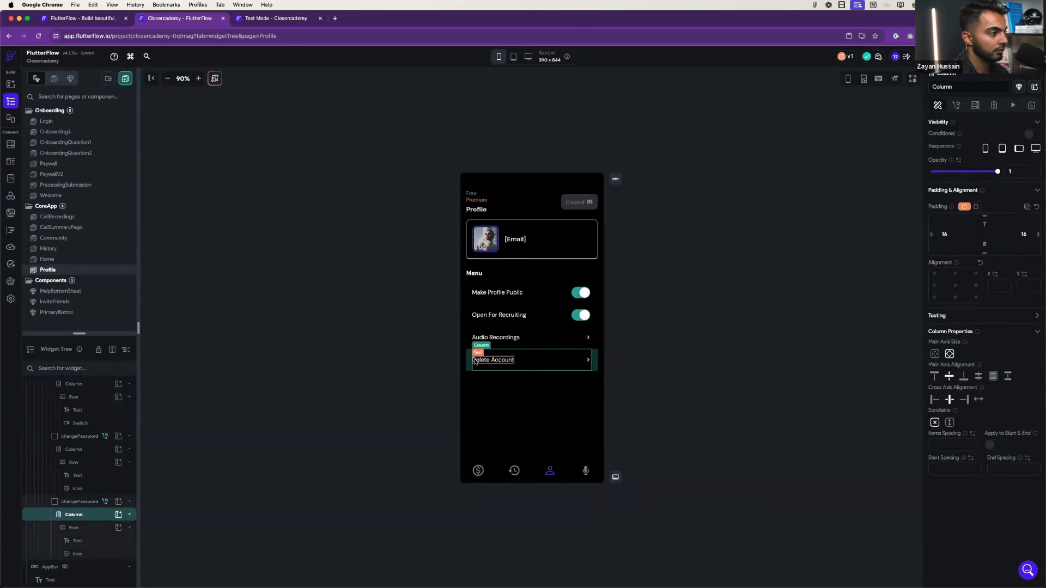
{"action": "left_click", "coordinate": [470, 361]}
{"action": "left_click", "coordinate": [962, 105]}
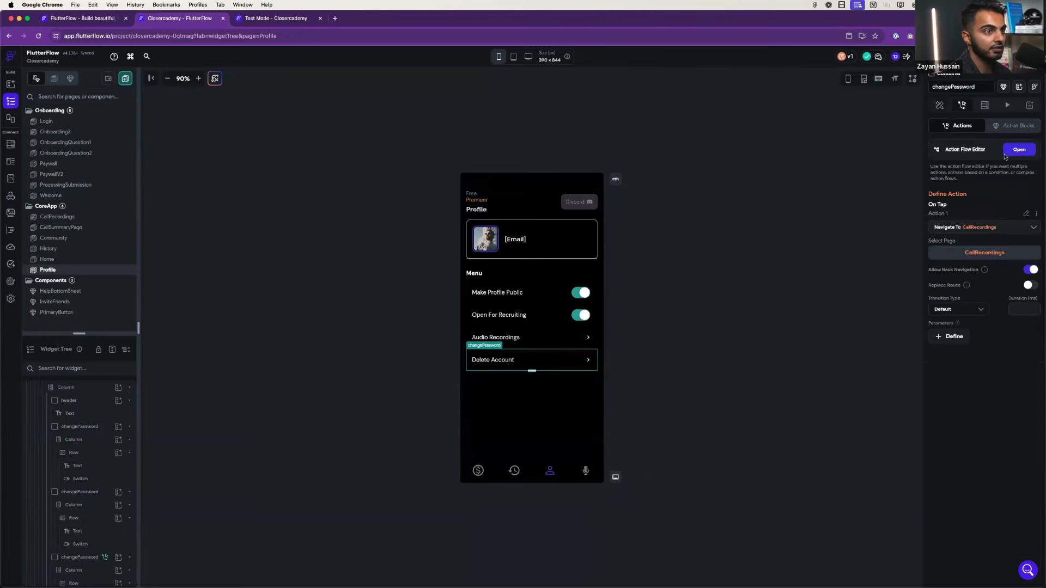
{"action": "left_click", "coordinate": [1020, 150]}
{"action": "left_click", "coordinate": [493, 138]}
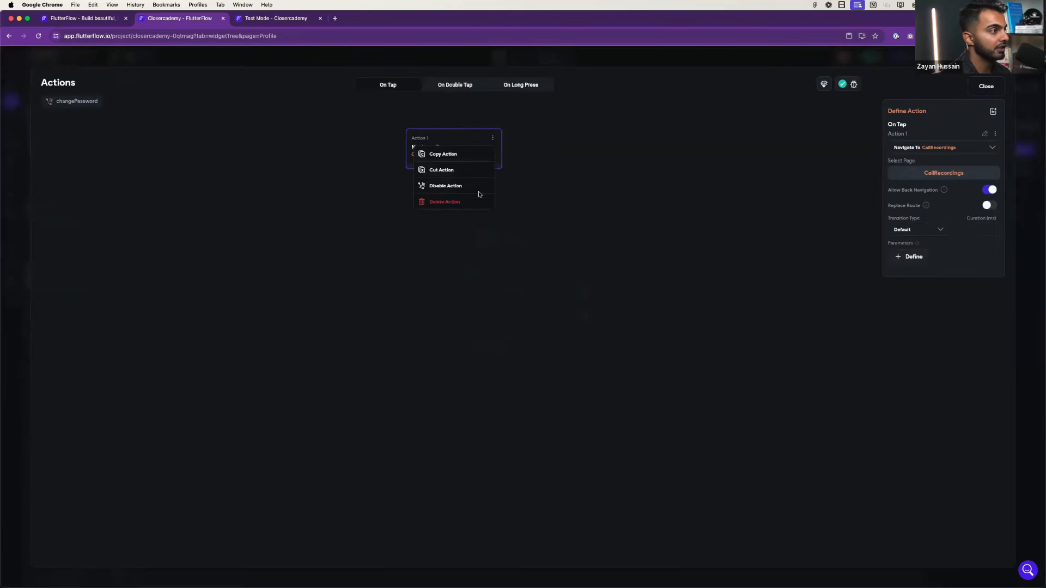
{"action": "left_click", "coordinate": [469, 202]}
- Assign the Firebase Authentication Delete User action to the Delete Account row container's On Tap trigger
{"action": "left_click", "coordinate": [455, 362]}
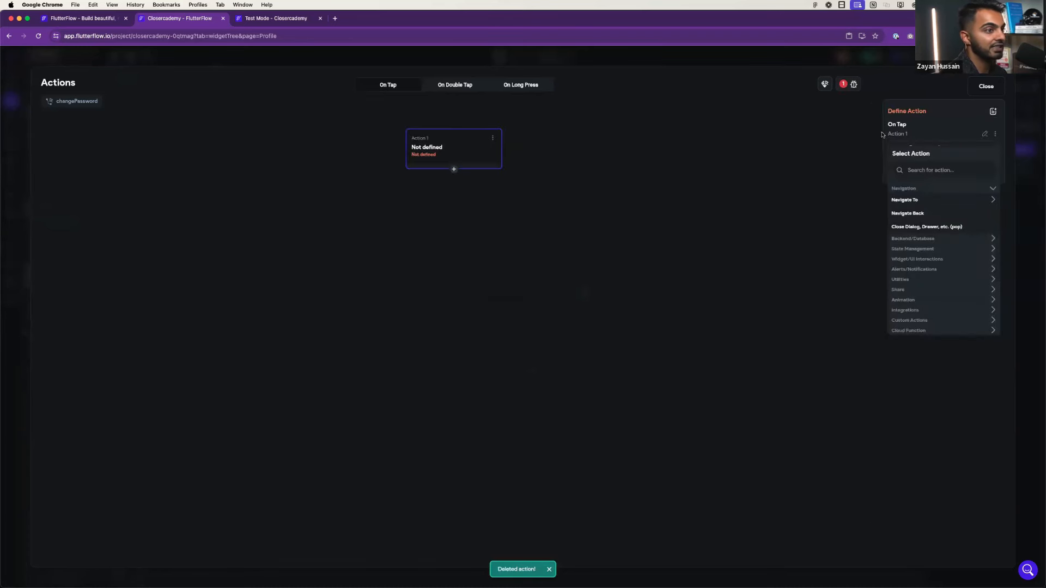
{"action": "left_click", "coordinate": [909, 166]}
{"action": "type", "text": "delete"}
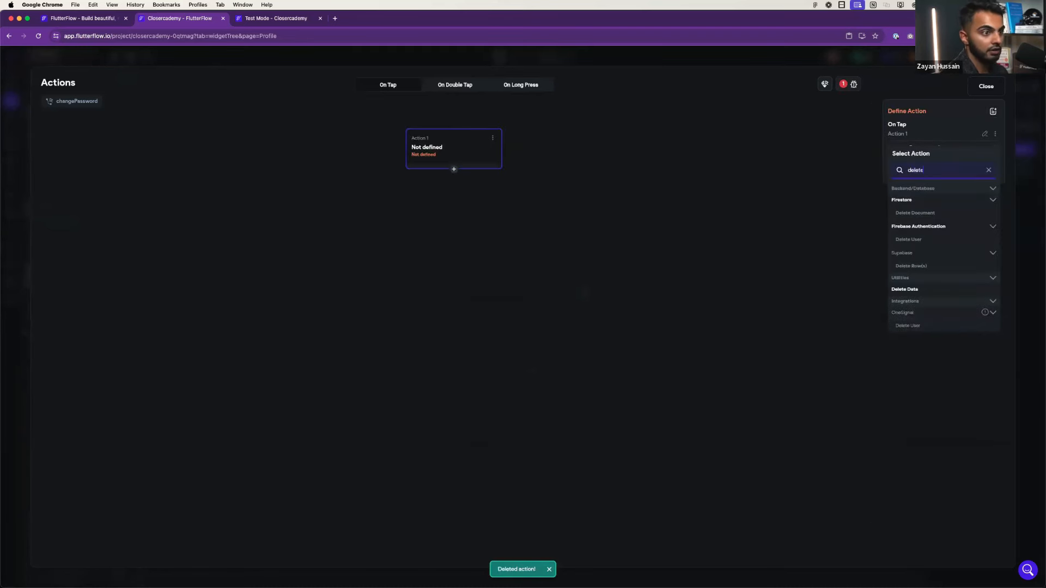
{"action": "left_click", "coordinate": [908, 240]}
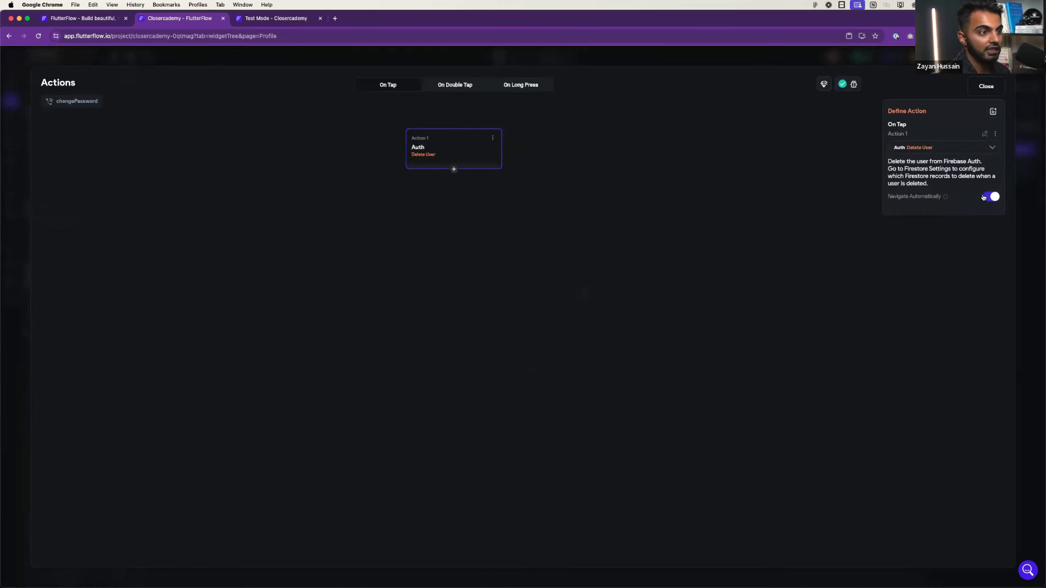
{"action": "left_click", "coordinate": [983, 87]}
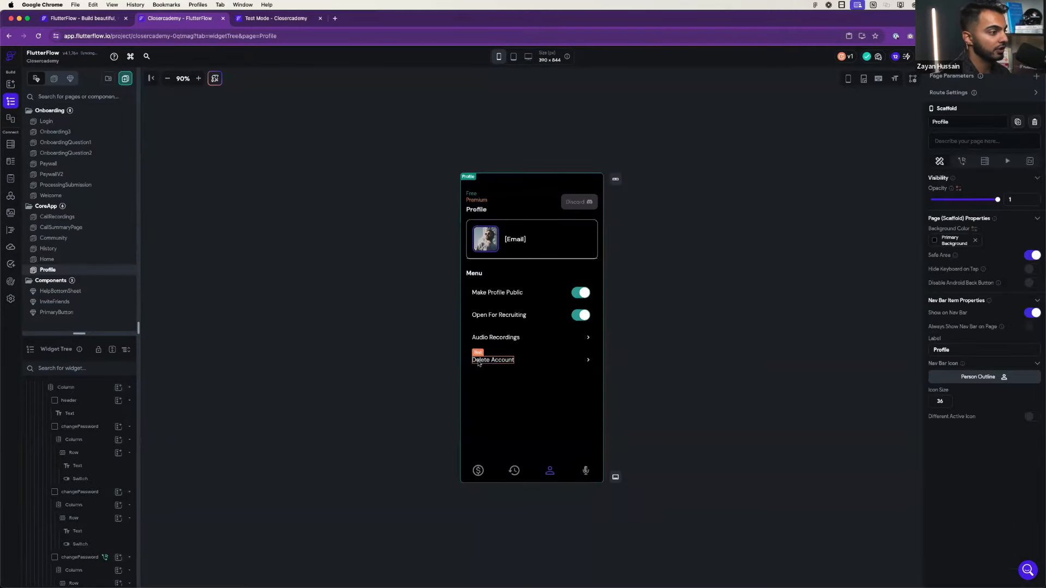
- Set the Delete Account label's text color to the Error theme color
{"action": "left_click", "coordinate": [493, 359]}
{"action": "scroll", "coordinate": [968, 311], "scroll_direction": "down", "scroll_amount": 3}
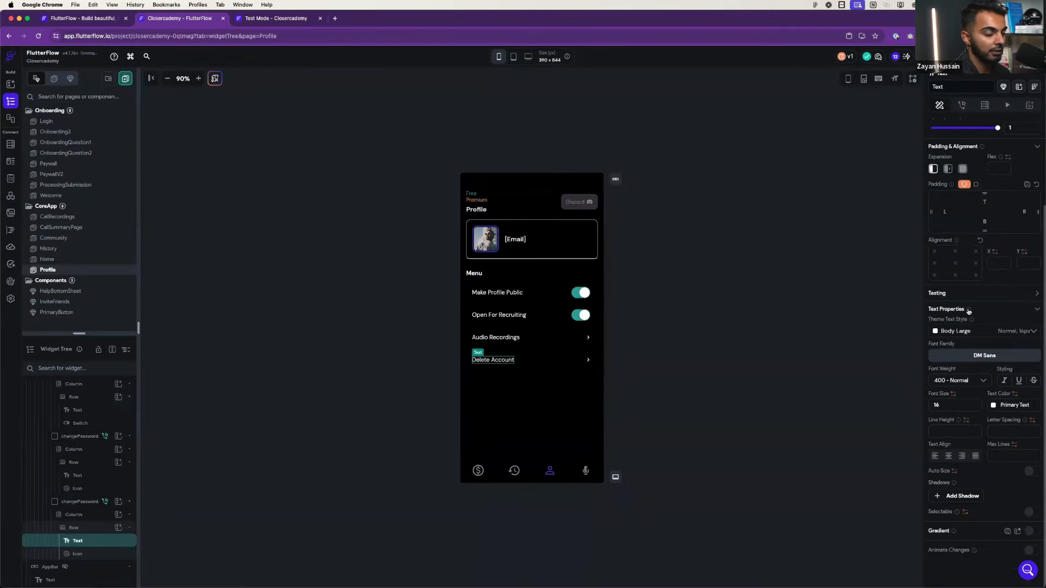
{"action": "left_click", "coordinate": [995, 405]}
{"action": "scroll", "coordinate": [915, 523], "scroll_direction": "down", "scroll_amount": 2}
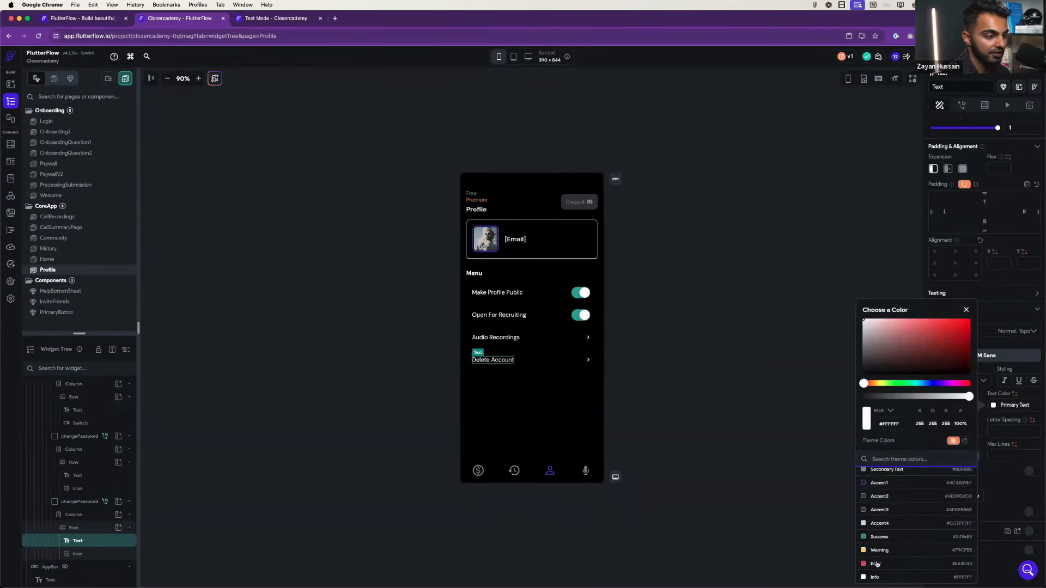
{"action": "left_click", "coordinate": [875, 564]}
{"action": "left_click", "coordinate": [612, 372]}
- Delete the chevron icon from the Delete Account row
{"action": "left_click", "coordinate": [588, 359]}
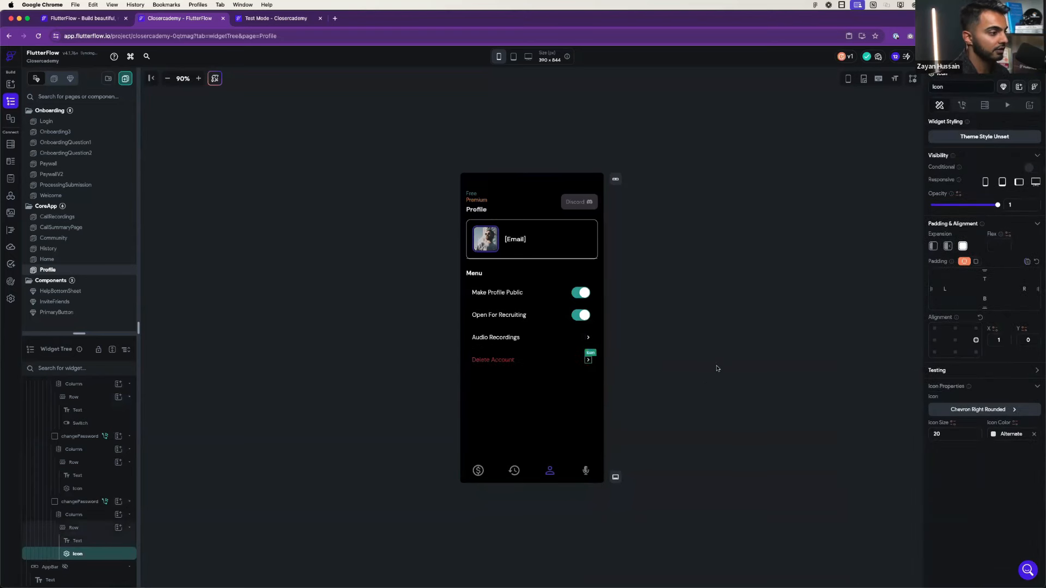
{"action": "key", "text": "BackSpace"}
{"action": "left_click", "coordinate": [702, 304]}
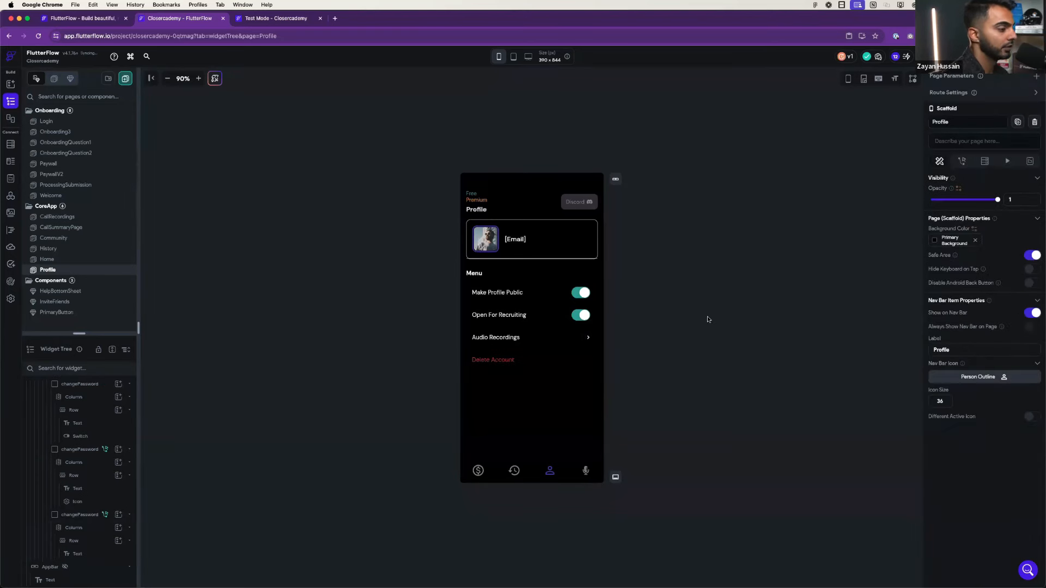
- Check the action assigned to the Delete Account row's container on the Profile page
{"action": "left_click", "coordinate": [468, 357]}
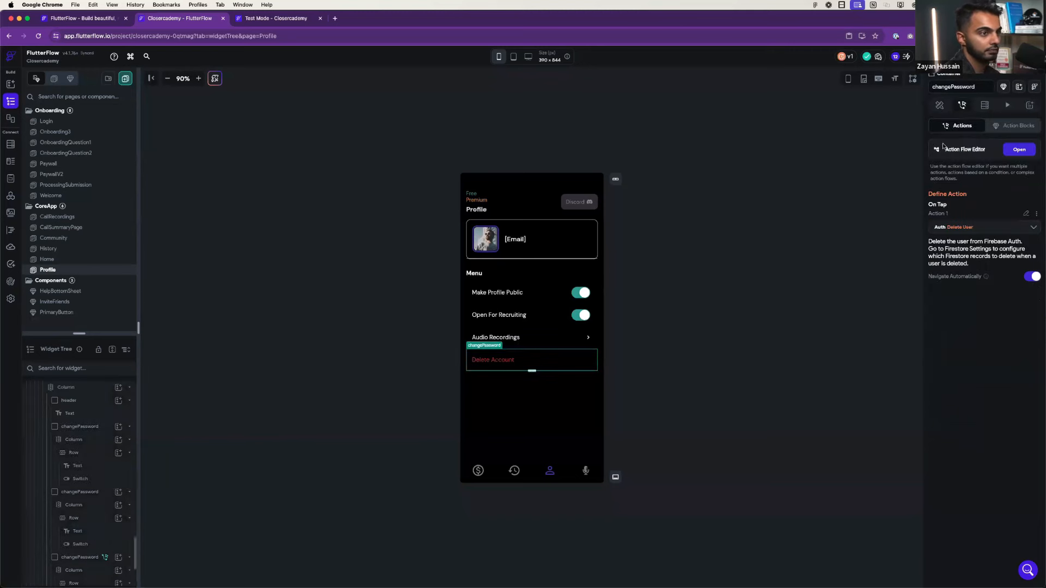
{"action": "left_click", "coordinate": [955, 353]}
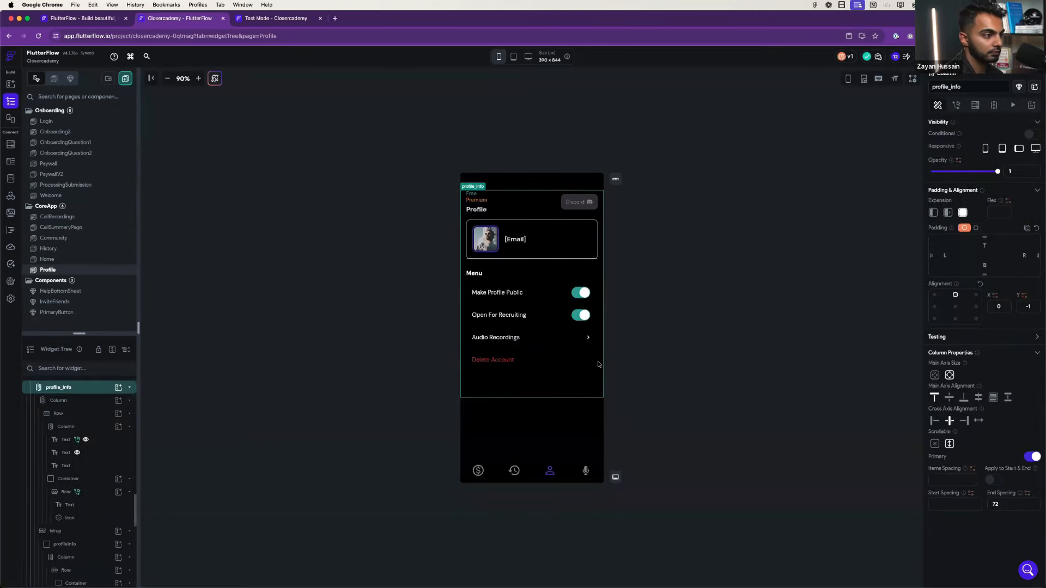
{"action": "left_click", "coordinate": [666, 362]}
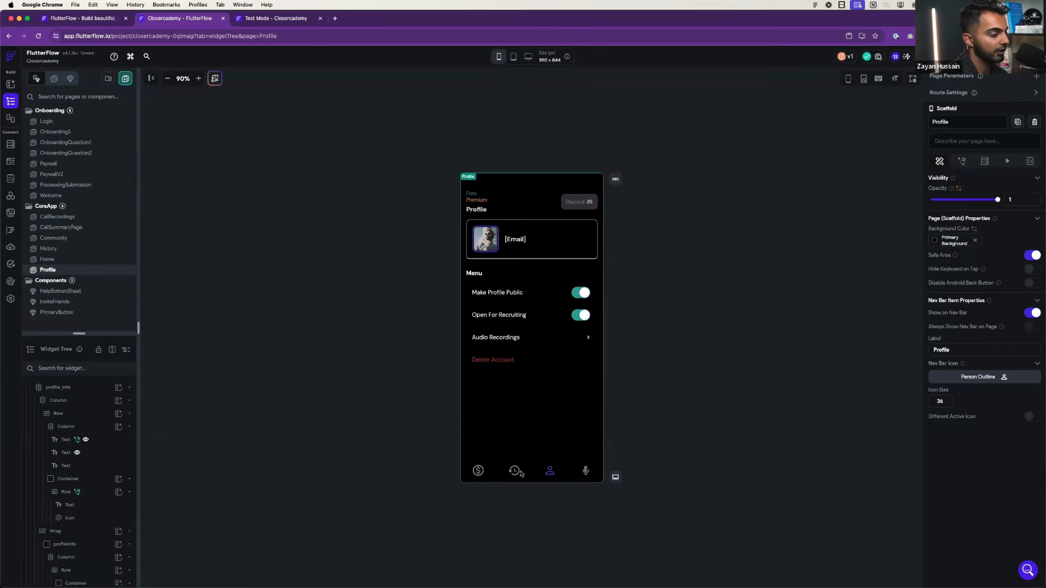
- Review the Home page's training banner and task list in the builder, and view the same page in the running Test Mode session
{"action": "left_click", "coordinate": [73, 261]}
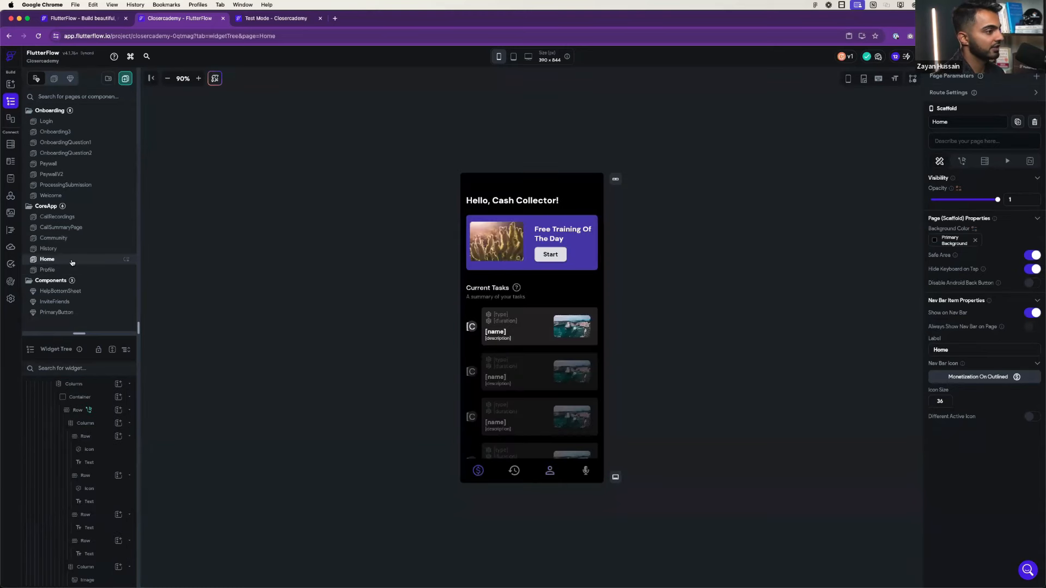
{"action": "left_click_drag", "start_coordinate": [103, 333], "coordinate": [106, 398]}
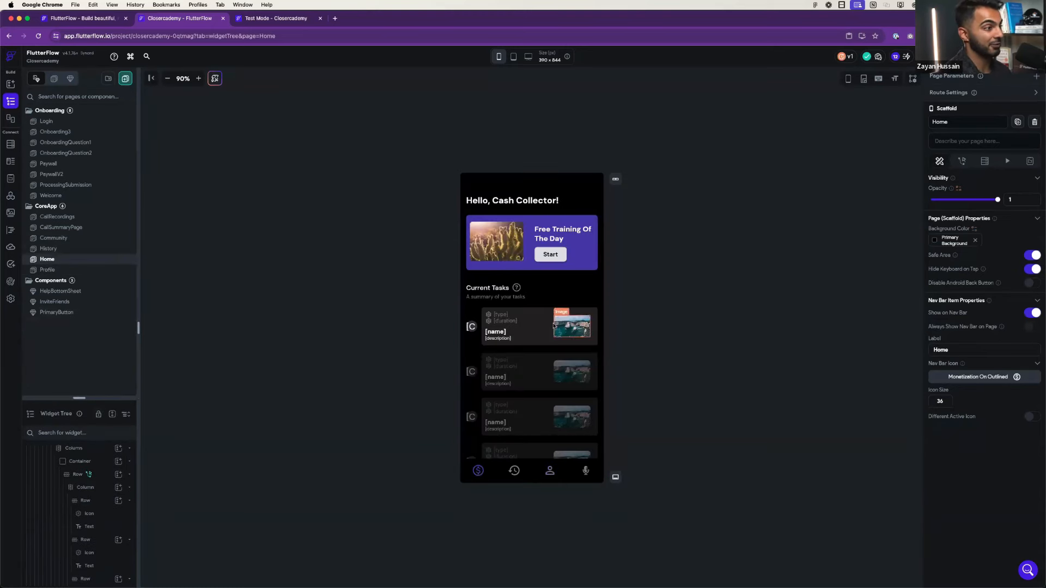
{"action": "scroll", "coordinate": [554, 332], "scroll_direction": "down", "scroll_amount": 2}
{"action": "scroll", "coordinate": [553, 332], "scroll_direction": "up", "scroll_amount": 2}
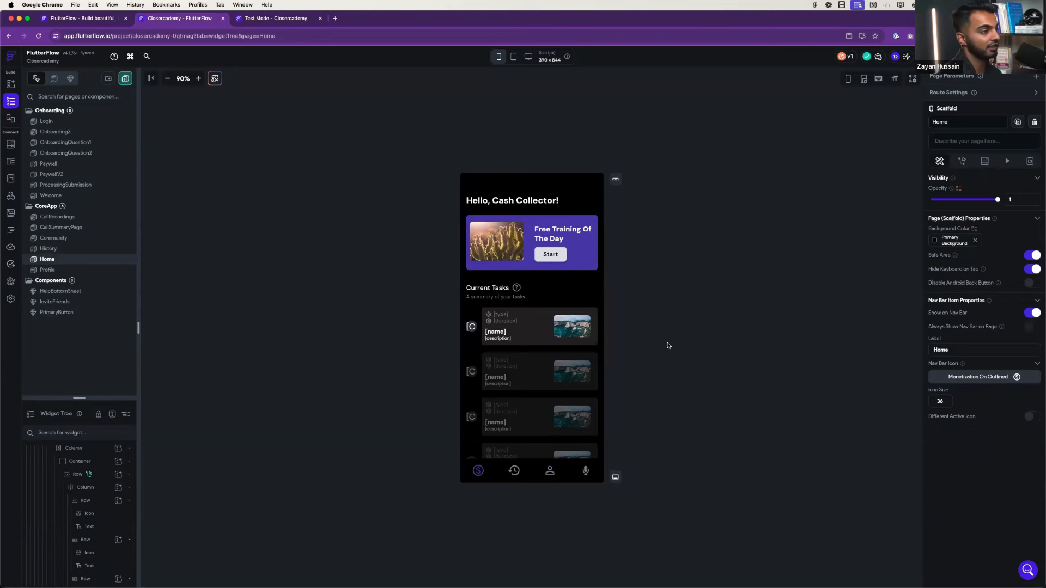
{"action": "left_click", "coordinate": [295, 19]}
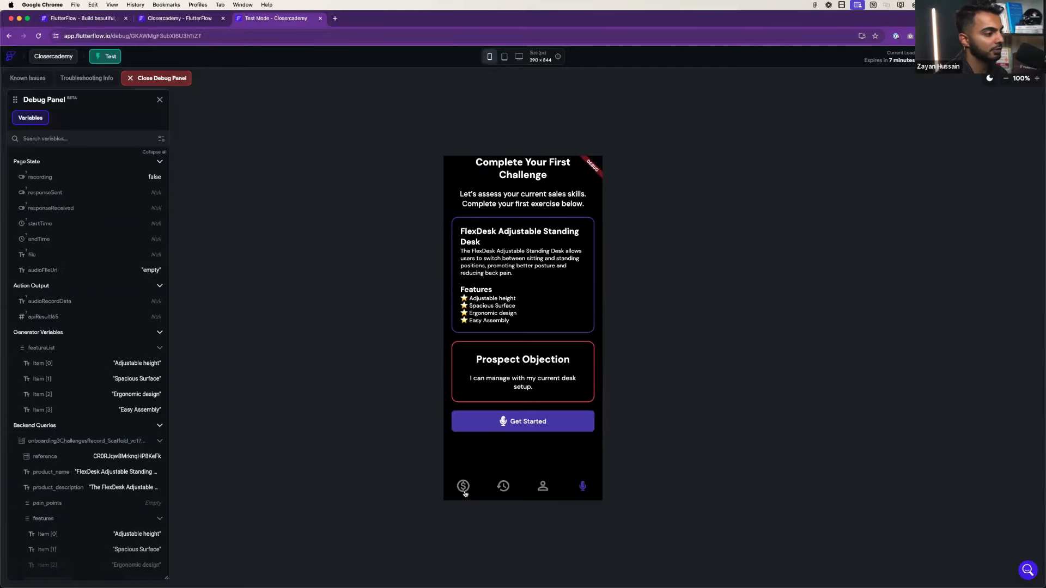
{"action": "left_click", "coordinate": [463, 489]}
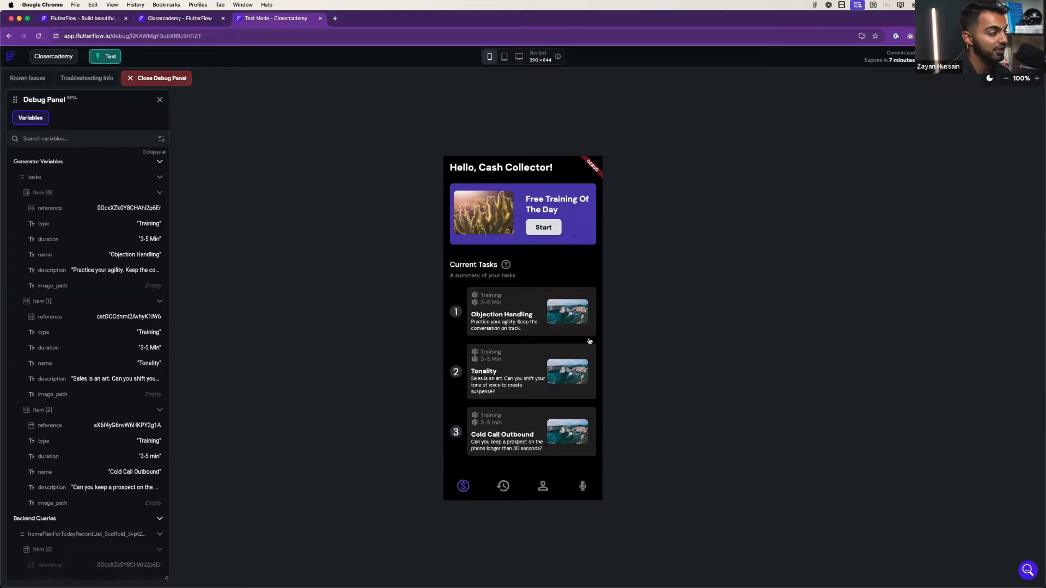
- Switch to Figma and open the App UI page of the Ambitious App UI UX 2023 design file
{"action": "key", "text": "super+Tab"}
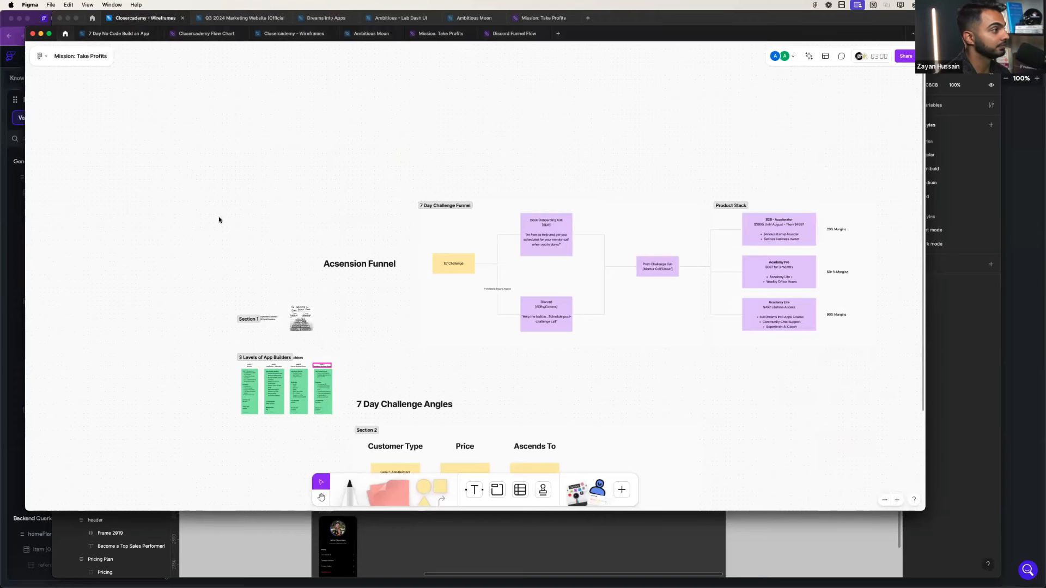
{"action": "left_click", "coordinate": [66, 34]}
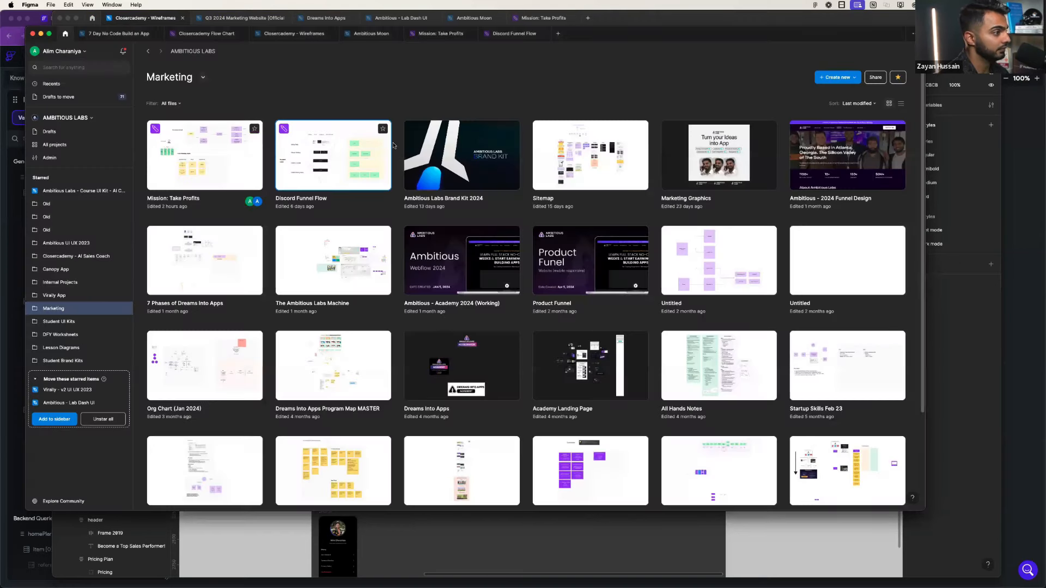
{"action": "left_click", "coordinate": [84, 66]}
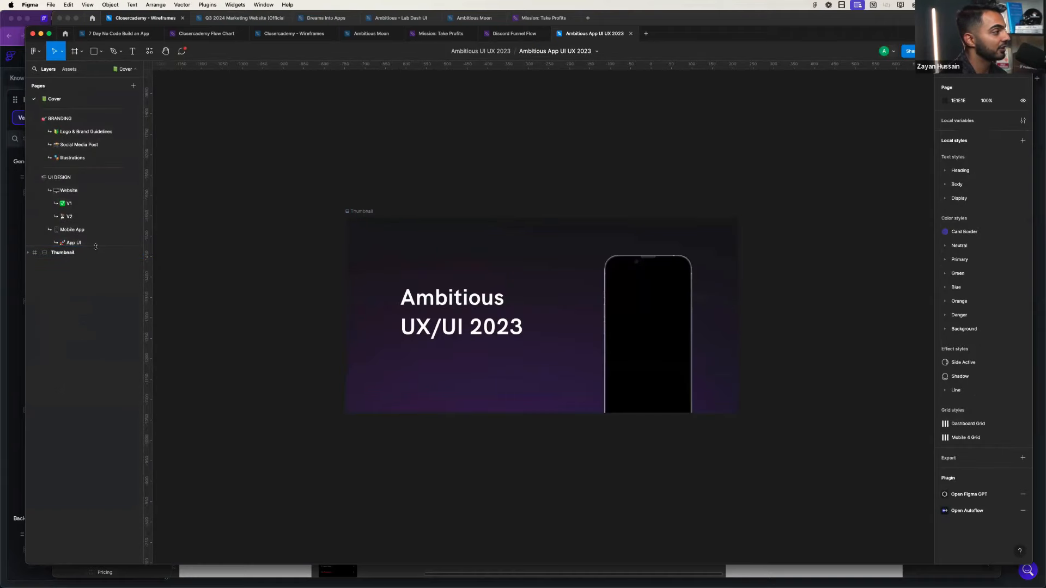
{"action": "left_click_drag", "start_coordinate": [96, 247], "coordinate": [95, 375]}
{"action": "scroll", "coordinate": [95, 195], "scroll_direction": "down", "scroll_amount": 2}
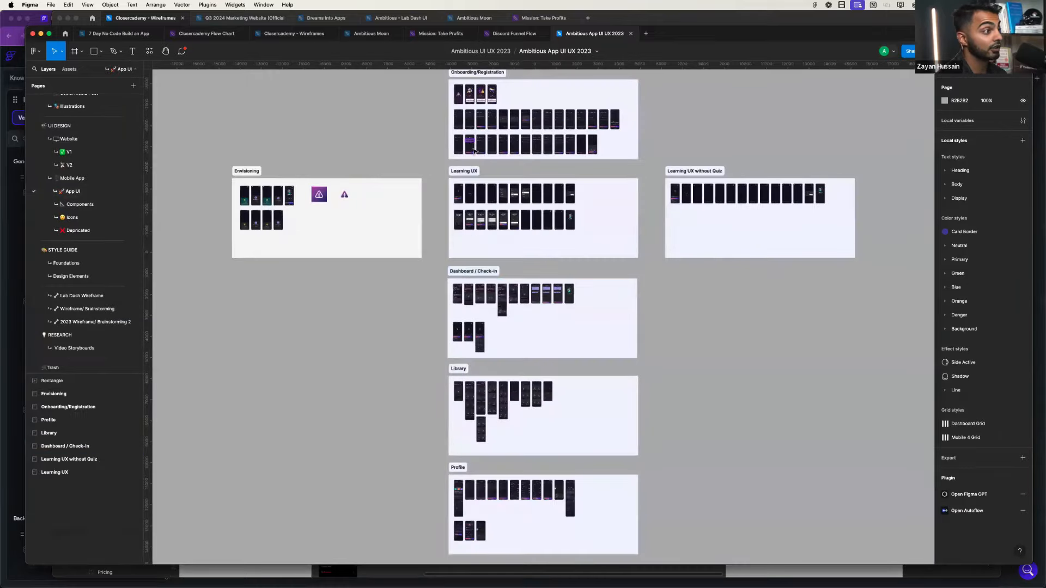
- Examine the splash, landing, login, signup and password reset screens in the Onboarding/Registration section
{"action": "scroll", "coordinate": [469, 180], "scroll_direction": "up", "scroll_amount": 10}
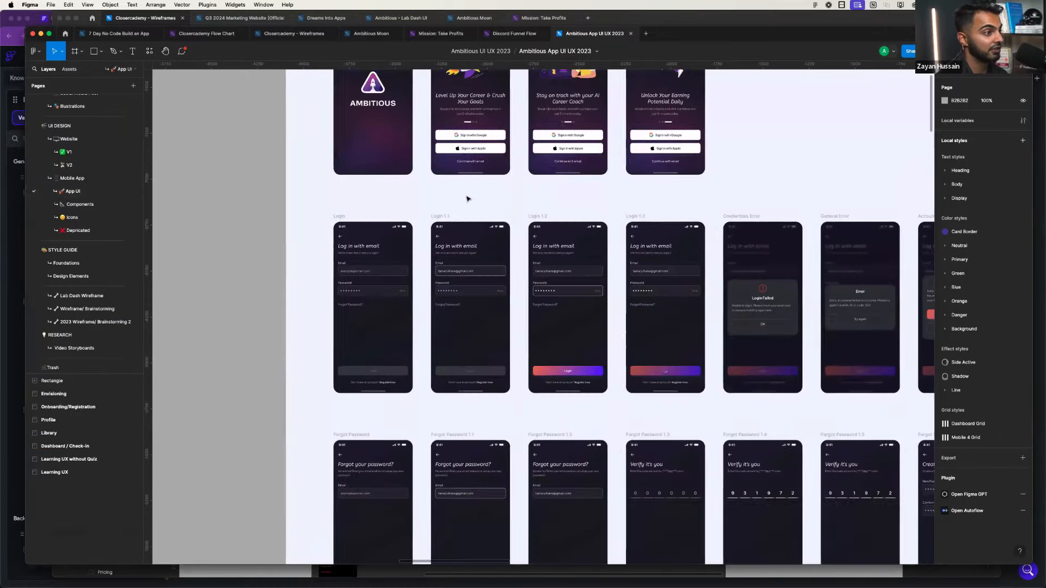
{"action": "scroll", "coordinate": [468, 199], "scroll_direction": "up", "scroll_amount": 5}
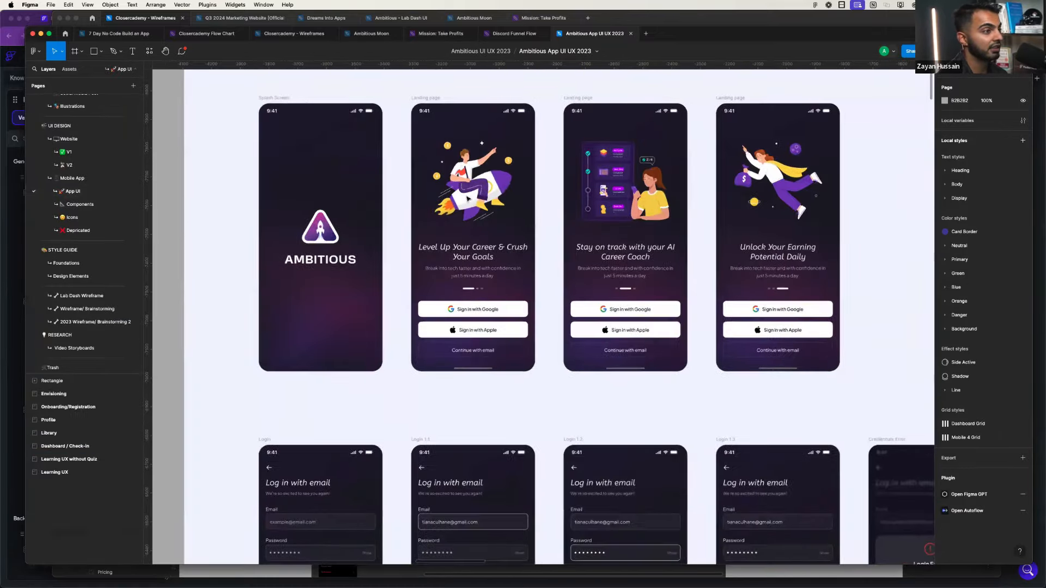
{"action": "scroll", "coordinate": [468, 198], "scroll_direction": "up", "scroll_amount": 4}
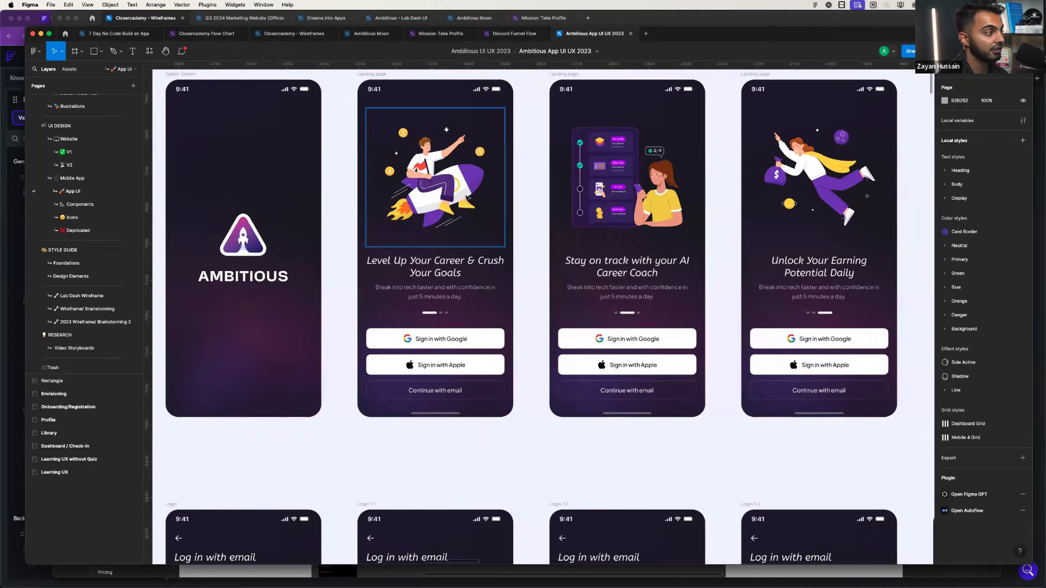
{"action": "scroll", "coordinate": [464, 198], "scroll_direction": "down", "scroll_amount": 2}
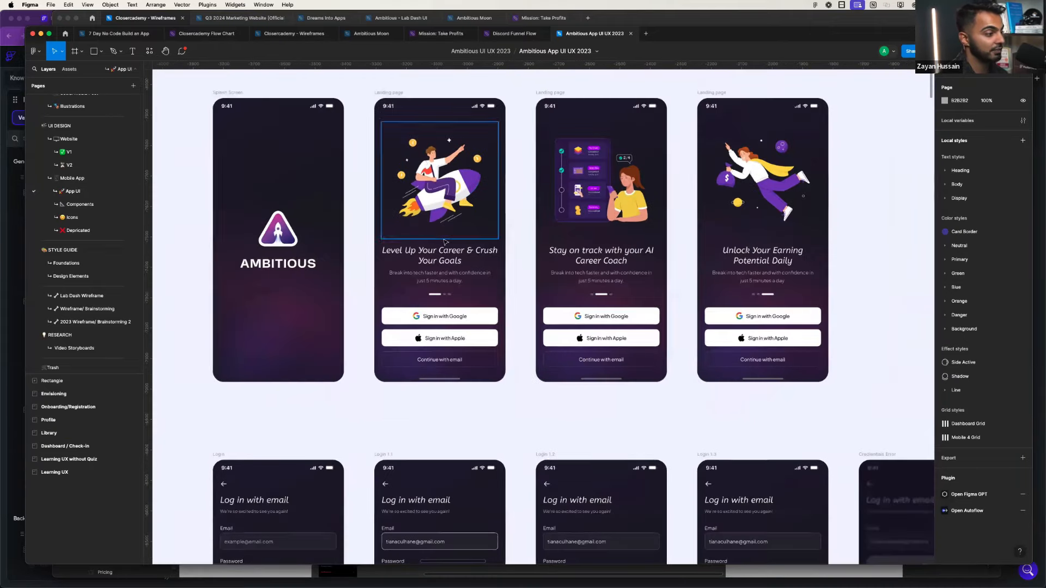
{"action": "scroll", "coordinate": [444, 242], "scroll_direction": "down", "scroll_amount": 5}
{"action": "scroll", "coordinate": [435, 263], "scroll_direction": "right", "scroll_amount": 15}
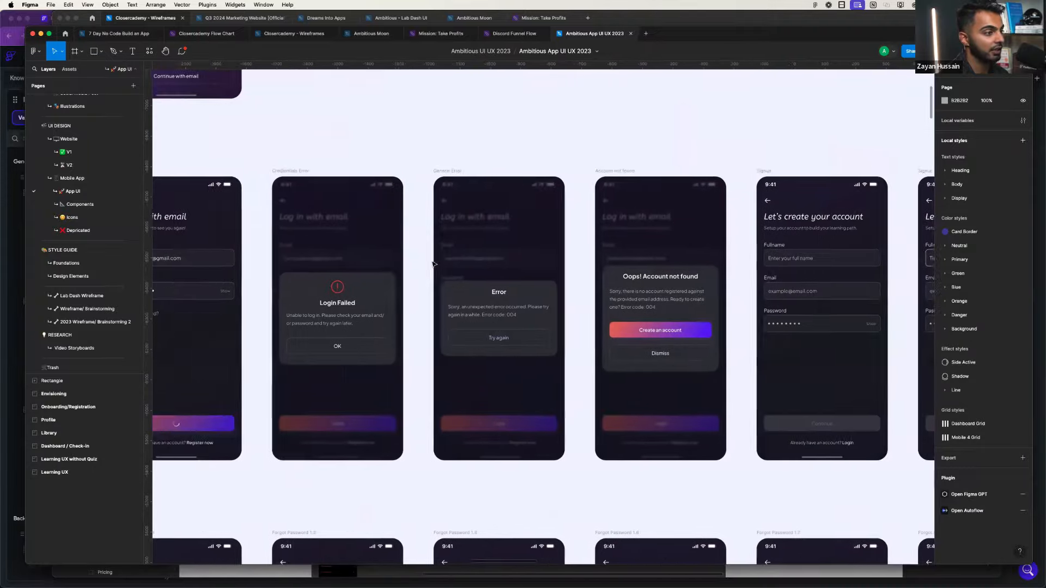
{"action": "scroll", "coordinate": [434, 263], "scroll_direction": "down", "scroll_amount": 10}
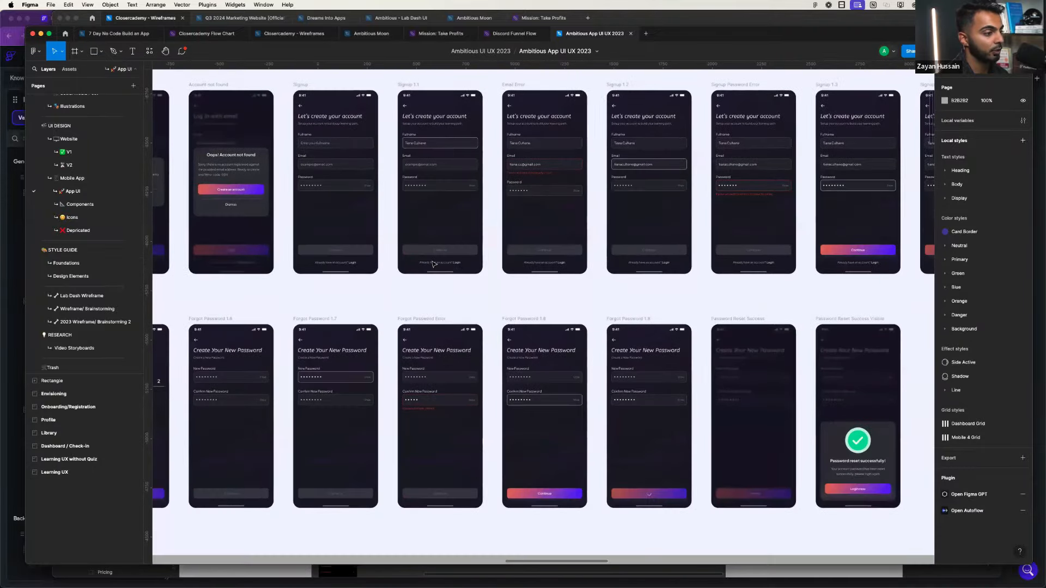
{"action": "scroll", "coordinate": [654, 373], "scroll_direction": "up", "scroll_amount": 5}
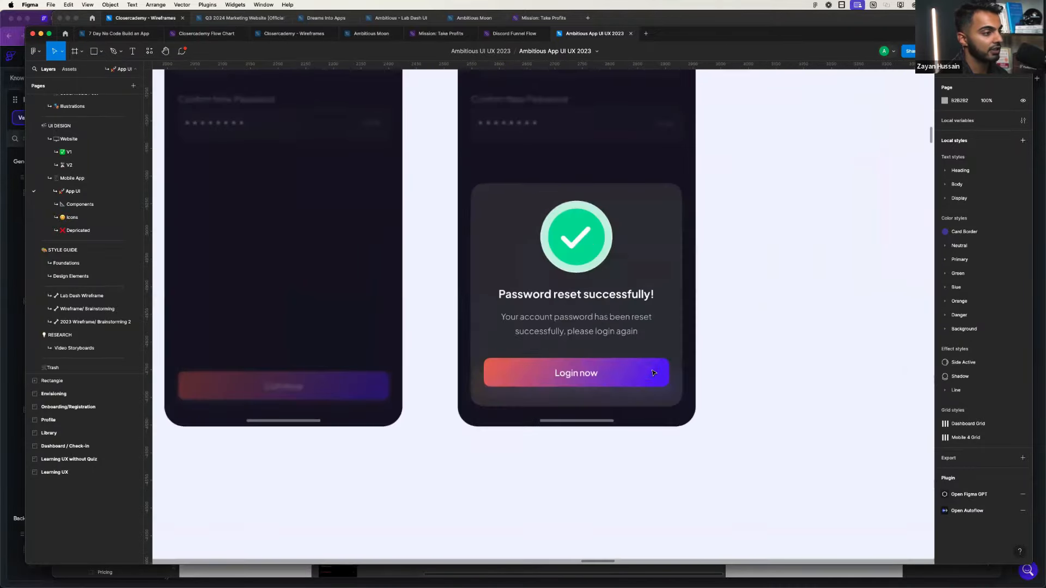
- Survey the Learning UX and Dashboard / Check-in sections on the App UI page, including the homepage and course details screens
{"action": "scroll", "coordinate": [653, 373], "scroll_direction": "down", "scroll_amount": 10}
{"action": "scroll", "coordinate": [381, 319], "scroll_direction": "down", "scroll_amount": 4}
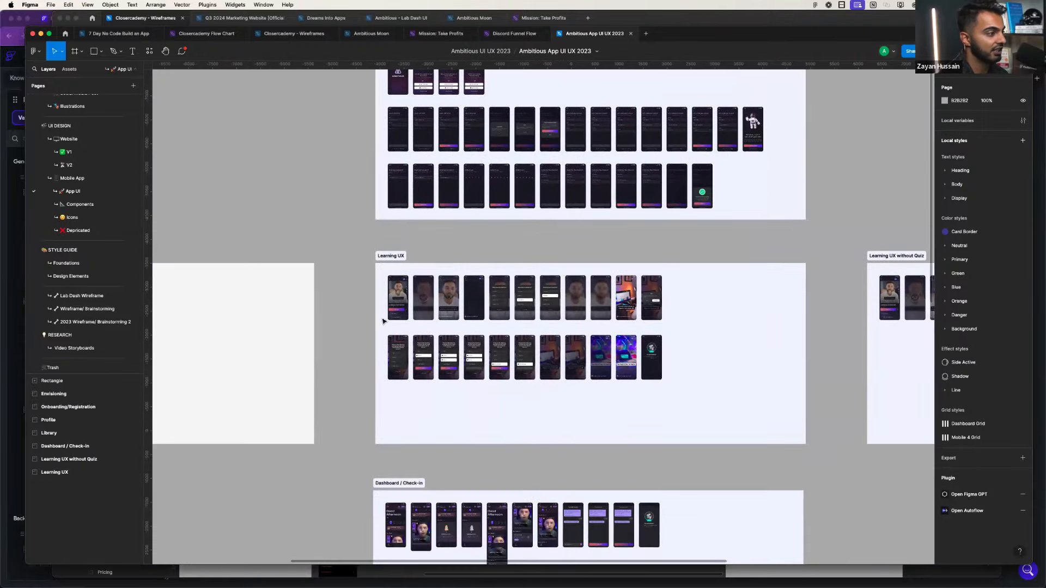
{"action": "scroll", "coordinate": [443, 332], "scroll_direction": "up", "scroll_amount": 5}
{"action": "scroll", "coordinate": [444, 333], "scroll_direction": "down", "scroll_amount": 5}
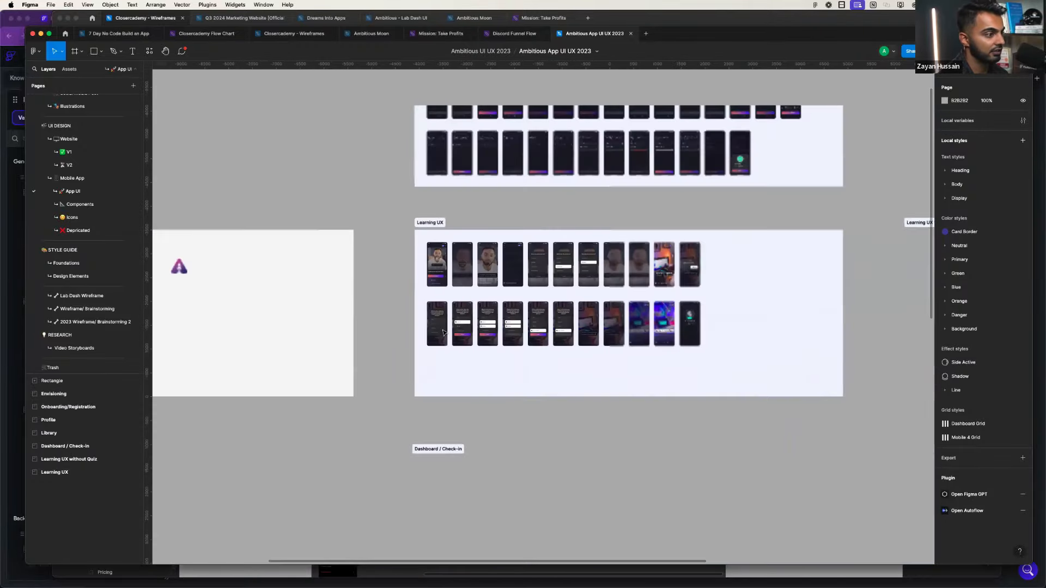
{"action": "scroll", "coordinate": [431, 299], "scroll_direction": "down", "scroll_amount": 5}
{"action": "scroll", "coordinate": [422, 281], "scroll_direction": "up", "scroll_amount": 5}
{"action": "scroll", "coordinate": [422, 281], "scroll_direction": "up", "scroll_amount": 5}
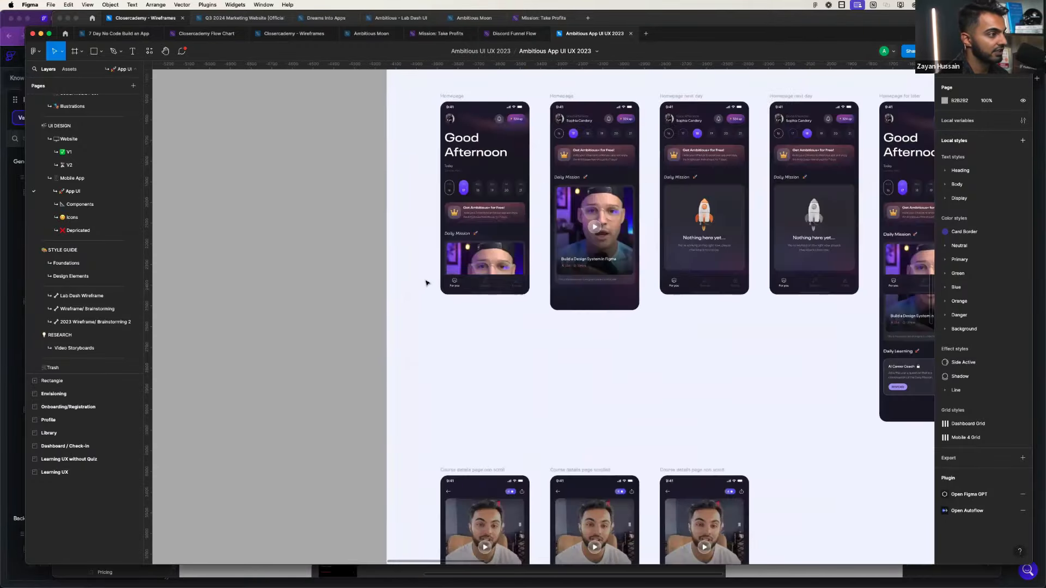
{"action": "scroll", "coordinate": [495, 305], "scroll_direction": "down", "scroll_amount": 5}
{"action": "scroll", "coordinate": [495, 303], "scroll_direction": "up", "scroll_amount": 1}
{"action": "scroll", "coordinate": [496, 303], "scroll_direction": "right", "scroll_amount": 3}
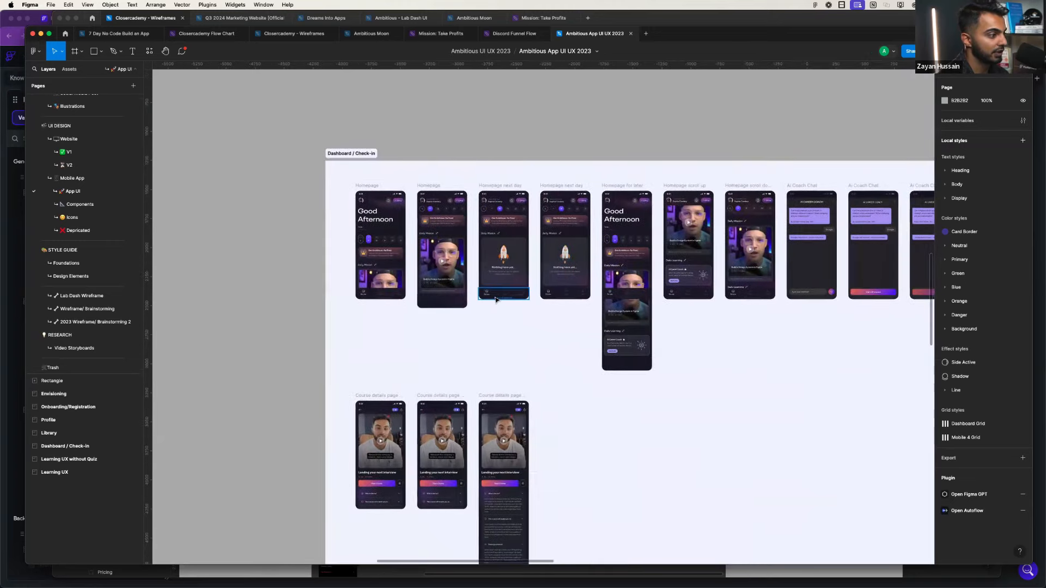
- Examine the course browsing and search screens in the Library section, and view the overall layout of all sections down to Profile
{"action": "scroll", "coordinate": [496, 300], "scroll_direction": "down", "scroll_amount": 10}
{"action": "scroll", "coordinate": [487, 317], "scroll_direction": "up", "scroll_amount": 8}
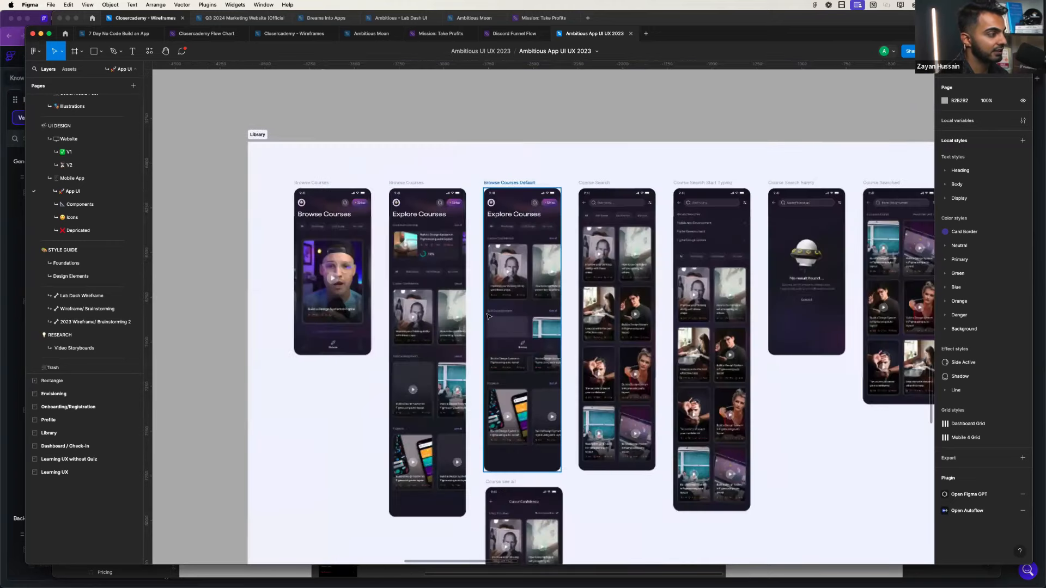
{"action": "scroll", "coordinate": [489, 316], "scroll_direction": "down", "scroll_amount": 3}
{"action": "scroll", "coordinate": [487, 316], "scroll_direction": "down", "scroll_amount": 5}
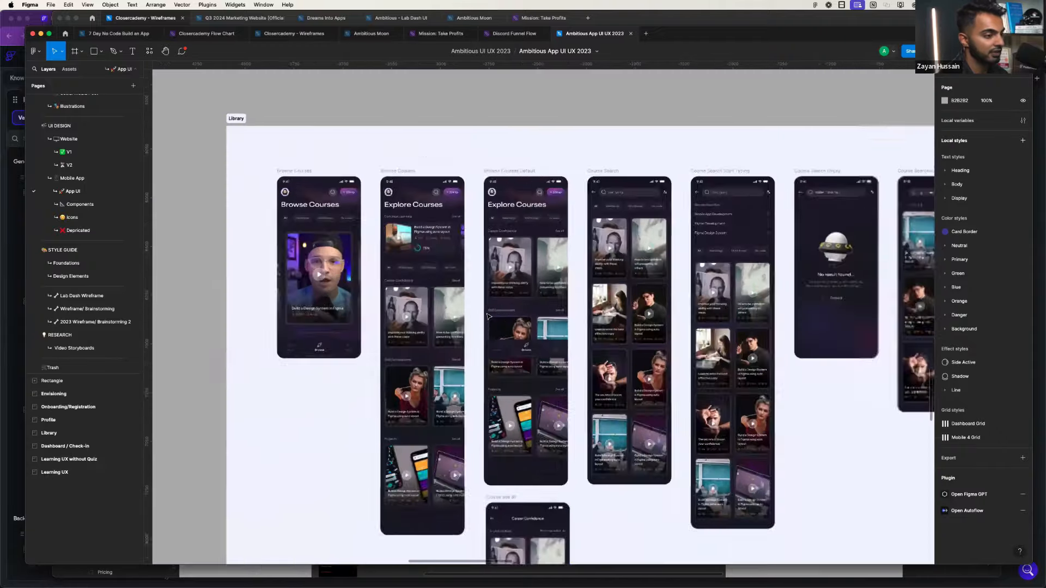
{"action": "scroll", "coordinate": [487, 316], "scroll_direction": "down", "scroll_amount": 10}
{"action": "scroll", "coordinate": [488, 316], "scroll_direction": "down", "scroll_amount": 5}
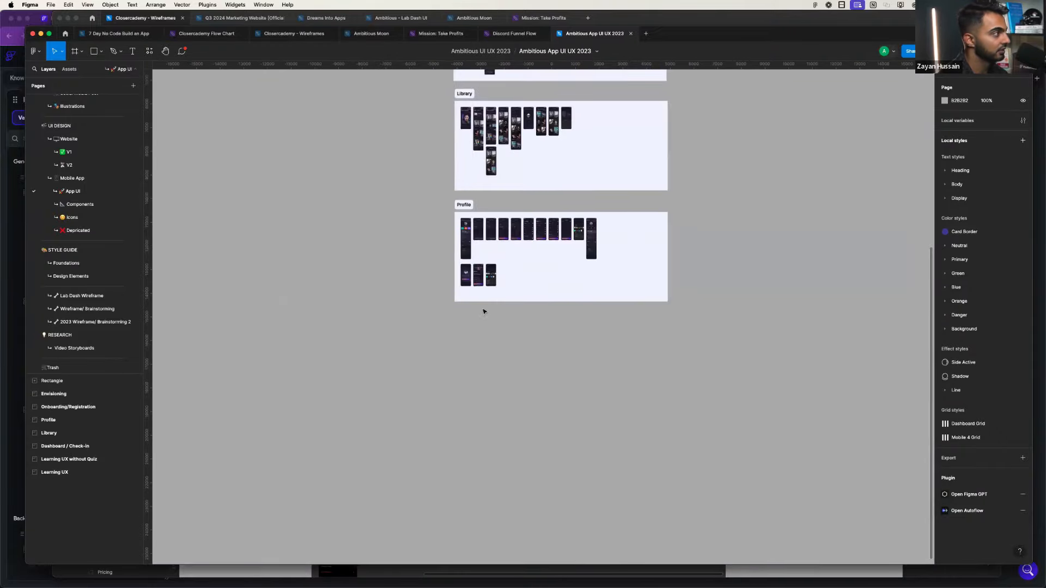
{"action": "scroll", "coordinate": [484, 309], "scroll_direction": "up", "scroll_amount": 10}
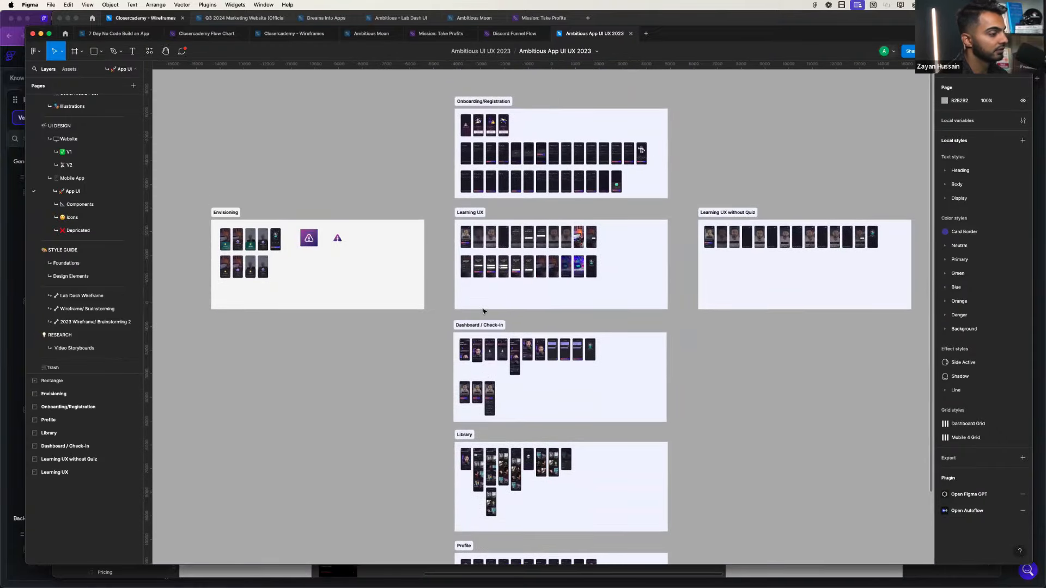
{"action": "scroll", "coordinate": [456, 350], "scroll_direction": "up", "scroll_amount": 5}
{"action": "scroll", "coordinate": [455, 351], "scroll_direction": "down", "scroll_amount": 5}
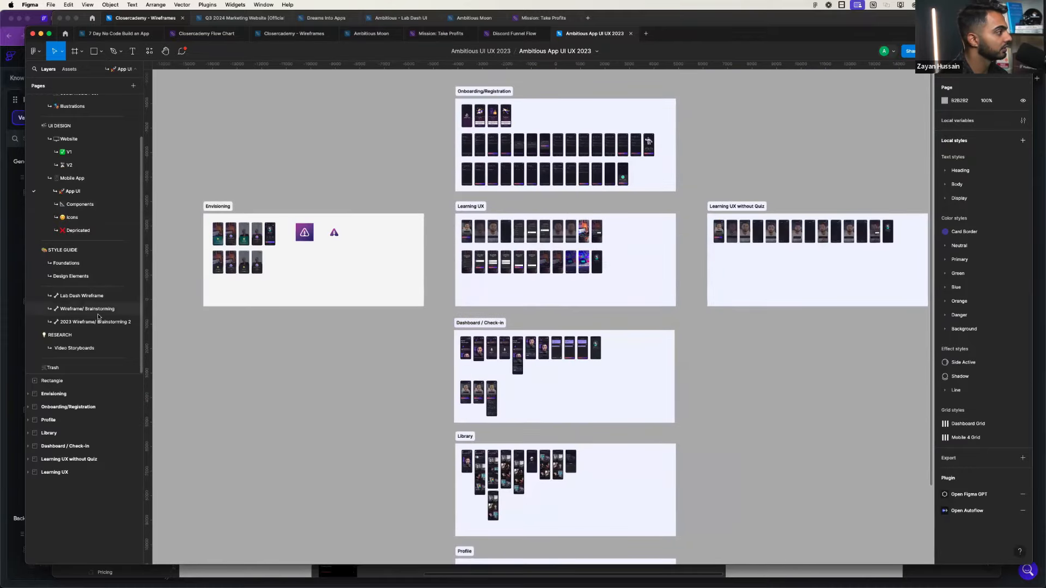
- Examine the Dashboard / Check-in homepage screens closely, covering the date strip, Daily Mission, Daily Learning and AI Coach Chat variants
{"action": "scroll", "coordinate": [561, 198], "scroll_direction": "up", "scroll_amount": 5}
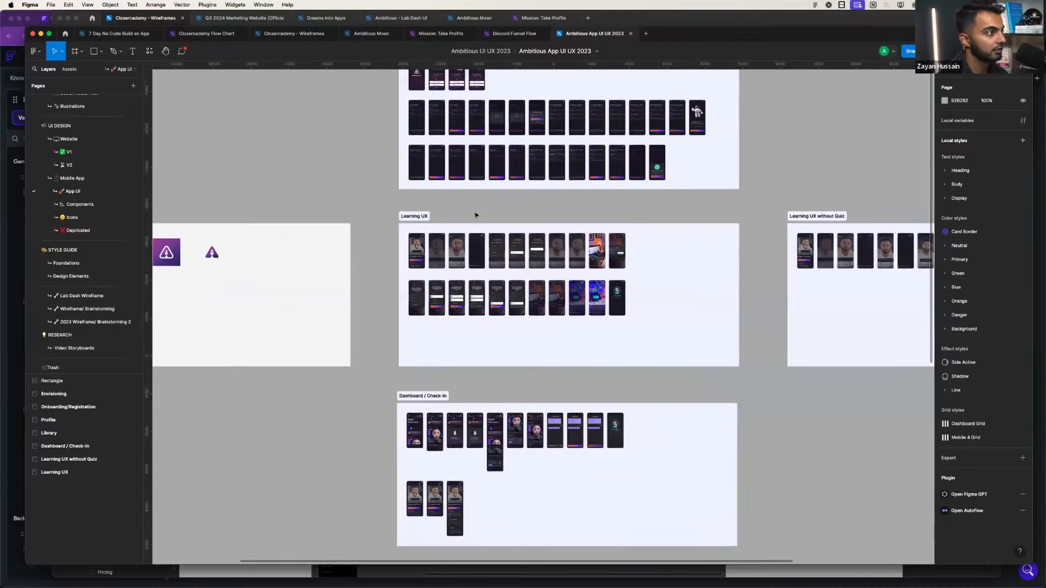
{"action": "scroll", "coordinate": [355, 314], "scroll_direction": "down", "scroll_amount": 5}
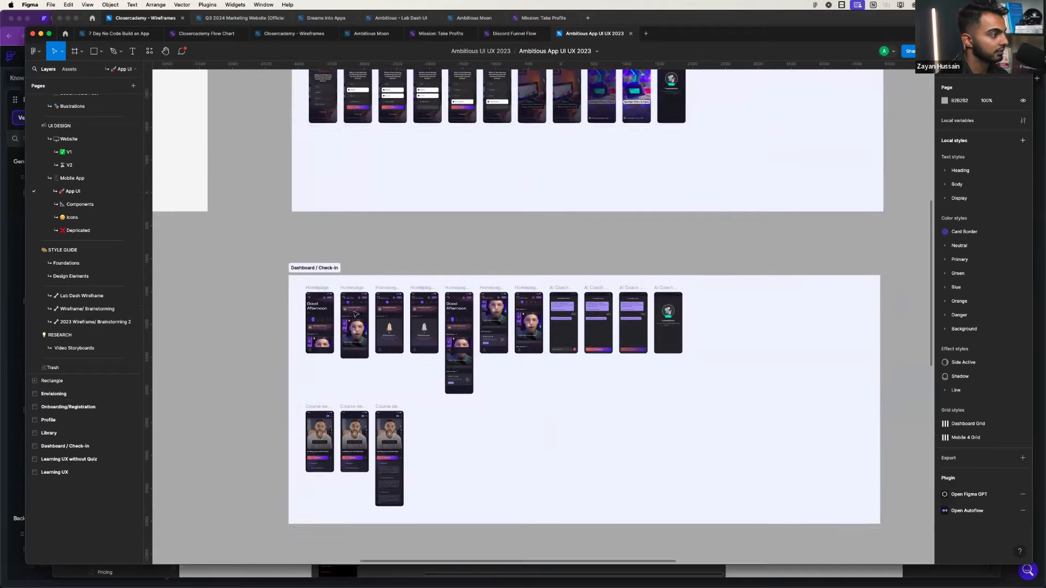
{"action": "scroll", "coordinate": [310, 278], "scroll_direction": "up", "scroll_amount": 5}
{"action": "scroll", "coordinate": [315, 211], "scroll_direction": "up", "scroll_amount": 5}
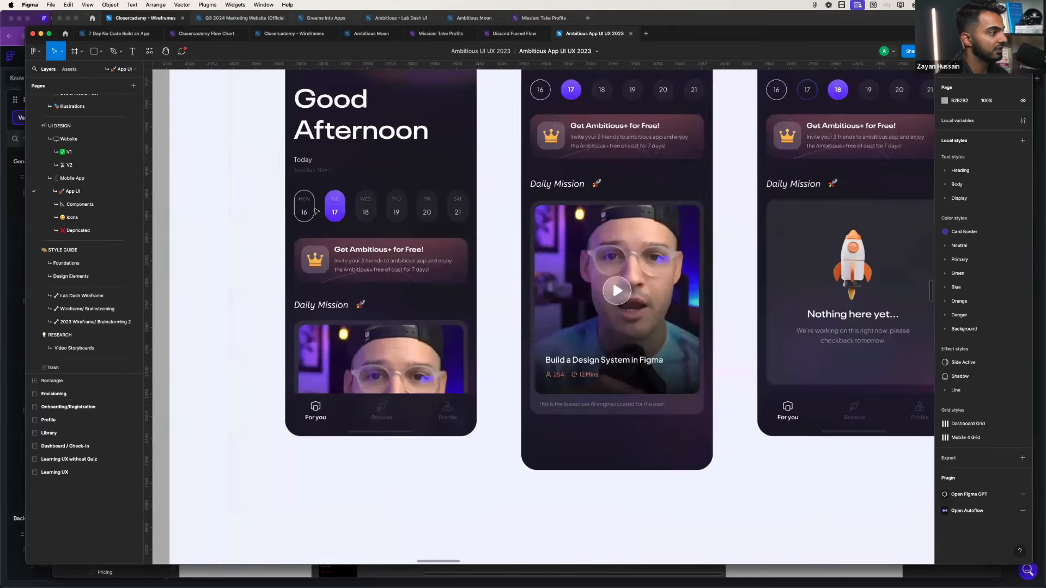
{"action": "scroll", "coordinate": [397, 242], "scroll_direction": "down", "scroll_amount": 3}
{"action": "scroll", "coordinate": [398, 242], "scroll_direction": "down", "scroll_amount": 2}
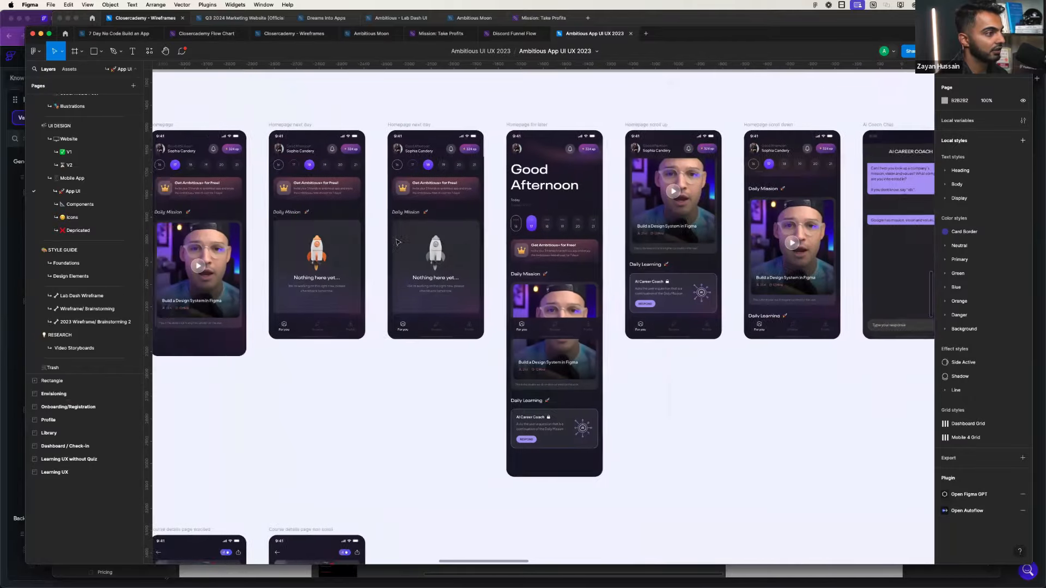
{"action": "scroll", "coordinate": [397, 241], "scroll_direction": "right", "scroll_amount": 15}
{"action": "scroll", "coordinate": [397, 242], "scroll_direction": "left", "scroll_amount": 15}
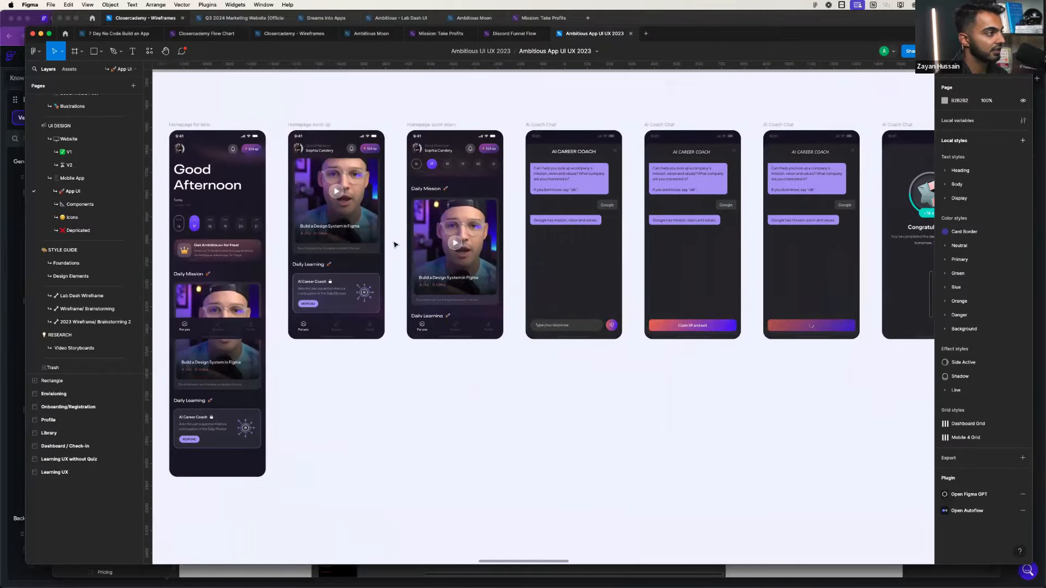
{"action": "scroll", "coordinate": [482, 265], "scroll_direction": "up", "scroll_amount": 5}
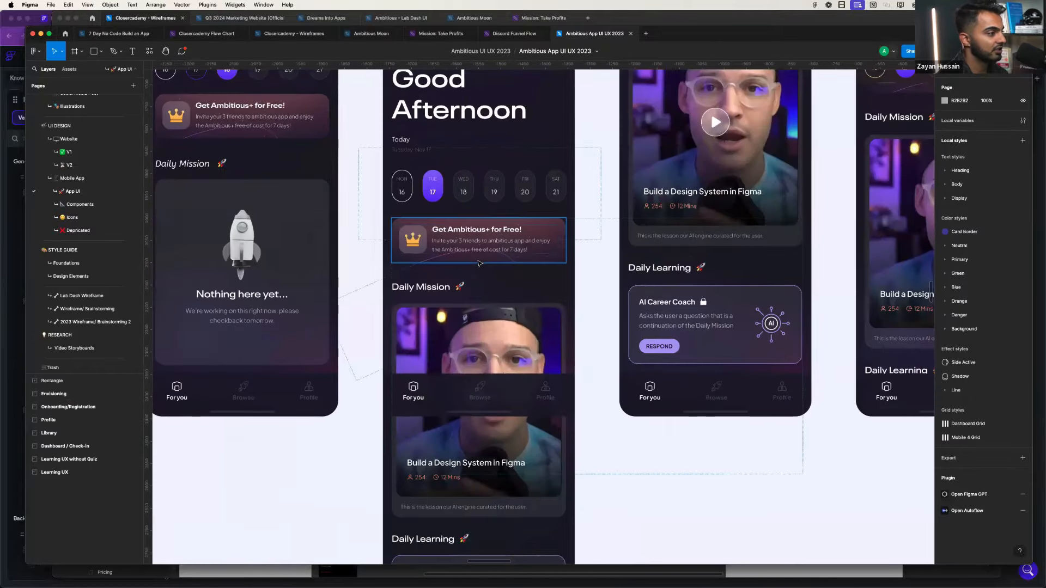
{"action": "scroll", "coordinate": [459, 345], "scroll_direction": "down", "scroll_amount": 4}
{"action": "scroll", "coordinate": [471, 342], "scroll_direction": "down", "scroll_amount": 3}
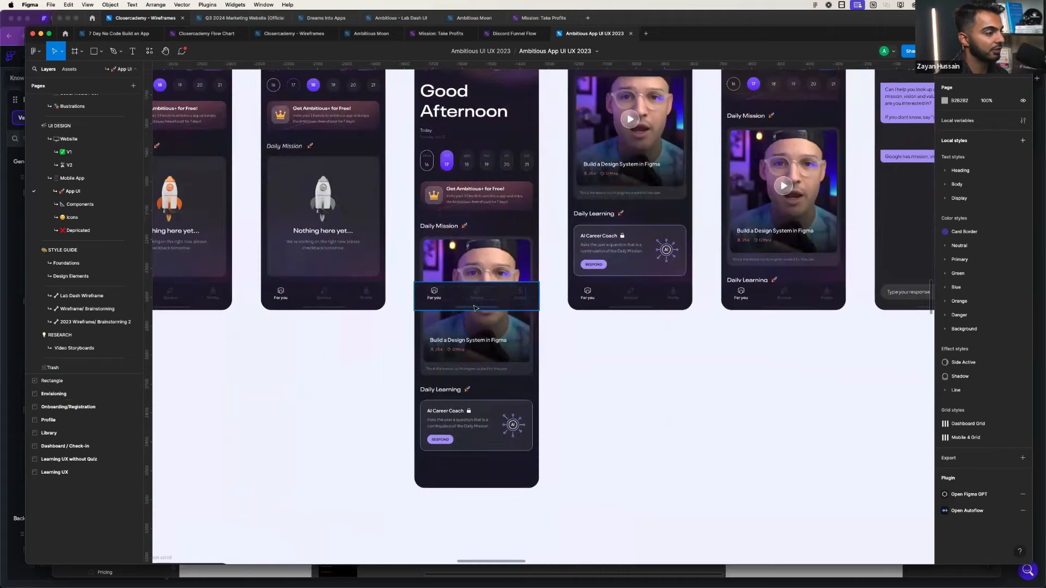
{"action": "scroll", "coordinate": [654, 289], "scroll_direction": "up", "scroll_amount": 3}
{"action": "scroll", "coordinate": [783, 291], "scroll_direction": "right", "scroll_amount": 4}
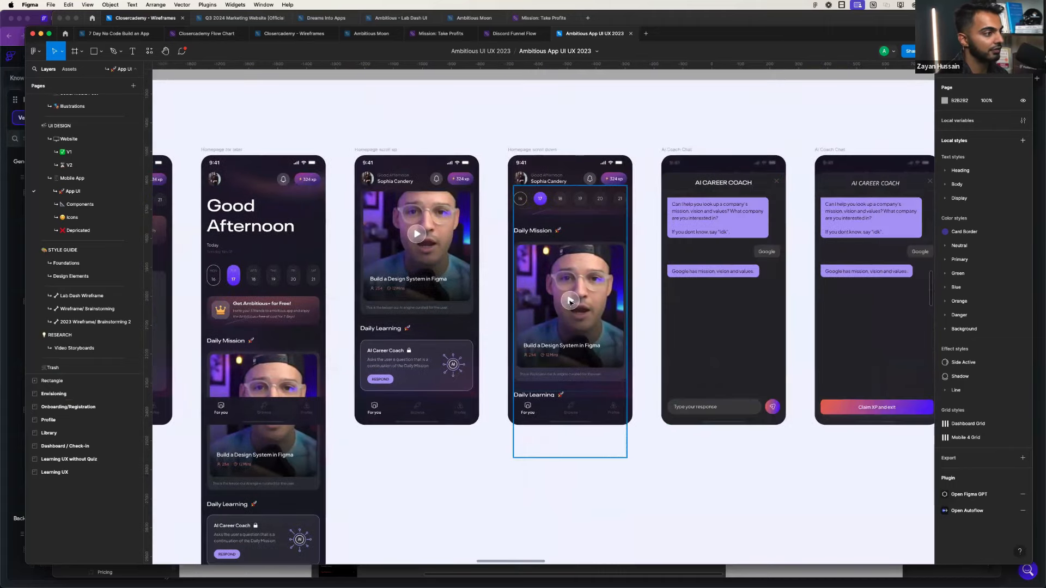
{"action": "scroll", "coordinate": [568, 303], "scroll_direction": "left", "scroll_amount": 8}
{"action": "scroll", "coordinate": [568, 303], "scroll_direction": "left", "scroll_amount": 6}
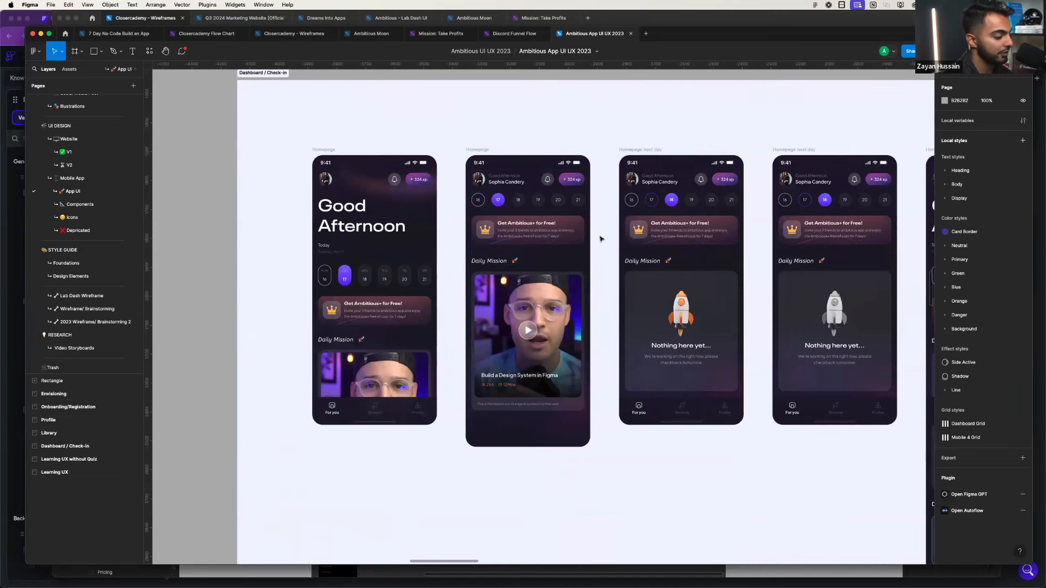
{"action": "scroll", "coordinate": [538, 220], "scroll_direction": "down", "scroll_amount": 10}
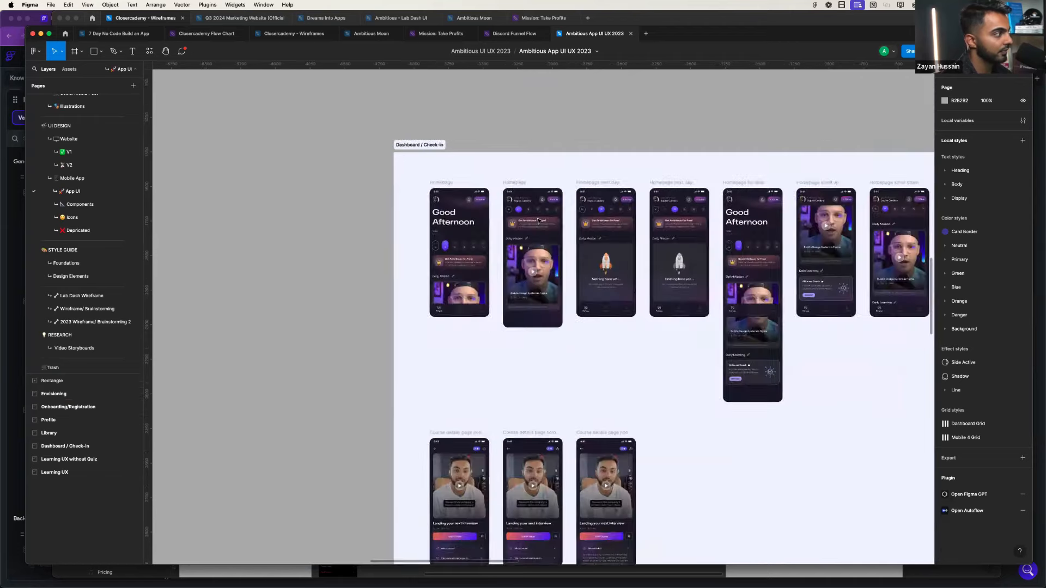
- Open the Wireframe/ Brainstorming page and bring up the Home Page v1 designs in the low-fidelity wireframe section
{"action": "left_click", "coordinate": [89, 310]}
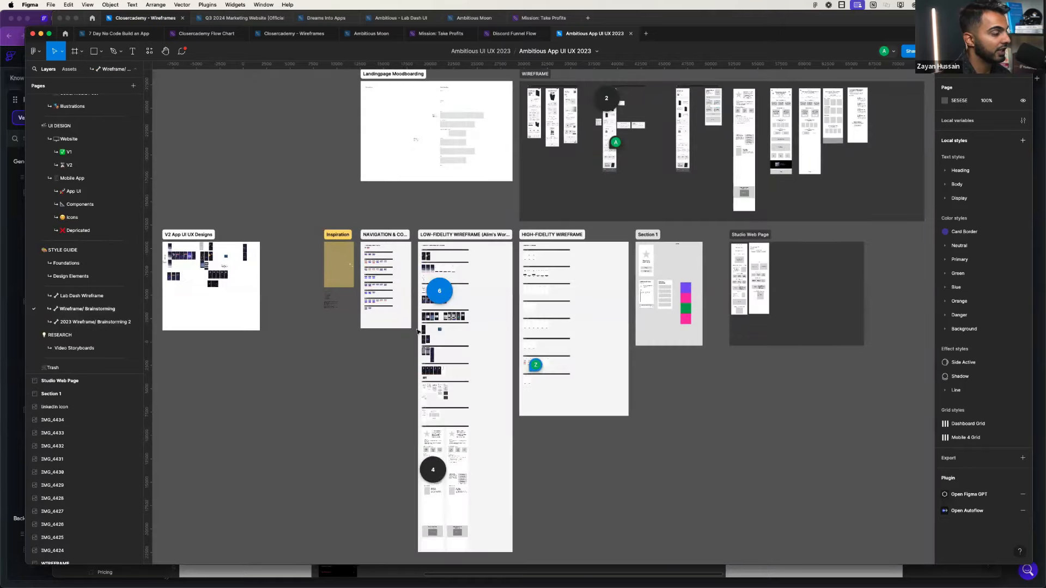
{"action": "scroll", "coordinate": [577, 206], "scroll_direction": "up", "scroll_amount": 5}
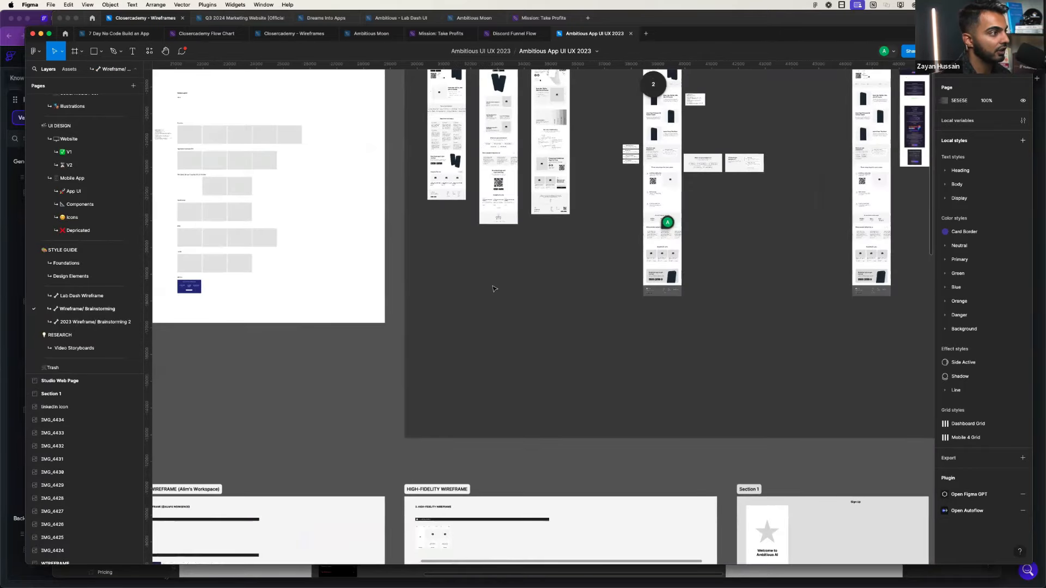
{"action": "scroll", "coordinate": [480, 289], "scroll_direction": "down", "scroll_amount": 5}
{"action": "scroll", "coordinate": [480, 291], "scroll_direction": "down", "scroll_amount": 10}
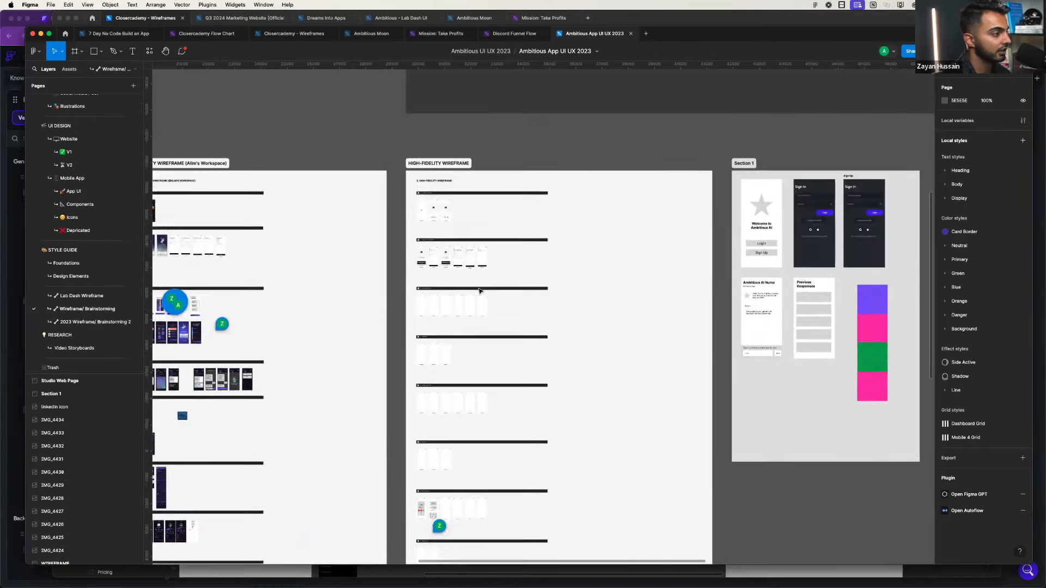
{"action": "scroll", "coordinate": [474, 287], "scroll_direction": "left", "scroll_amount": 4}
{"action": "scroll", "coordinate": [230, 225], "scroll_direction": "up", "scroll_amount": 15}
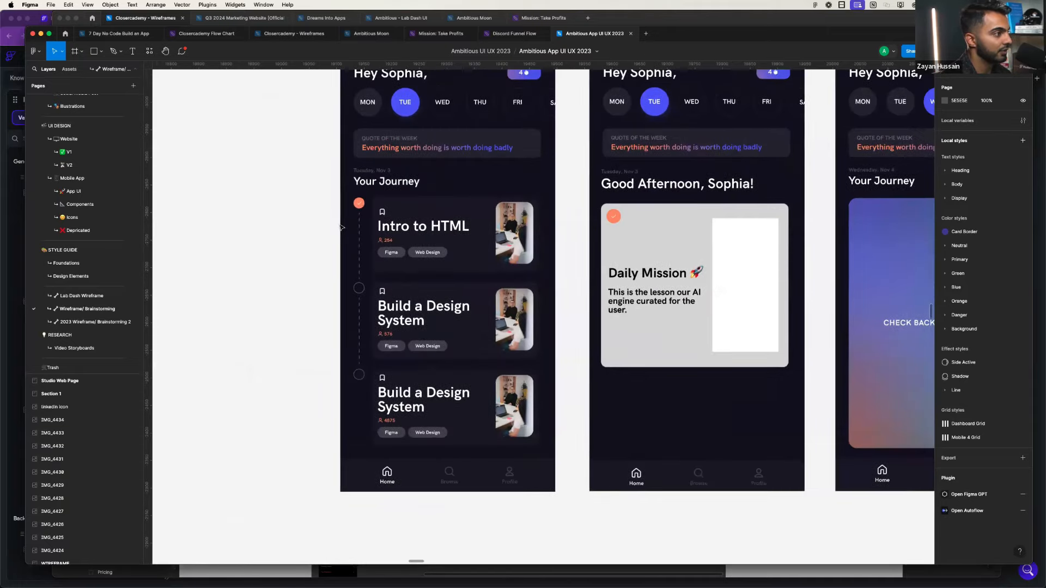
{"action": "scroll", "coordinate": [340, 226], "scroll_direction": "down", "scroll_amount": 3}
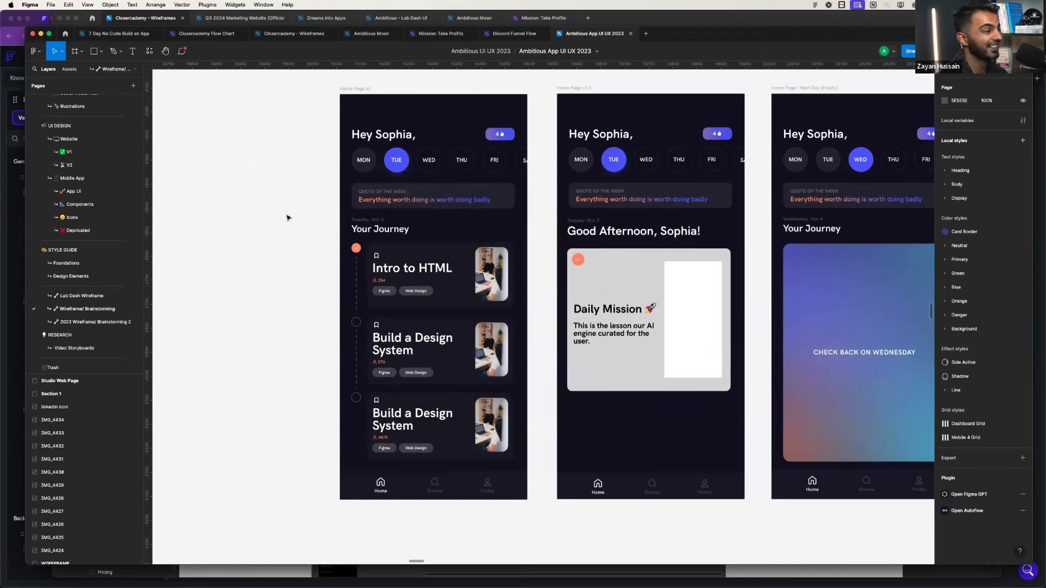
- Inspect the course cards in the Your Journey list of the Home Page v1 frame, including the Intro to HTML card
{"action": "double_click", "coordinate": [436, 273]}
{"action": "left_click", "coordinate": [439, 413]}
{"action": "left_click", "coordinate": [247, 286]}
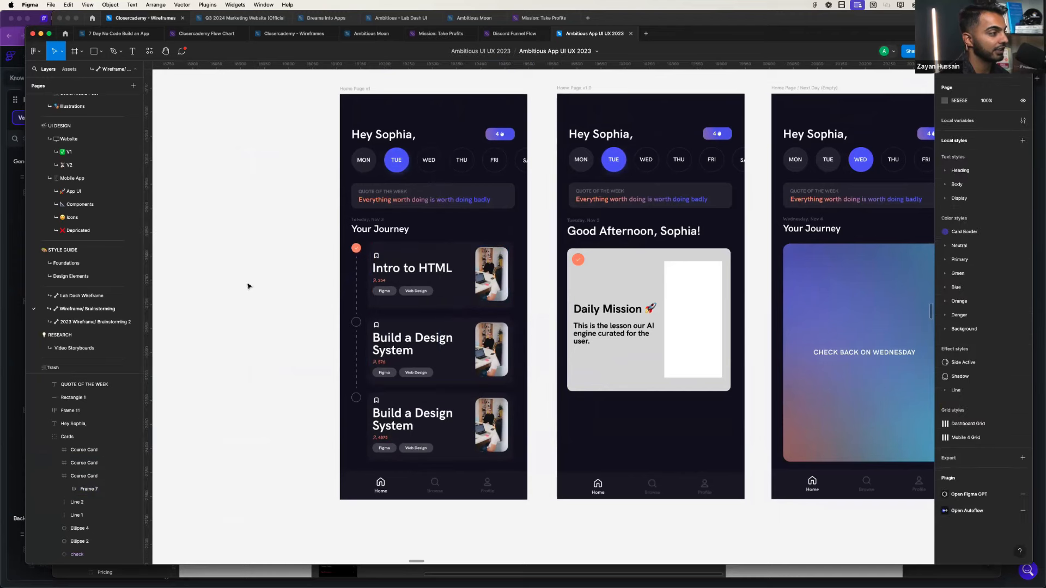
{"action": "double_click", "coordinate": [428, 250]}
{"action": "double_click", "coordinate": [429, 251]}
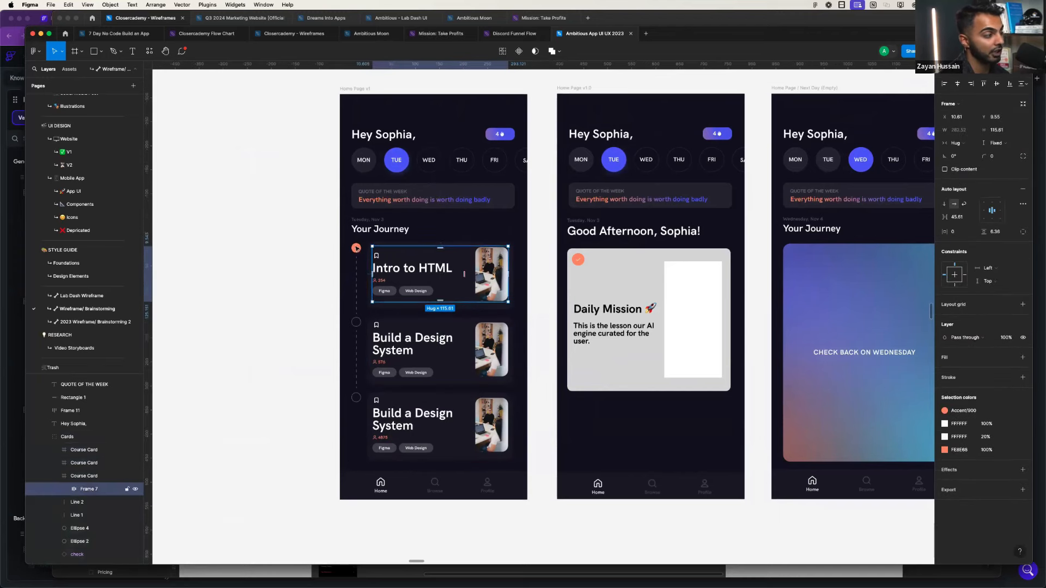
{"action": "left_click", "coordinate": [319, 243]}
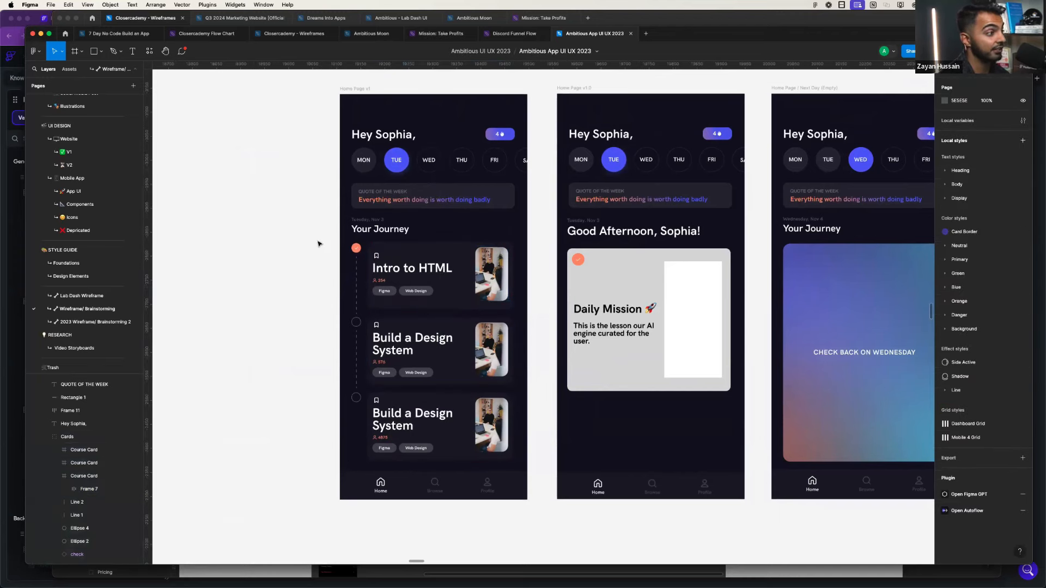
{"action": "double_click", "coordinate": [458, 251]}
{"action": "double_click", "coordinate": [458, 252]}
{"action": "left_click", "coordinate": [335, 246]}
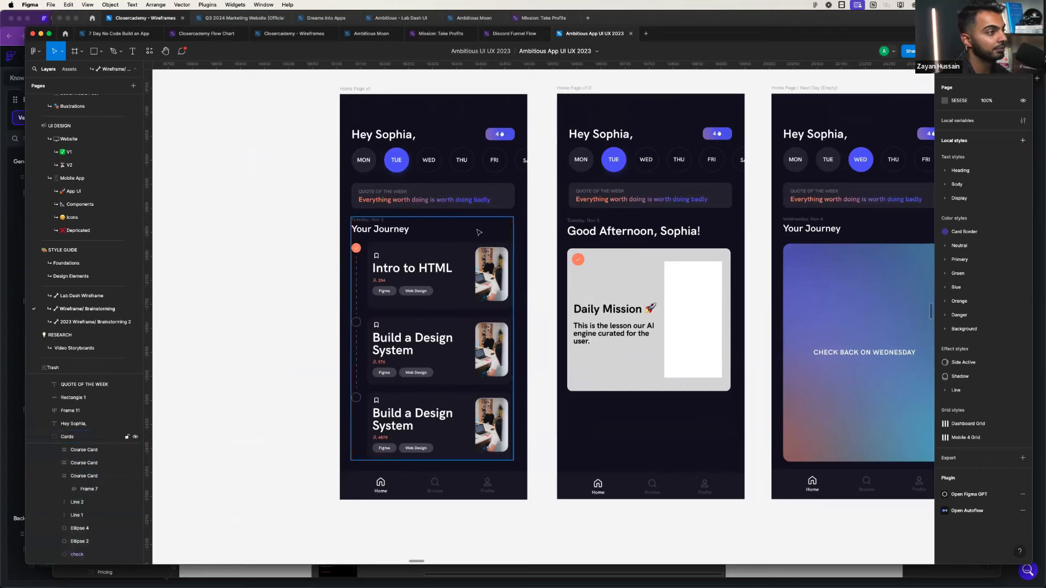
- Compare the Home Page v1 frame with the Daily Mission, next-day empty and locked AI Career Coach variants
{"action": "scroll", "coordinate": [459, 268], "scroll_direction": "right", "scroll_amount": 8}
{"action": "scroll", "coordinate": [458, 268], "scroll_direction": "left", "scroll_amount": 5}
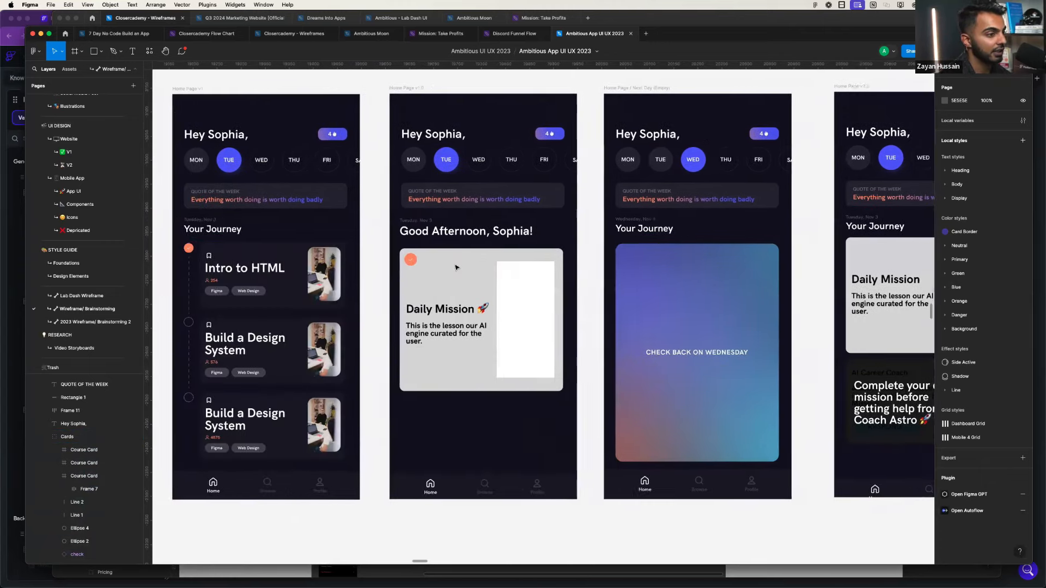
{"action": "scroll", "coordinate": [458, 267], "scroll_direction": "right", "scroll_amount": 4}
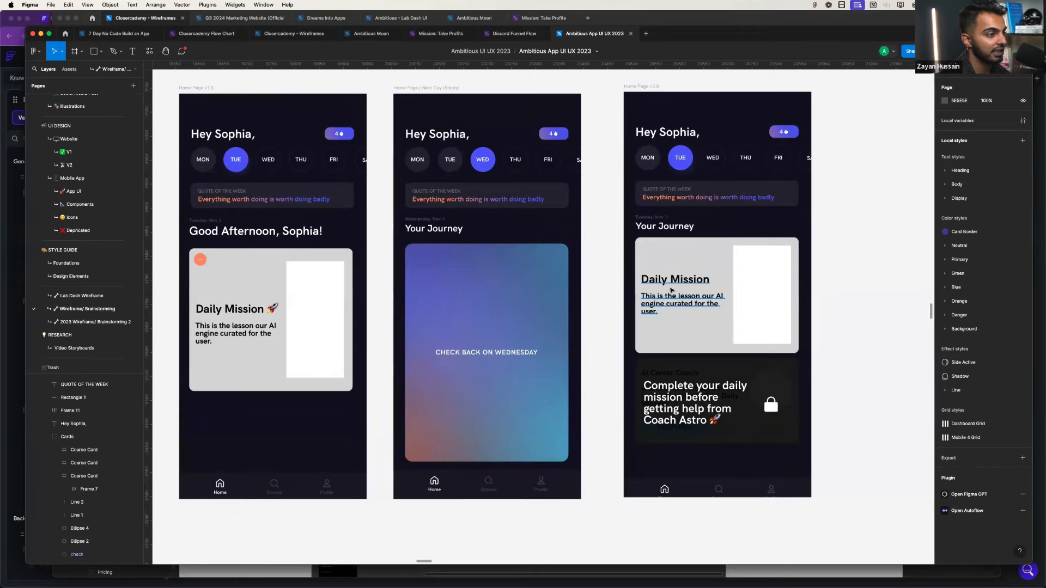
{"action": "scroll", "coordinate": [649, 416], "scroll_direction": "left", "scroll_amount": 7}
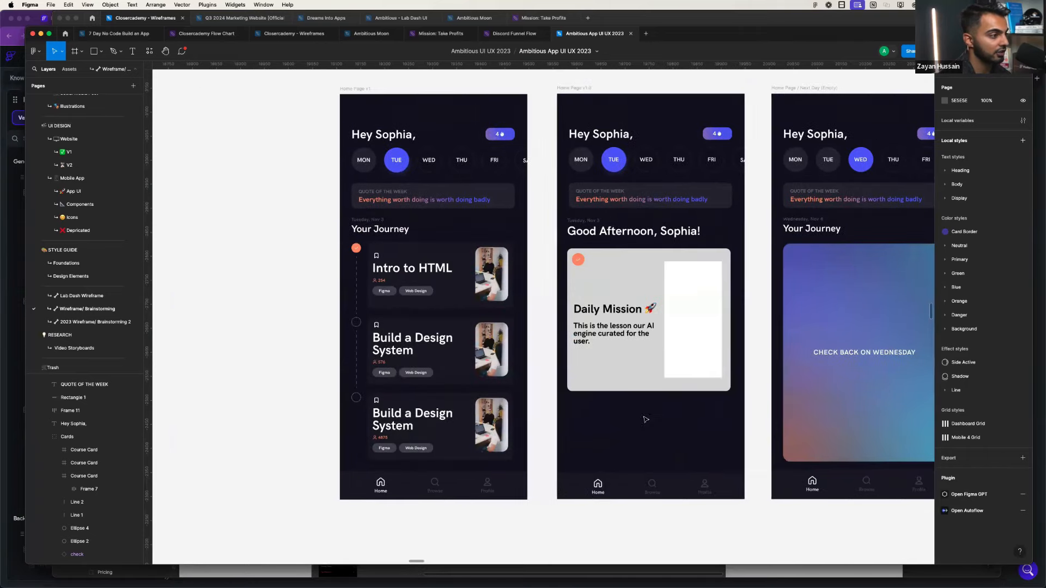
- Examine the Intro to HTML course details and Ready to start screens in the Course Learning section
{"action": "scroll", "coordinate": [447, 392], "scroll_direction": "down", "scroll_amount": 5}
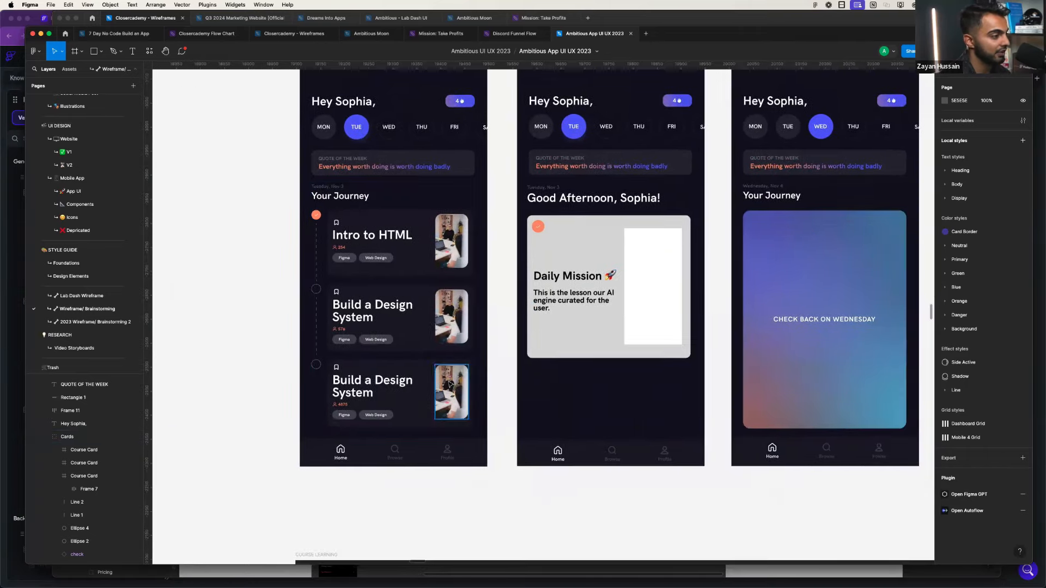
{"action": "scroll", "coordinate": [449, 384], "scroll_direction": "down", "scroll_amount": 5}
{"action": "scroll", "coordinate": [430, 383], "scroll_direction": "up", "scroll_amount": 5}
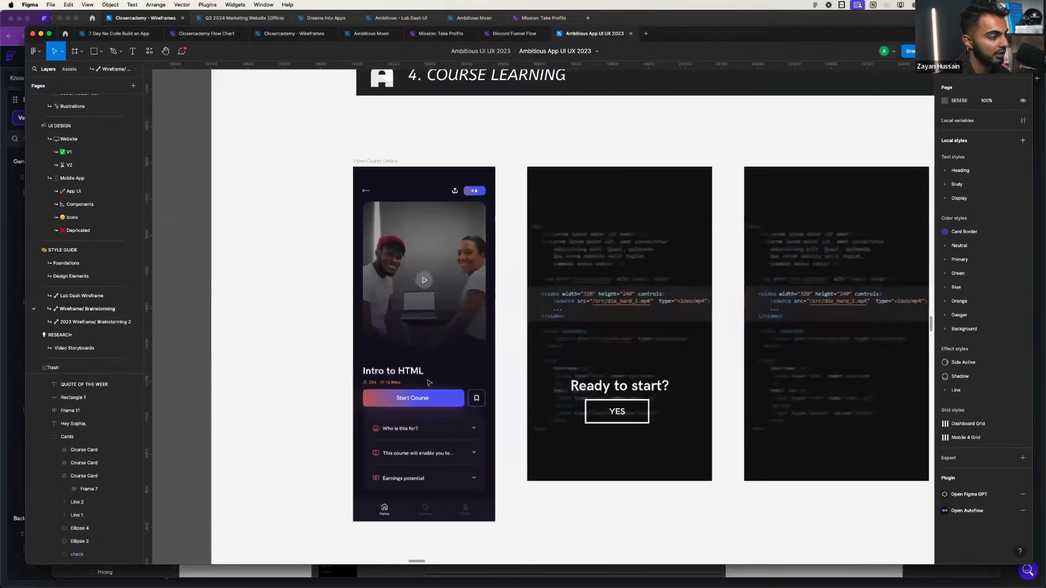
{"action": "scroll", "coordinate": [429, 383], "scroll_direction": "up", "scroll_amount": 2}
{"action": "scroll", "coordinate": [429, 383], "scroll_direction": "down", "scroll_amount": 1}
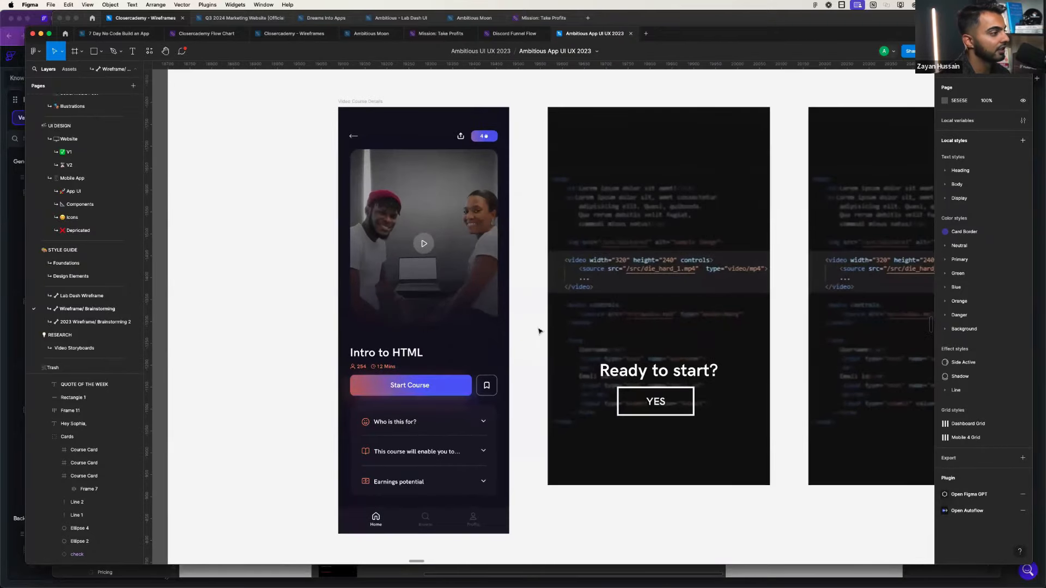
{"action": "scroll", "coordinate": [447, 408], "scroll_direction": "down", "scroll_amount": 5}
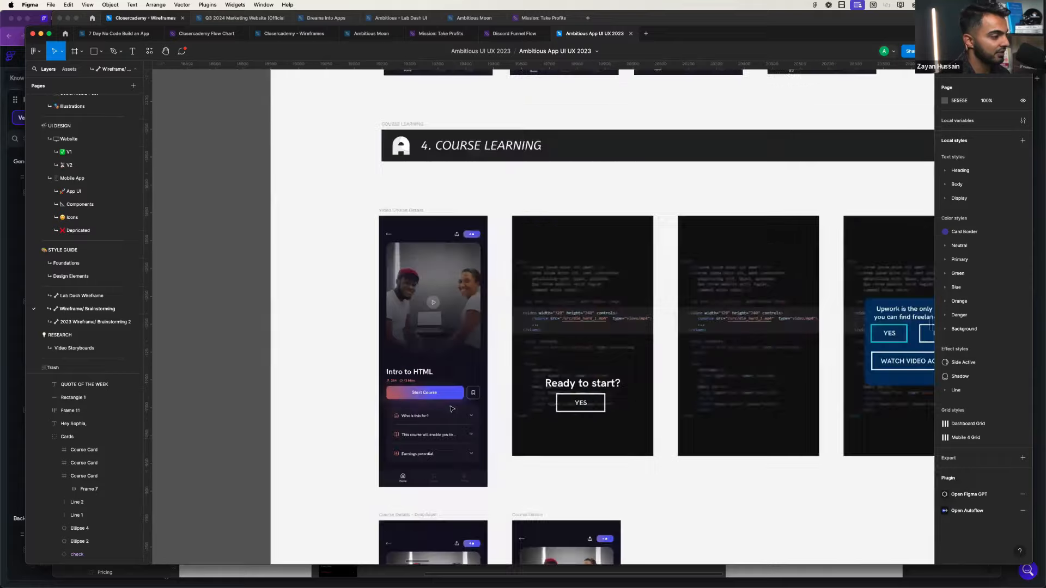
- Review the Course Learning screens, then compare the Home Page v1 frame with the Daily Mission and next-day empty variants
{"action": "scroll", "coordinate": [446, 408], "scroll_direction": "down", "scroll_amount": 5}
{"action": "scroll", "coordinate": [447, 406], "scroll_direction": "up", "scroll_amount": 10}
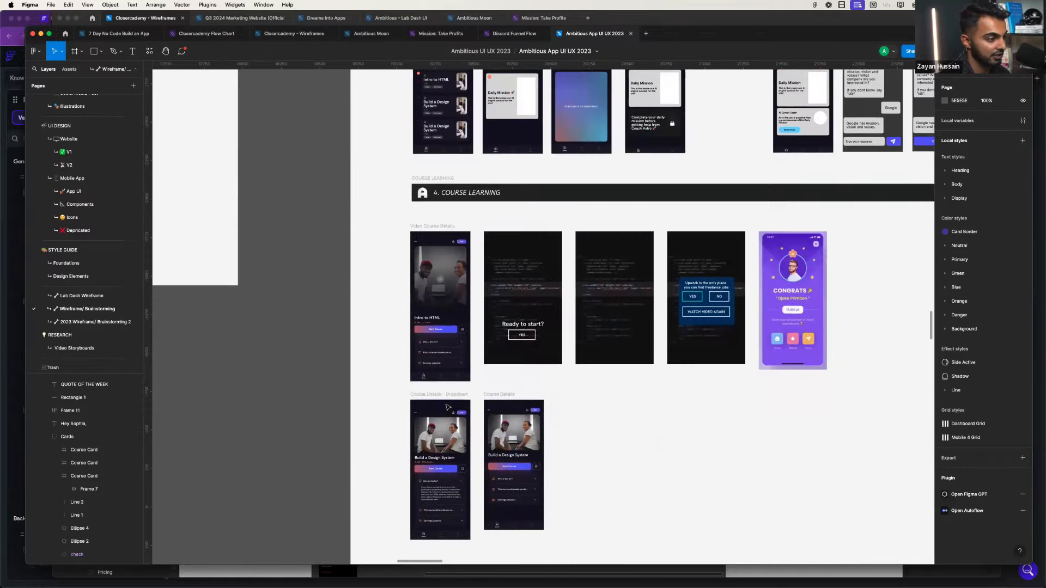
{"action": "scroll", "coordinate": [447, 405], "scroll_direction": "up", "scroll_amount": 3}
{"action": "scroll", "coordinate": [447, 406], "scroll_direction": "up", "scroll_amount": 10}
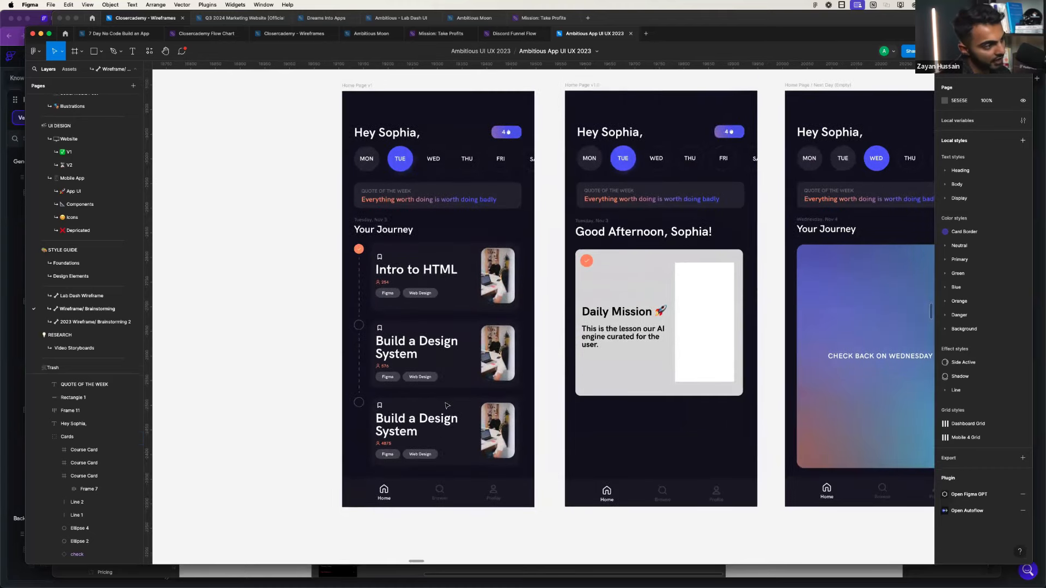
{"action": "scroll", "coordinate": [446, 408], "scroll_direction": "right", "scroll_amount": 3}
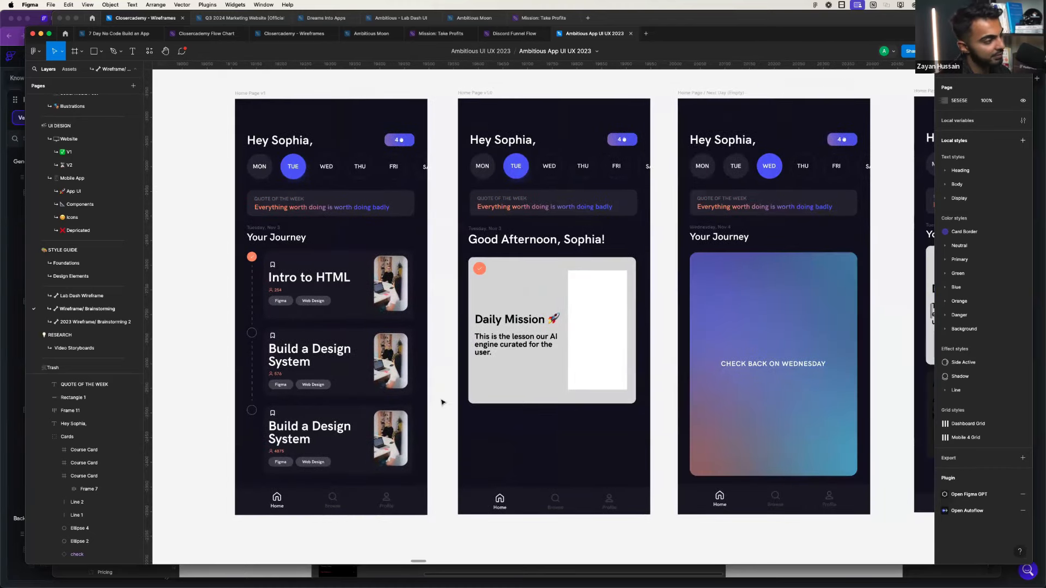
{"action": "scroll", "coordinate": [442, 402], "scroll_direction": "left", "scroll_amount": 4}
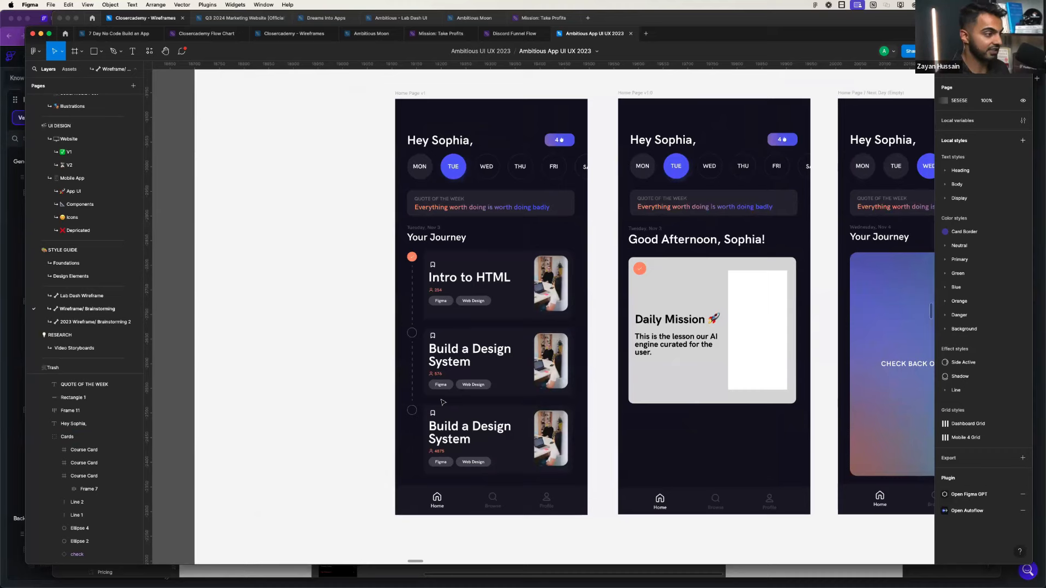
{"action": "scroll", "coordinate": [469, 254], "scroll_direction": "down", "scroll_amount": 4}
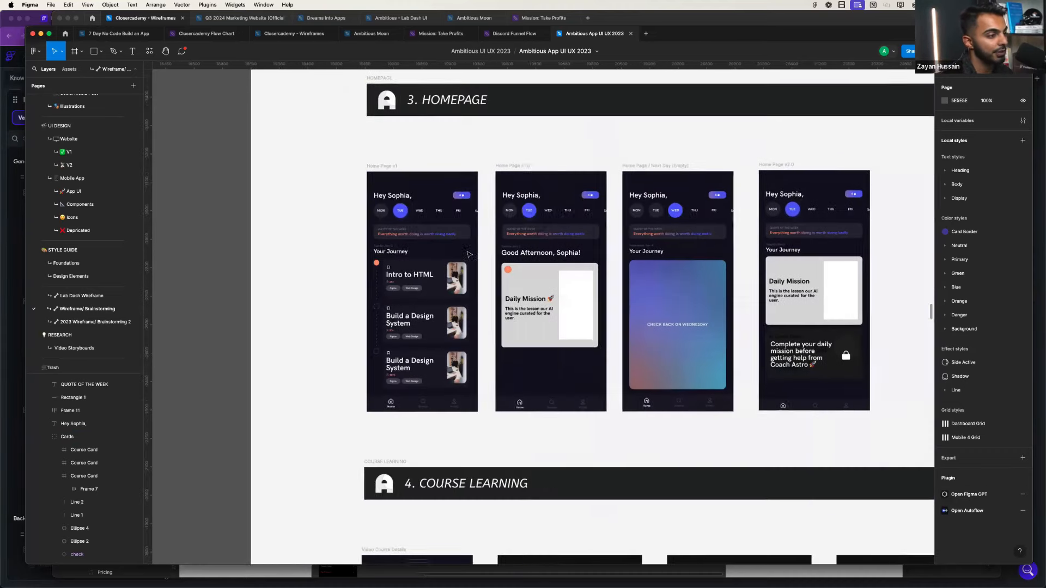
- Examine the dark onboarding screens above the Homepage section, from the Welcome astronaut screen through the free trial screen
{"action": "scroll", "coordinate": [469, 254], "scroll_direction": "down", "scroll_amount": 5}
{"action": "scroll", "coordinate": [463, 261], "scroll_direction": "up", "scroll_amount": 3}
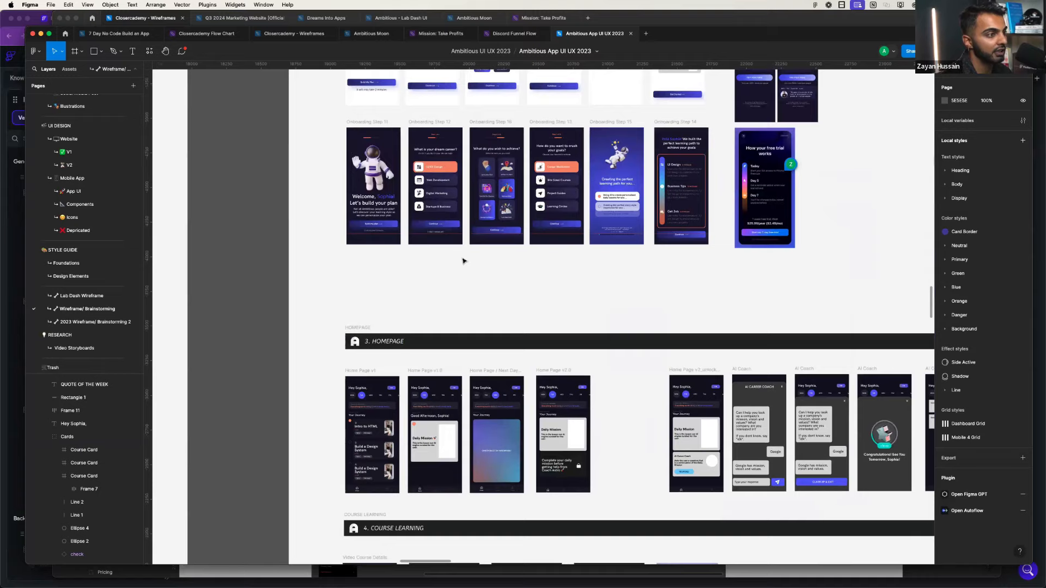
{"action": "scroll", "coordinate": [463, 261], "scroll_direction": "up", "scroll_amount": 5}
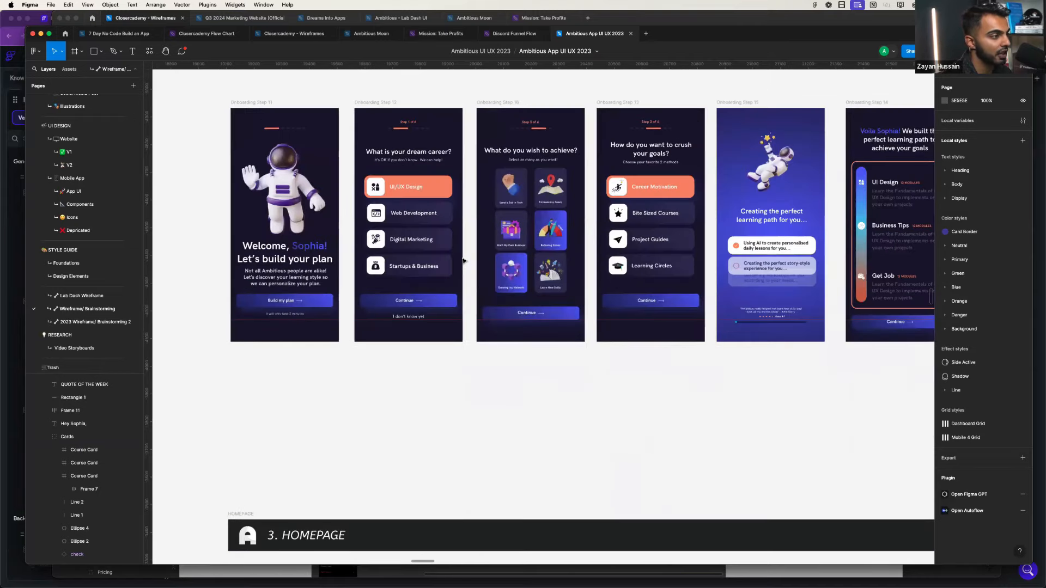
{"action": "scroll", "coordinate": [461, 259], "scroll_direction": "right", "scroll_amount": 7}
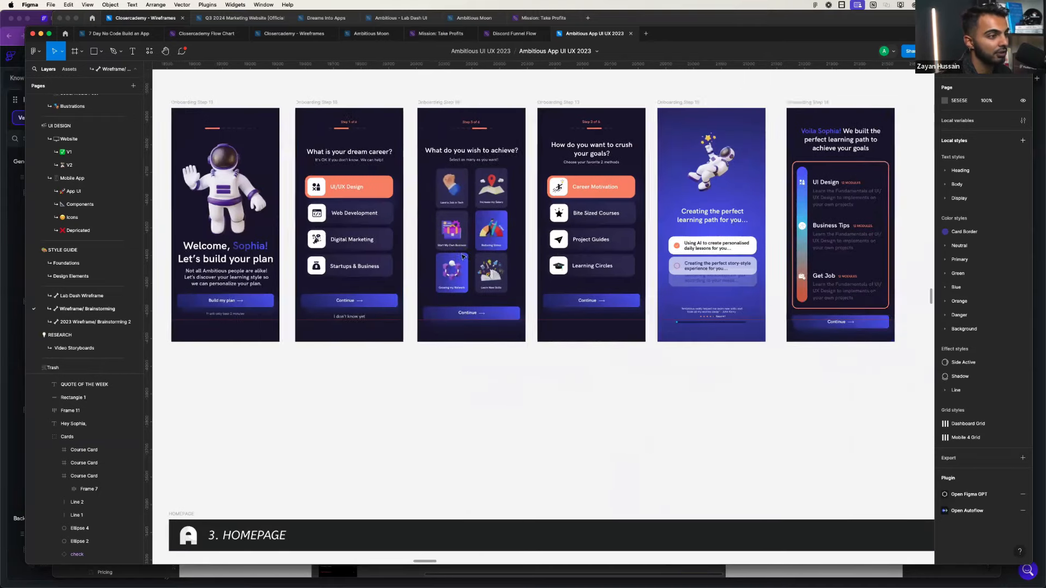
{"action": "scroll", "coordinate": [459, 256], "scroll_direction": "up", "scroll_amount": 2}
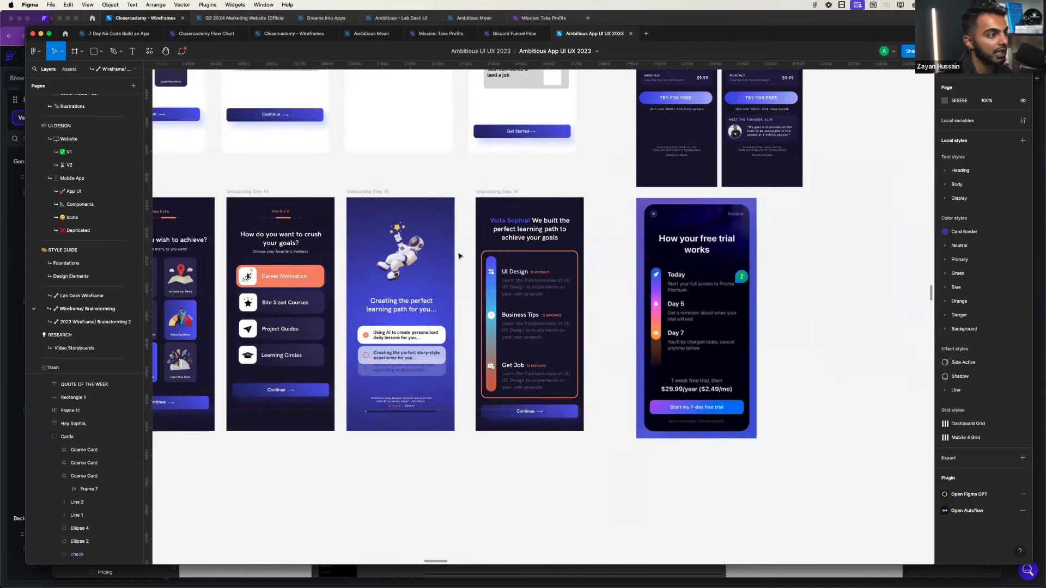
{"action": "scroll", "coordinate": [458, 256], "scroll_direction": "down", "scroll_amount": 3}
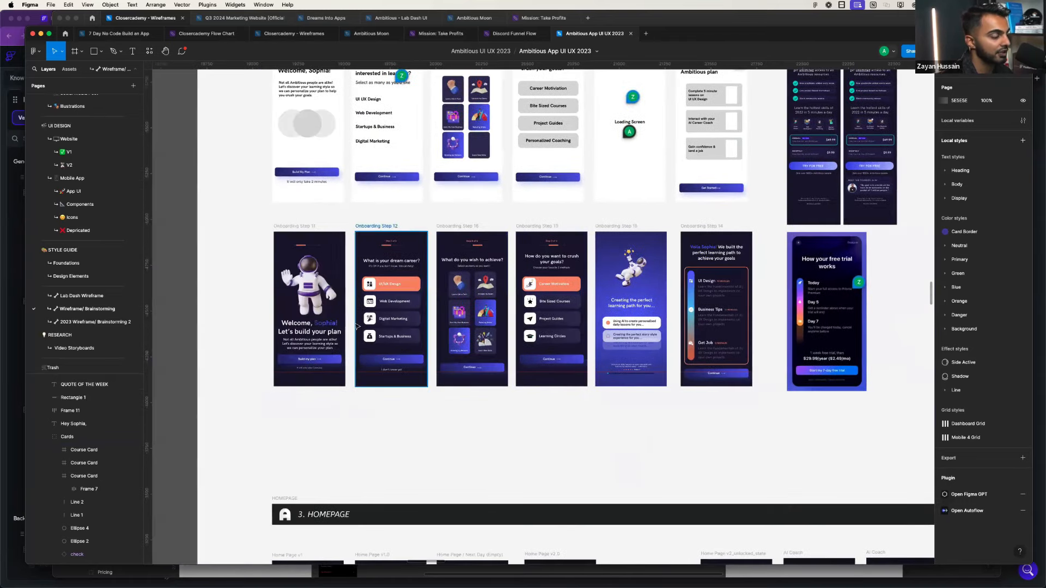
- Inspect the onboarding questions on dream career, wishes and goals up close, along with the personalised learning path screens
{"action": "scroll", "coordinate": [357, 324], "scroll_direction": "up", "scroll_amount": 5}
{"action": "scroll", "coordinate": [356, 325], "scroll_direction": "down", "scroll_amount": 2}
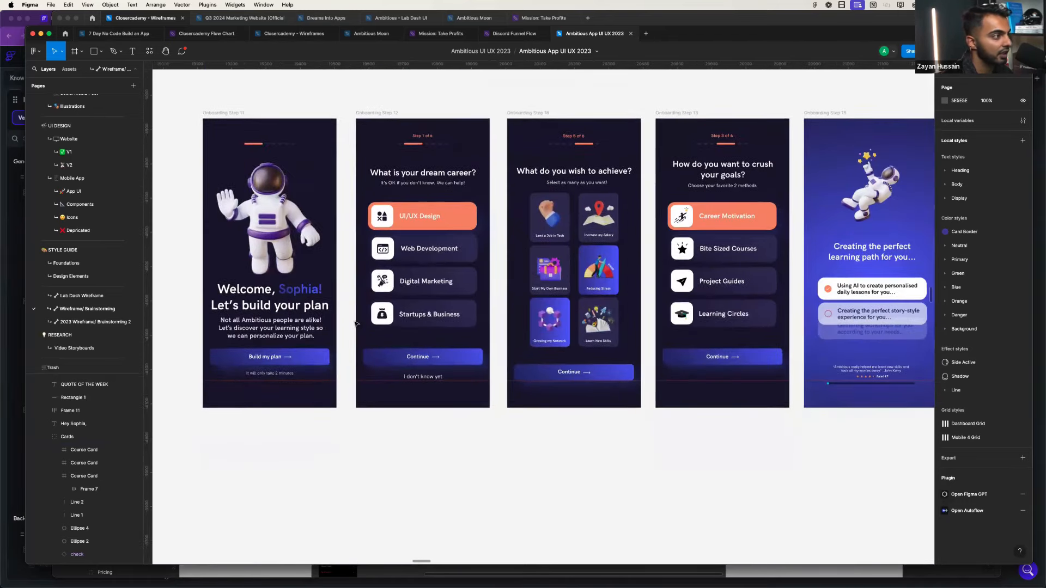
{"action": "scroll", "coordinate": [355, 323], "scroll_direction": "right", "scroll_amount": 10}
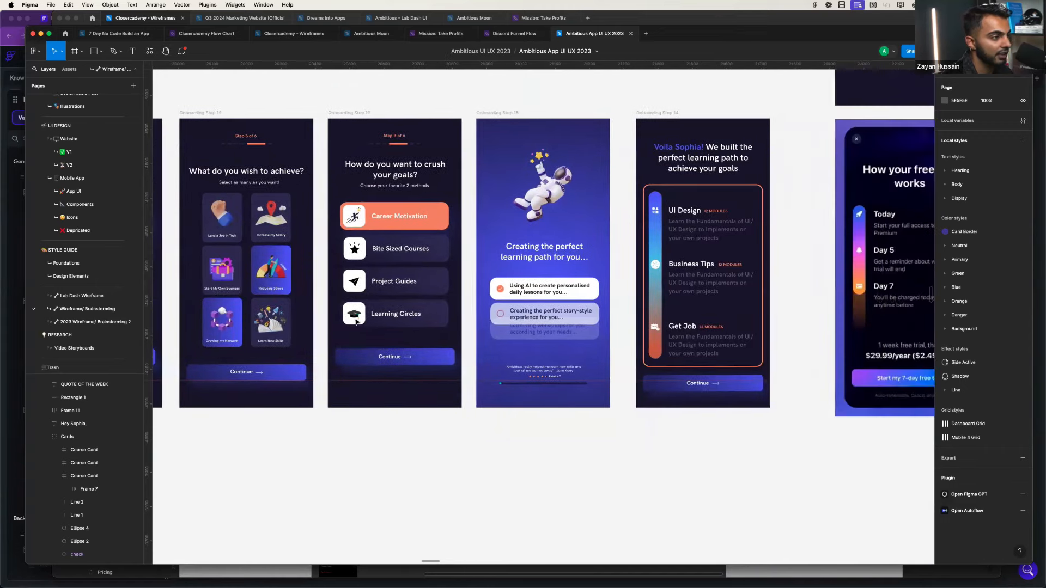
{"action": "scroll", "coordinate": [356, 323], "scroll_direction": "left", "scroll_amount": 10}
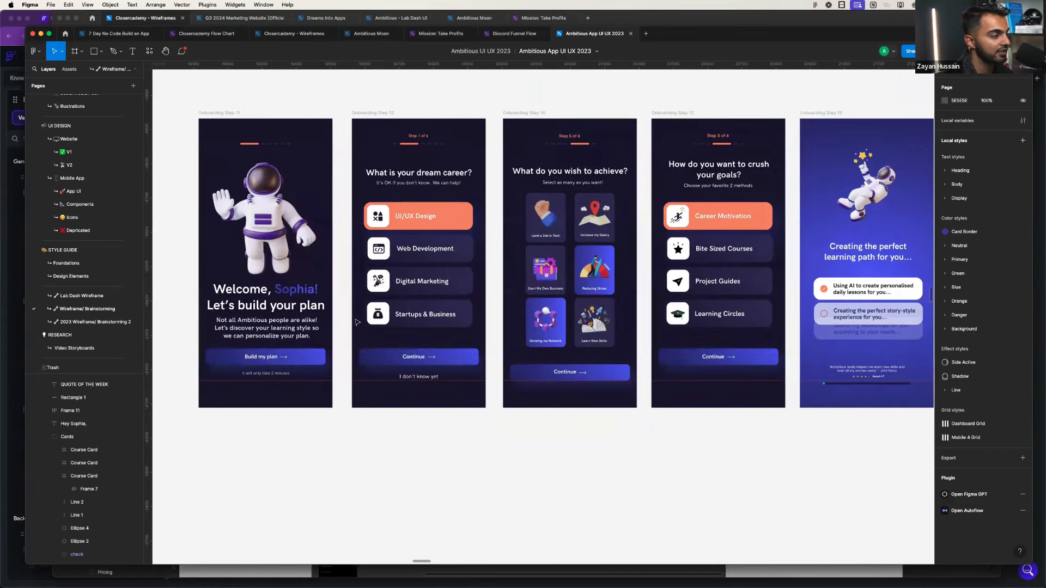
{"action": "scroll", "coordinate": [357, 322], "scroll_direction": "right", "scroll_amount": 13}
{"action": "scroll", "coordinate": [446, 257], "scroll_direction": "left", "scroll_amount": 8}
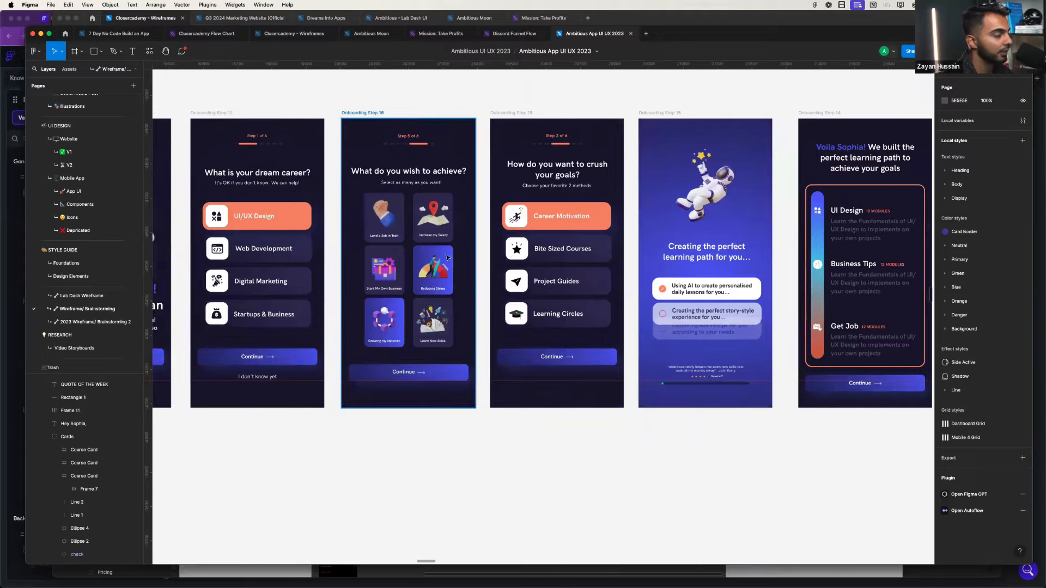
- Compare the Closercademy test-mode home page in Chrome with the Your Journey cards of the Home Page v1 frame in Figma
{"action": "scroll", "coordinate": [447, 257], "scroll_direction": "down", "scroll_amount": 1}
{"action": "scroll", "coordinate": [446, 258], "scroll_direction": "down", "scroll_amount": 4}
{"action": "key", "text": "super+Tab"}
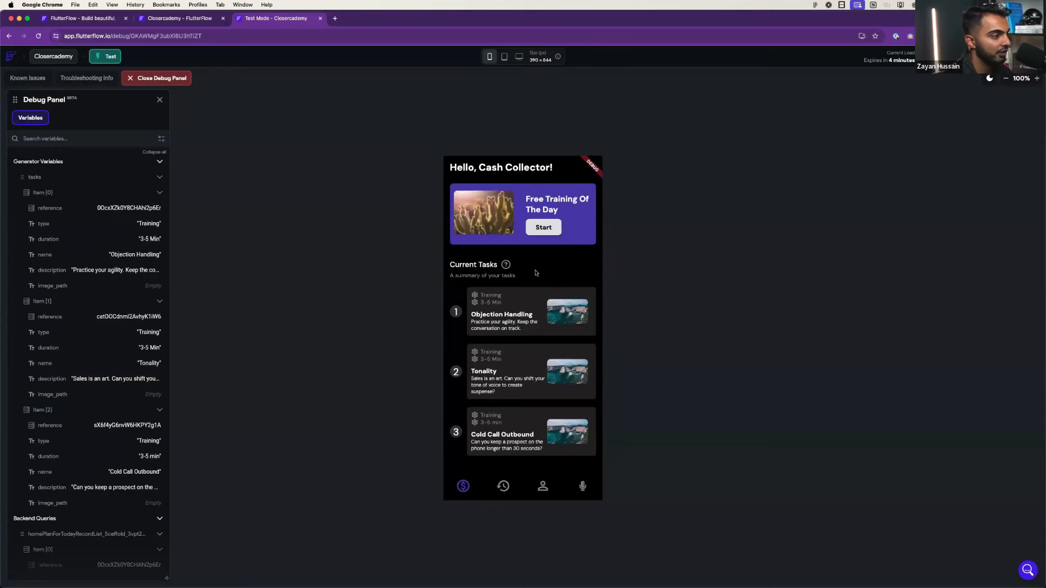
{"action": "key", "text": "super+Tab"}
{"action": "scroll", "coordinate": [441, 296], "scroll_direction": "down", "scroll_amount": 5}
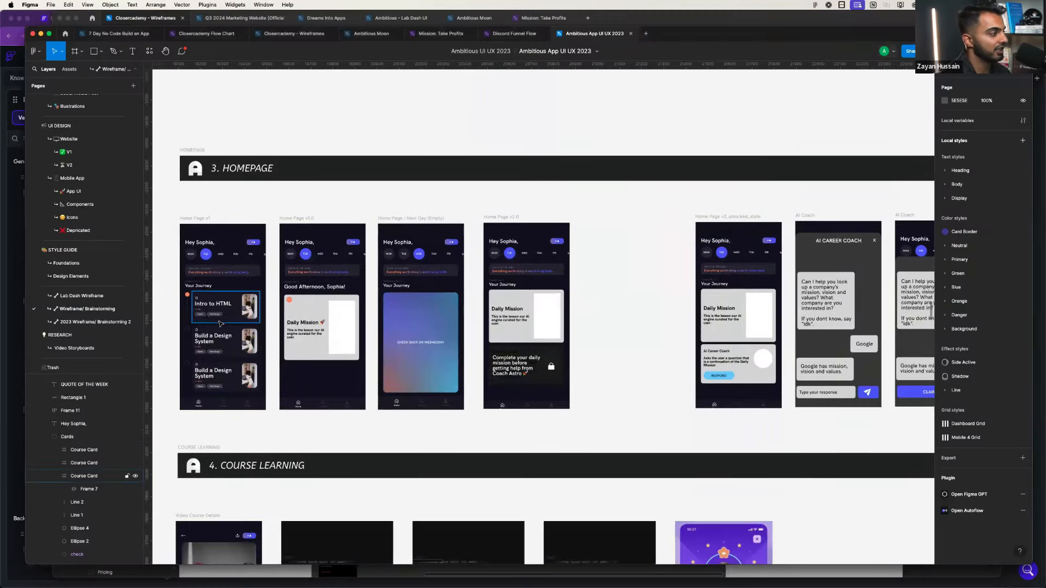
{"action": "scroll", "coordinate": [311, 323], "scroll_direction": "up", "scroll_amount": 4}
{"action": "scroll", "coordinate": [311, 323], "scroll_direction": "left", "scroll_amount": 1}
{"action": "scroll", "coordinate": [311, 323], "scroll_direction": "up", "scroll_amount": 3}
{"action": "scroll", "coordinate": [241, 355], "scroll_direction": "down", "scroll_amount": 1}
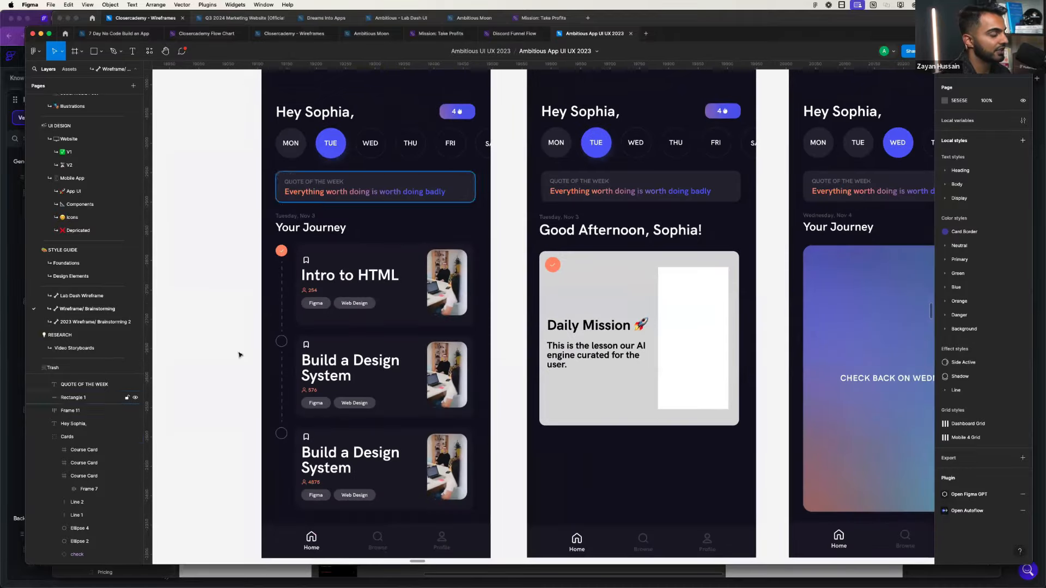
{"action": "scroll", "coordinate": [338, 325], "scroll_direction": "down", "scroll_amount": 1}
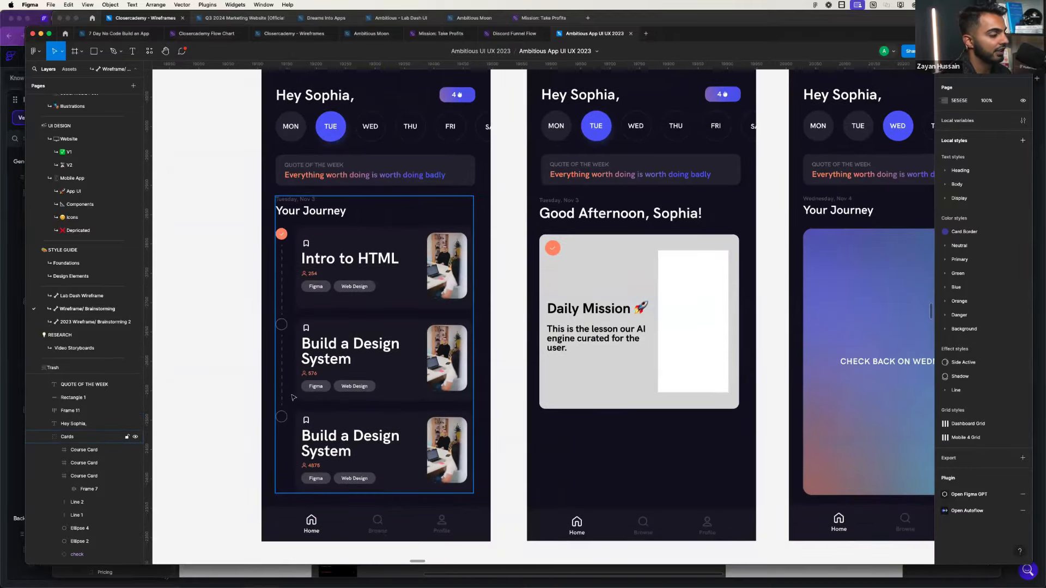
- Switch to the Closercademy test app in Chrome, open the Tonality task, and close the Closercademy Pro paywall
{"action": "key", "text": "super+Tab"}
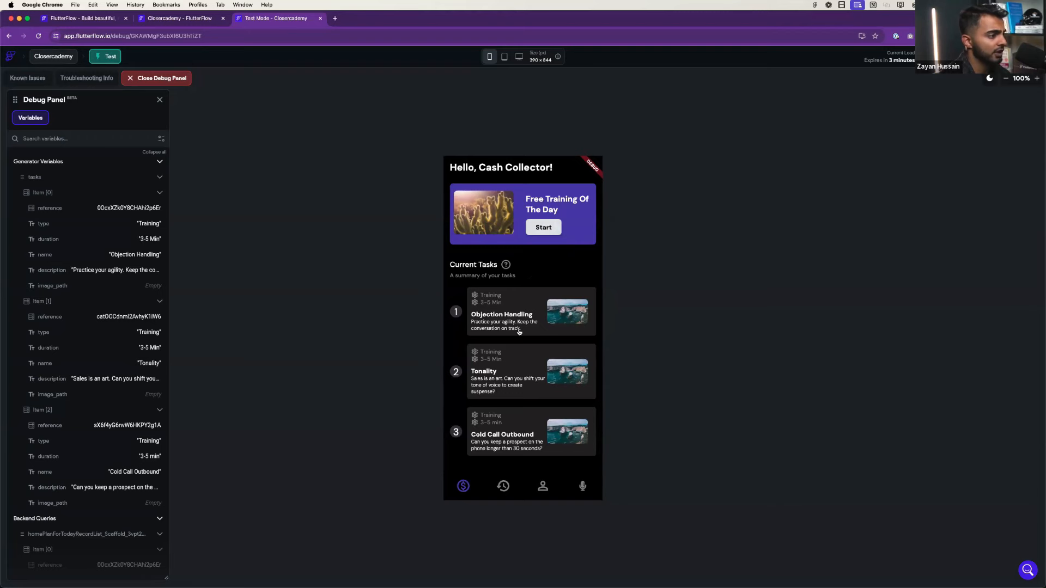
{"action": "left_click", "coordinate": [515, 365]}
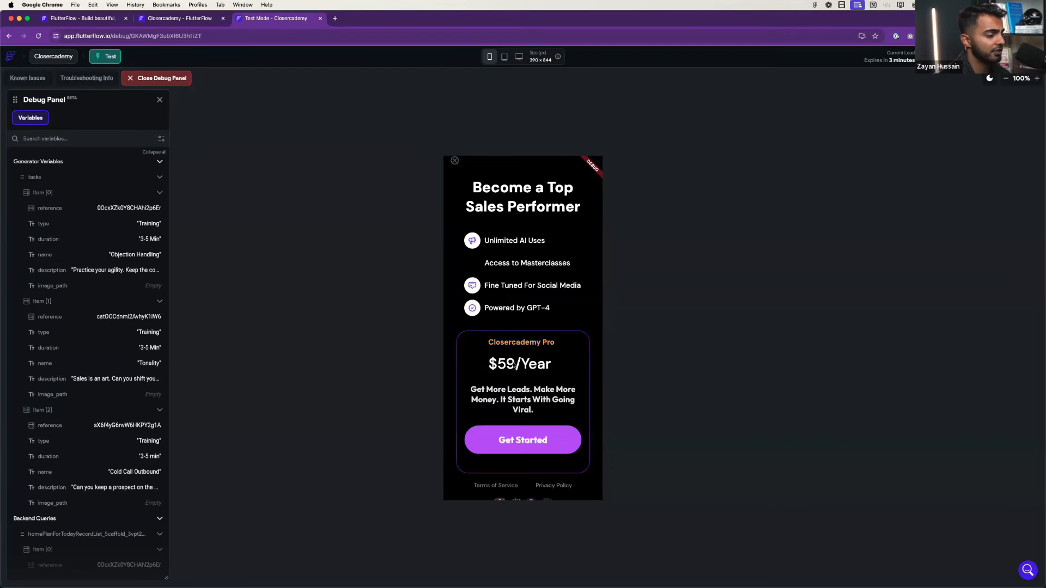
{"action": "left_click", "coordinate": [454, 161]}
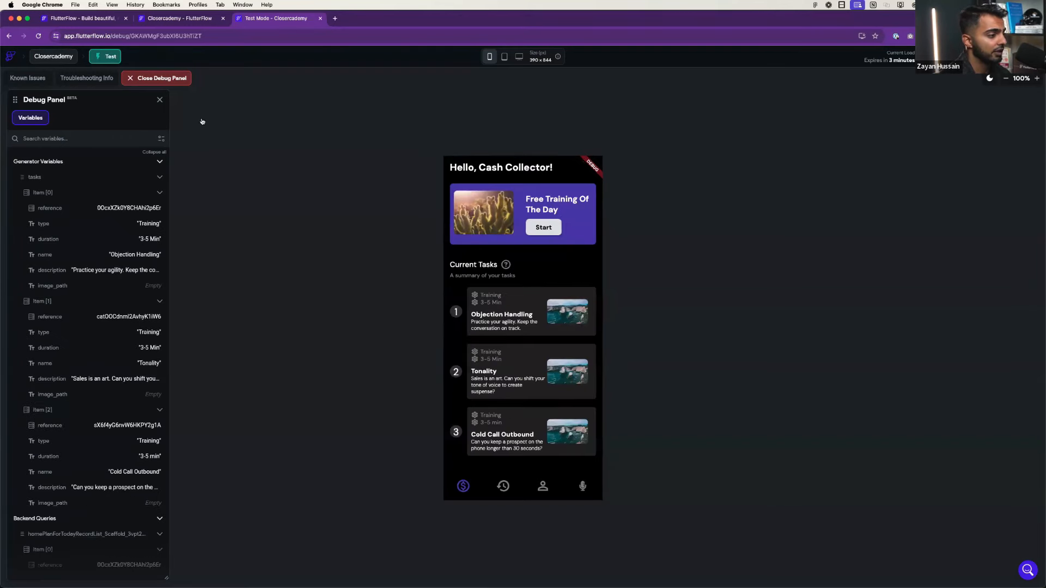
{"action": "left_click", "coordinate": [100, 20]}
{"action": "left_click", "coordinate": [278, 19]}
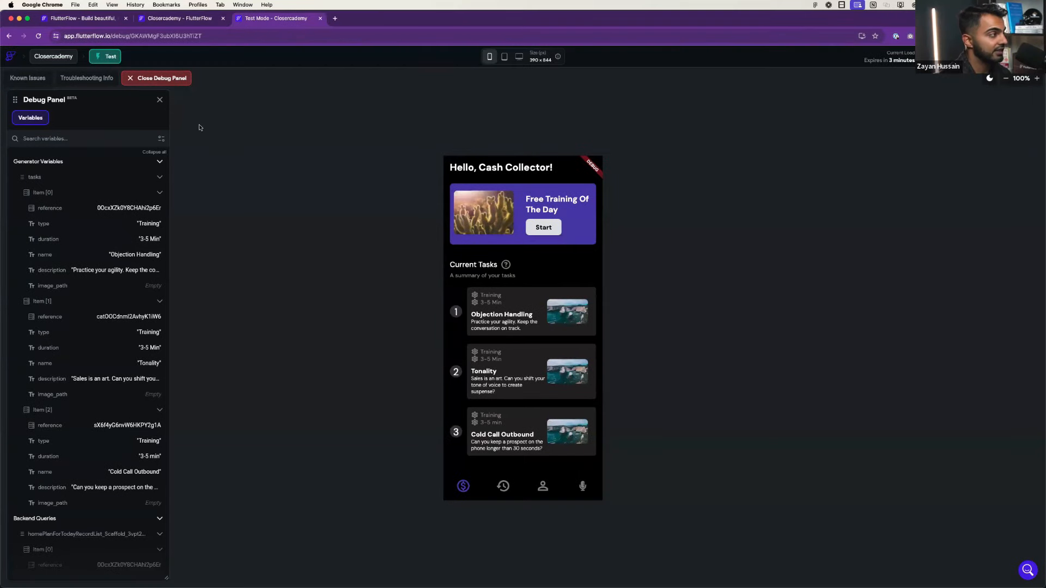
- Open the Closercademy project's Firestore database in FlutterFlow and view the plan_for_today collection's schema
{"action": "left_click", "coordinate": [173, 20]}
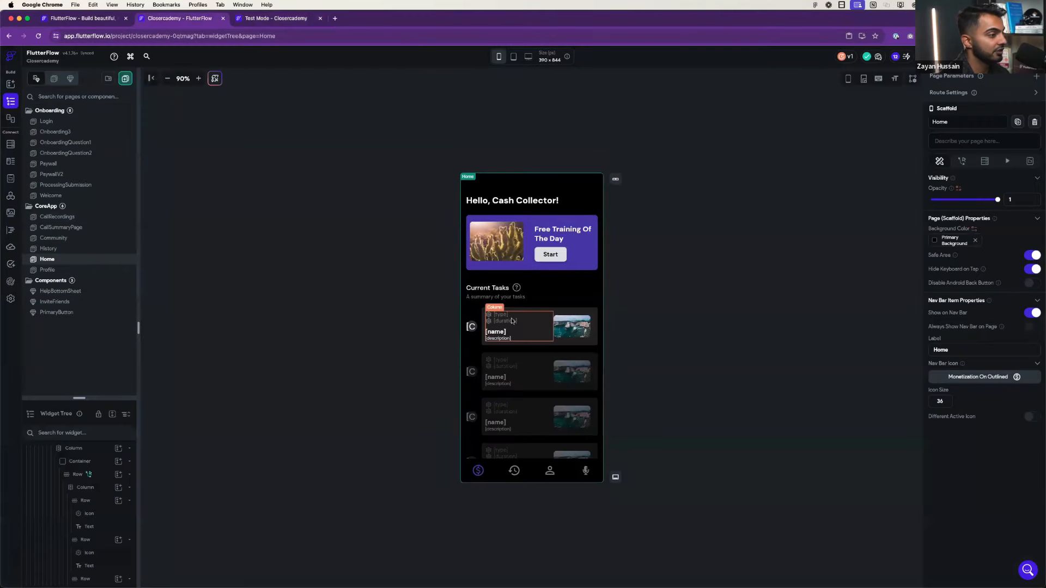
{"action": "left_click", "coordinate": [11, 144]}
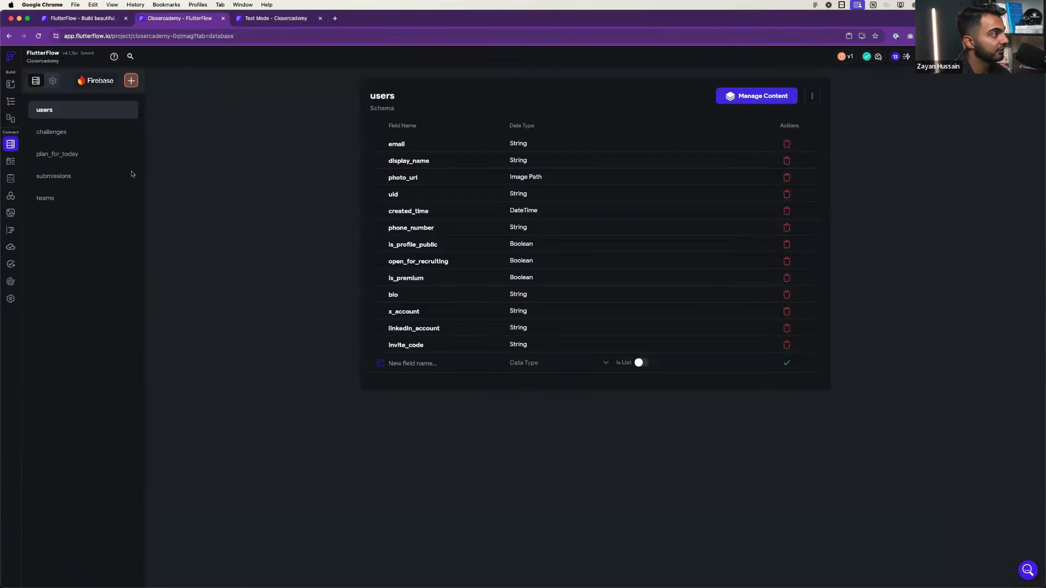
{"action": "left_click", "coordinate": [58, 157]}
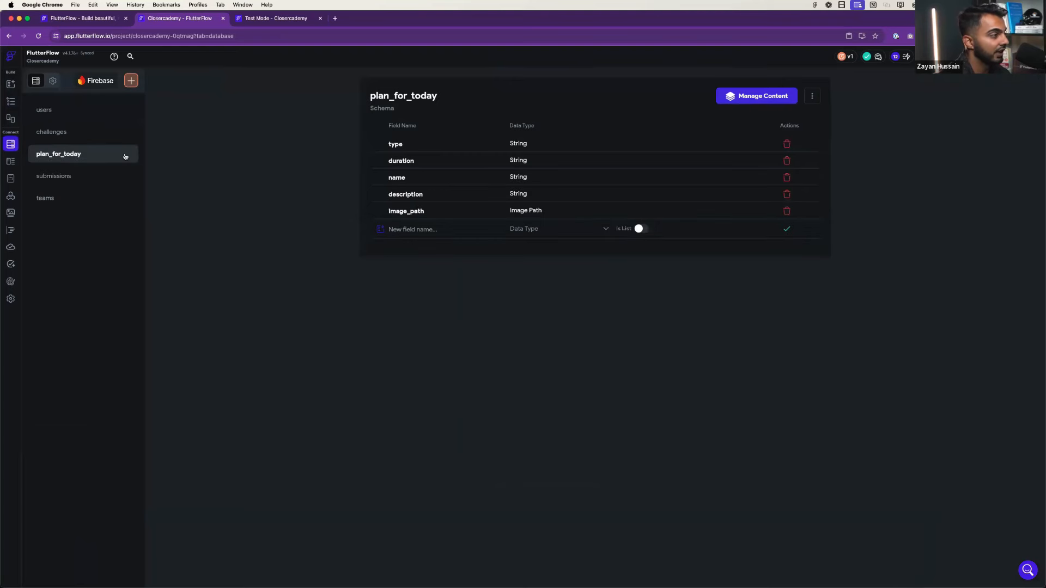
- Open the Firestore Data Manager and review the documents in the plan_for_today and challenges collections
{"action": "left_click", "coordinate": [768, 97]}
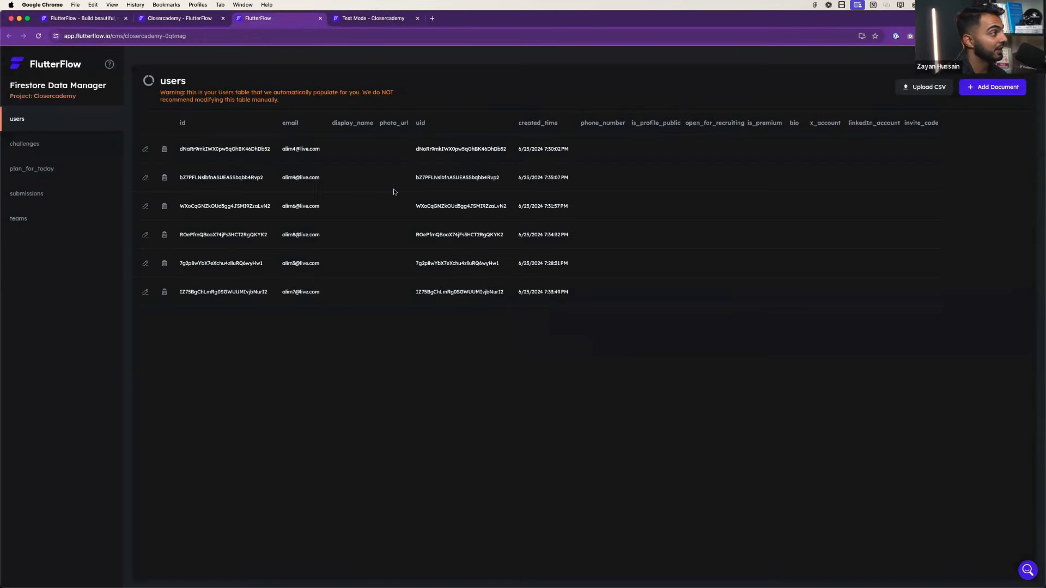
{"action": "left_click", "coordinate": [43, 164]}
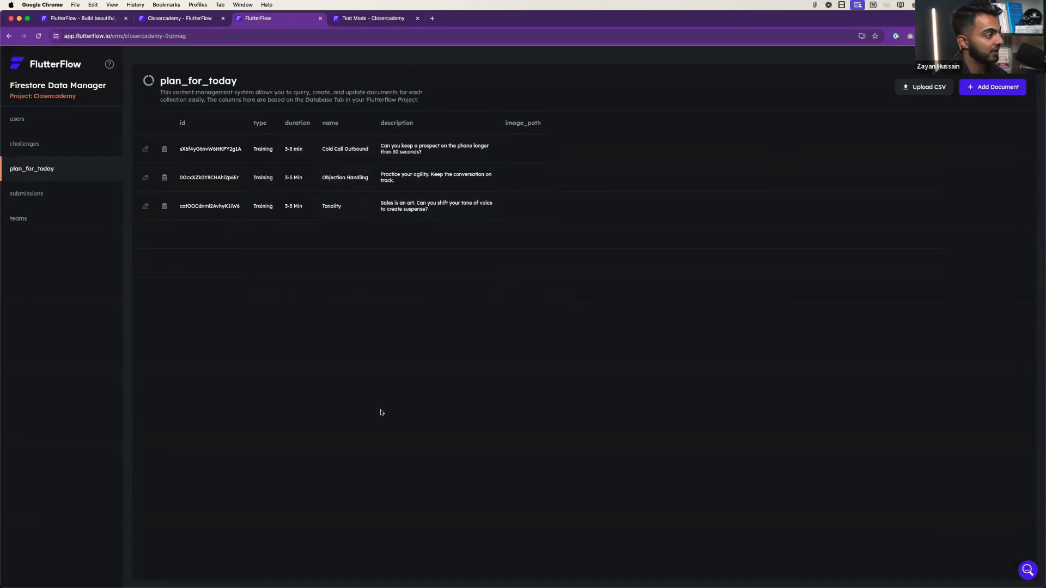
{"action": "left_click", "coordinate": [51, 146]}
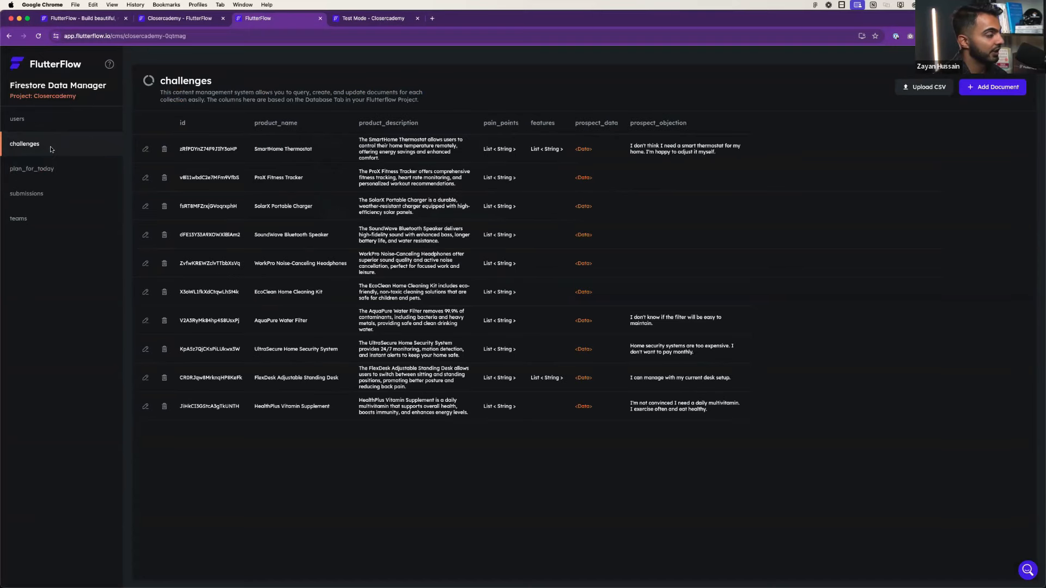
{"action": "left_click", "coordinate": [55, 170]}
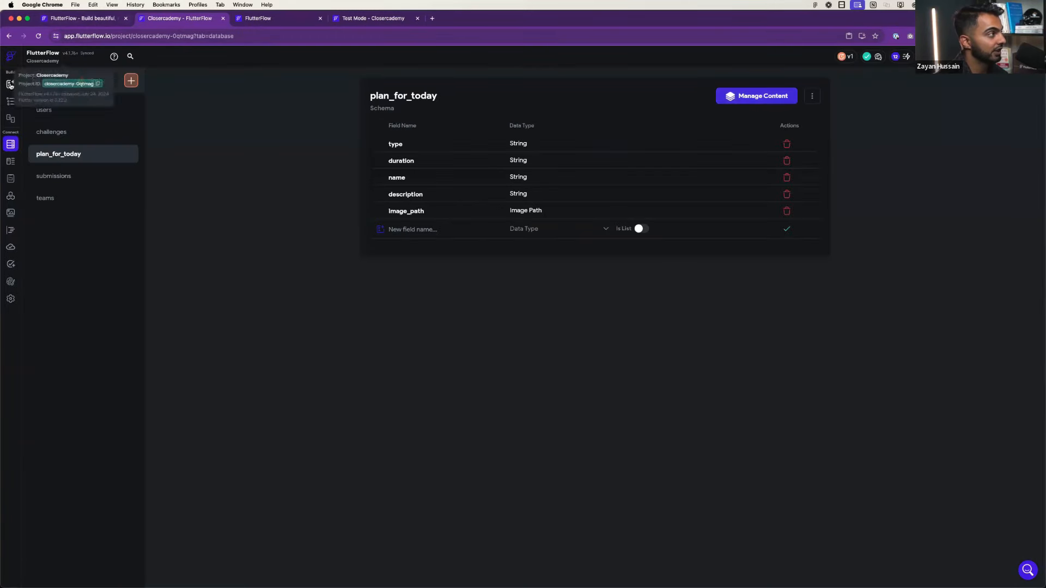
- Compare the Current Tasks cards in the Closercademy test app with the plan_for_today schema and its documents
{"action": "left_click", "coordinate": [375, 19]}
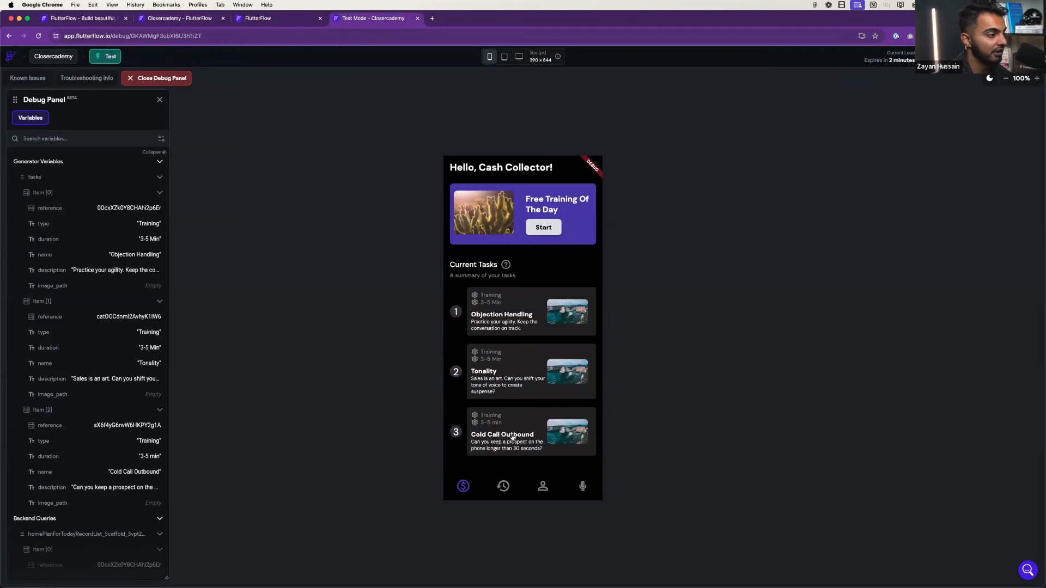
{"action": "left_click", "coordinate": [180, 18]}
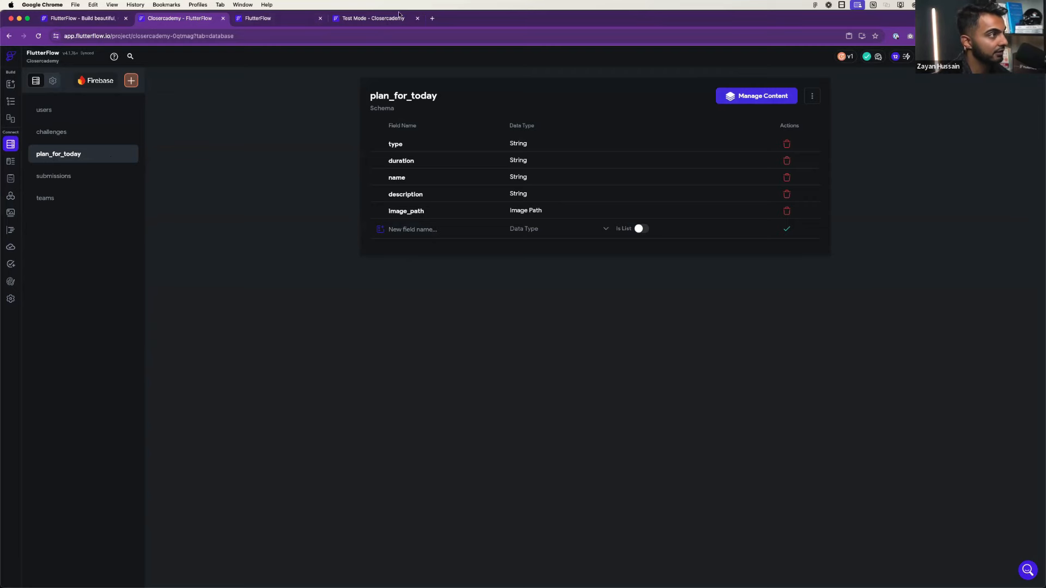
{"action": "left_click", "coordinate": [258, 20]}
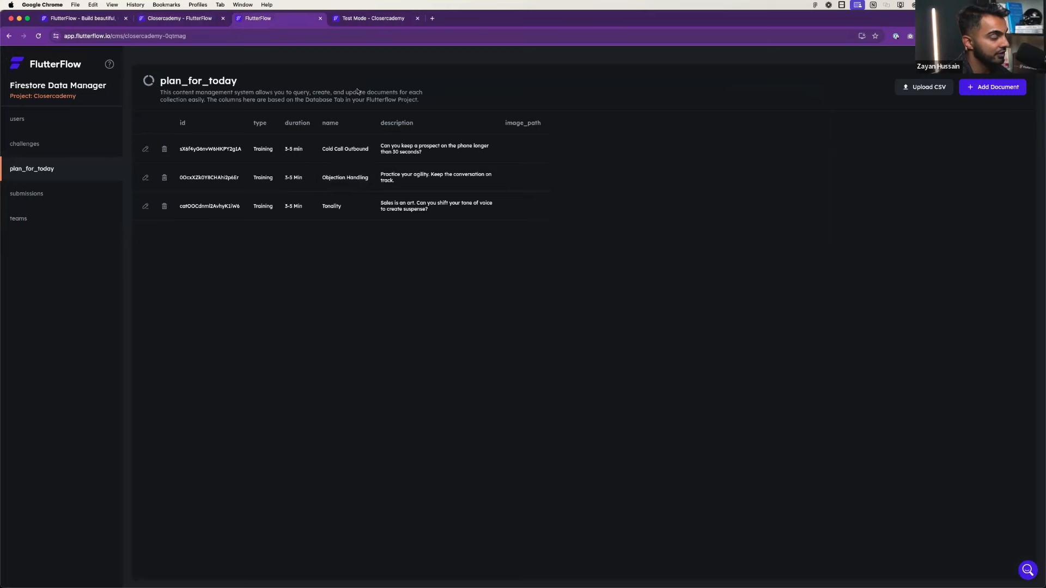
{"action": "left_click", "coordinate": [353, 19]}
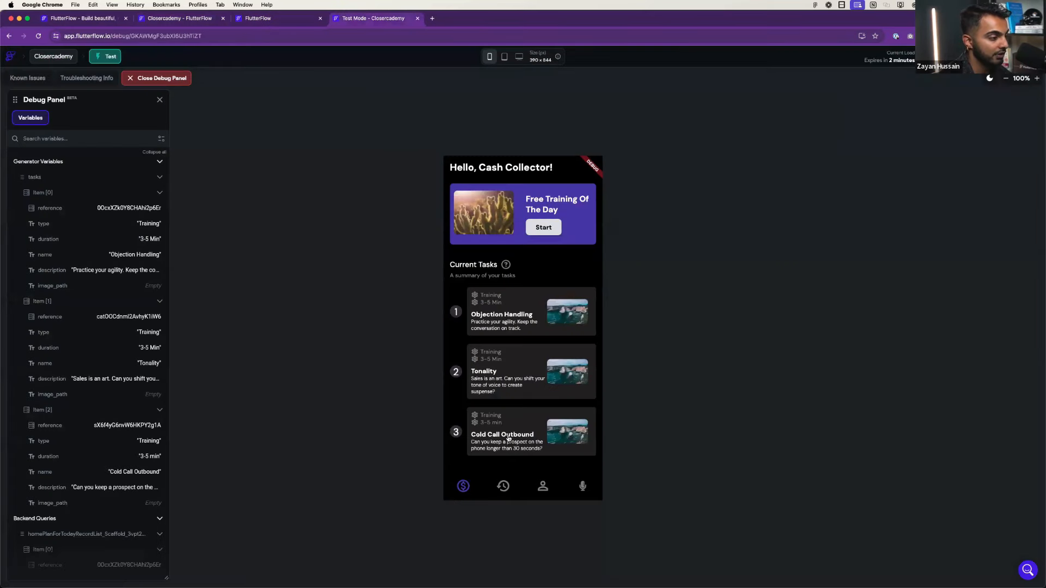
- Open the Previous Challenge Submissions page in the test app and look through the list of attempts
{"action": "left_click", "coordinate": [501, 488]}
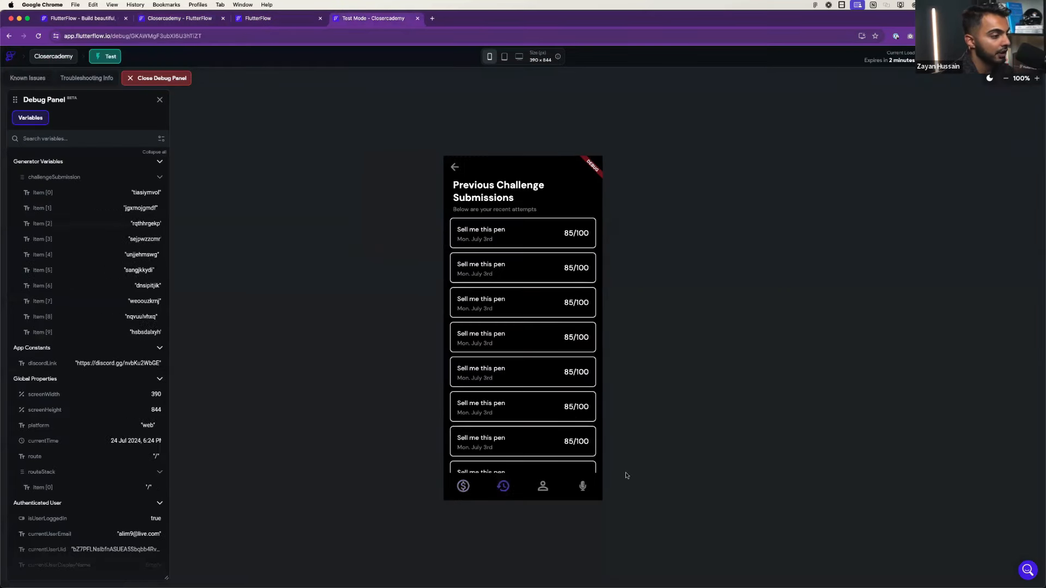
{"action": "scroll", "coordinate": [536, 407], "scroll_direction": "down", "scroll_amount": 2}
{"action": "scroll", "coordinate": [529, 425], "scroll_direction": "up", "scroll_amount": 2}
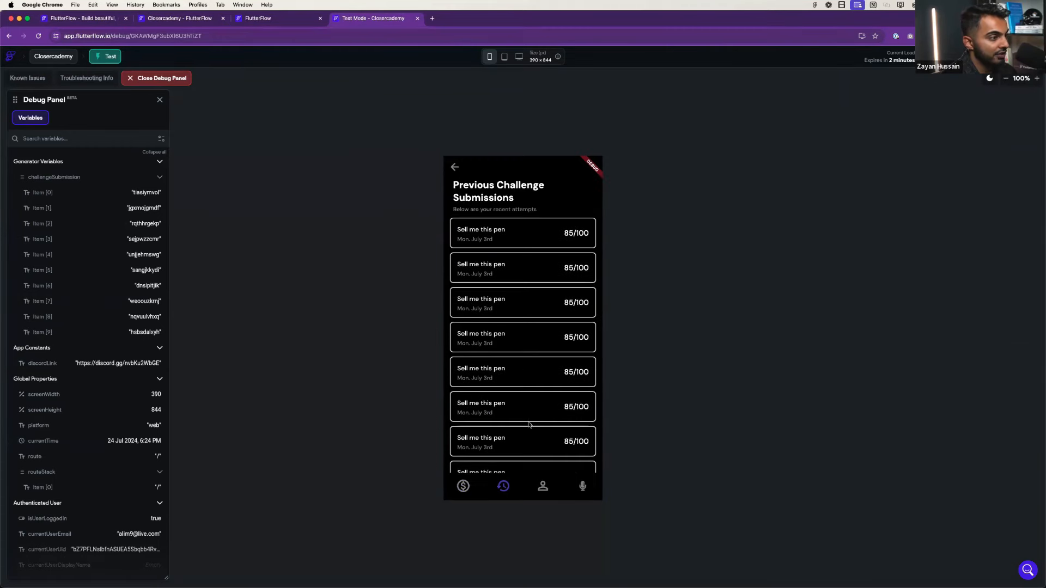
- View the test app's home page again and look through the Previous Challenge Submissions list
{"action": "left_click", "coordinate": [462, 486]}
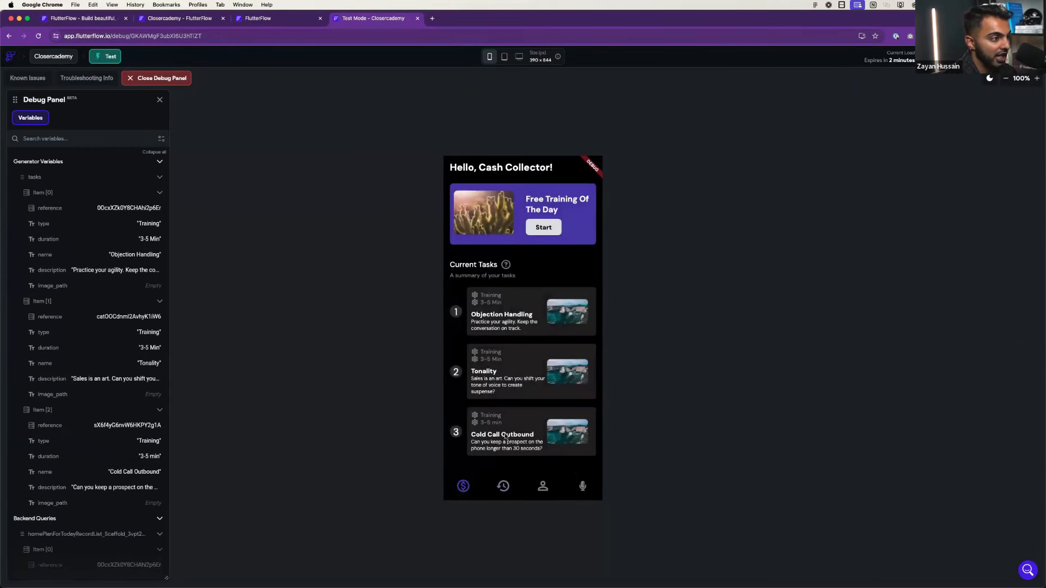
{"action": "left_click", "coordinate": [502, 486]}
{"action": "scroll", "coordinate": [473, 305], "scroll_direction": "down", "scroll_amount": 2}
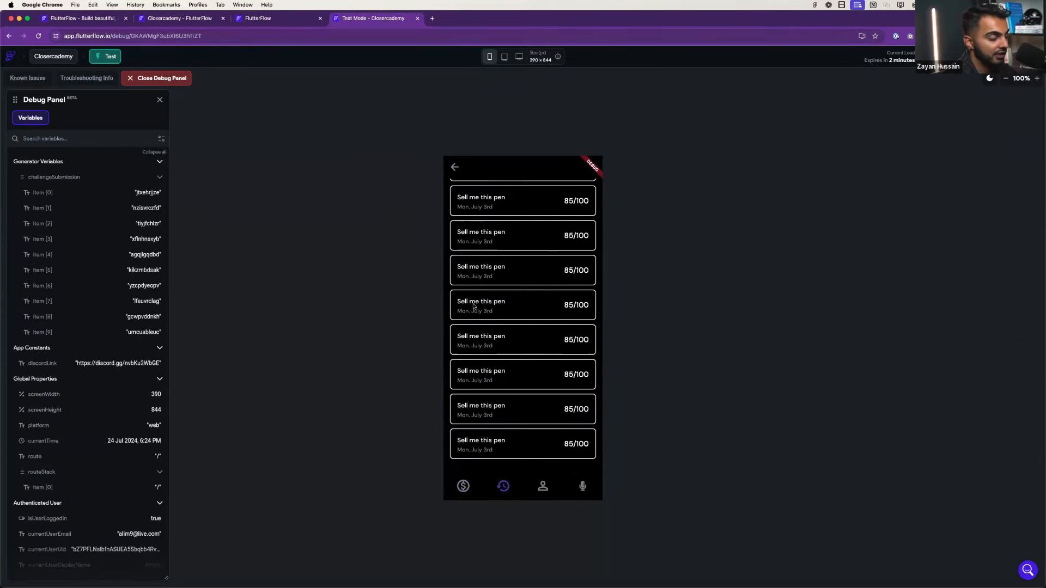
{"action": "scroll", "coordinate": [478, 298], "scroll_direction": "up", "scroll_amount": 2}
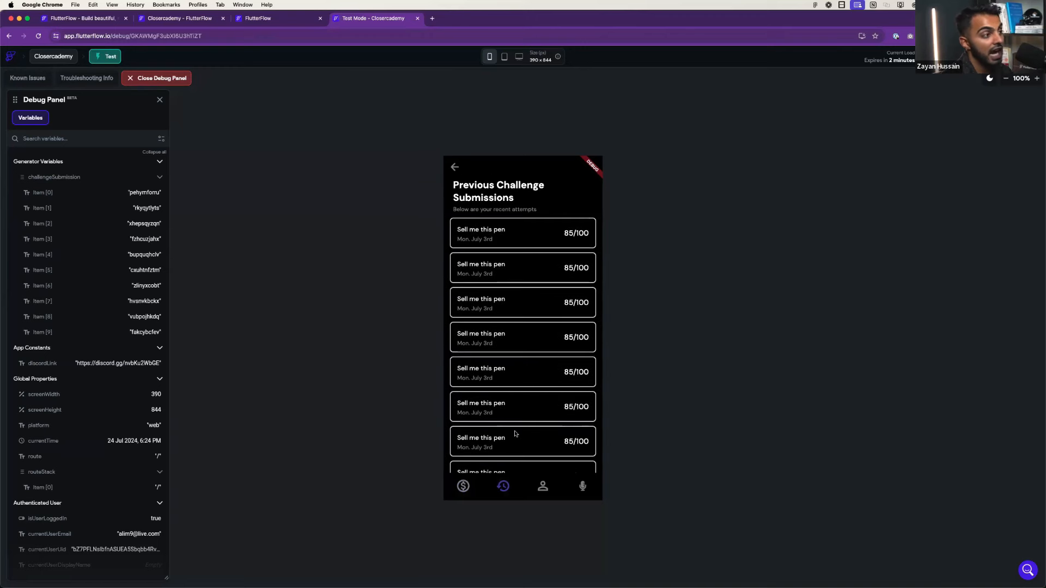
{"action": "scroll", "coordinate": [516, 435], "scroll_direction": "down", "scroll_amount": 2}
{"action": "scroll", "coordinate": [516, 434], "scroll_direction": "up", "scroll_amount": 2}
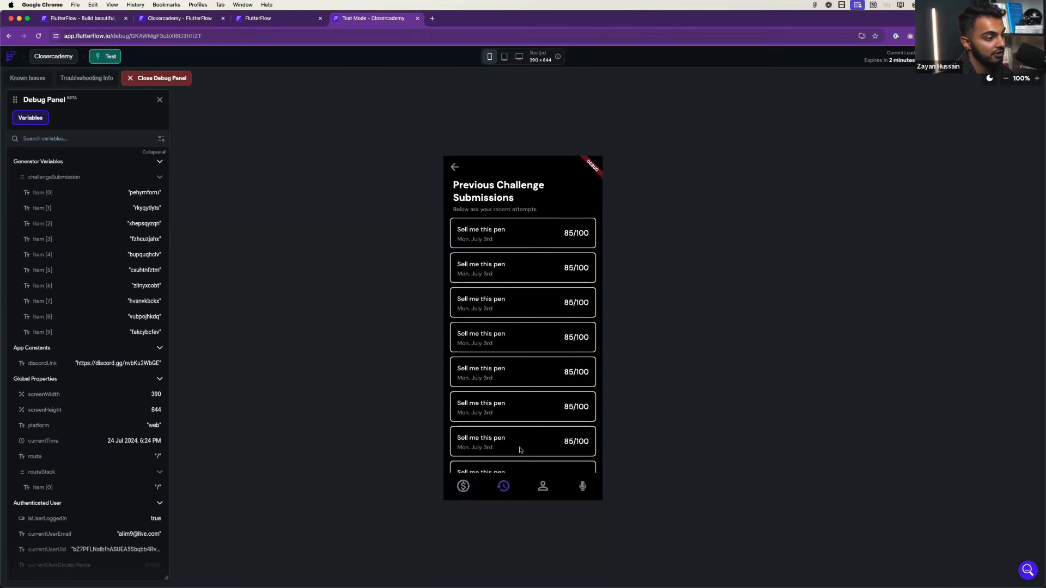
- View the My Profile page in the test app and open the matching Profile page in the Closercademy project's builder
{"action": "left_click", "coordinate": [540, 499]}
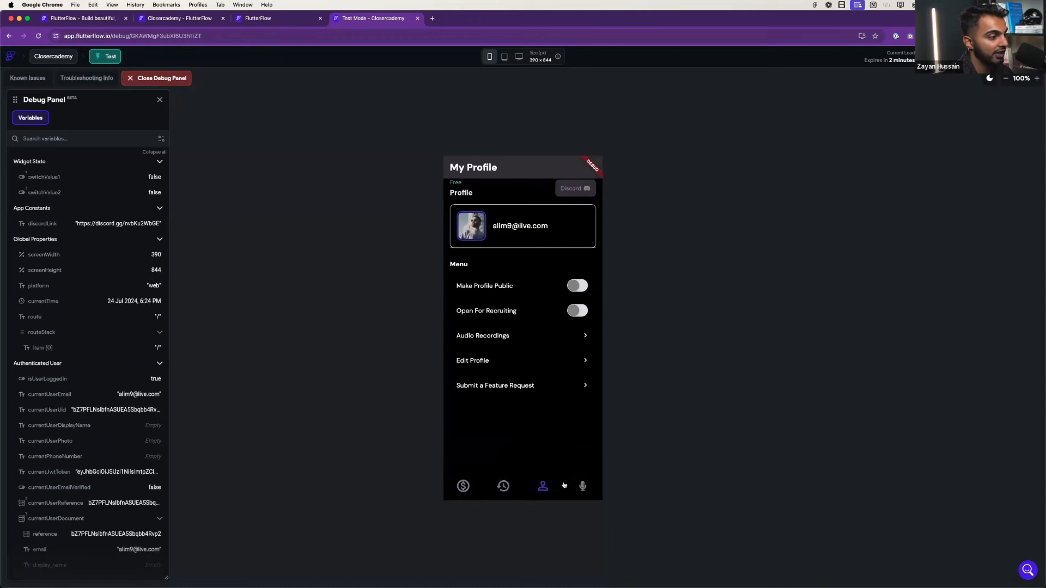
{"action": "left_click", "coordinate": [576, 487]}
{"action": "left_click", "coordinate": [541, 484]}
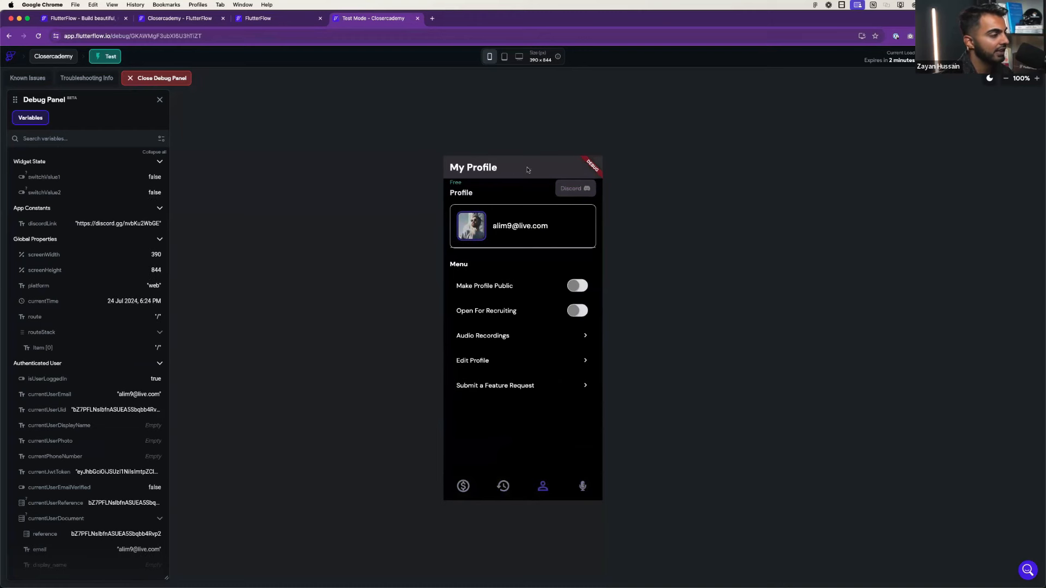
{"action": "left_click", "coordinate": [275, 18]}
{"action": "left_click", "coordinate": [180, 18]}
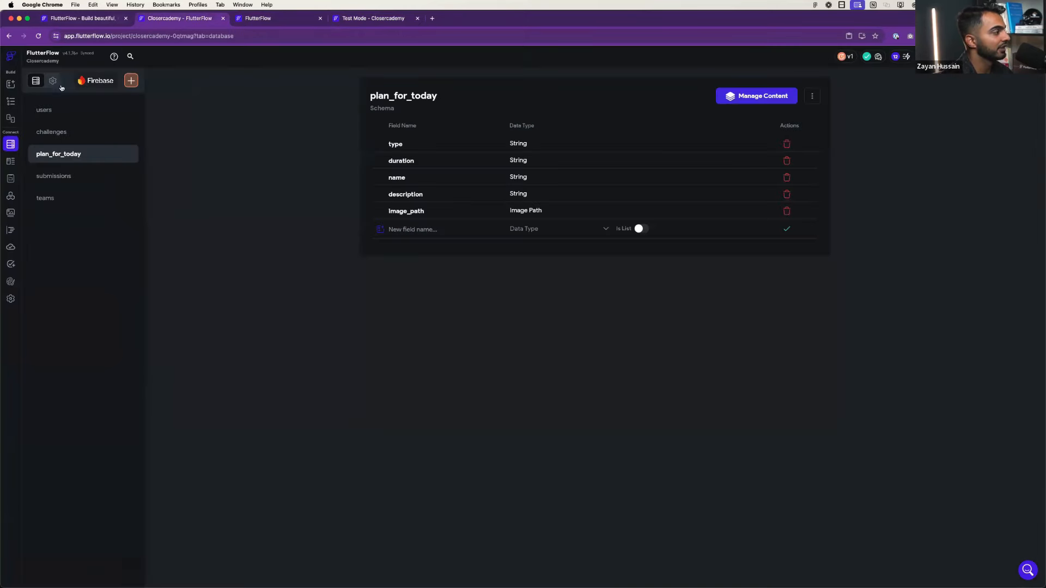
{"action": "left_click", "coordinate": [10, 85]}
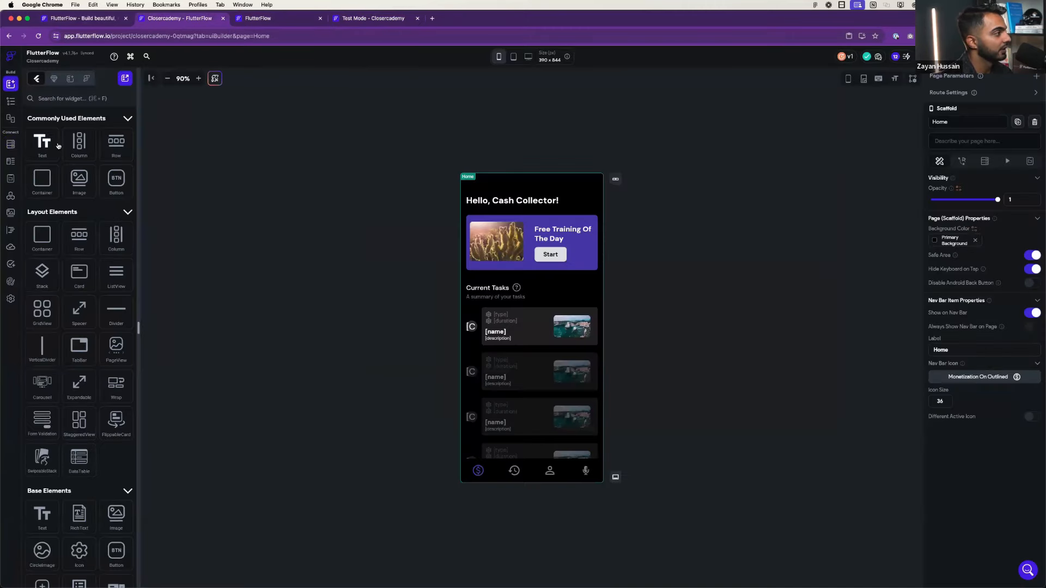
{"action": "left_click", "coordinate": [11, 101]}
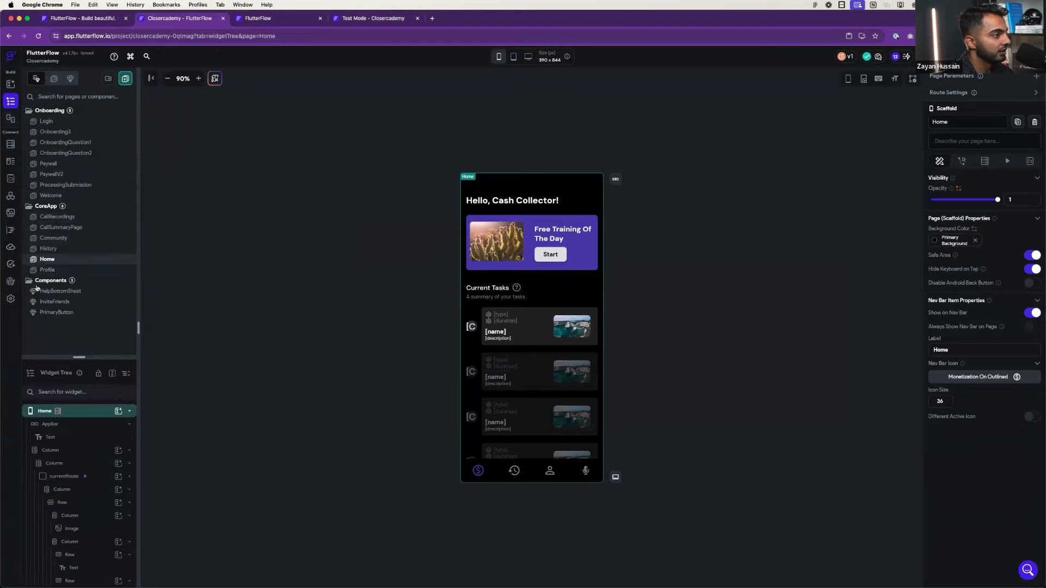
{"action": "left_click", "coordinate": [46, 270]}
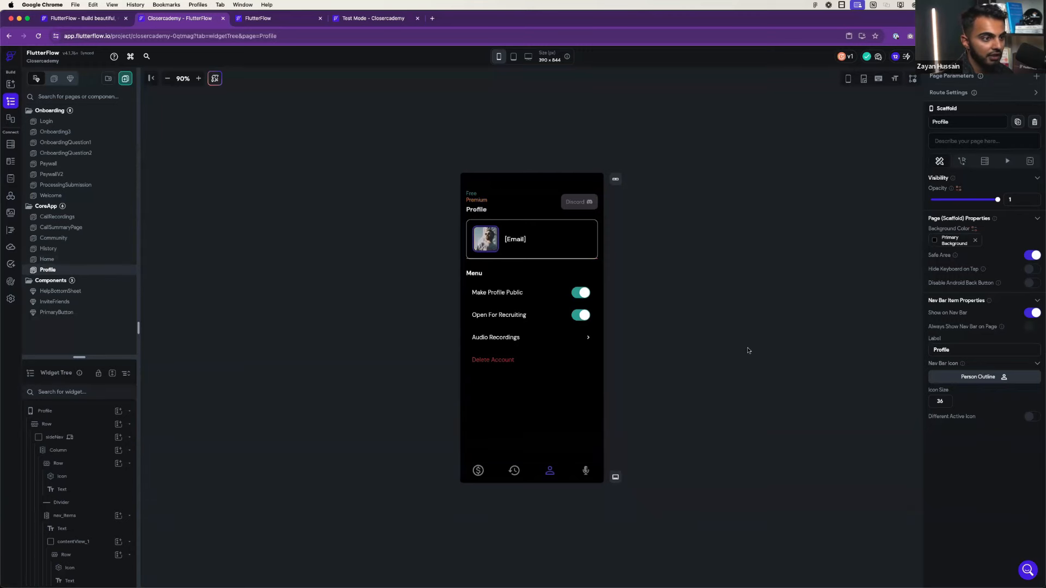
- Open the project's Nav Bar & App Bar settings and review the page icon order and App Bar styling
{"action": "left_click", "coordinate": [10, 298]}
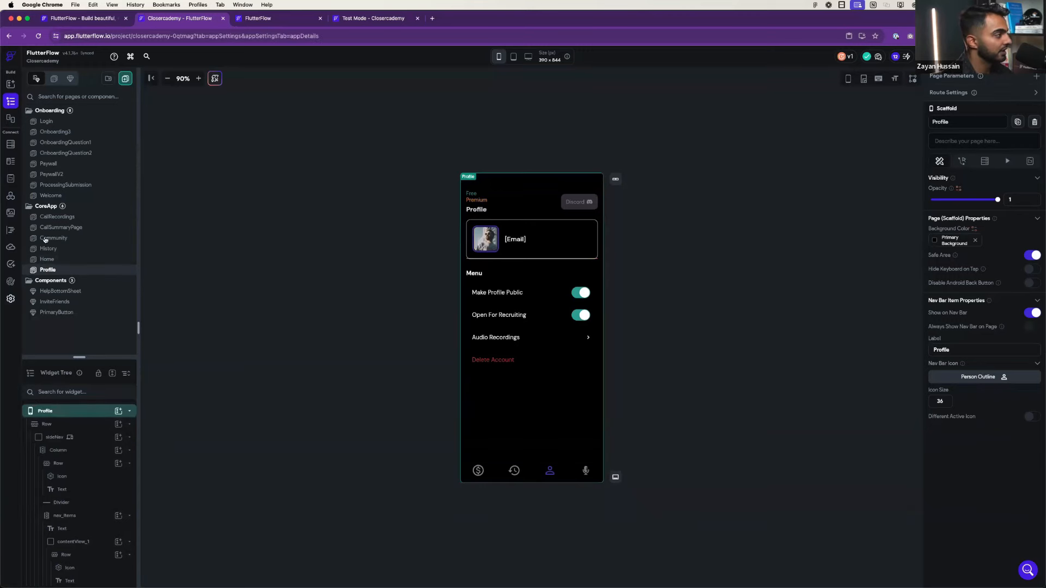
{"action": "left_click", "coordinate": [62, 143]}
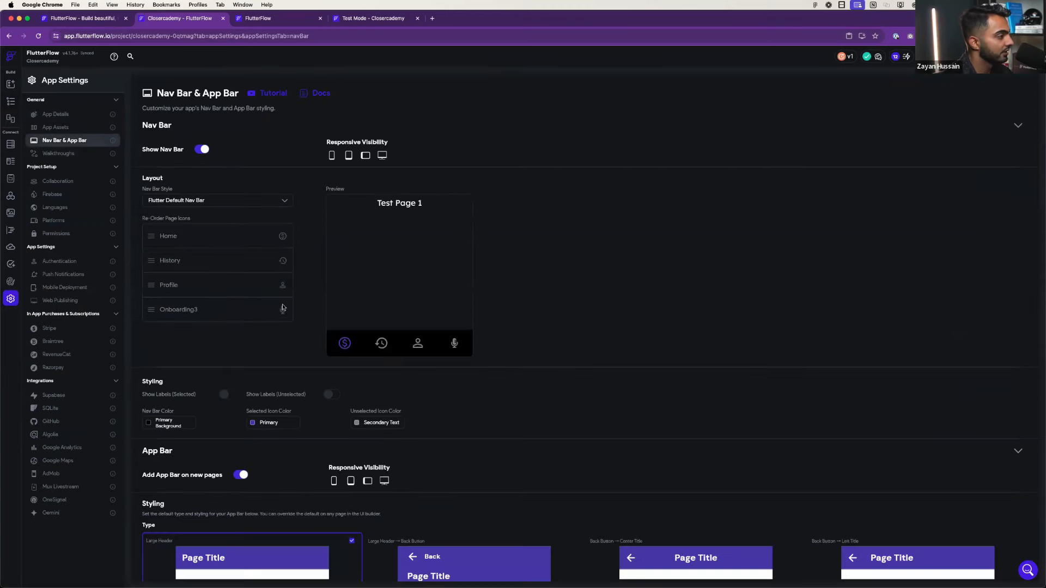
{"action": "scroll", "coordinate": [283, 307], "scroll_direction": "down", "scroll_amount": 2}
{"action": "scroll", "coordinate": [327, 432], "scroll_direction": "down", "scroll_amount": 2}
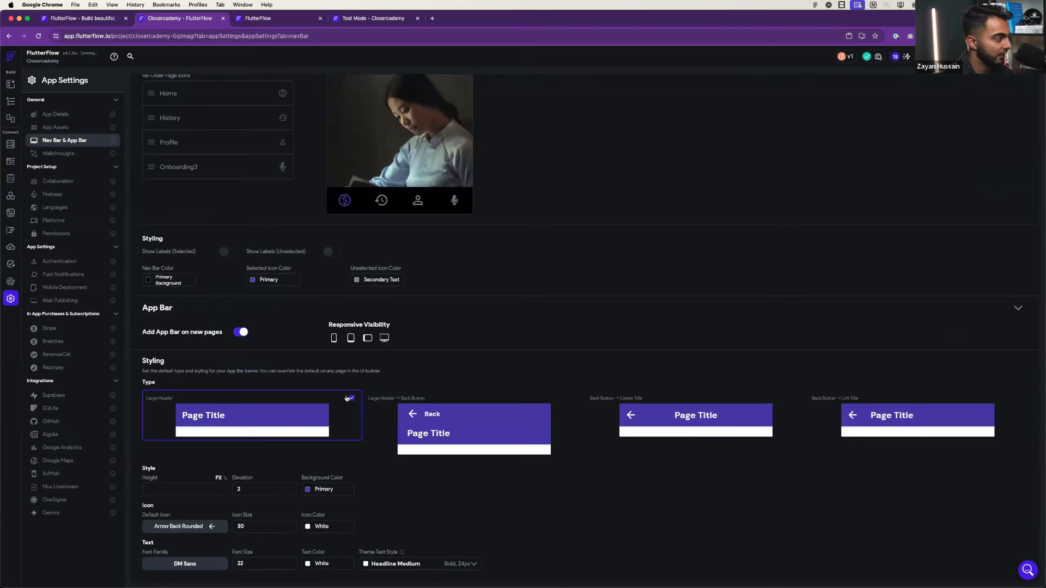
- Try the Large Header with Back Button and Back Button with Left Title app bar types, and return to Large Header
{"action": "left_click", "coordinate": [242, 331]}
{"action": "left_click", "coordinate": [242, 332]}
{"action": "left_click", "coordinate": [496, 413]}
{"action": "left_click", "coordinate": [888, 422]}
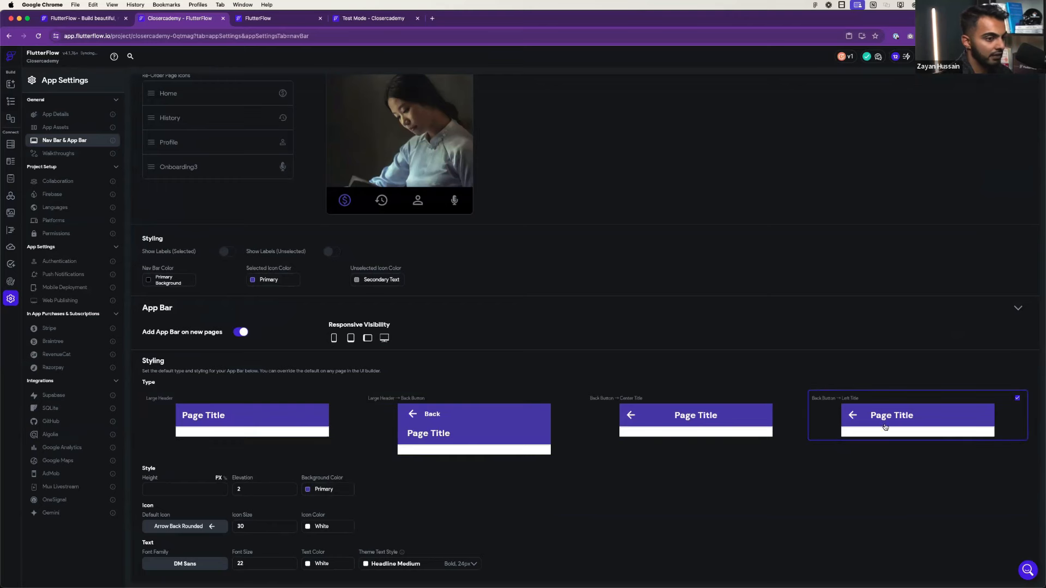
{"action": "left_click", "coordinate": [177, 412]}
- Turn off the option that adds an app bar on new pages
{"action": "left_click", "coordinate": [244, 348]}
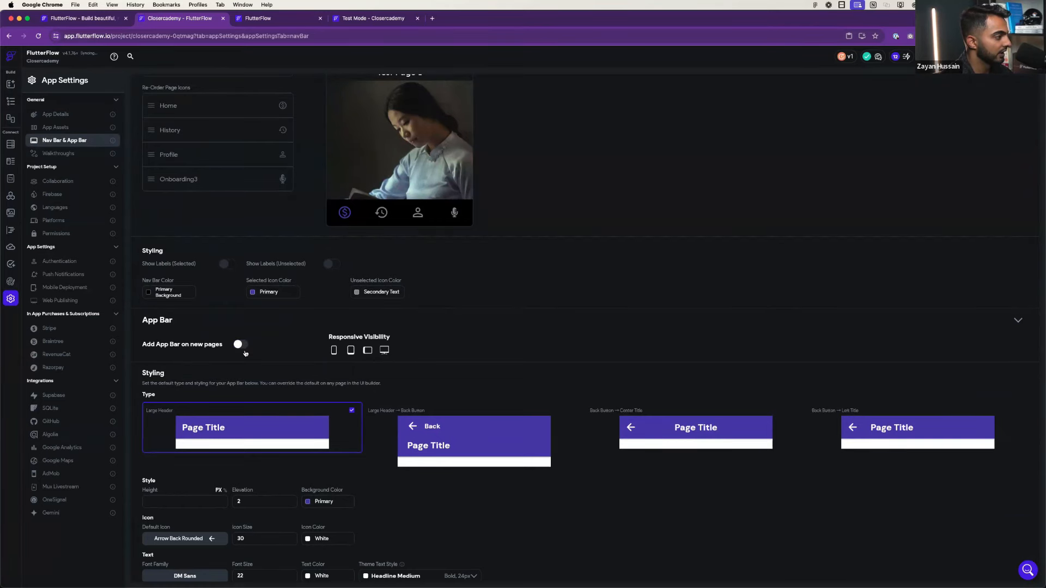
{"action": "scroll", "coordinate": [353, 397], "scroll_direction": "down", "scroll_amount": 1}
{"action": "scroll", "coordinate": [548, 435], "scroll_direction": "up", "scroll_amount": 5}
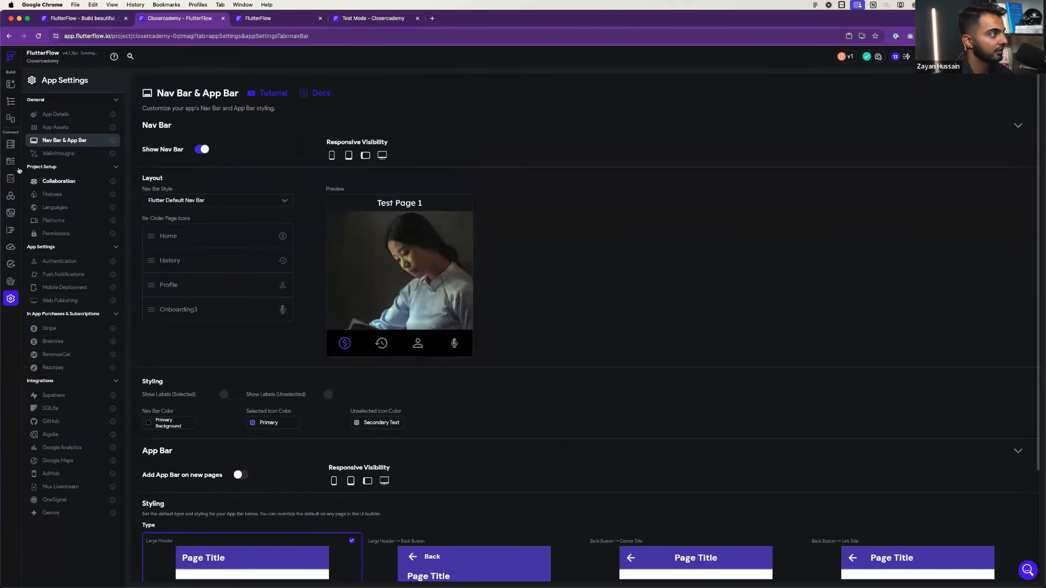
- Open the Onboarding3 page from the project's page list and look over its challenge layout
{"action": "left_click", "coordinate": [10, 83]}
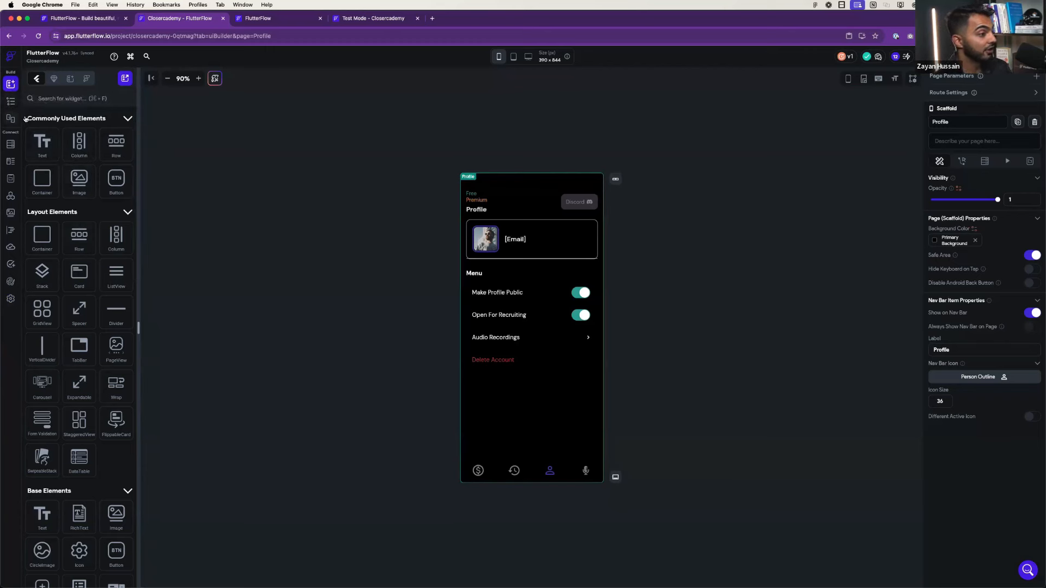
{"action": "left_click", "coordinate": [10, 102]}
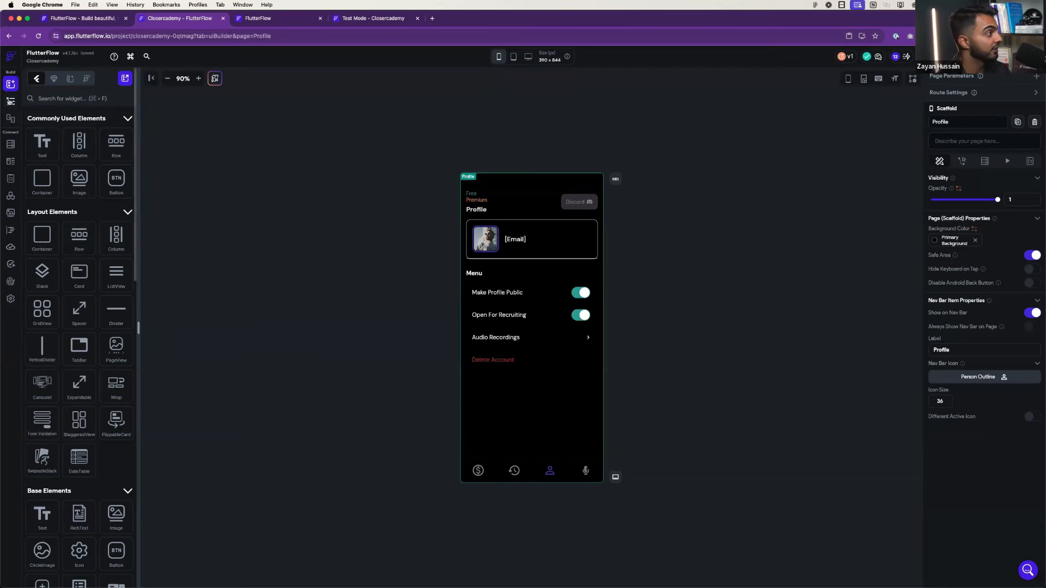
{"action": "left_click_drag", "start_coordinate": [74, 226], "coordinate": [69, 381]}
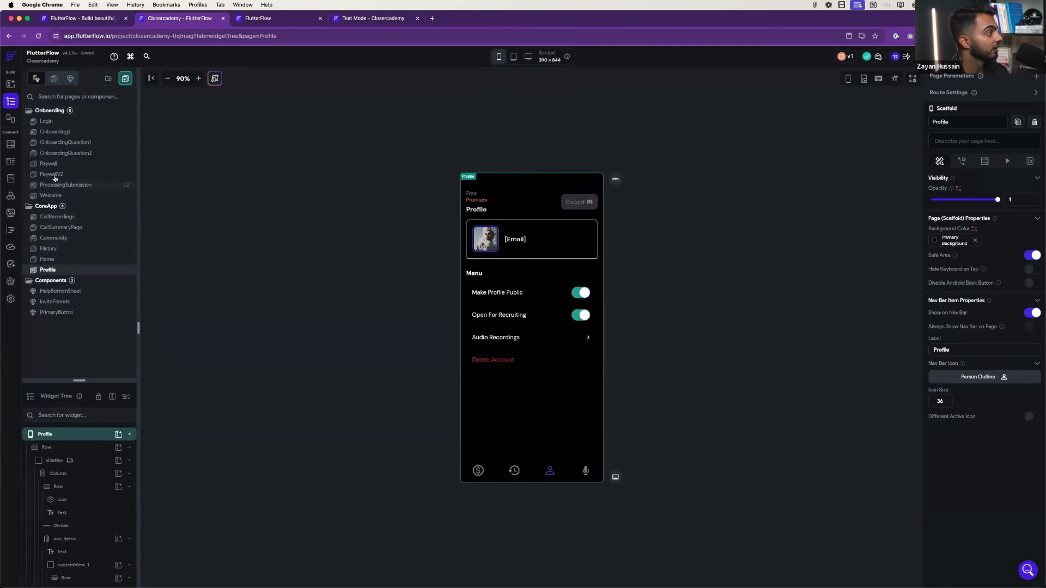
{"action": "left_click", "coordinate": [66, 133]}
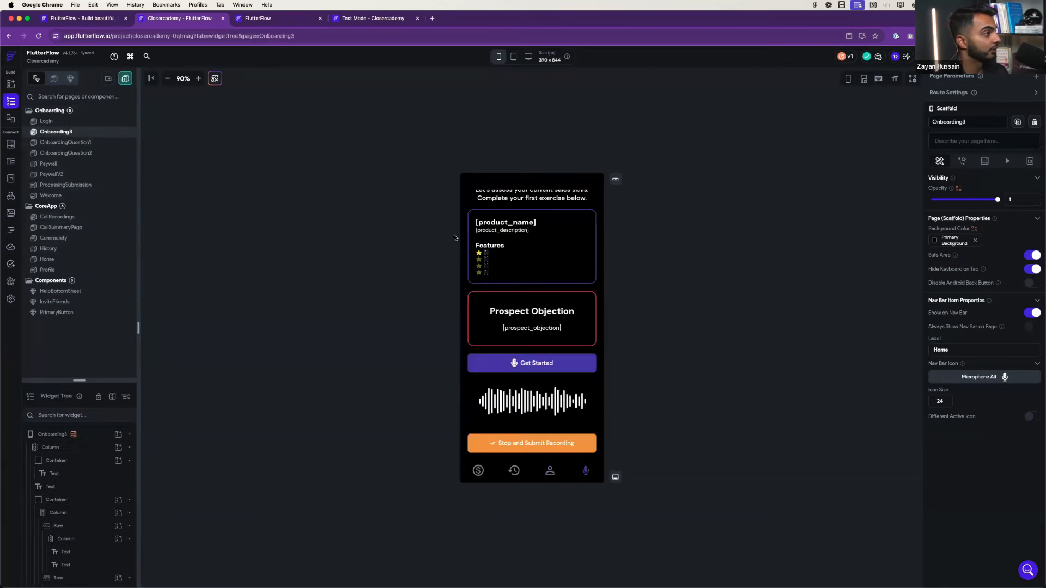
{"action": "scroll", "coordinate": [519, 338], "scroll_direction": "up", "scroll_amount": 1}
{"action": "scroll", "coordinate": [527, 357], "scroll_direction": "down", "scroll_amount": 1}
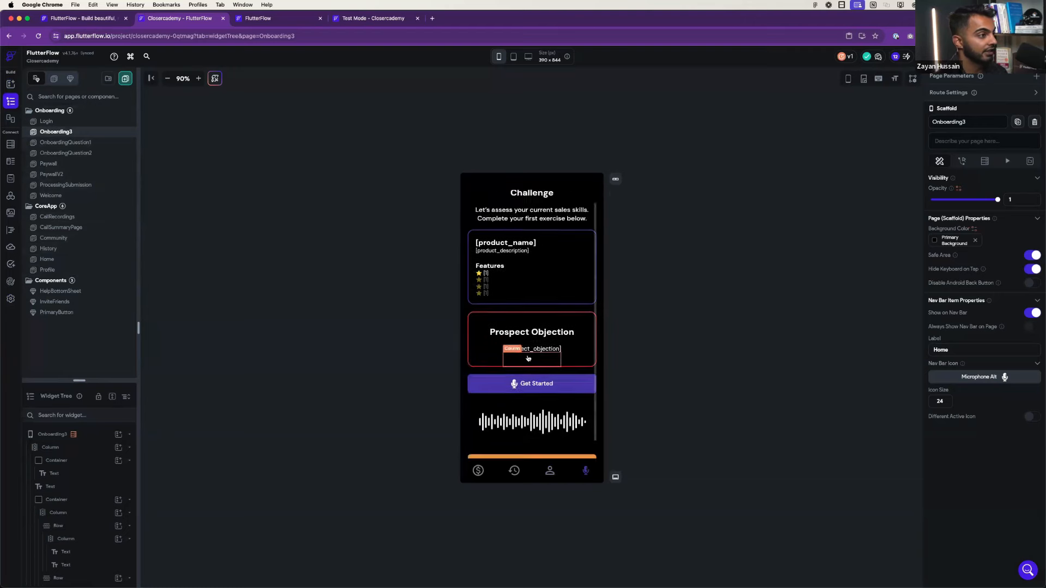
- Open the challenge page in the Closercademy test app and start recording a response to the prospect objection
{"action": "left_click", "coordinate": [371, 19]}
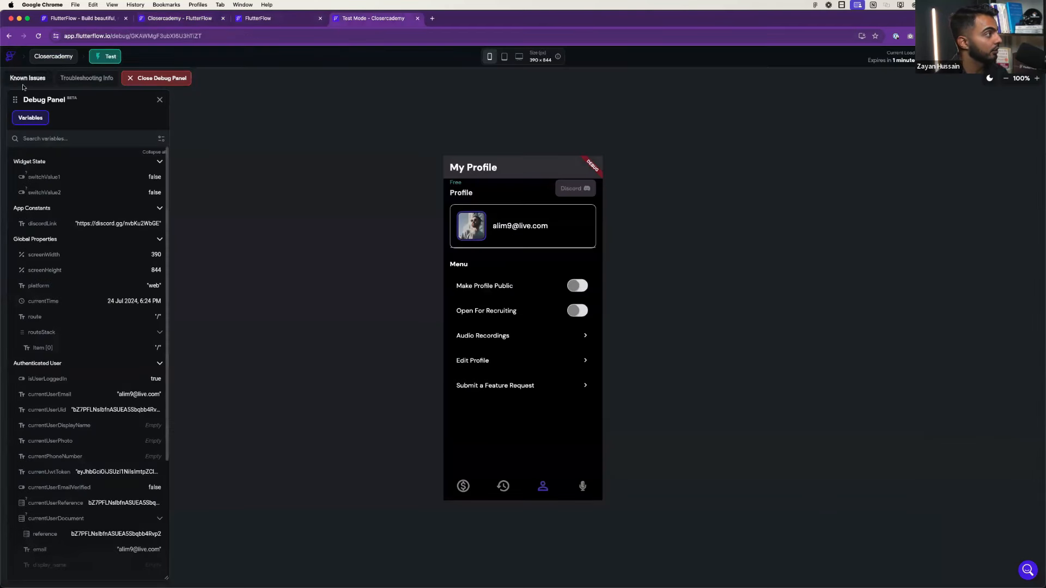
{"action": "left_click", "coordinate": [504, 484]}
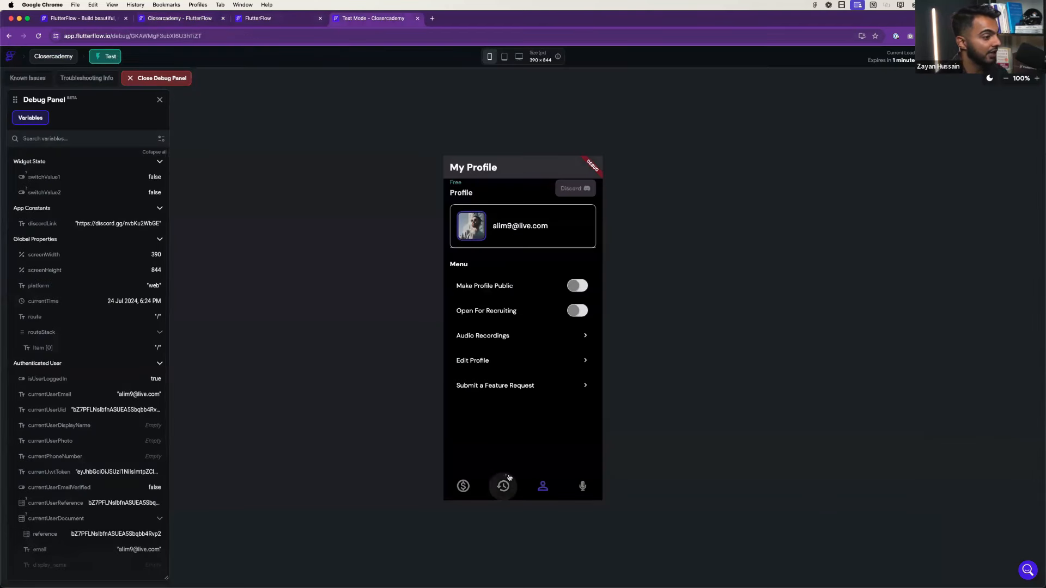
{"action": "left_click", "coordinate": [583, 487]}
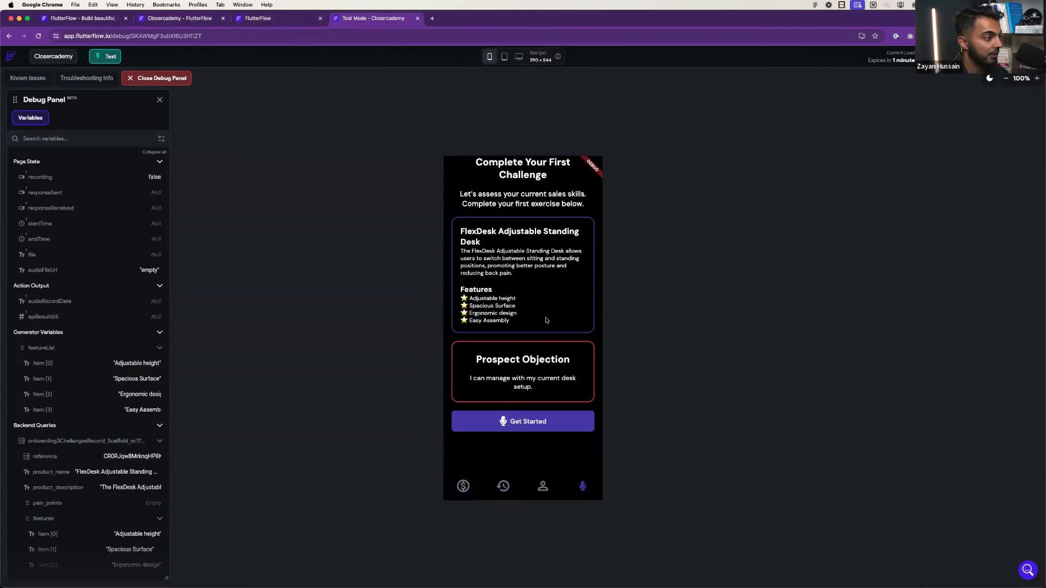
{"action": "left_click", "coordinate": [535, 421]}
{"action": "scroll", "coordinate": [536, 190], "scroll_direction": "down", "scroll_amount": 2}
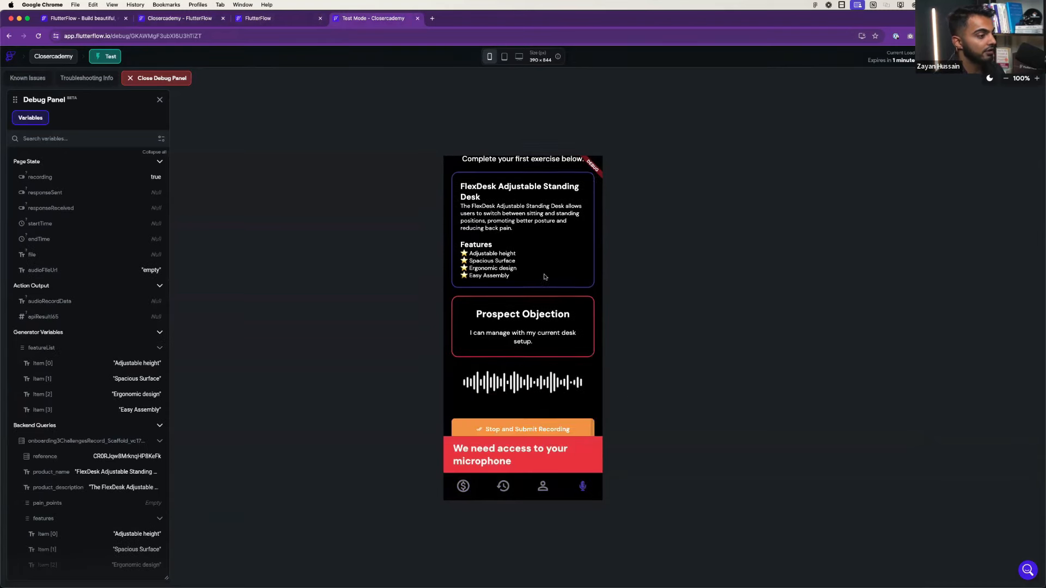
{"action": "scroll", "coordinate": [537, 190], "scroll_direction": "up", "scroll_amount": 2}
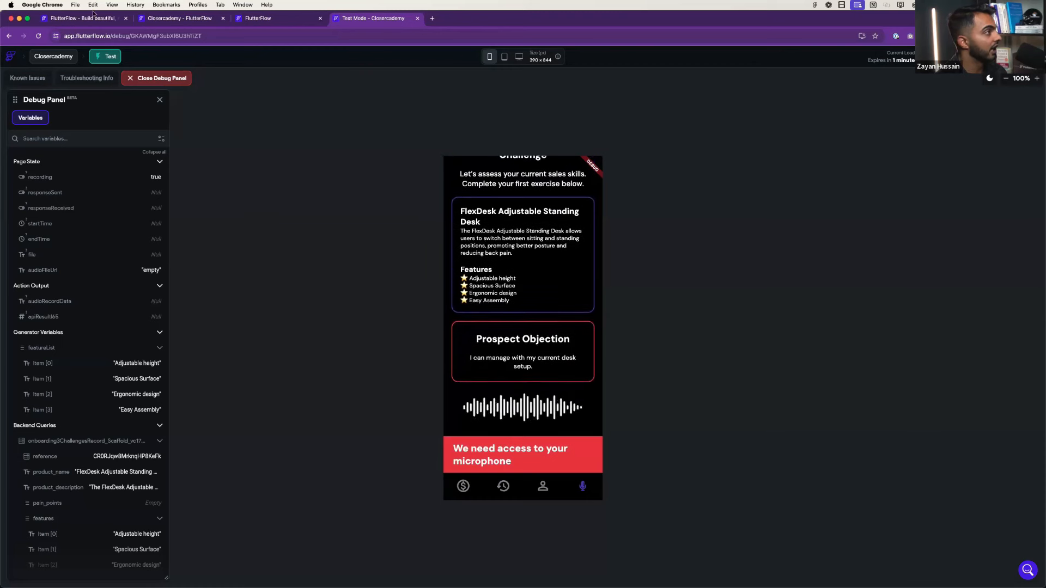
- Check the test page's site permissions, and close its Debug Panel before returning to the Closercademy project
{"action": "left_click", "coordinate": [55, 36]}
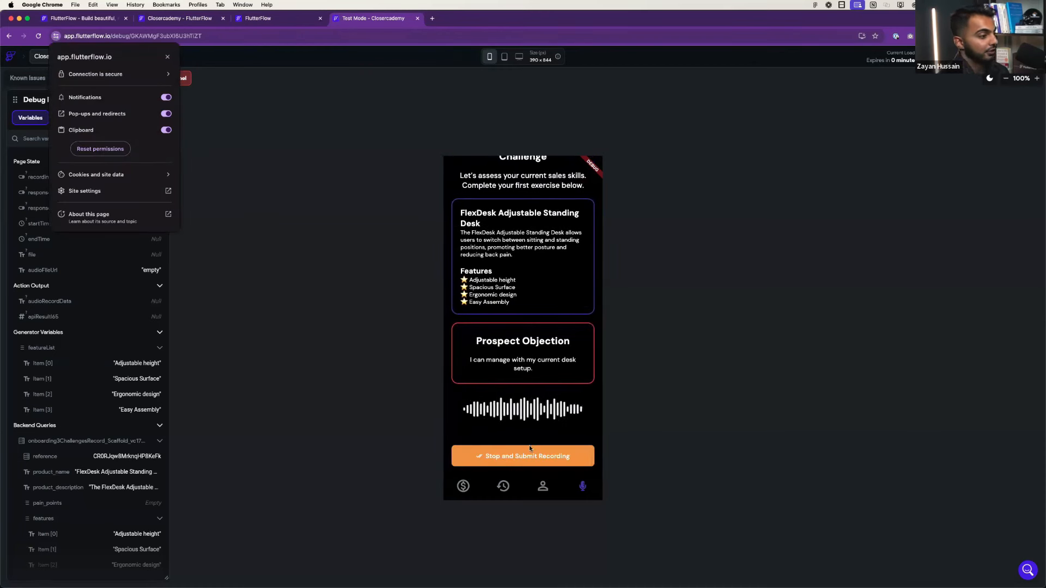
{"action": "left_click", "coordinate": [273, 247]}
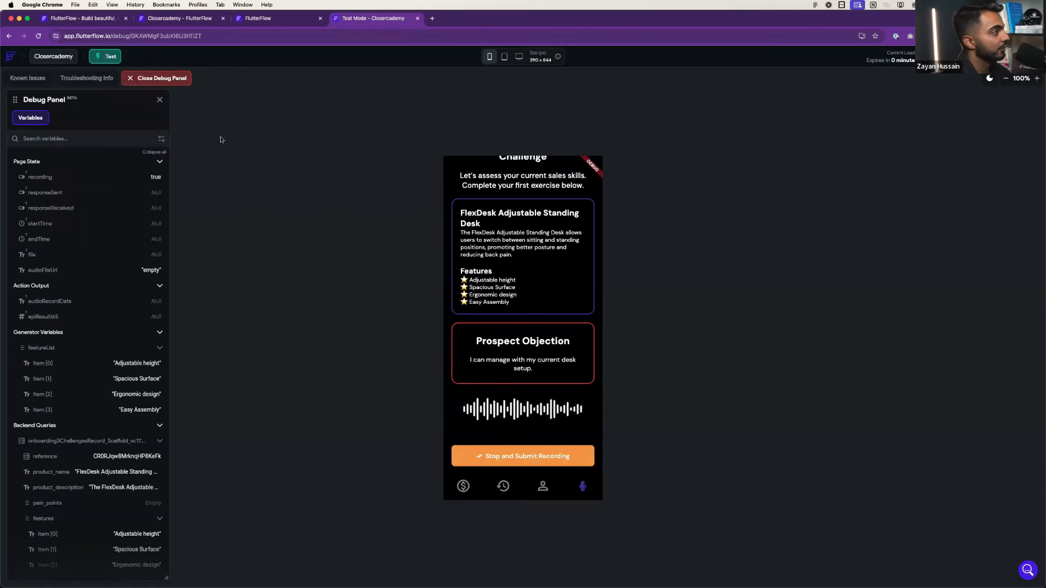
{"action": "left_click", "coordinate": [163, 78]}
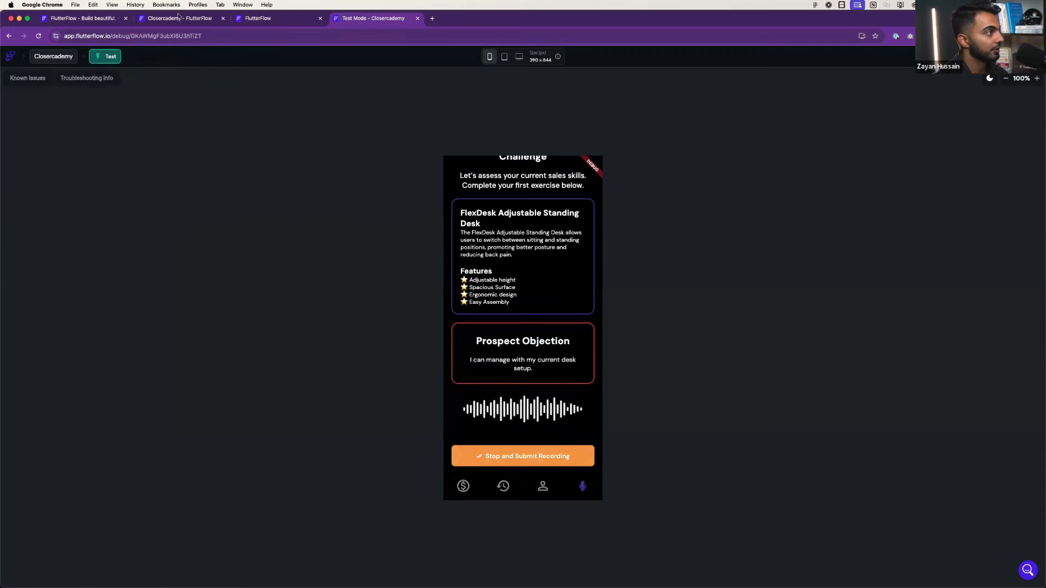
{"action": "left_click", "coordinate": [87, 19]}
{"action": "left_click", "coordinate": [196, 20]}
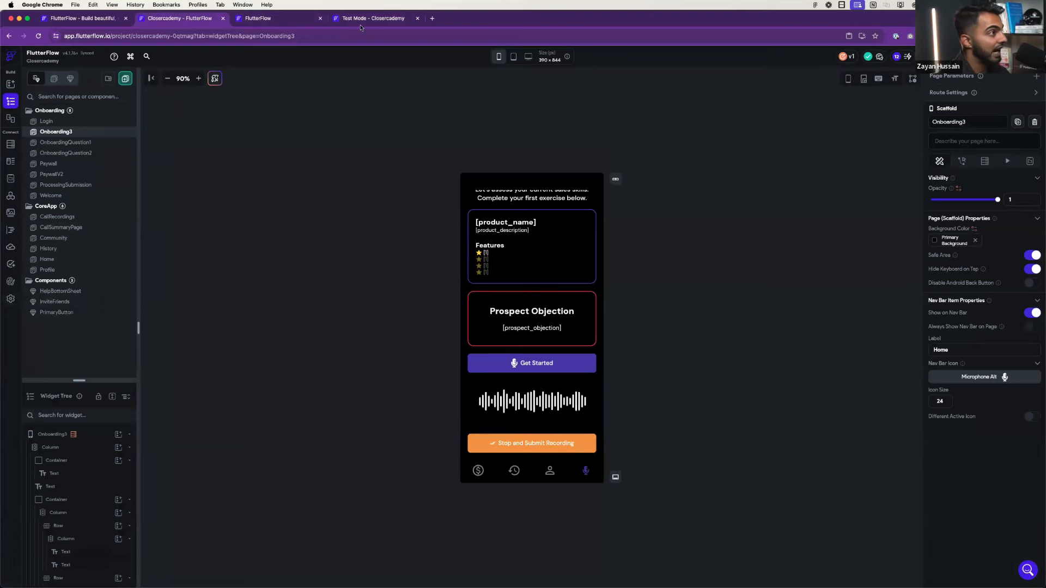
- Search the web for "flutterflow local device testing" and open the FlutterFlow Docs page Testing On Mobile Device
{"action": "left_click", "coordinate": [432, 18]}
{"action": "type", "text": "flutterflow"}
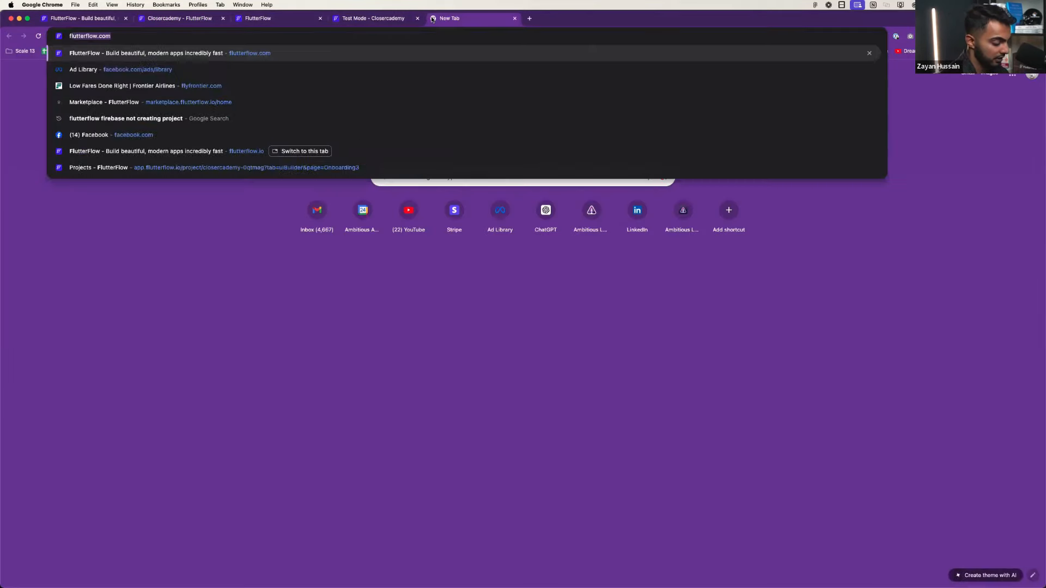
{"action": "type", "text": " local device tester"}
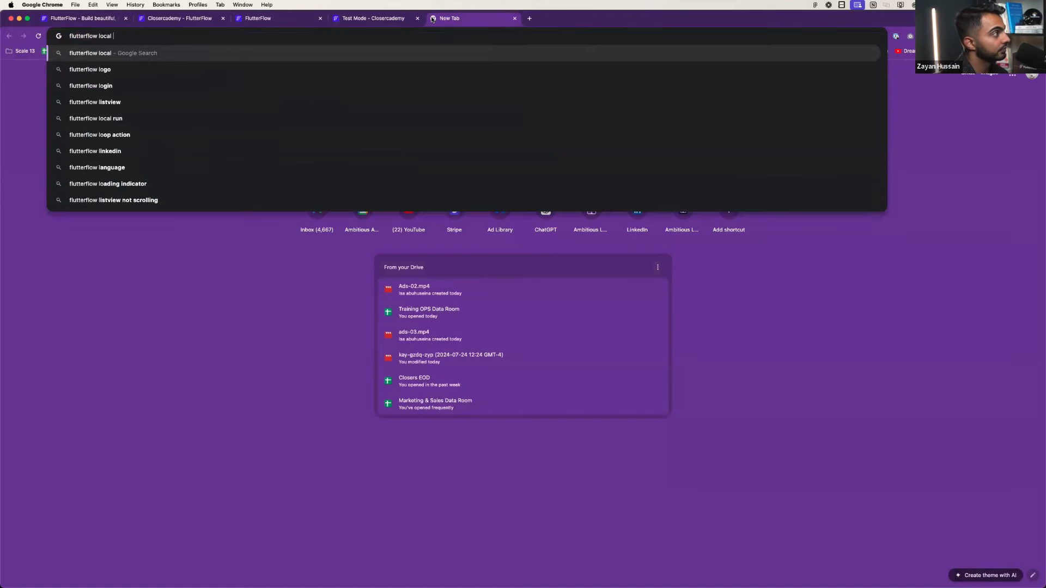
{"action": "key", "text": "BackSpace"}
{"action": "key", "text": "BackSpace"}
{"action": "type", "text": "ing"}
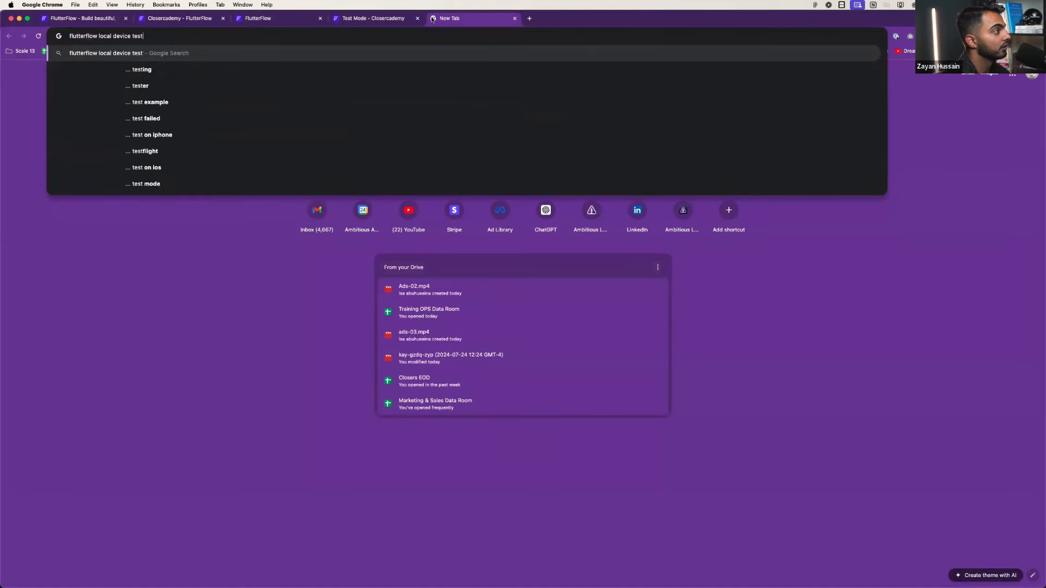
{"action": "key", "text": "Return"}
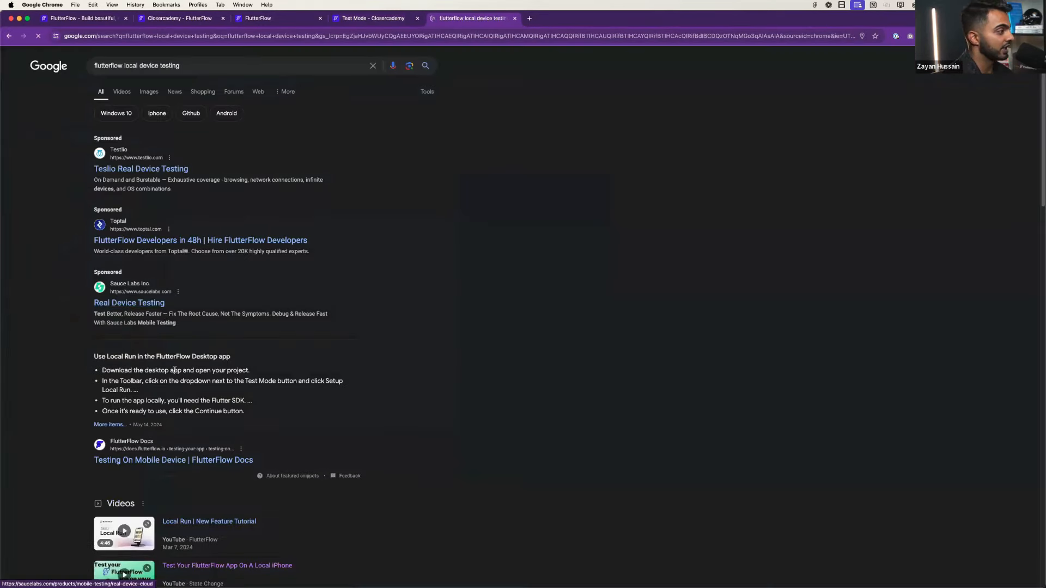
{"action": "scroll", "coordinate": [141, 308], "scroll_direction": "down", "scroll_amount": 3}
{"action": "left_click", "coordinate": [168, 294]}
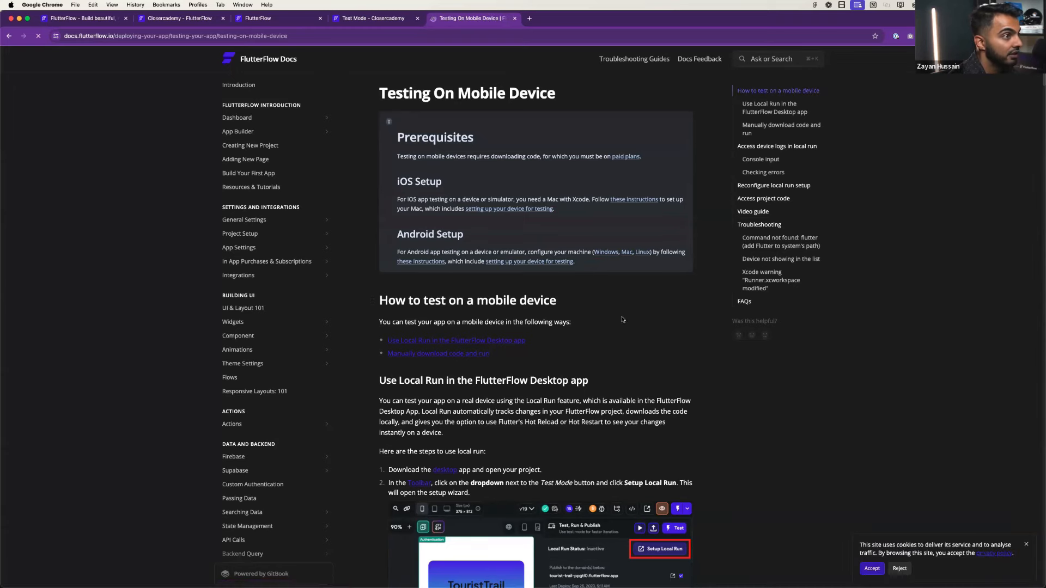
- Search the web for "flutterflow desktop app" and read the Testing On Desktop docs page's section on adding platforms
{"action": "key", "text": "super+t"}
{"action": "type", "text": "flutterflow desk"}
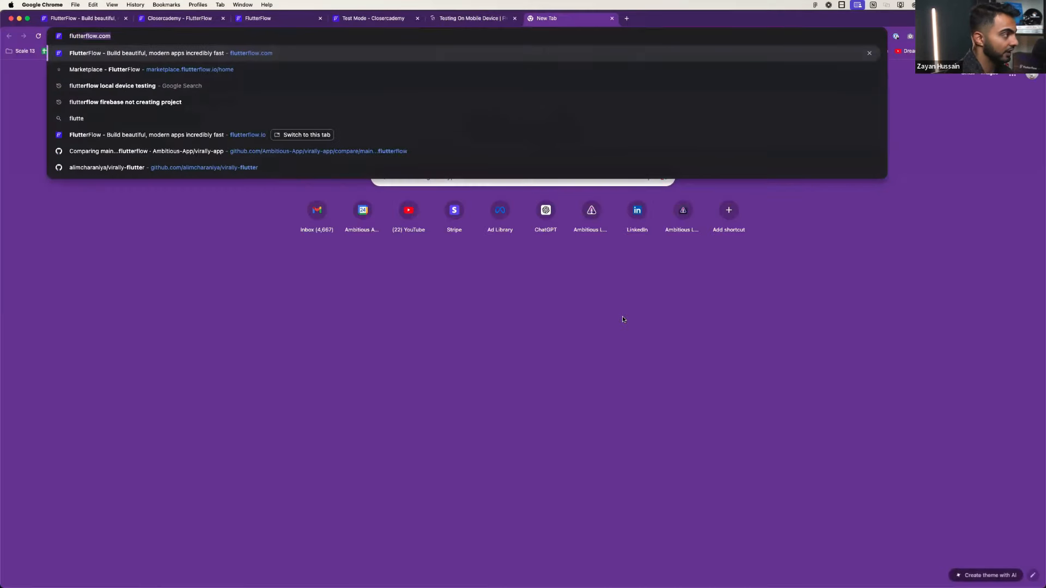
{"action": "type", "text": "top app"}
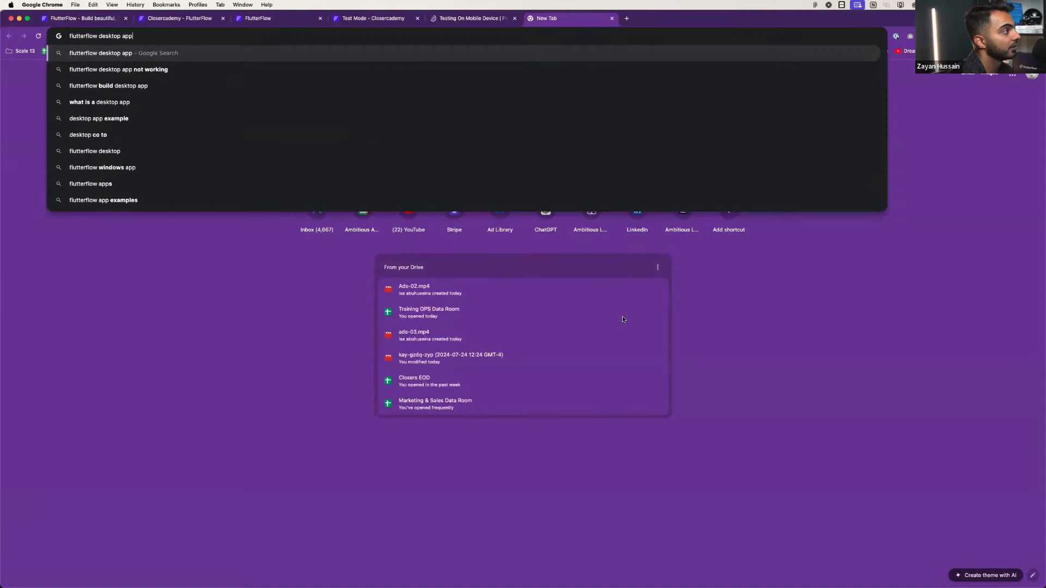
{"action": "key", "text": "Return"}
{"action": "scroll", "coordinate": [321, 485], "scroll_direction": "down", "scroll_amount": 3}
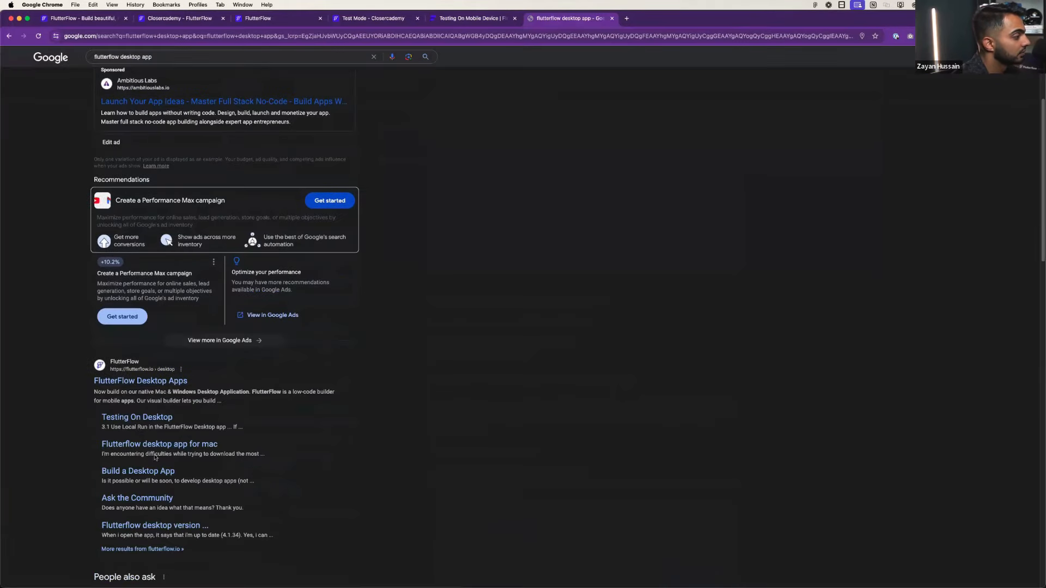
{"action": "left_click", "coordinate": [137, 417]}
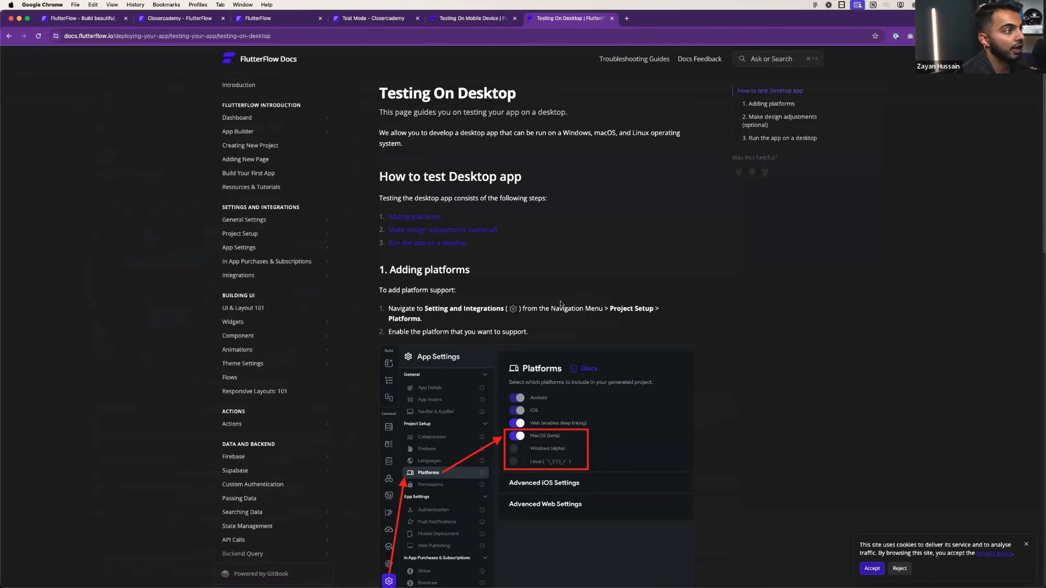
{"action": "scroll", "coordinate": [521, 291], "scroll_direction": "down", "scroll_amount": 3}
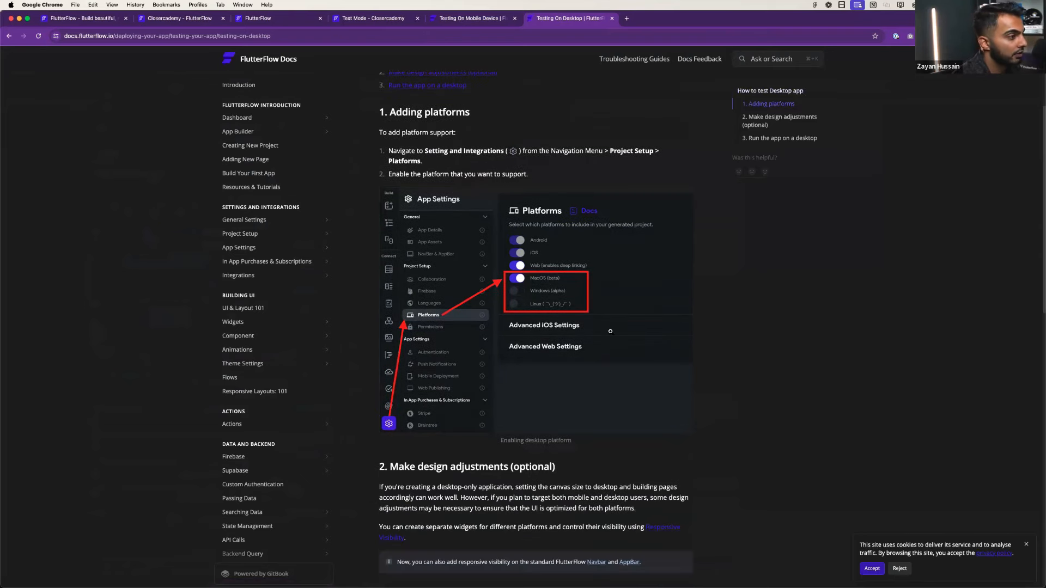
{"action": "scroll", "coordinate": [610, 332], "scroll_direction": "down", "scroll_amount": 2}
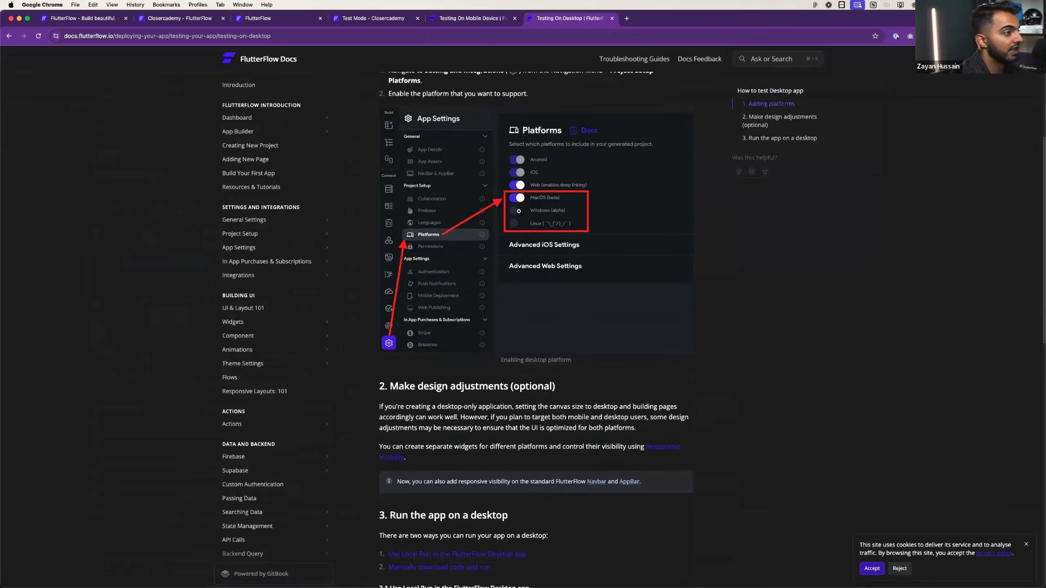
- Enable the MacOS (beta) platform in the Closercademy project's platform settings
{"action": "left_click", "coordinate": [164, 23]}
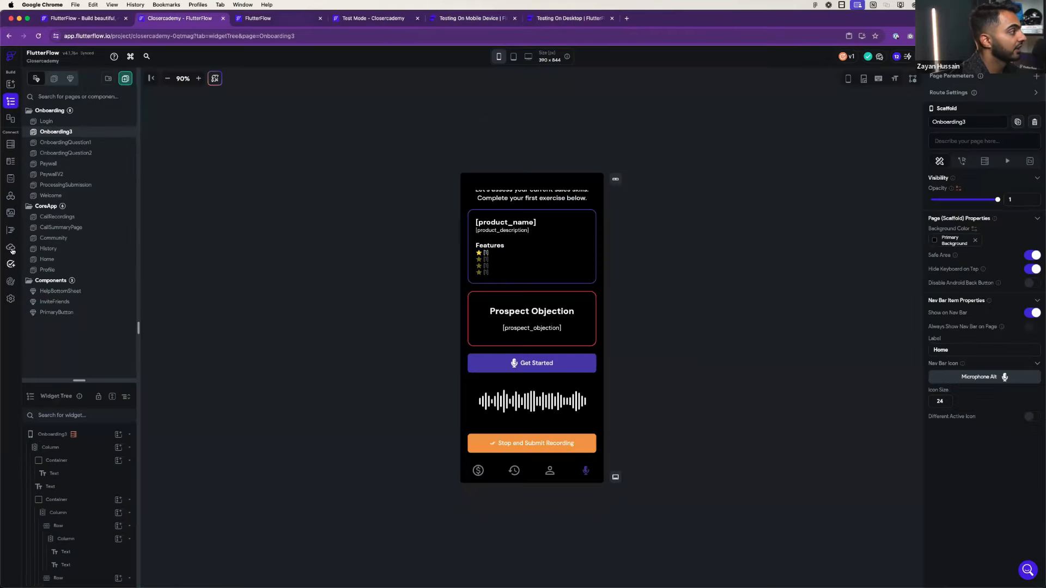
{"action": "left_click", "coordinate": [10, 298]}
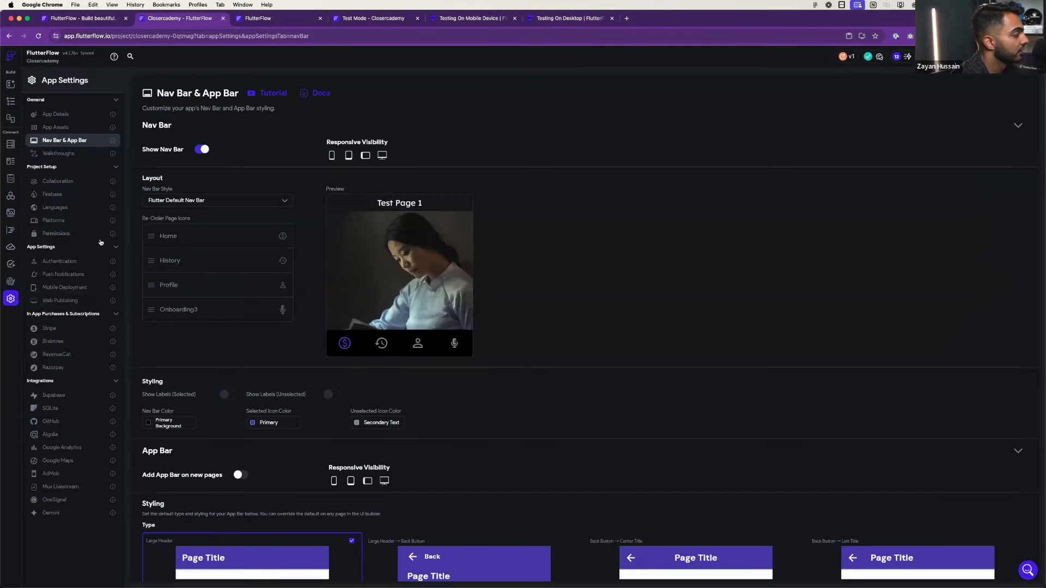
{"action": "left_click", "coordinate": [90, 220]}
{"action": "left_click", "coordinate": [151, 167]}
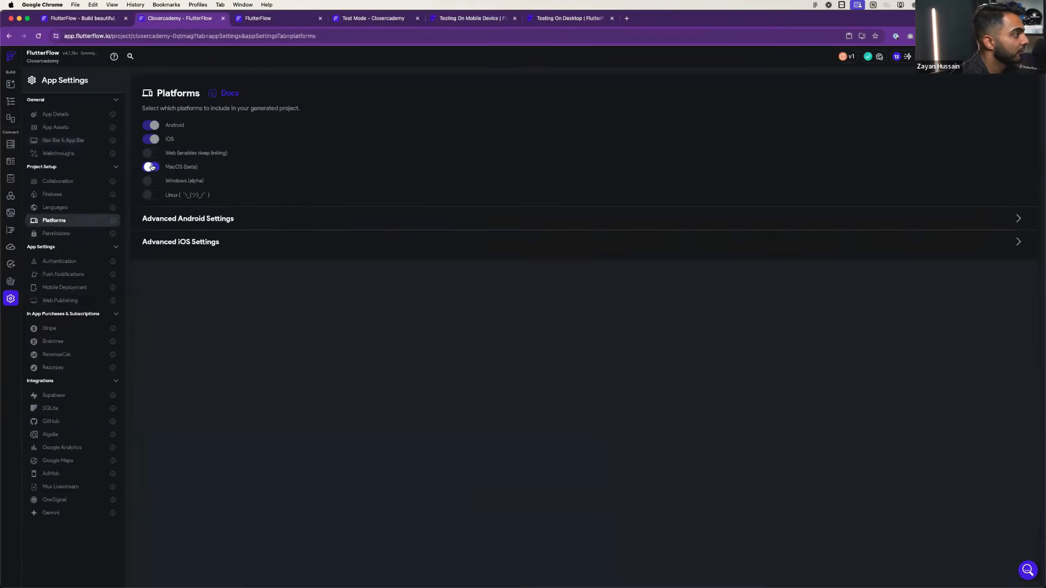
- Return to the Testing On Desktop guide, follow its Desktop App link in the Local Run section, and download the macOS version
{"action": "left_click", "coordinate": [560, 20]}
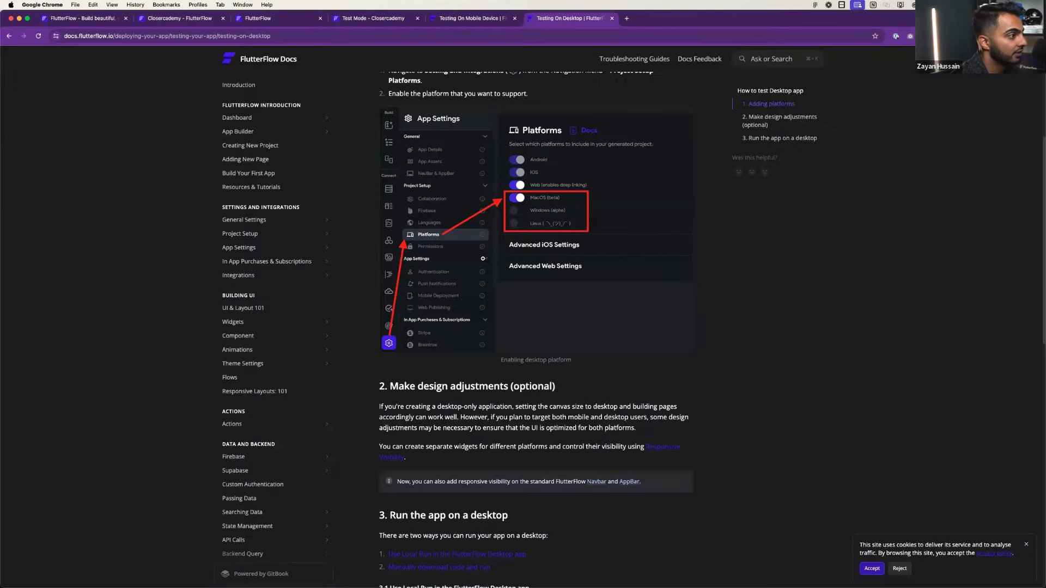
{"action": "scroll", "coordinate": [467, 251], "scroll_direction": "down", "scroll_amount": 5}
{"action": "scroll", "coordinate": [466, 252], "scroll_direction": "down", "scroll_amount": 3}
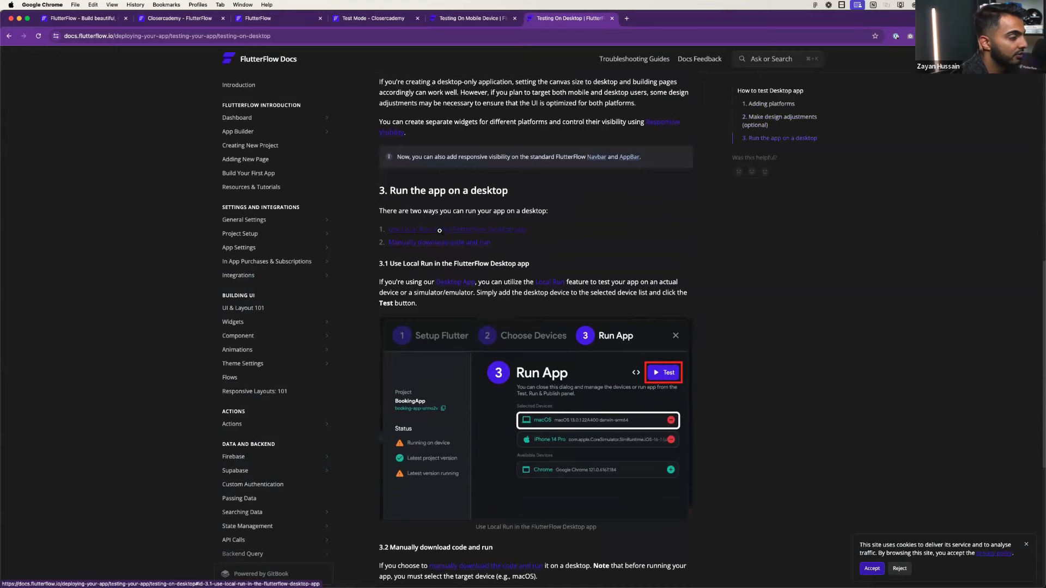
{"action": "left_click", "coordinate": [439, 230]}
{"action": "left_click", "coordinate": [452, 106]}
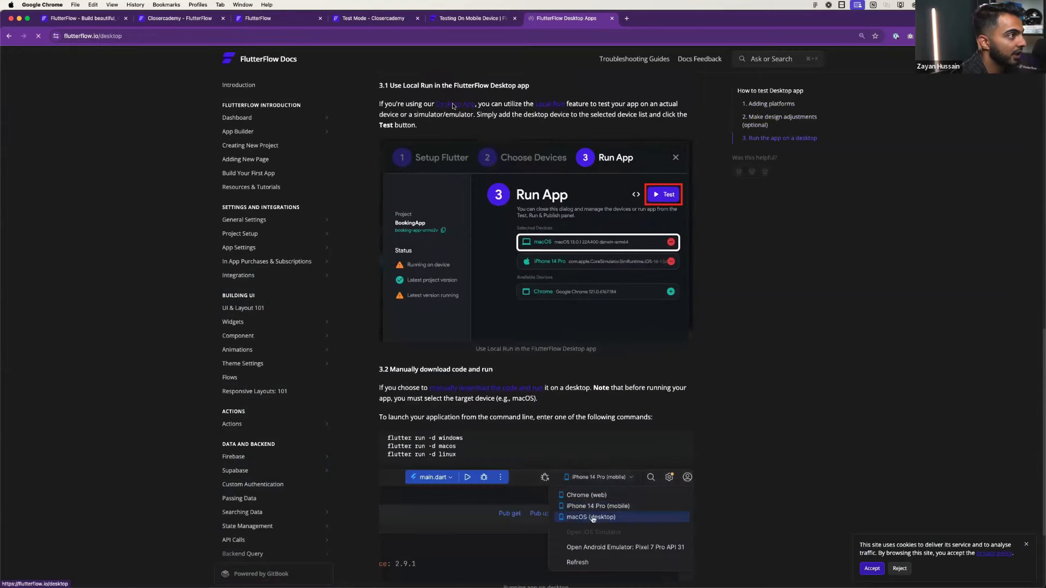
{"action": "left_click", "coordinate": [449, 420]}
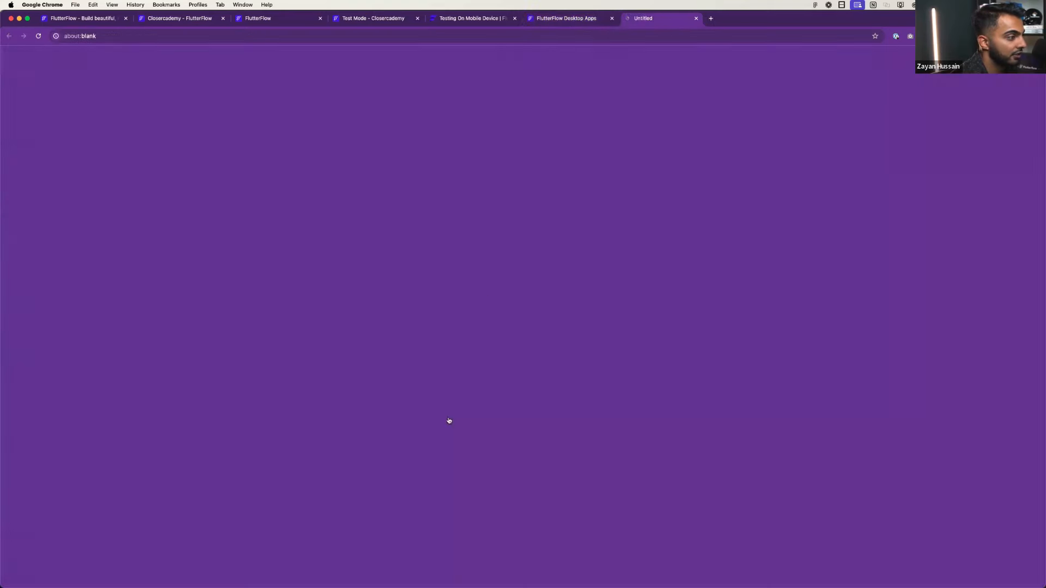
- Review the Testing On Mobile Device guide, covering the Local Run setup steps, device testing, and manual code download
{"action": "left_click", "coordinate": [471, 18]}
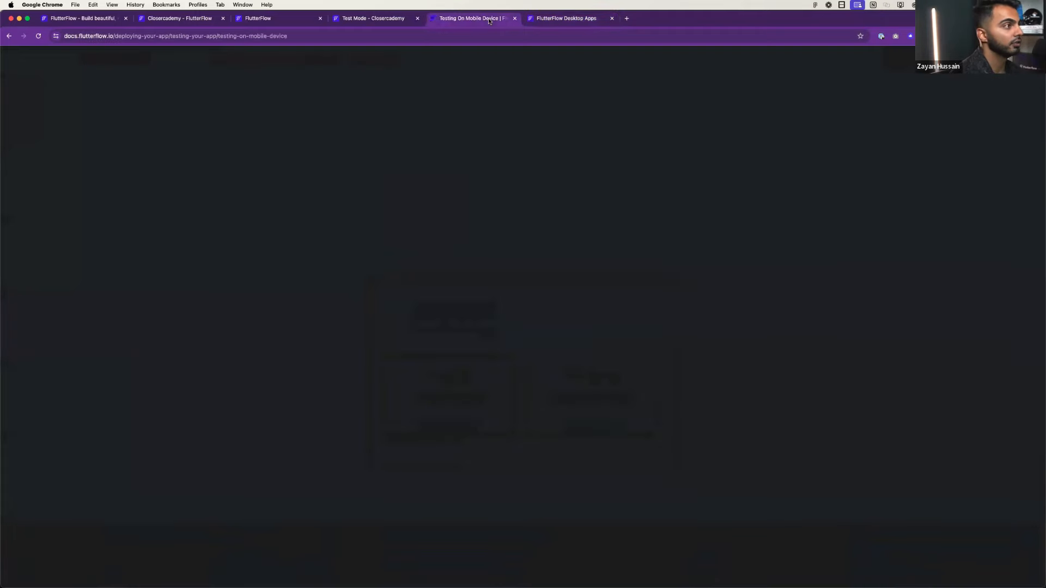
{"action": "scroll", "coordinate": [489, 314], "scroll_direction": "down", "scroll_amount": 10}
{"action": "scroll", "coordinate": [489, 317], "scroll_direction": "down", "scroll_amount": 5}
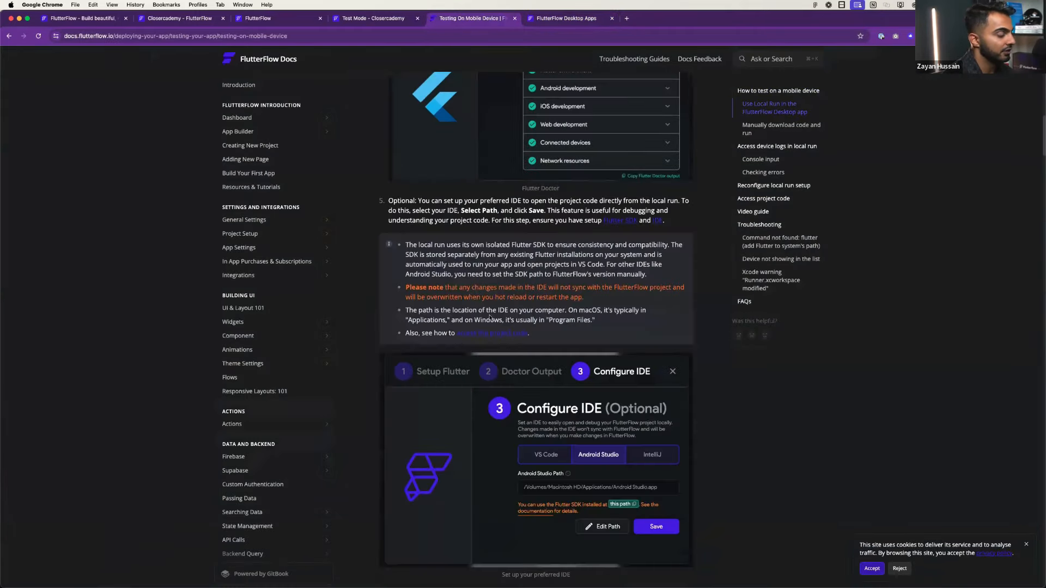
{"action": "scroll", "coordinate": [485, 311], "scroll_direction": "up", "scroll_amount": 10}
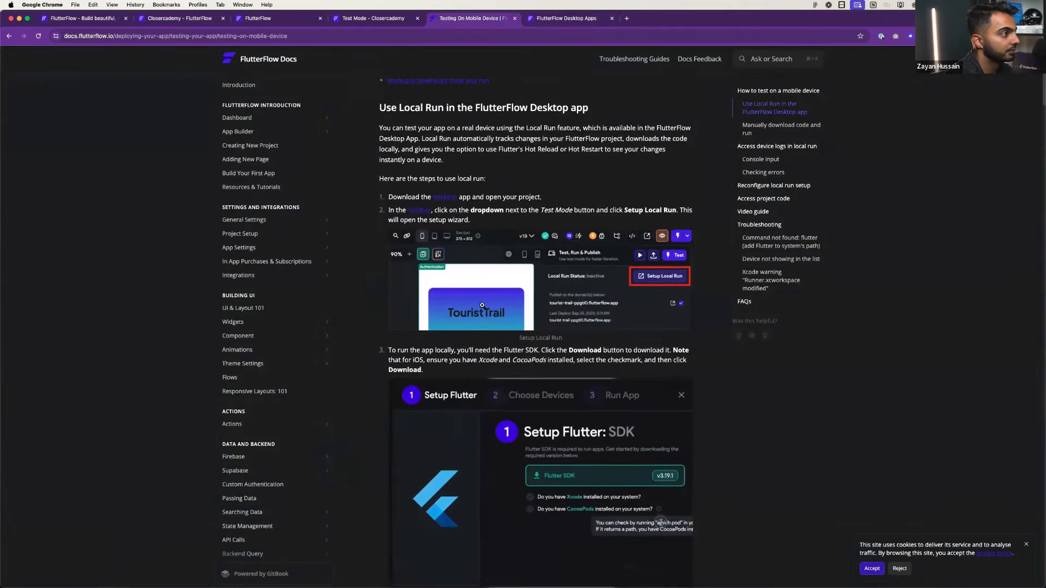
{"action": "scroll", "coordinate": [480, 307], "scroll_direction": "down", "scroll_amount": 2}
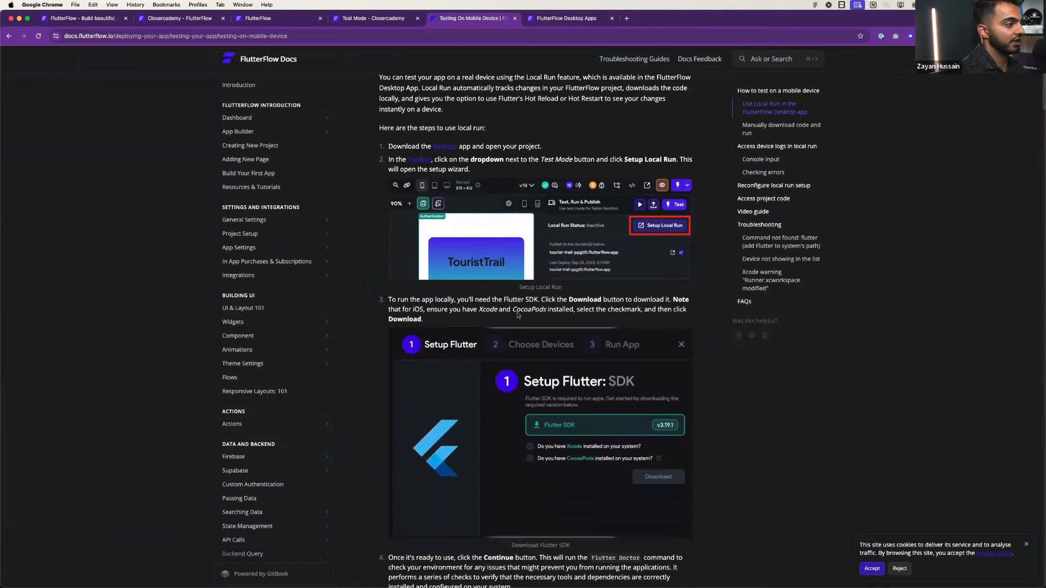
{"action": "scroll", "coordinate": [543, 330], "scroll_direction": "down", "scroll_amount": 8}
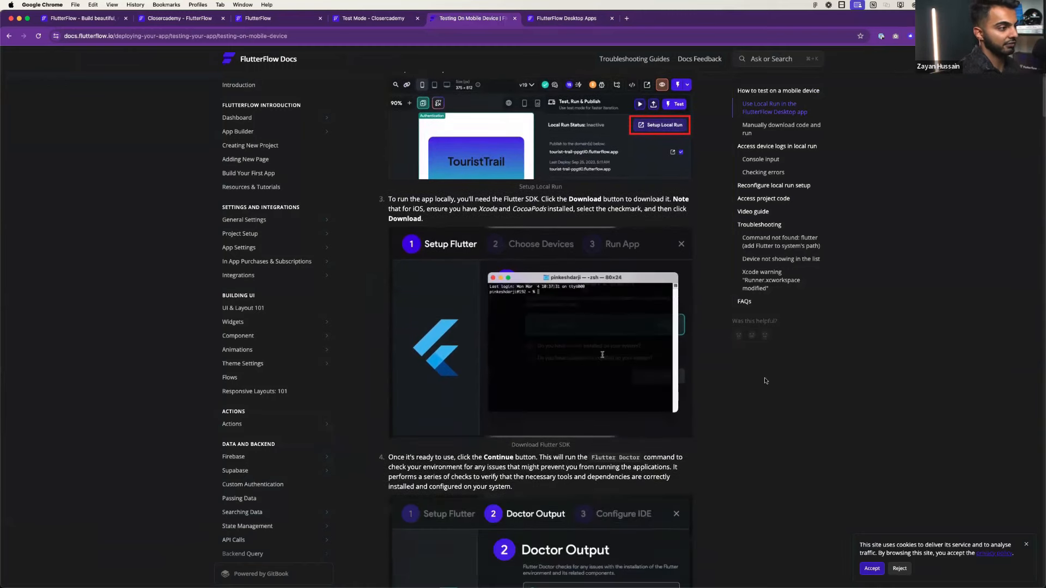
{"action": "scroll", "coordinate": [751, 380], "scroll_direction": "down", "scroll_amount": 5}
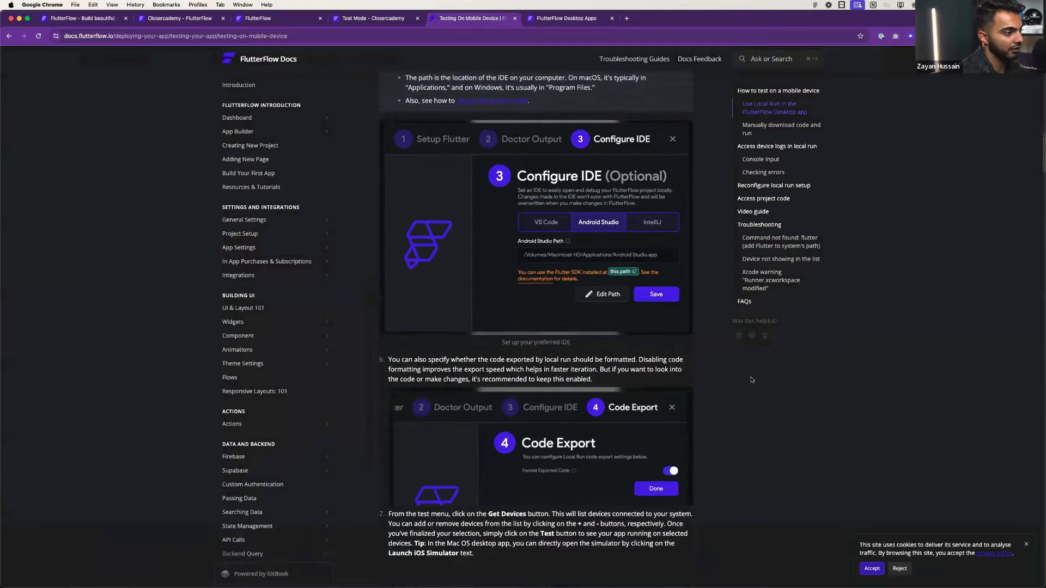
{"action": "scroll", "coordinate": [726, 352], "scroll_direction": "up", "scroll_amount": 1}
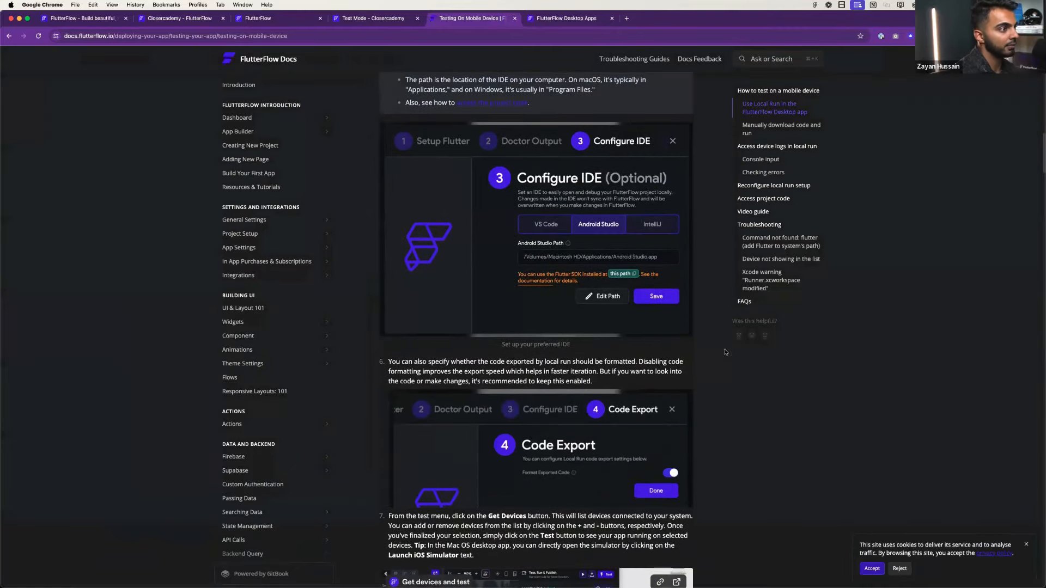
{"action": "scroll", "coordinate": [569, 200], "scroll_direction": "down", "scroll_amount": 6}
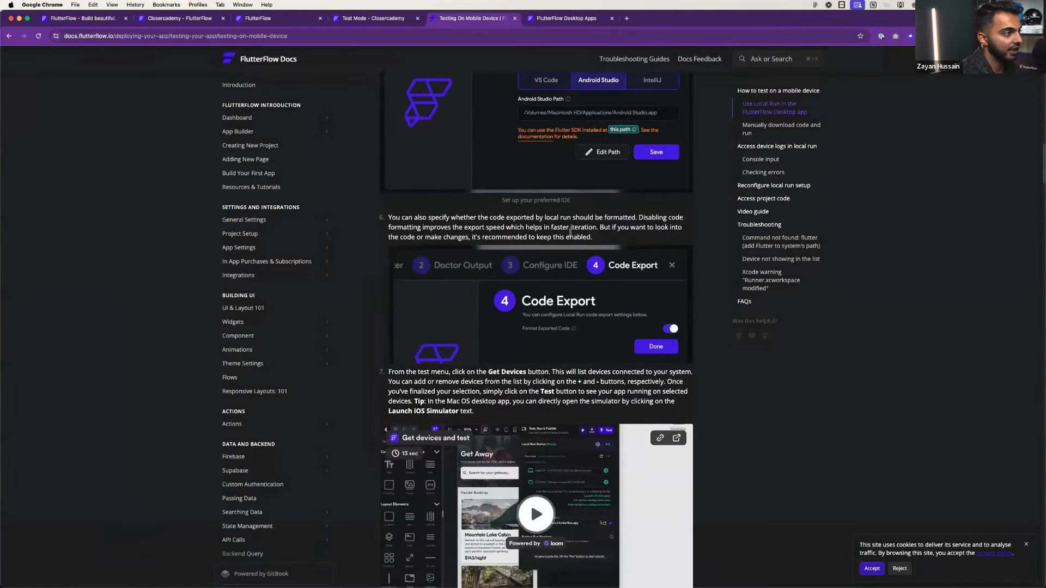
{"action": "scroll", "coordinate": [573, 238], "scroll_direction": "up", "scroll_amount": 2}
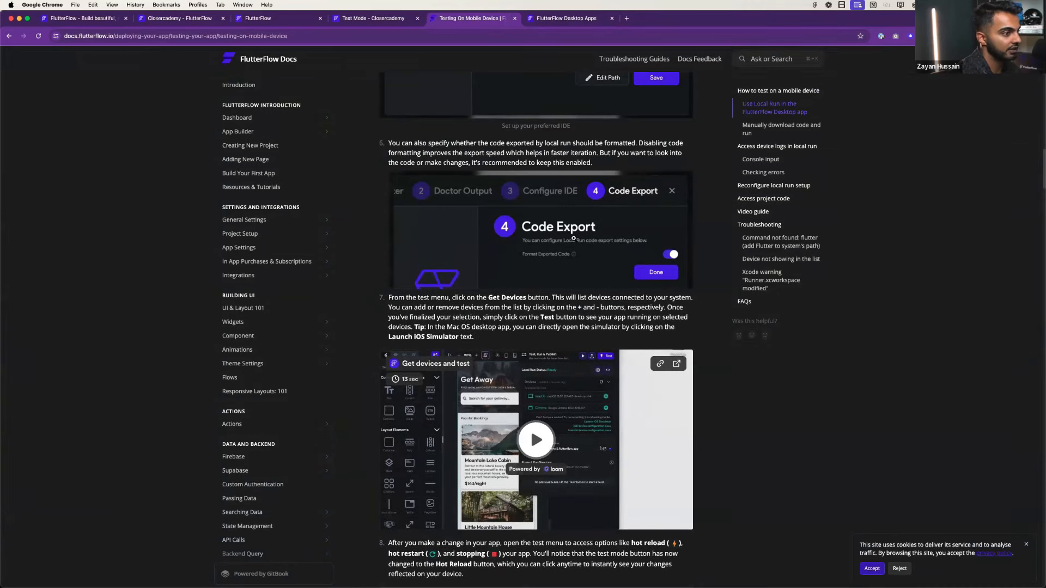
{"action": "scroll", "coordinate": [573, 238], "scroll_direction": "down", "scroll_amount": 8}
{"action": "scroll", "coordinate": [573, 238], "scroll_direction": "down", "scroll_amount": 11}
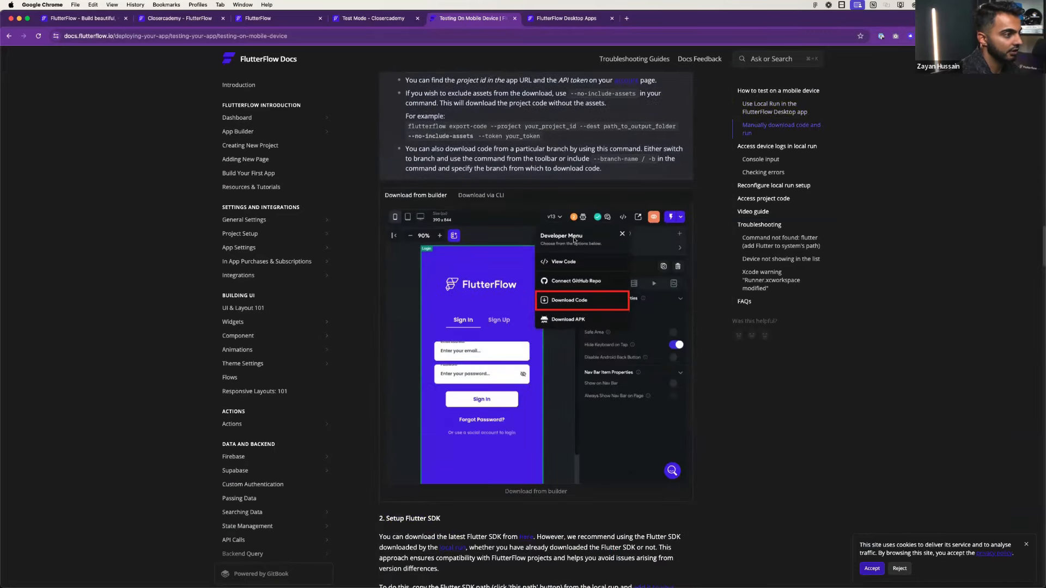
{"action": "scroll", "coordinate": [573, 238], "scroll_direction": "up", "scroll_amount": 20}
{"action": "scroll", "coordinate": [562, 246], "scroll_direction": "down", "scroll_amount": 16}
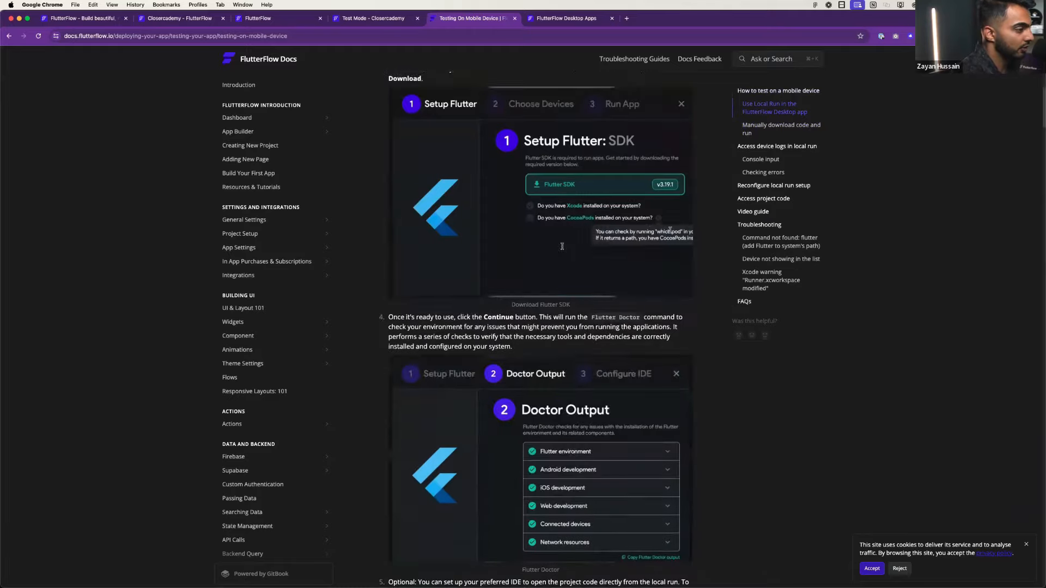
{"action": "scroll", "coordinate": [559, 253], "scroll_direction": "down", "scroll_amount": 3}
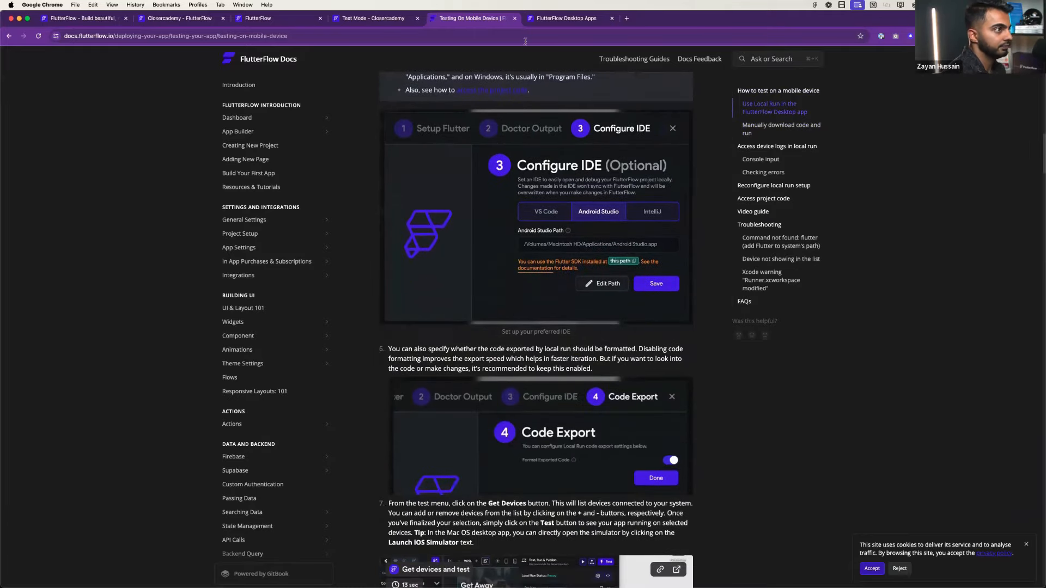
- Return to the FlutterFlow Desktop Apps page and open the downloaded desktop app file from the browser's recent downloads
{"action": "left_click", "coordinate": [564, 19]}
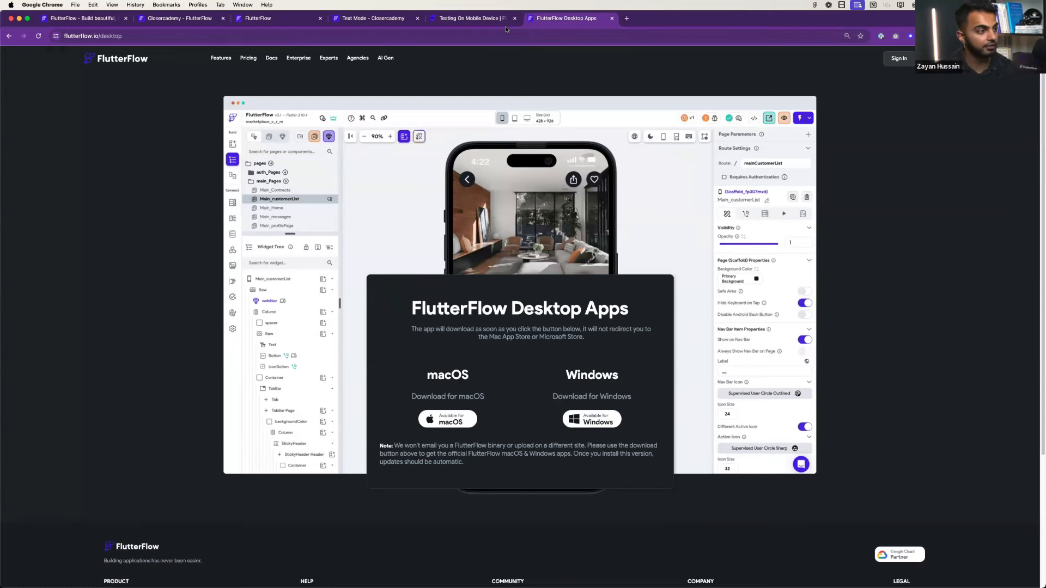
{"action": "left_click", "coordinate": [991, 35]}
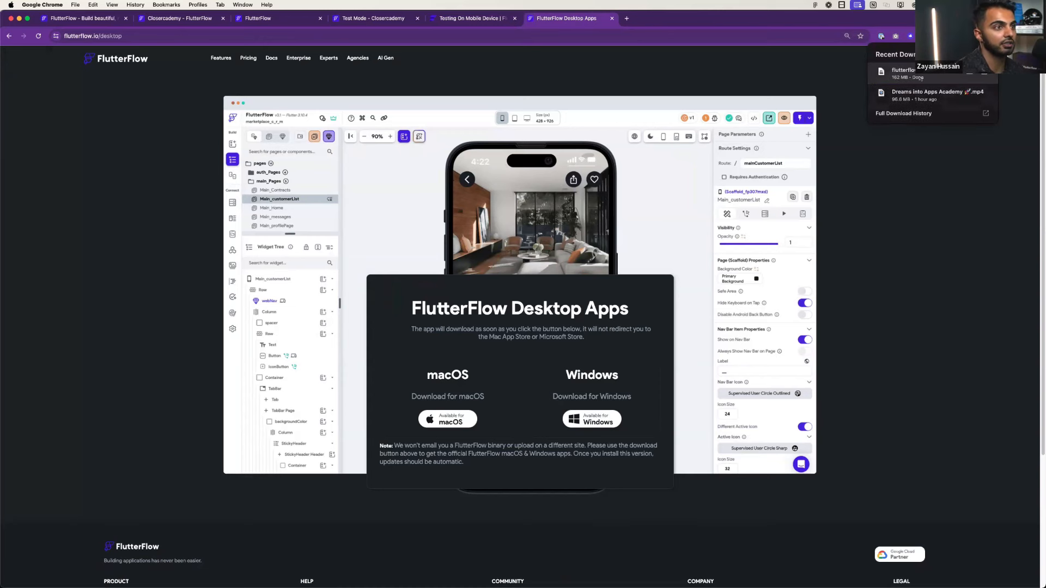
{"action": "left_click", "coordinate": [967, 75]}
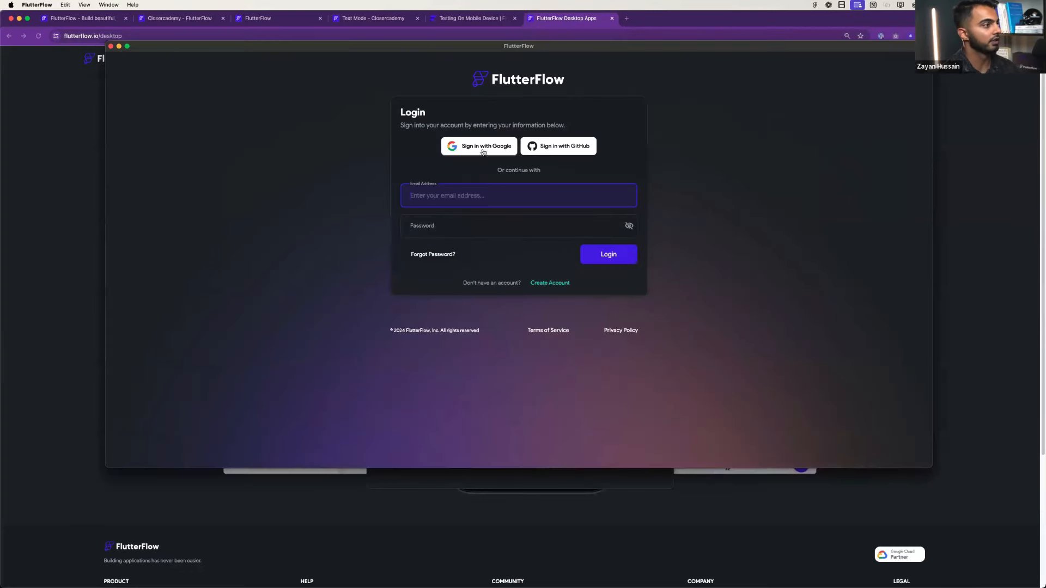
- Sign in to the FlutterFlow desktop app with the work Google account and grant the additional access it requests
{"action": "left_click", "coordinate": [484, 152]}
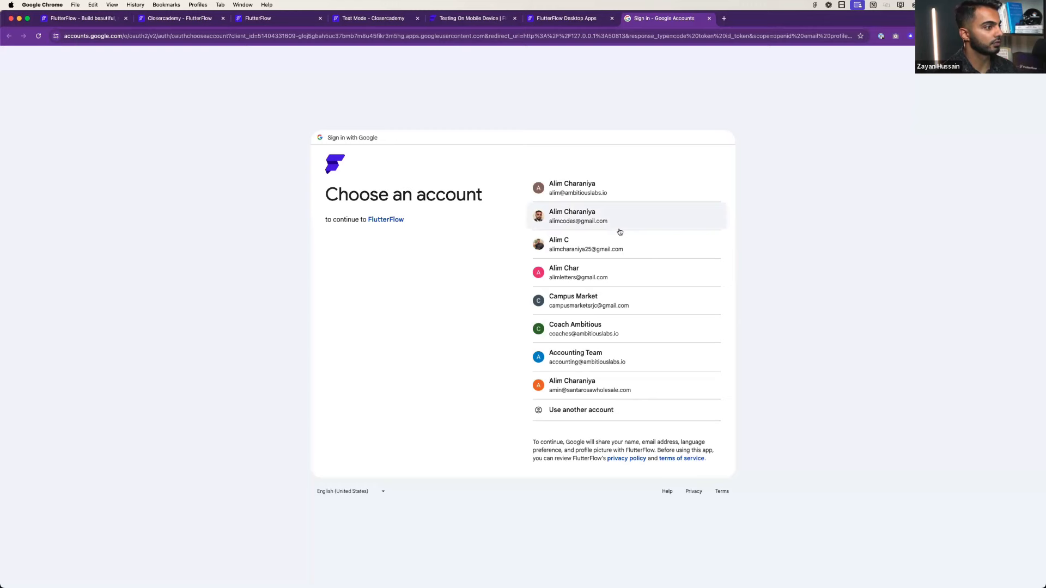
{"action": "left_click", "coordinate": [609, 191]}
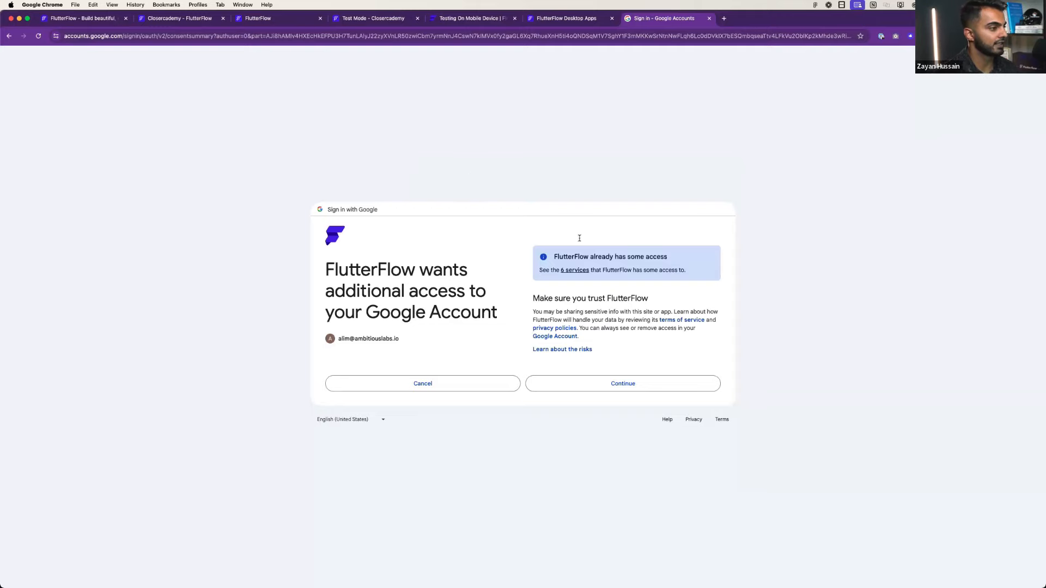
{"action": "left_click", "coordinate": [602, 382]}
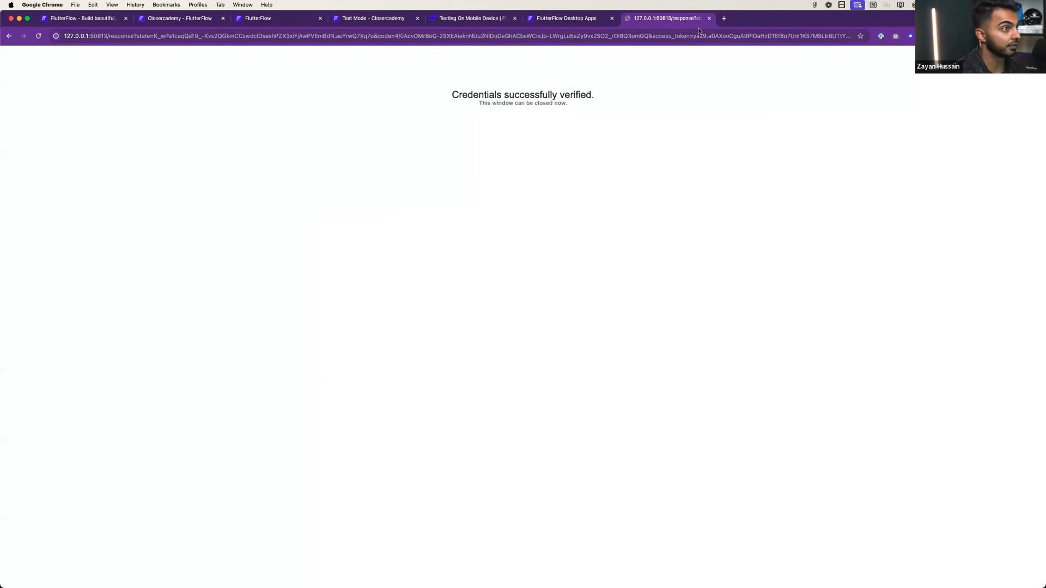
- Open lottiefiles.com in a new browser tab and search its animations for "audio waveform"
{"action": "left_click", "coordinate": [724, 19]}
{"action": "type", "text": "lottiefiles.com"}
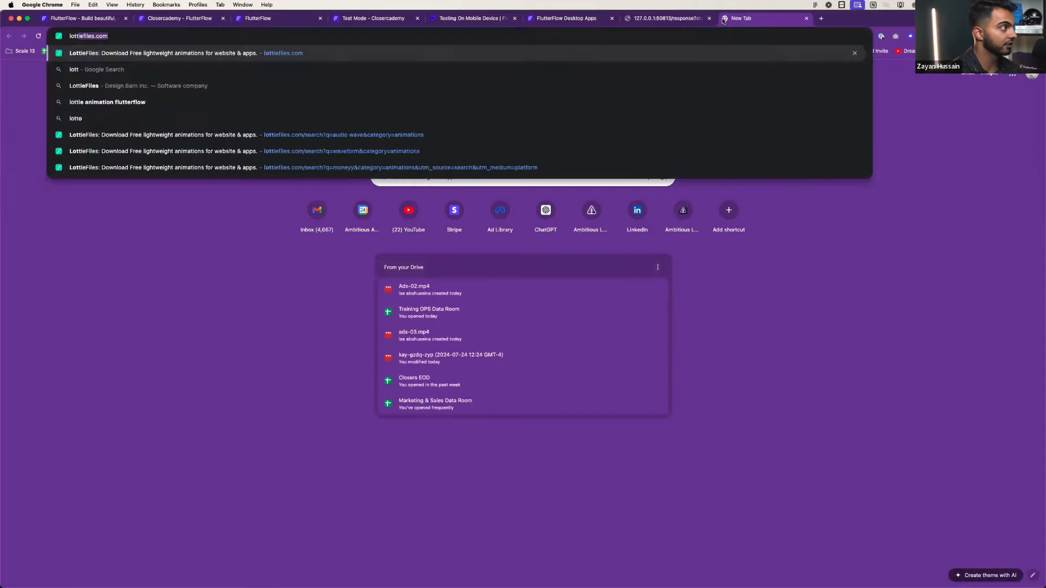
{"action": "key", "text": "Return"}
{"action": "mouse_move", "coordinate": [369, 71]}
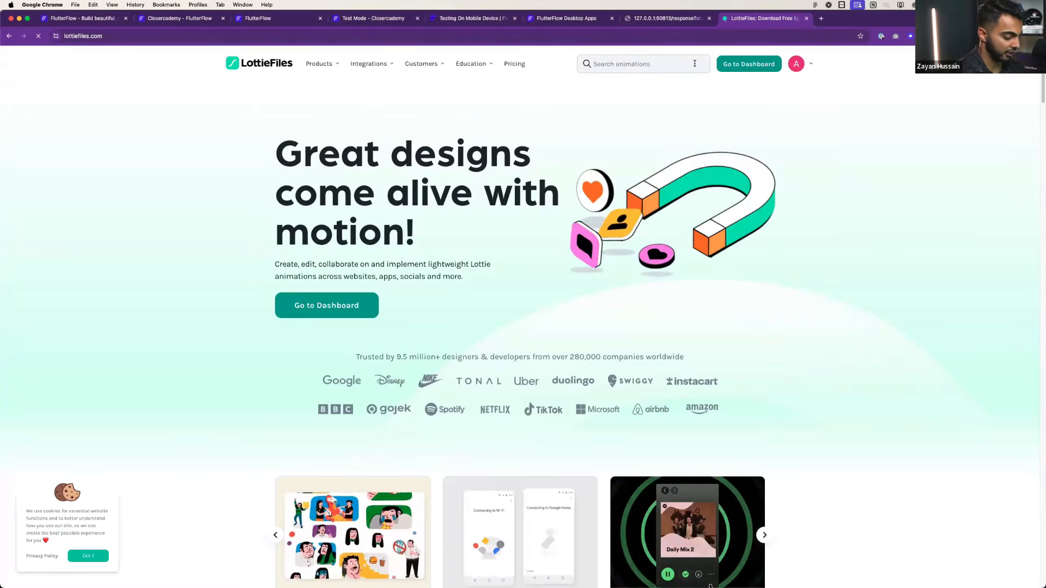
{"action": "left_click", "coordinate": [695, 64]}
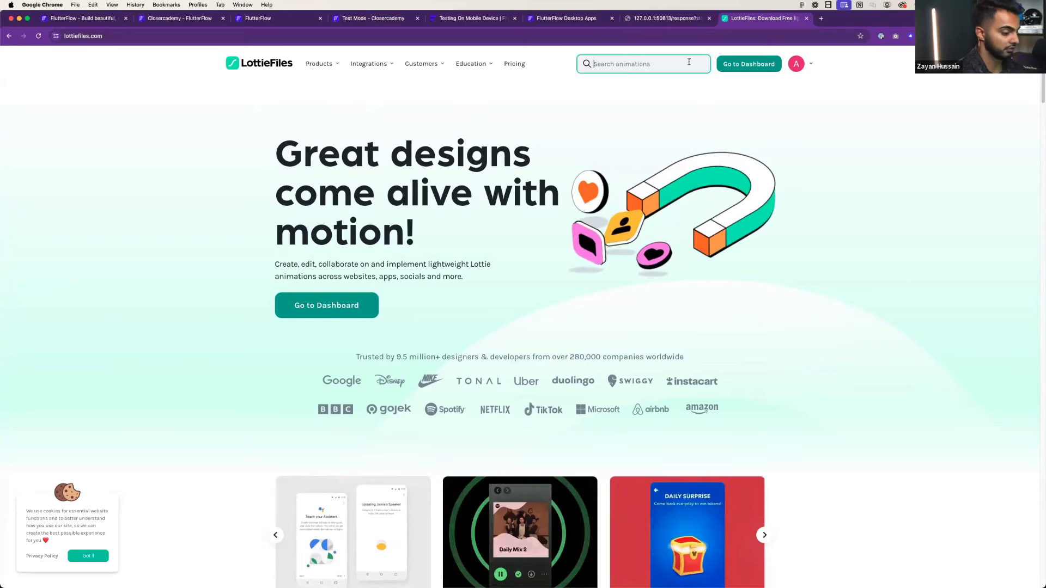
{"action": "type", "text": "audio waveform"}
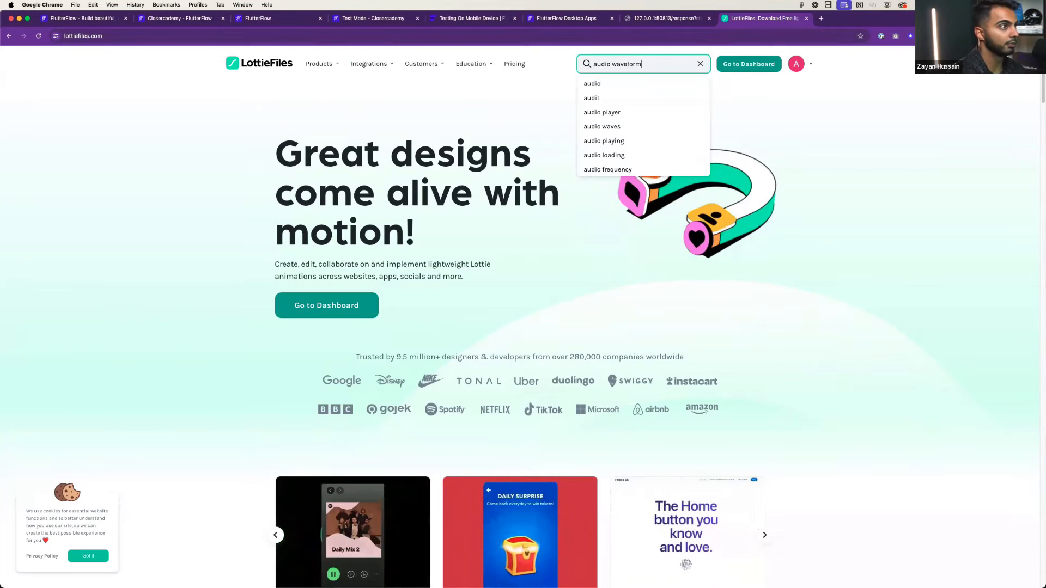
{"action": "key", "text": "Return"}
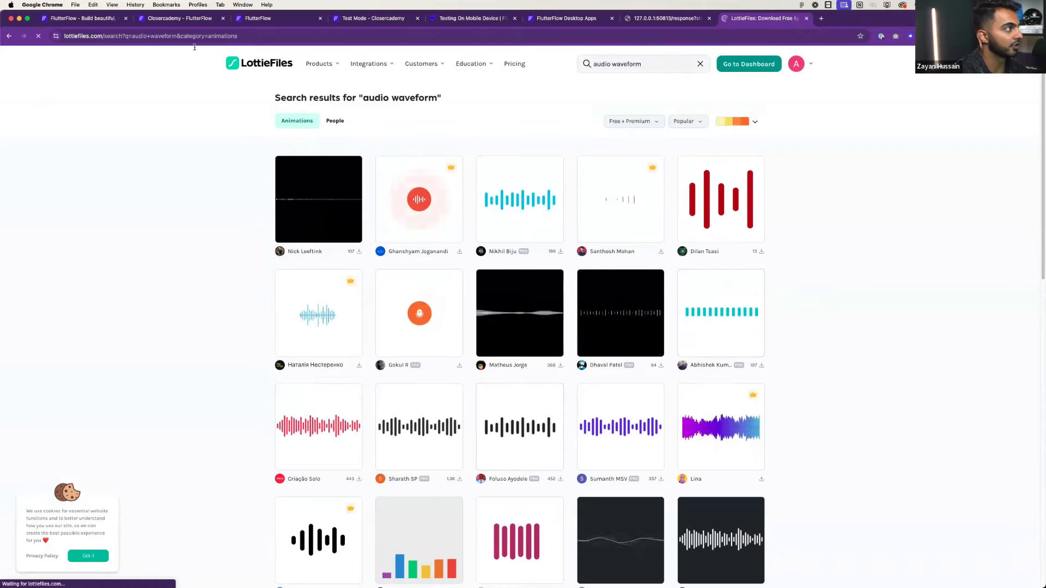
- Inspect the waveform Lottie animation on the Onboarding3 page of the browser's Closercademy project, and return to the LottieFiles search results
{"action": "left_click", "coordinate": [166, 18]}
{"action": "left_click", "coordinate": [11, 84]}
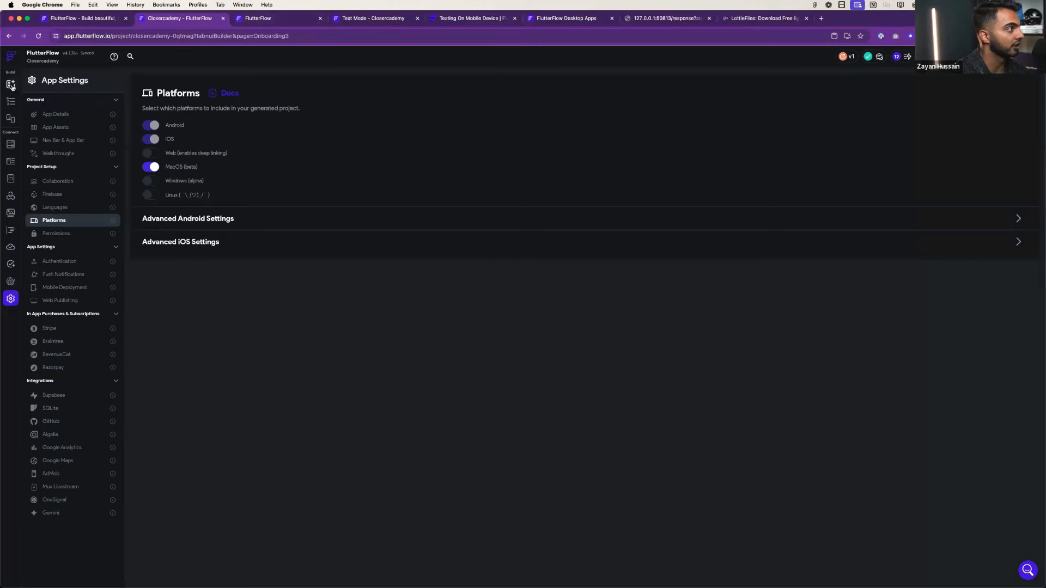
{"action": "left_click", "coordinate": [532, 402]}
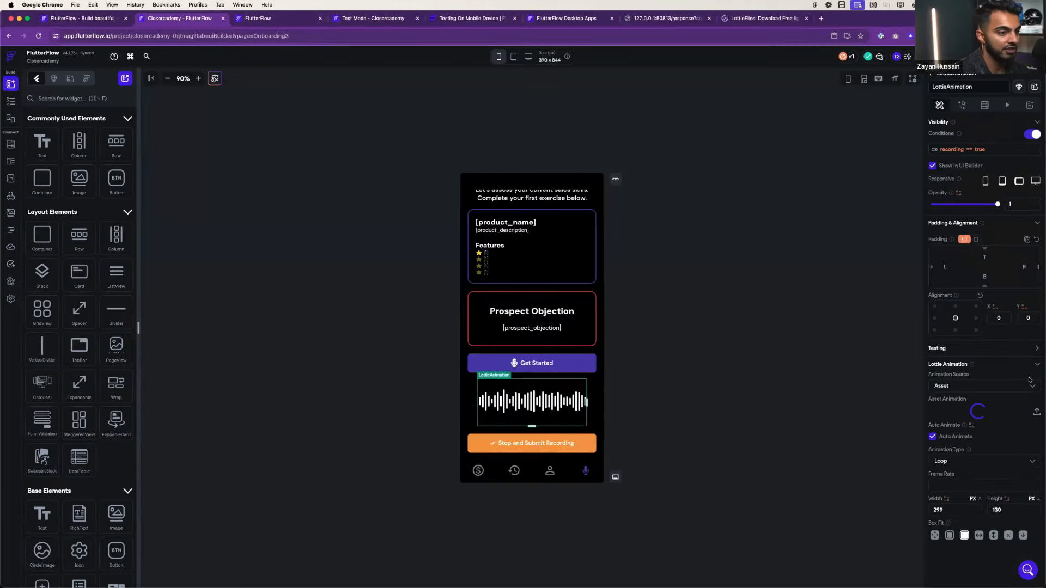
{"action": "left_click", "coordinate": [672, 331]}
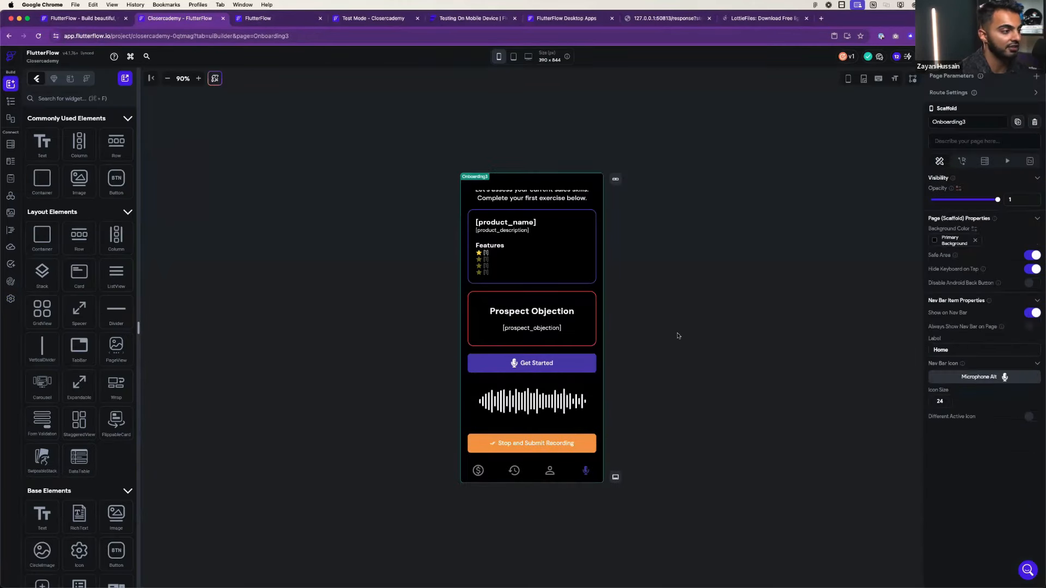
{"action": "left_click", "coordinate": [763, 19]}
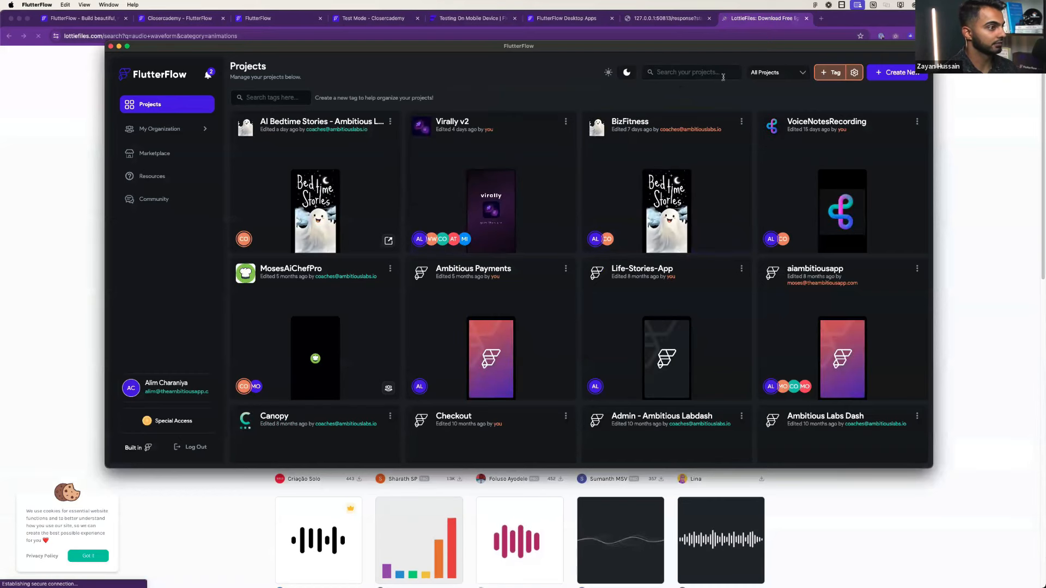
- In the FlutterFlow desktop app, search the projects for "closer", clear the search, and log out of the current account
{"action": "left_click", "coordinate": [715, 74]}
{"action": "type", "text": "closer"}
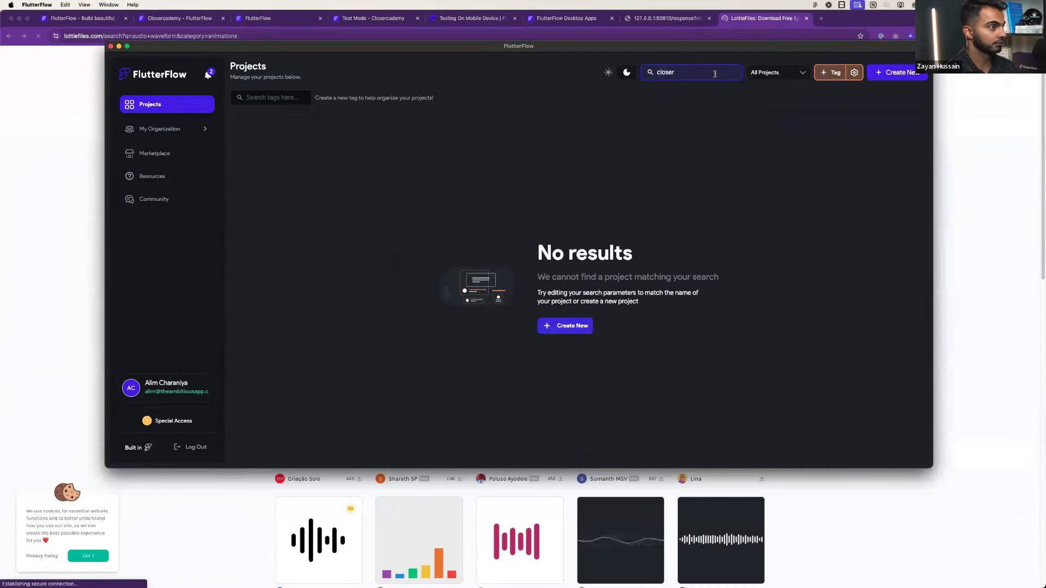
{"action": "key", "text": "super+BackSpace"}
{"action": "left_click", "coordinate": [191, 447]}
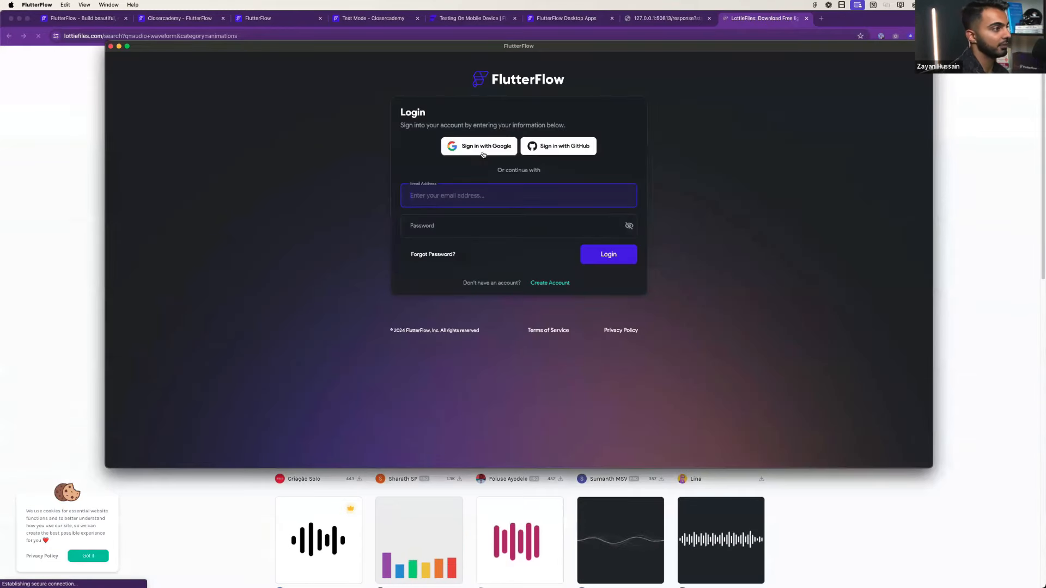
- Sign in to the FlutterFlow desktop app with the coaching team's Google account, close the browser verification tab, and return to the app
{"action": "left_click", "coordinate": [482, 153]}
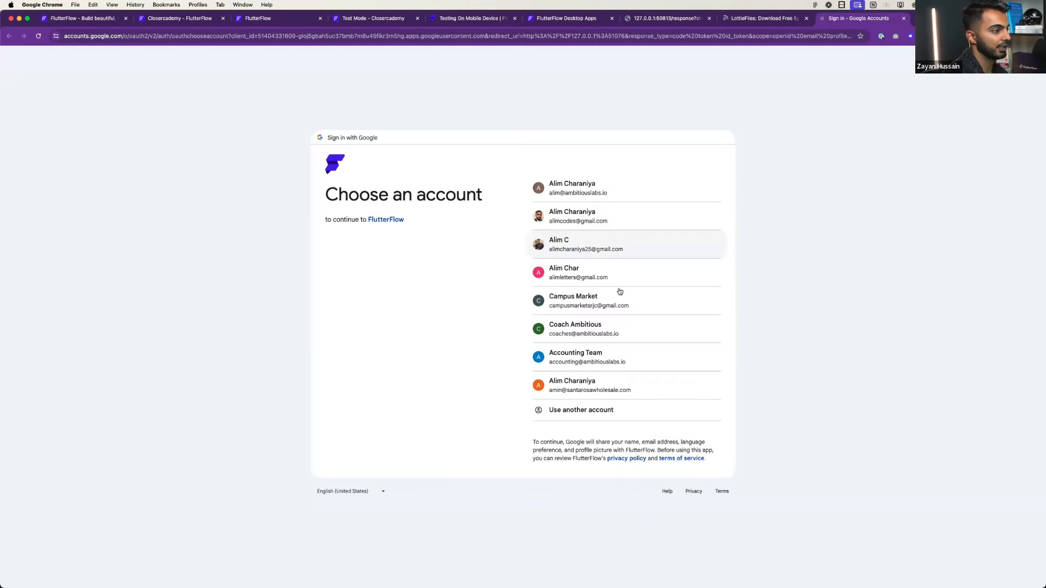
{"action": "left_click", "coordinate": [612, 328]}
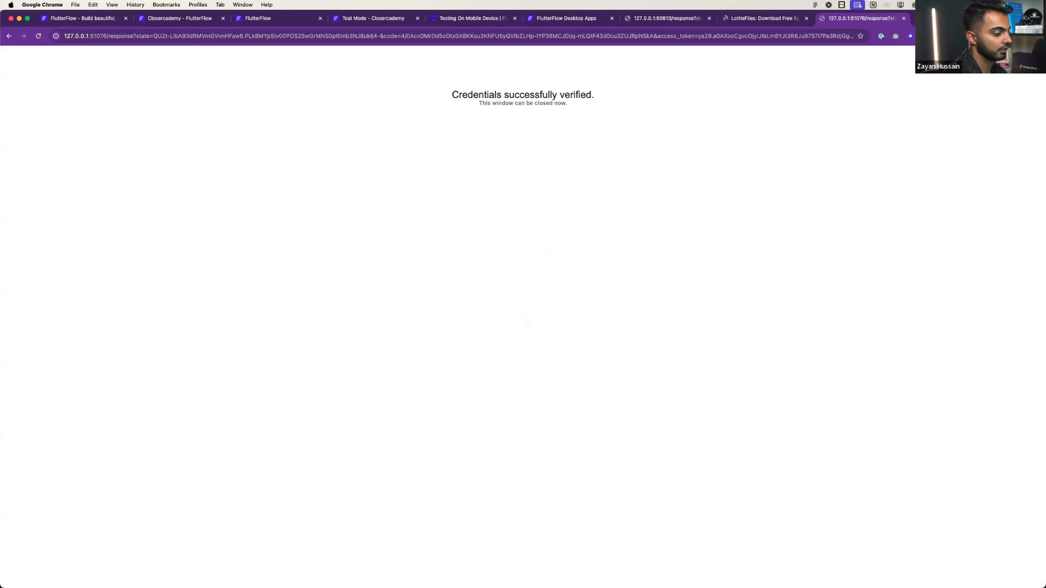
{"action": "key", "text": "super+w"}
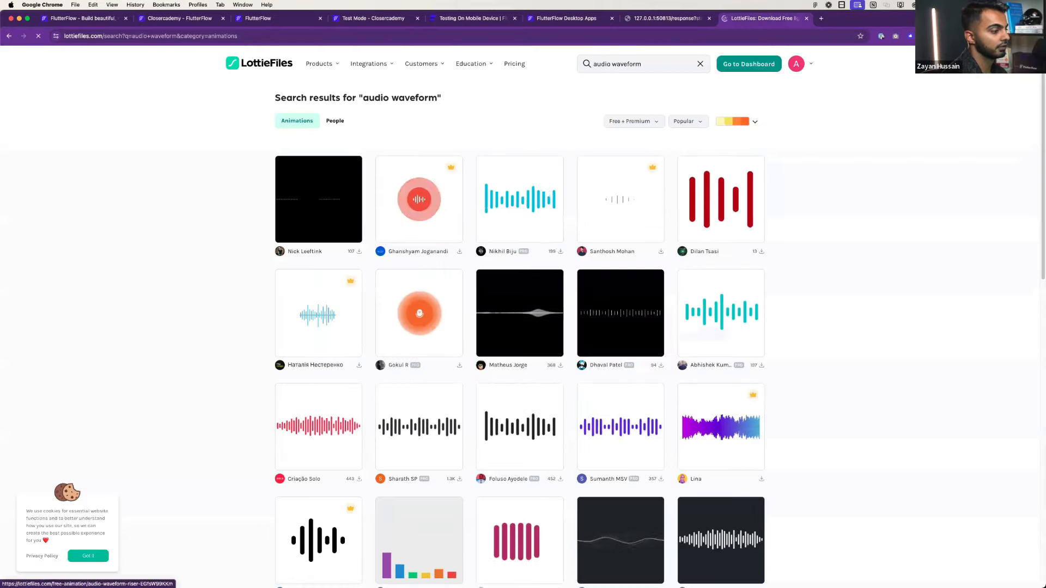
{"action": "key", "text": "super+Tab"}
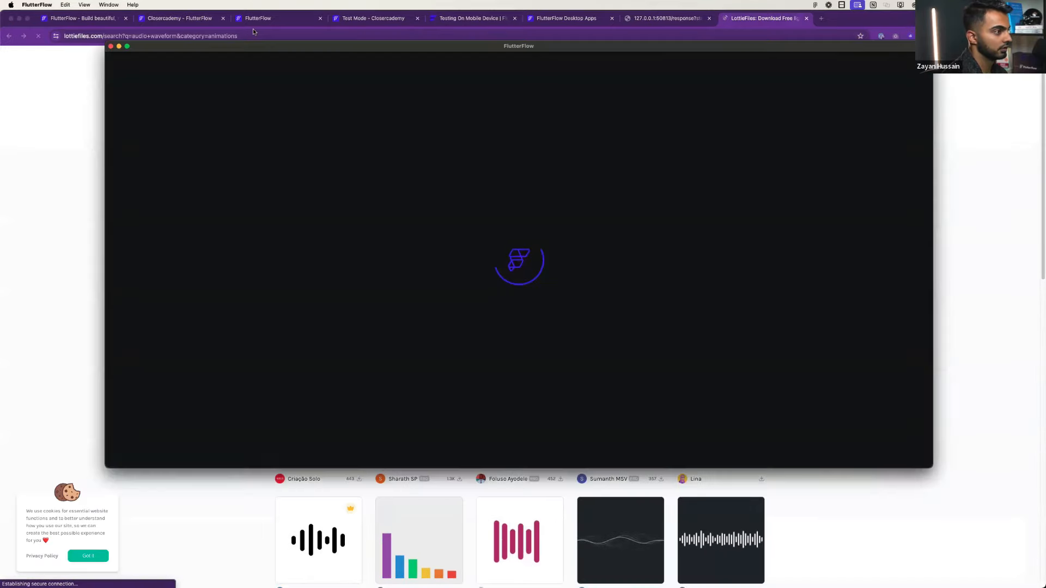
- Search the projects for "closer", open the Closercademy project, and enlarge and reposition the desktop app window
{"action": "type", "text": "closer"}
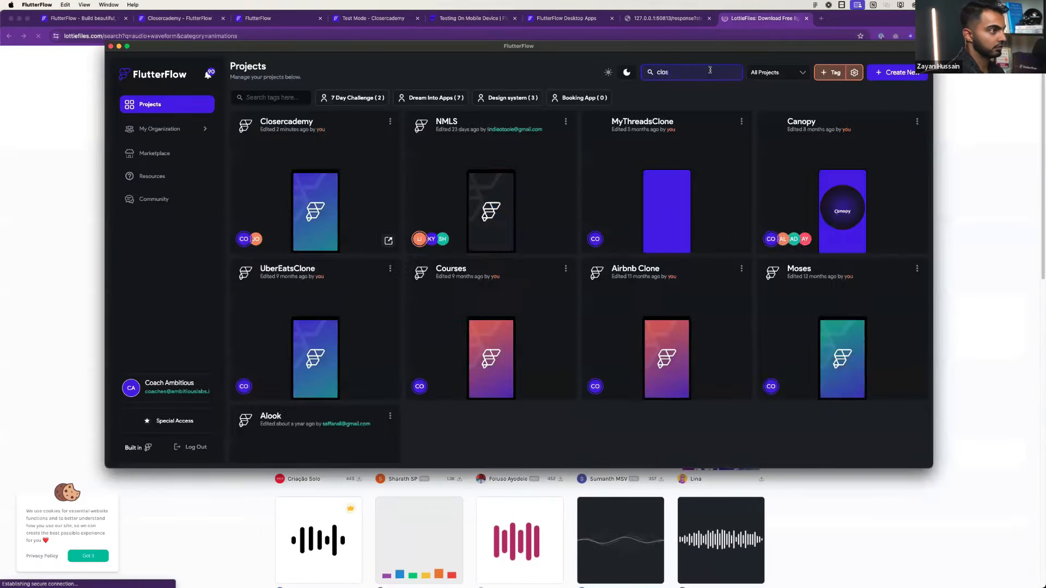
{"action": "left_click", "coordinate": [382, 158]}
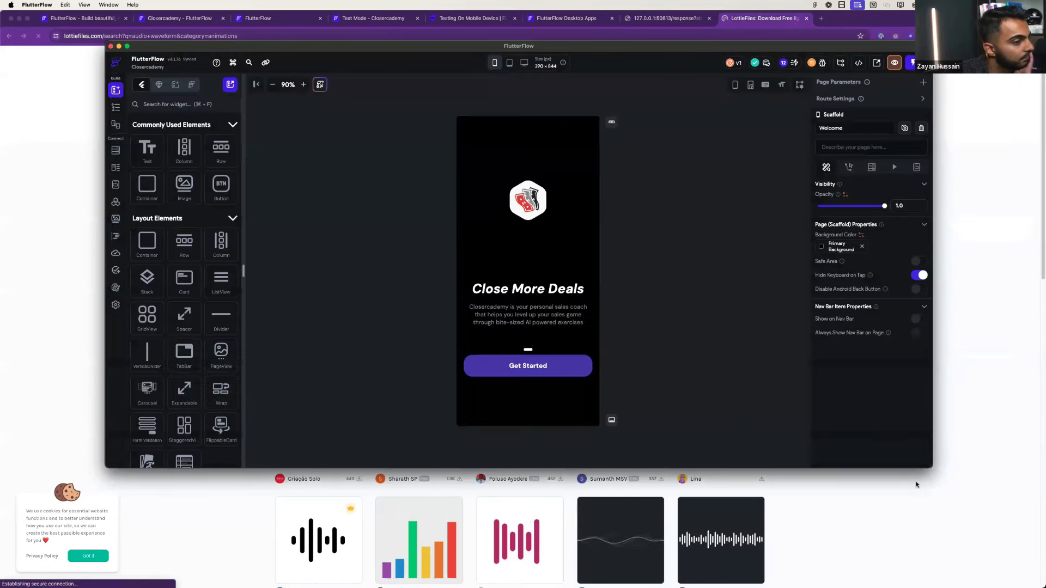
{"action": "left_click_drag", "start_coordinate": [932, 468], "coordinate": [987, 527]}
{"action": "left_click_drag", "start_coordinate": [193, 49], "coordinate": [174, 40]}
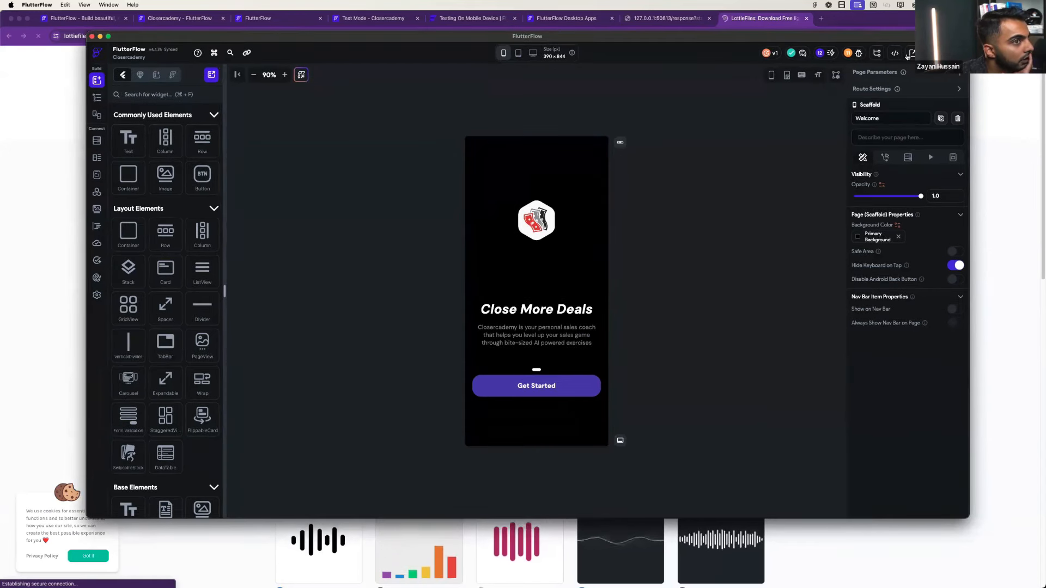
- Start the Local Run setup, confirm that Xcode and CocoaPods are installed, and download Flutter SDK v3.22.2
{"action": "left_click", "coordinate": [876, 53]}
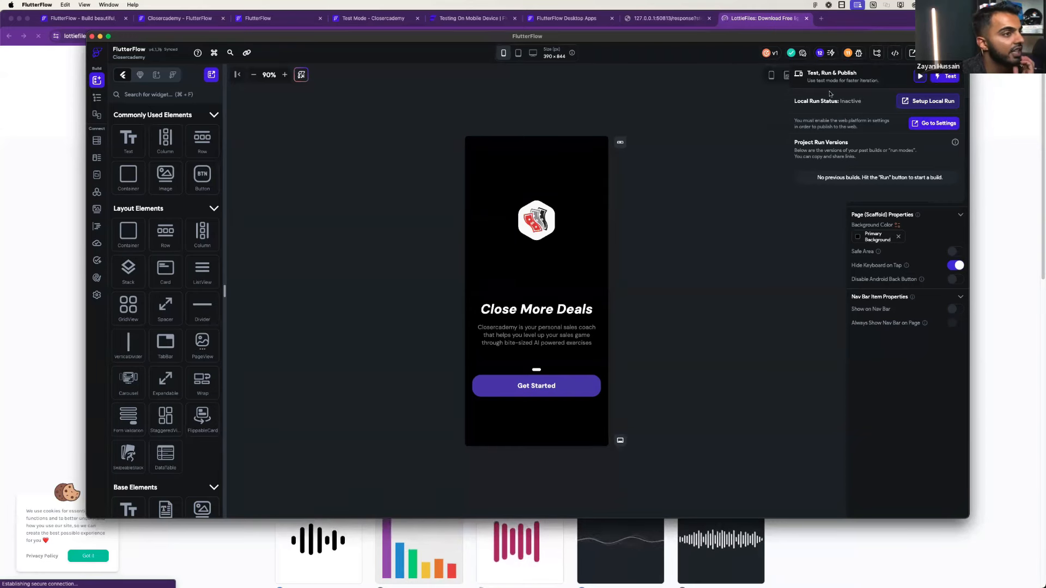
{"action": "left_click", "coordinate": [917, 102]}
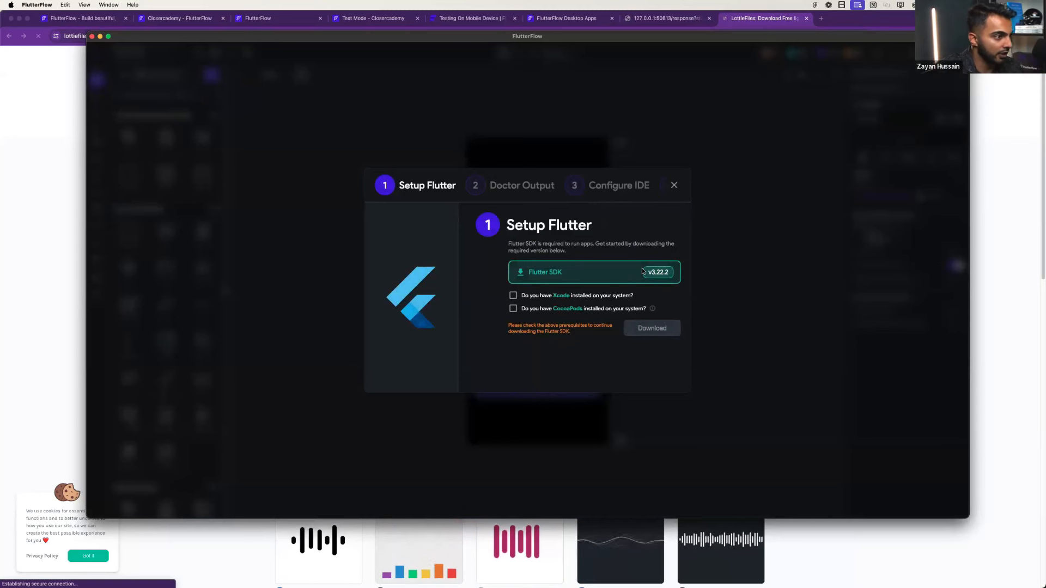
{"action": "left_click", "coordinate": [513, 296]}
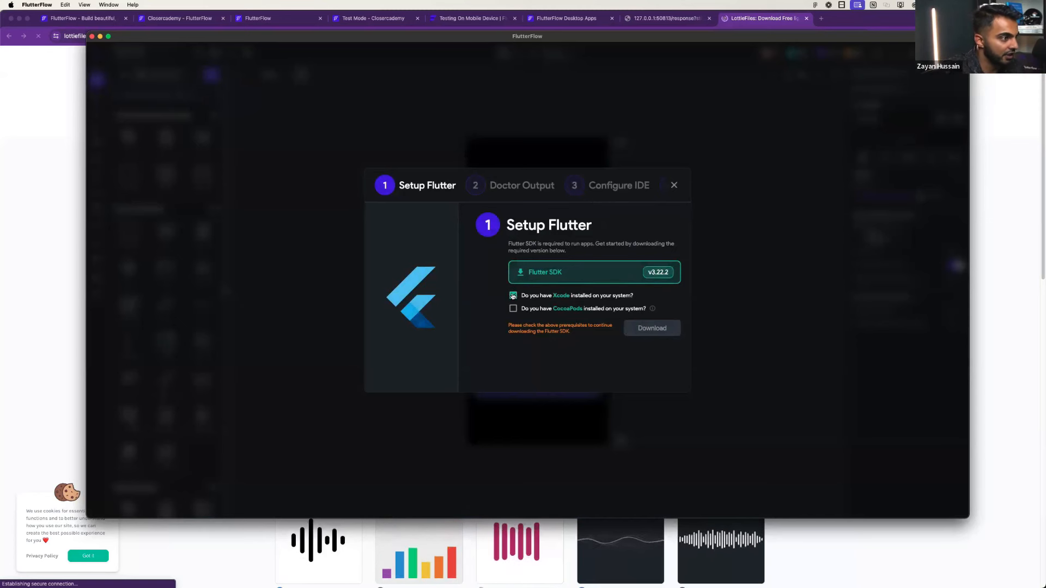
{"action": "left_click", "coordinate": [513, 309]}
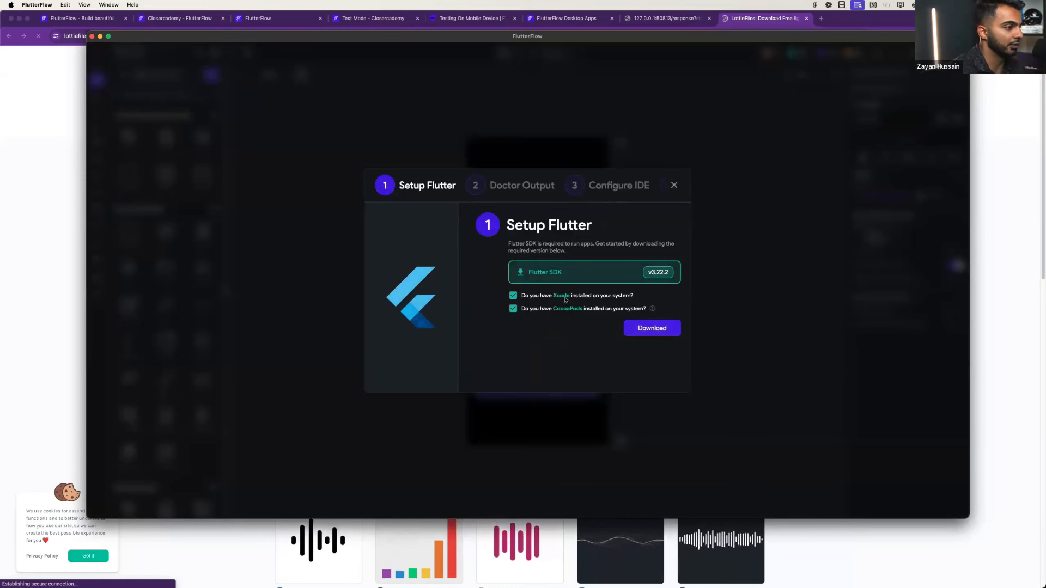
{"action": "left_click", "coordinate": [627, 327]}
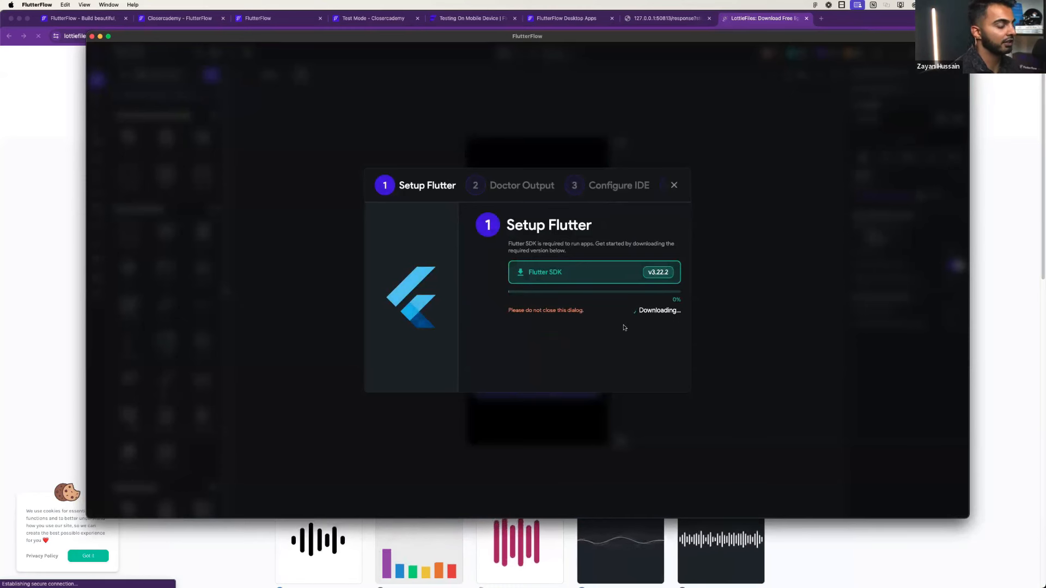
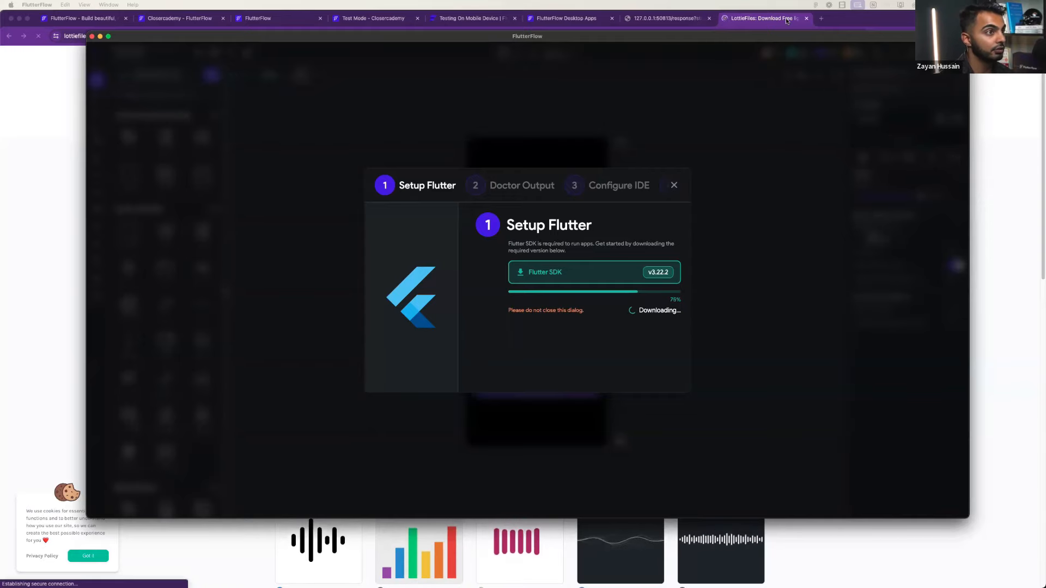
- Switch to Trello in a new browser tab and open the boards of the Ambitious Labs workspace
{"action": "left_click", "coordinate": [821, 18]}
{"action": "type", "text": "trell"}
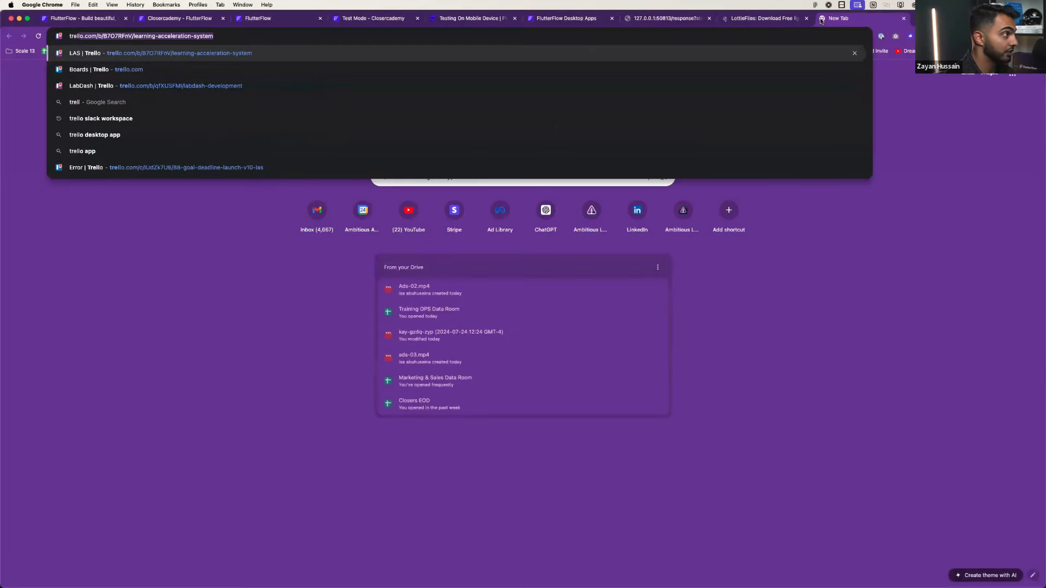
{"action": "type", "text": "o.com"}
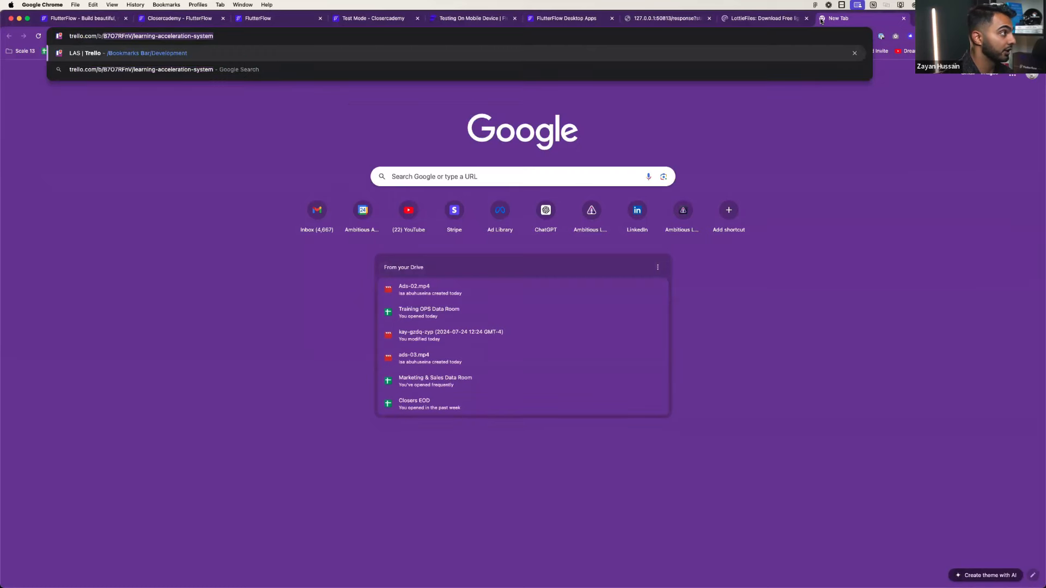
{"action": "key", "text": "Return"}
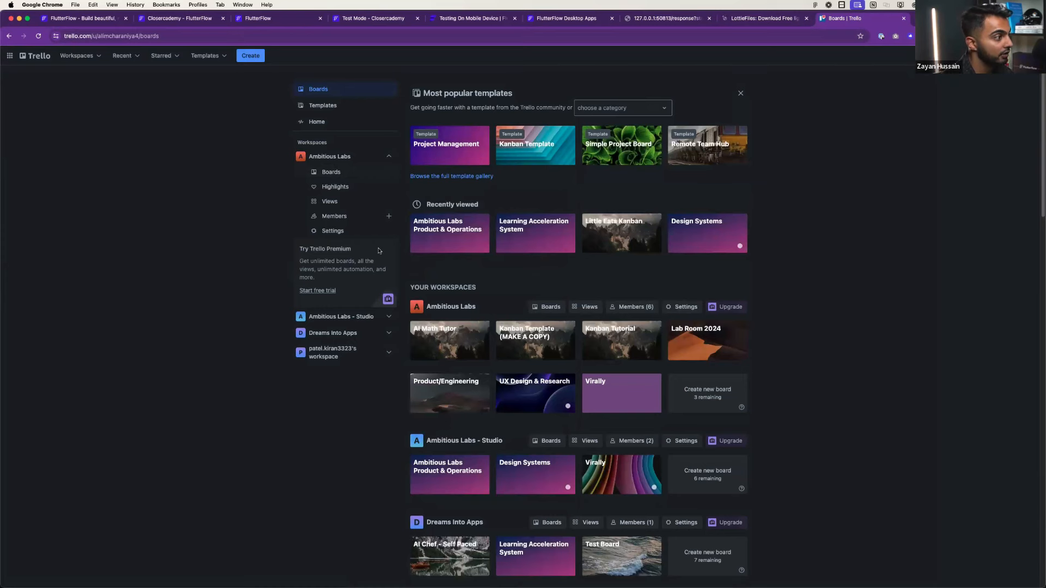
{"action": "left_click", "coordinate": [343, 175]}
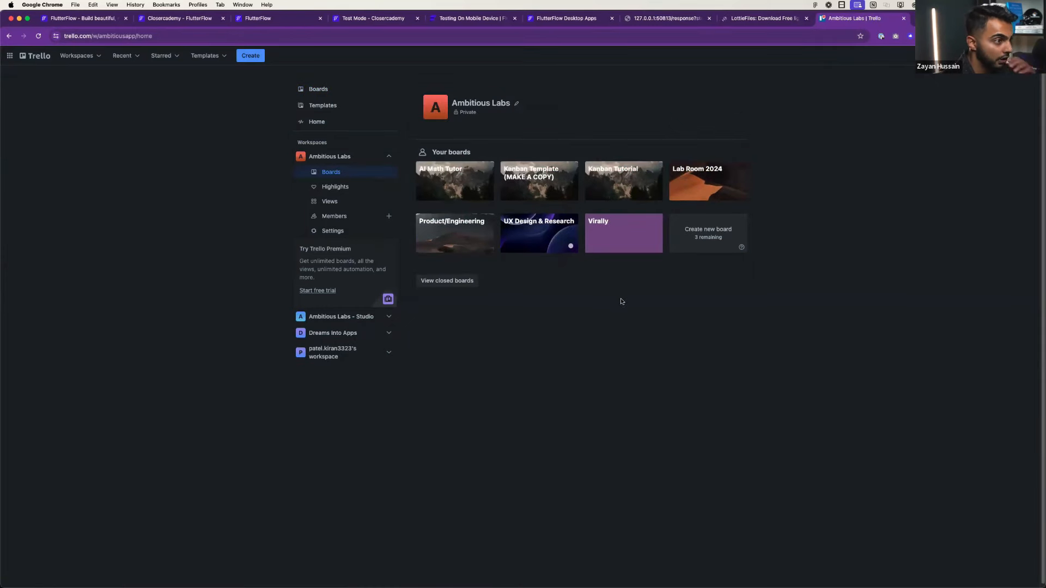
- Try to create a board titled Closercademy with a money bag emoji and an orange background in the Ambitious Labs workspace
{"action": "left_click", "coordinate": [697, 227]}
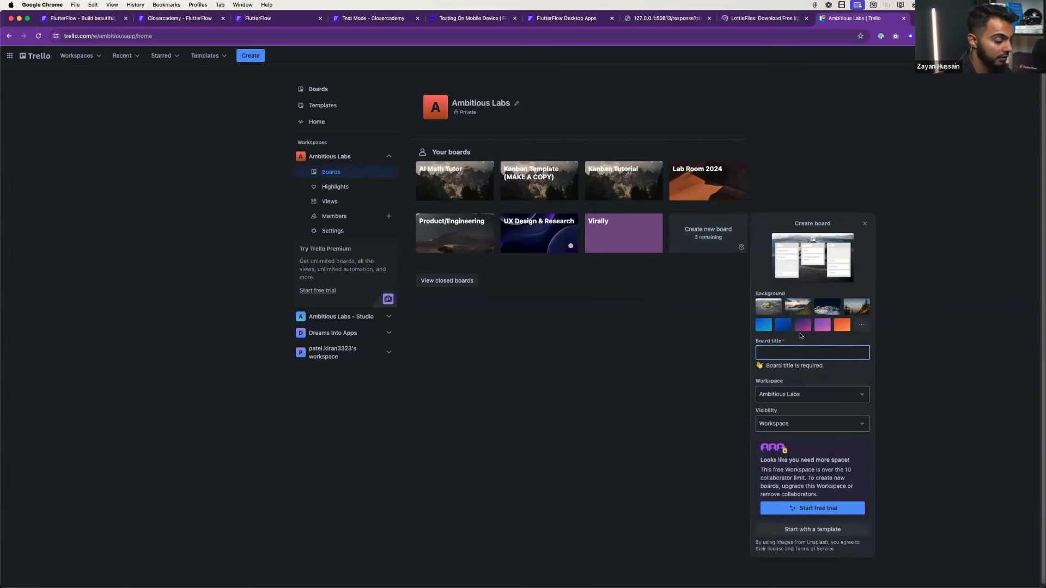
{"action": "type", "text": "Closercadem"}
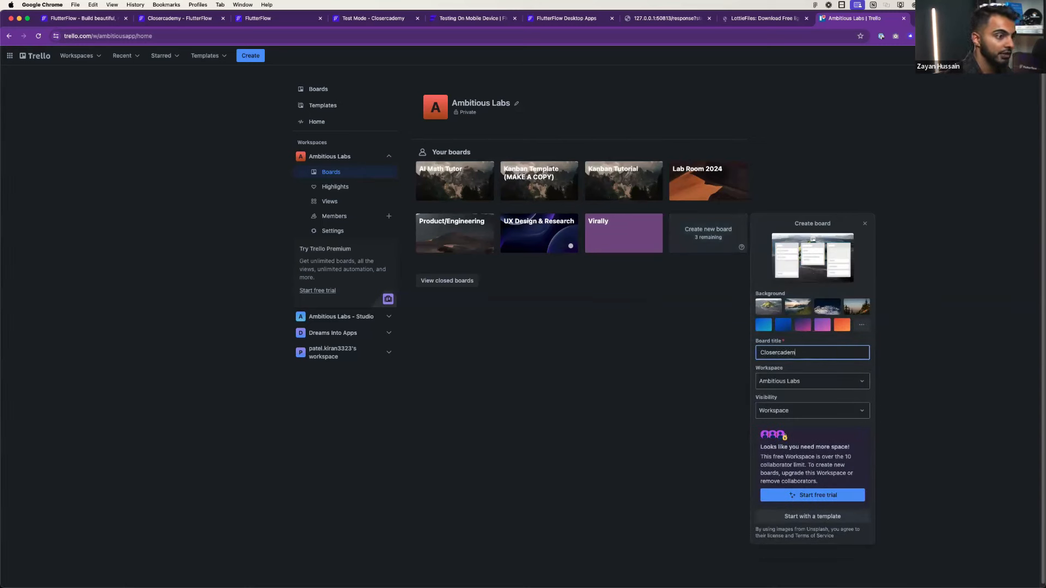
{"action": "type", "text": "y"}
{"action": "left_click", "coordinate": [842, 325]}
{"action": "left_click", "coordinate": [799, 354]}
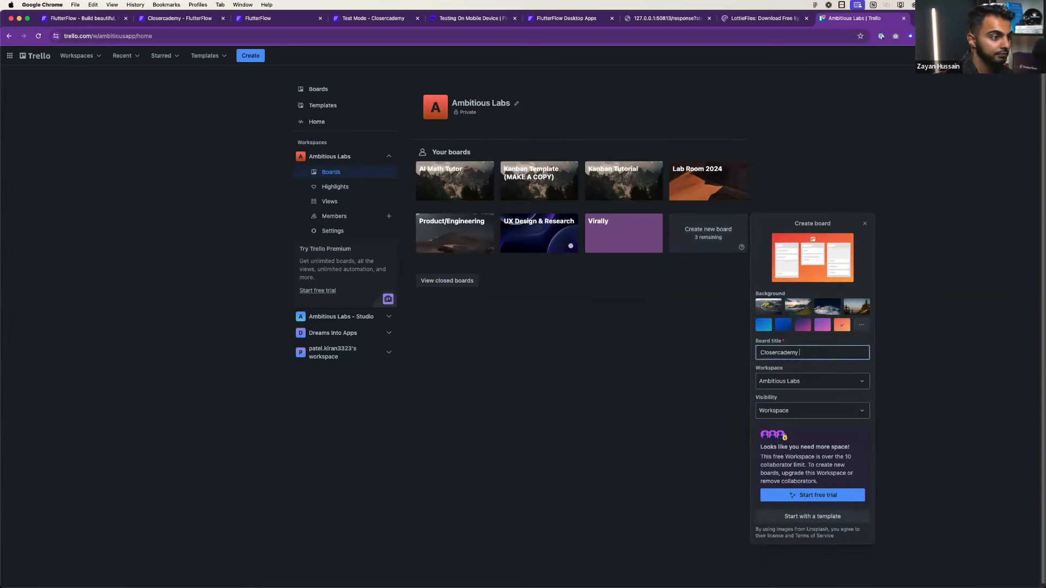
{"action": "left_click", "coordinate": [831, 396]}
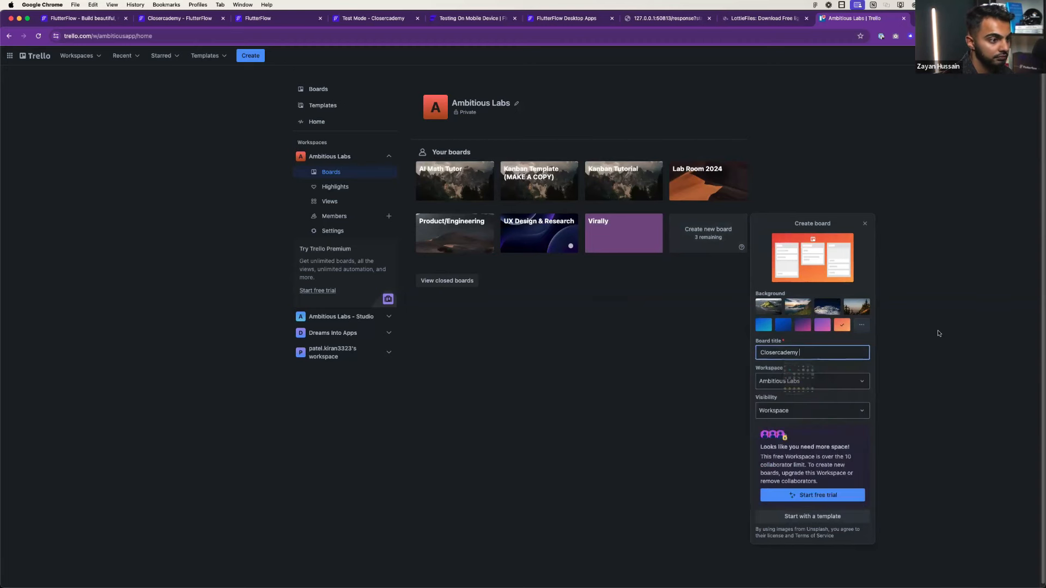
{"action": "left_click", "coordinate": [828, 516]}
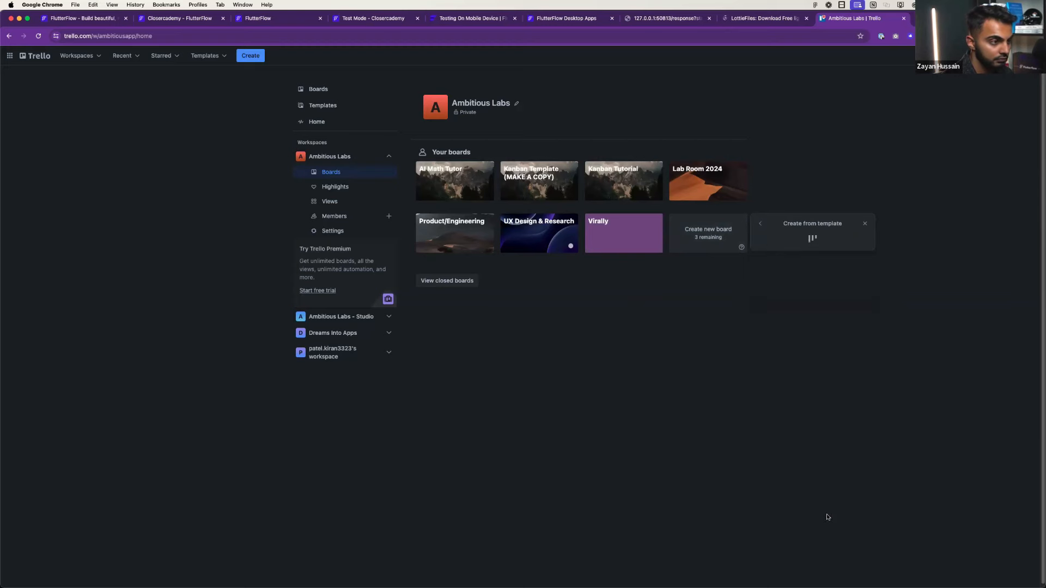
{"action": "left_click", "coordinate": [759, 224]}
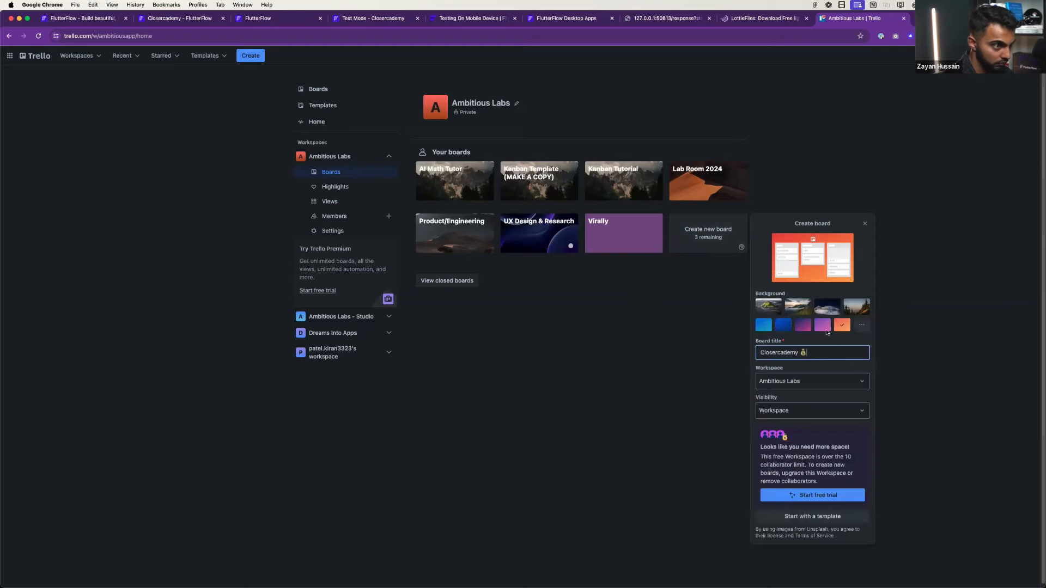
{"action": "left_click", "coordinate": [660, 354]}
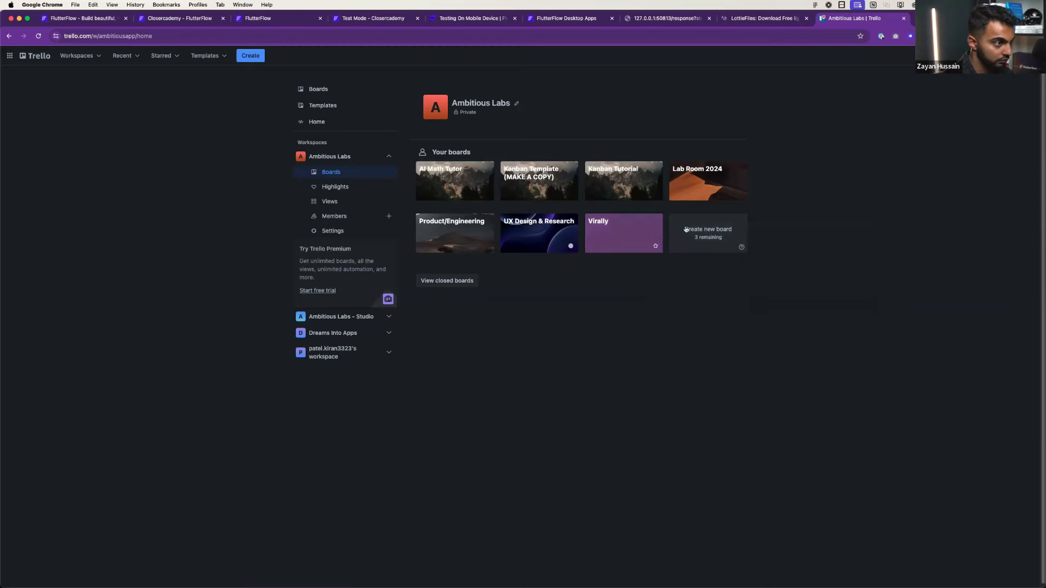
- Open the UX Design & Research board, examine its lists and the actions available for the Completed list, and return to the workspace's boards
{"action": "left_click", "coordinate": [689, 234]}
{"action": "left_click", "coordinate": [624, 290]}
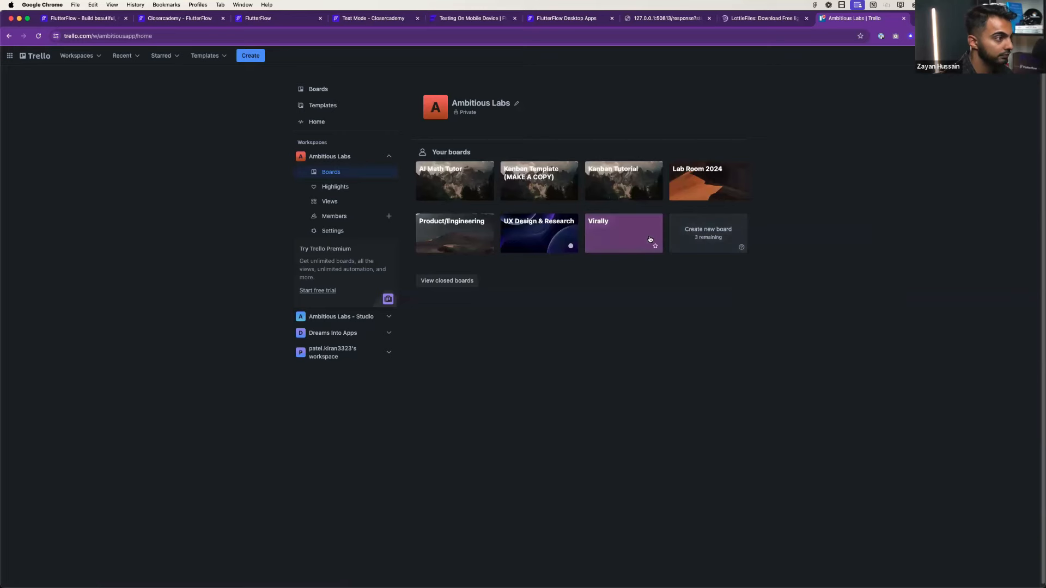
{"action": "left_click", "coordinate": [554, 233]}
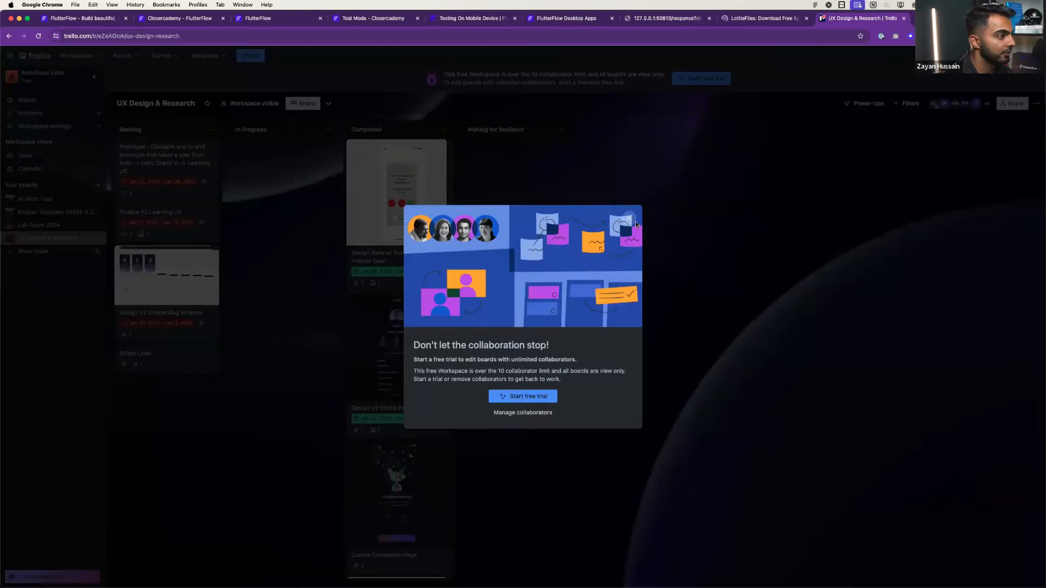
{"action": "left_click", "coordinate": [634, 221]}
{"action": "scroll", "coordinate": [403, 327], "scroll_direction": "down", "scroll_amount": 5}
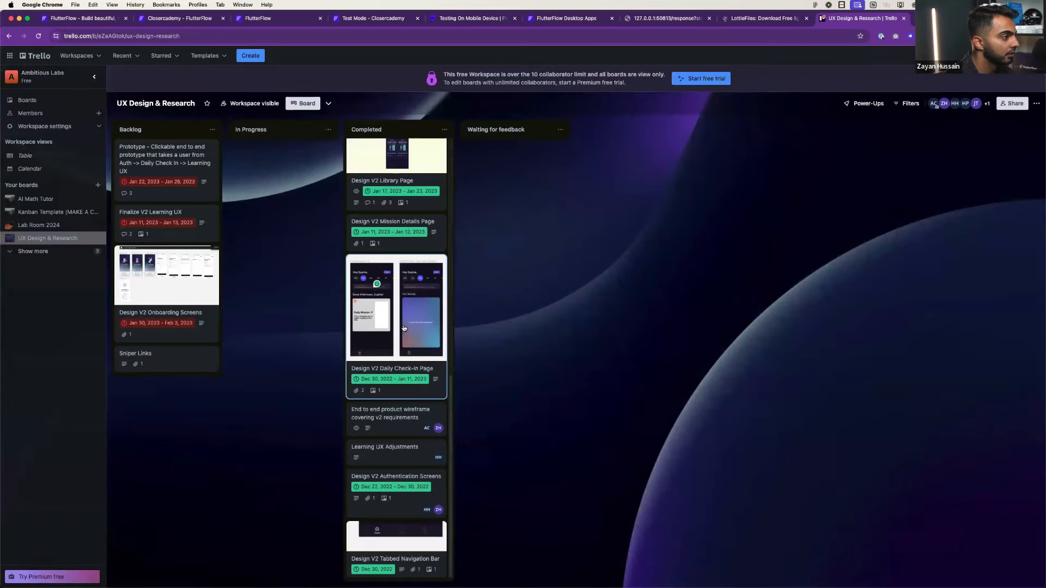
{"action": "scroll", "coordinate": [404, 327], "scroll_direction": "down", "scroll_amount": 5}
{"action": "left_click", "coordinate": [444, 129]}
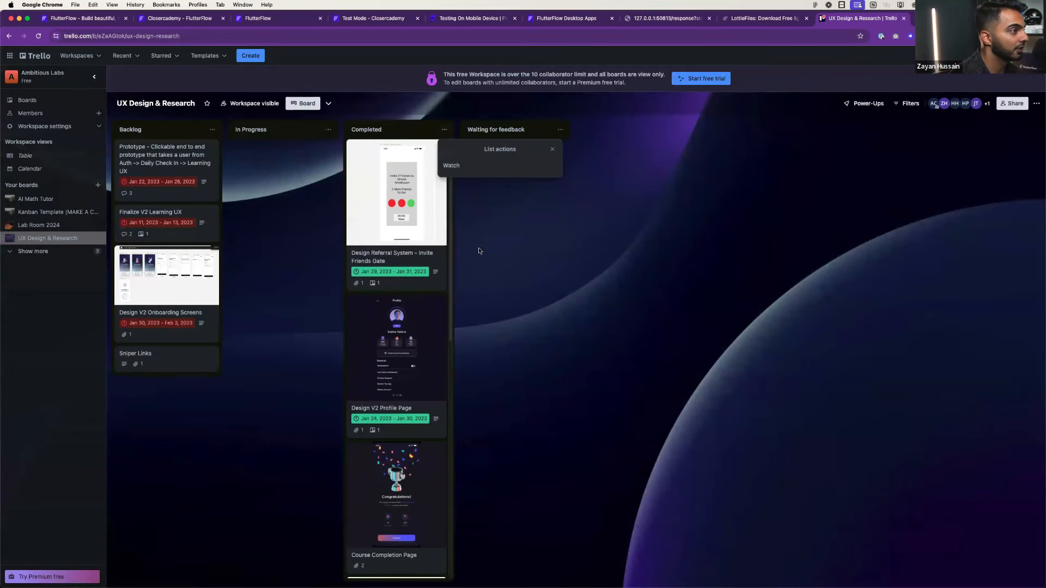
{"action": "left_click", "coordinate": [549, 150]}
{"action": "left_click", "coordinate": [445, 130]}
{"action": "left_click", "coordinate": [640, 186]}
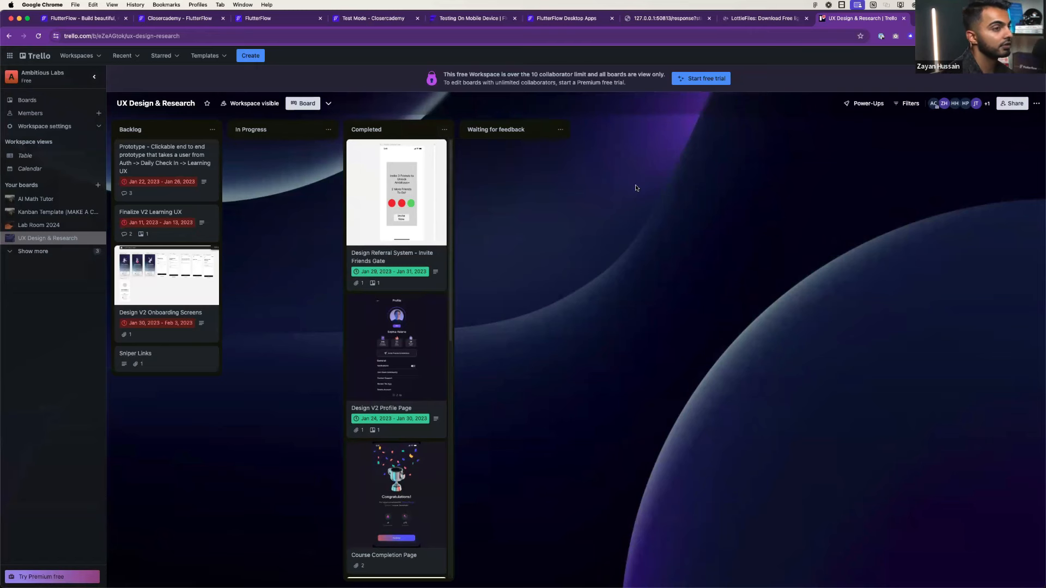
{"action": "key", "text": "super+["}
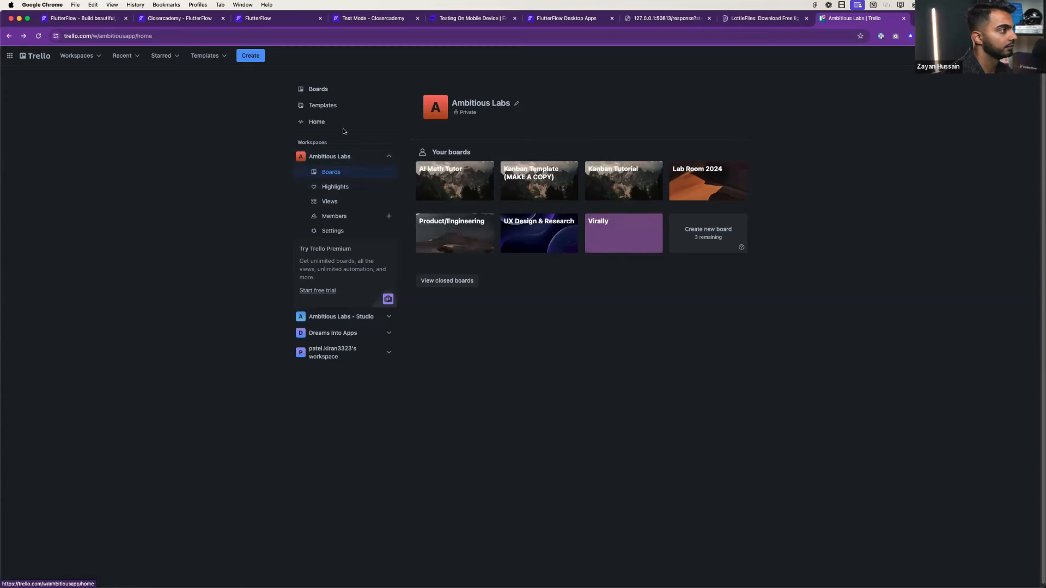
- Look through the boards of all workspaces and check the new-board options for the Ambitious Labs workspace
{"action": "left_click", "coordinate": [324, 89]}
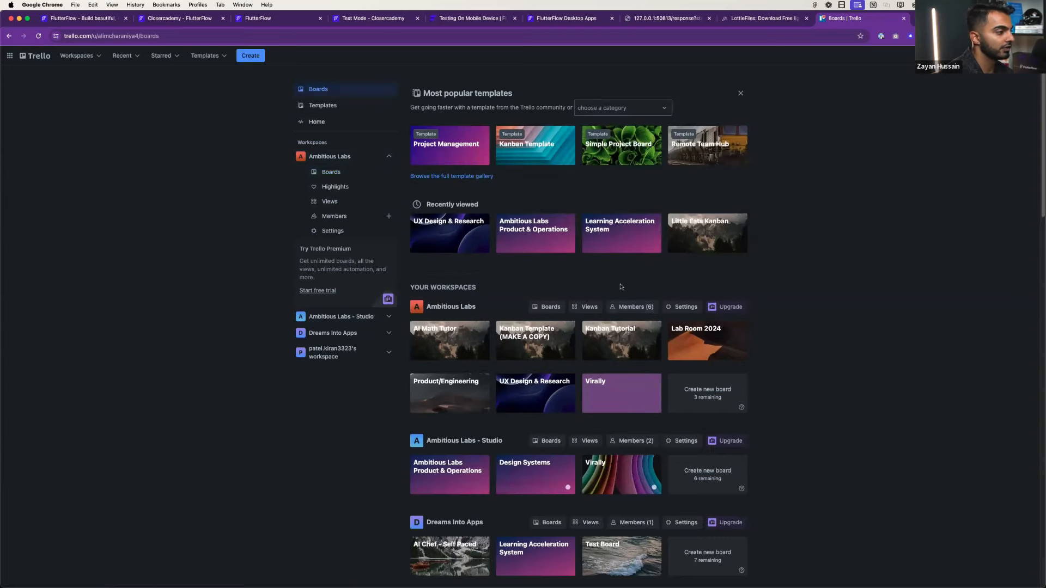
{"action": "scroll", "coordinate": [545, 272], "scroll_direction": "down", "scroll_amount": 2}
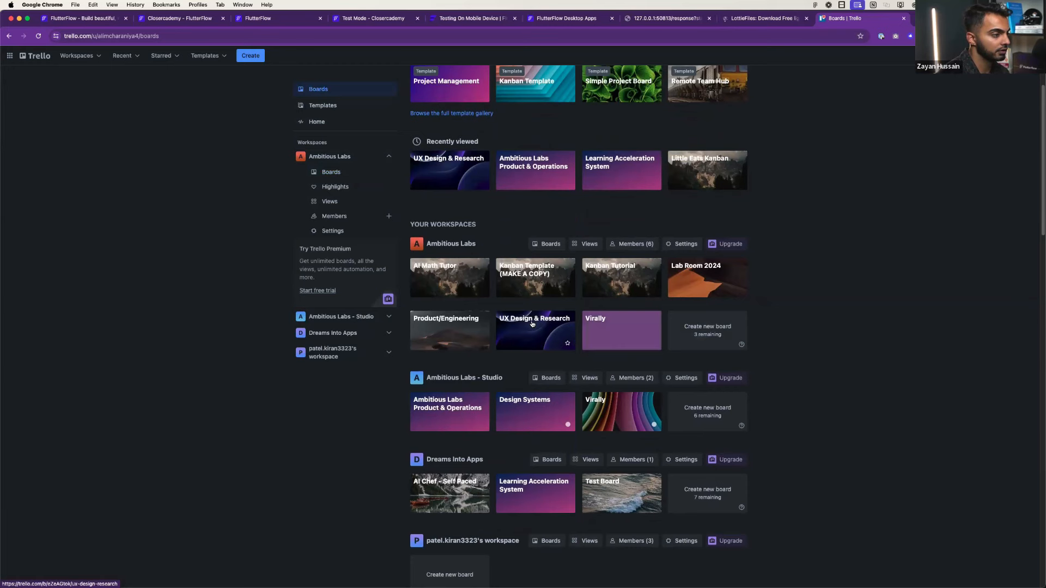
{"action": "left_click", "coordinate": [699, 336]}
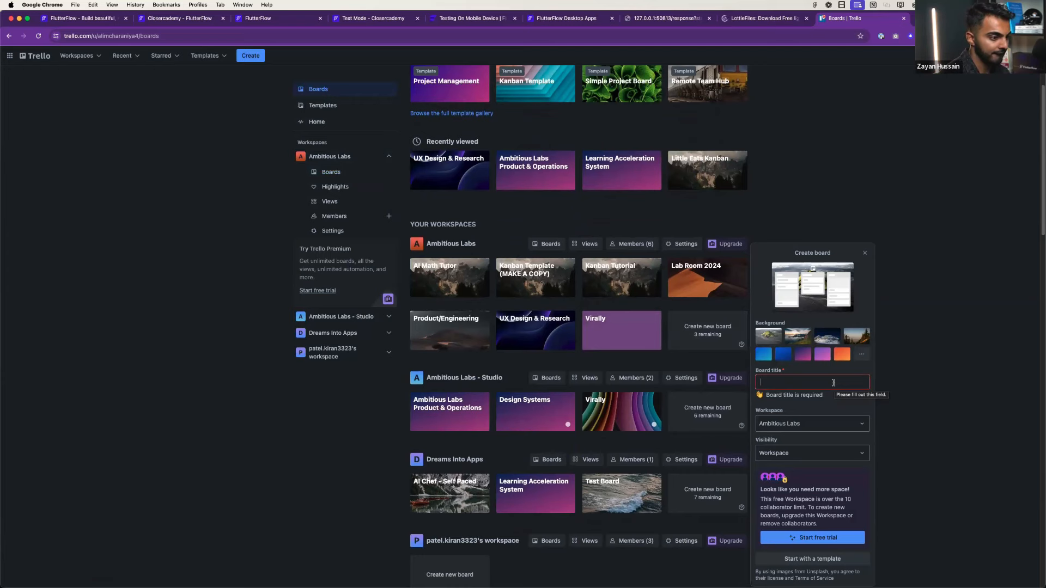
{"action": "left_click", "coordinate": [724, 402]}
{"action": "scroll", "coordinate": [724, 402], "scroll_direction": "down", "scroll_amount": 3}
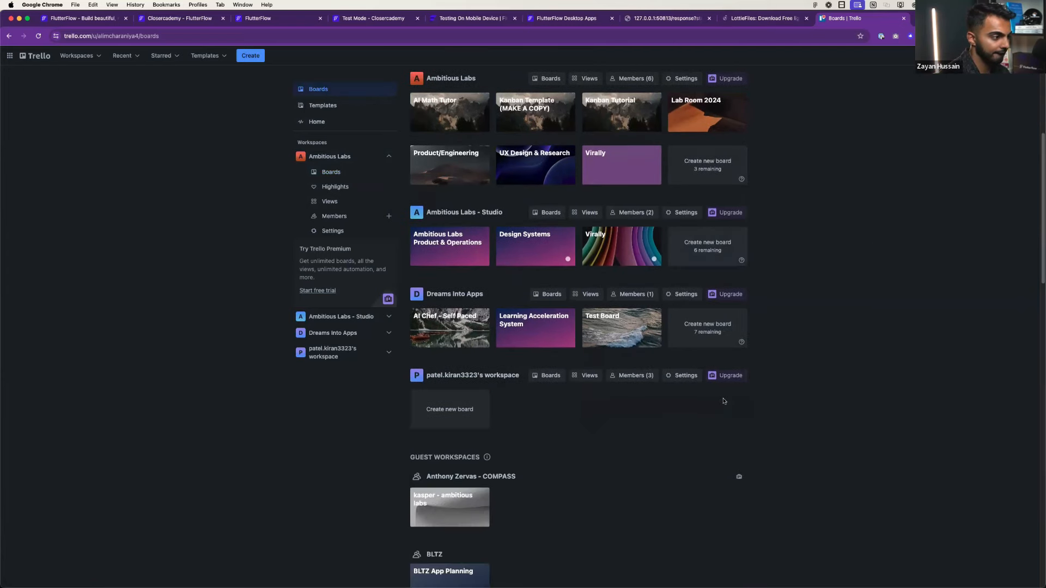
{"action": "scroll", "coordinate": [628, 399], "scroll_direction": "down", "scroll_amount": 10}
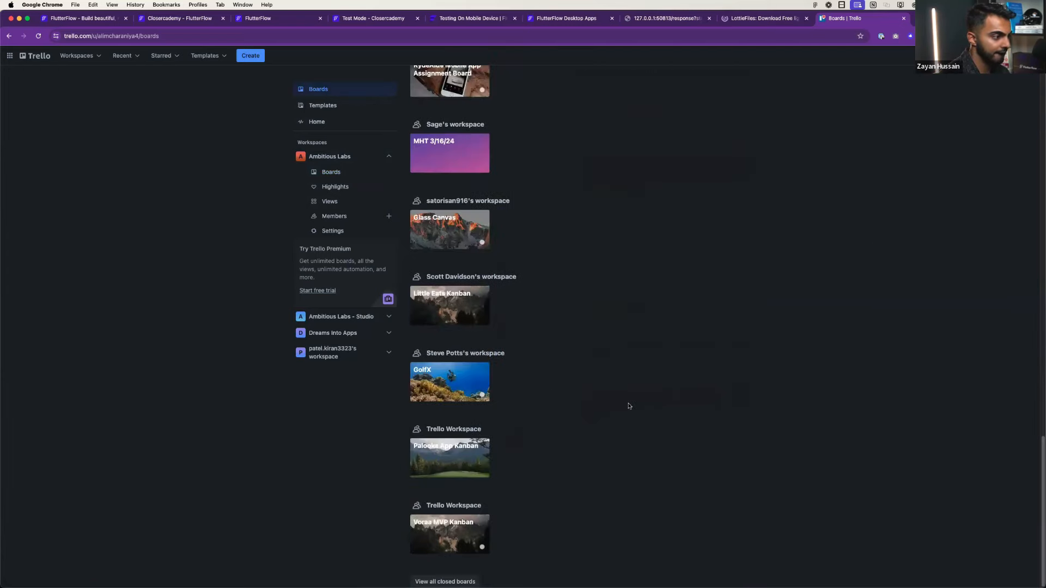
{"action": "scroll", "coordinate": [318, 329], "scroll_direction": "up", "scroll_amount": 20}
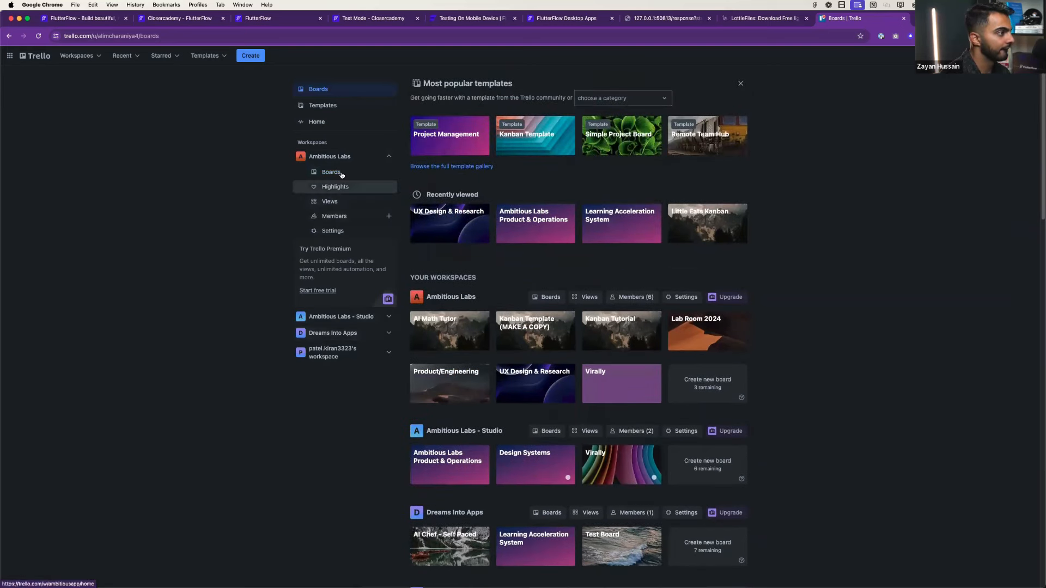
- Open the Virally board in the Ambitious Labs workspace and inspect its "Implement UI for v2.0 onboarding flow" card
{"action": "left_click", "coordinate": [341, 172]}
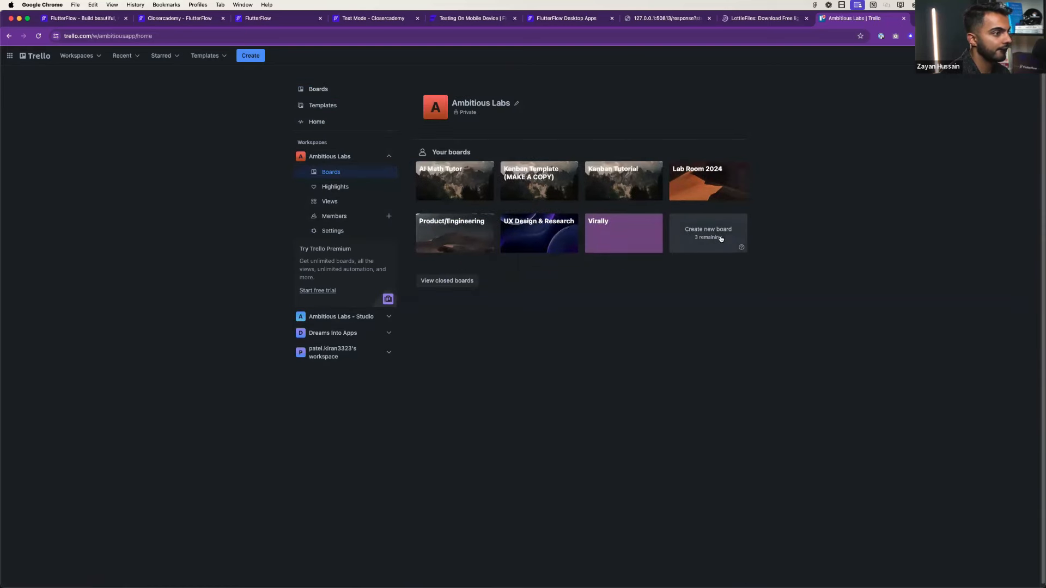
{"action": "left_click", "coordinate": [720, 238]}
{"action": "left_click", "coordinate": [618, 239]}
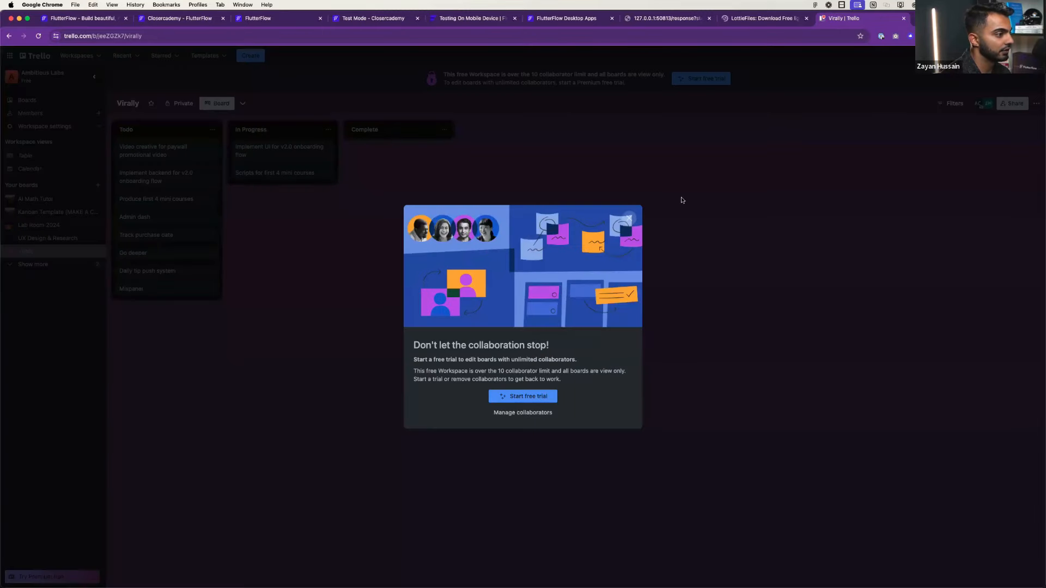
{"action": "left_click", "coordinate": [629, 218]}
{"action": "left_click", "coordinate": [272, 148]}
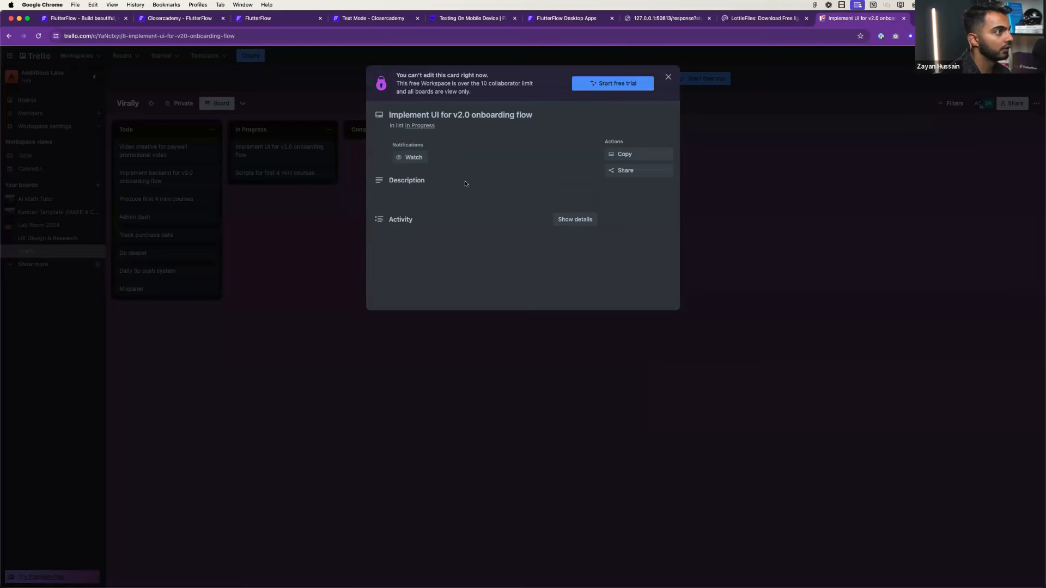
{"action": "left_click", "coordinate": [277, 232]}
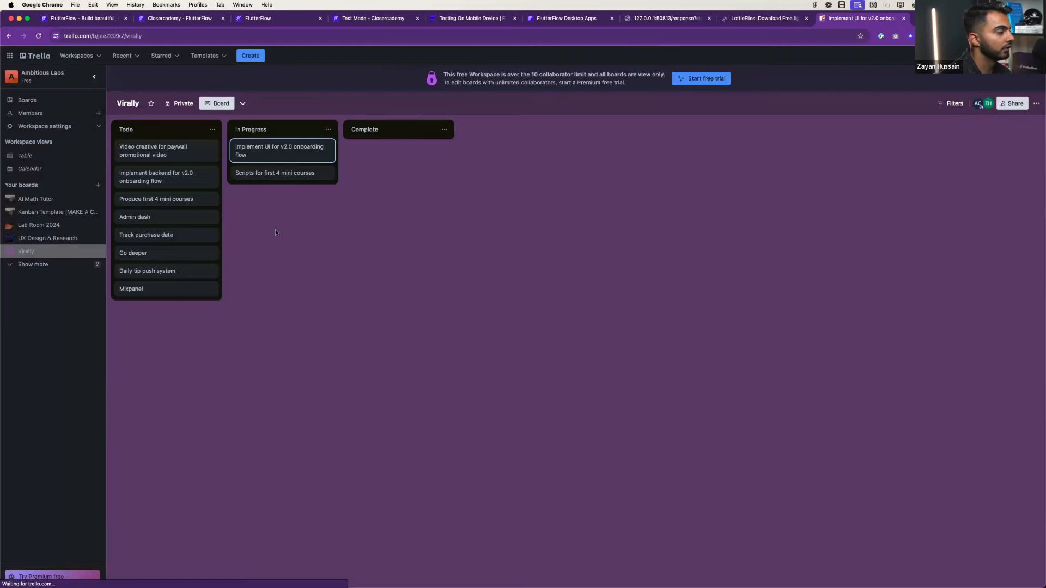
- Switch to the Dreams Into Apps workspace, check its limit on new boards, and open its Test Board
{"action": "left_click", "coordinate": [94, 77]}
{"action": "left_click", "coordinate": [8, 79]}
{"action": "left_click", "coordinate": [26, 99]}
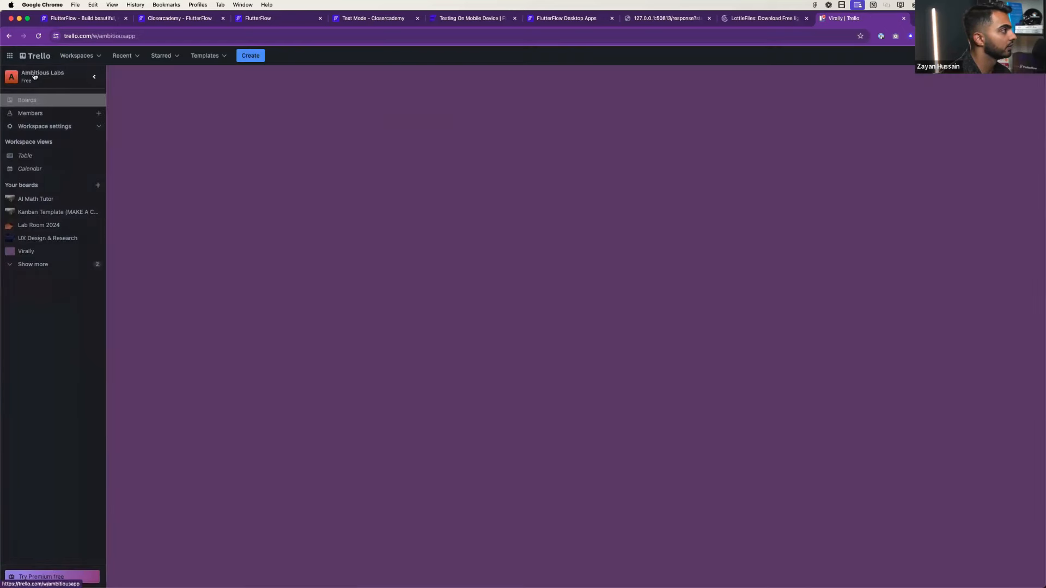
{"action": "left_click", "coordinate": [86, 57]}
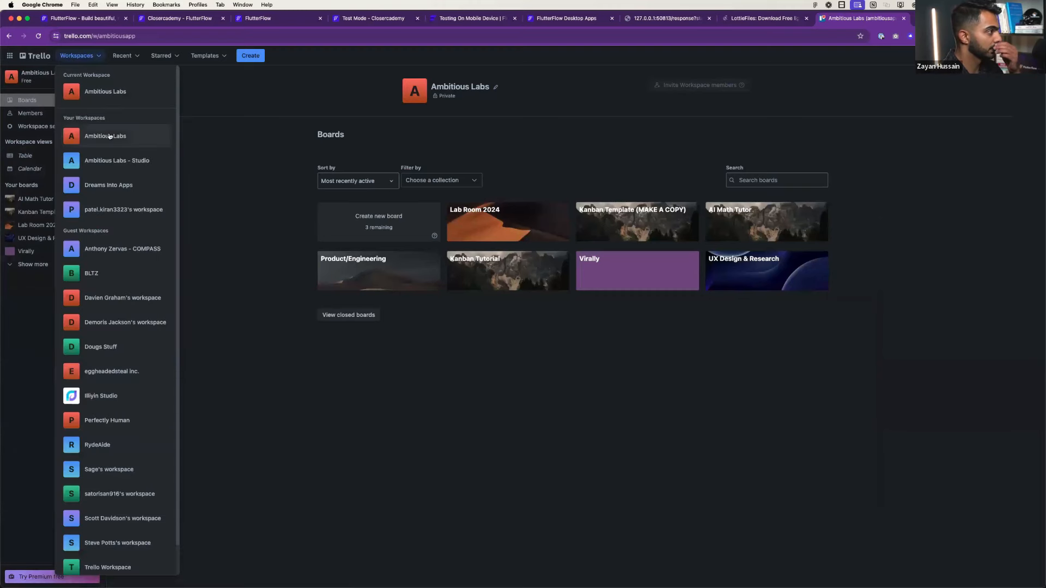
{"action": "left_click", "coordinate": [108, 186]}
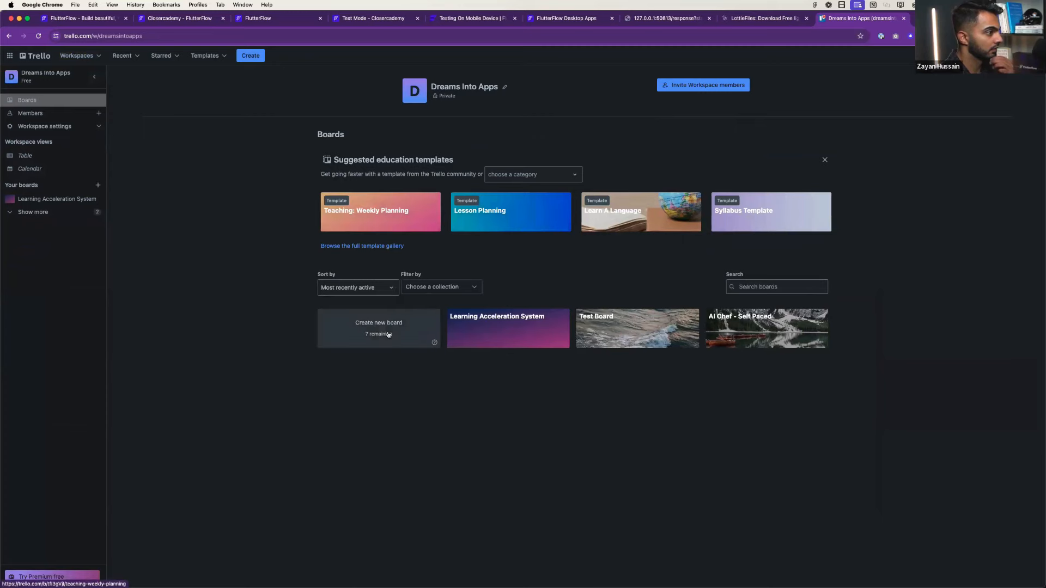
{"action": "left_click", "coordinate": [414, 329]}
{"action": "left_click", "coordinate": [434, 342]}
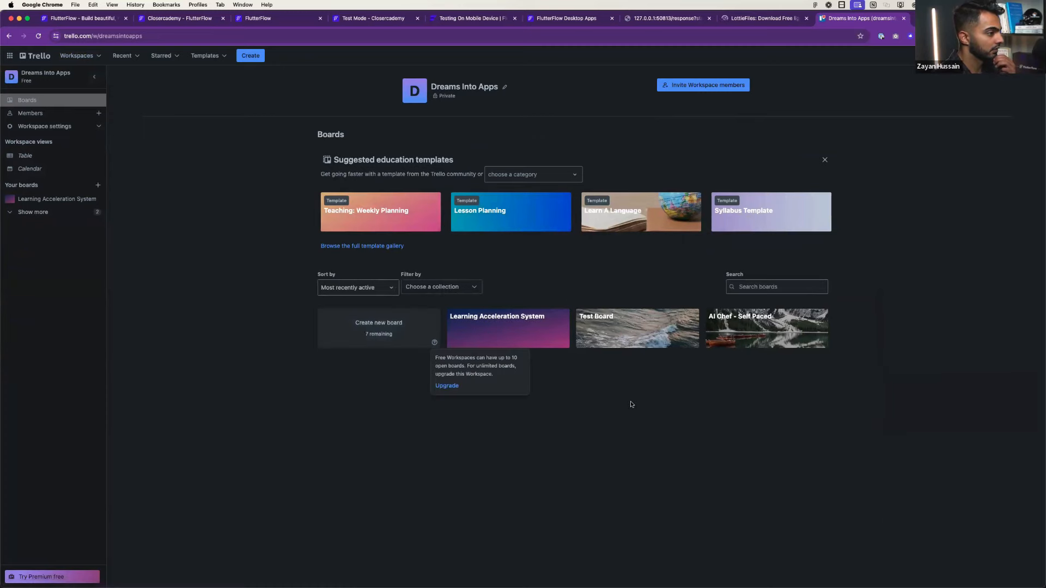
{"action": "left_click", "coordinate": [614, 347]}
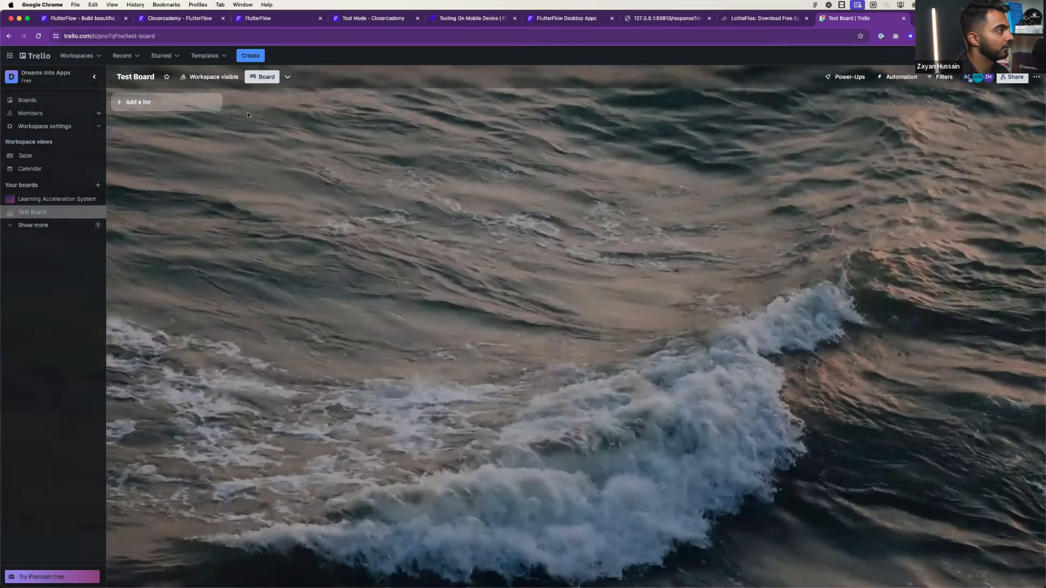
- Rename the Test Board as Closercademy followed by a money bag emoji
{"action": "left_click", "coordinate": [134, 78]}
{"action": "type", "text": "Clos"}
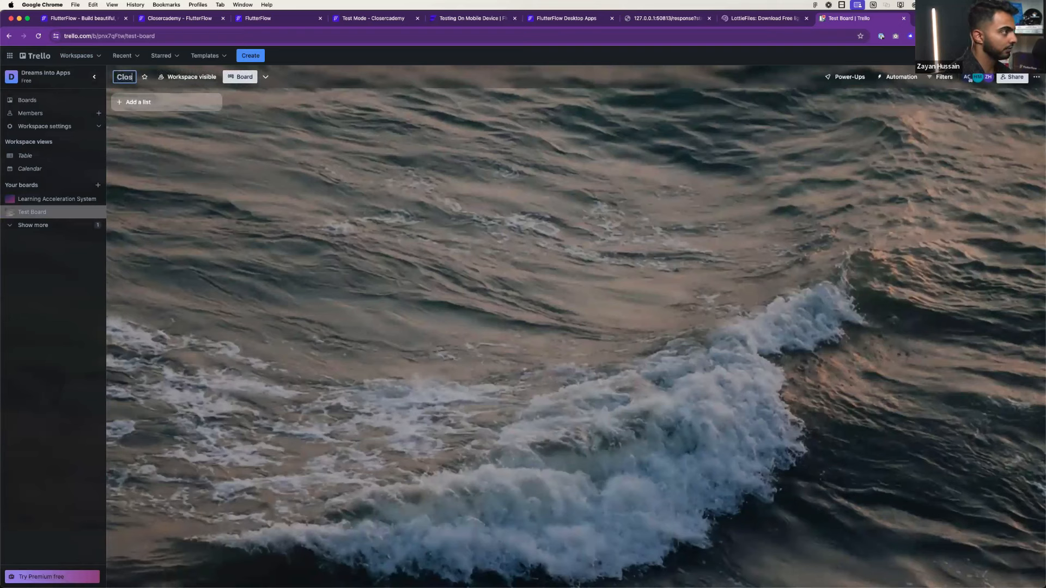
{"action": "type", "text": "ercademy"}
{"action": "key", "text": "ctrl+super+space"}
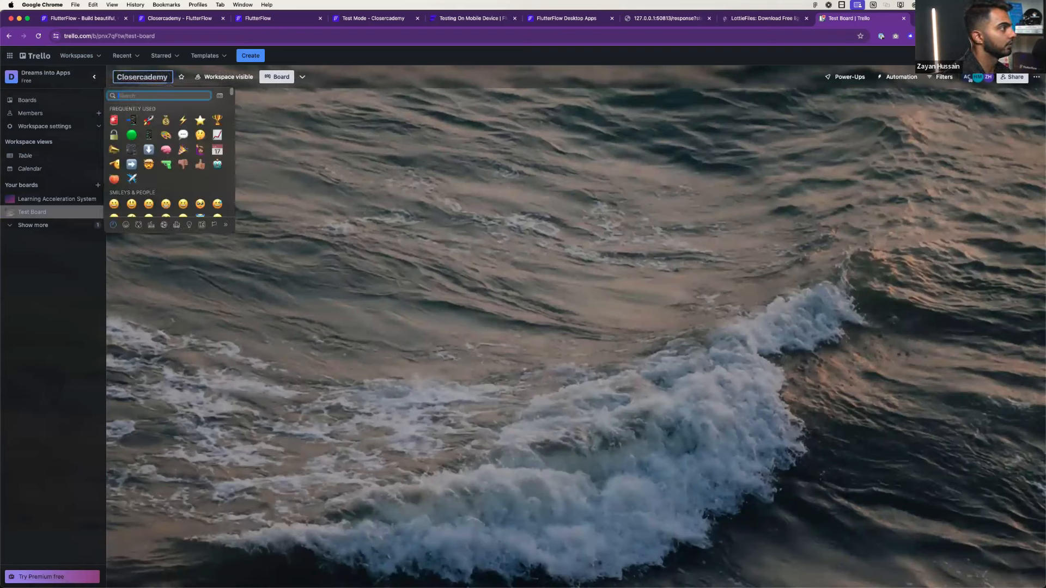
{"action": "left_click", "coordinate": [166, 120]}
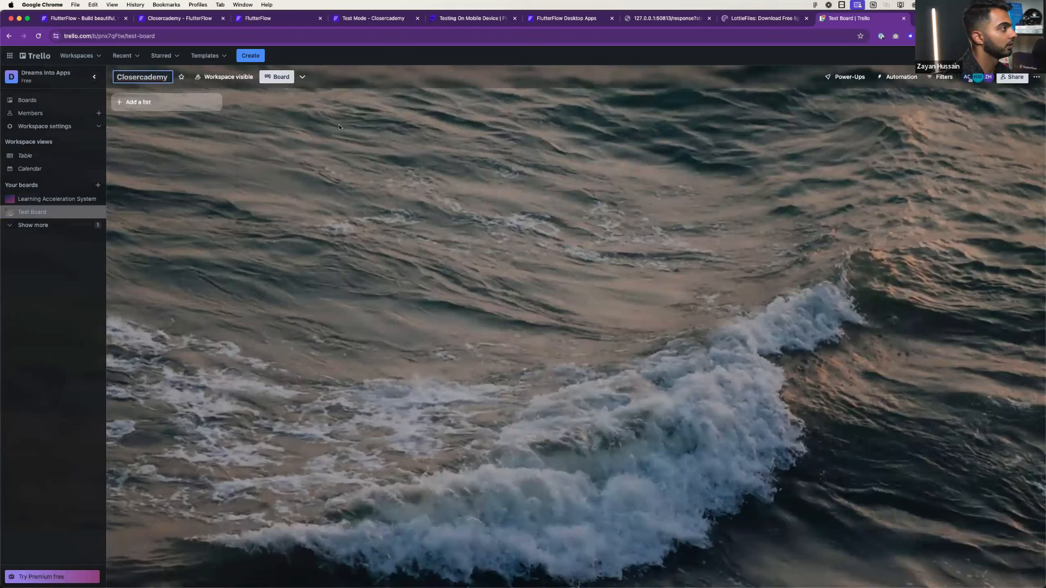
{"action": "key", "text": "Return"}
- Bookmark the Closercademy board's page in the browser's Development folder
{"action": "left_click", "coordinate": [859, 36]}
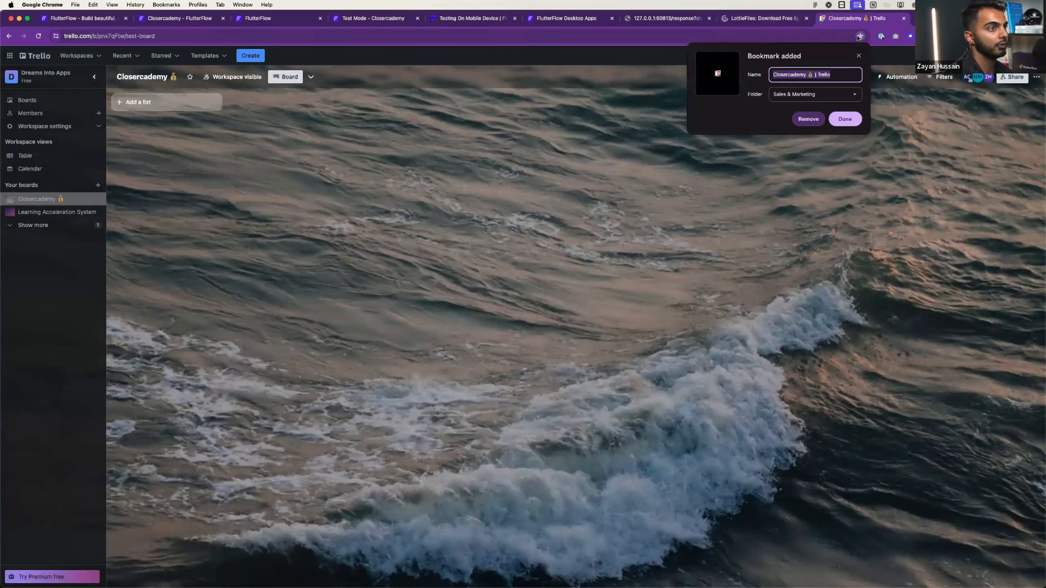
{"action": "left_click", "coordinate": [806, 92]}
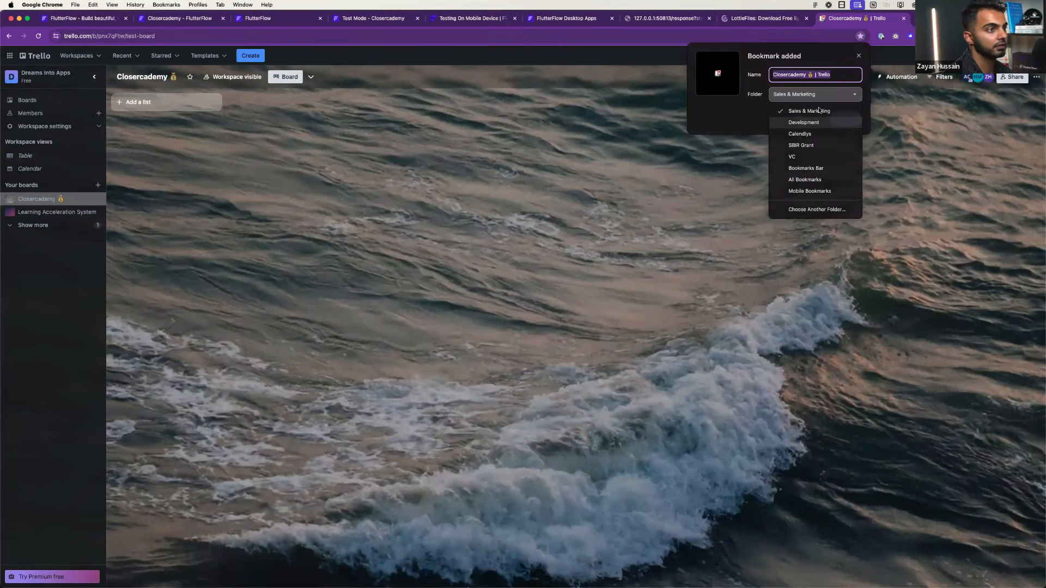
{"action": "left_click", "coordinate": [831, 121]}
{"action": "left_click", "coordinate": [845, 118]}
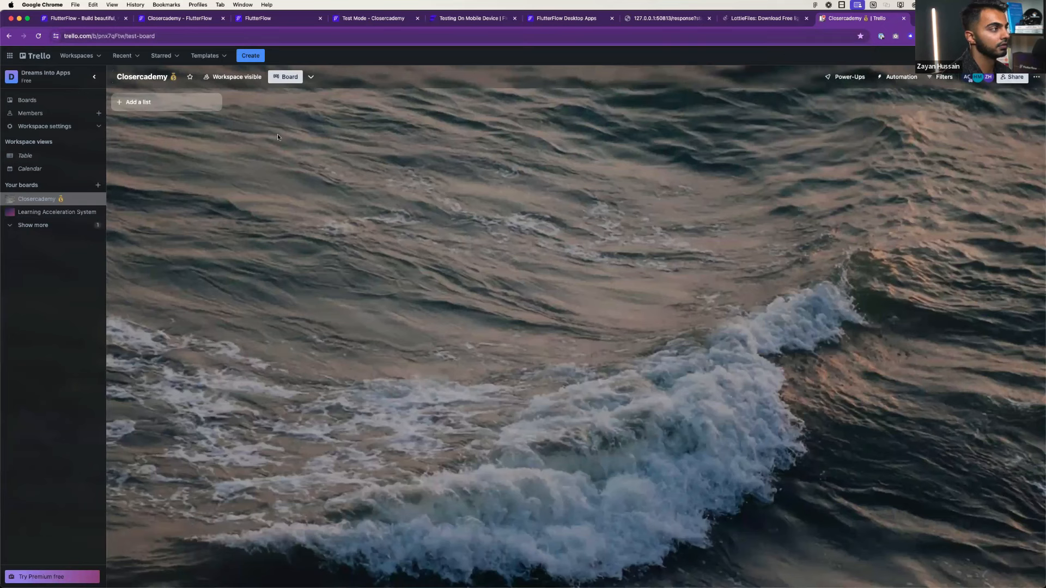
- Add two lists named Backlog and Selected for Development to the Closercademy board
{"action": "left_click", "coordinate": [163, 102]}
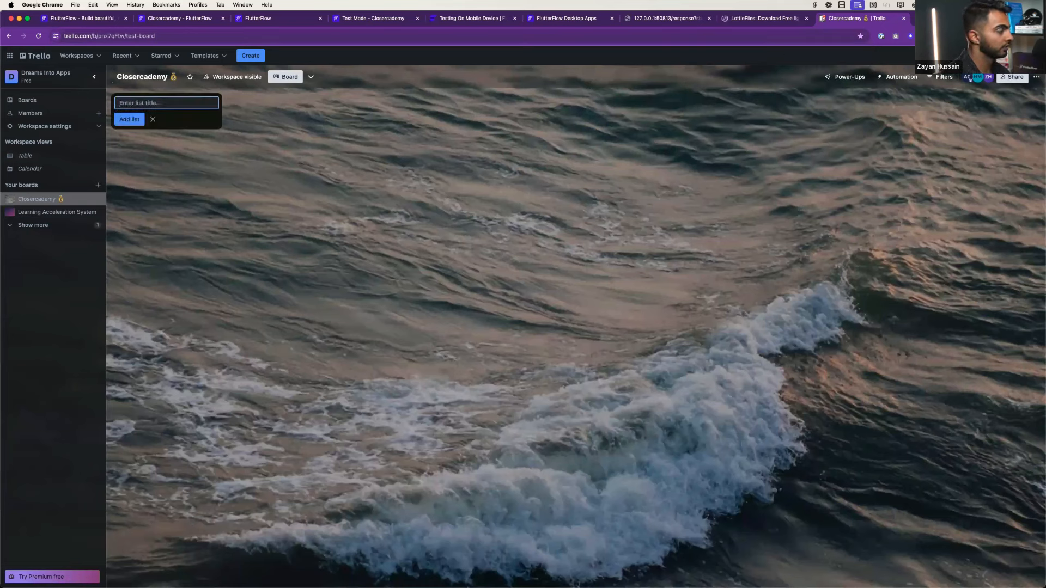
{"action": "type", "text": "Backlog"}
{"action": "key", "text": "Return"}
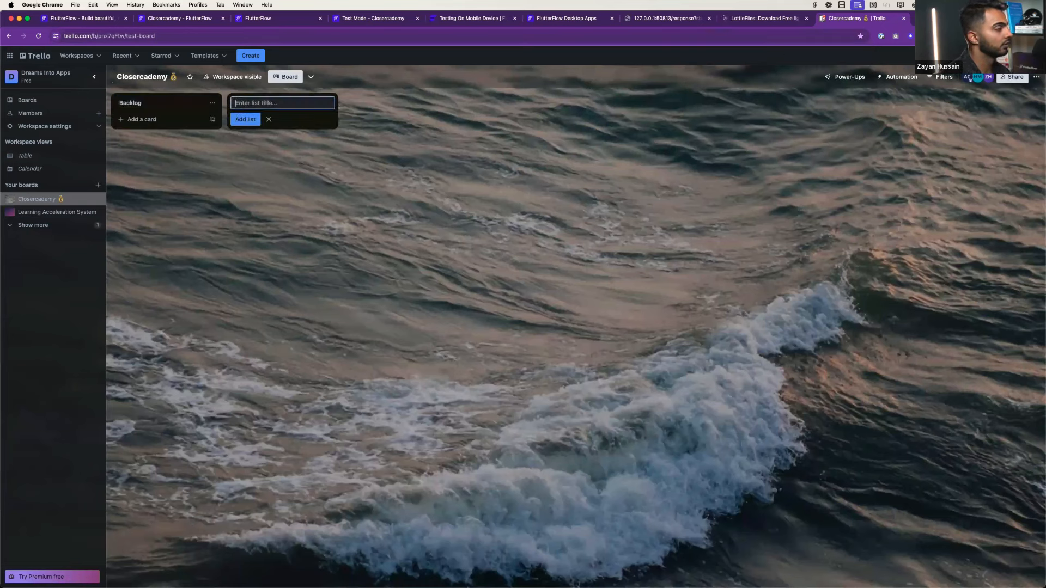
{"action": "type", "text": "T"}
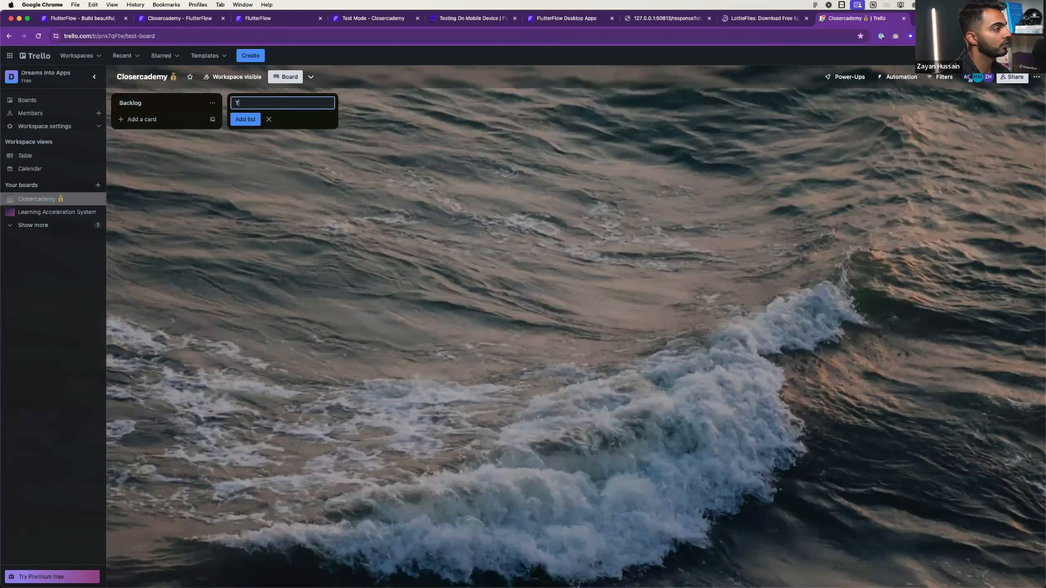
{"action": "type", "text": "Selected for"}
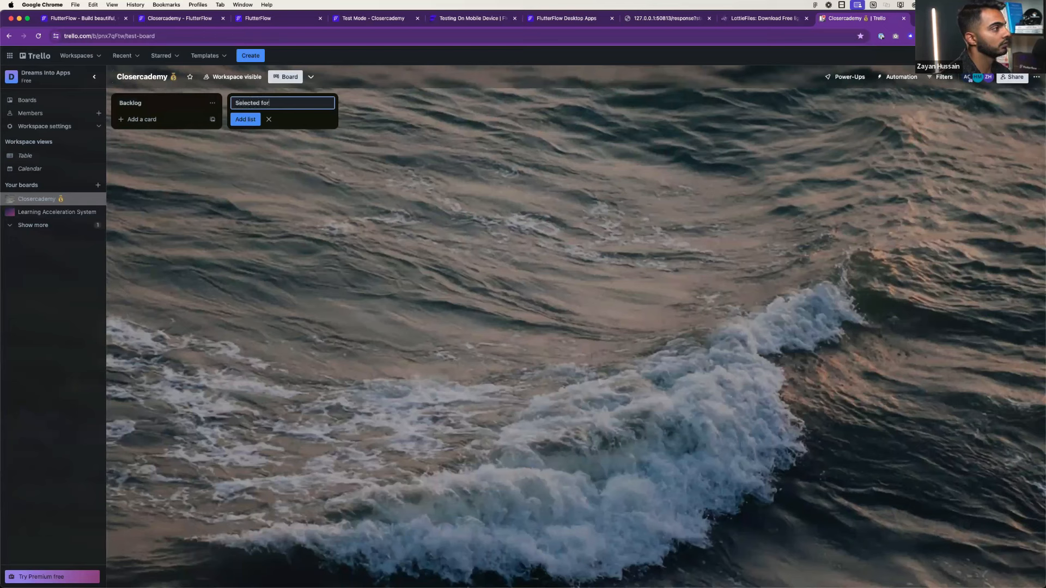
{"action": "type", "text": " Development"}
{"action": "key", "text": "Return"}
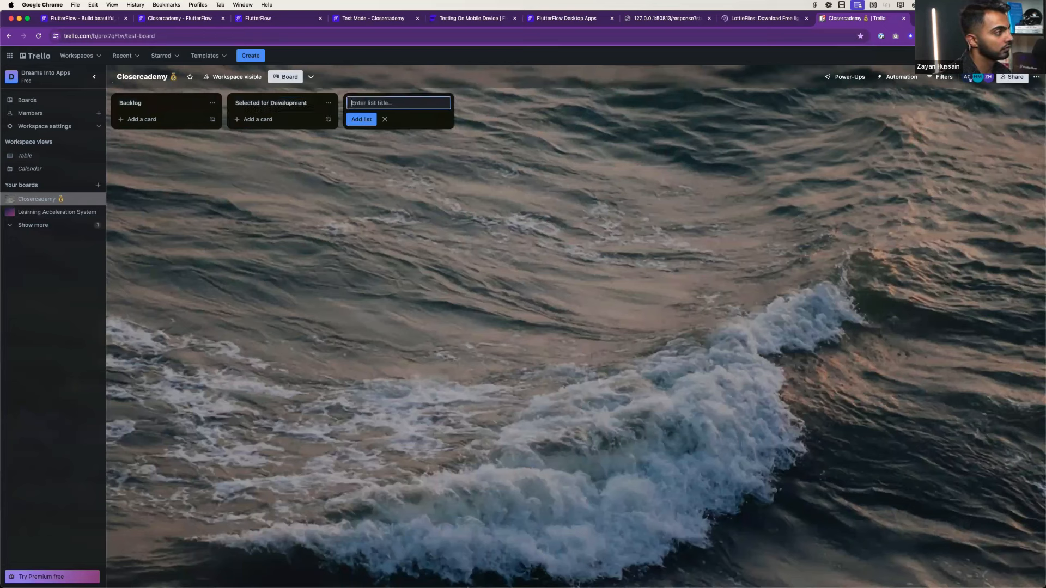
- Add three more lists named In Progress, QA and Done to the Closercademy board
{"action": "type", "text": "In Progress"}
{"action": "key", "text": "Return"}
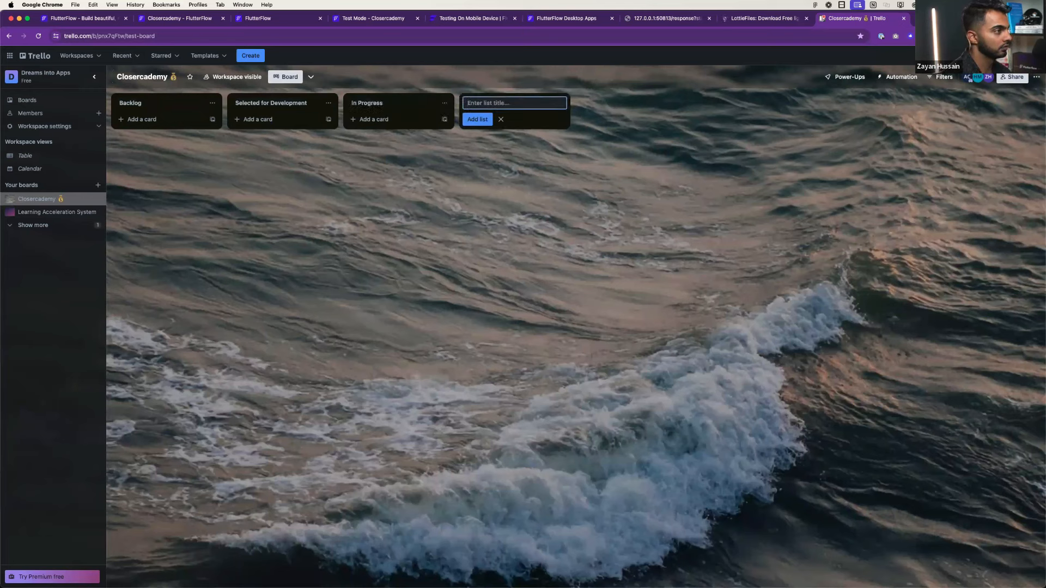
{"action": "type", "text": "QA"}
{"action": "key", "text": "Return"}
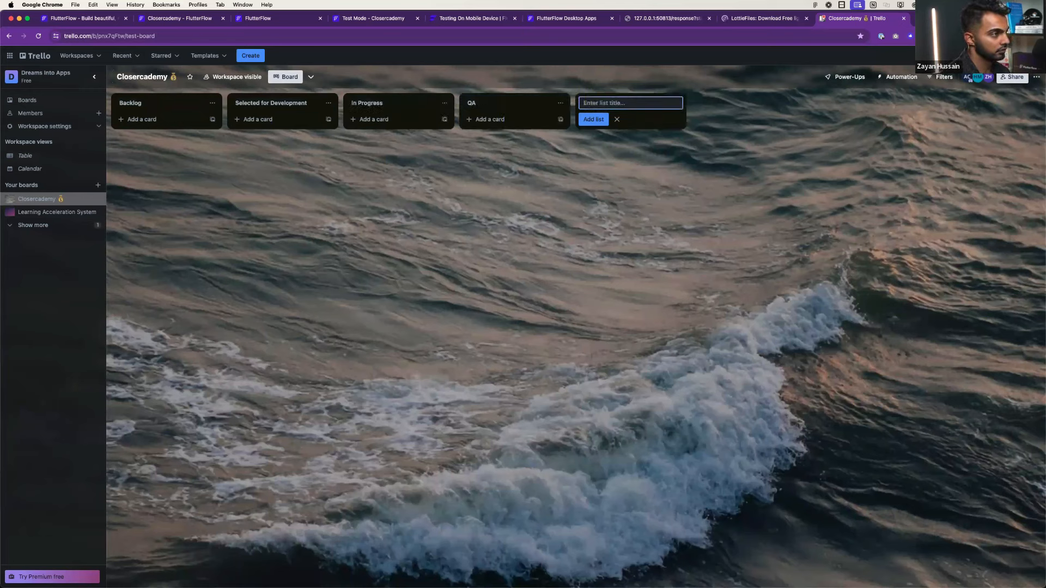
{"action": "type", "text": "Done"}
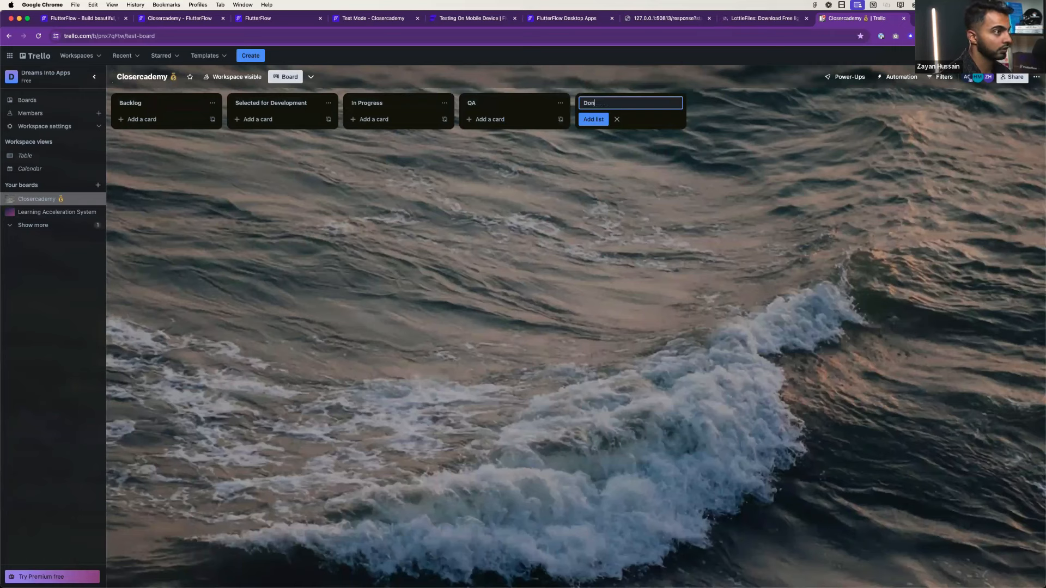
{"action": "key", "text": "Return"}
{"action": "left_click", "coordinate": [255, 166]}
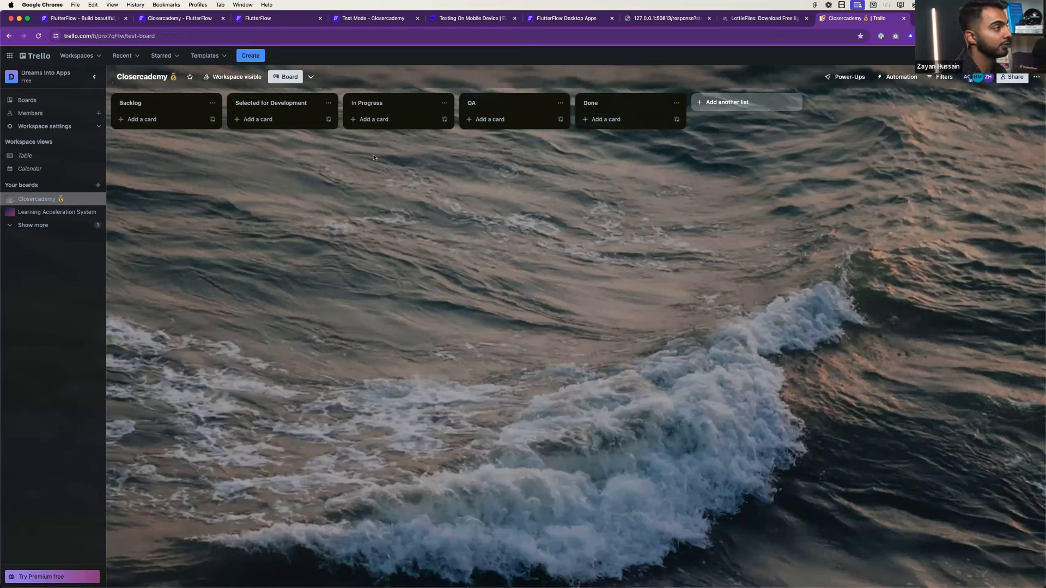
- Add a card to the Backlog list reading "As a new user, I can onboard into the app and complete my first challenge."
{"action": "left_click", "coordinate": [189, 122]}
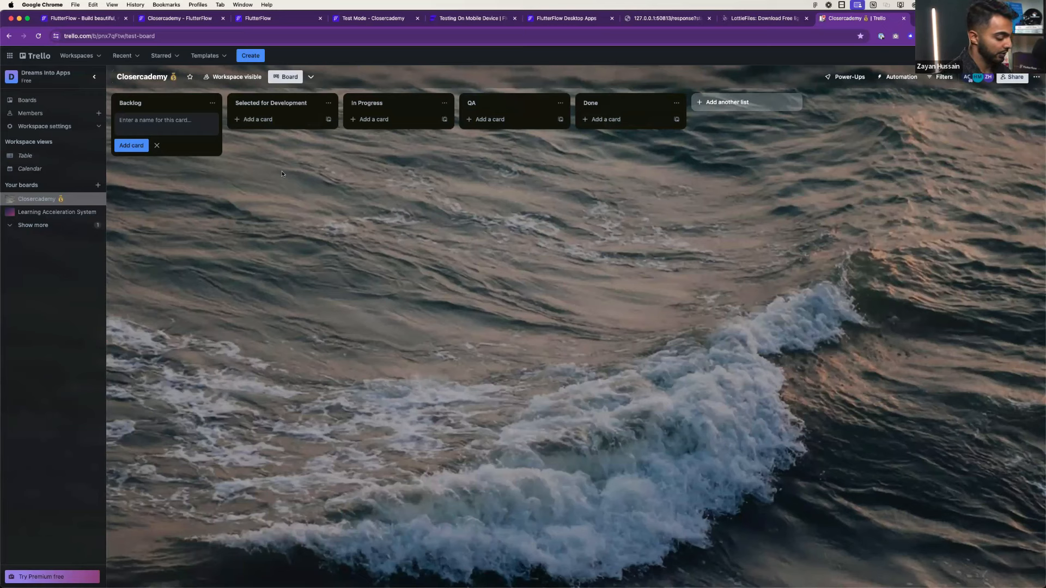
{"action": "type", "text": "As a"}
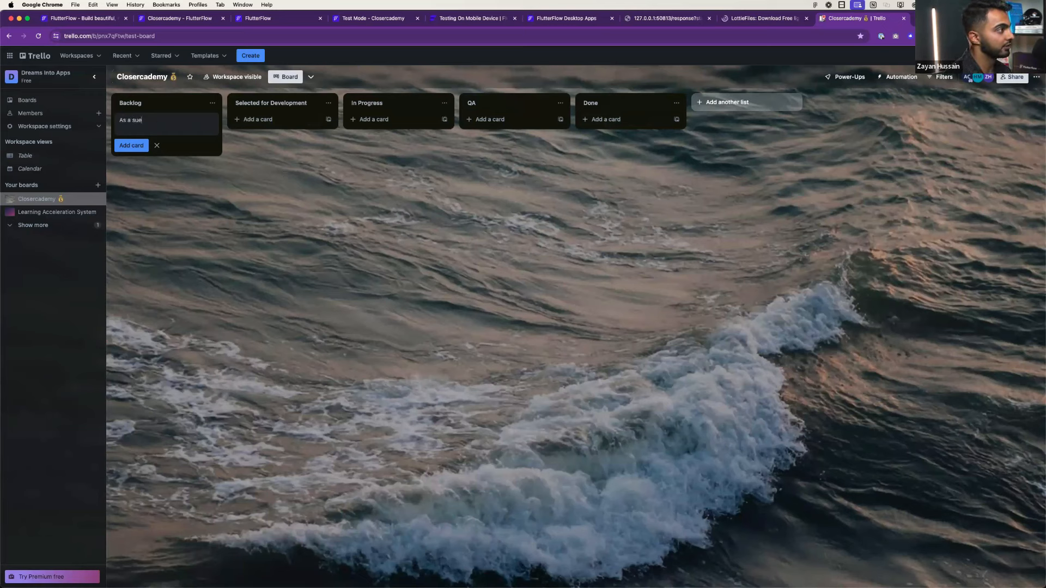
{"action": "type", "text": " new user, I can on"}
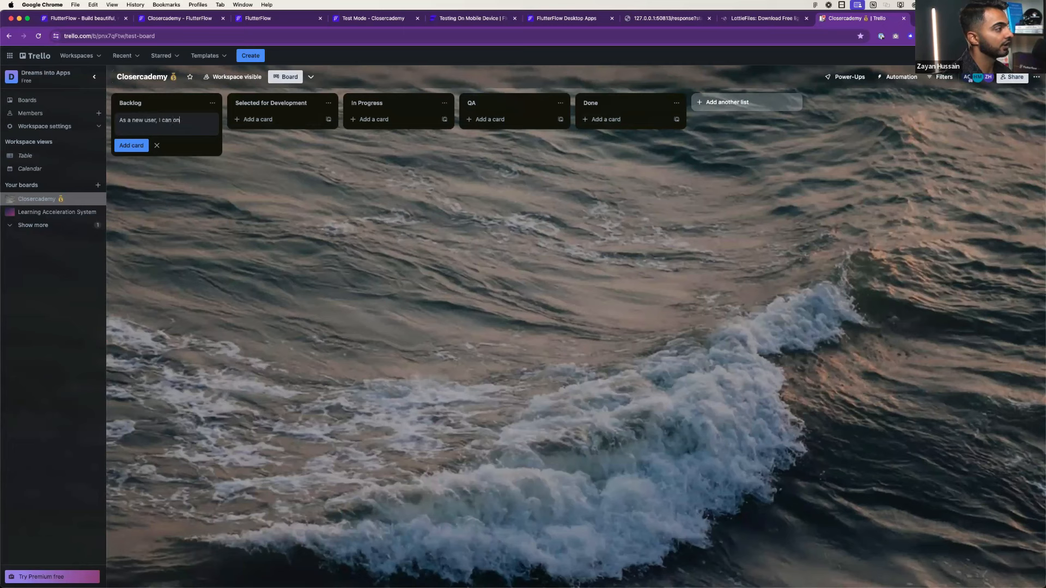
{"action": "type", "text": "board into the app and"}
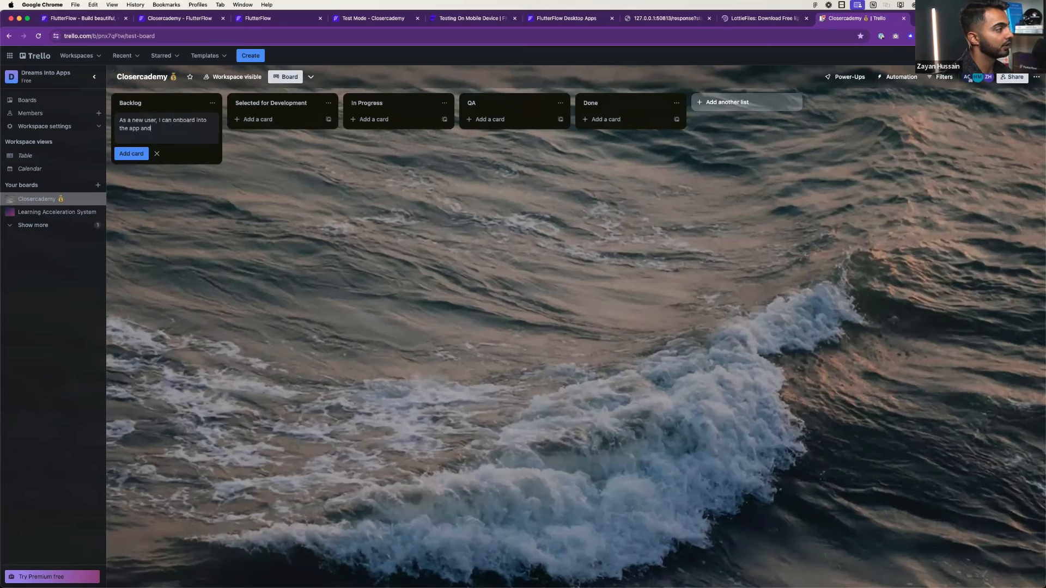
{"action": "type", "text": " copplete my f"}
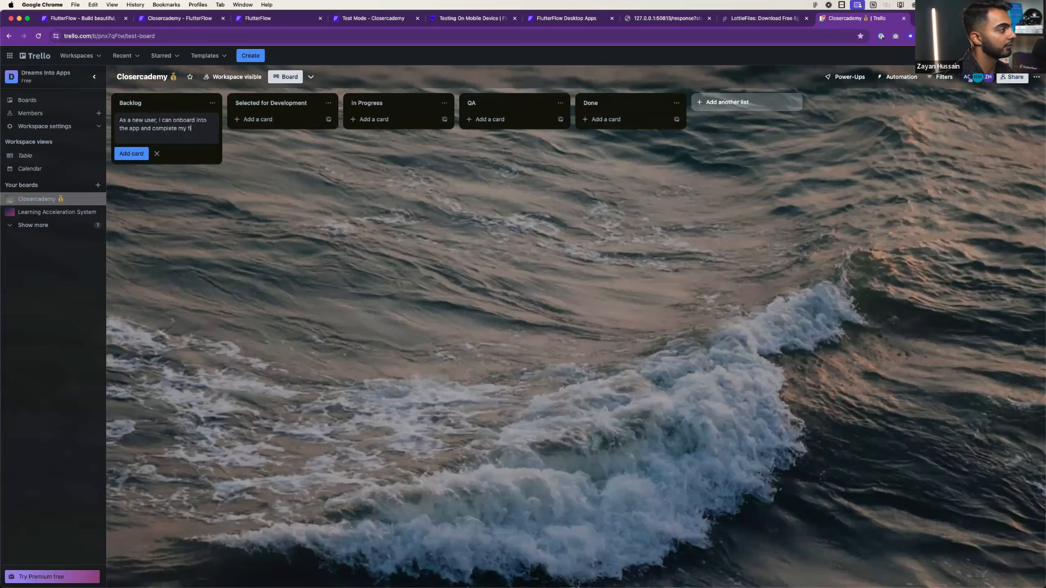
{"action": "type", "text": "irst challenge."}
{"action": "key", "text": "Return"}
- Add a second Backlog card reading "As a user, I can view my daily training plan of exercises that update daily."
{"action": "type", "text": "As a"}
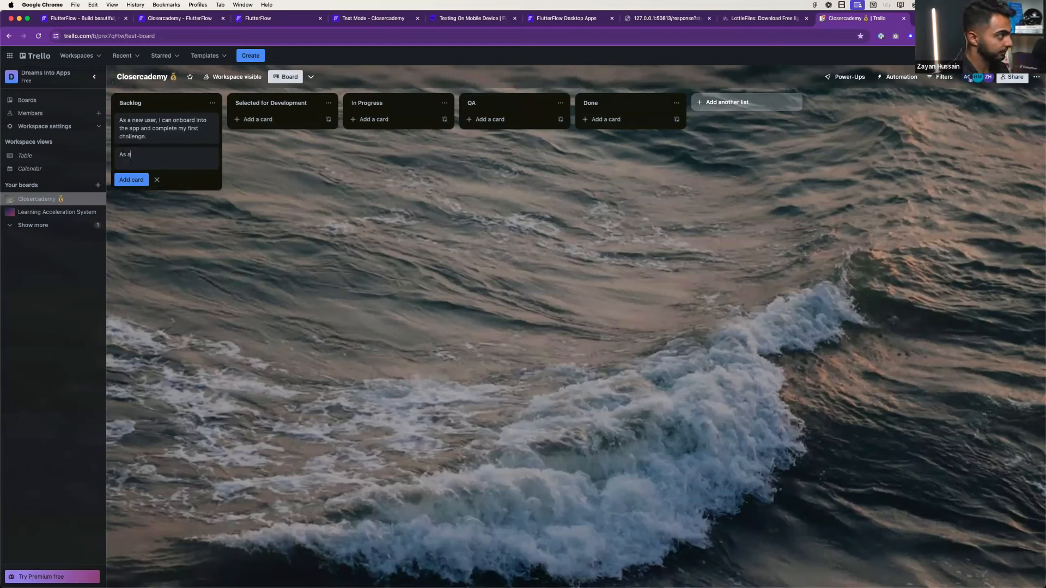
{"action": "key", "text": "BackSpace"}
{"action": "key", "text": "BackSpace"}
{"action": "key", "text": "BackSpace"}
{"action": "key", "text": "BackSpace"}
{"action": "type", "text": "As a user, I can com"}
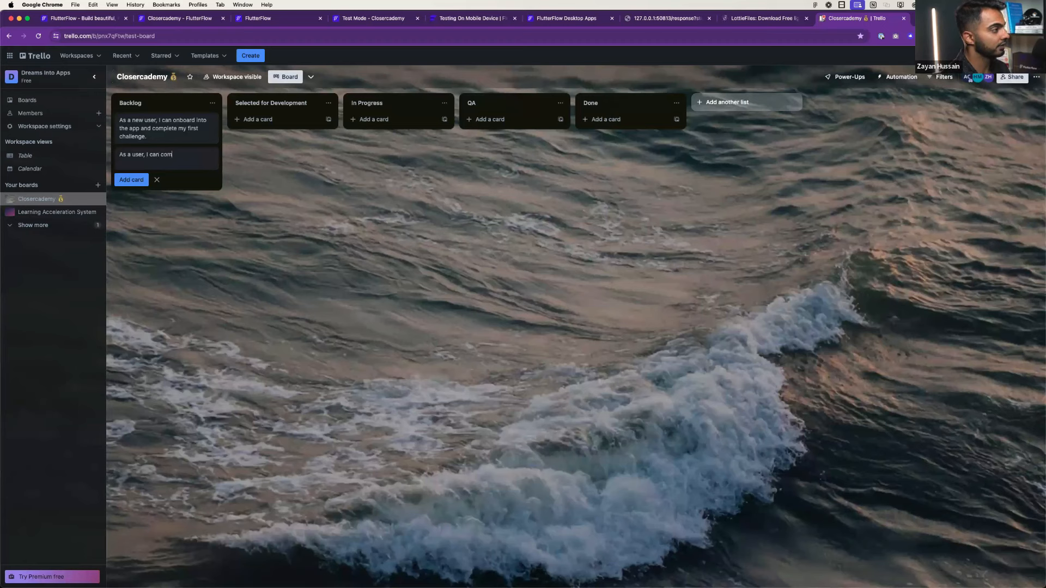
{"action": "key", "text": "BackSpace"}
{"action": "key", "text": "BackSpace"}
{"action": "key", "text": "BackSpace"}
{"action": "key", "text": "BackSpace"}
{"action": "key", "text": "BackSpace"}
{"action": "key", "text": "BackSpace"}
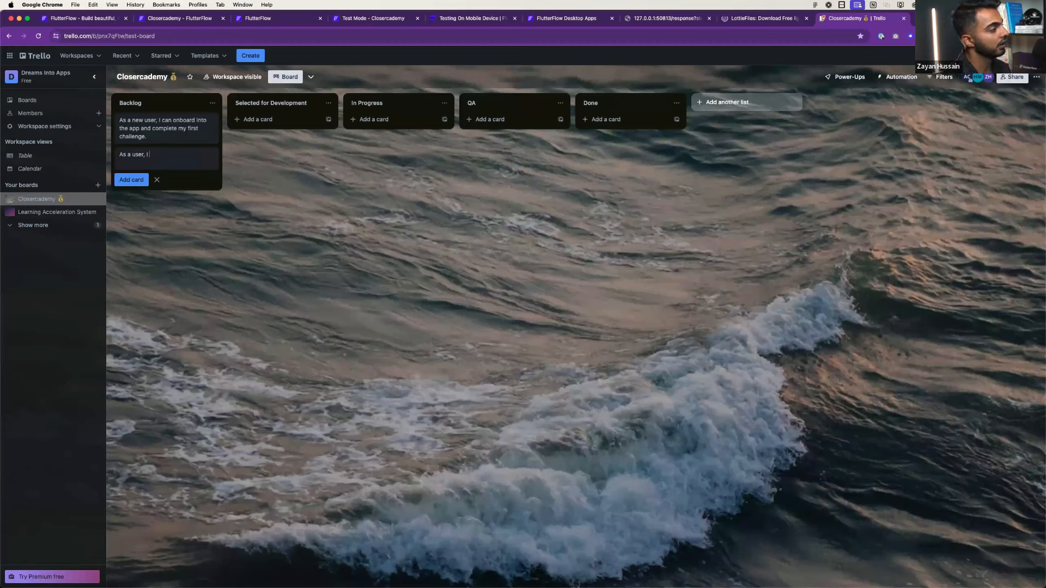
{"action": "type", "text": "can view my daily cha"}
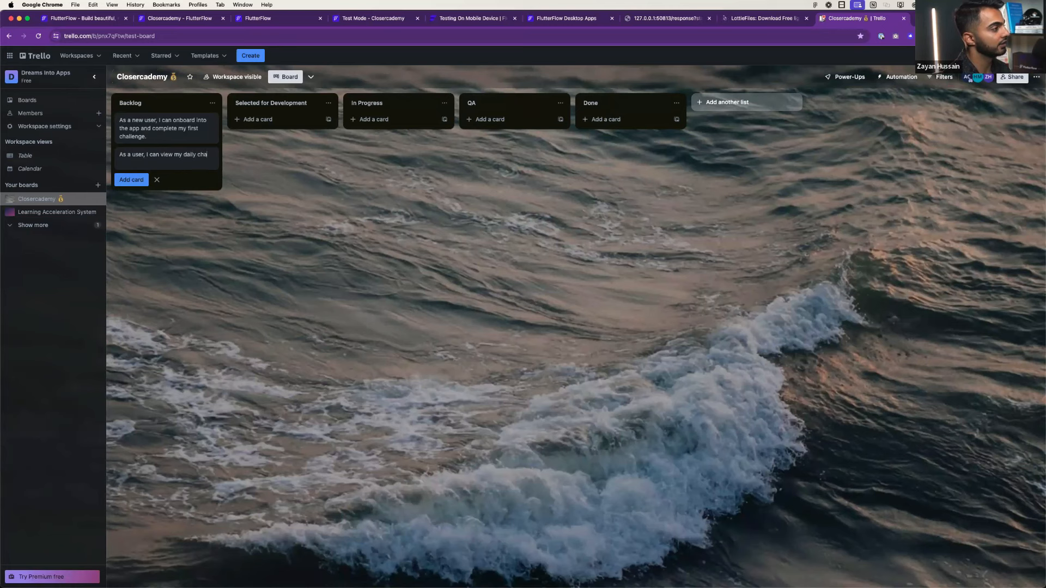
{"action": "key", "text": "BackSpace"}
{"action": "key", "text": "BackSpace"}
{"action": "key", "text": "BackSpace"}
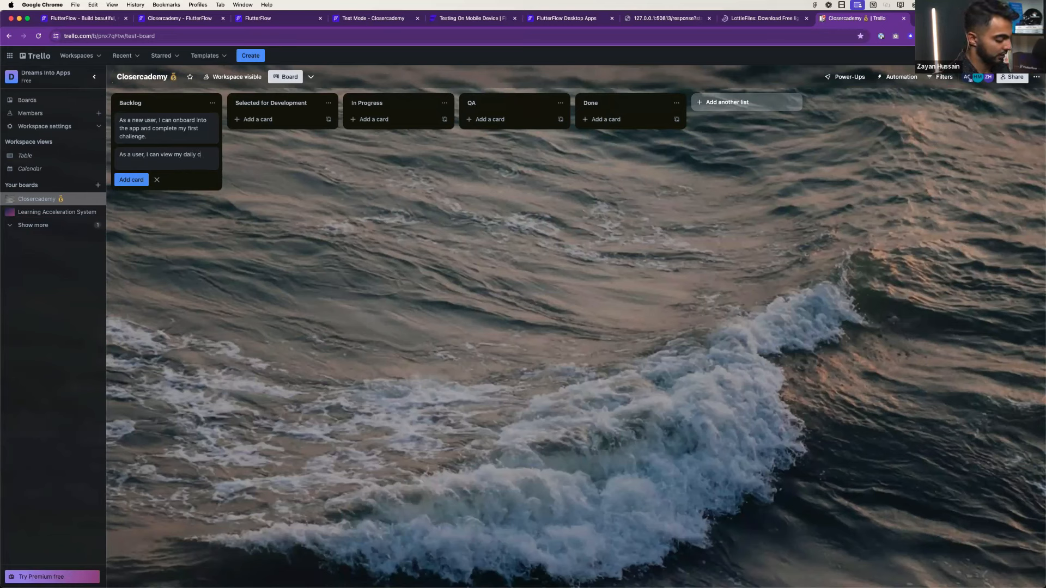
{"action": "type", "text": "t"}
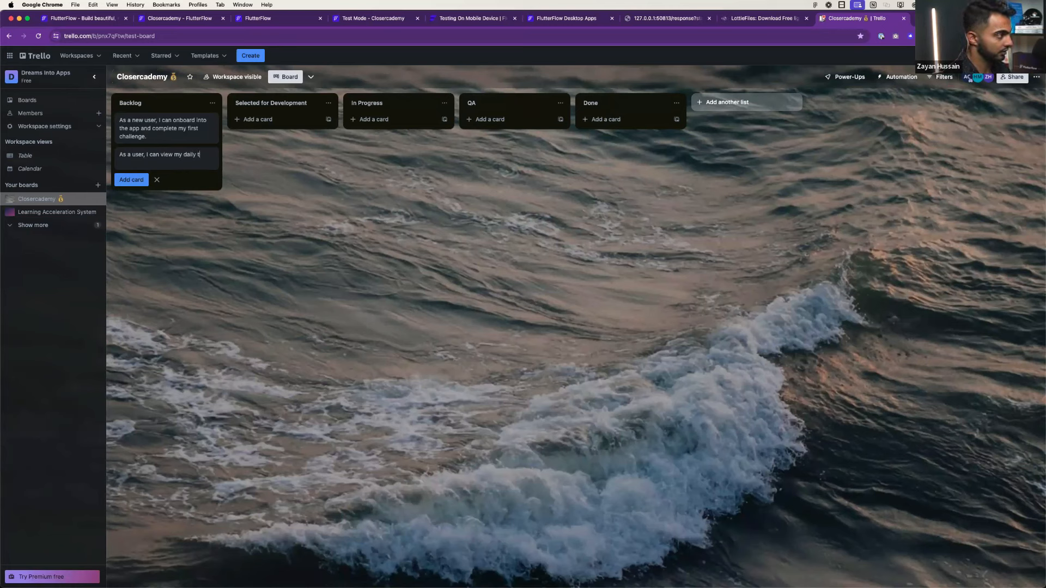
{"action": "type", "text": "raining plan"}
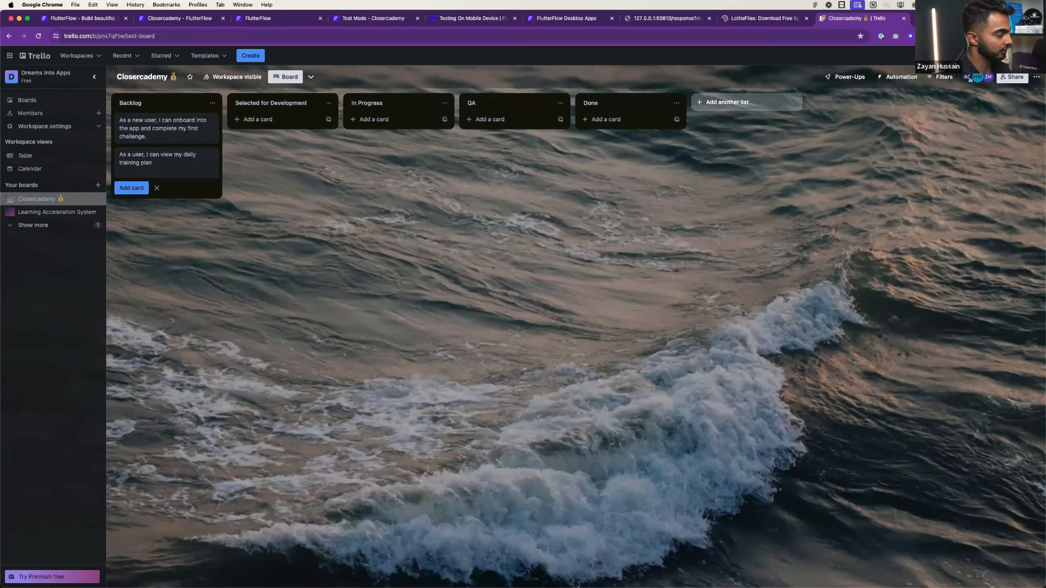
{"action": "type", "text": " and"}
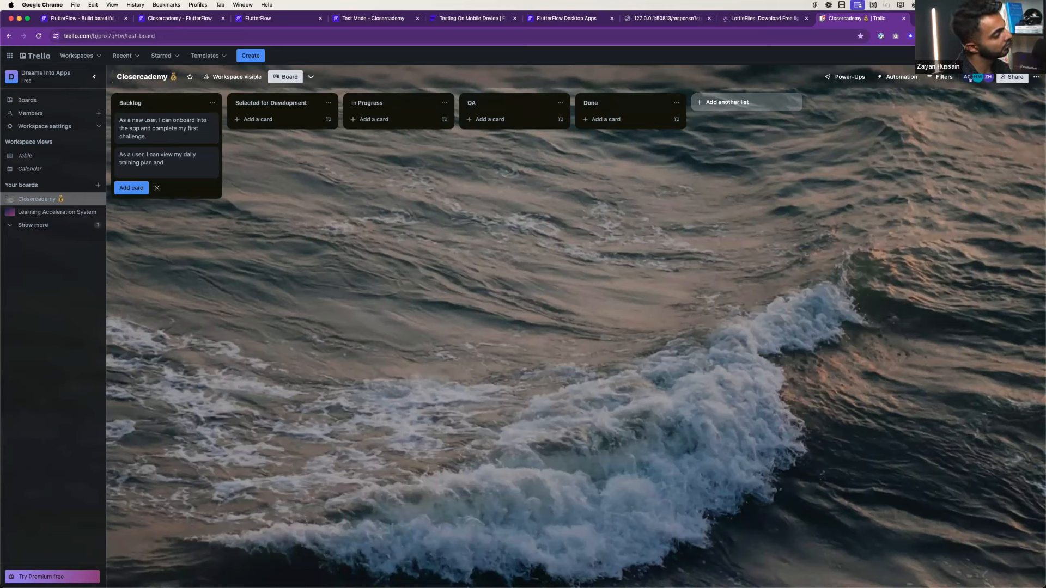
{"action": "key", "text": "BackSpace"}
{"action": "key", "text": "BackSpace"}
{"action": "key", "text": "BackSpace"}
{"action": "type", "text": "of"}
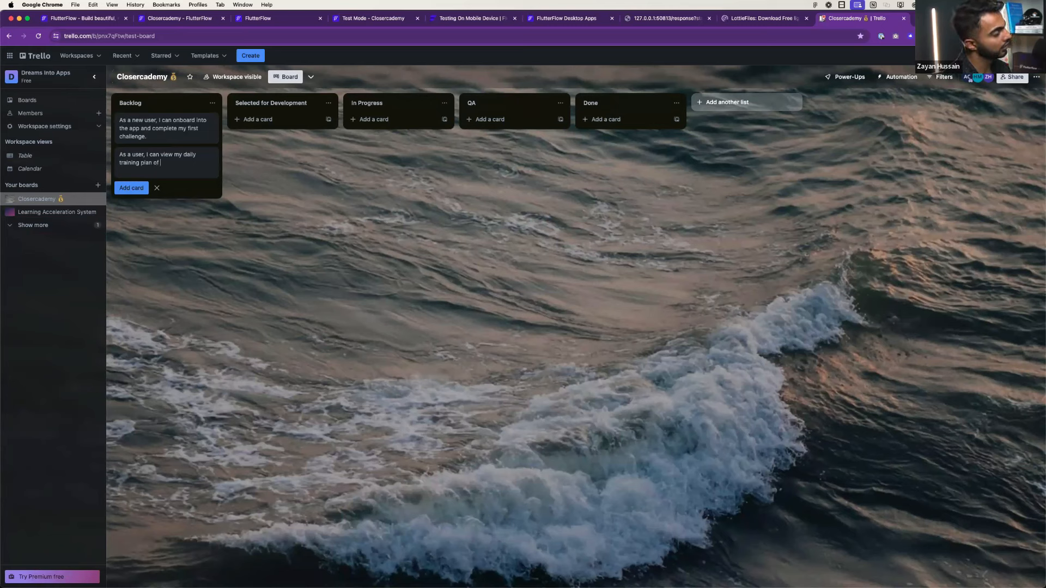
{"action": "type", "text": " exercises that"}
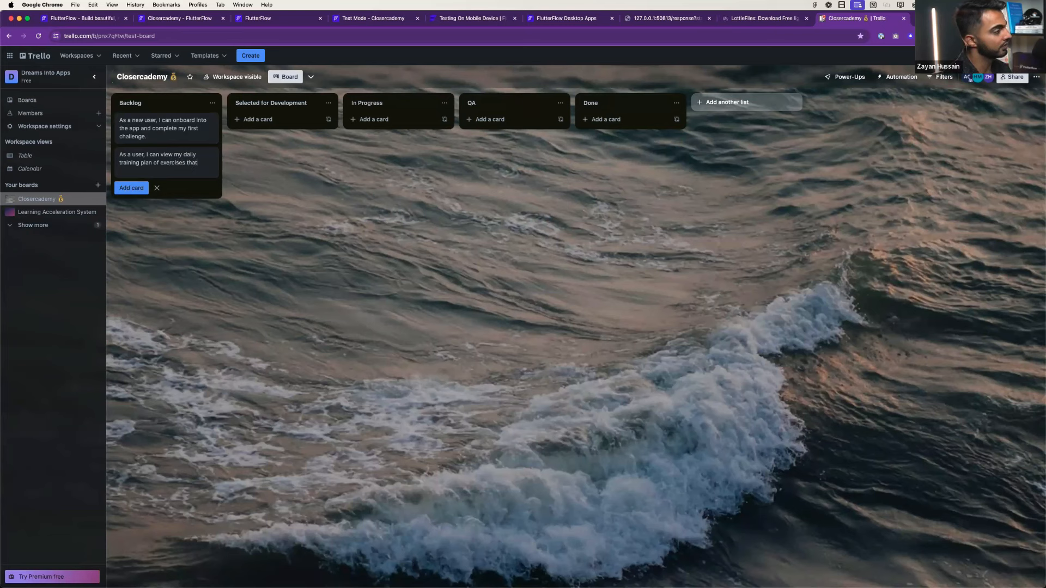
{"action": "type", "text": " update dea"}
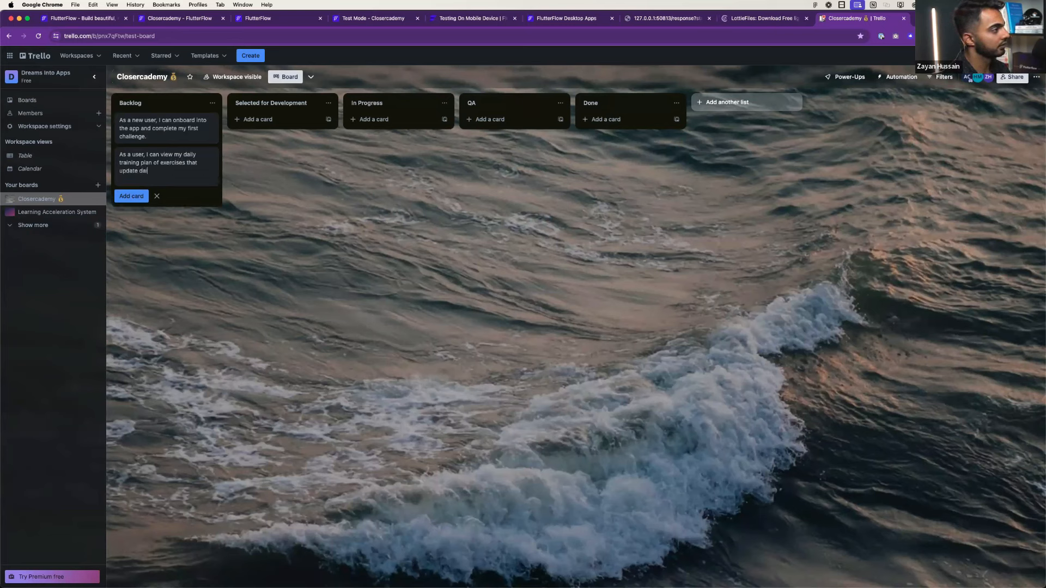
{"action": "key", "text": "Return"}
- Add a third Backlog card reading "As a free user, I can complete my free training for the day."
{"action": "type", "text": "As a user"}
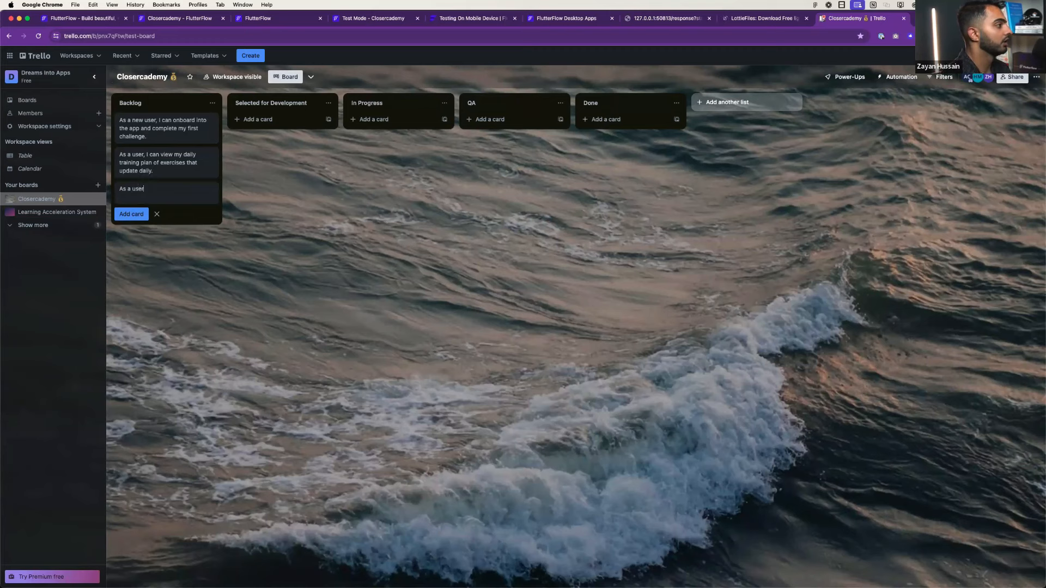
{"action": "type", "text": ", I can complete my f"}
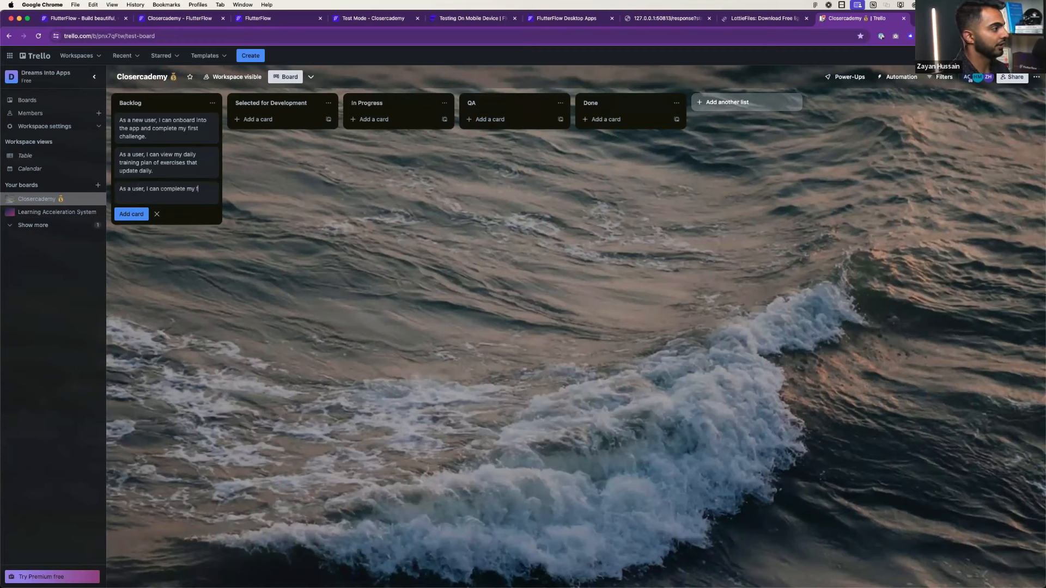
{"action": "key", "text": "BackSpace"}
{"action": "key", "text": "super+BackSpace"}
{"action": "type", "text": "a"}
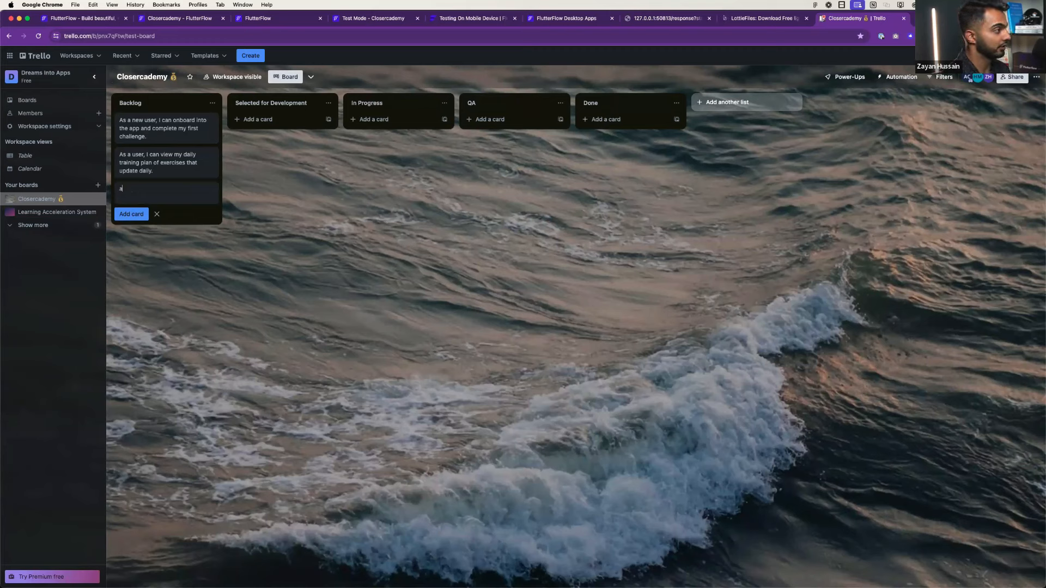
{"action": "type", "text": "s a free u"}
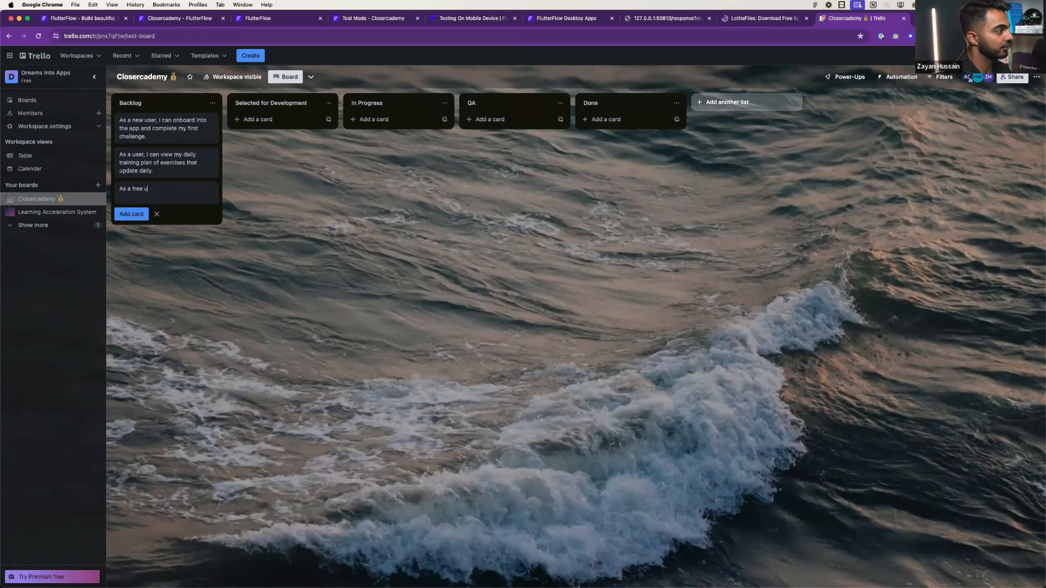
{"action": "type", "text": "ser, I can complete my"}
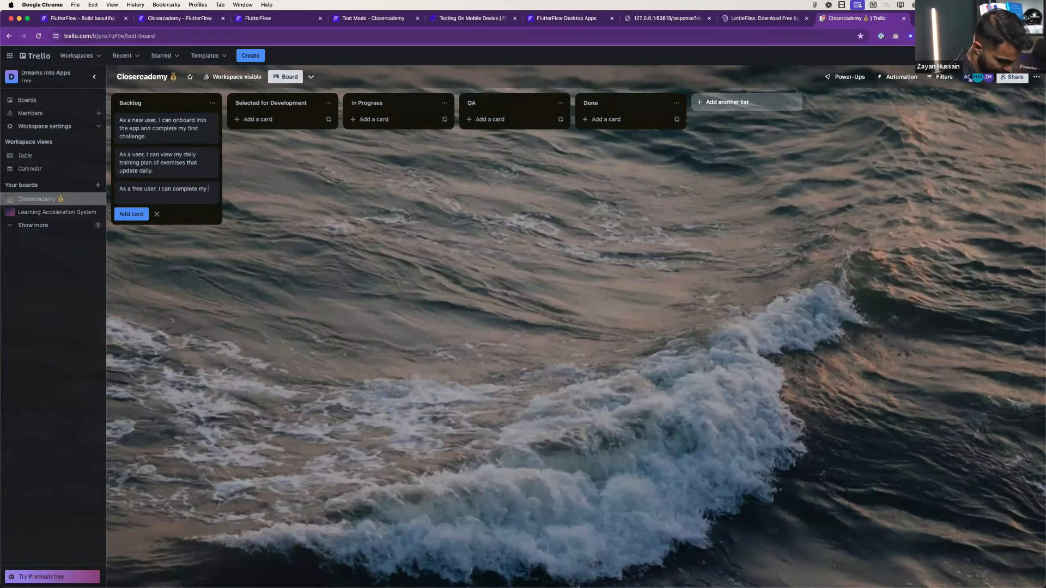
{"action": "type", "text": " free training for the d"}
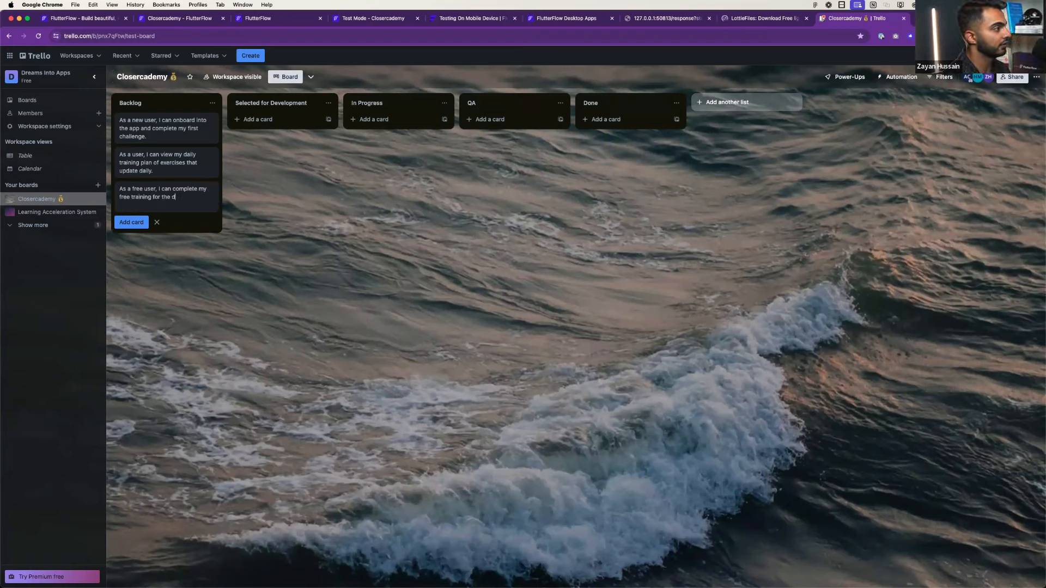
{"action": "type", "text": "ay."}
{"action": "key", "text": "Return"}
- Add a Backlog card reading "As a free user, when I tap on a premium exercise, I am prompted to upgrade to Closercademy Pro"
{"action": "type", "text": "As"}
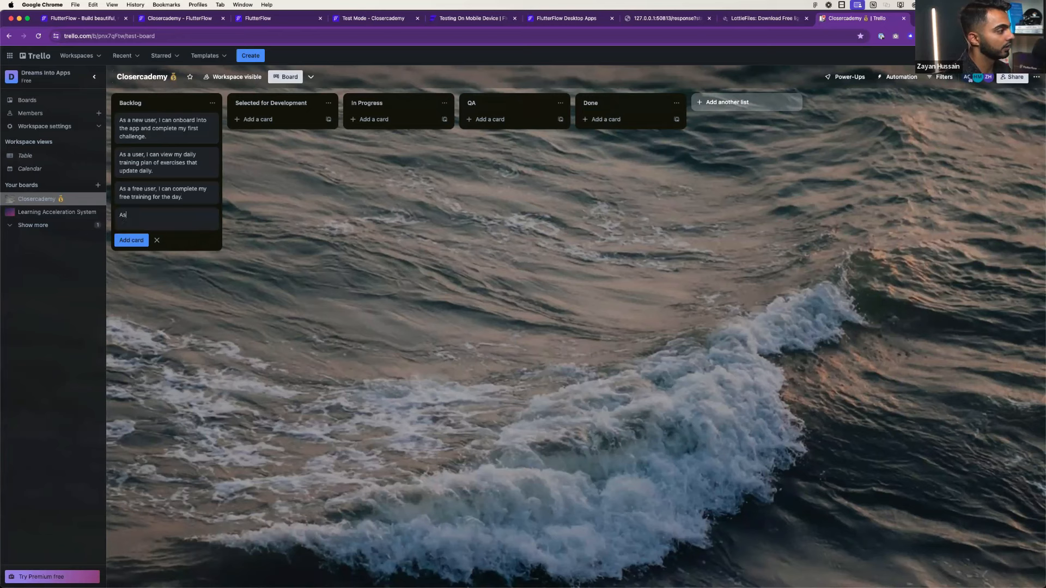
{"action": "type", "text": " a free user, I ca"}
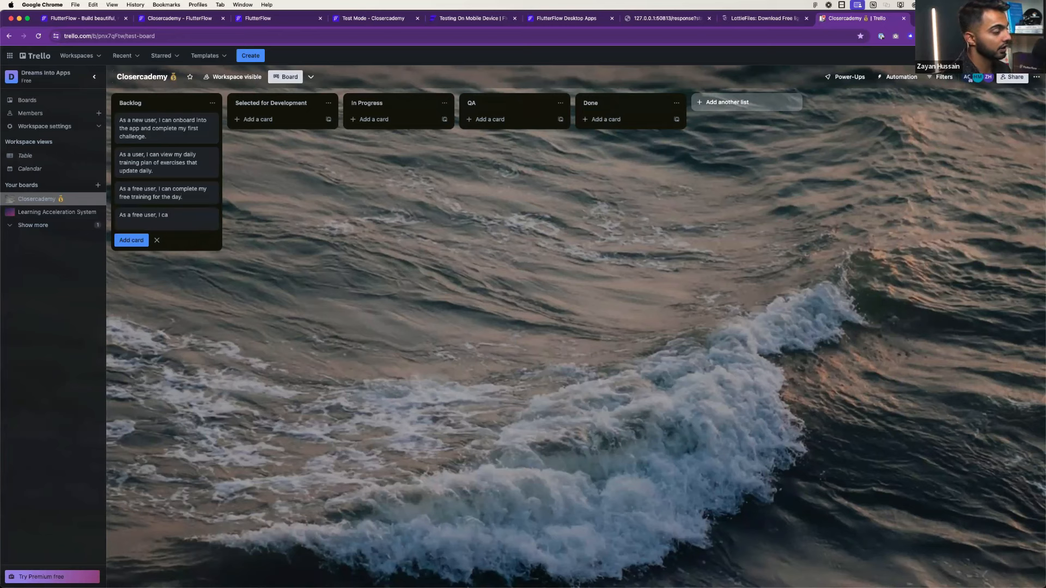
{"action": "type", "text": "n"}
{"action": "key", "text": "BackSpace"}
{"action": "key", "text": "BackSpace"}
{"action": "key", "text": "BackSpace"}
{"action": "key", "text": "BackSpace"}
{"action": "key", "text": "BackSpace"}
{"action": "type", "text": "when I tap on a "}
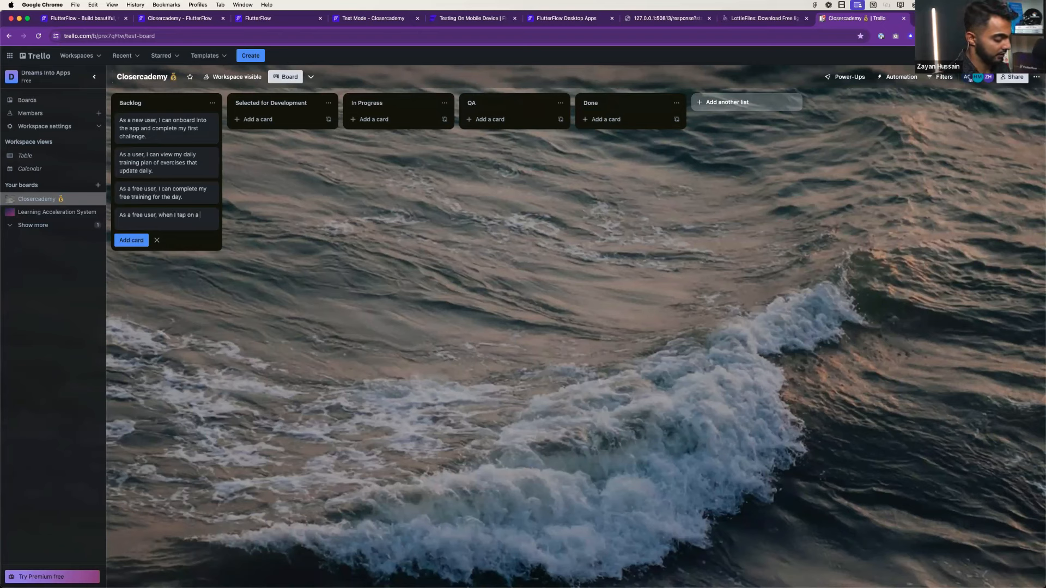
{"action": "type", "text": "premium e"}
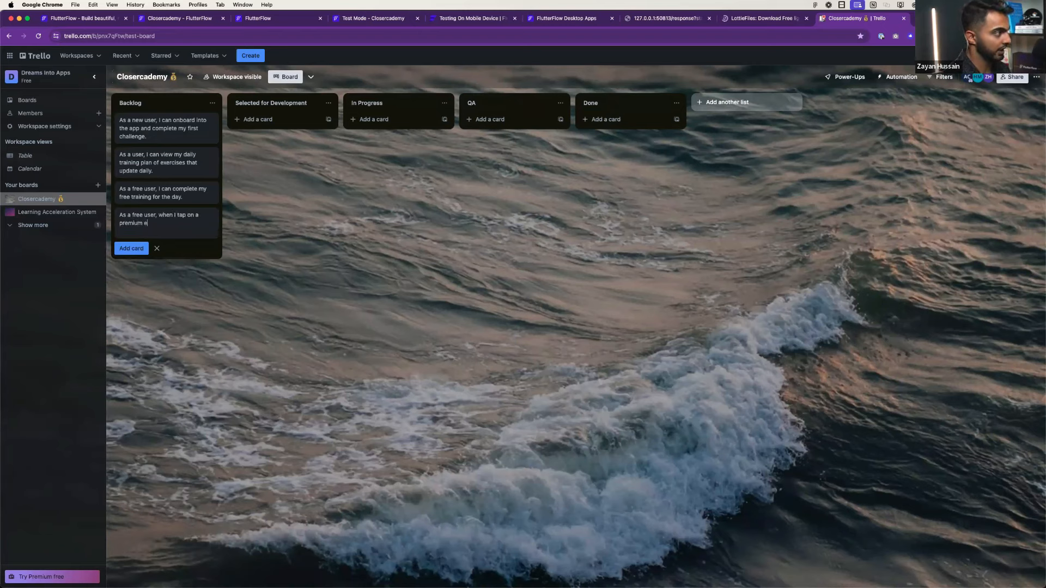
{"action": "type", "text": "xercise, I am pro"}
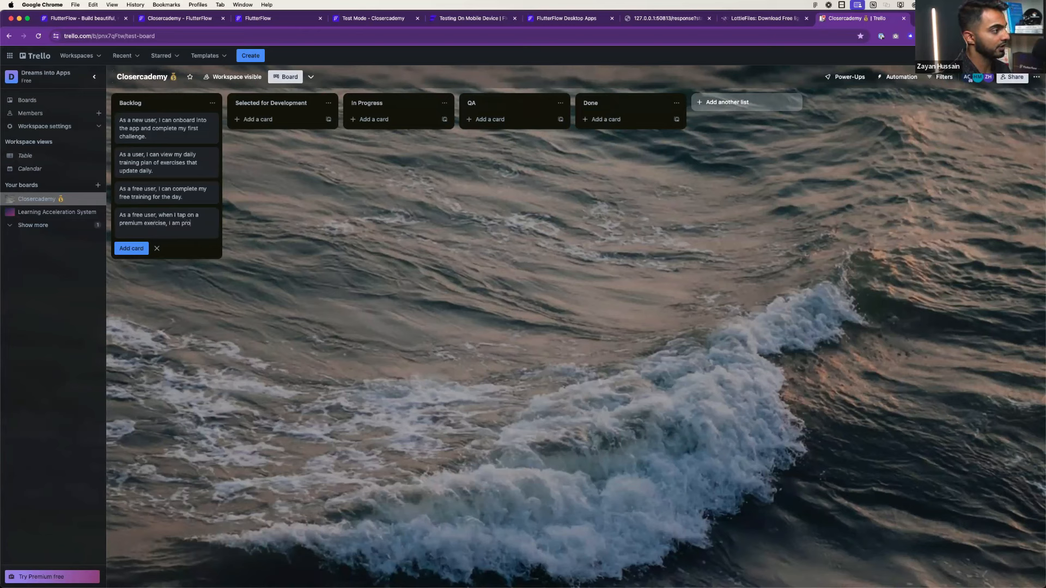
{"action": "type", "text": "mpted to"}
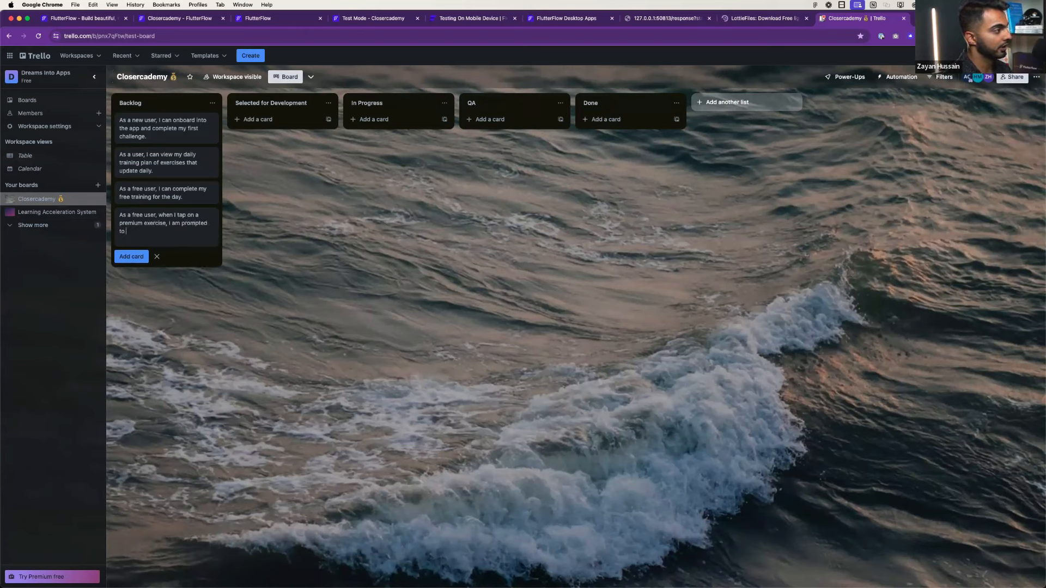
{"action": "type", "text": " upgrade to Closeca"}
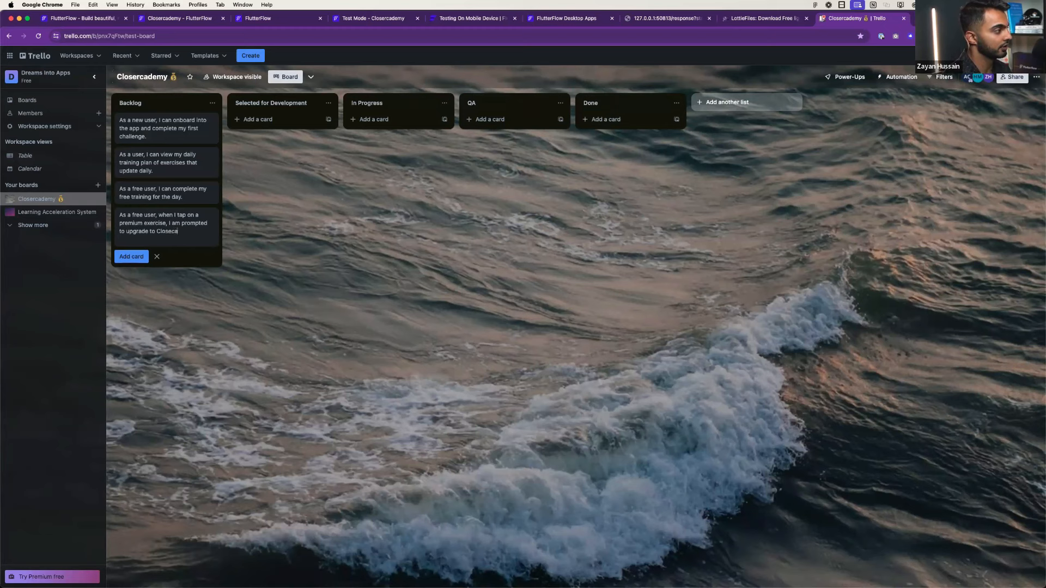
{"action": "type", "text": "cademy Pro"}
{"action": "key", "text": "Return"}
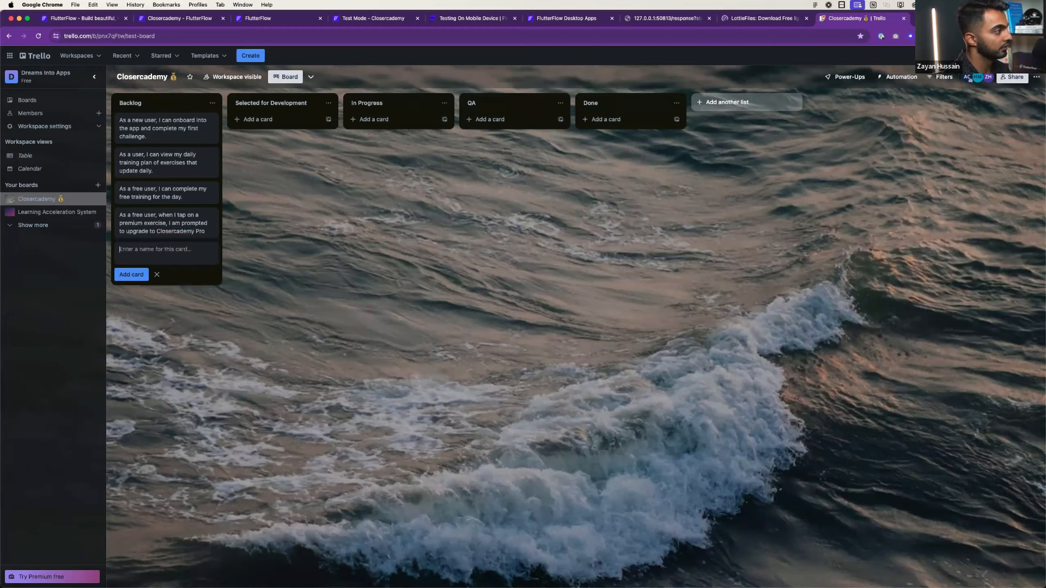
{"action": "type", "text": "As a"}
{"action": "key", "text": "super+BackSpace"}
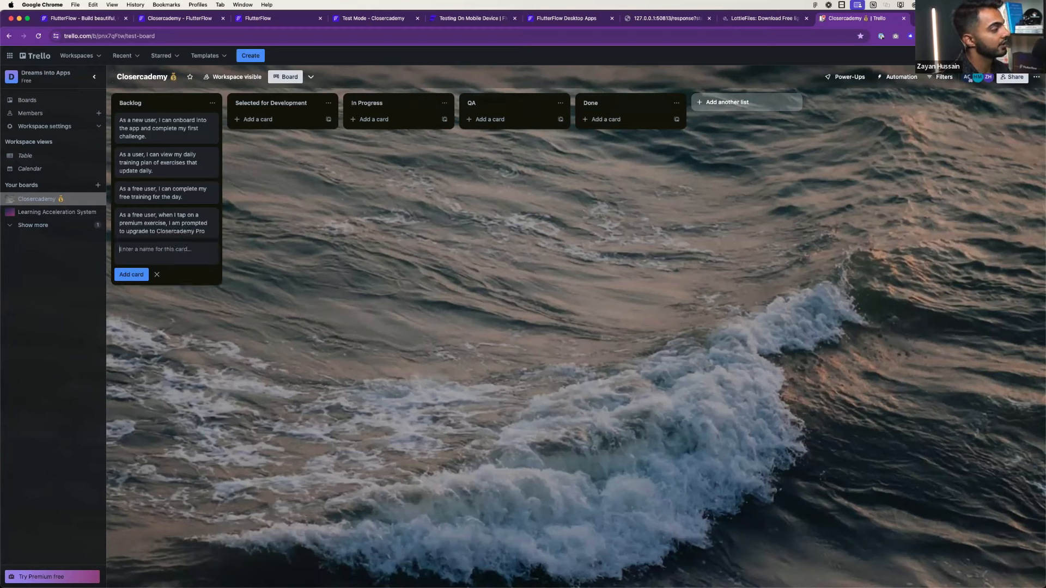
- Add a Backlog card reading "As a user, I can view a list of all my previous challenge submissions."
{"action": "type", "text": "As"}
{"action": "key", "text": "super+BackSpace"}
{"action": "type", "text": "As a "}
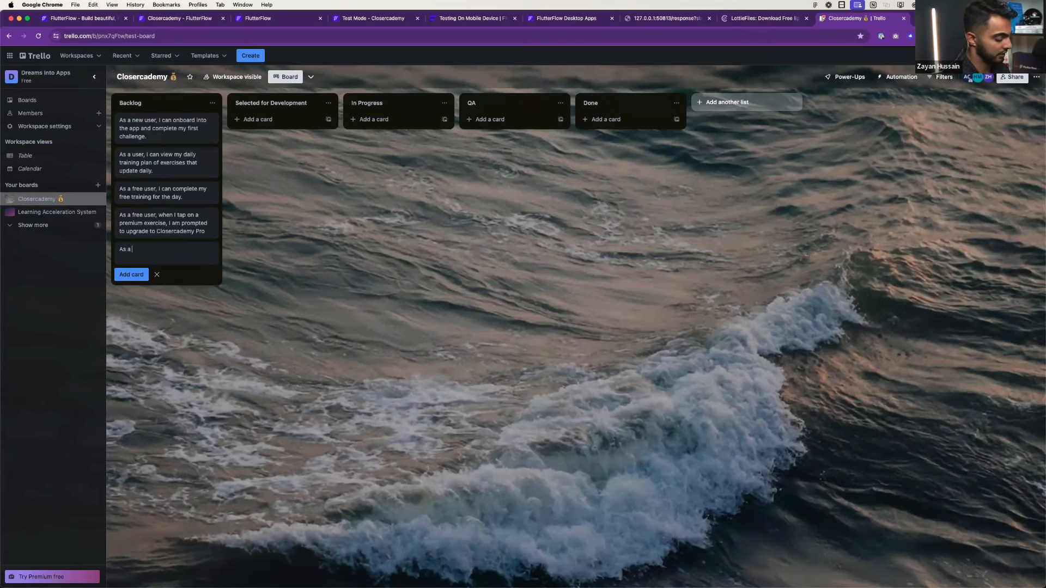
{"action": "type", "text": "user, I can "}
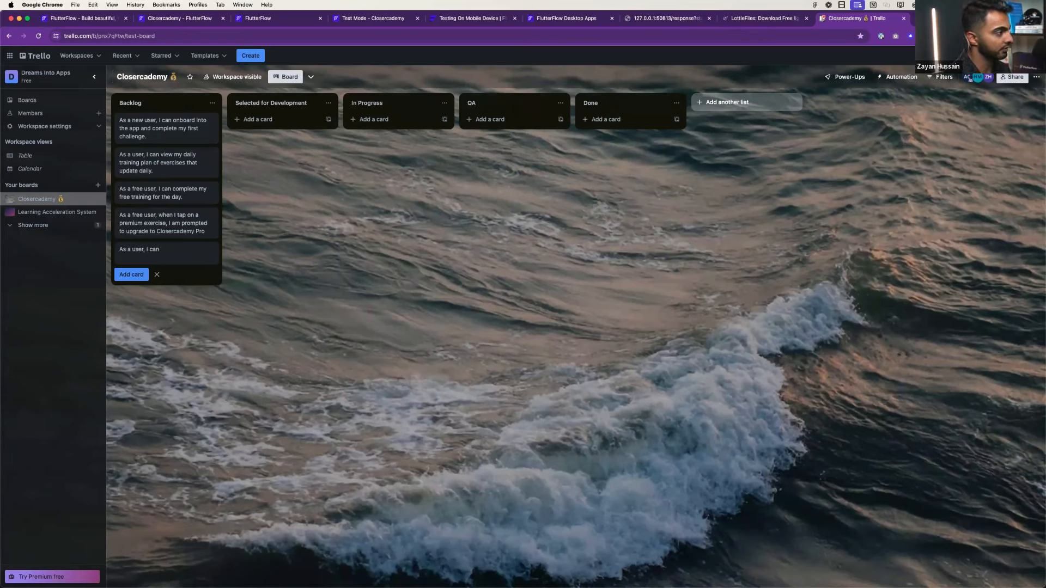
{"action": "type", "text": "view a list of all"}
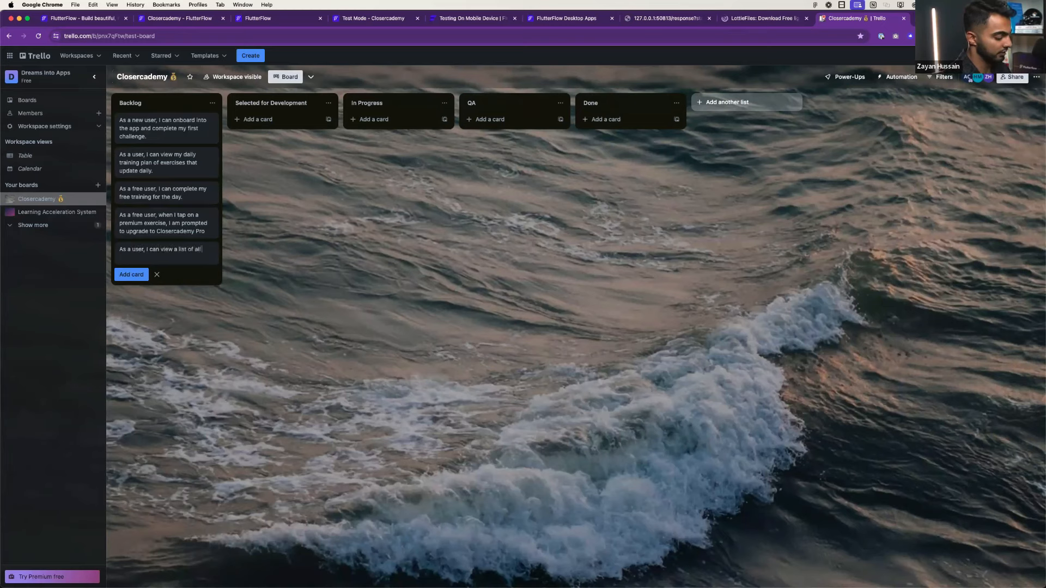
{"action": "type", "text": " my previous c"}
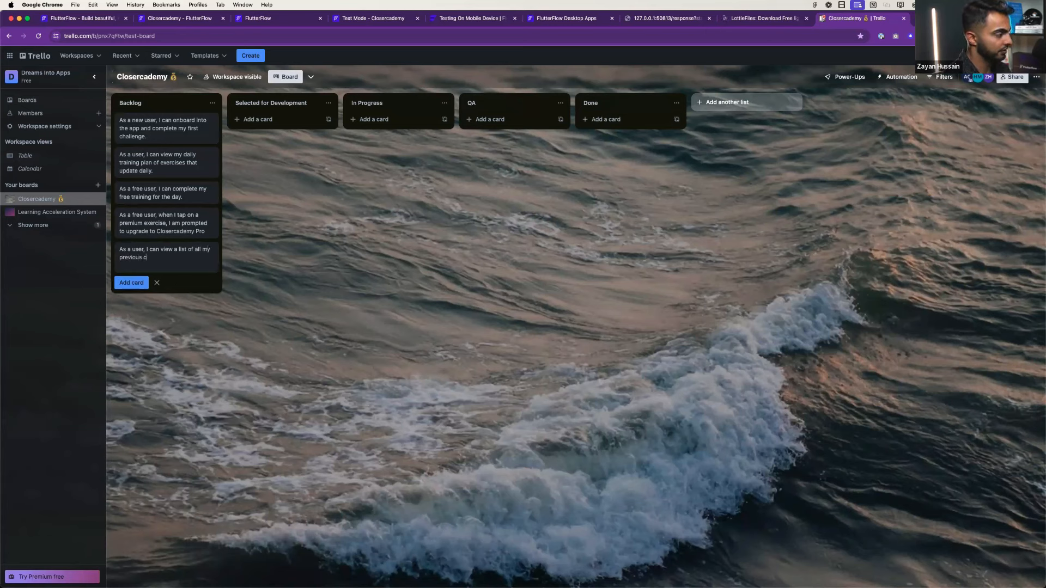
{"action": "type", "text": "hallenge submissiona d"}
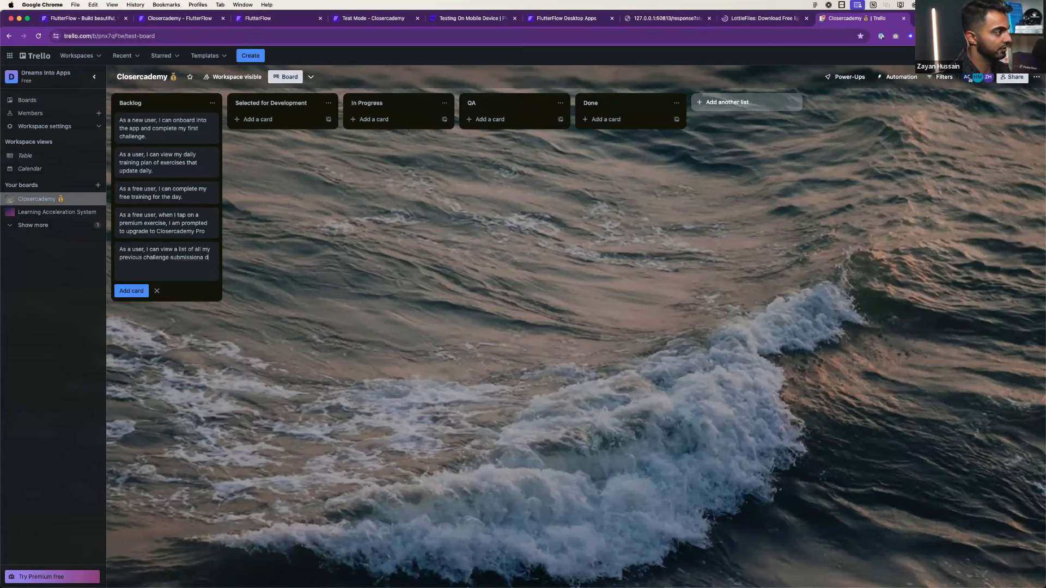
{"action": "key", "text": "BackSpace"}
{"action": "key", "text": "BackSpace"}
{"action": "key", "text": "BackSpace"}
{"action": "key", "text": "BackSpace"}
{"action": "type", "text": "ns."}
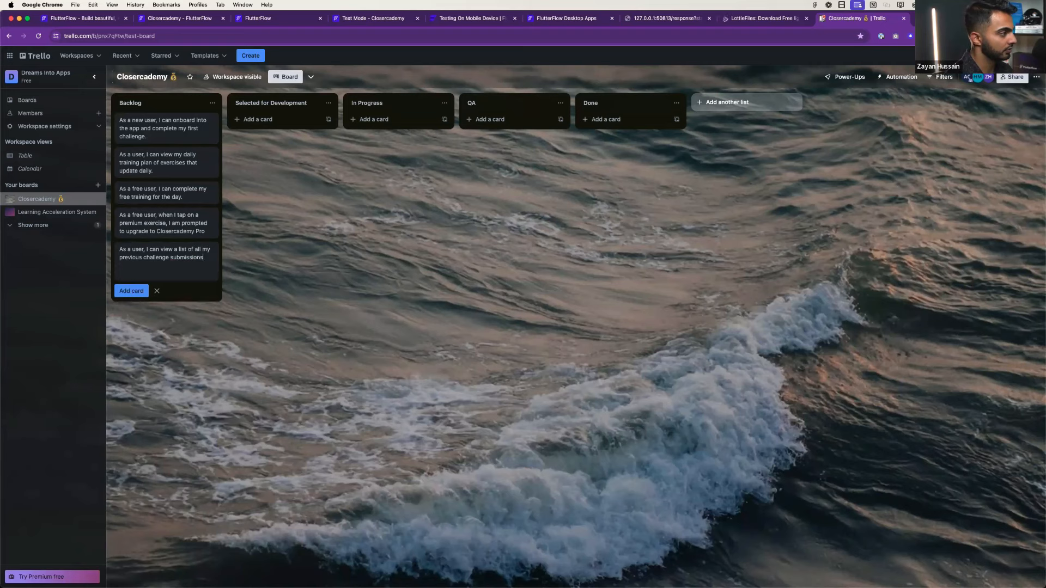
{"action": "key", "text": "Return"}
- Write the next Backlog card's text as "As a user, I can tap on a challenge submission and view its details"
{"action": "type", "text": "As a user, I can view"}
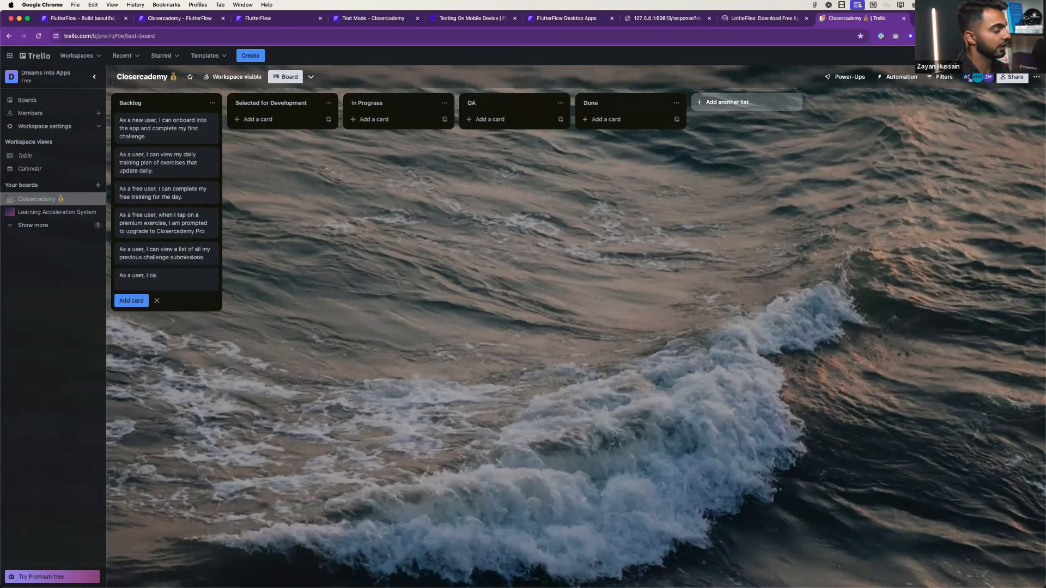
{"action": "key", "text": "BackSpace"}
{"action": "key", "text": "BackSpace"}
{"action": "key", "text": "BackSpace"}
{"action": "key", "text": "BackSpace"}
{"action": "type", "text": "tap "}
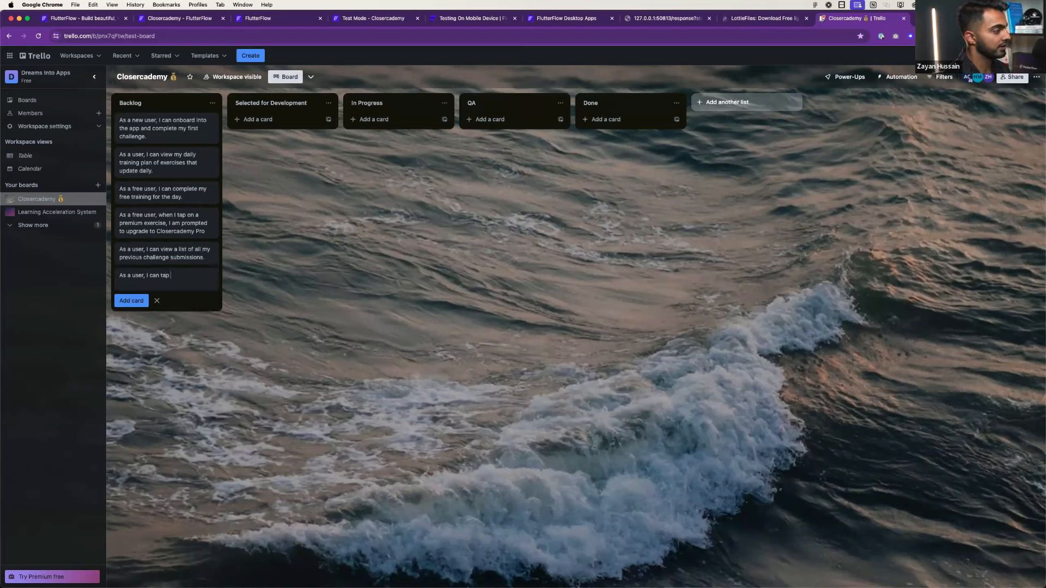
{"action": "type", "text": "on a challenge submission and vi"}
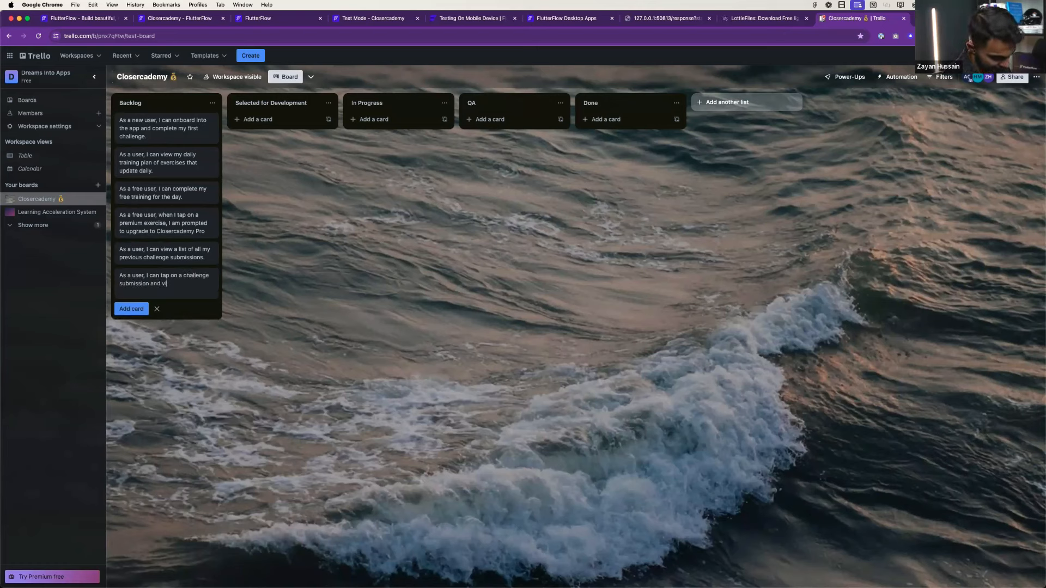
{"action": "type", "text": "ew its details"}
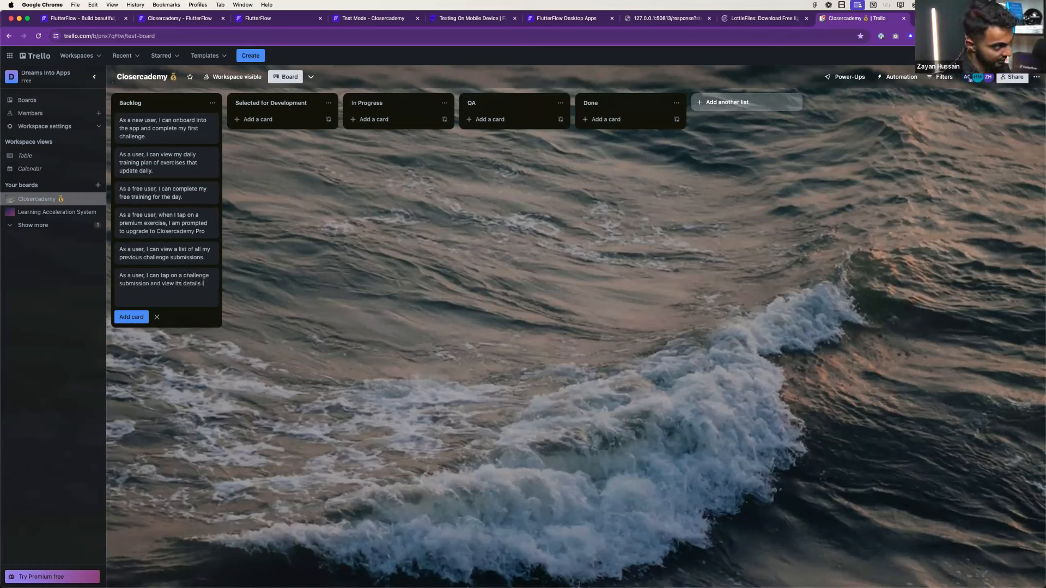
- Finish the Backlog card on challenge submission details with "like the name, challenge details, and a link to the audio recording."
{"action": "type", "text": " like the name"}
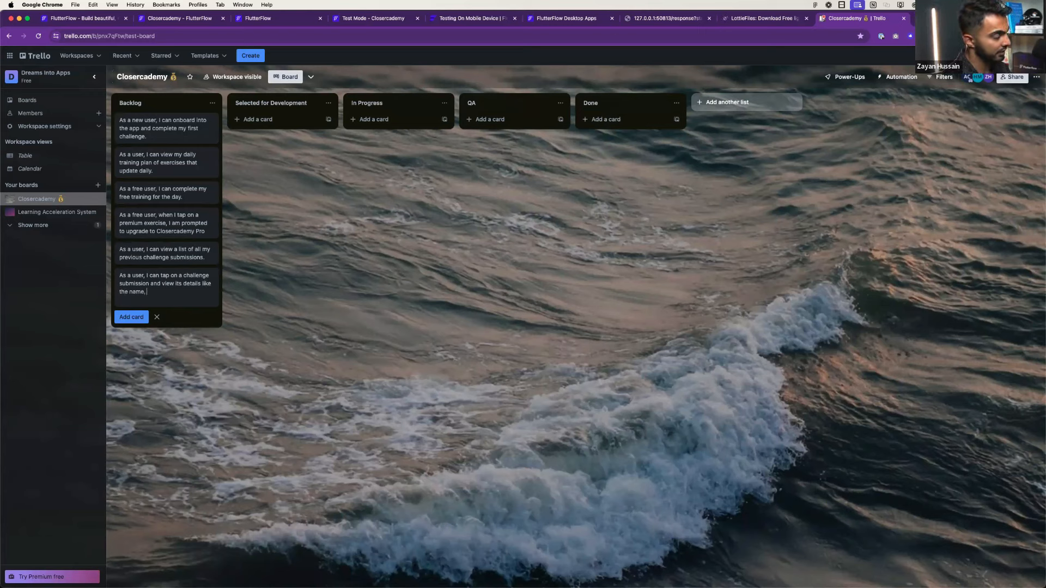
{"action": "type", "text": ", challenge det"}
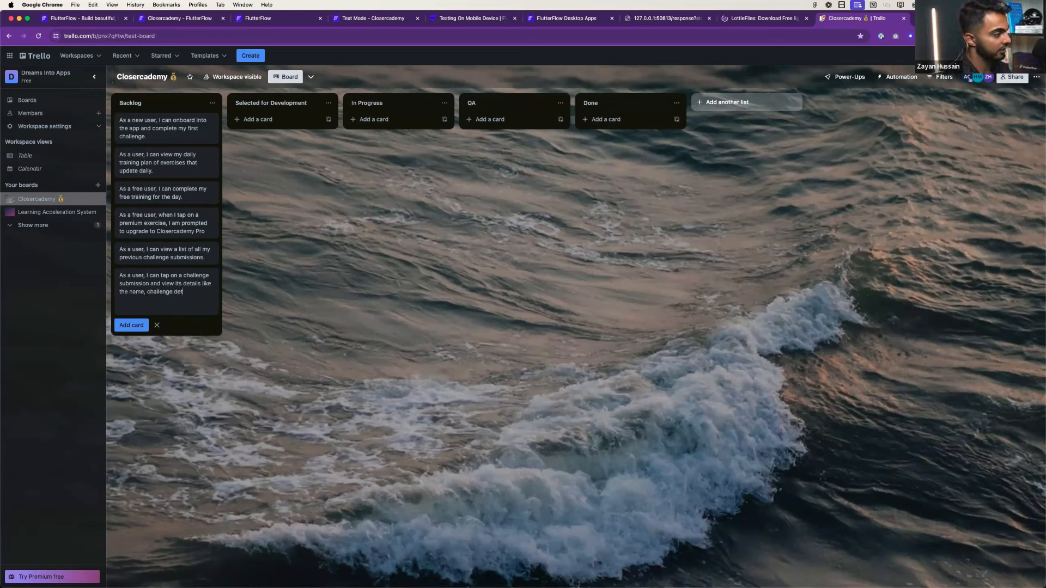
{"action": "type", "text": "ails, and a l"}
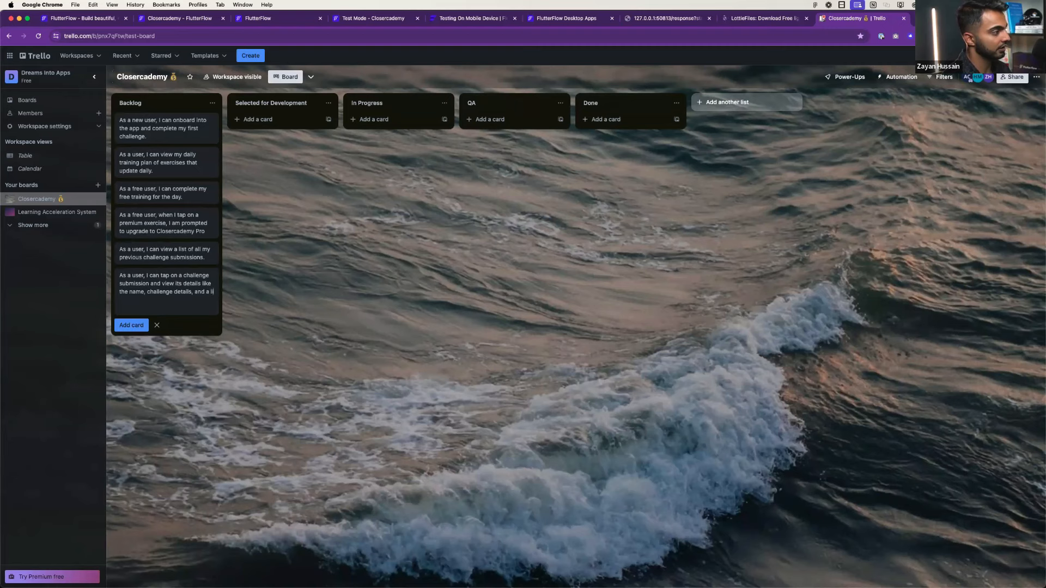
{"action": "type", "text": "ink to the audio reco"}
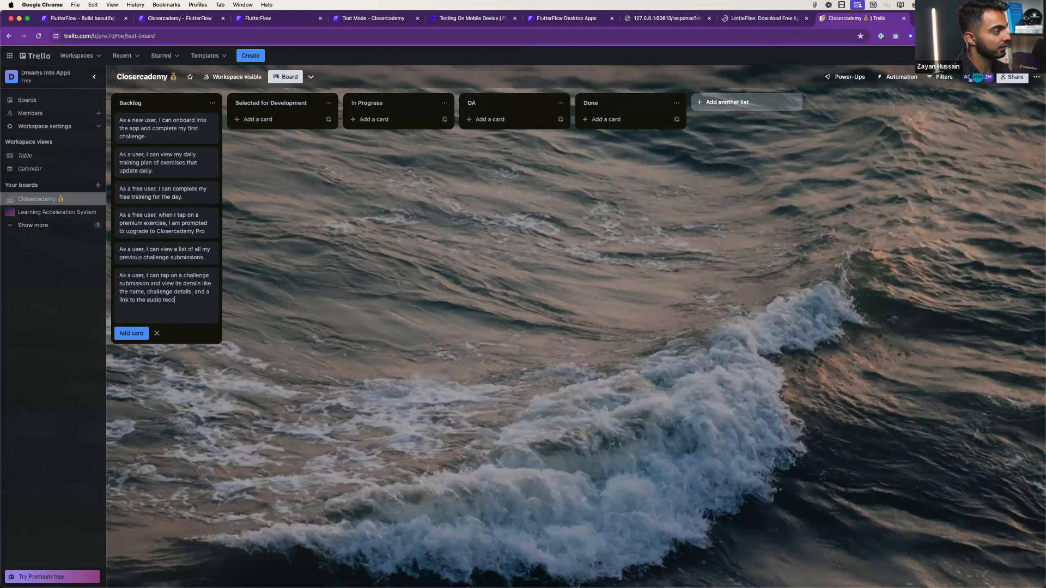
{"action": "type", "text": "rding."}
{"action": "key", "text": "Return"}
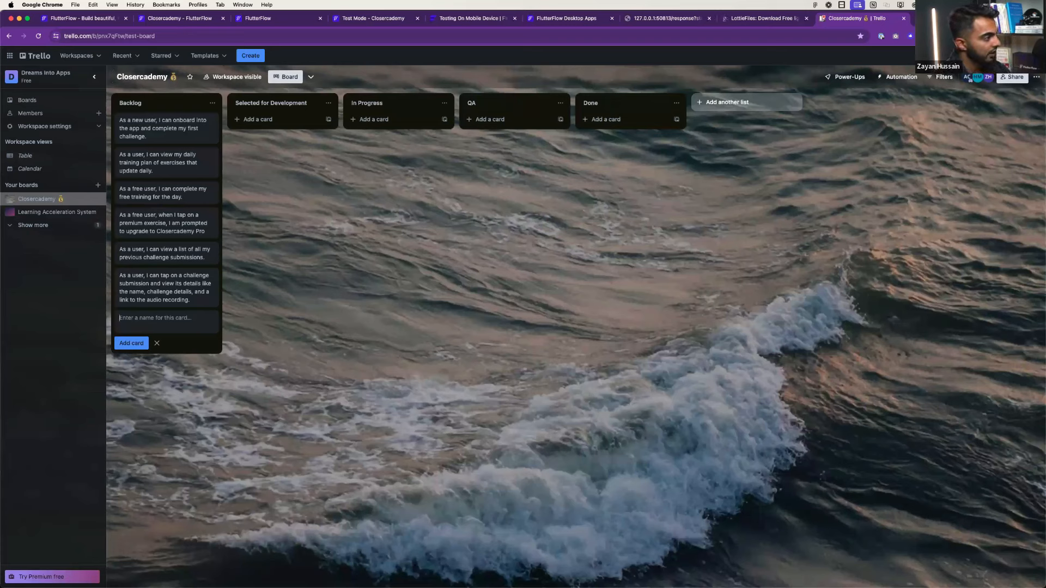
- Add a Backlog card: "As a user, I can view a list of all audio recordings associated to my profile."
{"action": "type", "text": "As a user"}
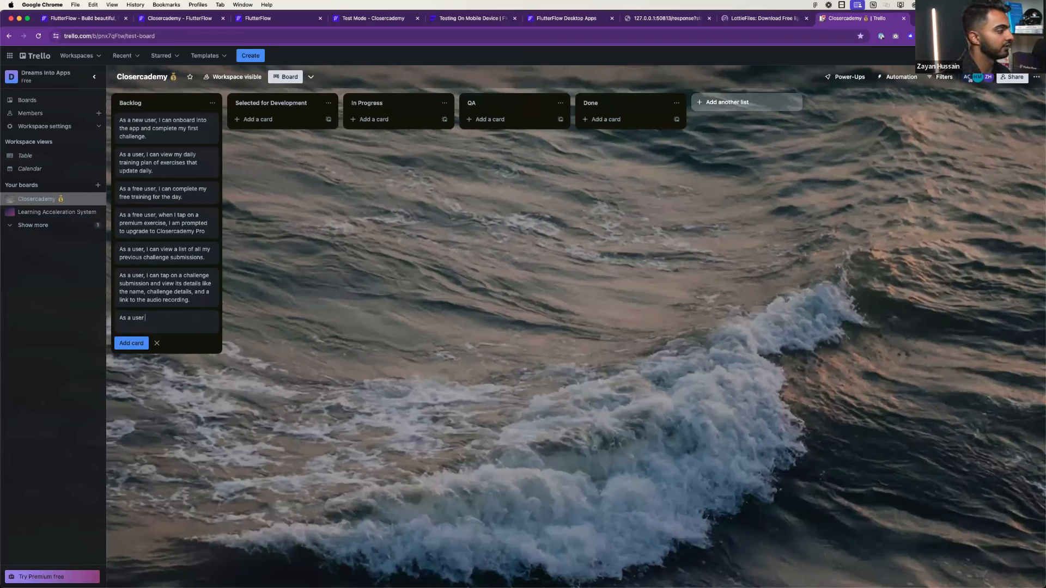
{"action": "type", "text": ", I can view a "}
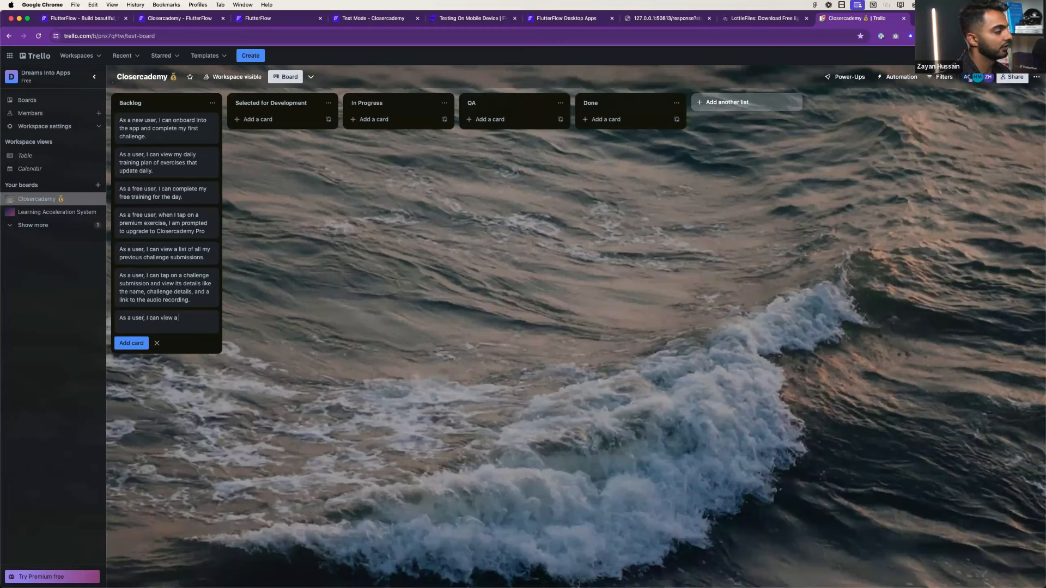
{"action": "type", "text": "list of all audio recordings assoc"}
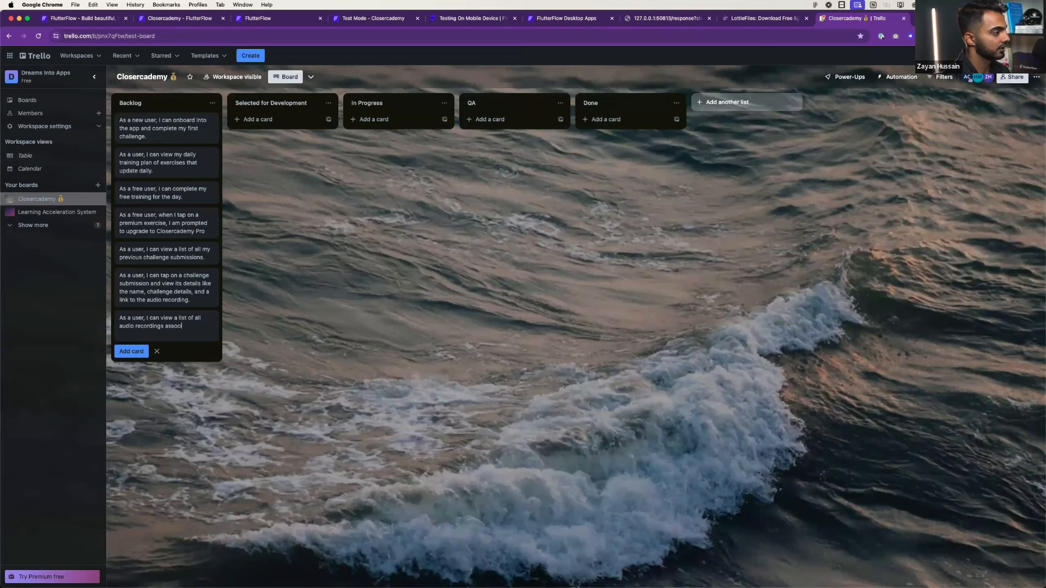
{"action": "type", "text": "iated to my prof"}
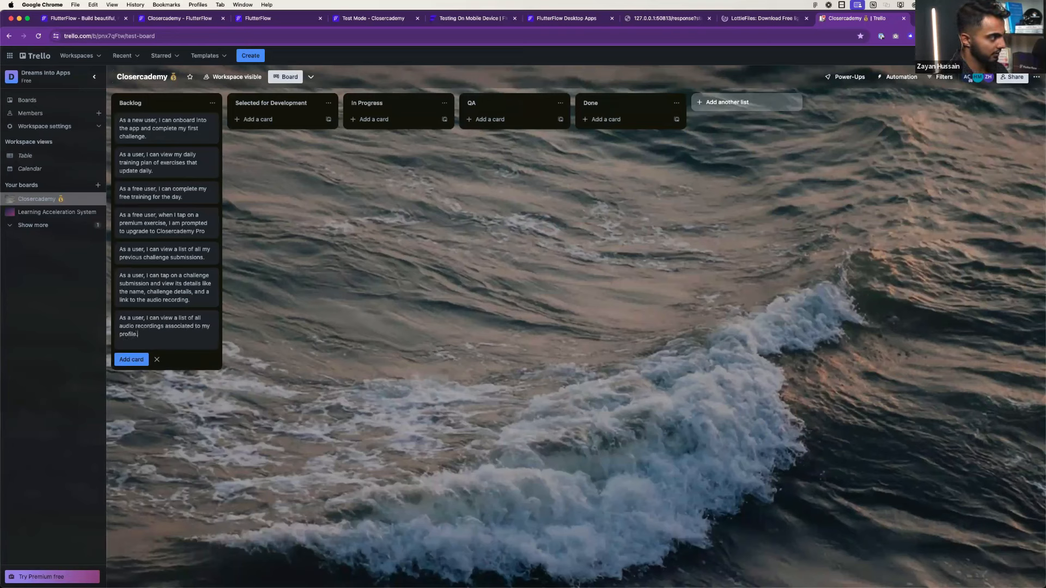
{"action": "type", "text": "ile."}
{"action": "key", "text": "Return"}
- Add a Backlog card: "As a returning user, I can see a list of 3 random exercises that I need to complete on a daily basis."
{"action": "type", "text": "A"}
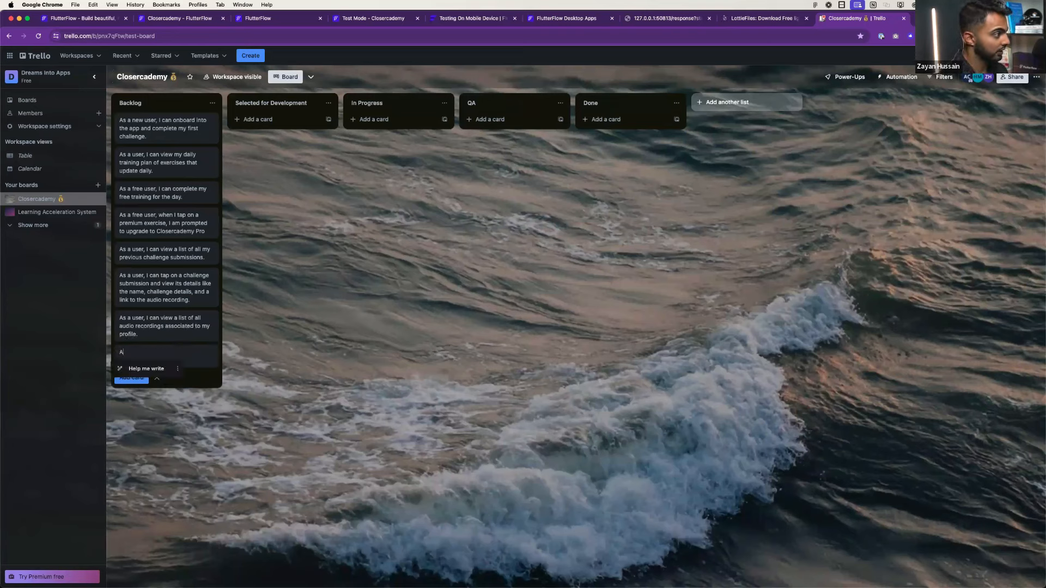
{"action": "type", "text": "s a returning us"}
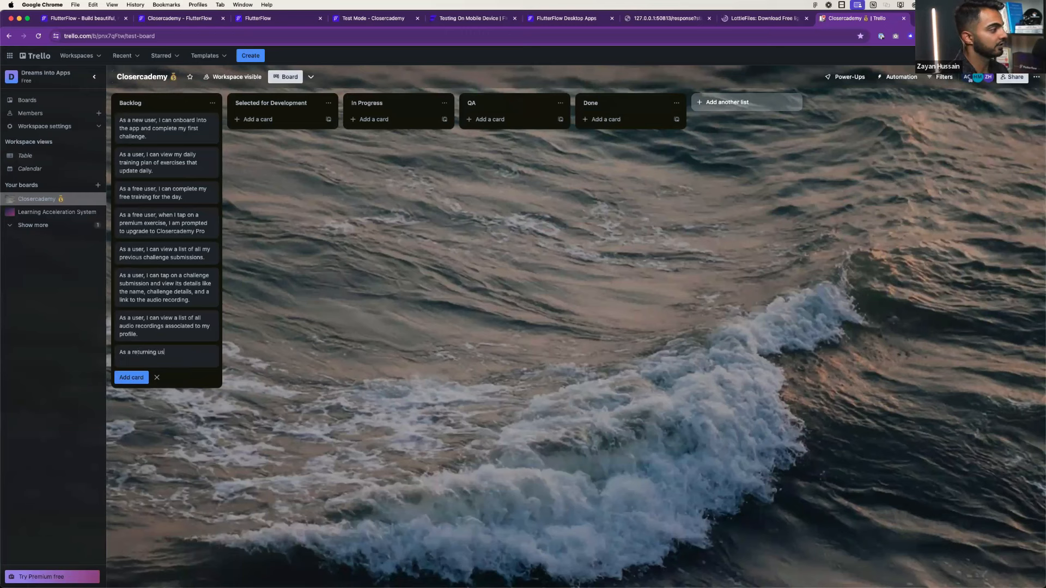
{"action": "type", "text": "er, I can see a list o"}
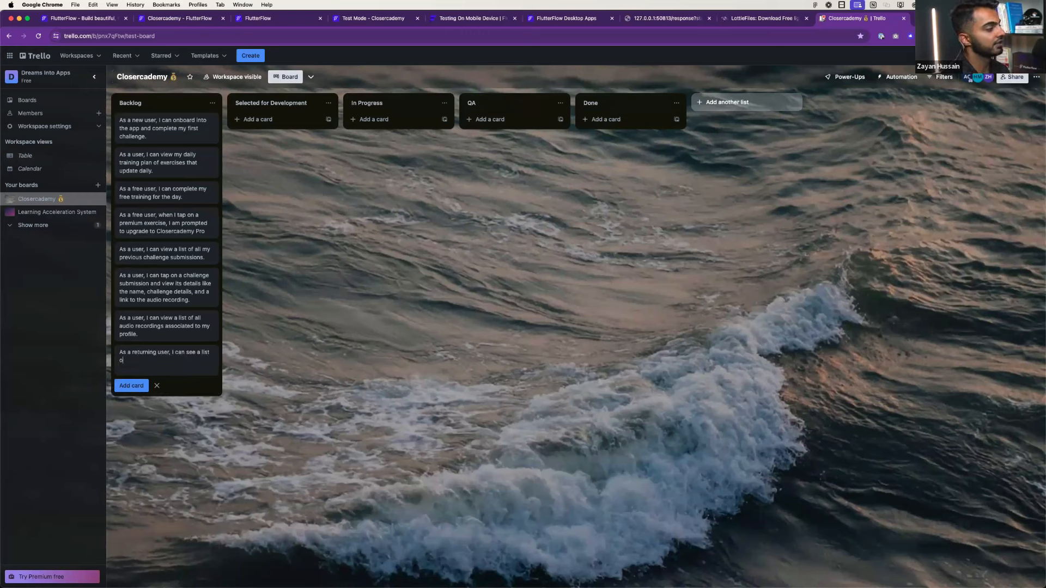
{"action": "type", "text": "f random exercises"}
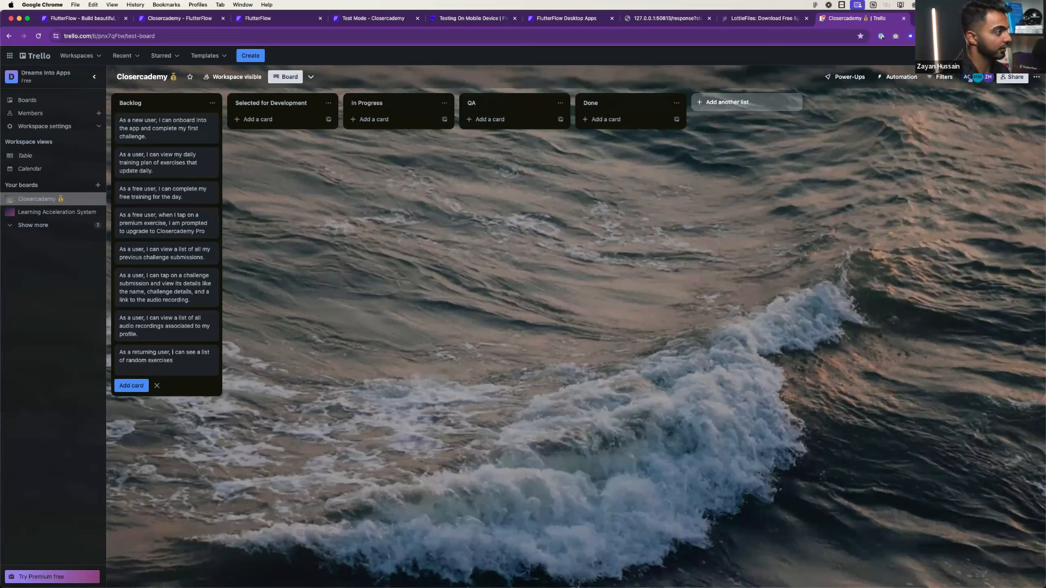
{"action": "type", "text": " 3"}
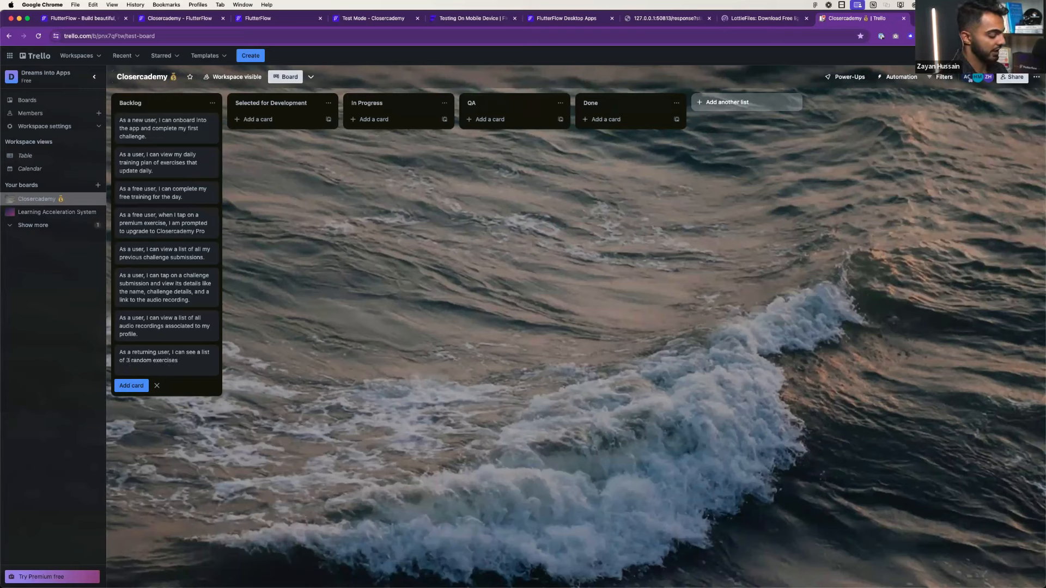
{"action": "type", "text": " that I need to co"}
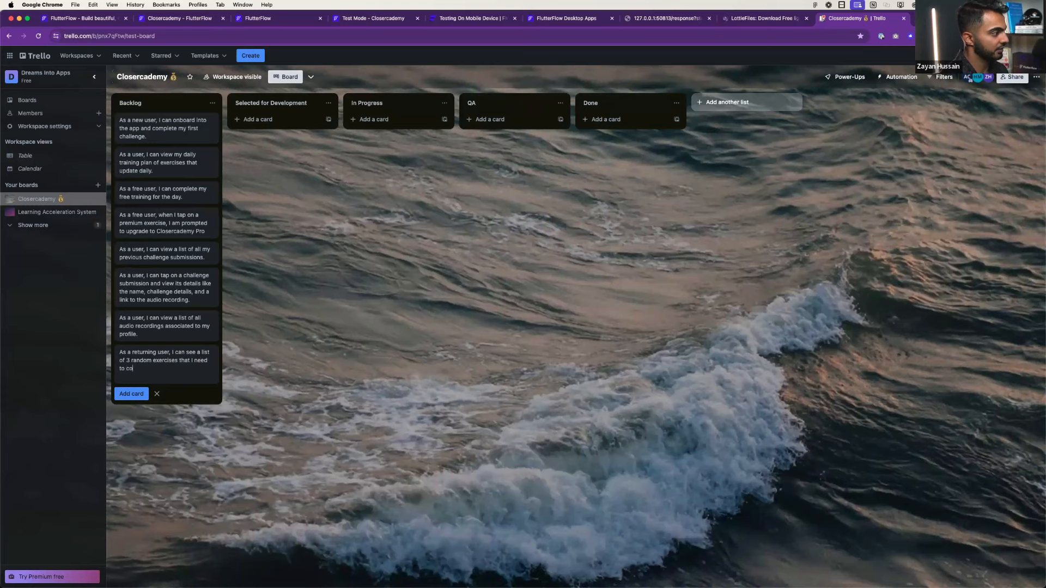
{"action": "type", "text": "mplete on a da"}
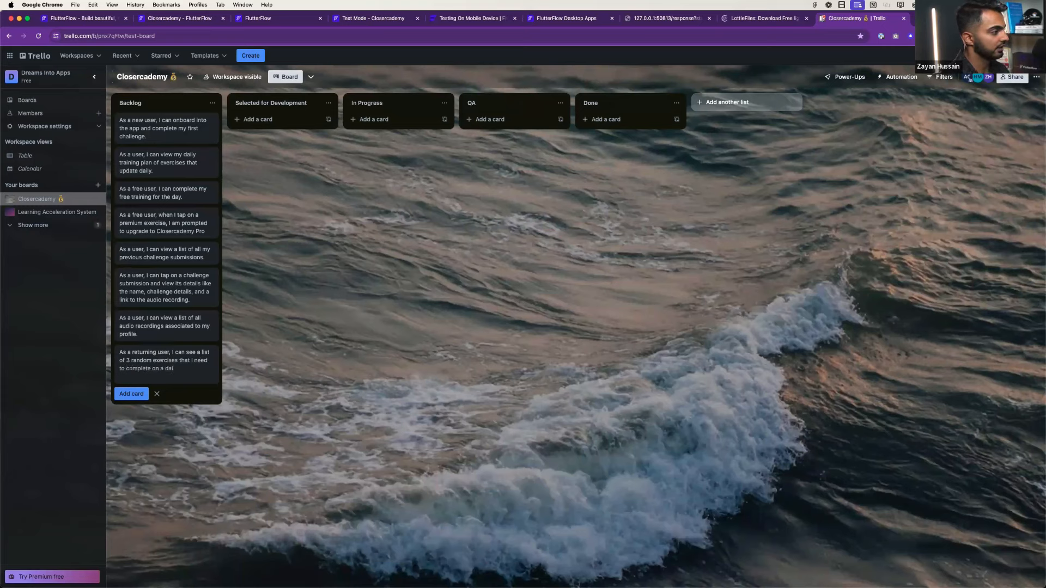
{"action": "type", "text": "ily basis."}
{"action": "key", "text": "Return"}
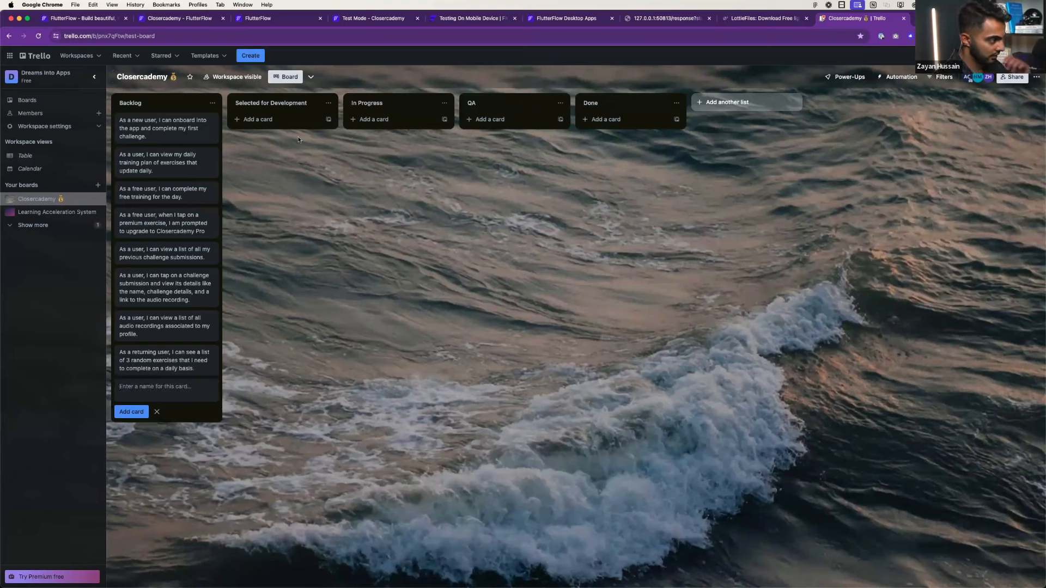
{"action": "key", "text": "Escape"}
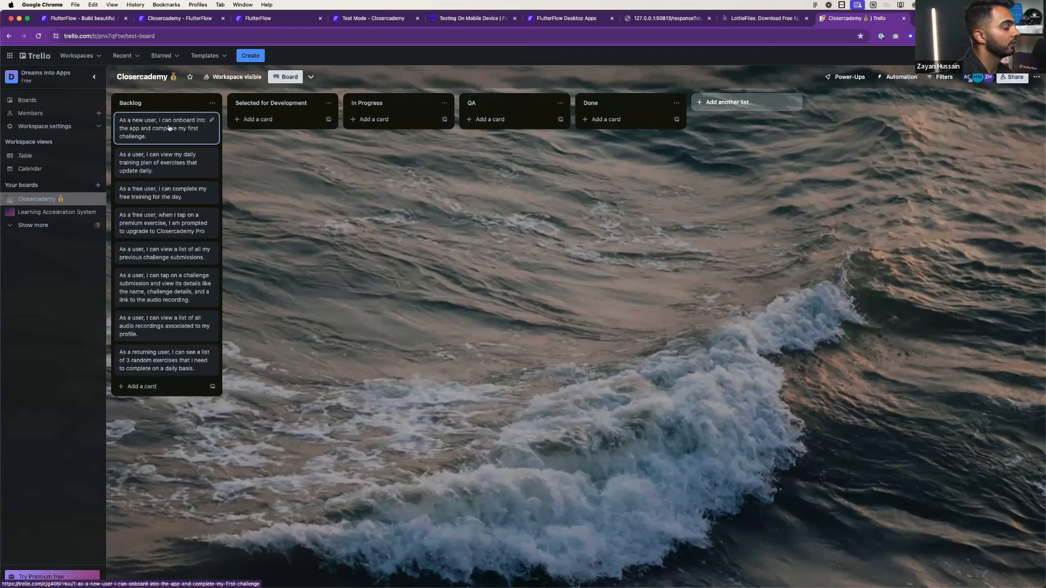
- Move the new-user onboarding card to In Progress and all remaining Backlog cards to Selected for Development
{"action": "left_click_drag", "start_coordinate": [158, 131], "coordinate": [366, 136]}
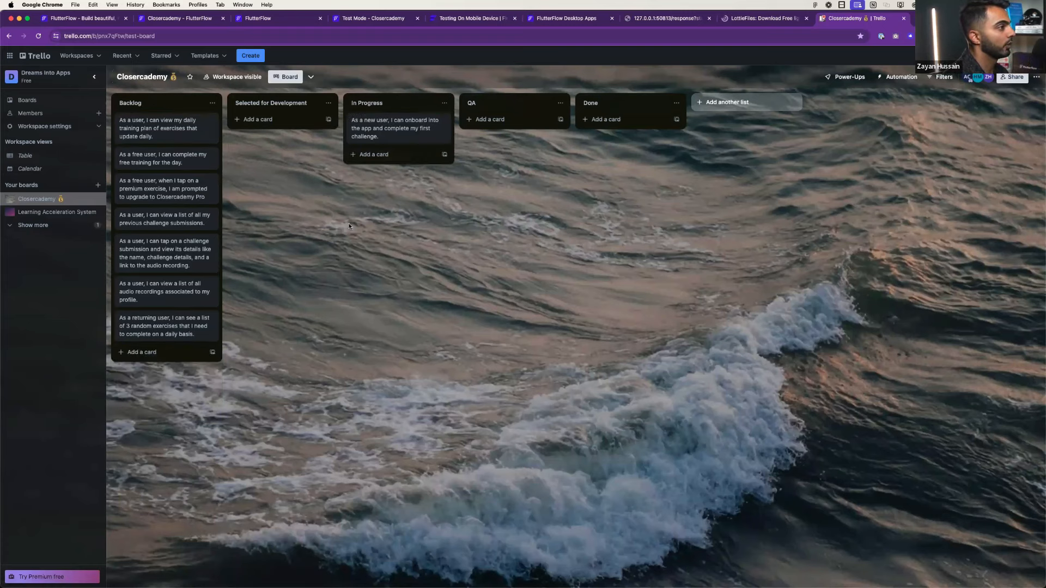
{"action": "left_click_drag", "start_coordinate": [158, 128], "coordinate": [272, 169]}
{"action": "left_click_drag", "start_coordinate": [163, 162], "coordinate": [278, 229]}
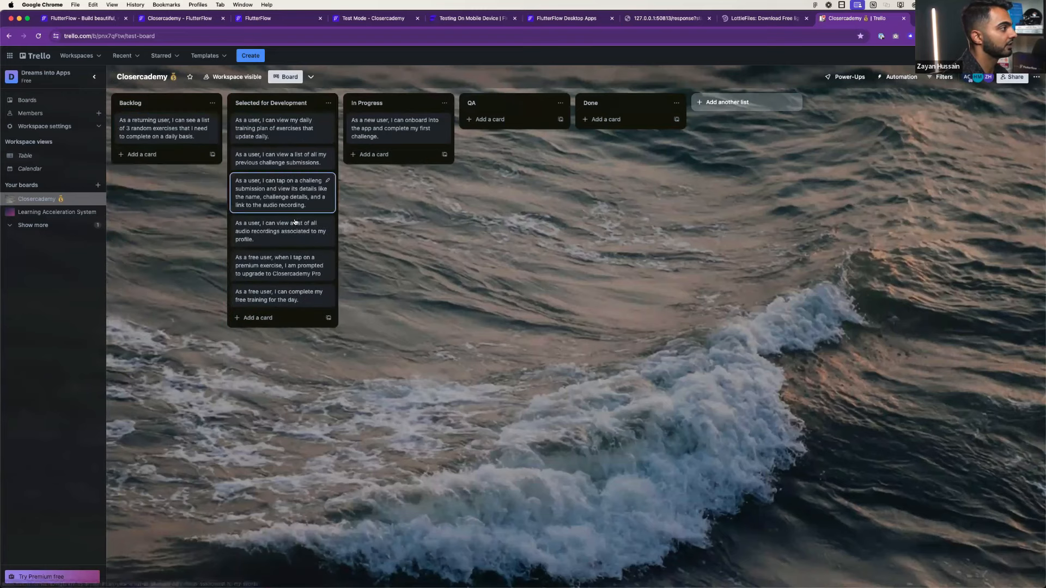
{"action": "left_click_drag", "start_coordinate": [164, 128], "coordinate": [277, 264]}
- View the details of the new-user onboarding card in In Progress and close them again
{"action": "left_click", "coordinate": [399, 139]}
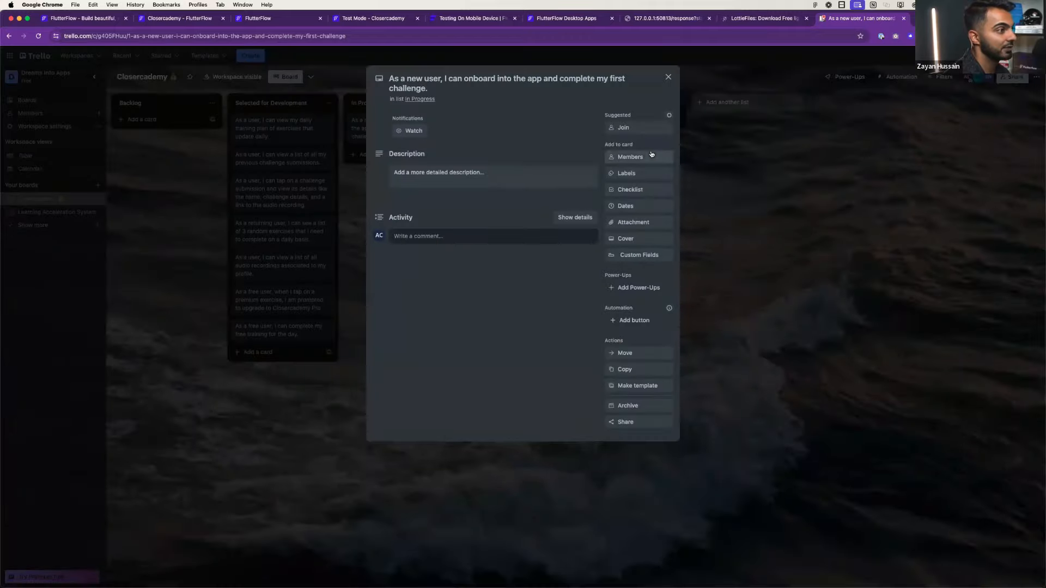
{"action": "left_click", "coordinate": [695, 187]}
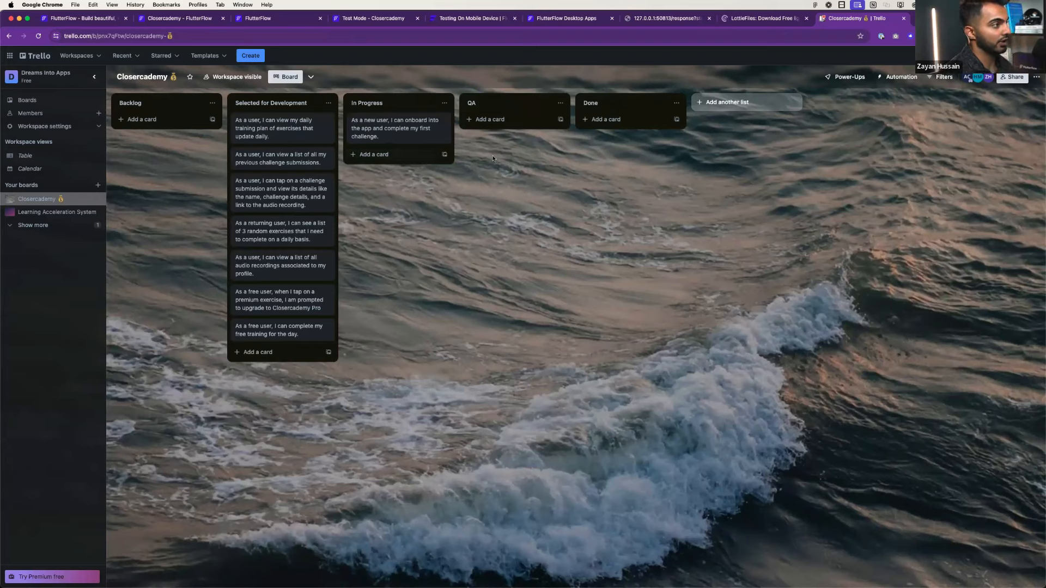
- Add an In Progress card: "As a sales rep, I can submit a challenge by providing an audio recording of my response."
{"action": "left_click", "coordinate": [390, 151]}
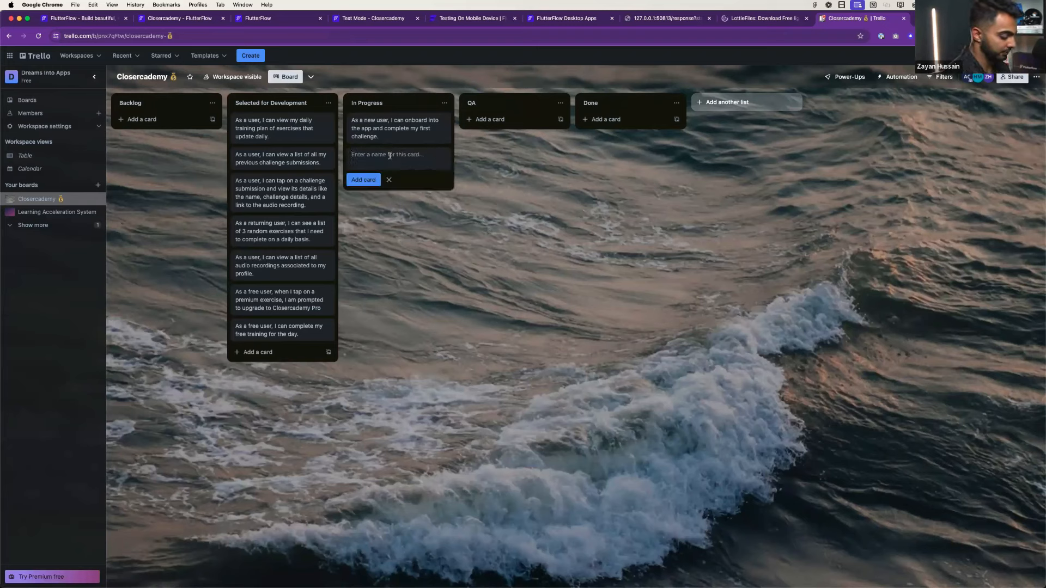
{"action": "type", "text": "As a sales rep"}
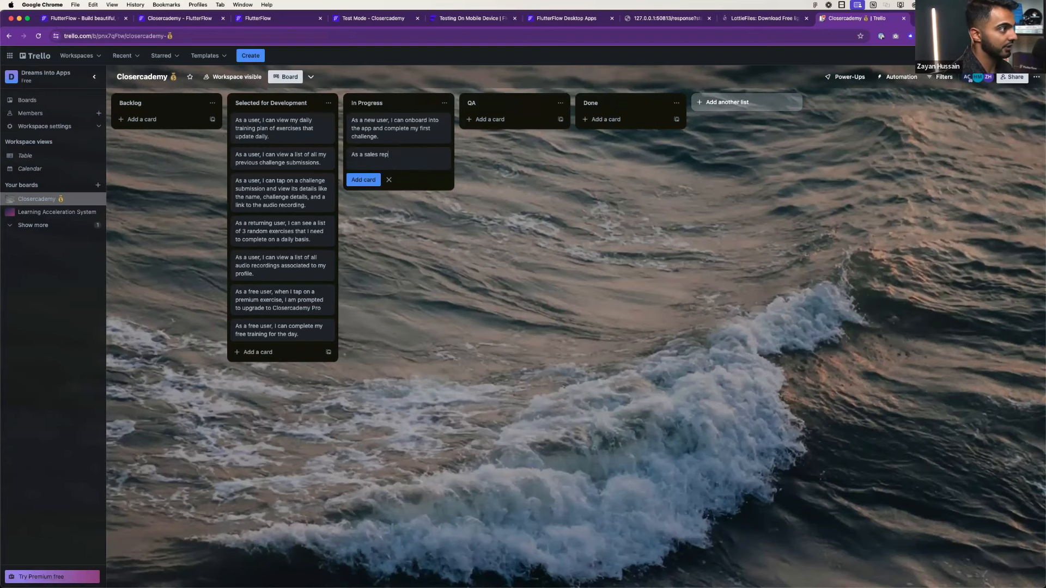
{"action": "type", "text": ", I can submit a ch"}
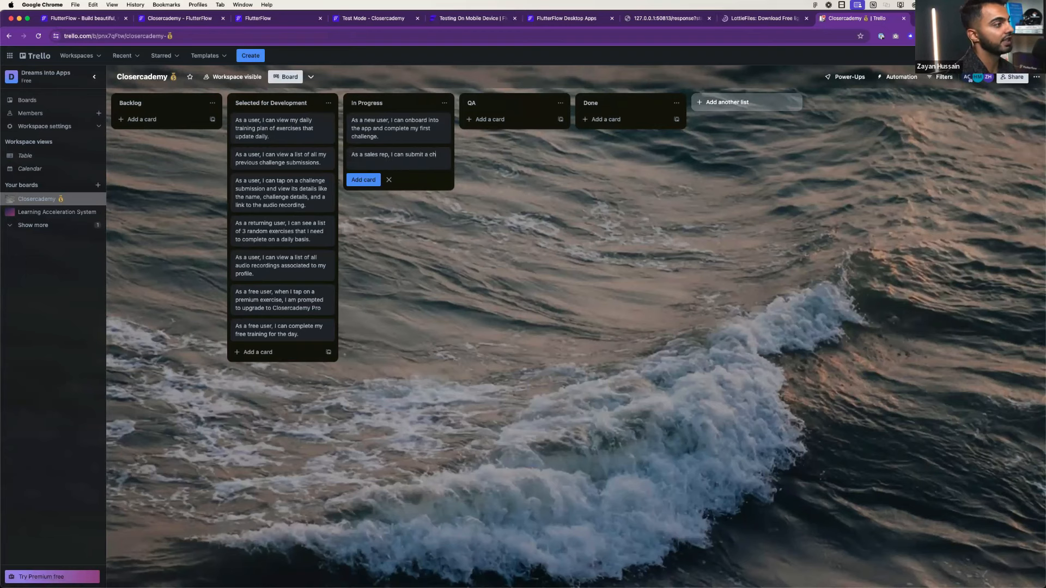
{"action": "type", "text": "allenge"}
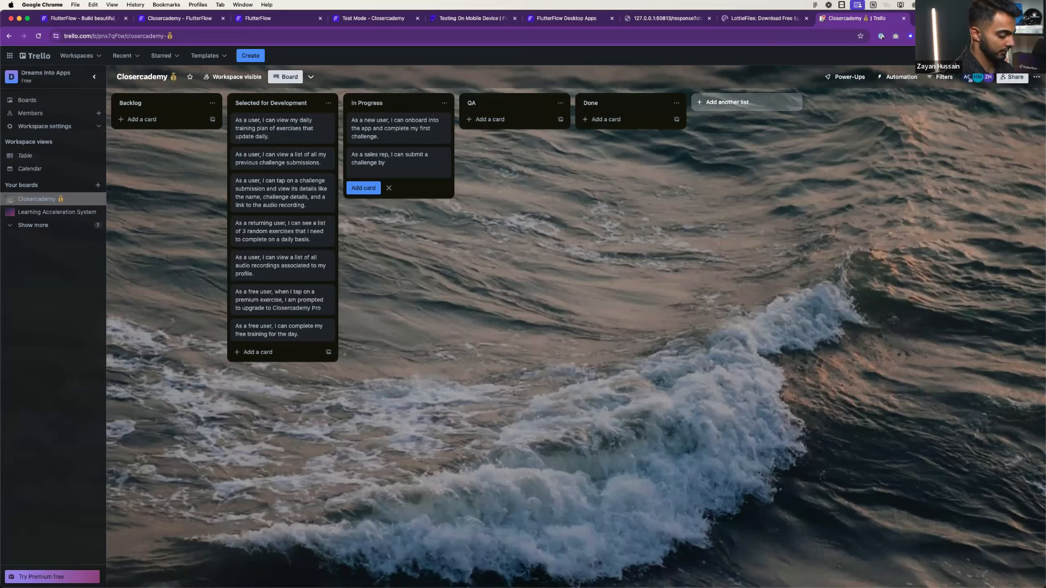
{"action": "type", "text": "by providing an audio rec"}
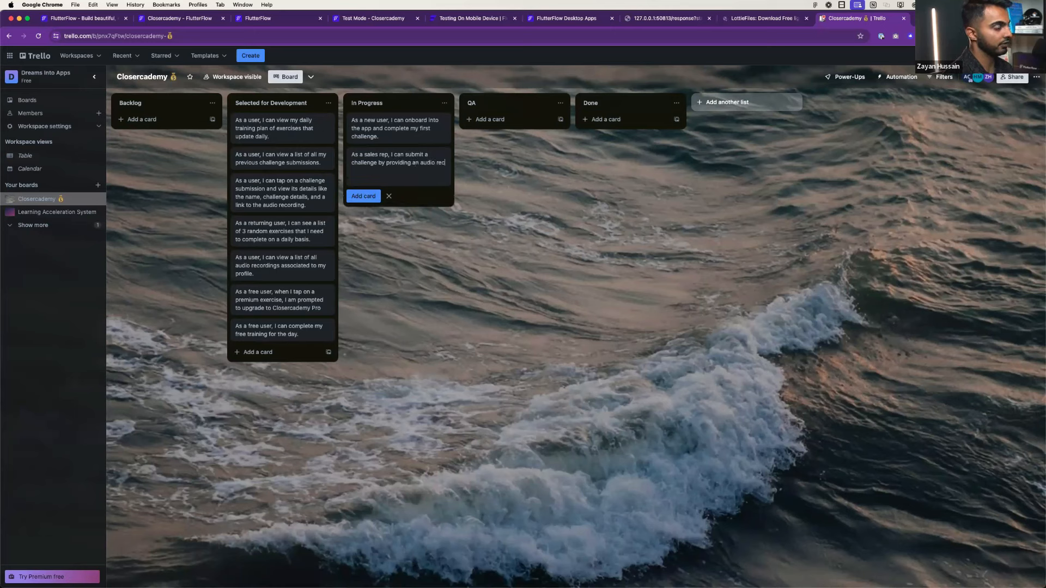
{"action": "type", "text": "ording of my response an"}
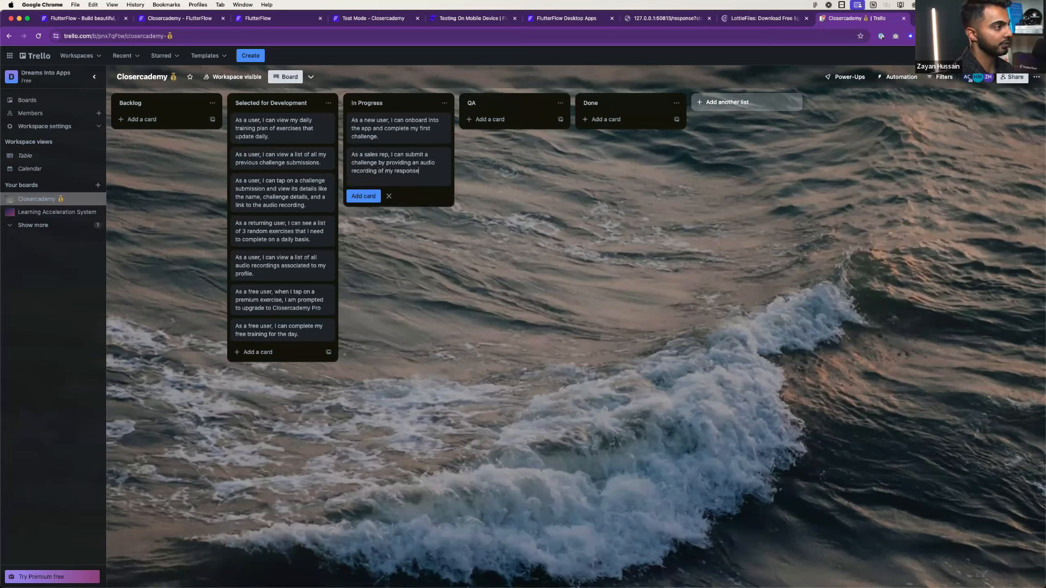
{"action": "key", "text": "Return"}
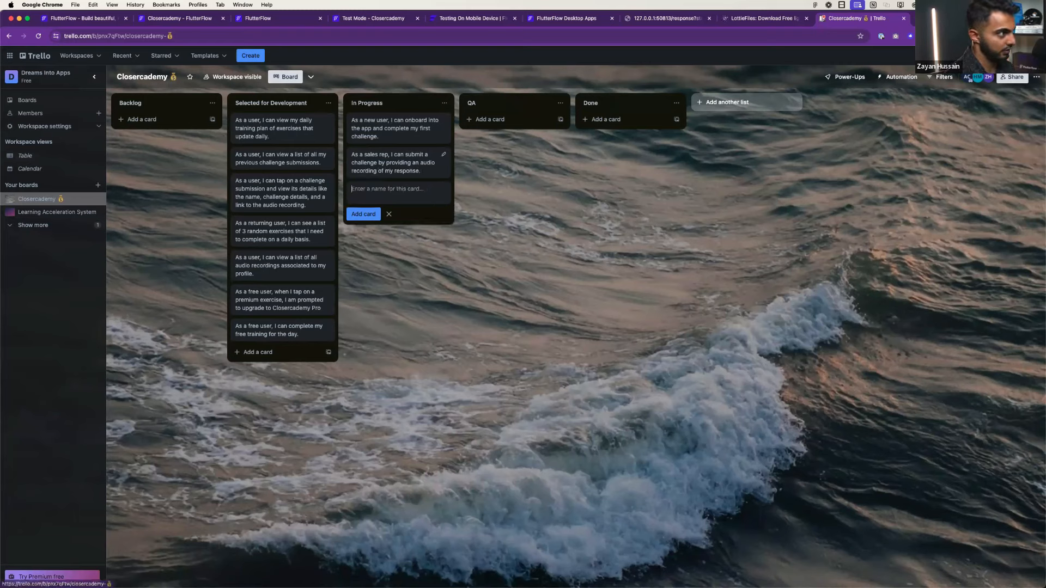
{"action": "left_click", "coordinate": [546, 168]}
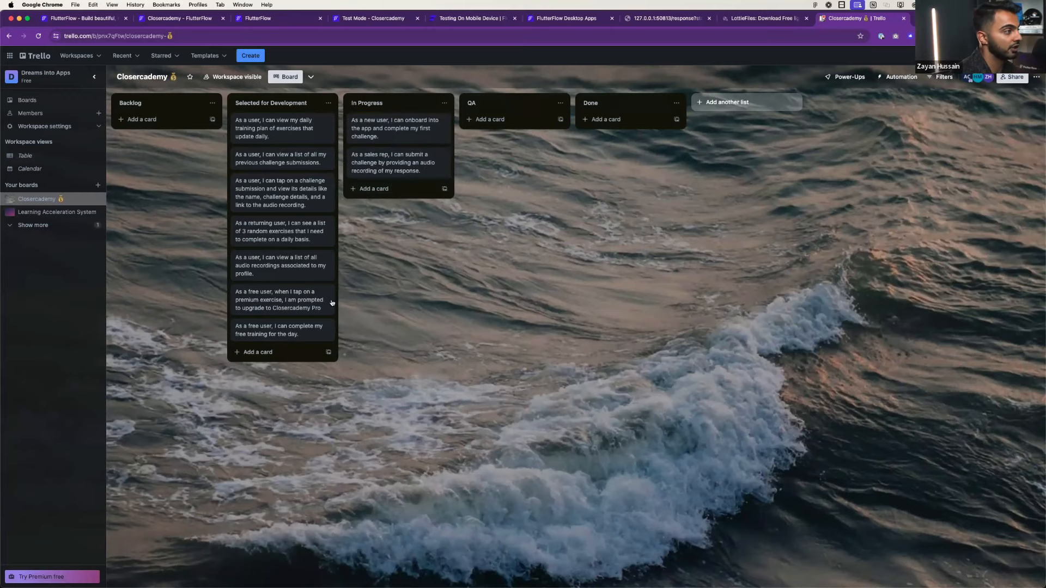
- Close the LottieFiles page and switch to the FlutterFlow desktop app to check the Flutter SDK setup
{"action": "left_click", "coordinate": [784, 19]}
{"action": "key", "text": "super+w"}
{"action": "key", "text": "super+Tab"}
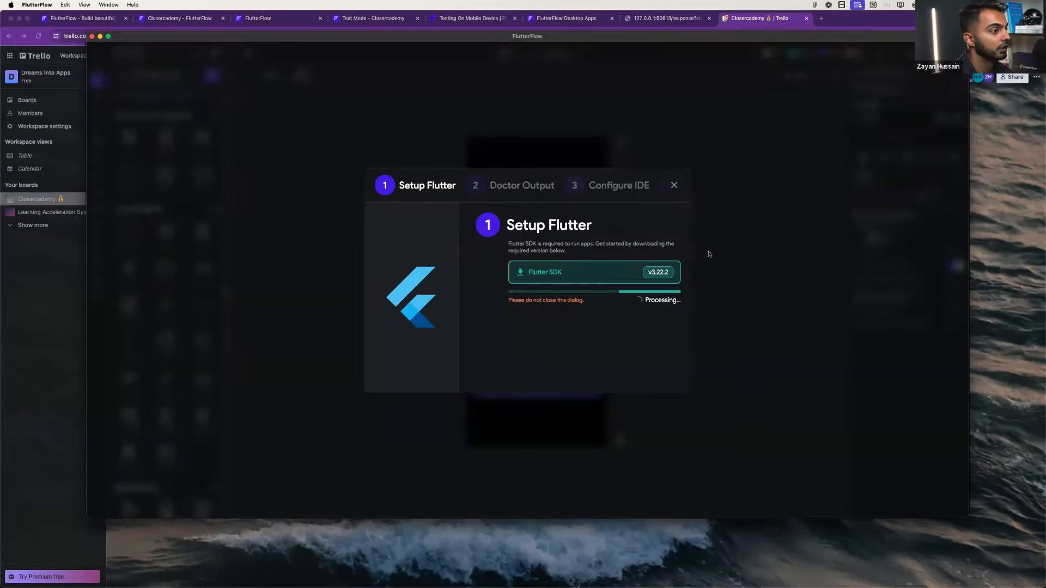
- Switch to the Closercademy project in FlutterFlow in the browser and open the Welcome page from the Onboarding folder
{"action": "left_click", "coordinate": [260, 19]}
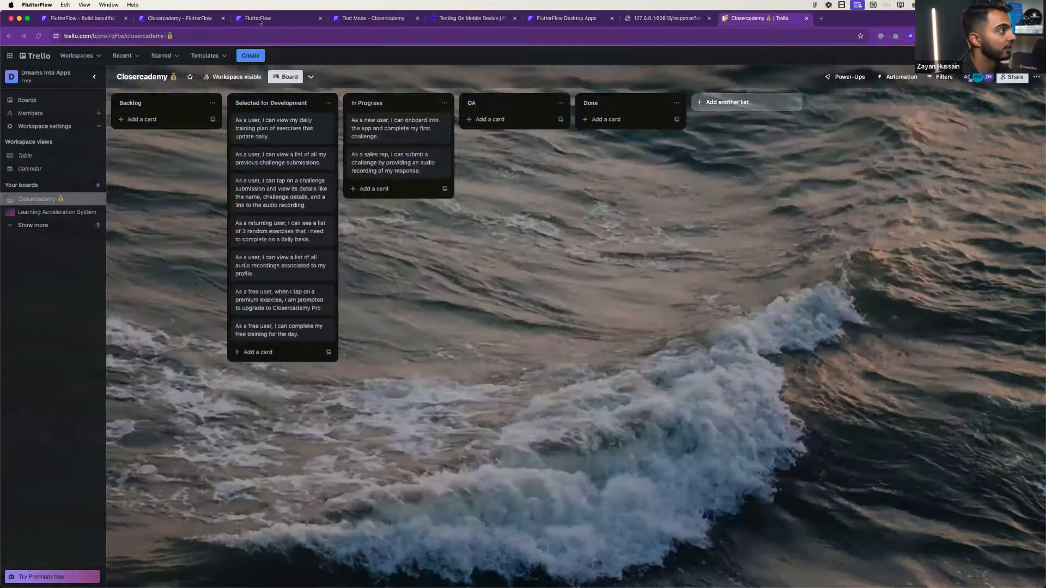
{"action": "left_click", "coordinate": [195, 19]}
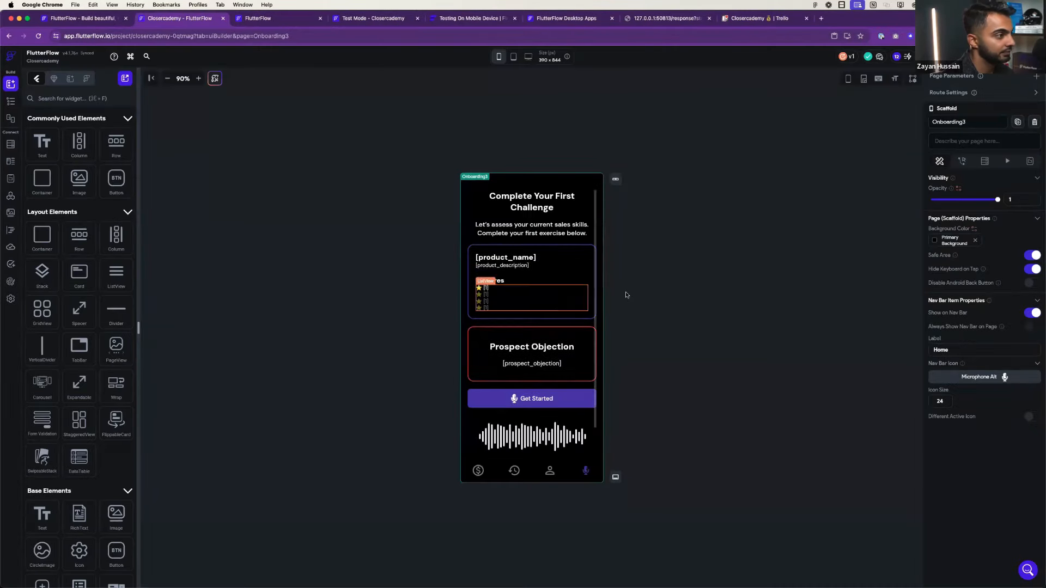
{"action": "left_click", "coordinate": [11, 103]}
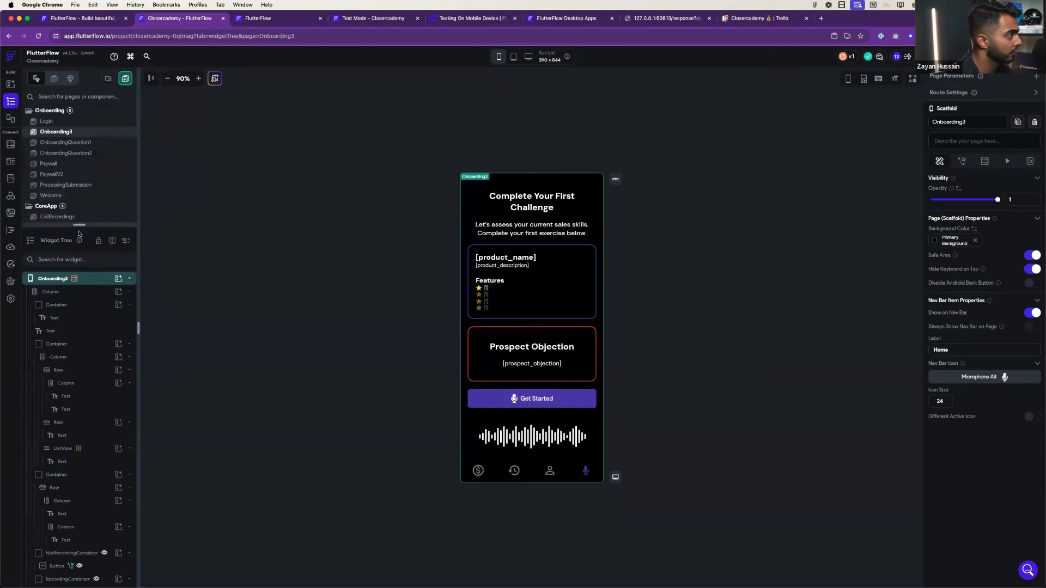
{"action": "left_click", "coordinate": [55, 195]}
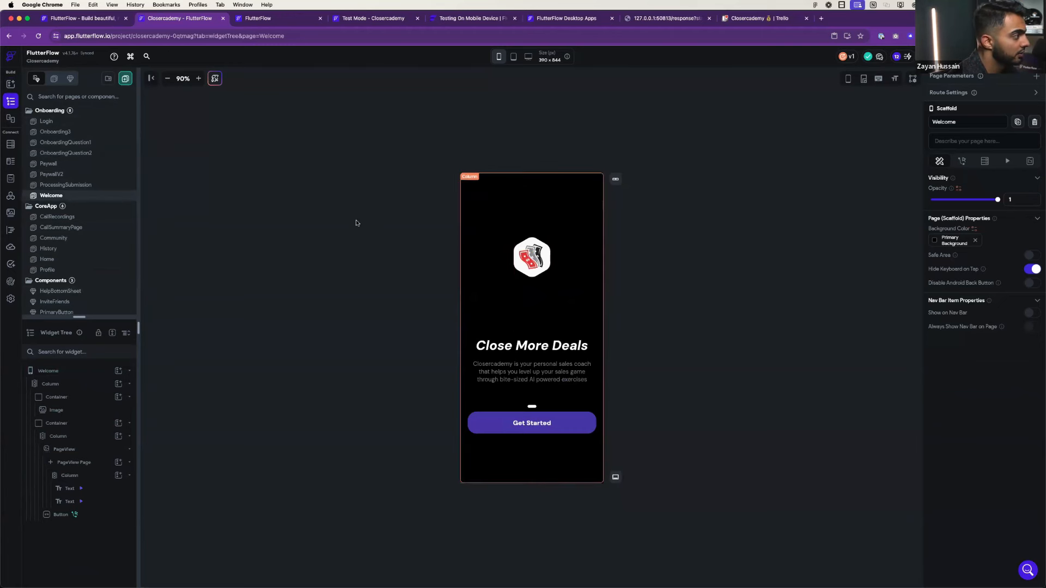
- Check the Welcome page's text and the tap action of its Get Started button
{"action": "left_click", "coordinate": [515, 372]}
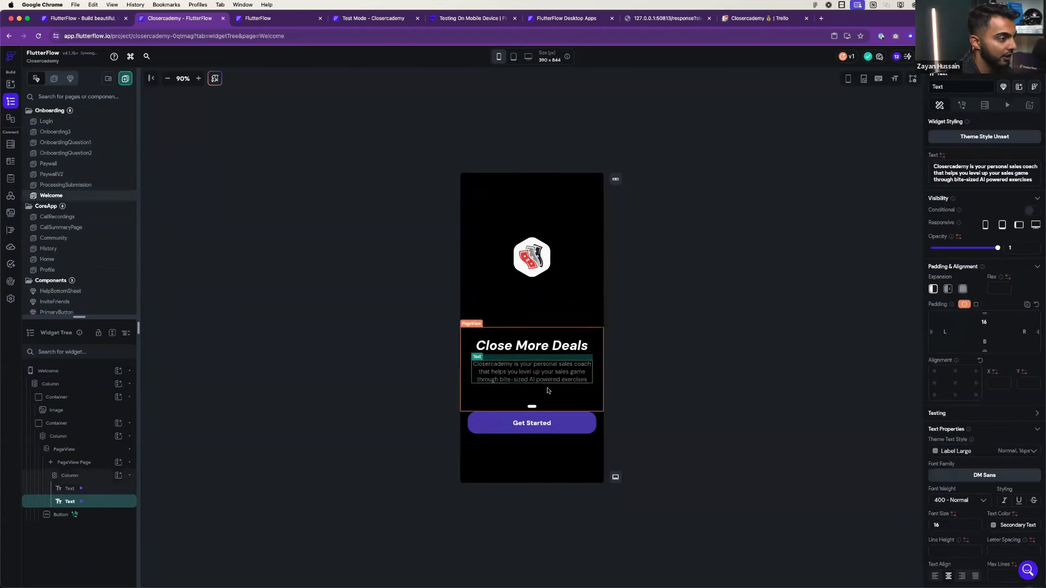
{"action": "left_click", "coordinate": [548, 389]}
{"action": "left_click", "coordinate": [568, 428]}
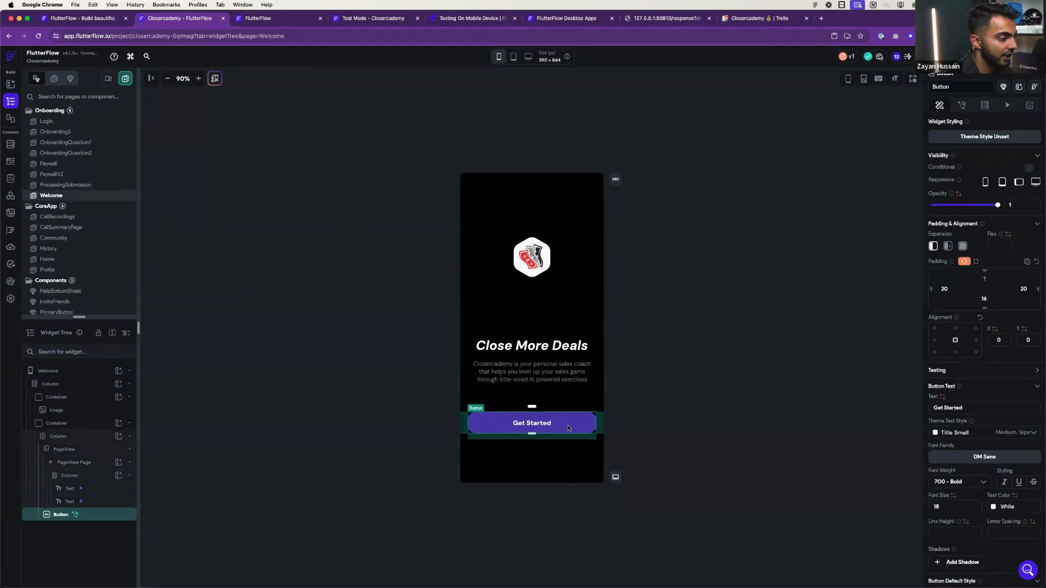
{"action": "left_click", "coordinate": [962, 105]}
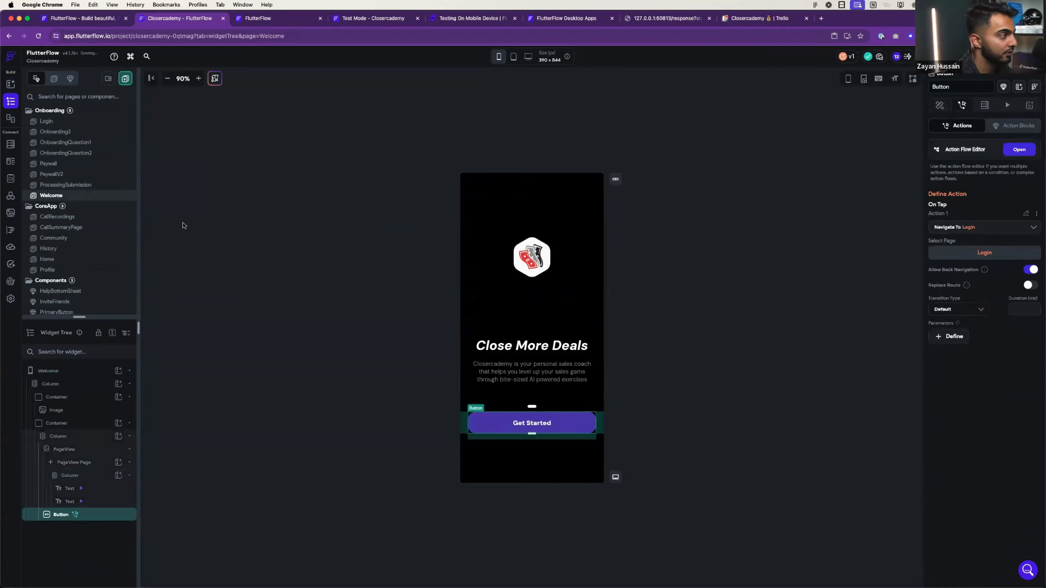
- Review the Login page's Create Account and Log In tabs and the tap action flow of the Create Account button
{"action": "left_click", "coordinate": [51, 122]}
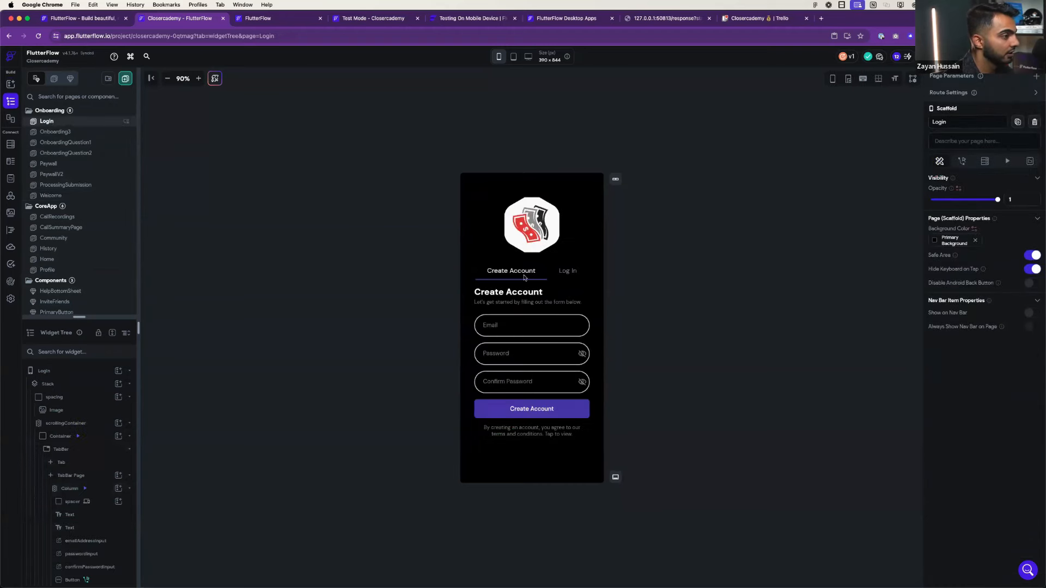
{"action": "left_click", "coordinate": [569, 274]}
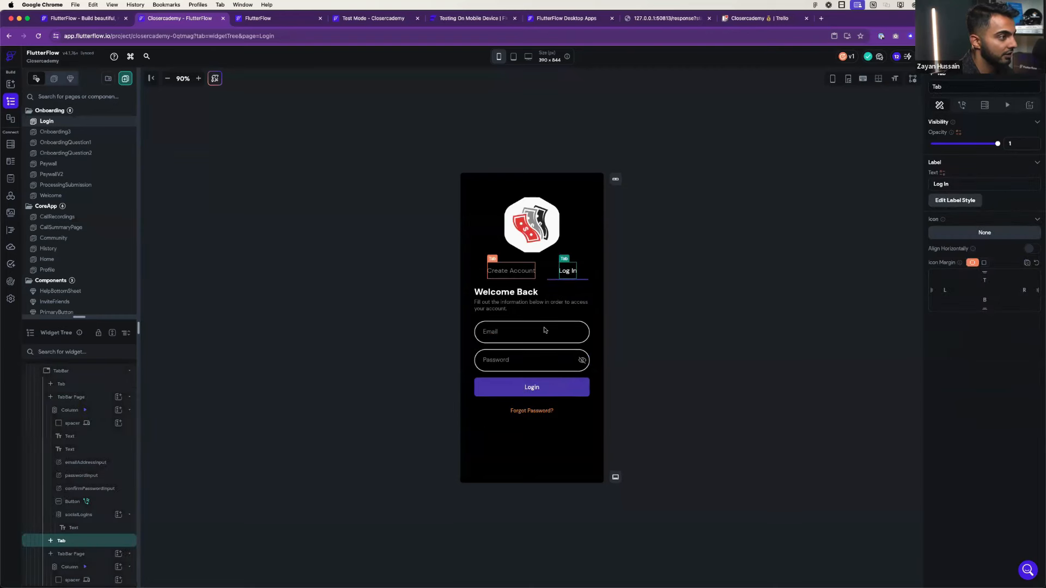
{"action": "left_click", "coordinate": [519, 272]}
{"action": "left_click", "coordinate": [560, 409]}
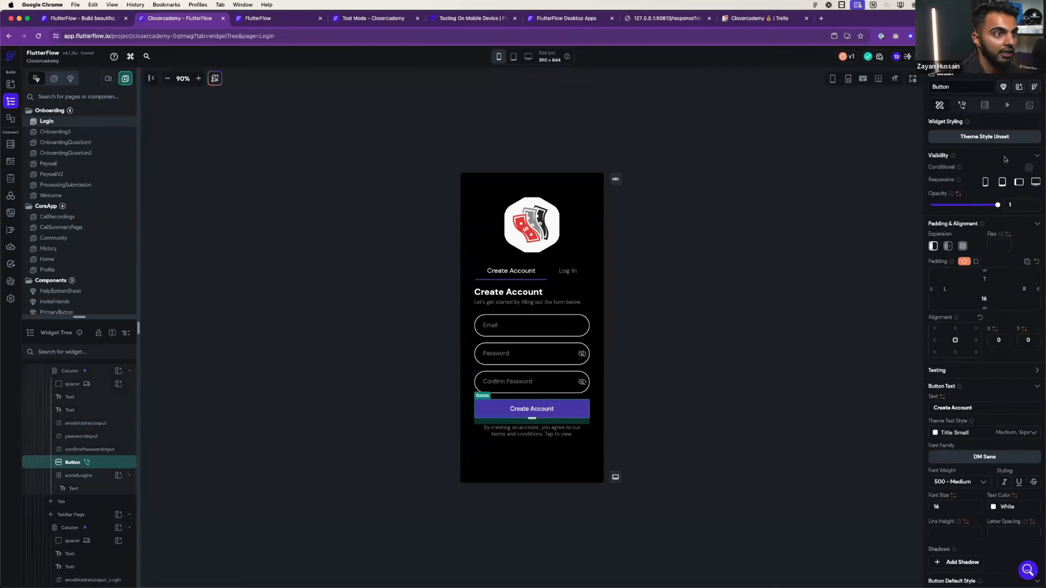
{"action": "left_click", "coordinate": [961, 106]}
{"action": "left_click", "coordinate": [1019, 150]}
{"action": "left_click", "coordinate": [448, 232]}
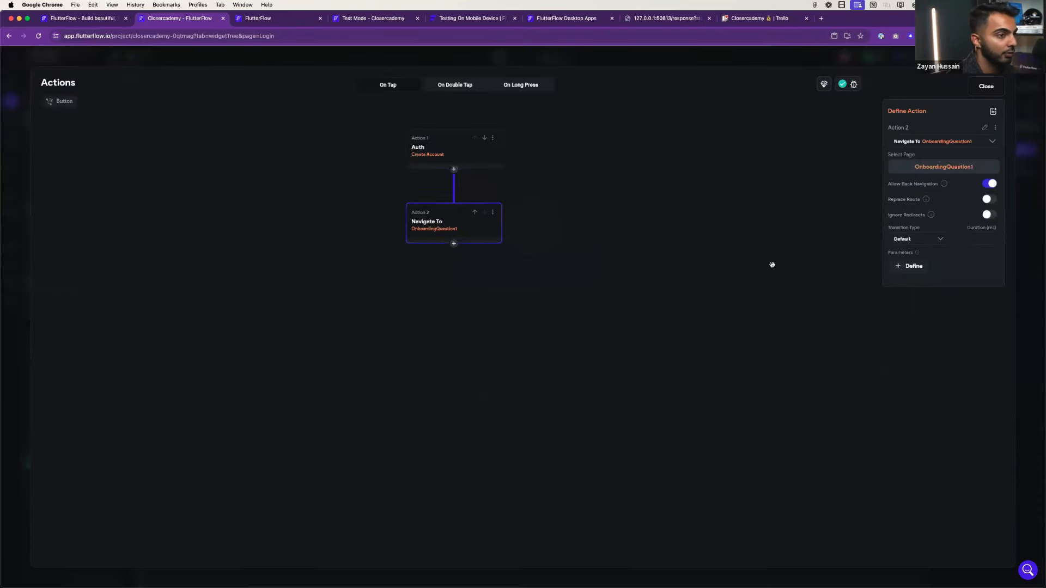
{"action": "key", "text": "Escape"}
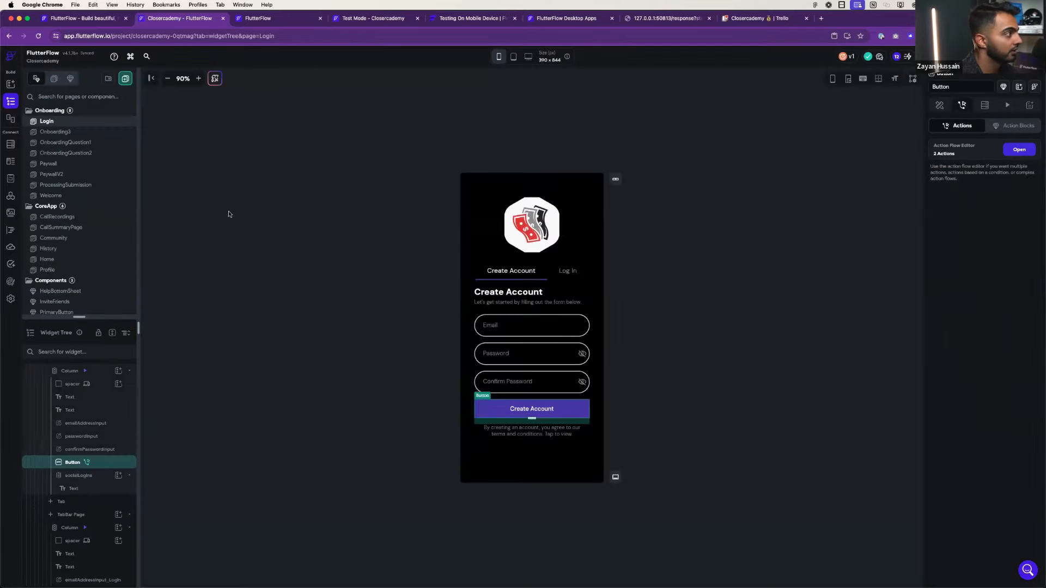
- Look through the OnboardingQuestion1 and OnboardingQuestion2 pages
{"action": "left_click", "coordinate": [61, 144]}
{"action": "left_click", "coordinate": [550, 222]}
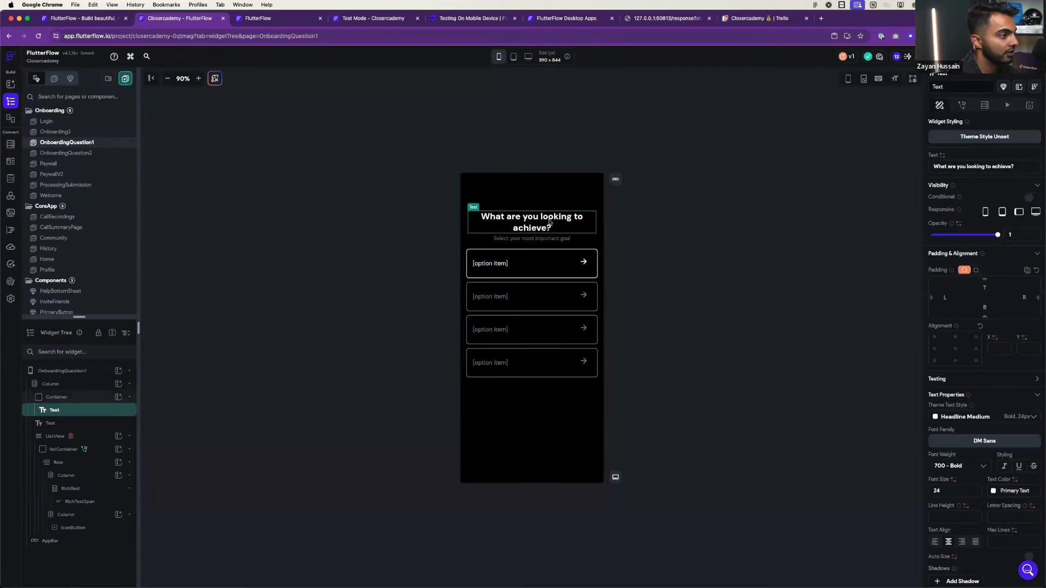
{"action": "left_click", "coordinate": [101, 154]}
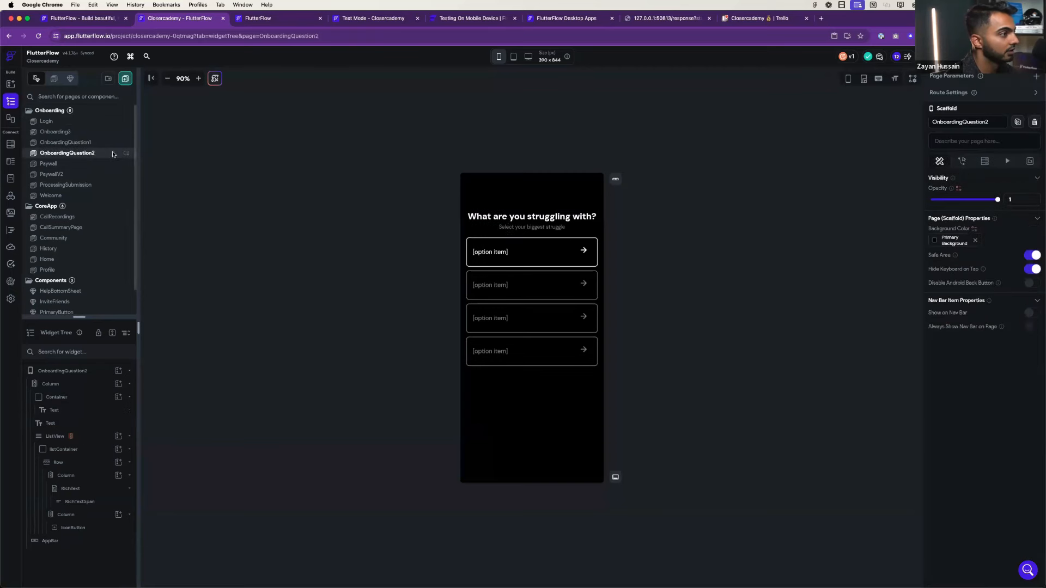
- Open the Onboarding3 page and view the tap action flow of its Get Started button
{"action": "left_click", "coordinate": [76, 132]}
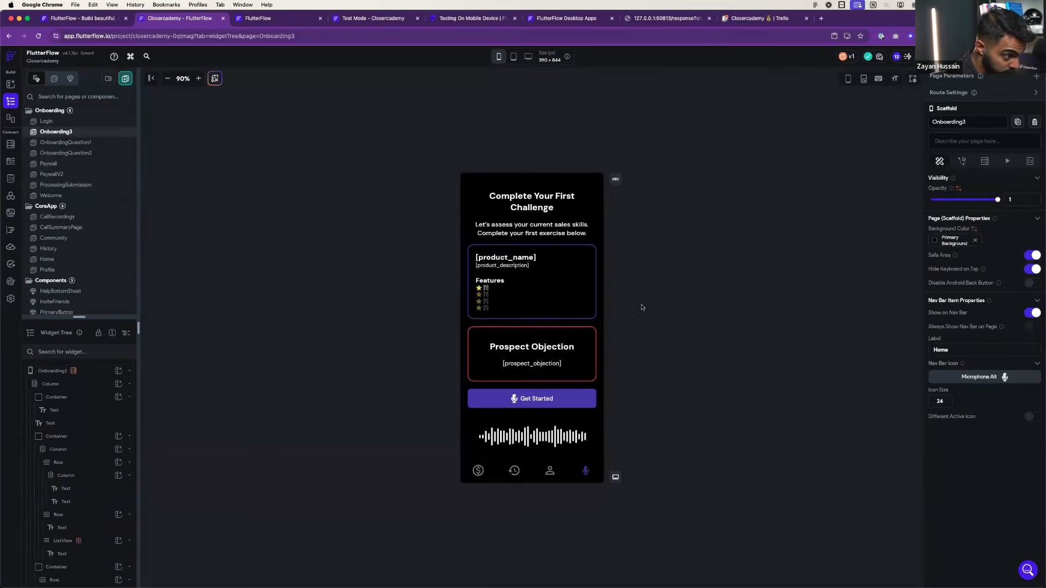
{"action": "scroll", "coordinate": [539, 349], "scroll_direction": "down", "scroll_amount": 2}
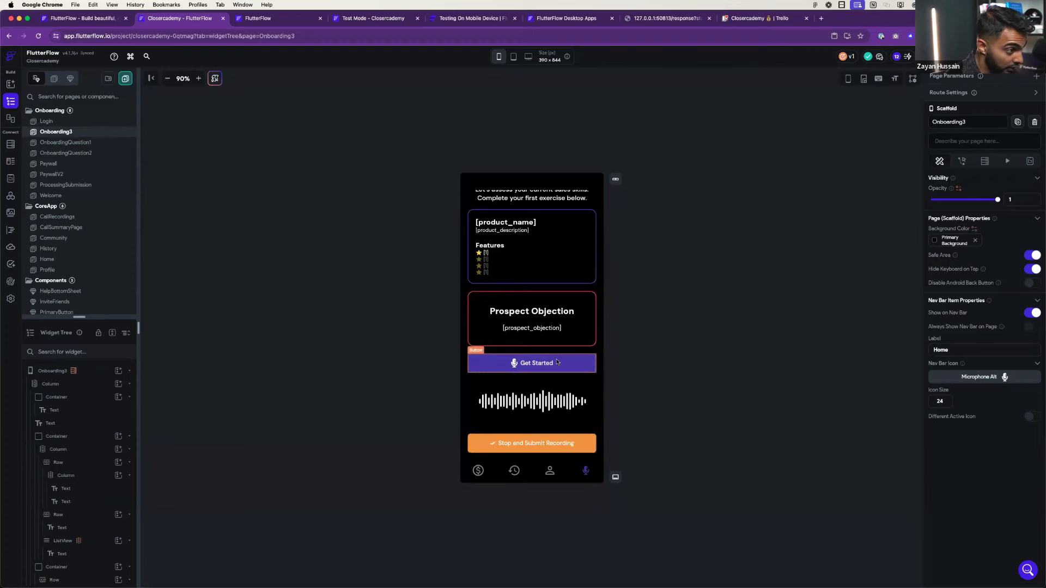
{"action": "left_click", "coordinate": [578, 362]}
{"action": "left_click", "coordinate": [576, 363]}
{"action": "left_click", "coordinate": [564, 365]}
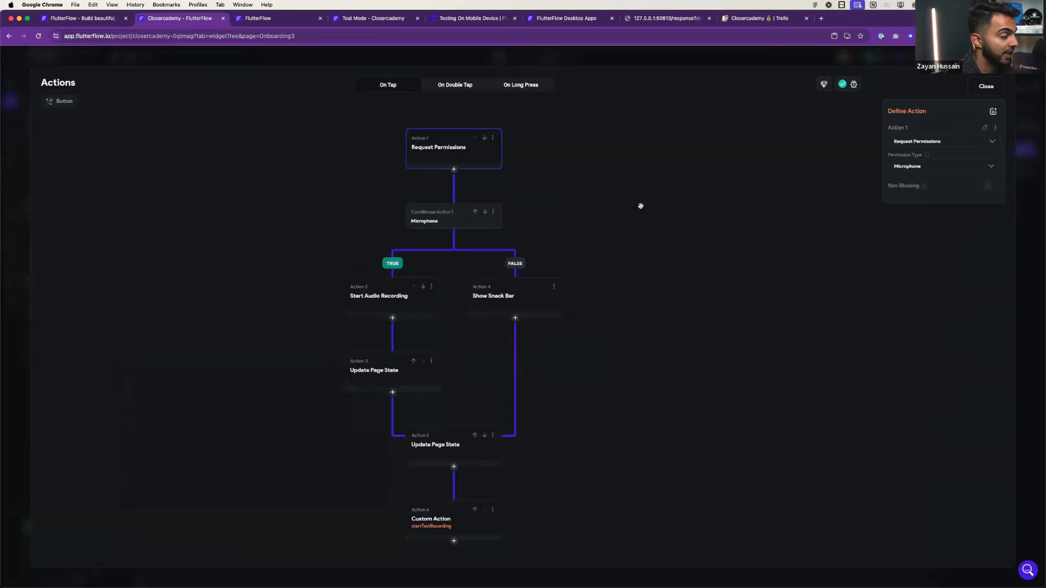
{"action": "left_click", "coordinate": [1018, 150]}
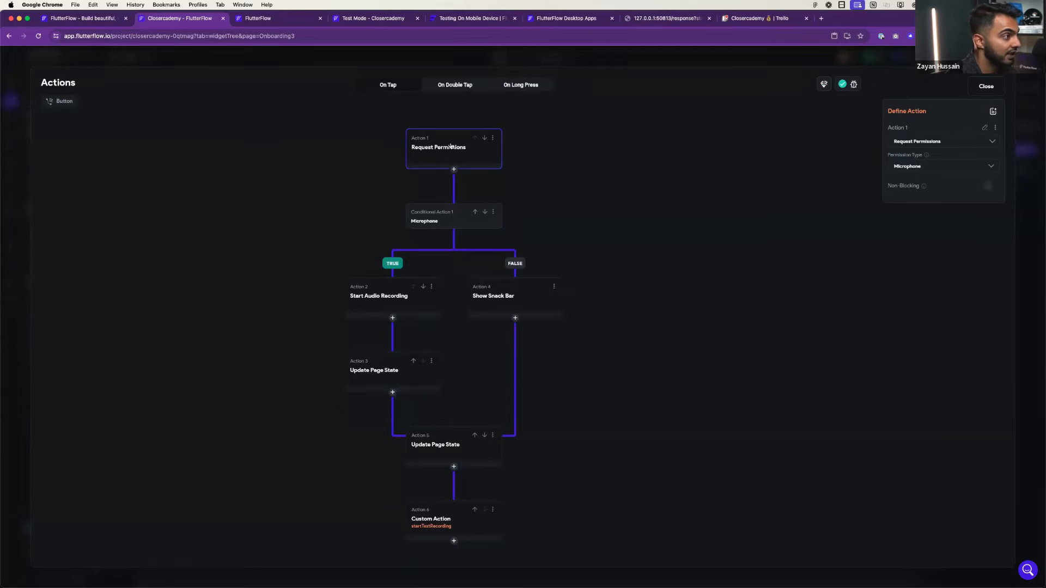
{"action": "key", "text": "Escape"}
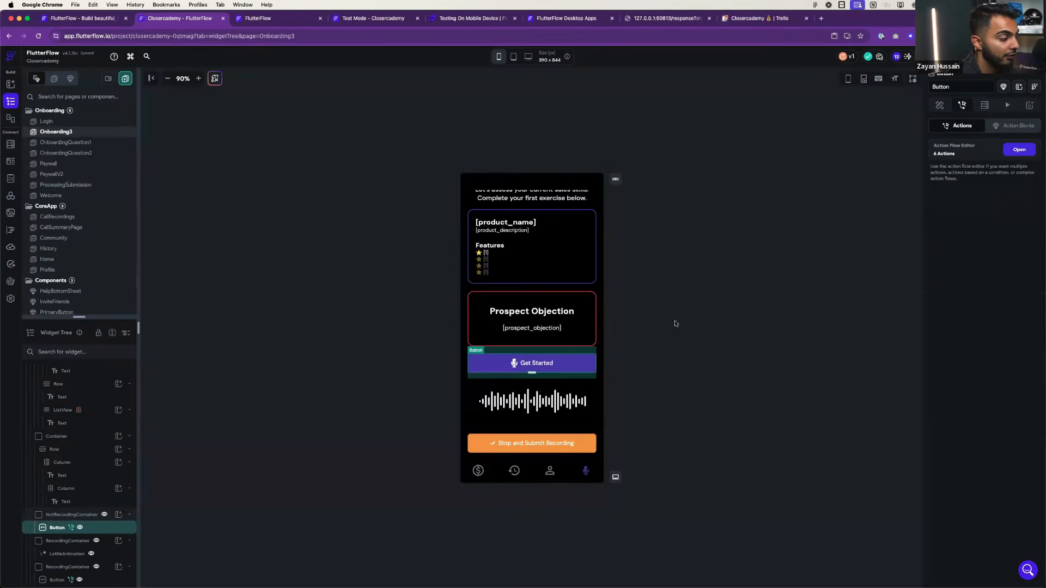
- Reopen the Get Started action flow and examine the microphone condition and the recording actions in its TRUE branch
{"action": "left_click", "coordinate": [1017, 153]}
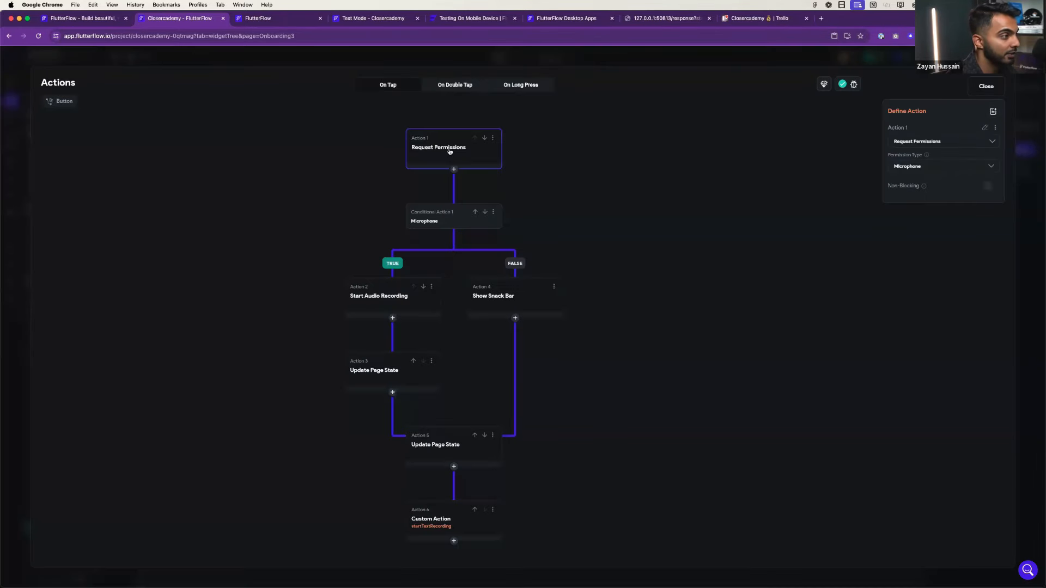
{"action": "left_click", "coordinate": [457, 225]}
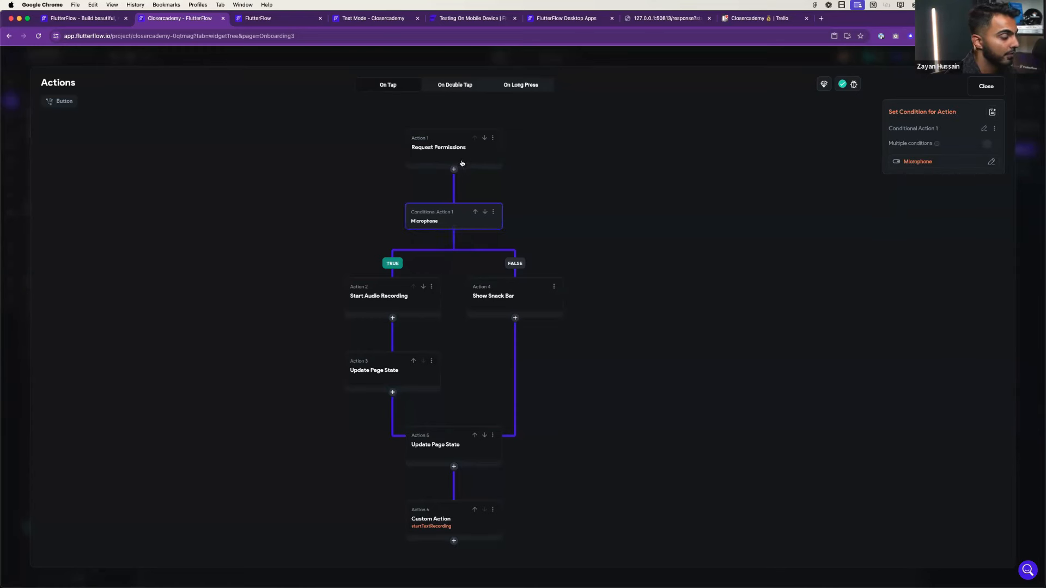
{"action": "left_click", "coordinate": [399, 299]}
{"action": "scroll", "coordinate": [351, 202], "scroll_direction": "down", "scroll_amount": 3}
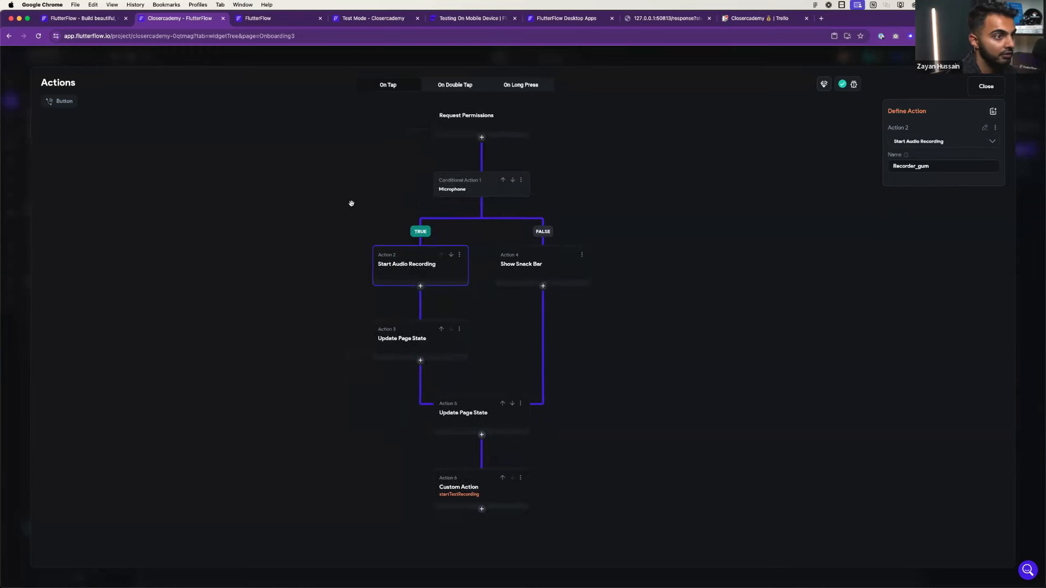
{"action": "left_click", "coordinate": [431, 299]}
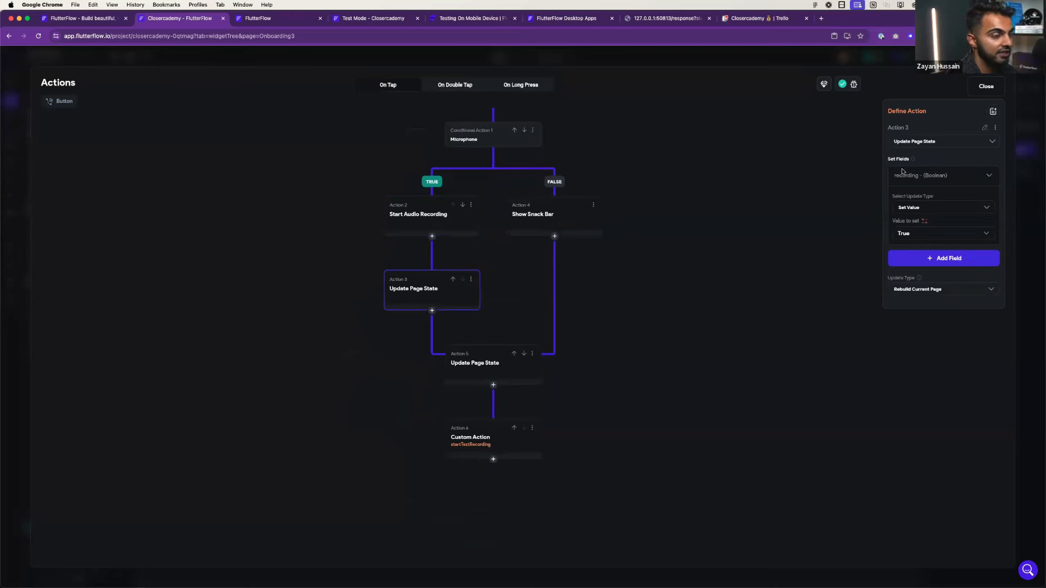
- Delete the Update Page State action and the startTextRecording custom action that follow the microphone condition's two branches
{"action": "left_click", "coordinate": [498, 365]}
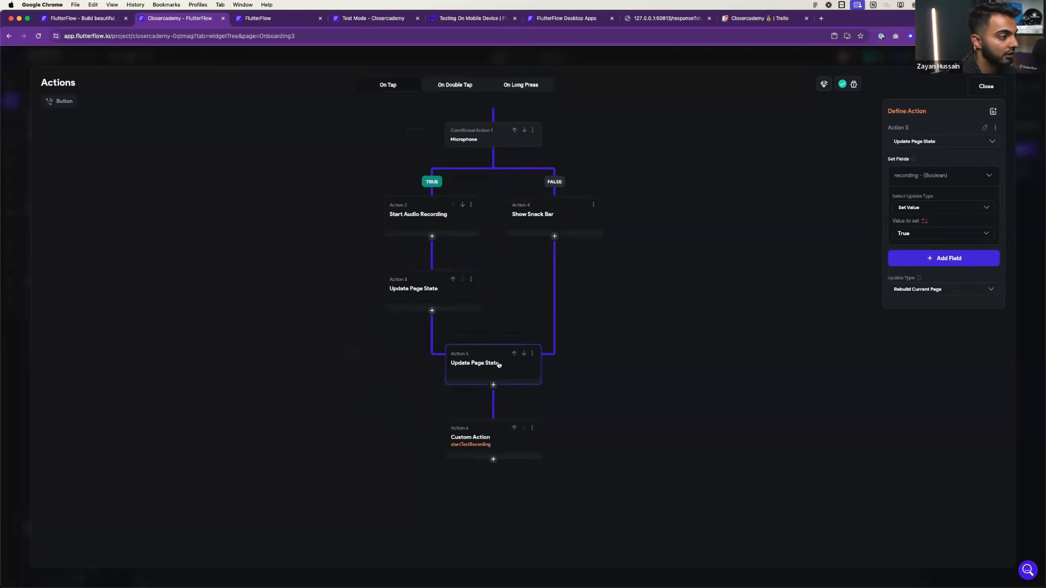
{"action": "left_click", "coordinate": [532, 353]}
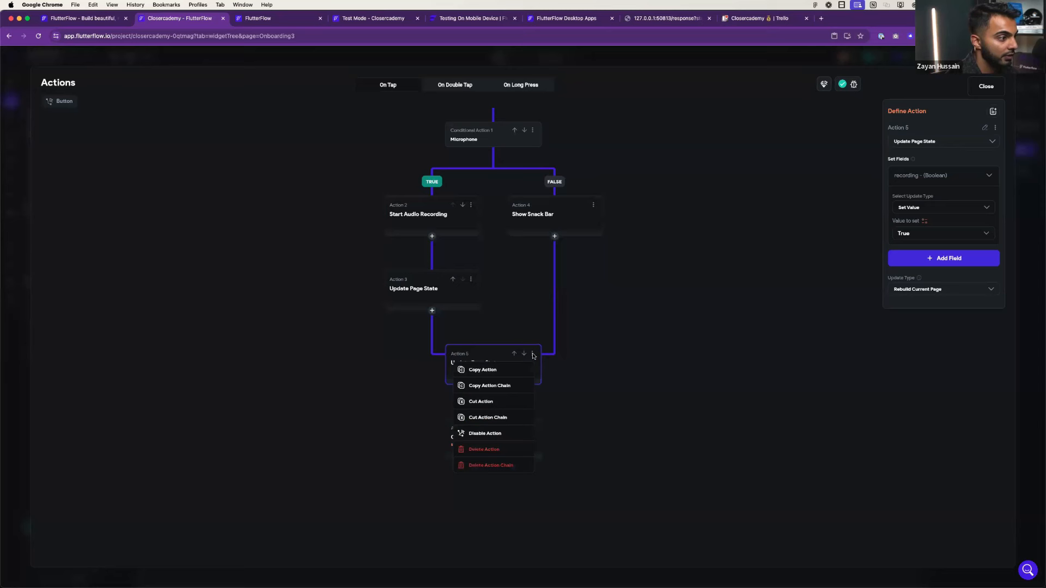
{"action": "left_click", "coordinate": [502, 446]}
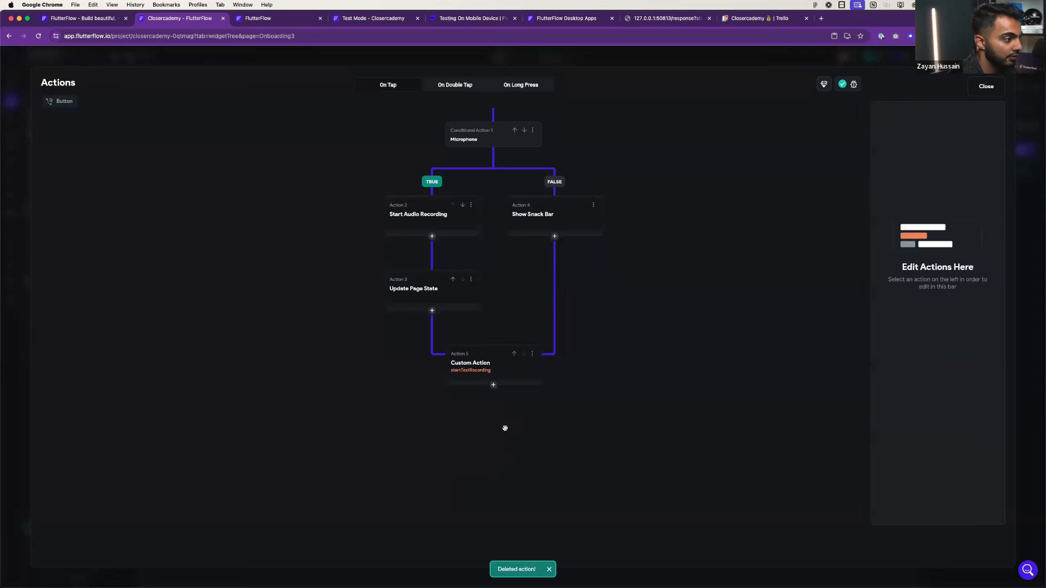
{"action": "left_click", "coordinate": [481, 376]}
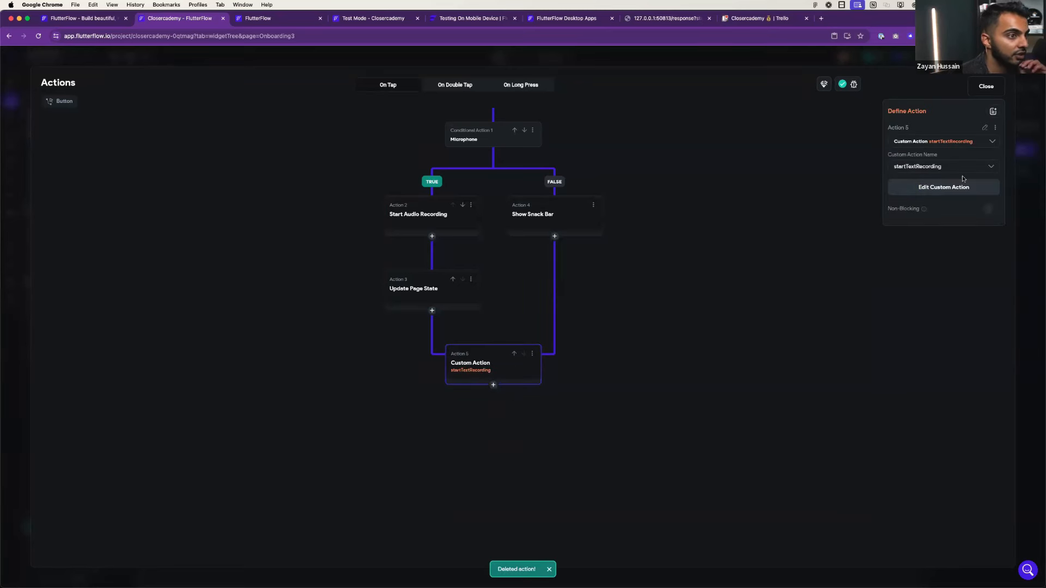
{"action": "left_click", "coordinate": [533, 354]}
{"action": "left_click", "coordinate": [505, 417]}
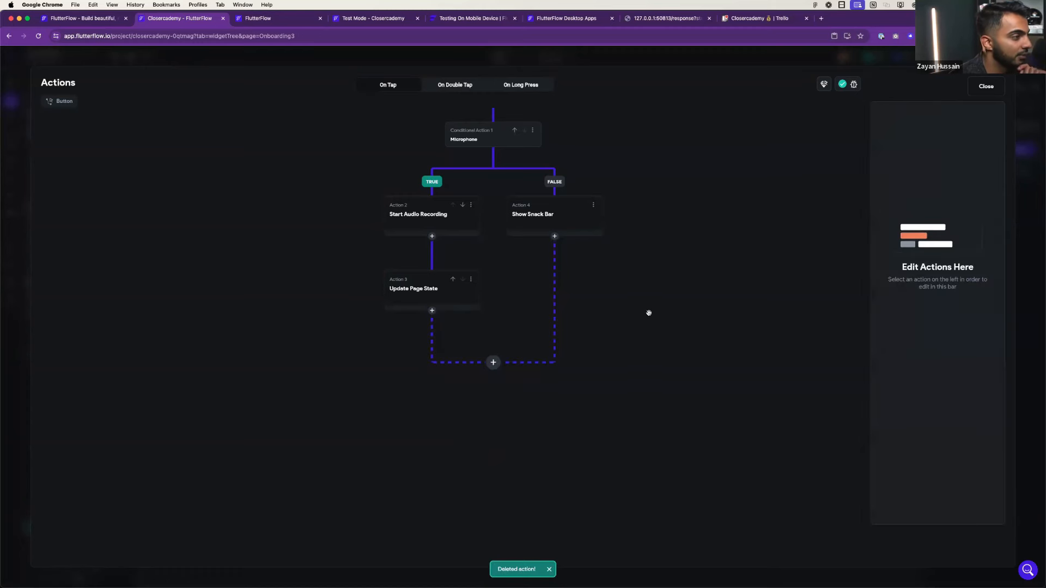
- Review the remaining Start Audio Recording, Update Page State and Show Snack Bar actions and close the action flow
{"action": "left_click_drag", "start_coordinate": [631, 289], "coordinate": [637, 379]}
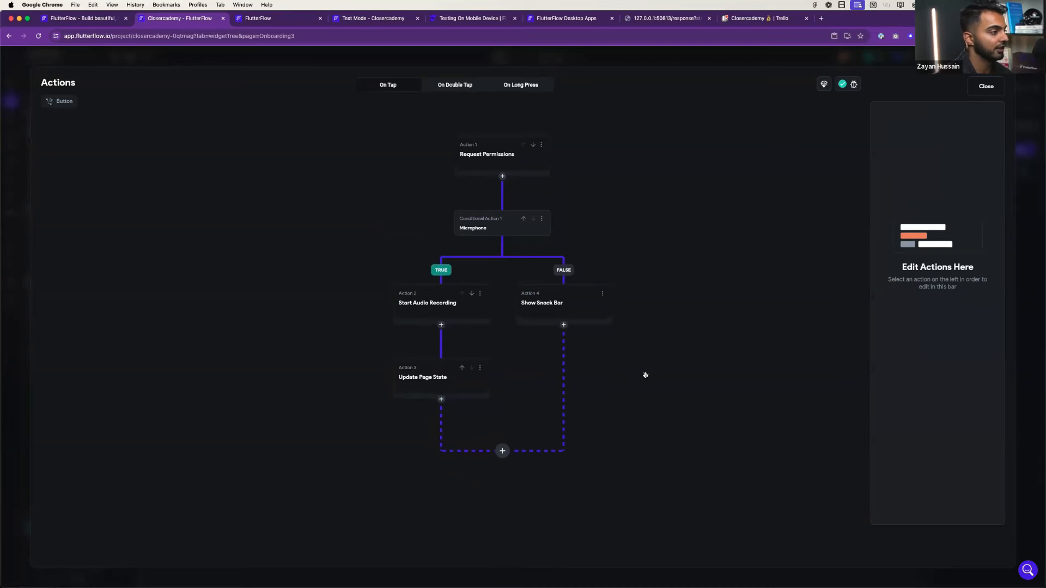
{"action": "left_click", "coordinate": [432, 307]}
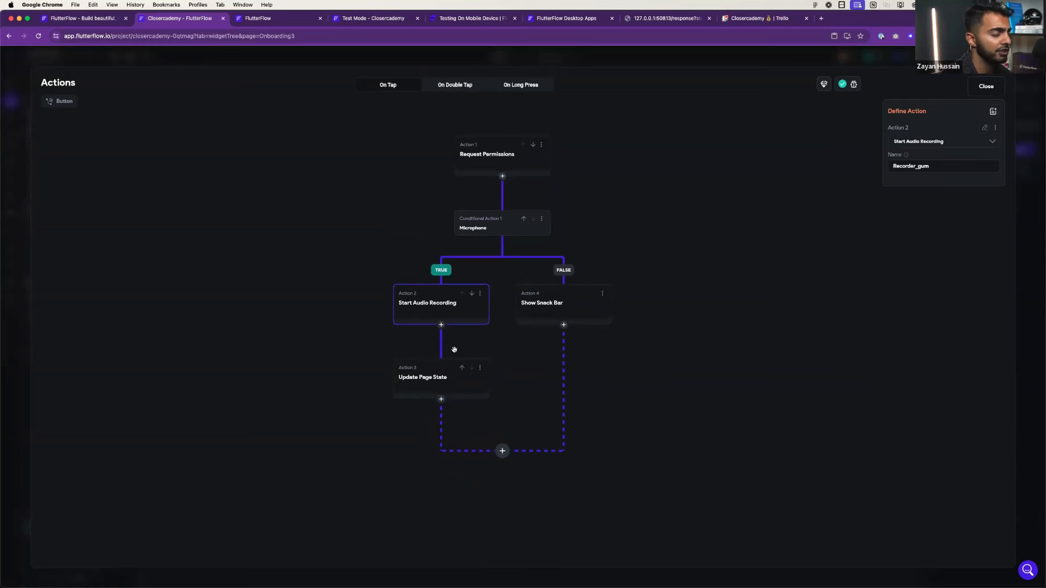
{"action": "left_click", "coordinate": [443, 385]}
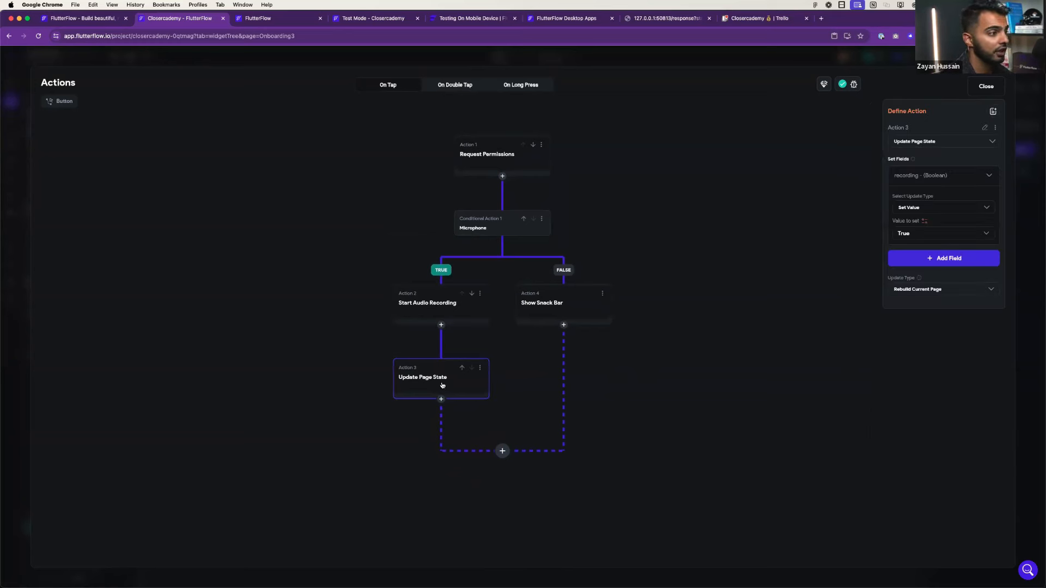
{"action": "left_click", "coordinate": [537, 302]}
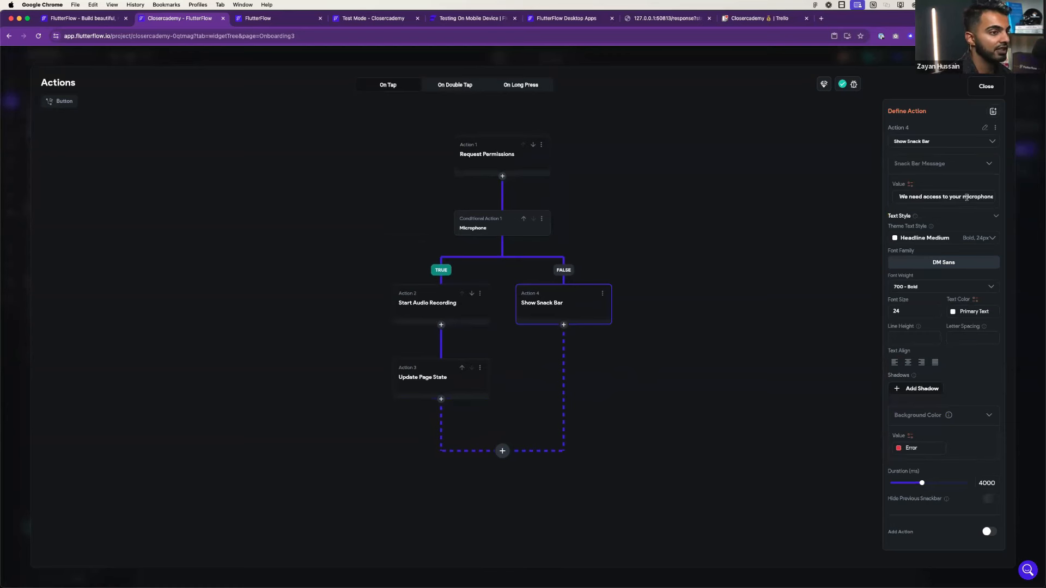
{"action": "left_click", "coordinate": [789, 256]}
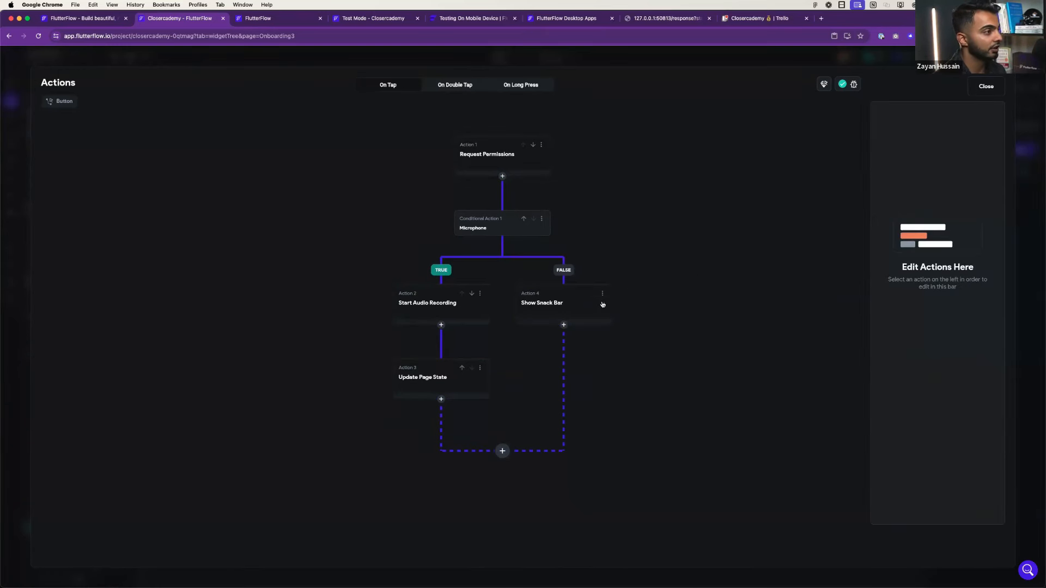
{"action": "left_click", "coordinate": [986, 86]}
- Check the conditional visibility of the waveform Lottie animation and of the Stop and Submit Recording button
{"action": "left_click", "coordinate": [559, 398]}
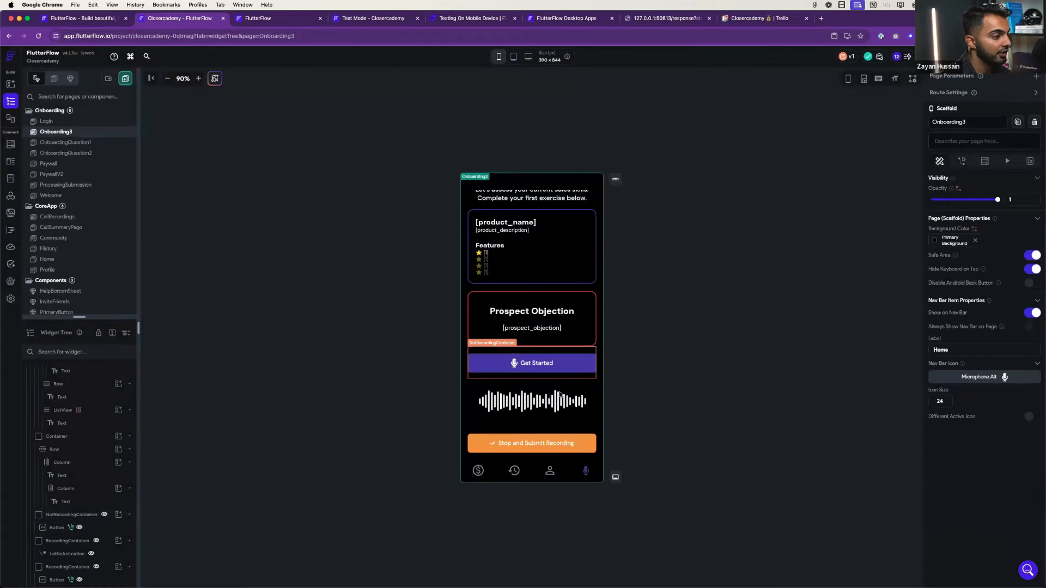
{"action": "left_click", "coordinate": [560, 397]}
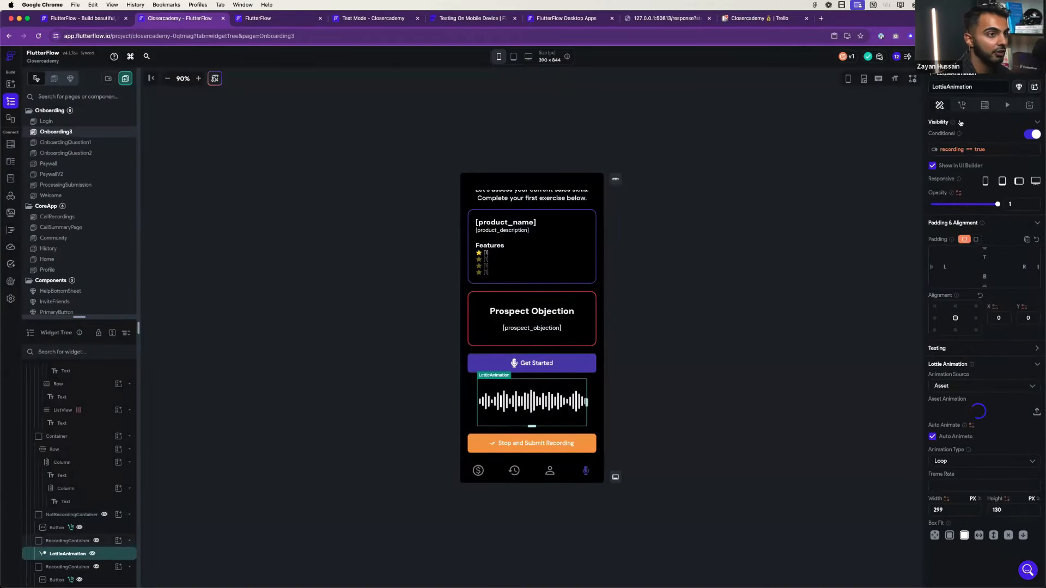
{"action": "left_click", "coordinate": [573, 438]}
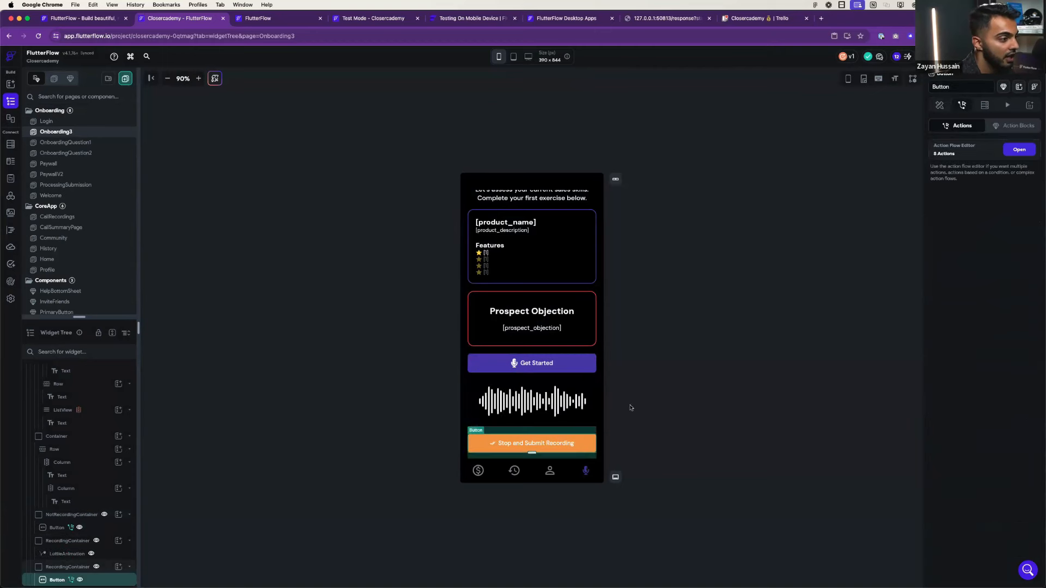
{"action": "left_click", "coordinate": [940, 105]}
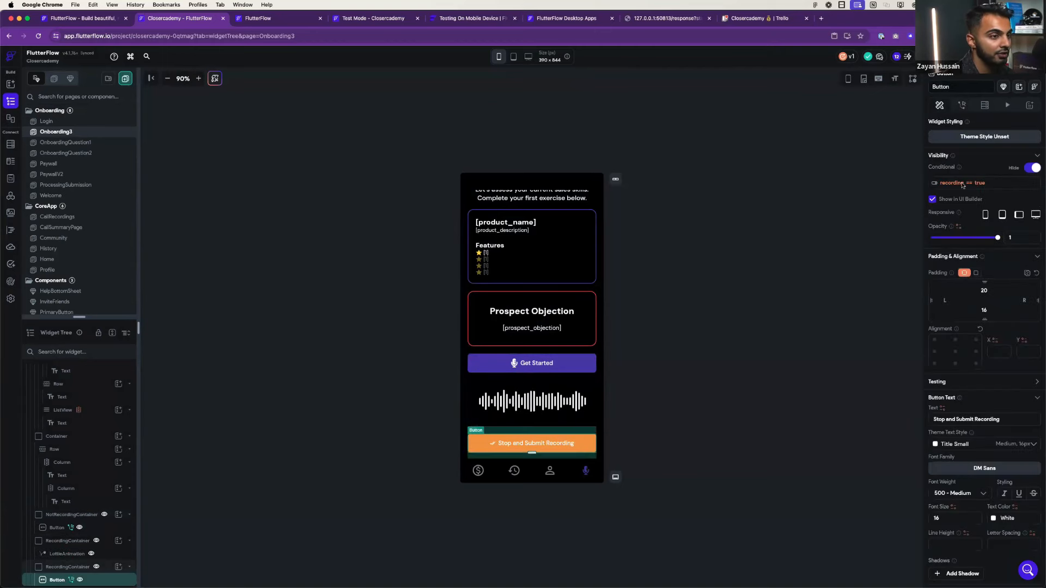
- Open the Stop and Submit Recording button's action flow and examine its Stop Audio Recording, Update Page State and Upload file to Firebase actions
{"action": "left_click", "coordinate": [962, 105]}
{"action": "left_click", "coordinate": [1018, 149]}
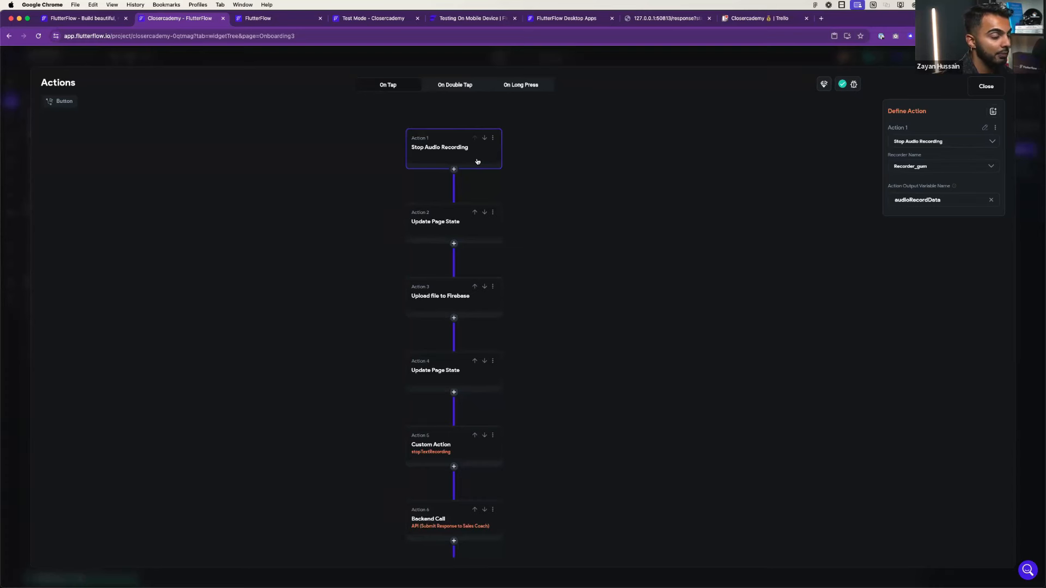
{"action": "left_click", "coordinate": [464, 236]}
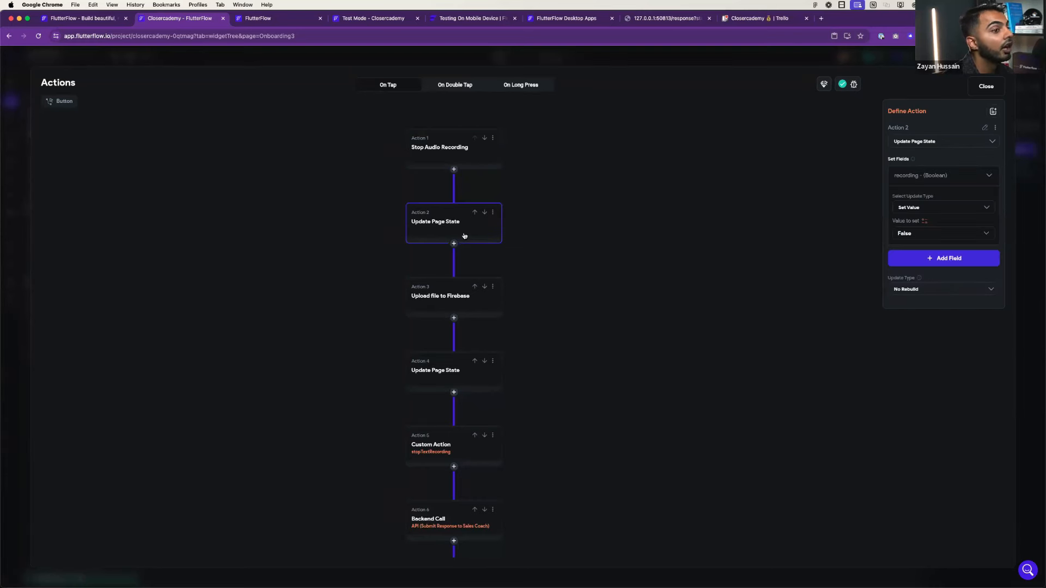
{"action": "scroll", "coordinate": [517, 245], "scroll_direction": "down", "scroll_amount": 2}
{"action": "left_click", "coordinate": [471, 260]}
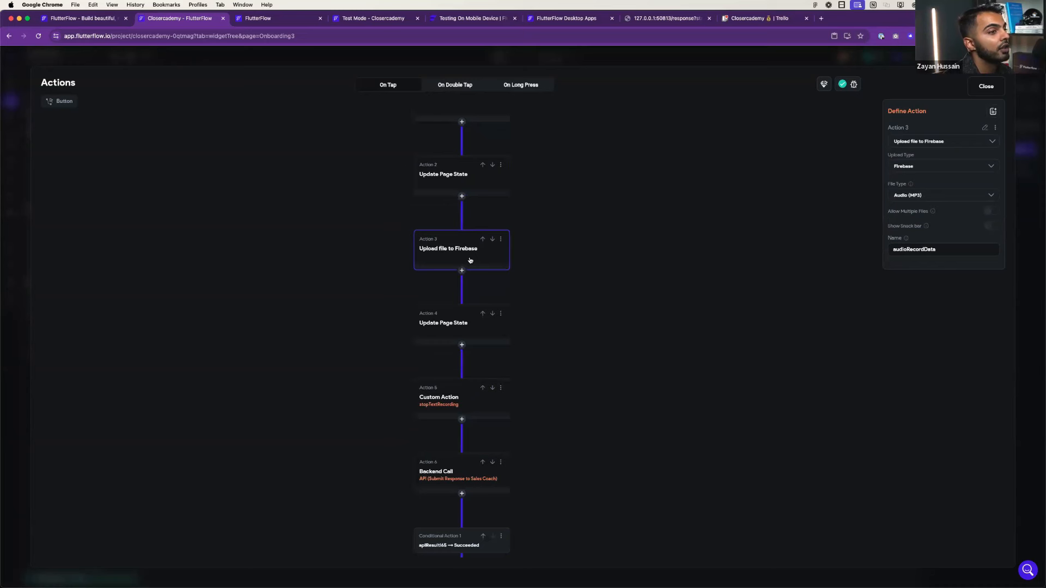
{"action": "scroll", "coordinate": [516, 292], "scroll_direction": "down", "scroll_amount": 2}
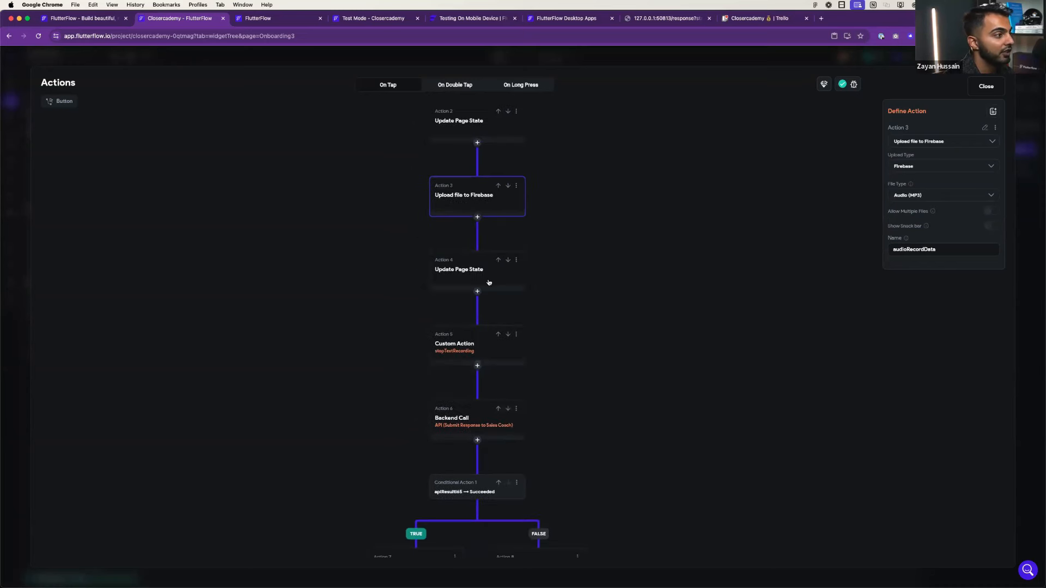
- Compare the two Update Page State actions placed before and after the Firebase upload
{"action": "left_click", "coordinate": [488, 282]}
{"action": "scroll", "coordinate": [550, 294], "scroll_direction": "up", "scroll_amount": 4}
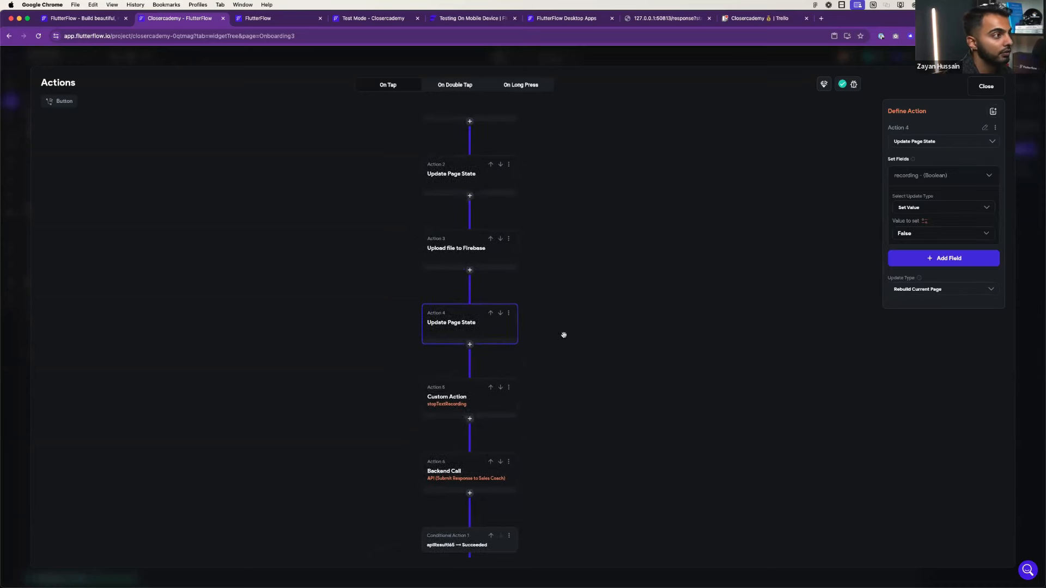
{"action": "left_click", "coordinate": [486, 235]}
{"action": "left_click", "coordinate": [478, 378]}
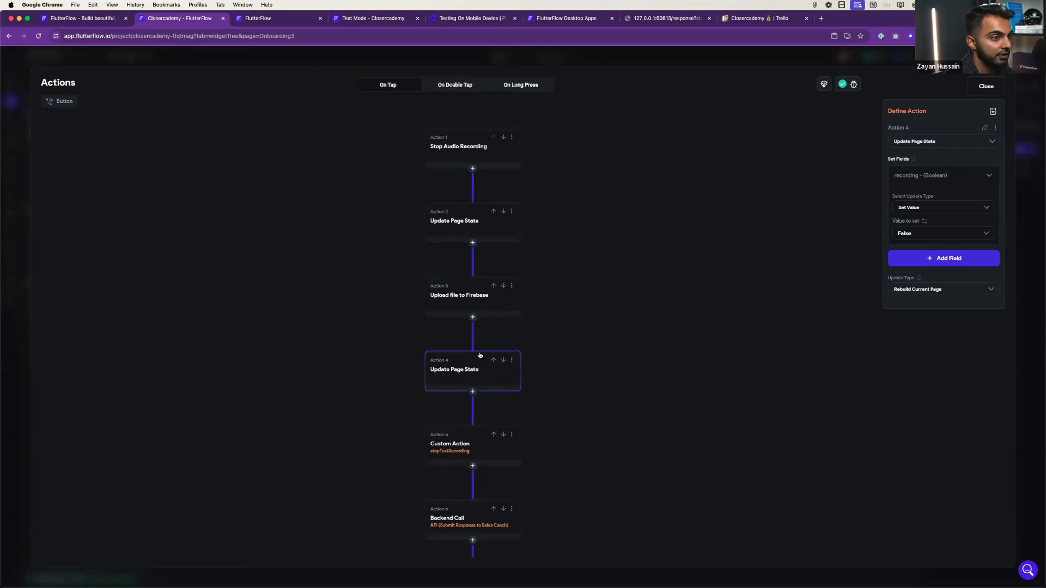
{"action": "left_click", "coordinate": [457, 222]}
{"action": "left_click", "coordinate": [469, 358]}
{"action": "scroll", "coordinate": [553, 413], "scroll_direction": "down", "scroll_amount": 5}
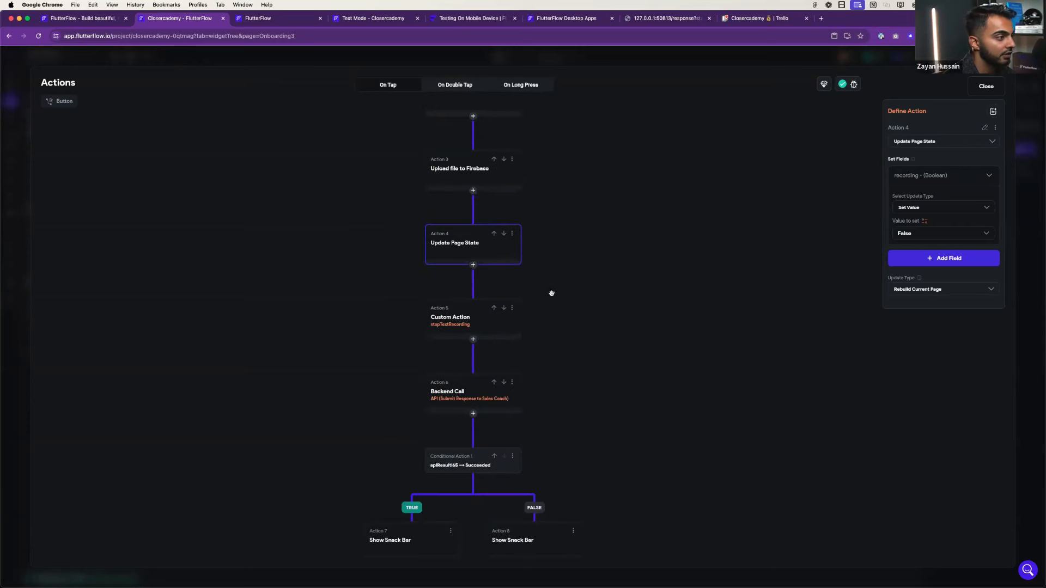
- Disable the stopTextRecording custom action in the Stop and Submit Recording flow
{"action": "left_click", "coordinate": [479, 334]}
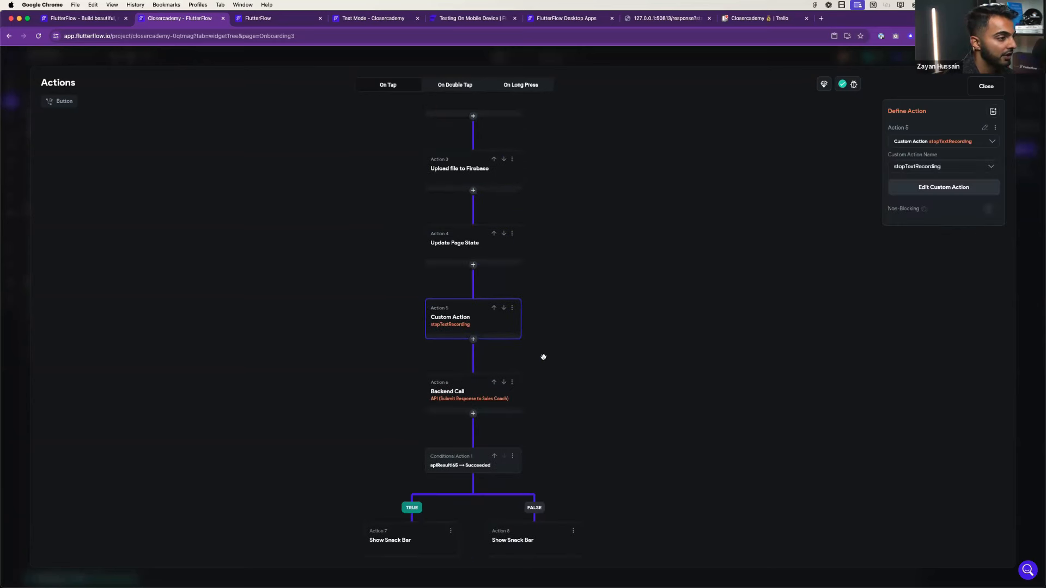
{"action": "left_click", "coordinate": [512, 308]}
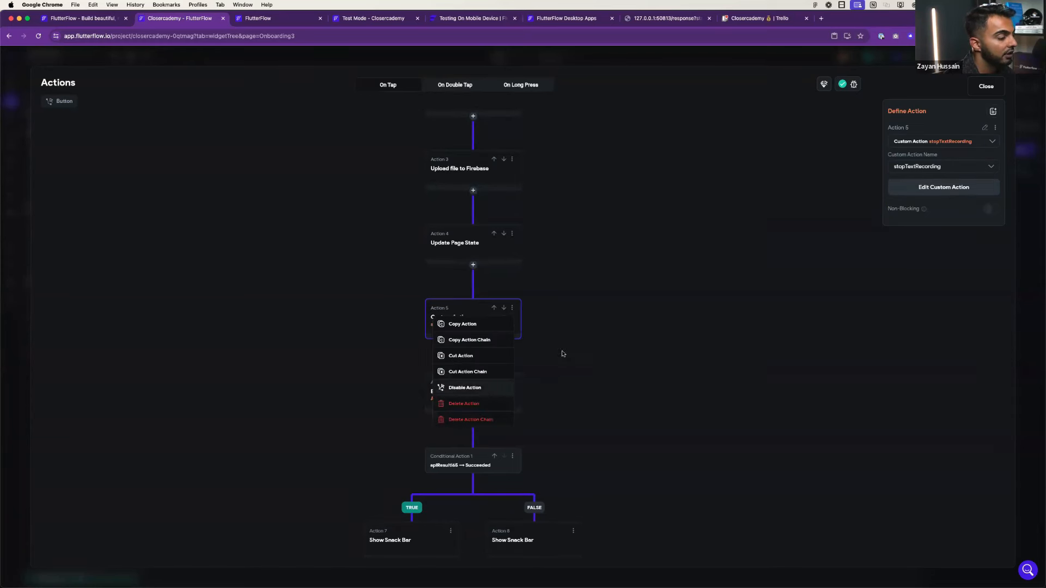
{"action": "left_click", "coordinate": [479, 325]}
{"action": "left_click", "coordinate": [544, 277]}
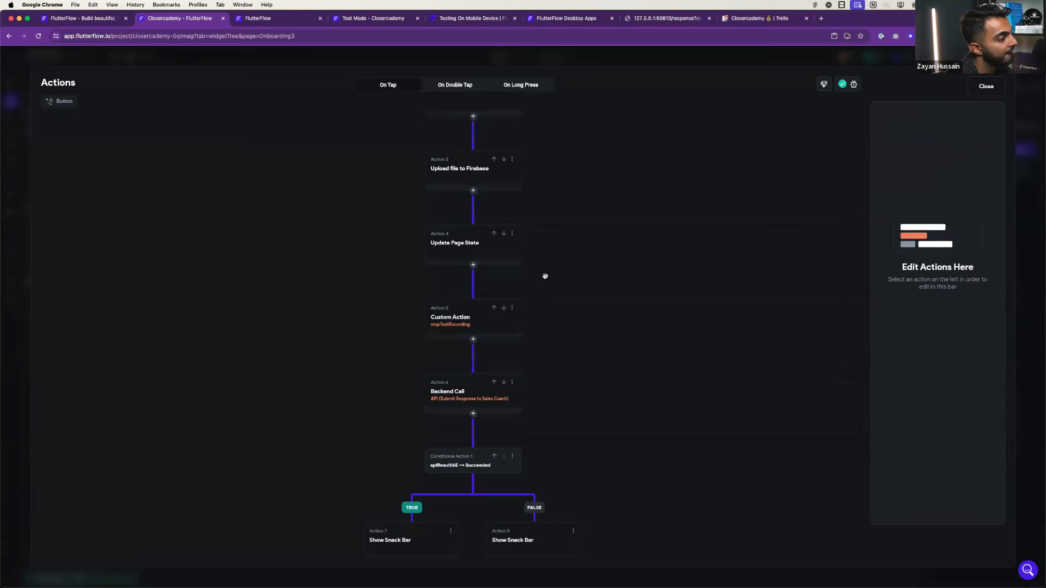
{"action": "left_click", "coordinate": [484, 318]}
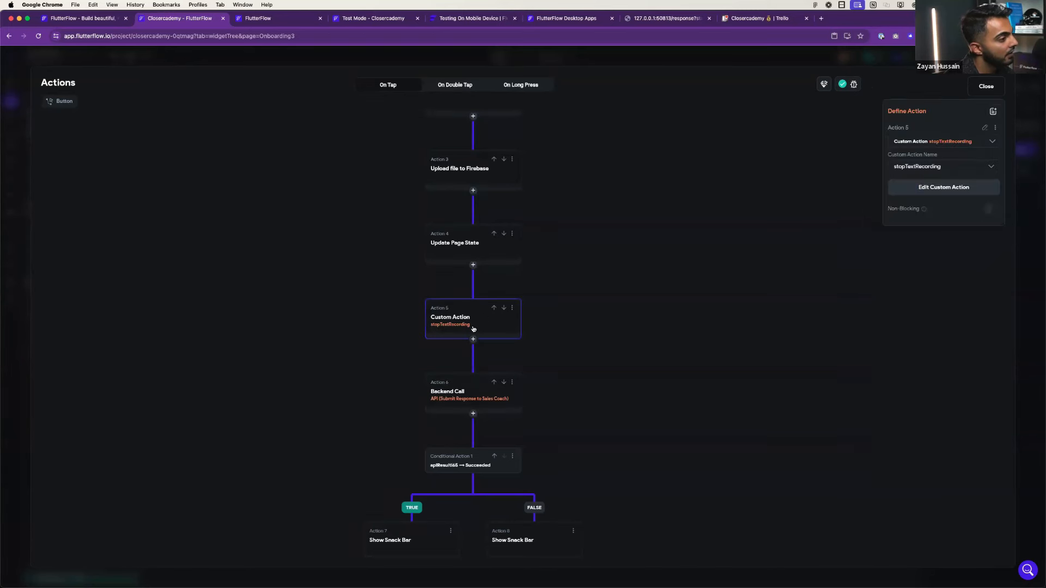
{"action": "left_click", "coordinate": [512, 308]}
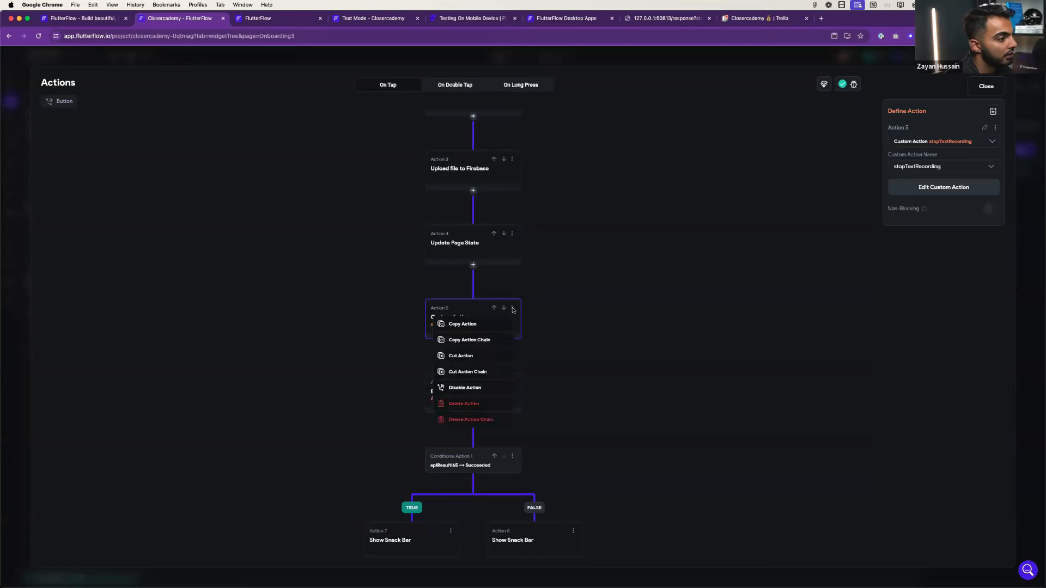
{"action": "left_click", "coordinate": [486, 389]}
- Examine the challengeId and audioInputPath variables of the Submit Response to Sales Coach backend call, and close the action flow
{"action": "scroll", "coordinate": [551, 382], "scroll_direction": "down", "scroll_amount": 3}
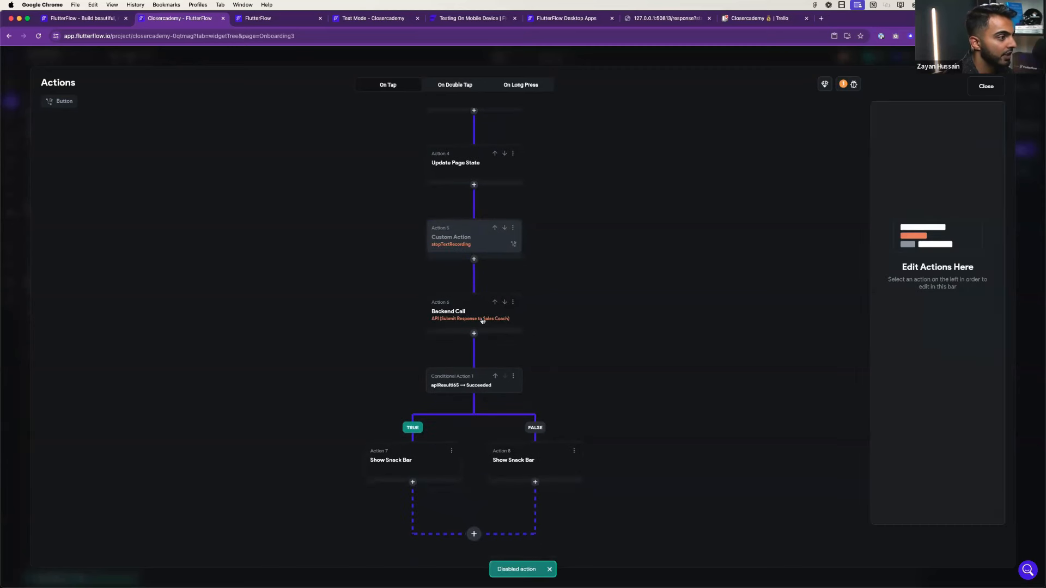
{"action": "left_click", "coordinate": [482, 321]}
{"action": "scroll", "coordinate": [549, 304], "scroll_direction": "up", "scroll_amount": 2}
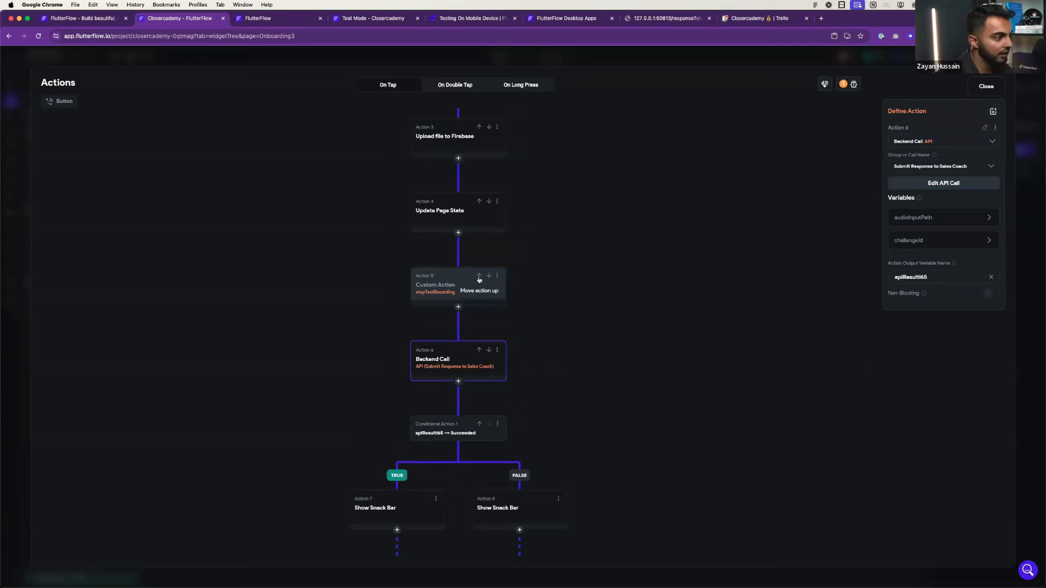
{"action": "left_click", "coordinate": [989, 240]}
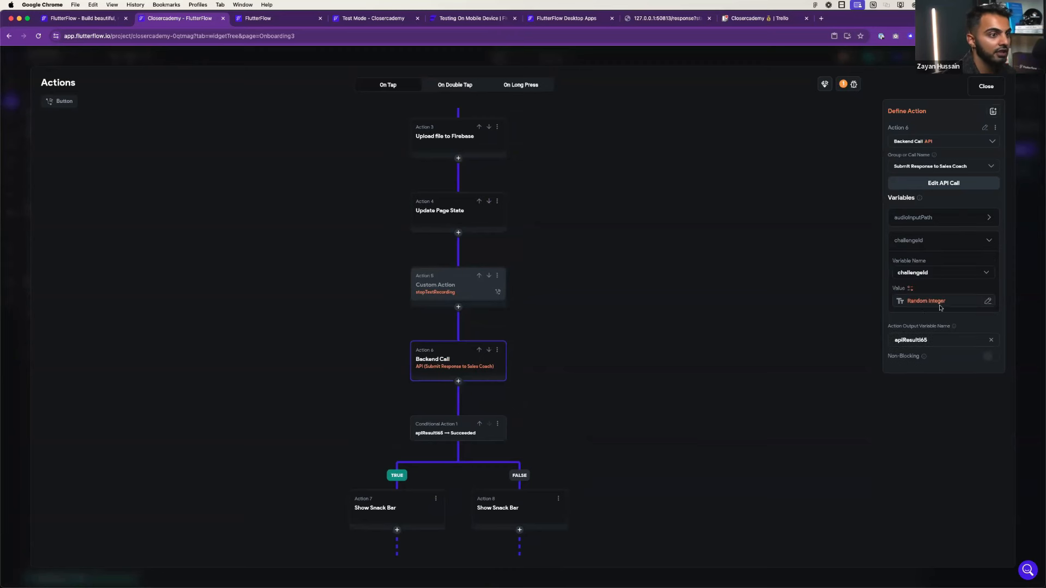
{"action": "left_click", "coordinate": [989, 218]}
{"action": "left_click_drag", "start_coordinate": [746, 262], "coordinate": [742, 316]}
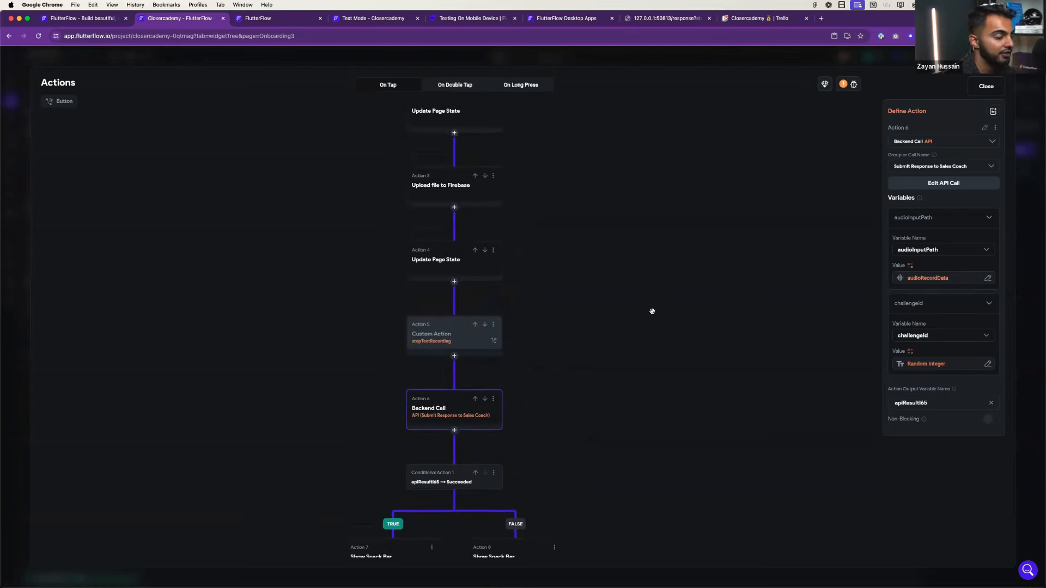
{"action": "left_click_drag", "start_coordinate": [652, 311], "coordinate": [645, 423]}
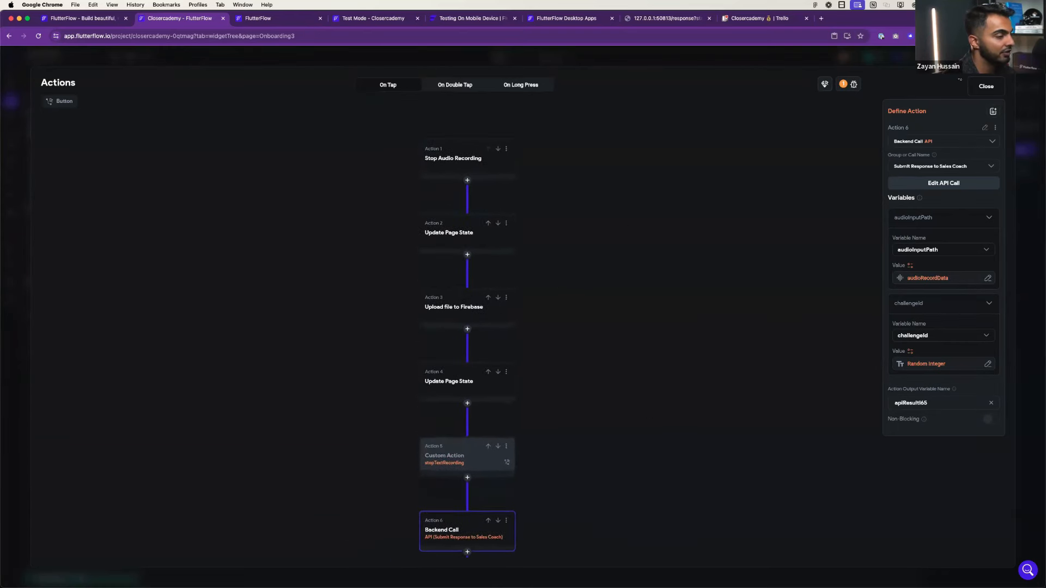
{"action": "left_click_drag", "start_coordinate": [578, 315], "coordinate": [568, 213]}
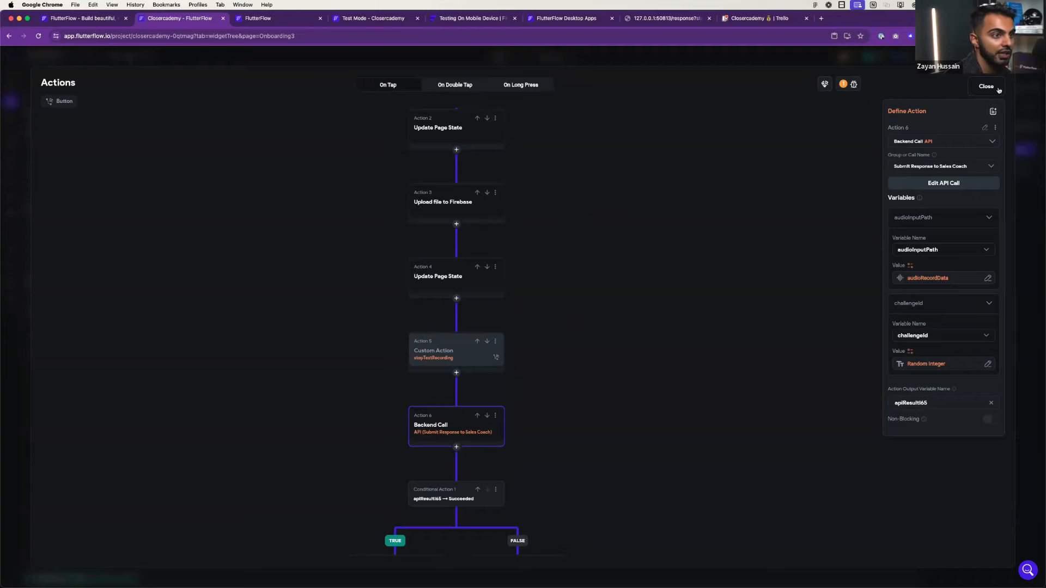
{"action": "left_click", "coordinate": [997, 87]}
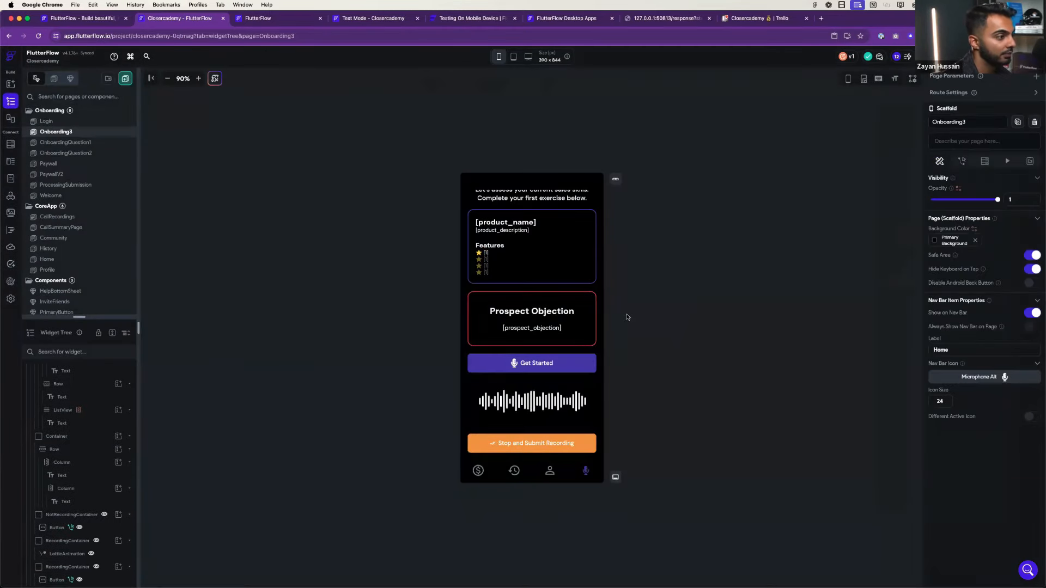
- Check the Onboarding3 page's challenges query settings and the variable bound to the product_name text
{"action": "left_click", "coordinate": [963, 162]}
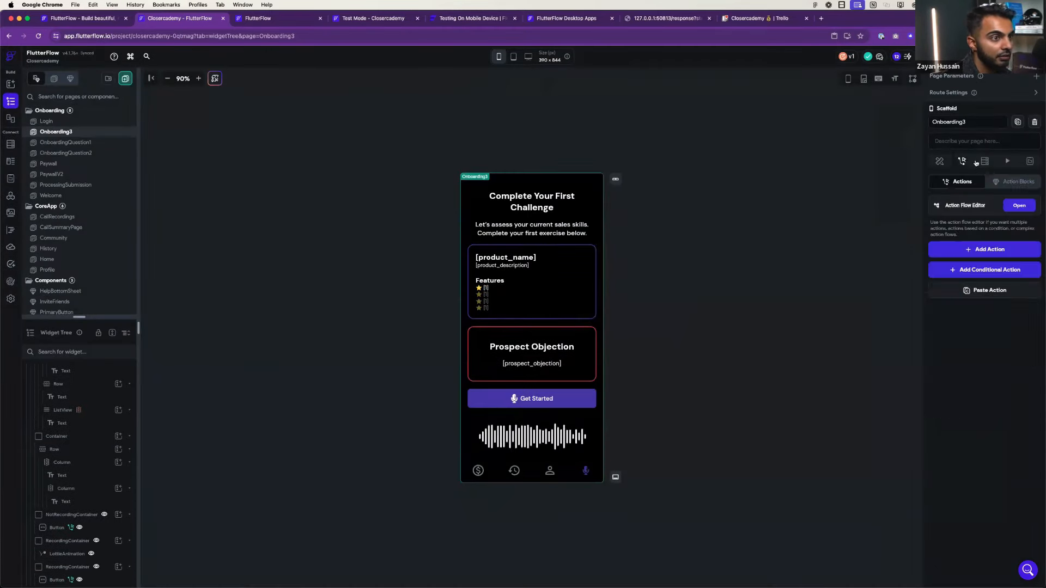
{"action": "left_click", "coordinate": [985, 161]}
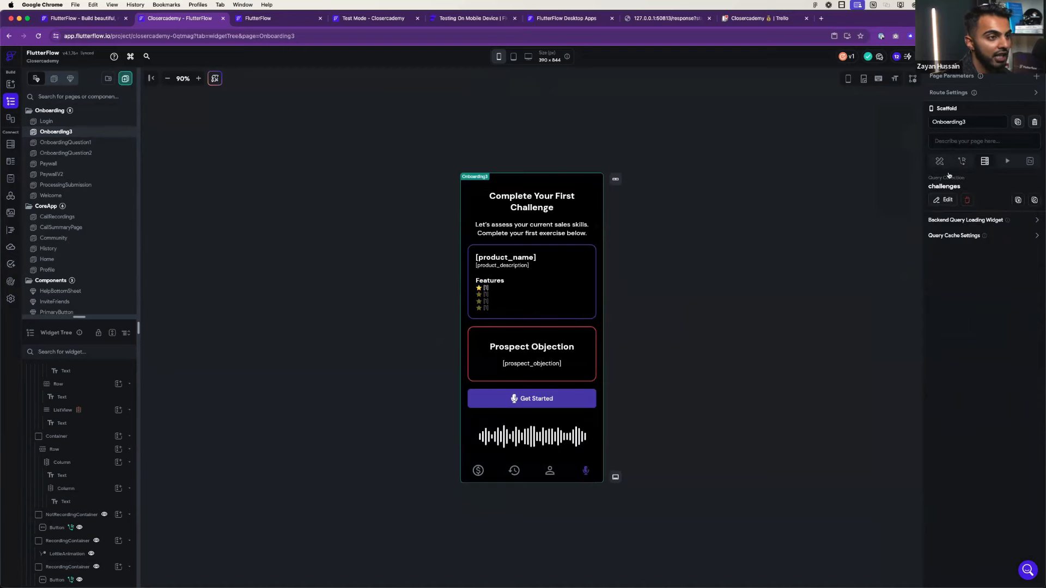
{"action": "left_click", "coordinate": [506, 257]}
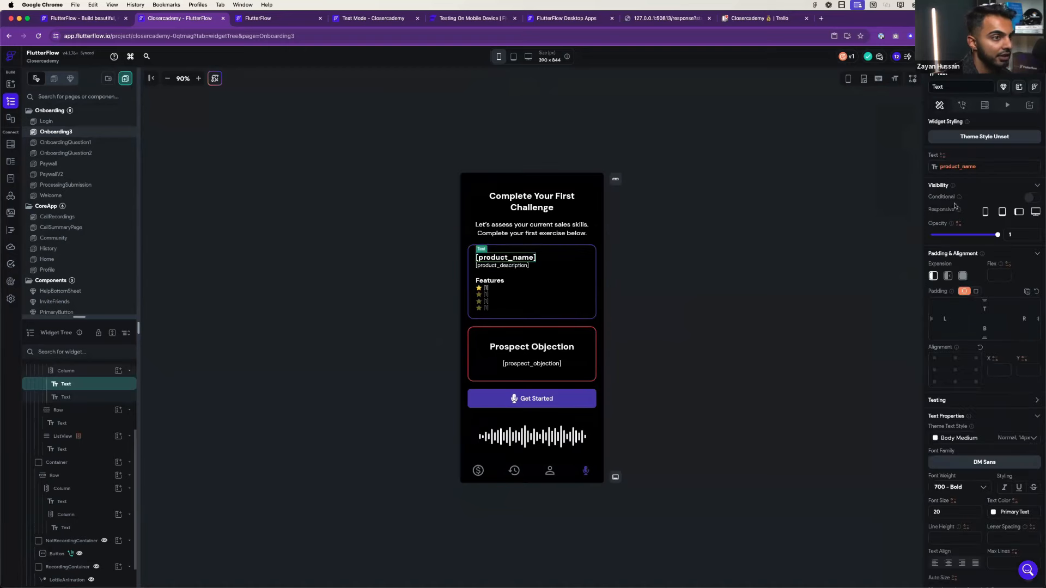
{"action": "left_click", "coordinate": [954, 167]}
{"action": "left_click", "coordinate": [980, 126]}
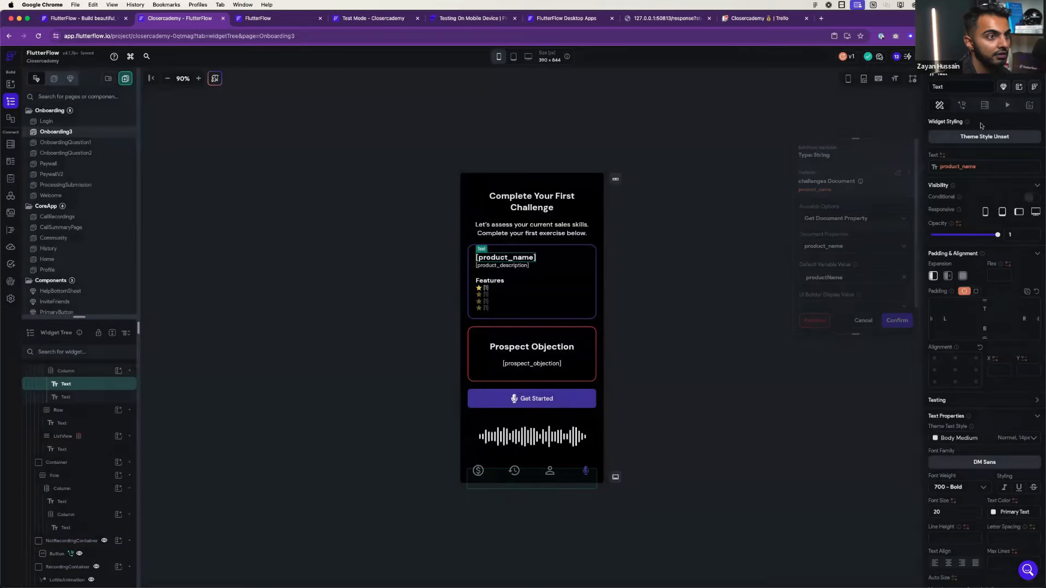
{"action": "left_click", "coordinate": [715, 257]}
{"action": "left_click", "coordinate": [946, 201]}
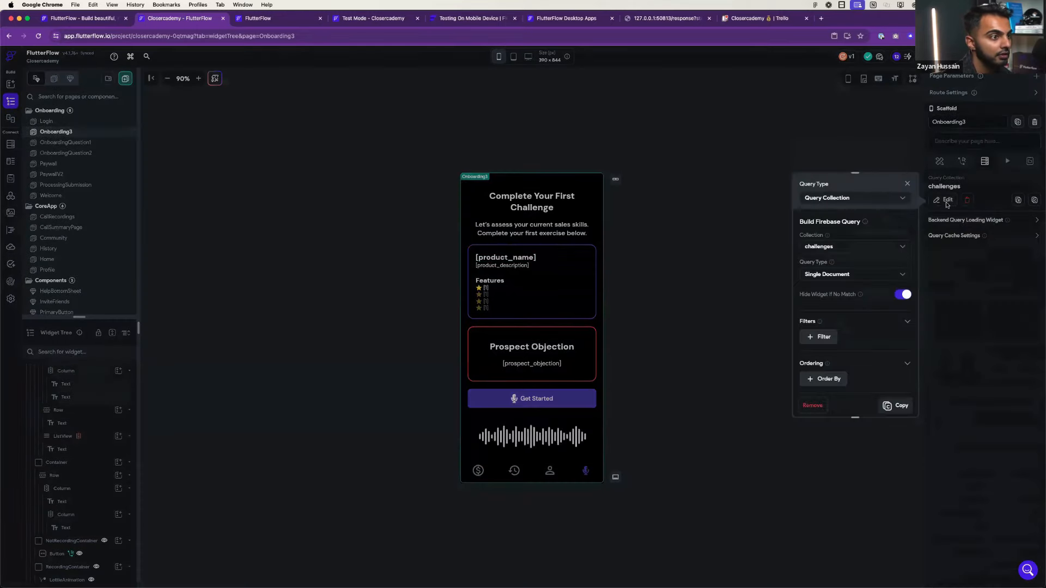
{"action": "left_click", "coordinate": [530, 283]}
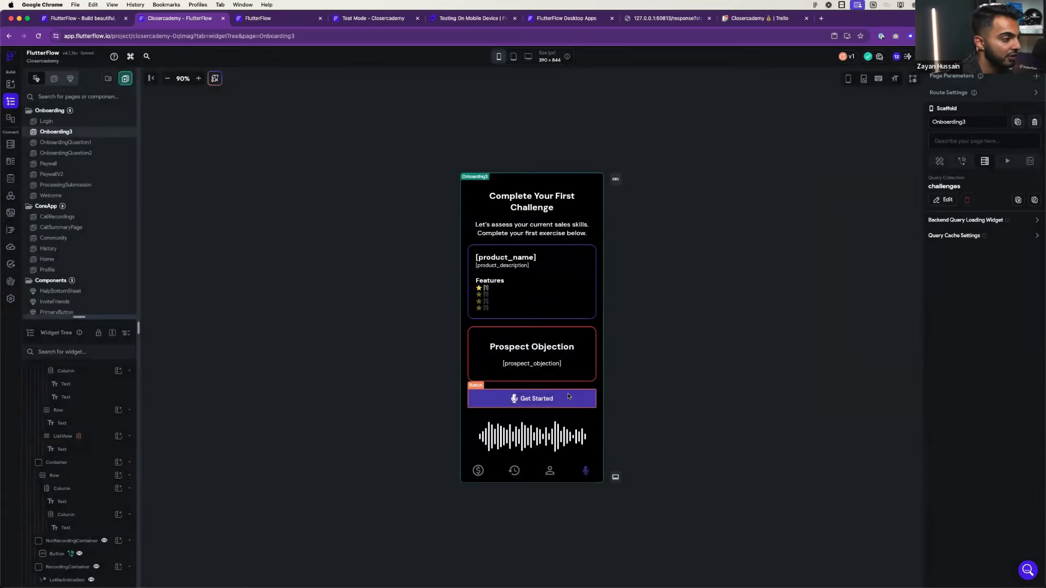
- In the Stop and Submit Recording flow, bind the backend call's challengeId to the challenges Document's Reference with the Document ID option
{"action": "scroll", "coordinate": [557, 430], "scroll_direction": "down", "scroll_amount": 1}
{"action": "left_click", "coordinate": [557, 439]}
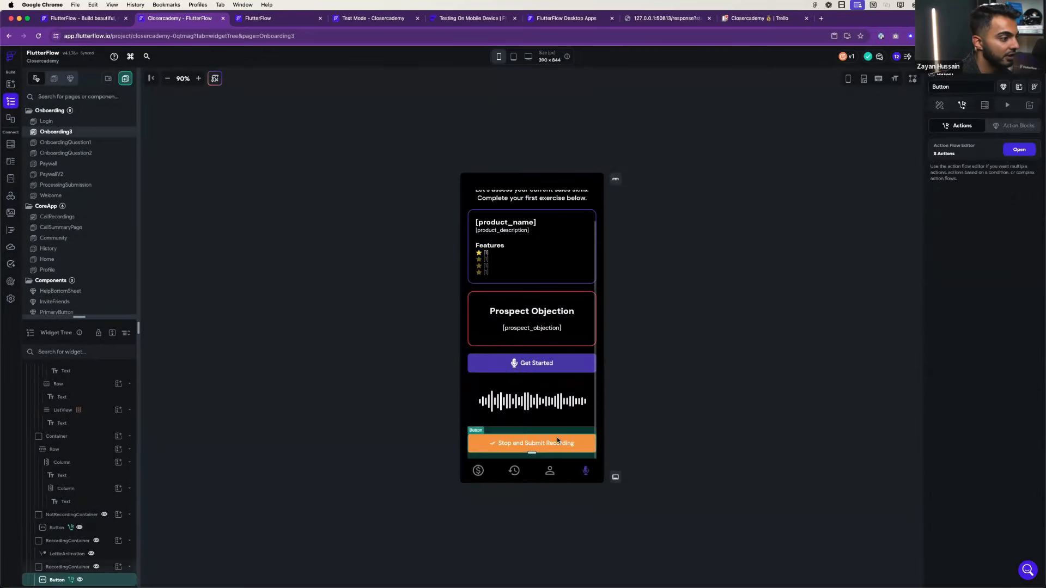
{"action": "left_click", "coordinate": [1005, 150]}
{"action": "scroll", "coordinate": [567, 217], "scroll_direction": "down", "scroll_amount": 3}
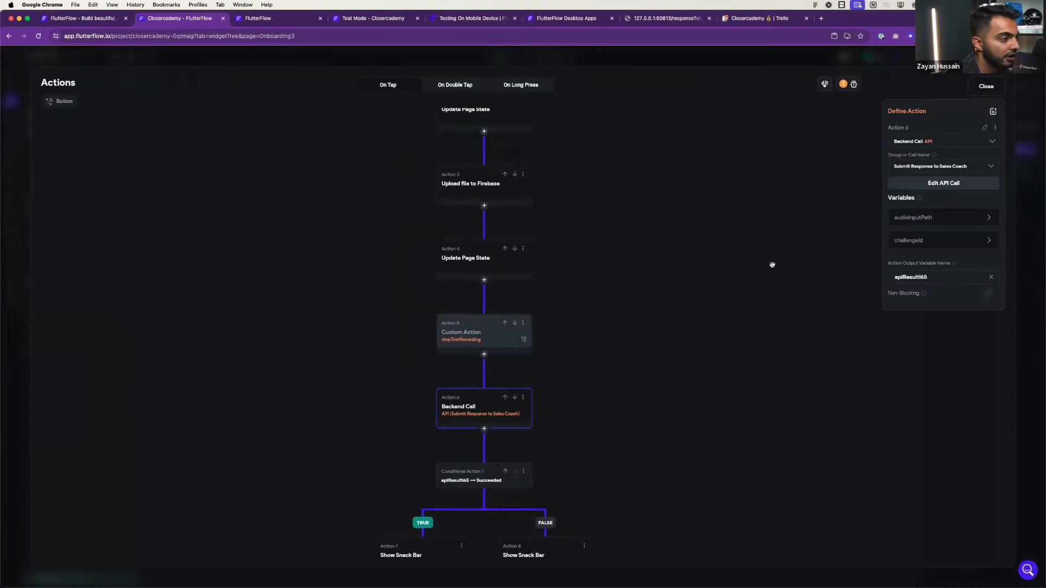
{"action": "left_click", "coordinate": [942, 240]}
{"action": "left_click", "coordinate": [956, 306]}
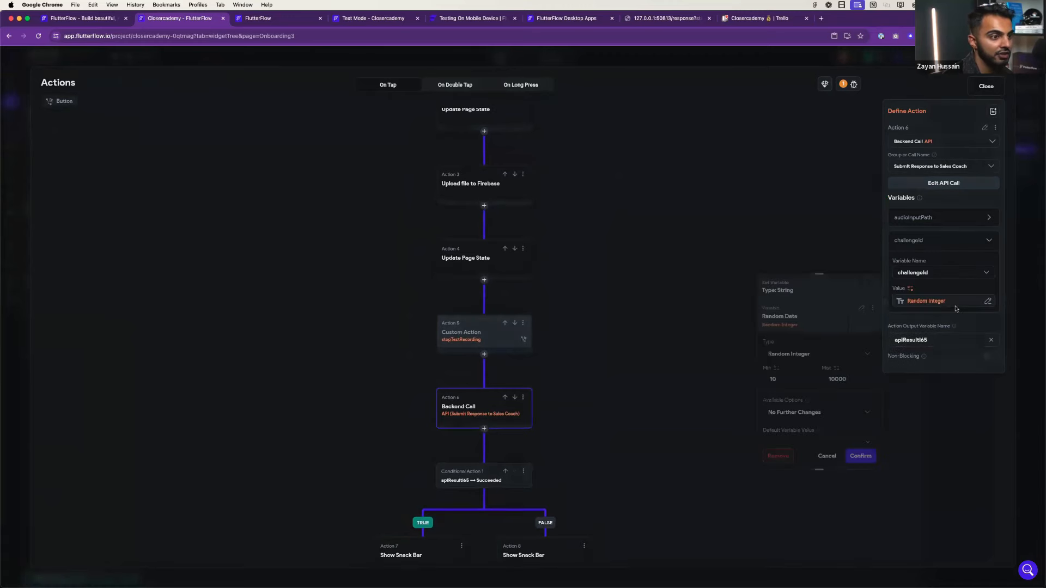
{"action": "left_click", "coordinate": [907, 289]}
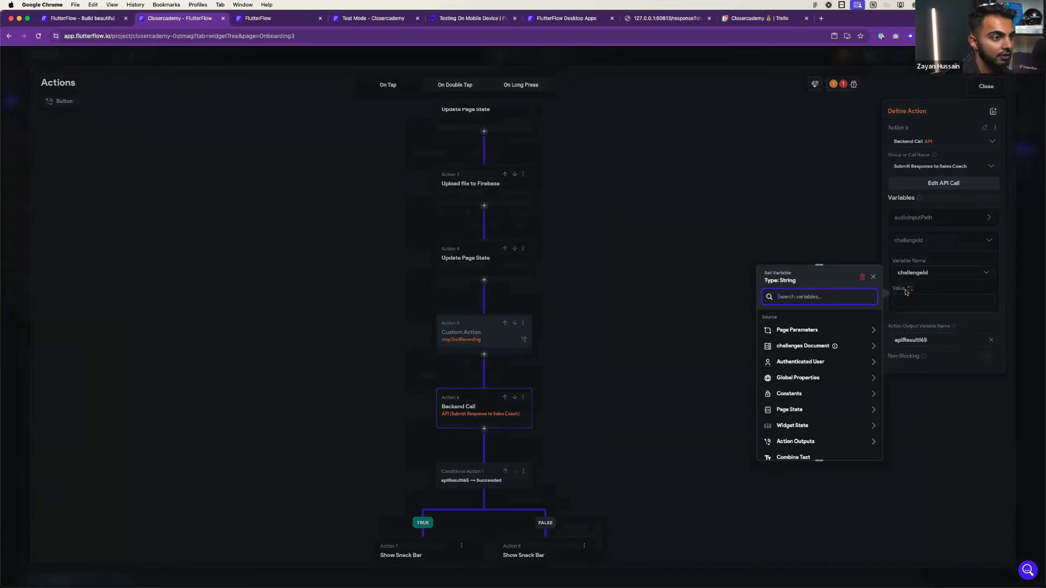
{"action": "left_click", "coordinate": [809, 348]}
{"action": "scroll", "coordinate": [802, 392], "scroll_direction": "down", "scroll_amount": 3}
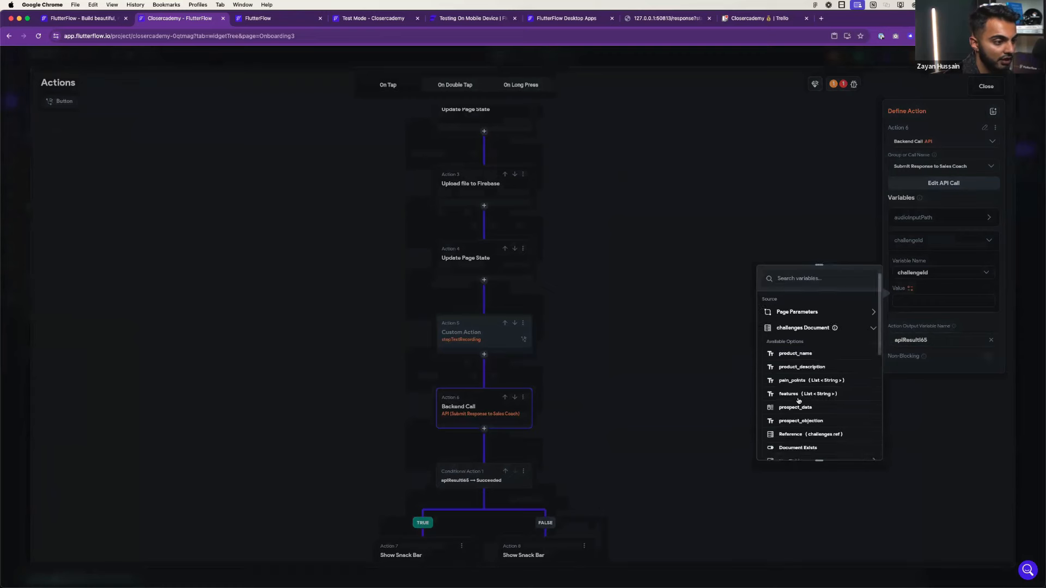
{"action": "left_click", "coordinate": [801, 383]}
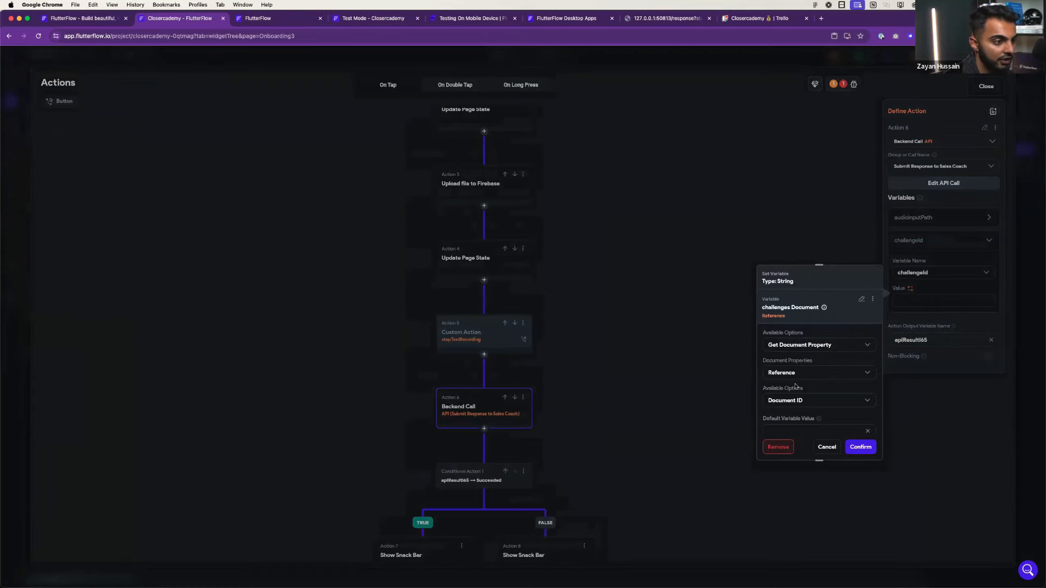
{"action": "left_click", "coordinate": [861, 447]}
{"action": "left_click", "coordinate": [708, 360]}
- Review the Submit Response to Sales Coach backend call and the Show Snack Bar action in the success condition's TRUE branch
{"action": "scroll", "coordinate": [445, 334], "scroll_direction": "down", "scroll_amount": 3}
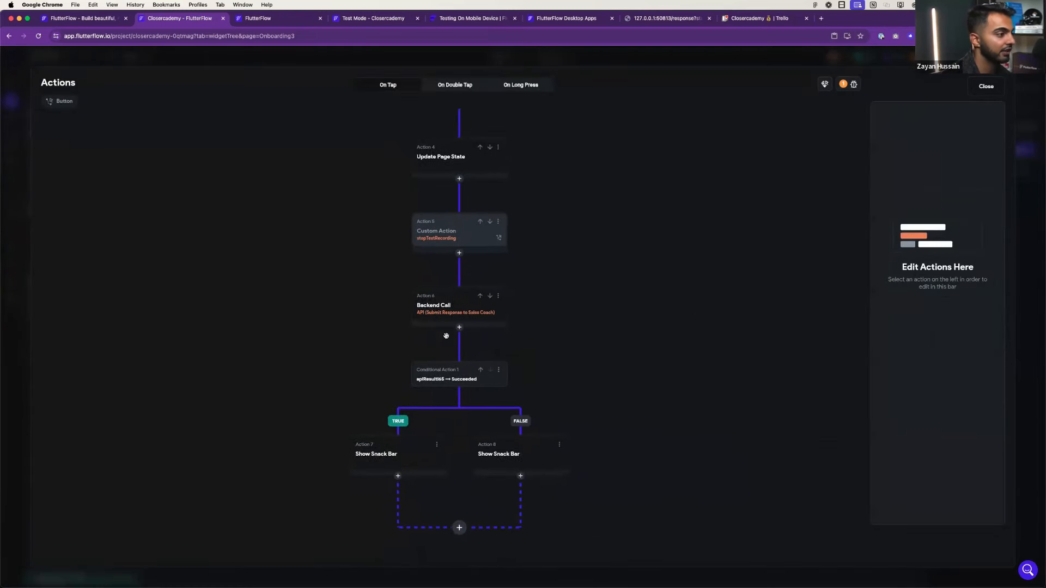
{"action": "left_click", "coordinate": [458, 308]}
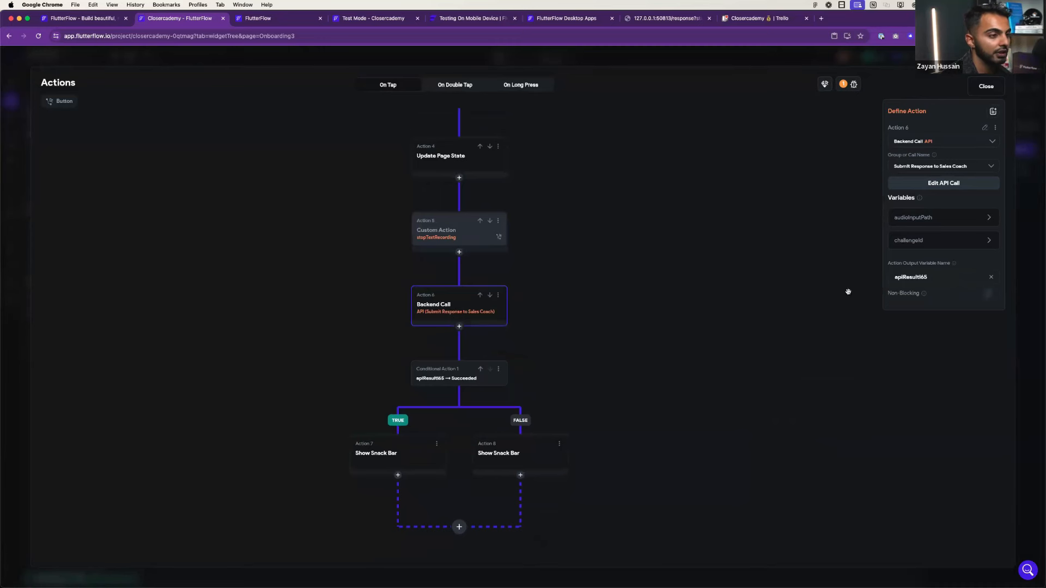
{"action": "scroll", "coordinate": [495, 343], "scroll_direction": "down", "scroll_amount": 2}
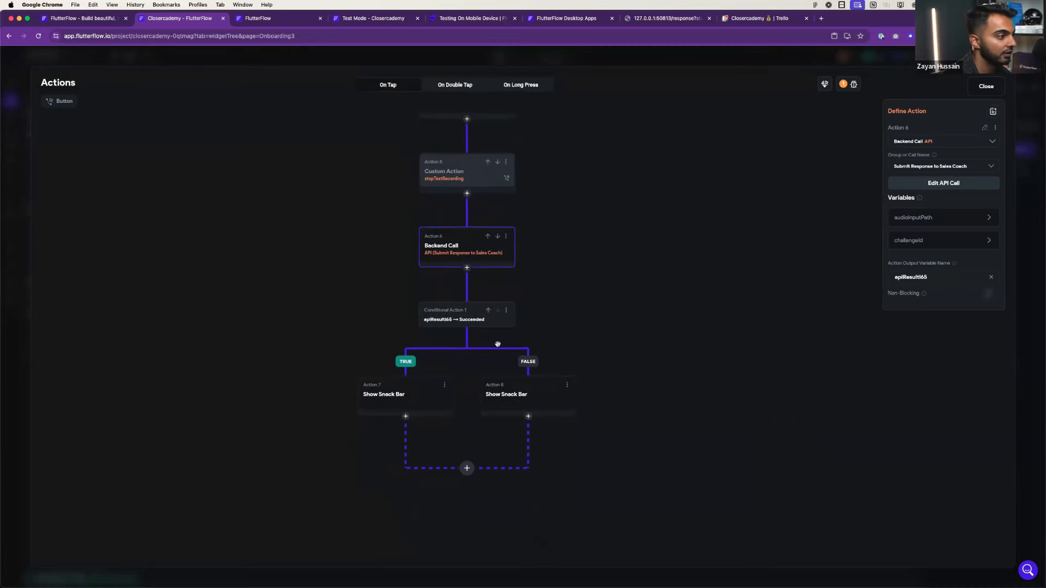
{"action": "left_click", "coordinate": [459, 304]}
{"action": "left_click", "coordinate": [399, 395]}
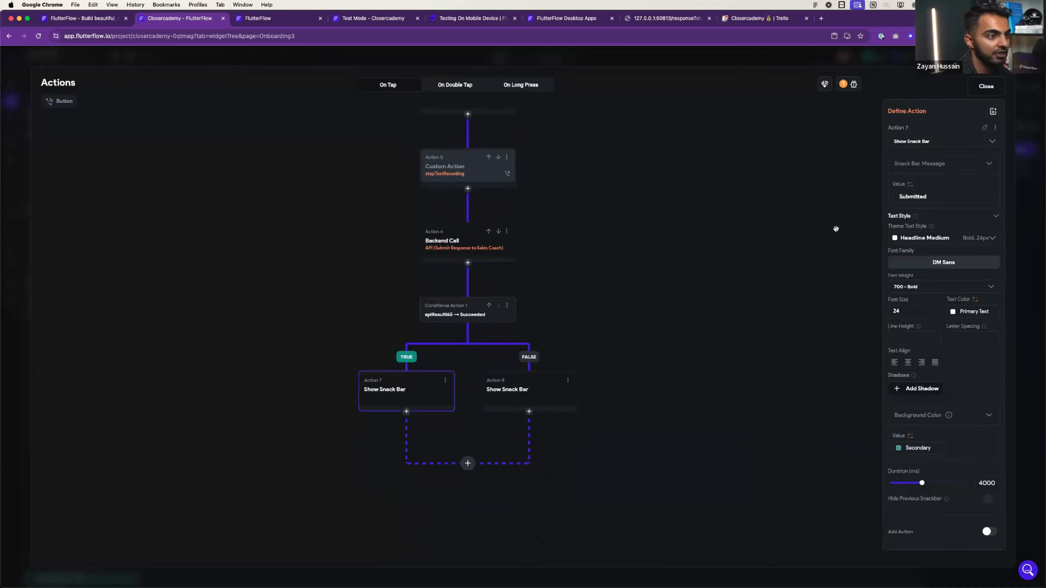
- Check the FALSE branch's snack bar, and add a Navigate To ProcessingSubmission action after the TRUE branch's snack bar
{"action": "left_click", "coordinate": [515, 391]}
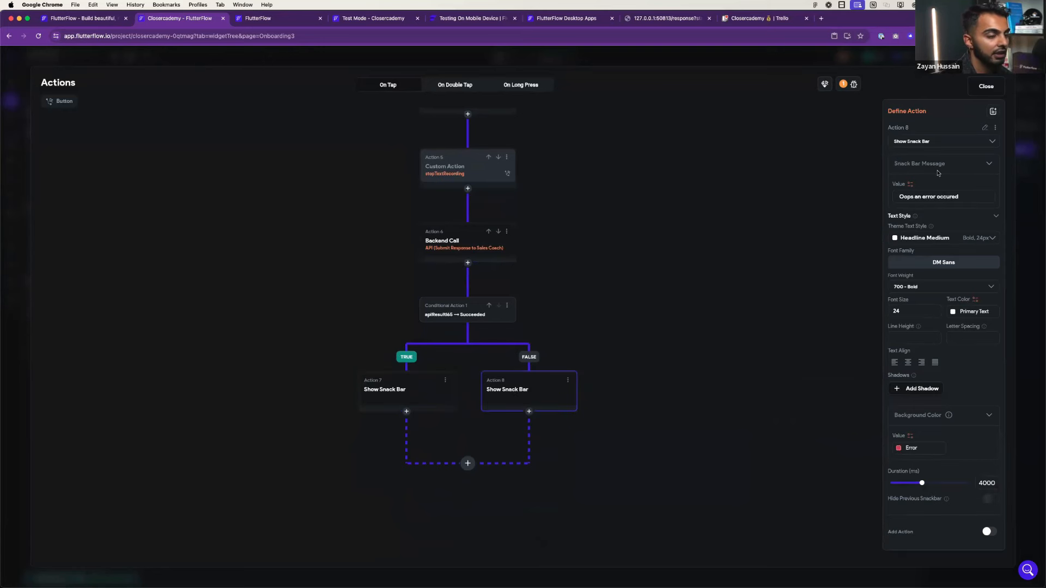
{"action": "left_click", "coordinate": [671, 334]}
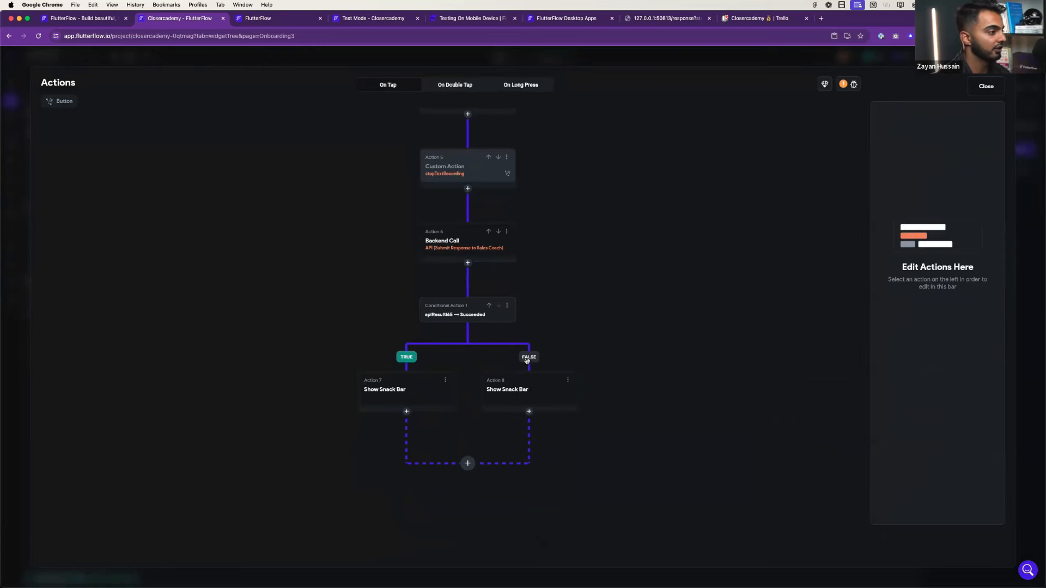
{"action": "left_click", "coordinate": [408, 410]}
{"action": "left_click", "coordinate": [410, 431]}
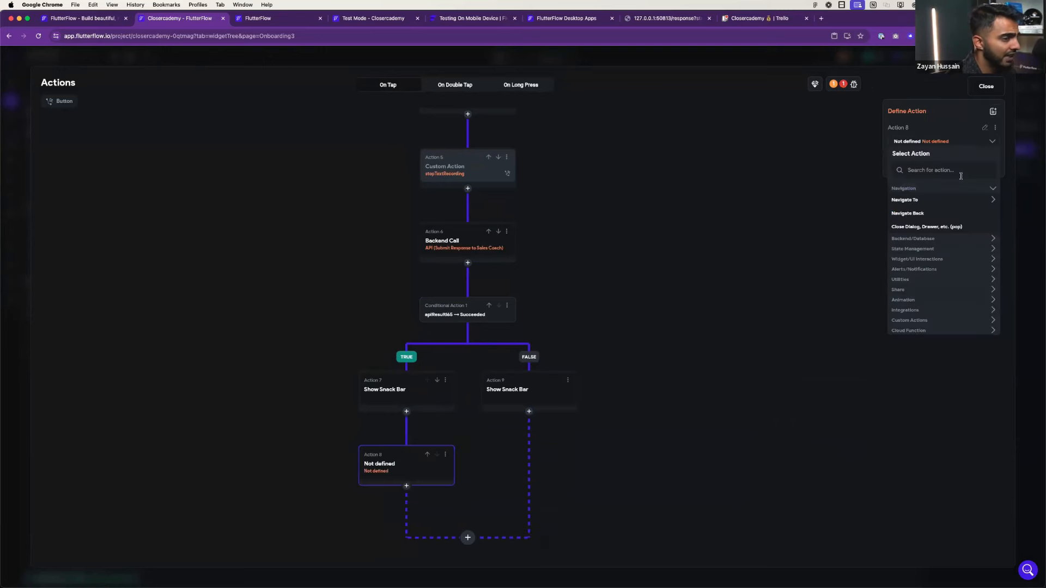
{"action": "left_click", "coordinate": [949, 174]}
{"action": "left_click", "coordinate": [945, 203]}
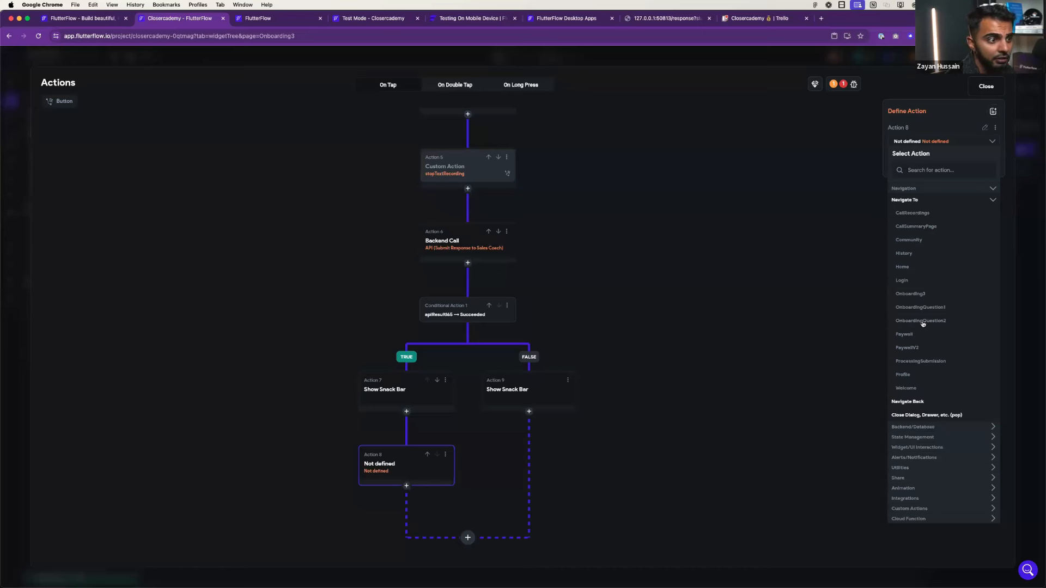
{"action": "left_click", "coordinate": [920, 362]}
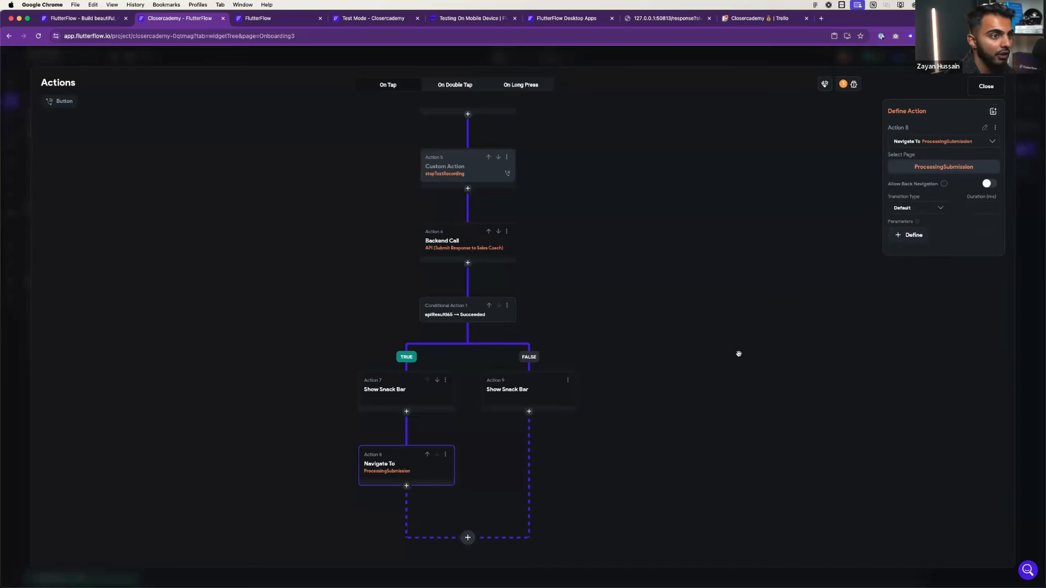
{"action": "left_click", "coordinate": [692, 350]}
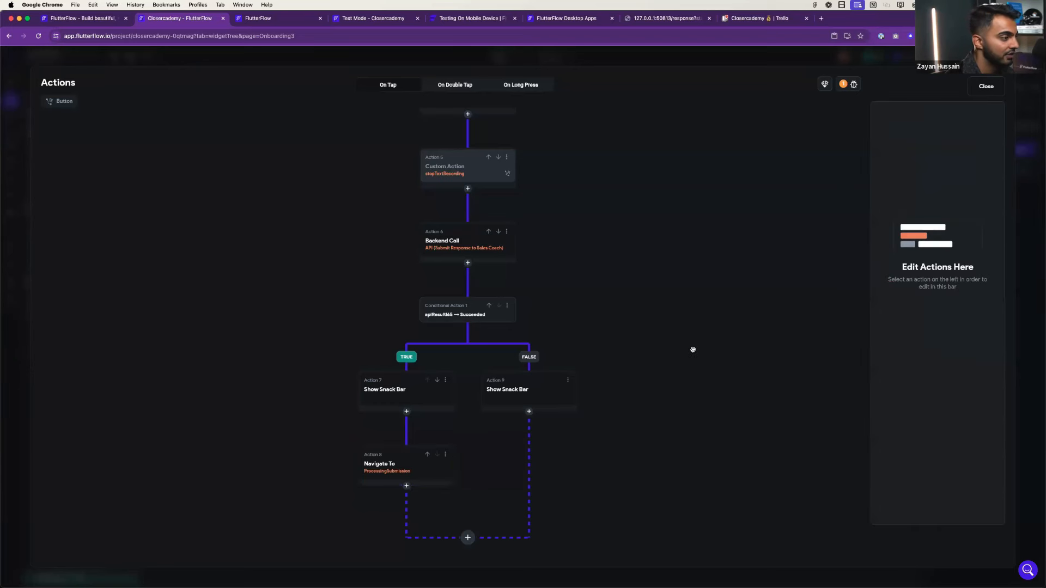
- Move the Navigate To action above the TRUE branch's Show Snack Bar, delete that snack bar action, and close the flow
{"action": "left_click", "coordinate": [427, 457]}
{"action": "left_click", "coordinate": [445, 454]}
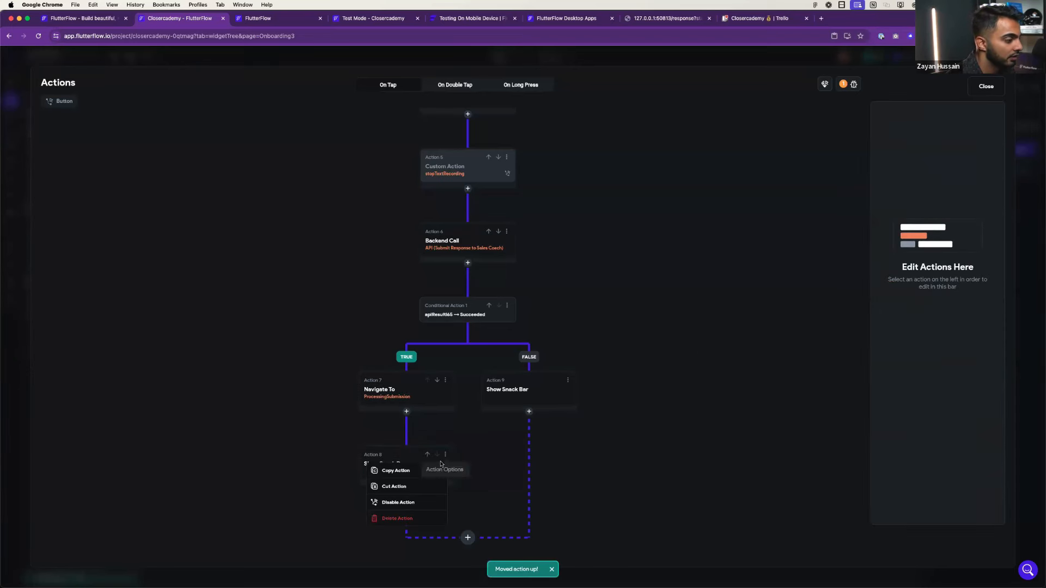
{"action": "left_click", "coordinate": [407, 517]}
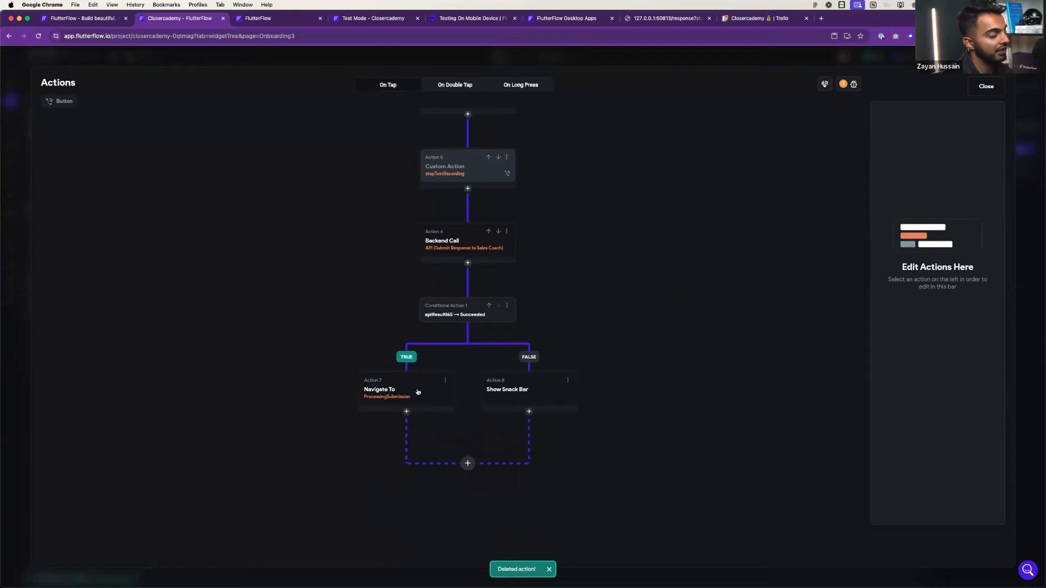
{"action": "key", "text": "Escape"}
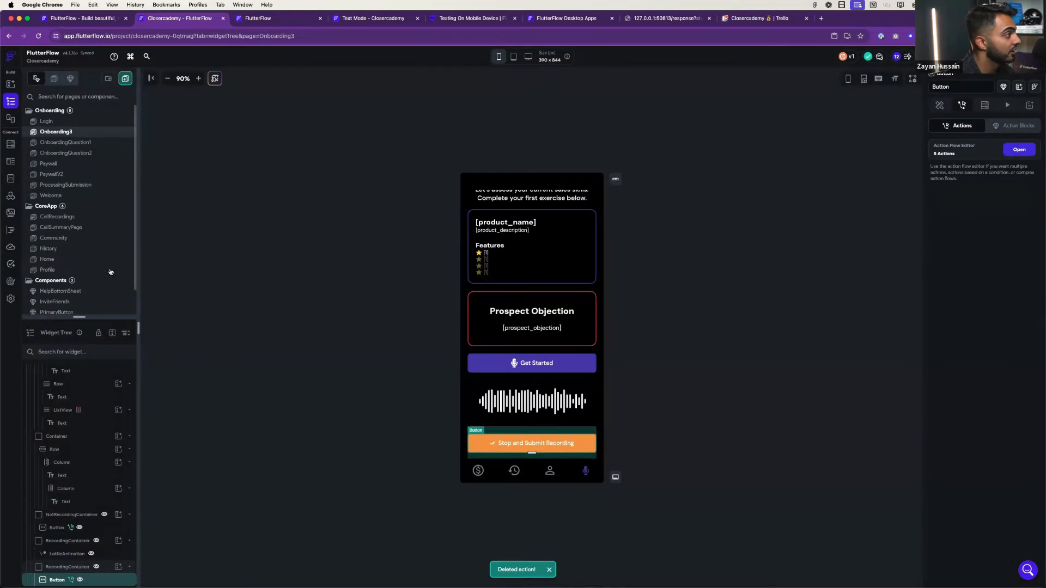
- On the ProcessingSubmission page, add an On Page Load Wait (Delay) action with a duration of 2000 ms
{"action": "left_click_drag", "start_coordinate": [79, 317], "coordinate": [79, 364]}
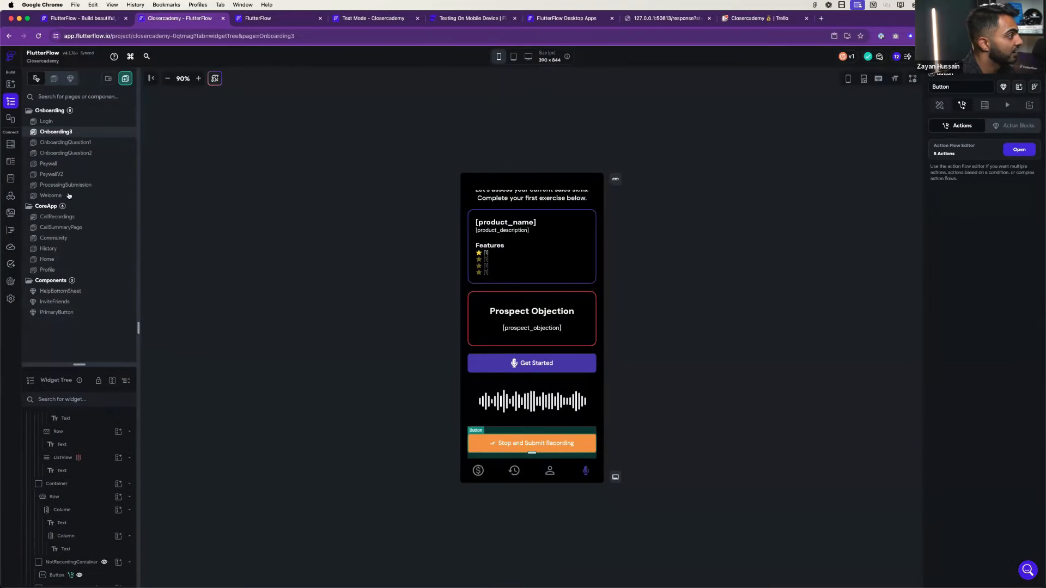
{"action": "left_click", "coordinate": [70, 185]}
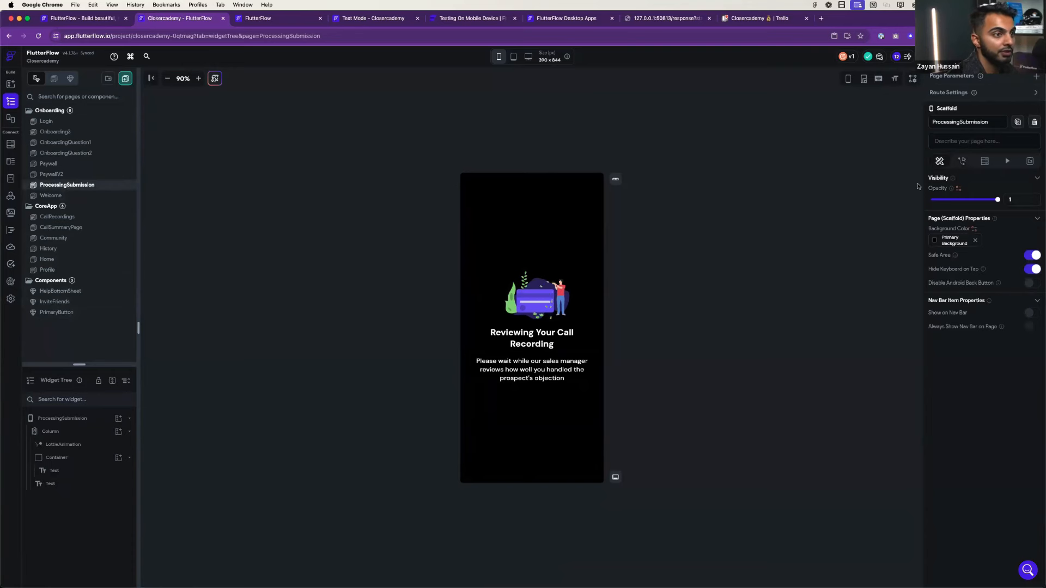
{"action": "left_click", "coordinate": [962, 161]}
{"action": "left_click", "coordinate": [984, 244]}
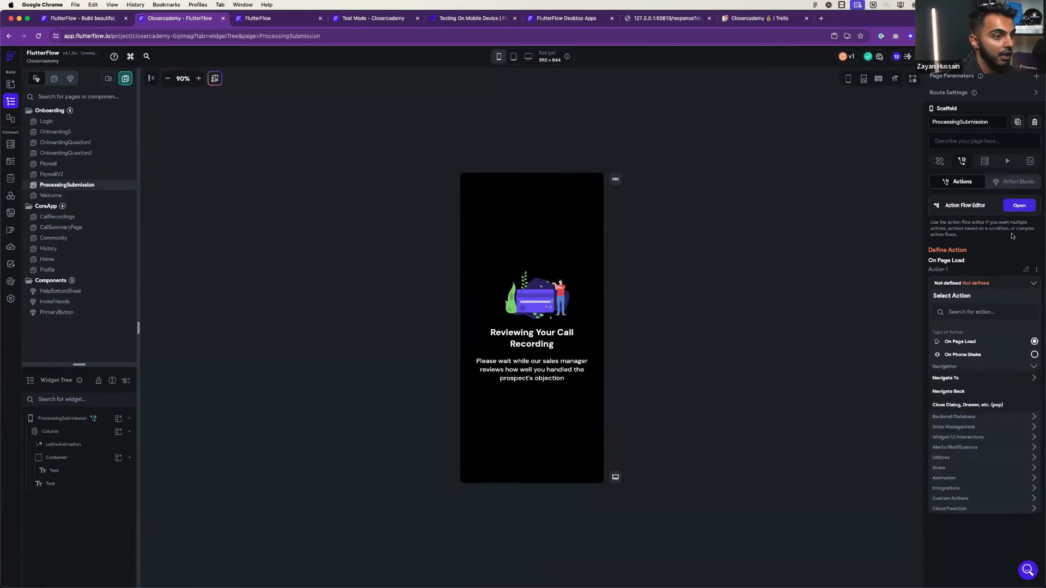
{"action": "left_click", "coordinate": [1021, 206]}
{"action": "left_click", "coordinate": [905, 169]}
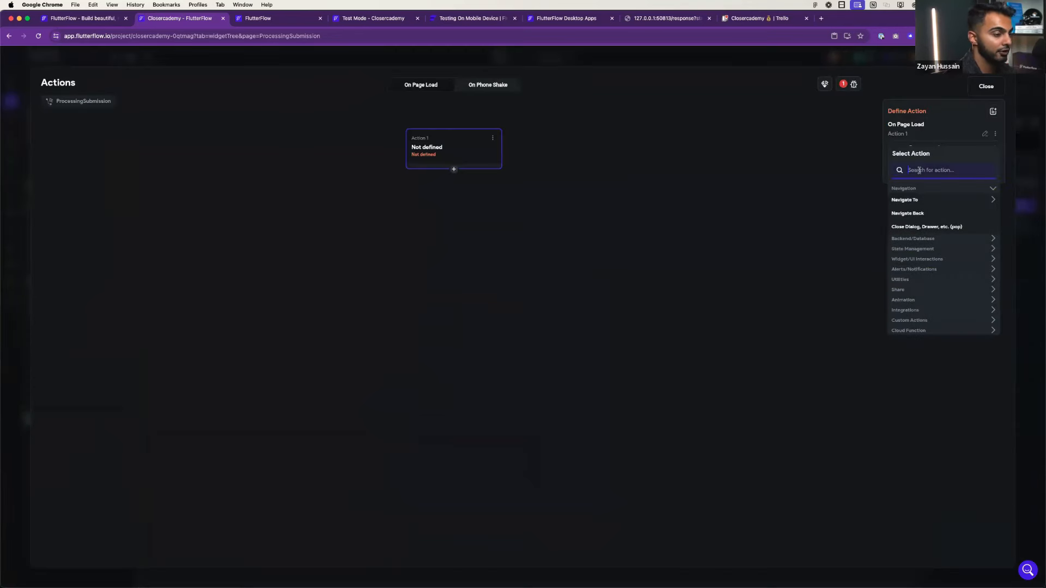
{"action": "type", "text": "wait"}
{"action": "left_click", "coordinate": [905, 200]}
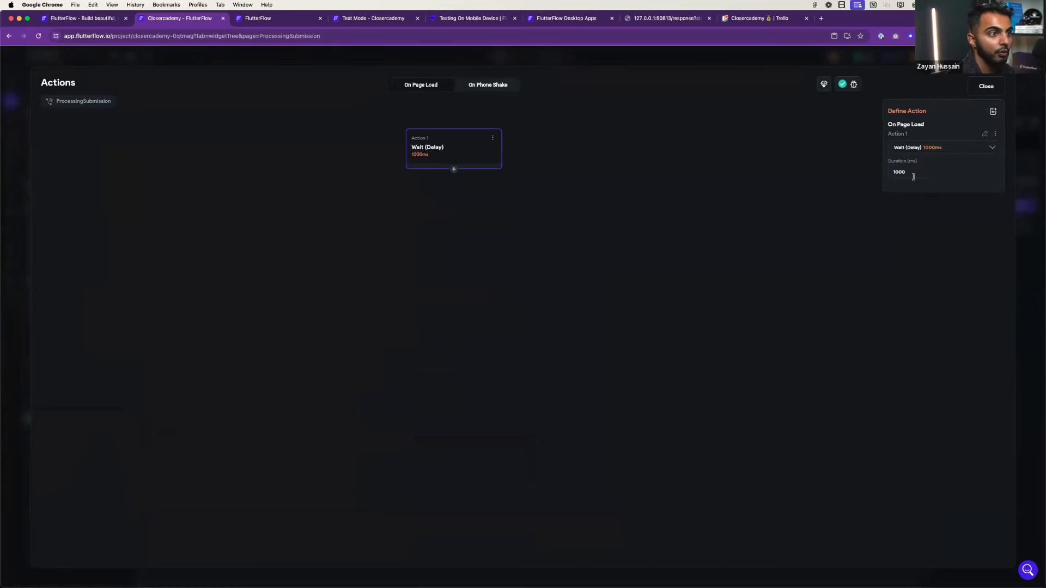
{"action": "double_click", "coordinate": [914, 169]}
{"action": "type", "text": "200"}
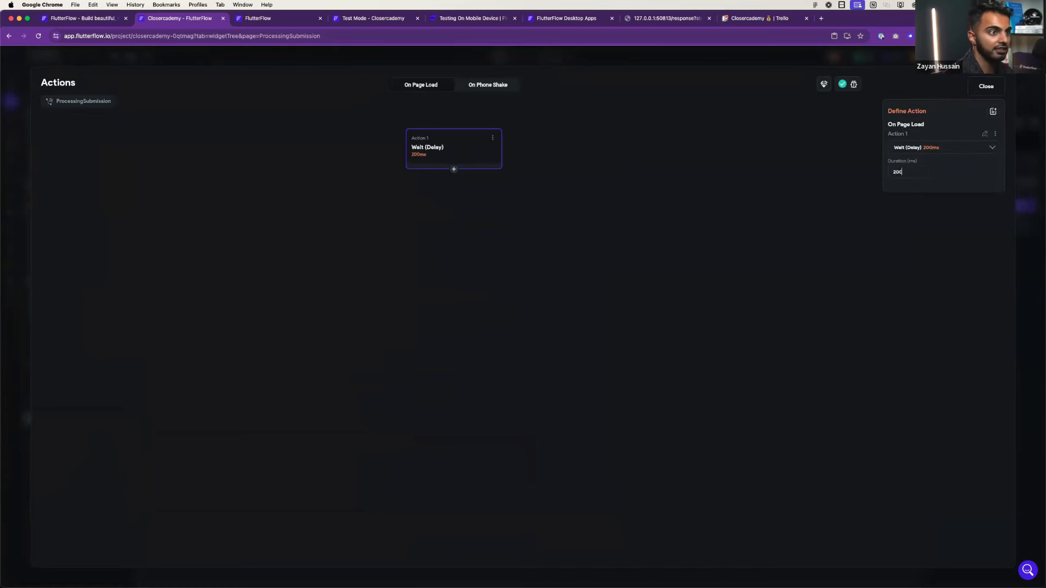
{"action": "left_click", "coordinate": [723, 202]}
- Add a Navigate To CallSummaryPage action after the wait in the ProcessingSubmission page's load flow, and close the flow
{"action": "left_click", "coordinate": [459, 159]}
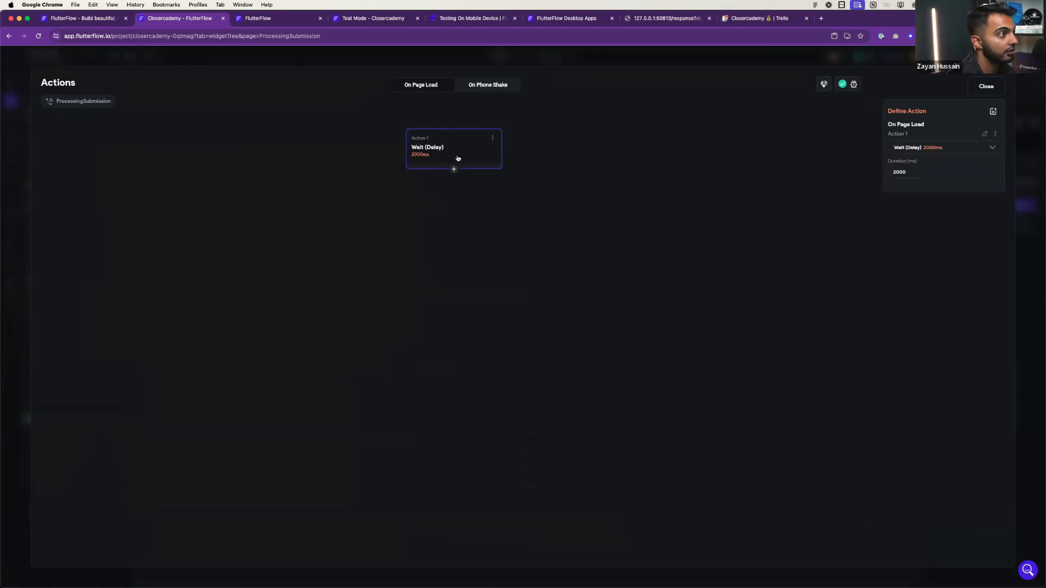
{"action": "left_click", "coordinate": [454, 169]}
{"action": "left_click", "coordinate": [455, 185]}
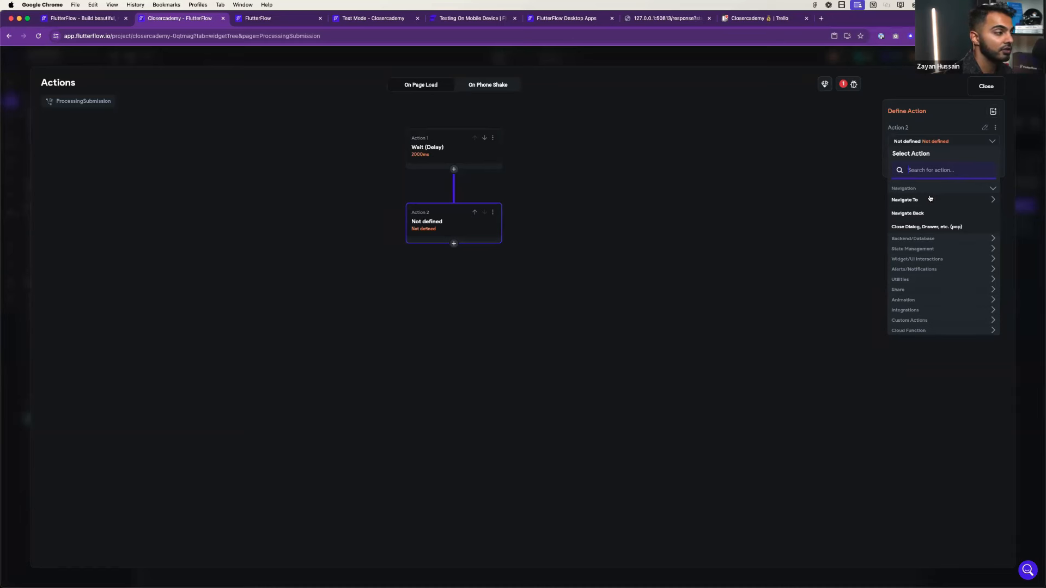
{"action": "left_click", "coordinate": [640, 198]}
{"action": "left_click", "coordinate": [454, 217]}
{"action": "left_click", "coordinate": [933, 201]}
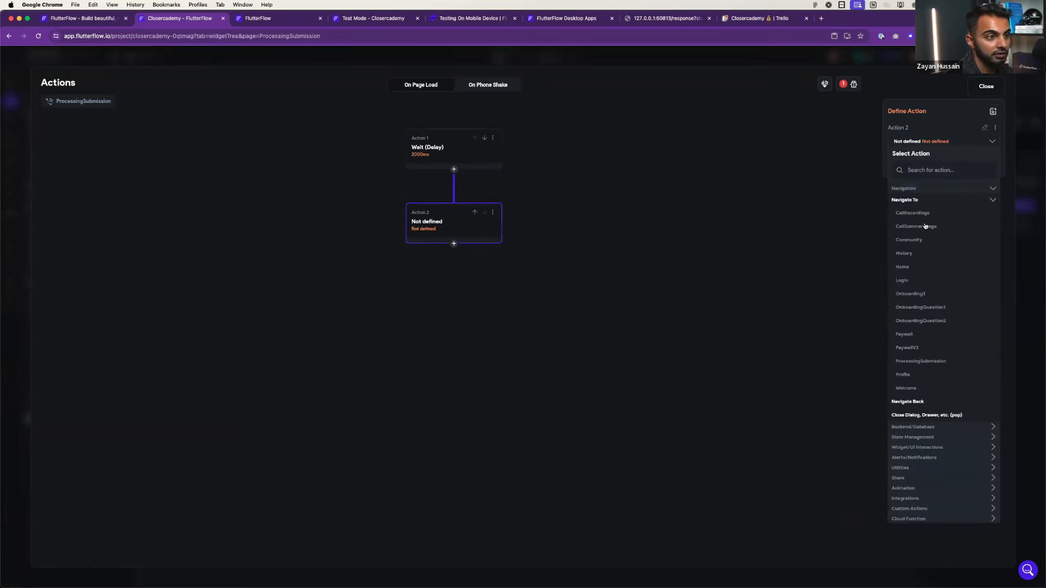
{"action": "left_click", "coordinate": [924, 226]}
{"action": "left_click", "coordinate": [828, 256]}
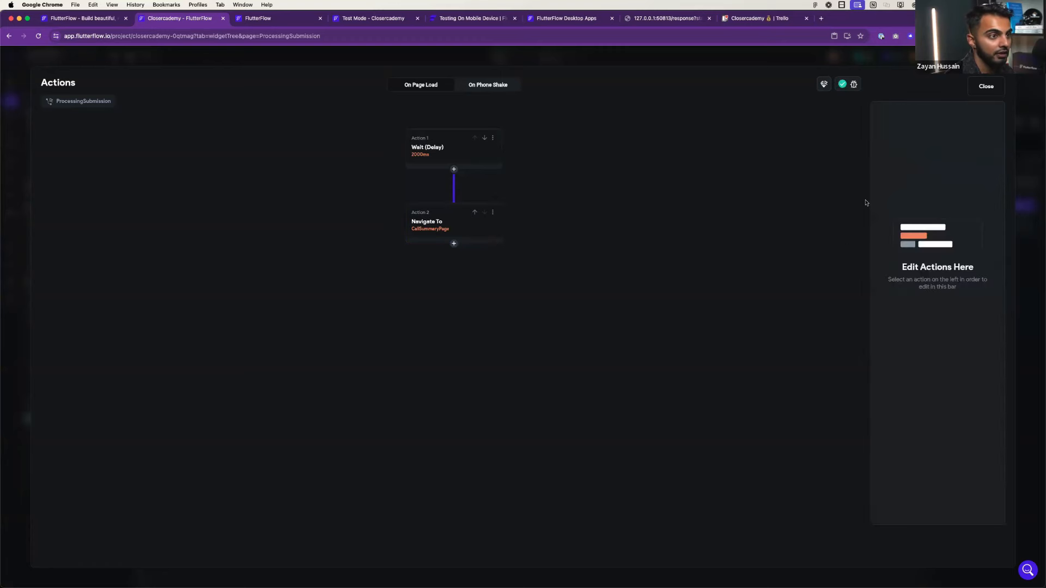
{"action": "key", "text": "Escape"}
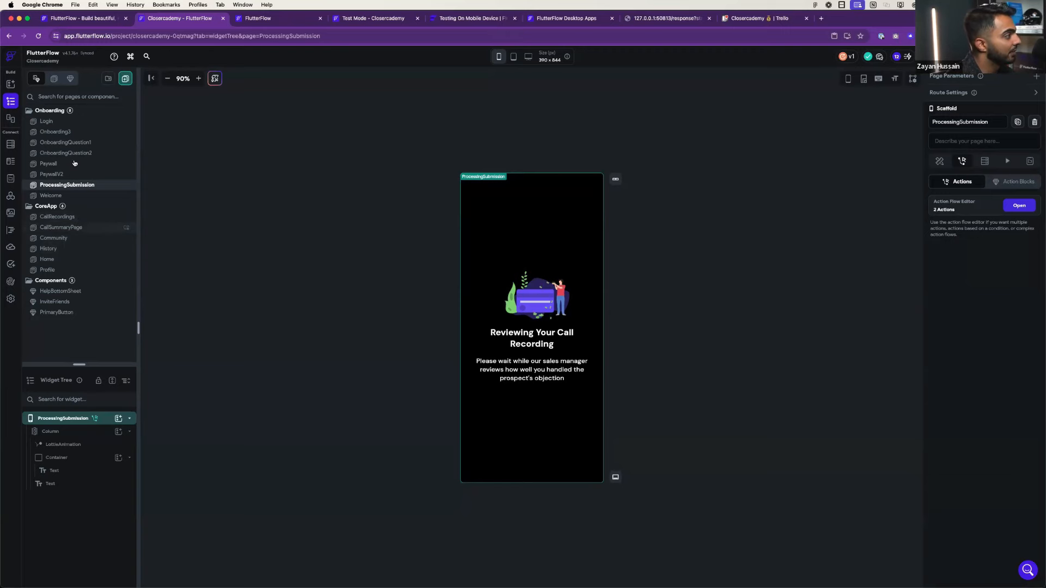
- Review the TRUE branch's Navigate To action in the Onboarding3 page's Stop and Submit Recording flow, and close the flow
{"action": "left_click", "coordinate": [56, 132]}
{"action": "left_click", "coordinate": [513, 447]}
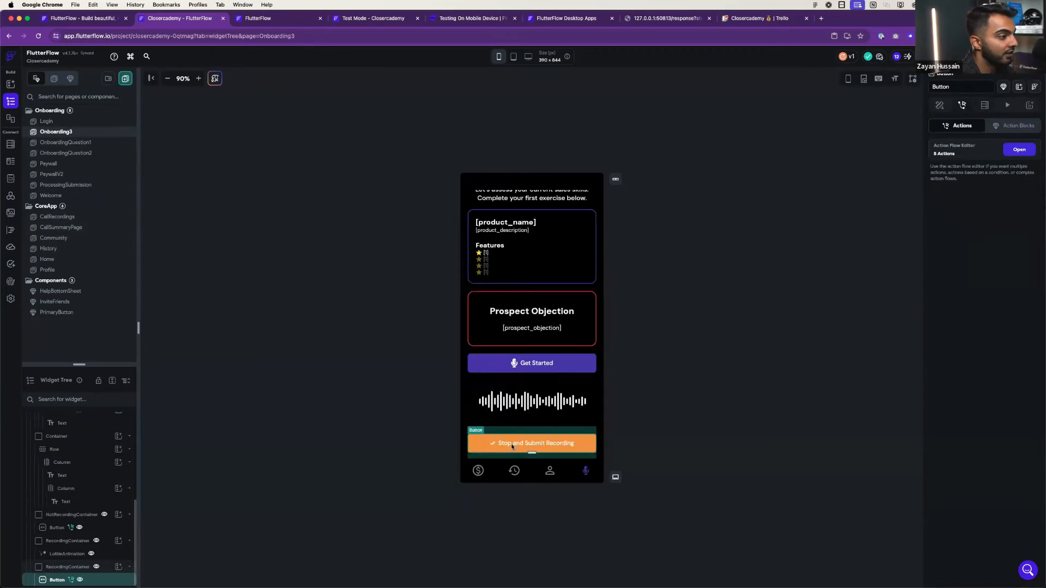
{"action": "left_click", "coordinate": [1018, 152]}
{"action": "scroll", "coordinate": [544, 224], "scroll_direction": "down", "scroll_amount": 5}
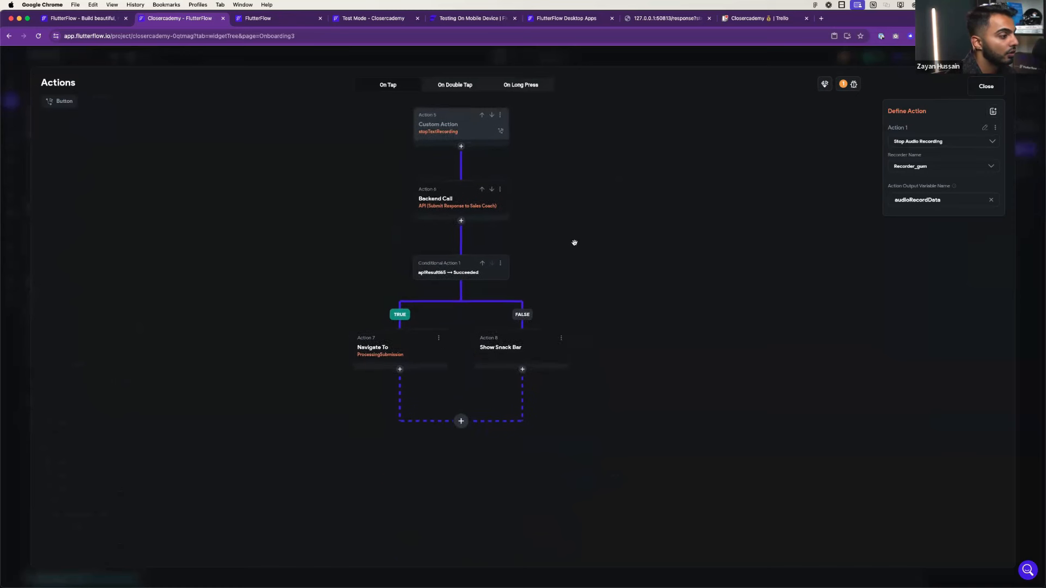
{"action": "left_click", "coordinate": [410, 373]}
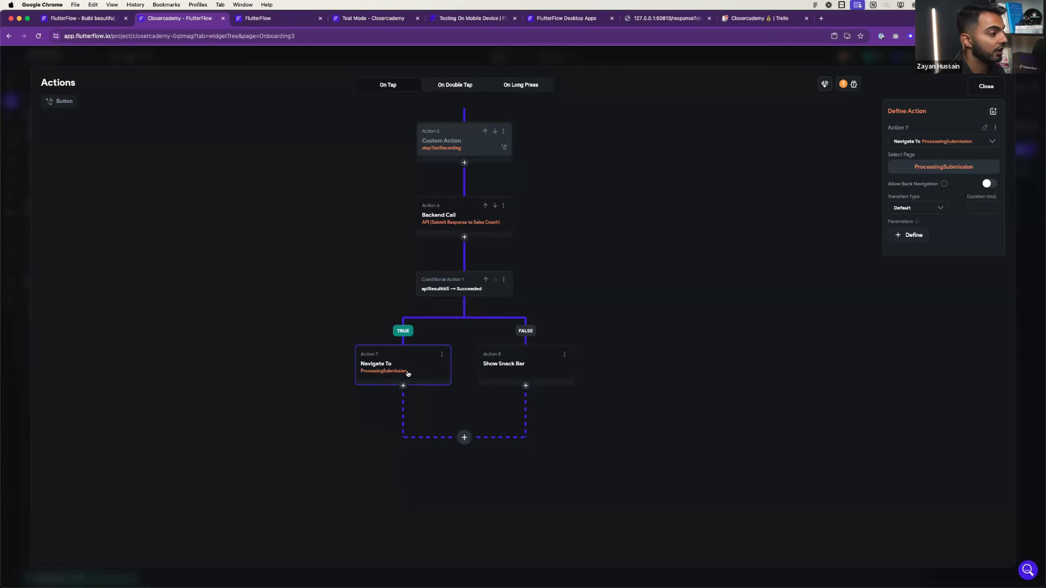
{"action": "left_click", "coordinate": [571, 298]}
{"action": "left_click", "coordinate": [375, 368]}
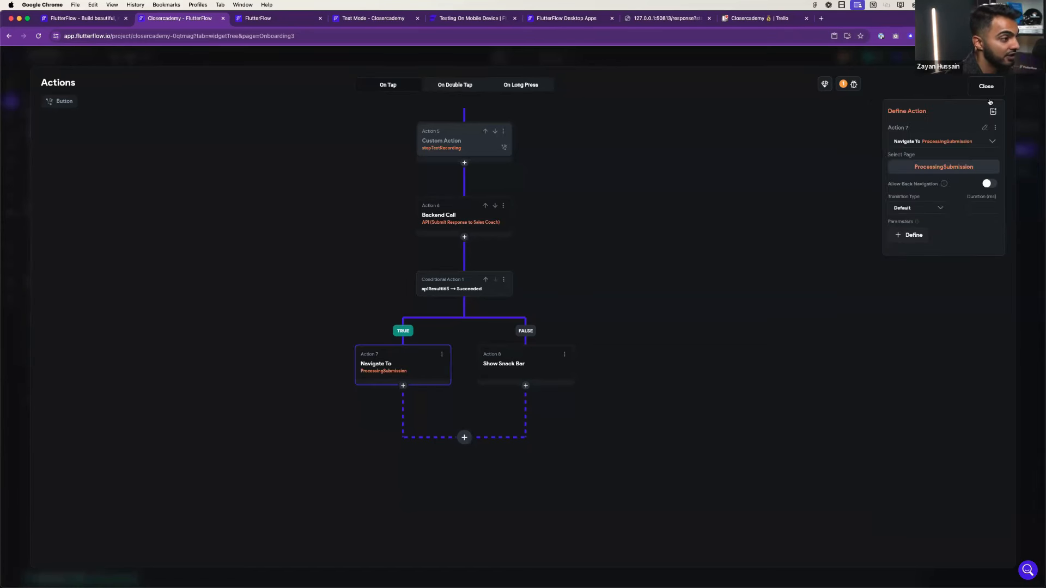
{"action": "left_click", "coordinate": [993, 87]}
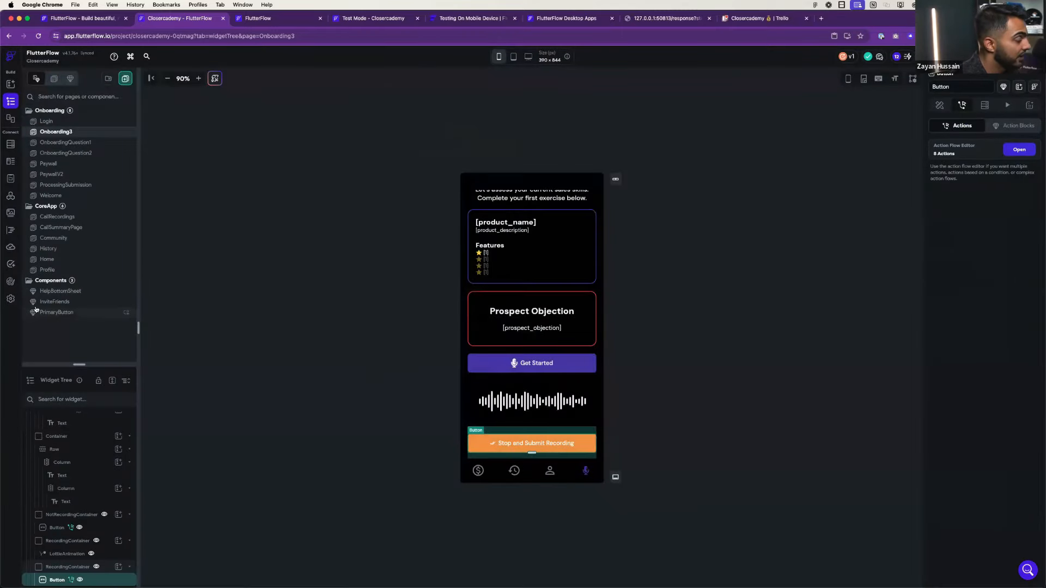
{"action": "left_click", "coordinate": [397, 309]}
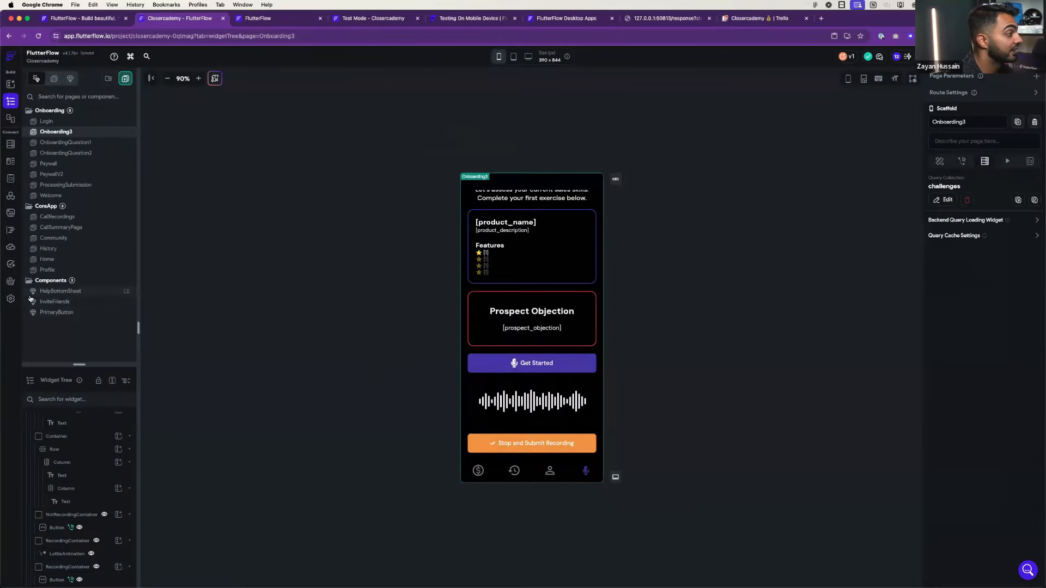
- Examine the test variables and JSON paths of the Submit Response to Sales Coach API call
{"action": "left_click", "coordinate": [11, 195]}
{"action": "left_click", "coordinate": [10, 144]}
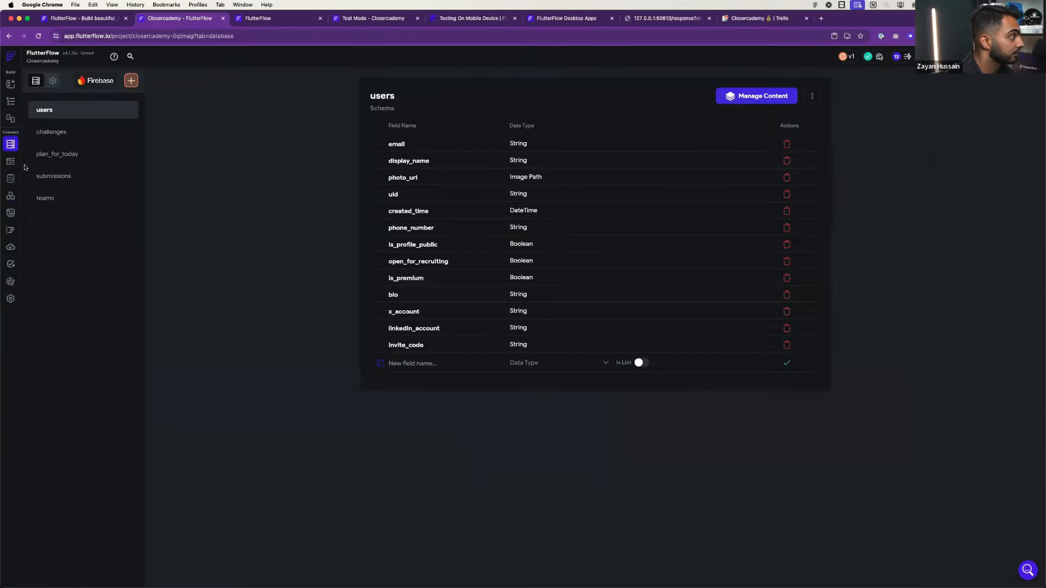
{"action": "left_click", "coordinate": [11, 197]}
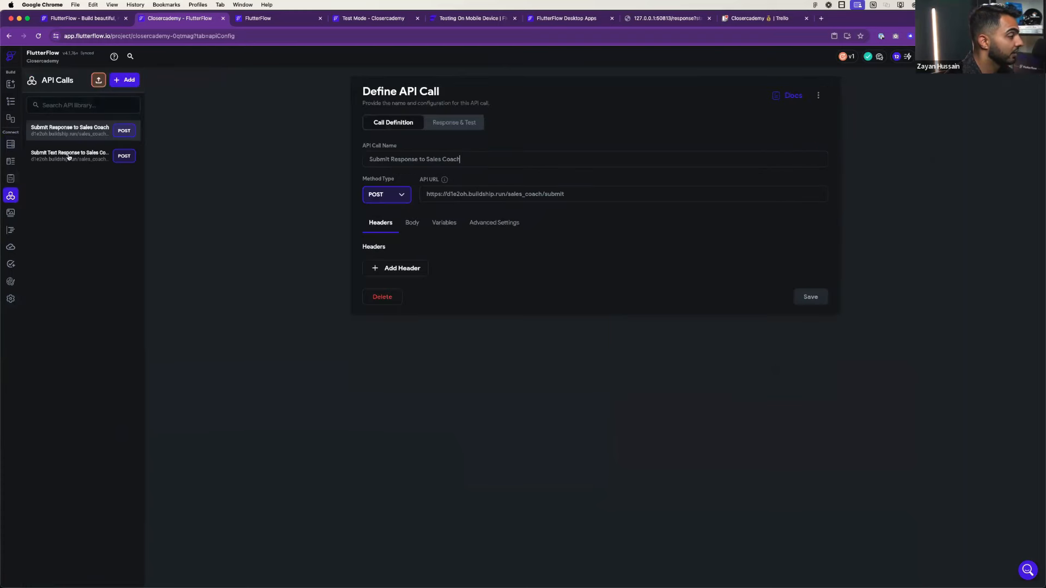
{"action": "left_click", "coordinate": [462, 125]}
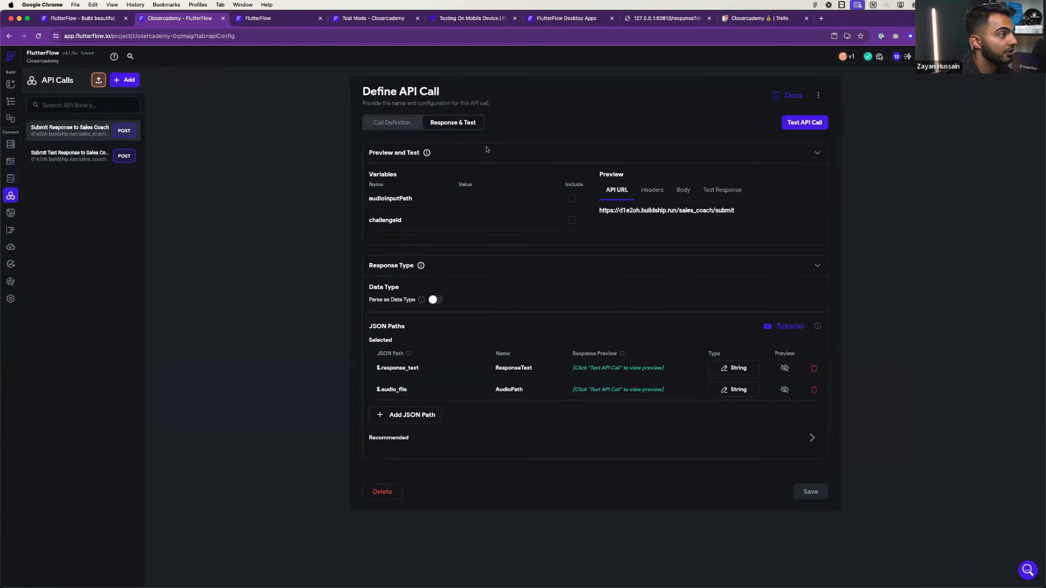
{"action": "left_click", "coordinate": [455, 201]}
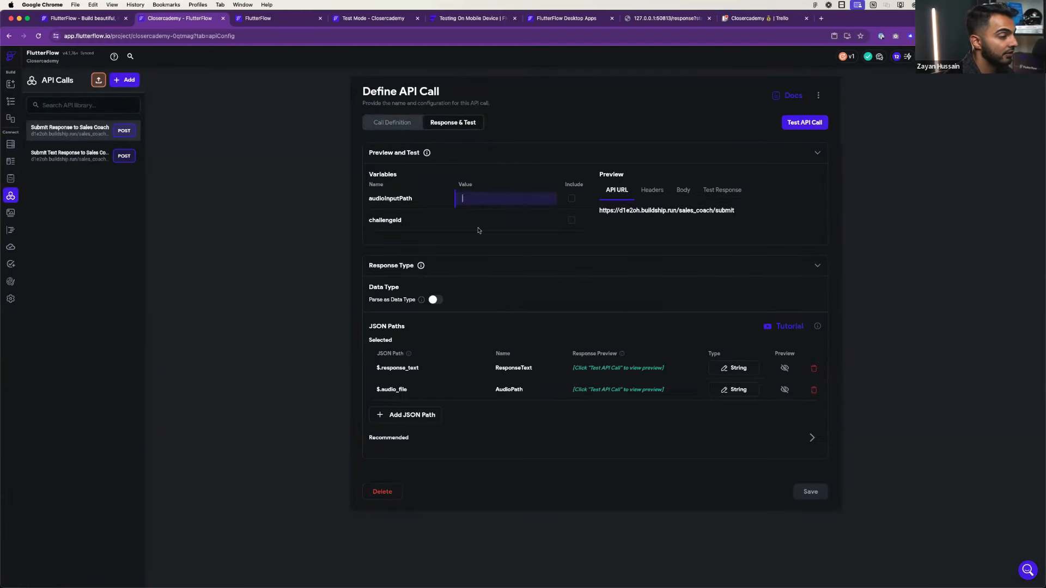
- Switch to BuildShip at buildship.com in a new browser tab, and open the Submit Response workflow's test settings
{"action": "left_click", "coordinate": [822, 20]}
{"action": "type", "text": "buildship.com"}
{"action": "key", "text": "Return"}
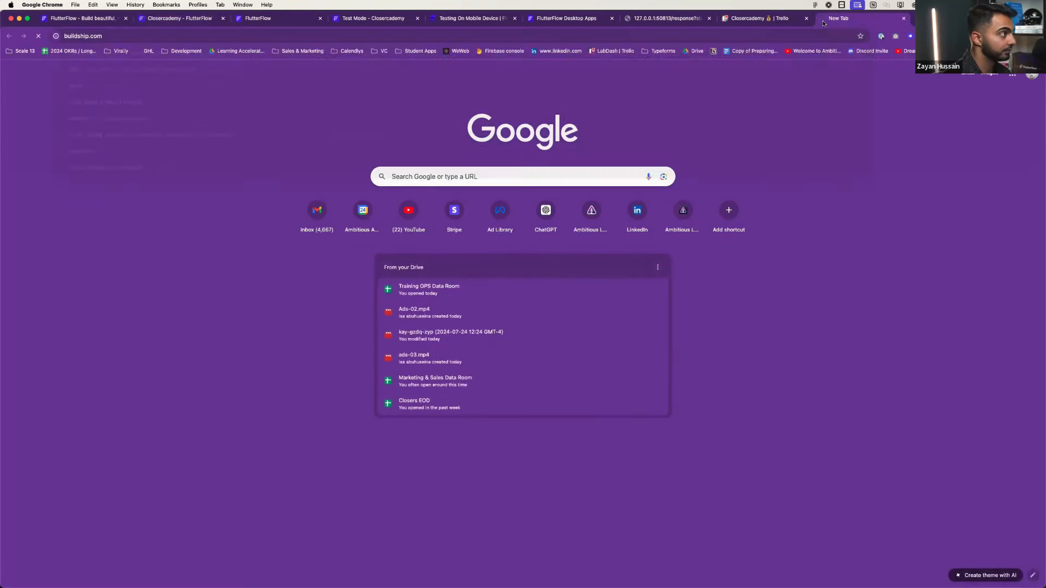
{"action": "left_click_drag", "start_coordinate": [826, 22], "coordinate": [254, 20]}
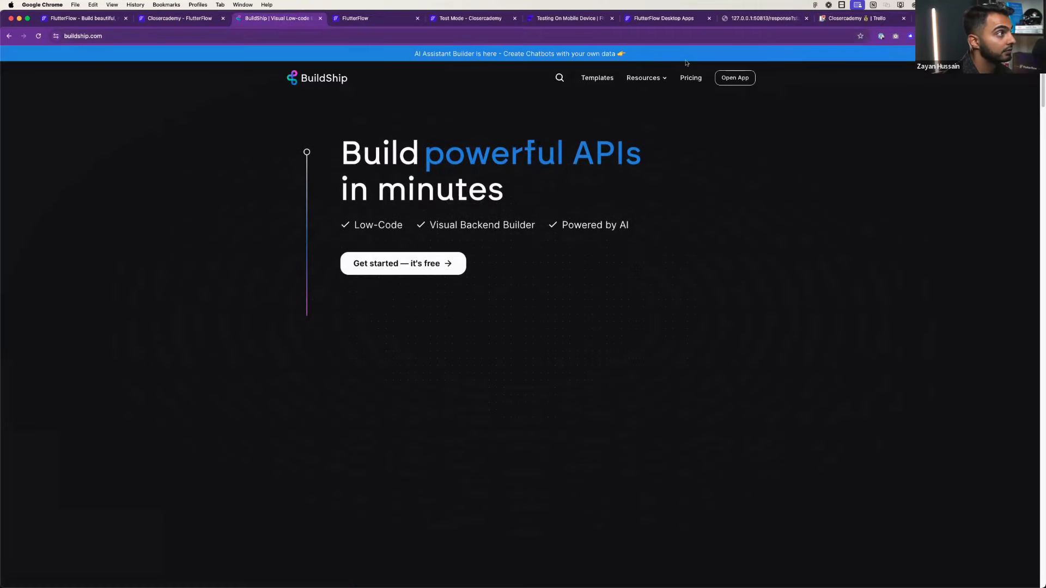
{"action": "left_click", "coordinate": [734, 77]}
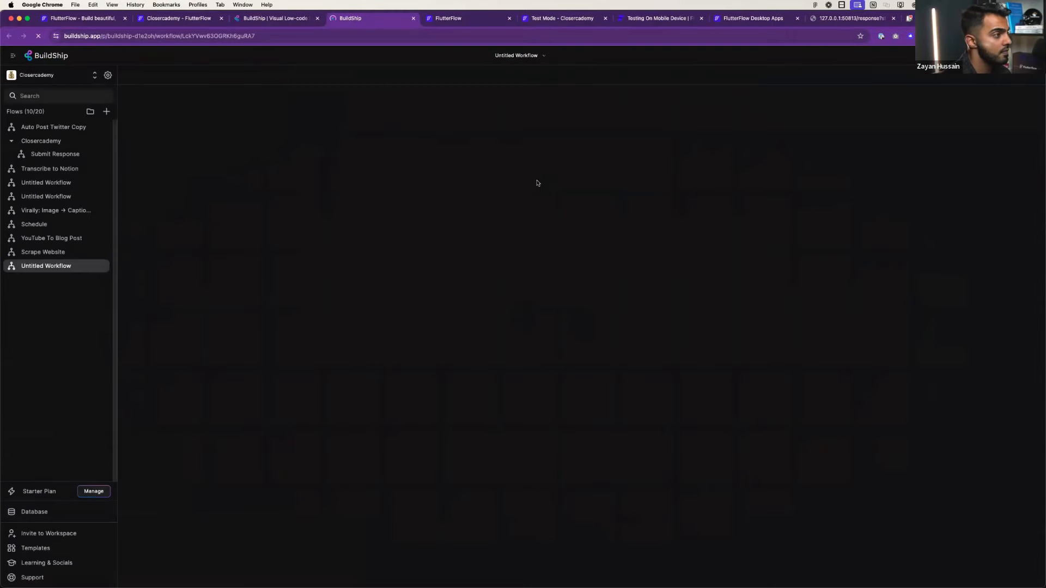
{"action": "left_click", "coordinate": [58, 155]}
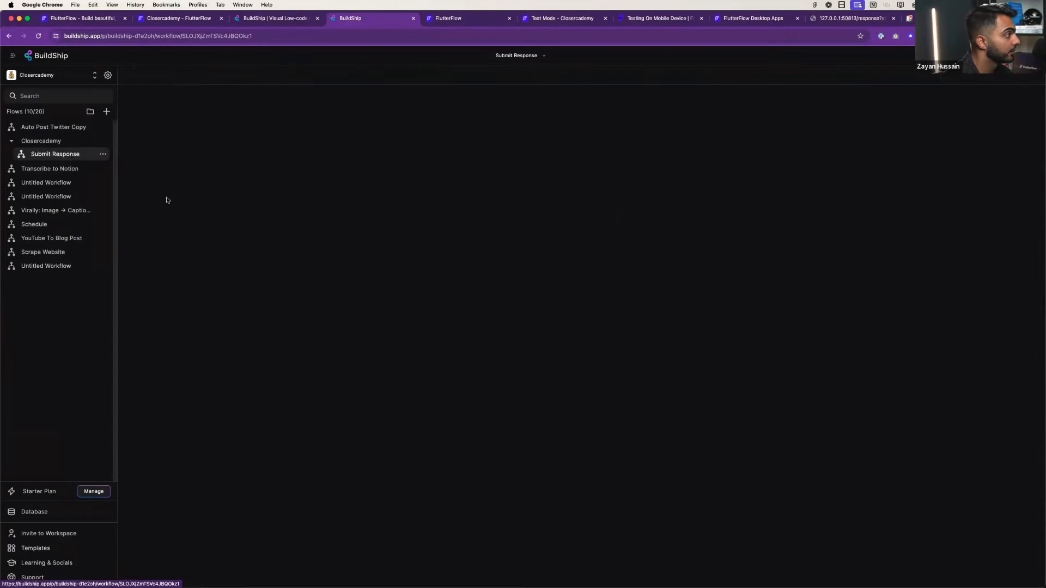
{"action": "left_click", "coordinate": [960, 76]}
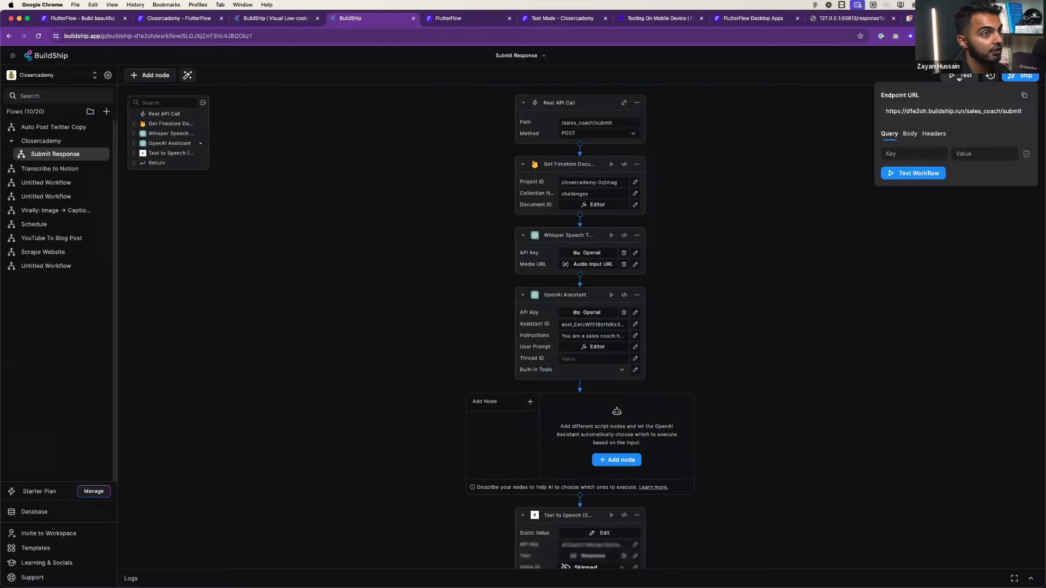
- Display the JSON request body in the Submit Response workflow's test settings and select its contents
{"action": "left_click", "coordinate": [910, 134]}
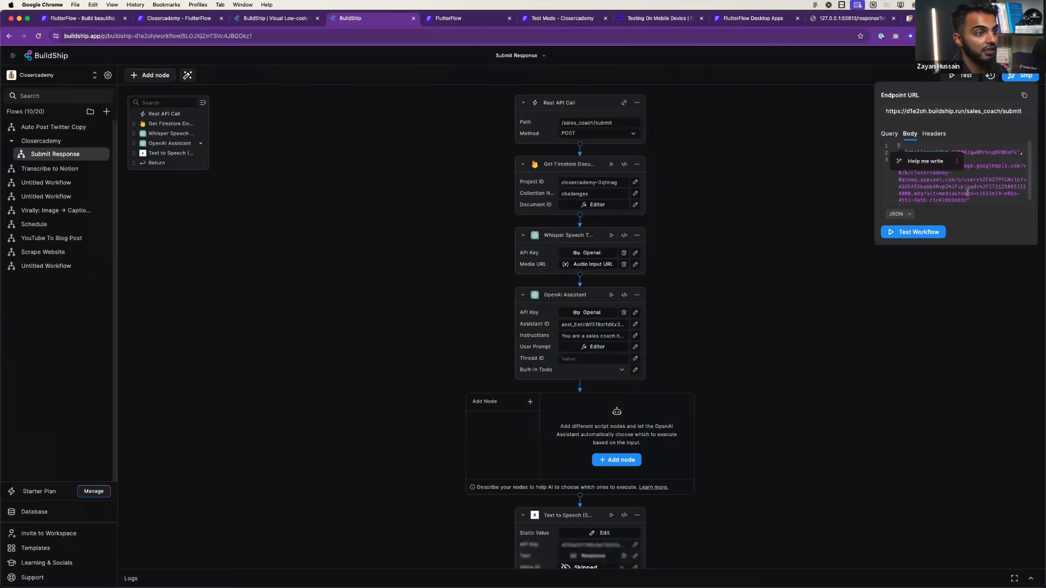
{"action": "left_click", "coordinate": [965, 180]}
{"action": "key", "text": "super+a"}
- Close the Firestore Data Manager browser tab and move the Closercademy FlutterFlow project tab beside the BuildShip workflow tab
{"action": "left_click", "coordinate": [458, 19]}
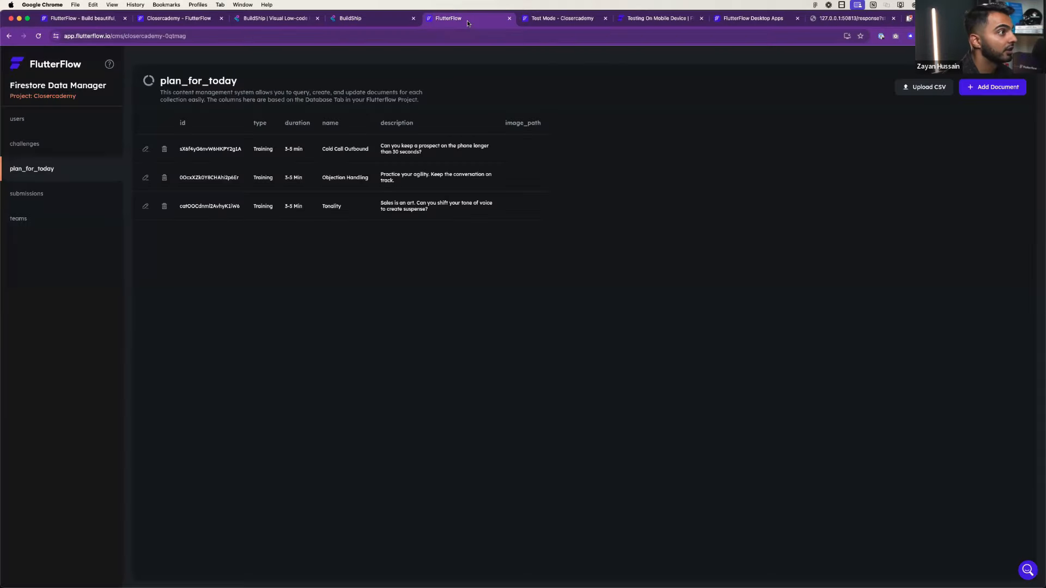
{"action": "left_click", "coordinate": [508, 20]}
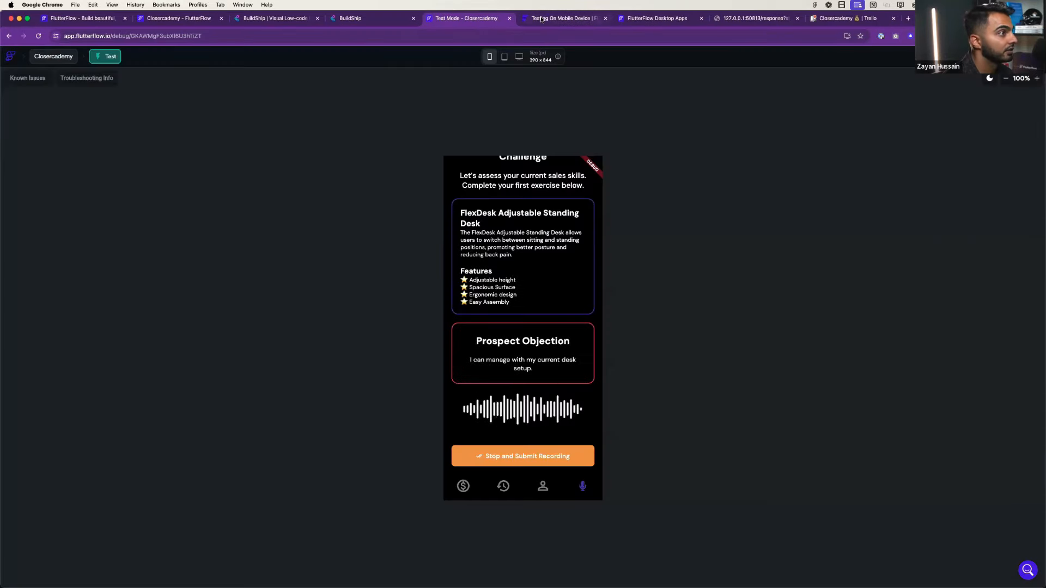
{"action": "left_click", "coordinate": [561, 19]}
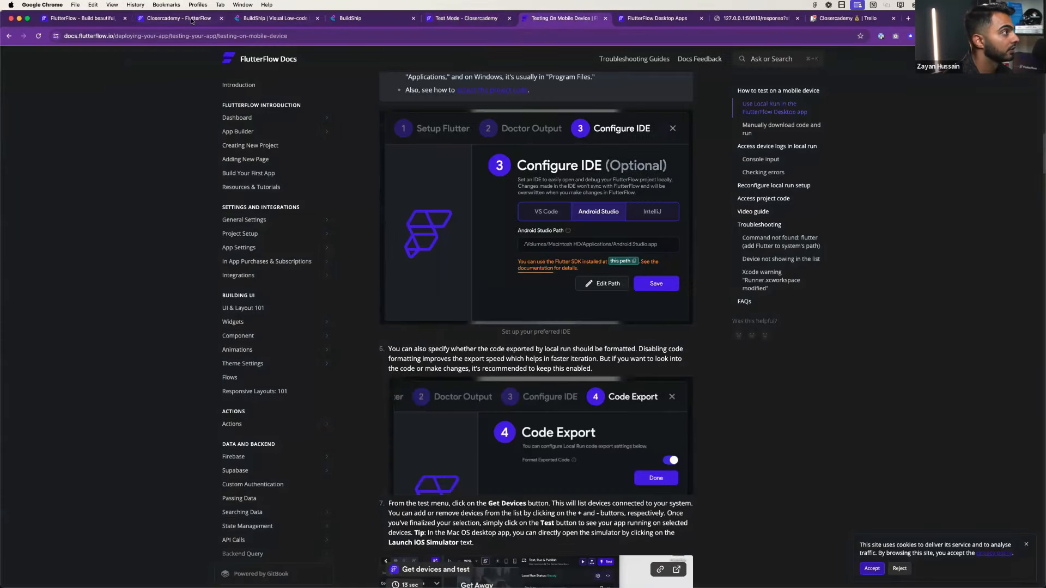
{"action": "left_click_drag", "start_coordinate": [192, 21], "coordinate": [417, 23]}
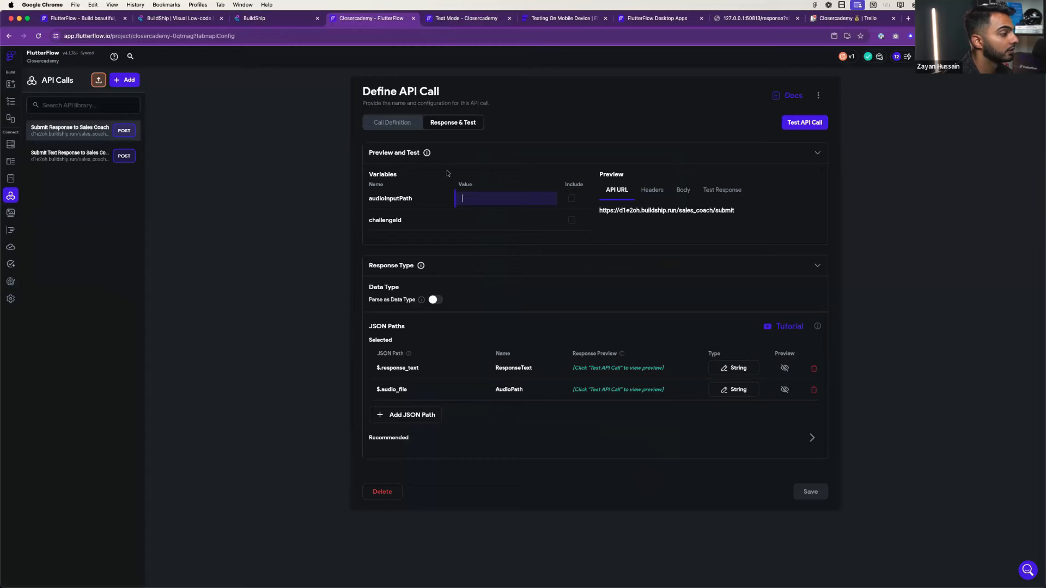
- Set the API call's challengeId test variable to CR0RJqw8MrknqHP8KeFk, copied from the BuildShip workflow's test body
{"action": "left_click", "coordinate": [270, 18]}
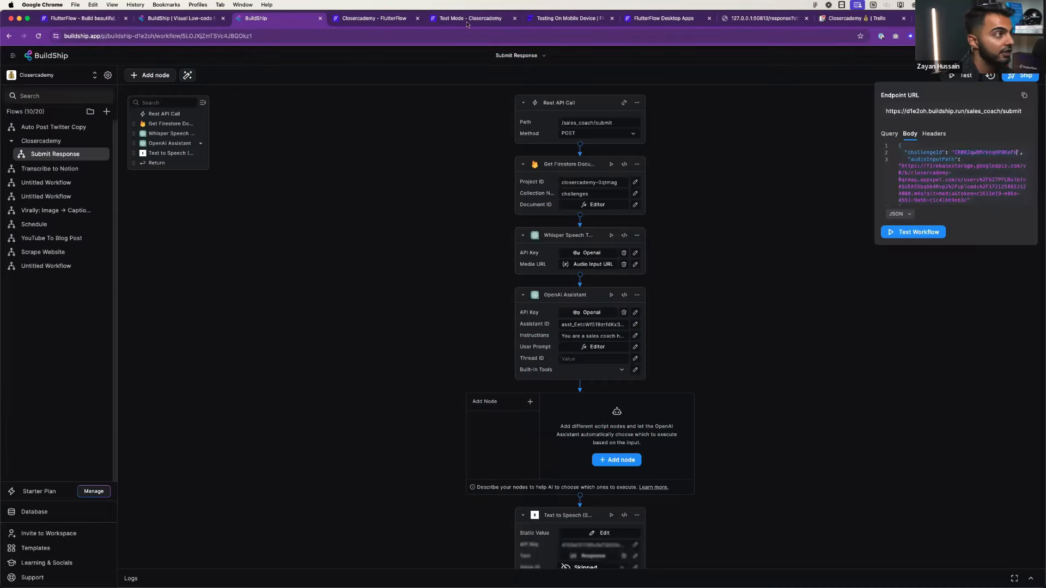
{"action": "left_click", "coordinate": [374, 18]}
{"action": "type", "text": "CR0RJqw8MrknqHP8KeFk"}
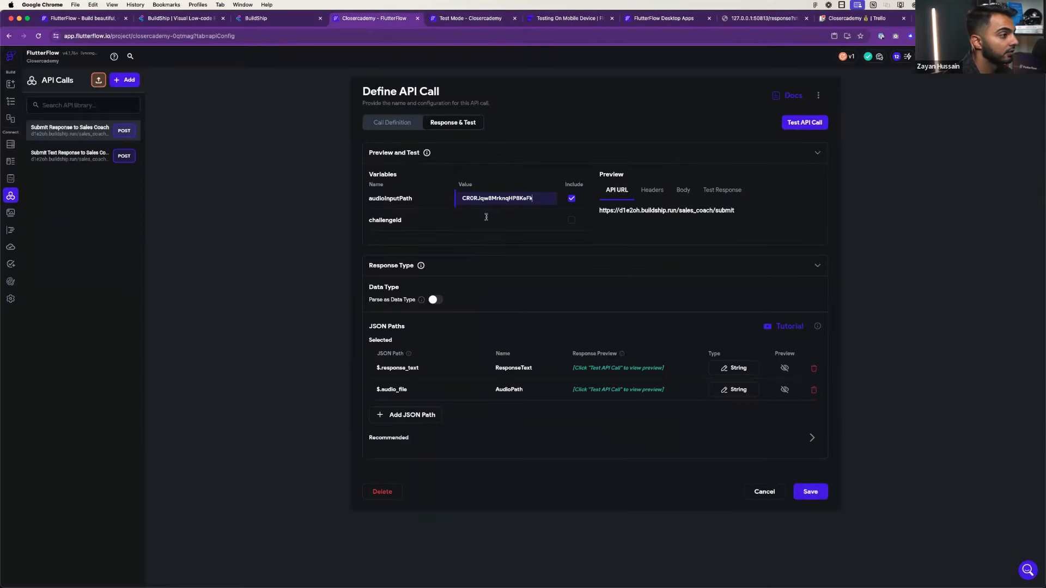
{"action": "left_click", "coordinate": [486, 217]}
{"action": "type", "text": "CR0RJqw8MrknqHP8KeFk"}
- Replace the audioInputPath test value with the tokenized audio file URL from the BuildShip test body, and test the API call
{"action": "left_click", "coordinate": [272, 18]}
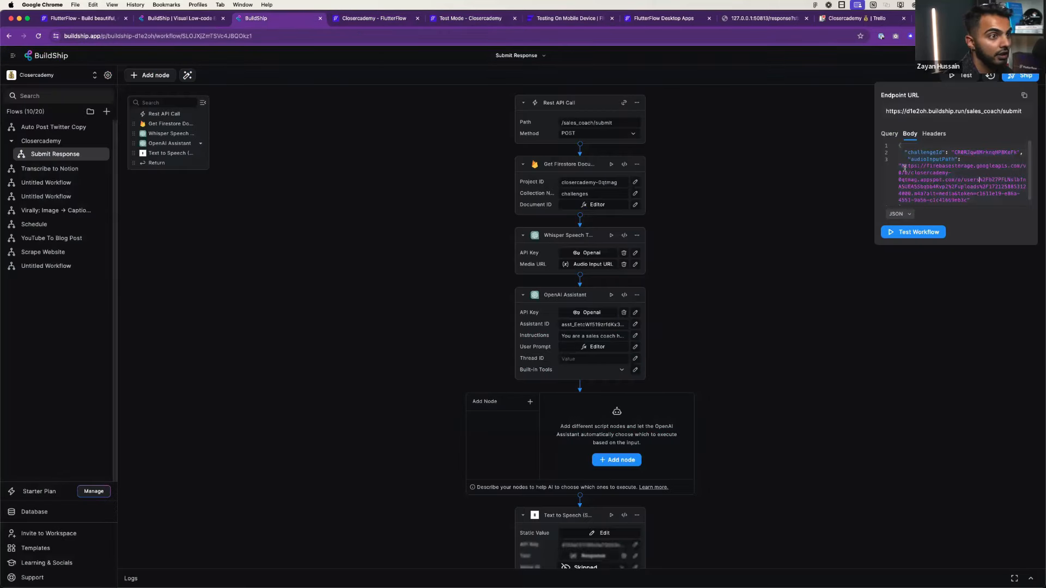
{"action": "left_click_drag", "start_coordinate": [901, 166], "coordinate": [967, 193]}
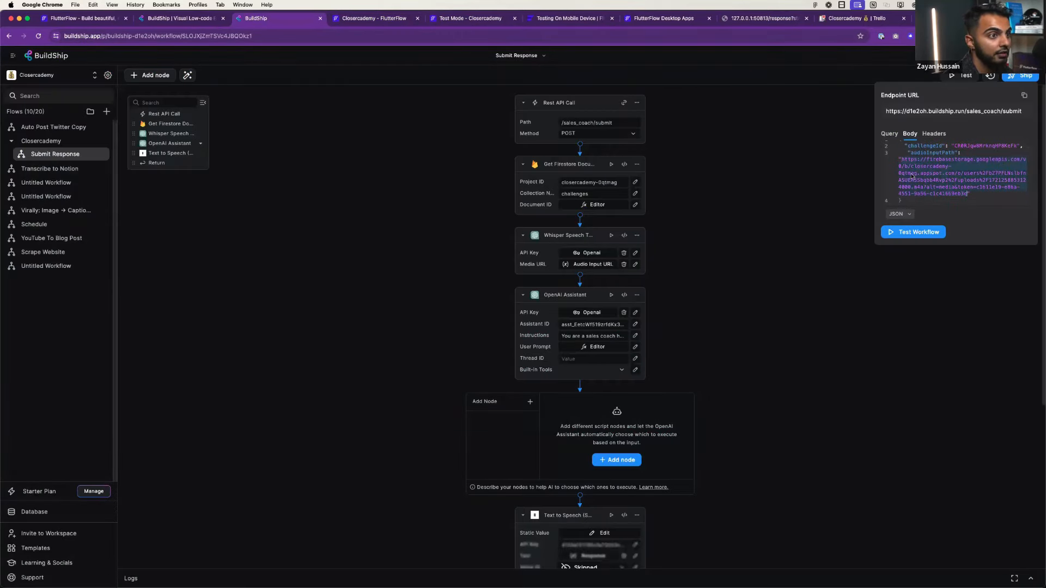
{"action": "key", "text": "super+c"}
{"action": "left_click", "coordinate": [405, 21]}
{"action": "double_click", "coordinate": [513, 197]}
{"action": "key", "text": "super+v"}
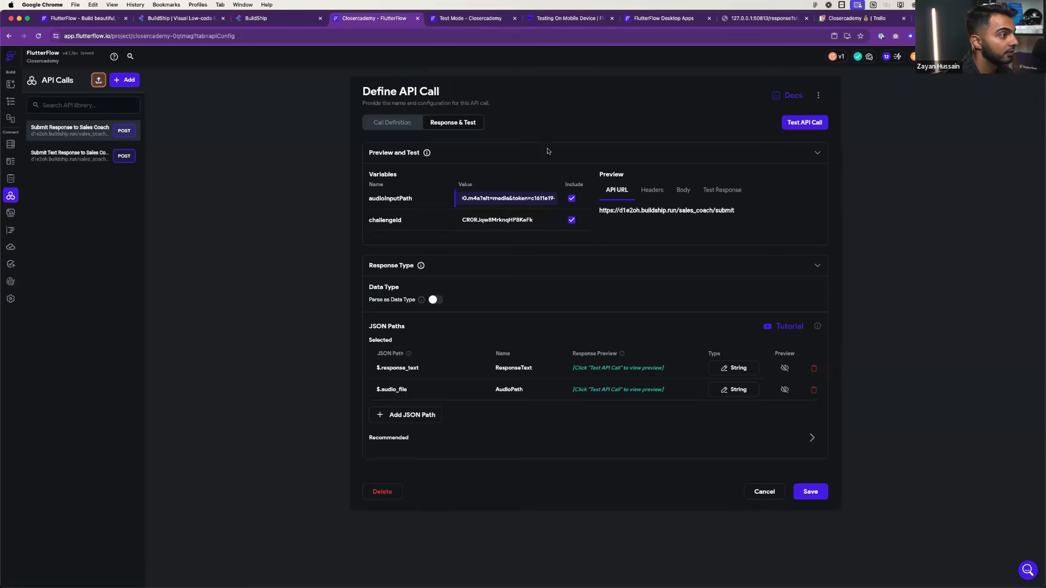
{"action": "left_click", "coordinate": [552, 144]}
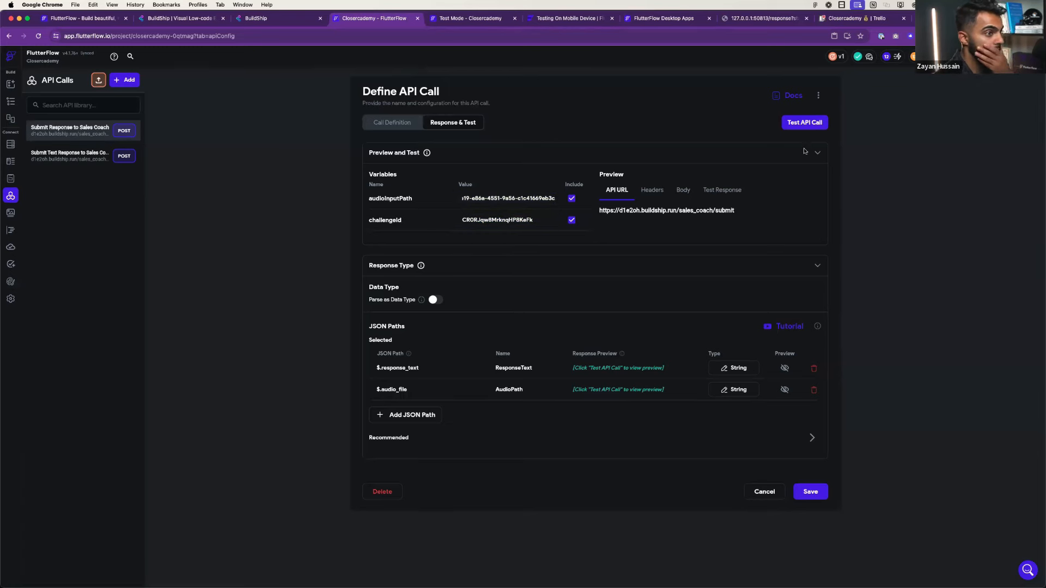
{"action": "left_click", "coordinate": [804, 122]}
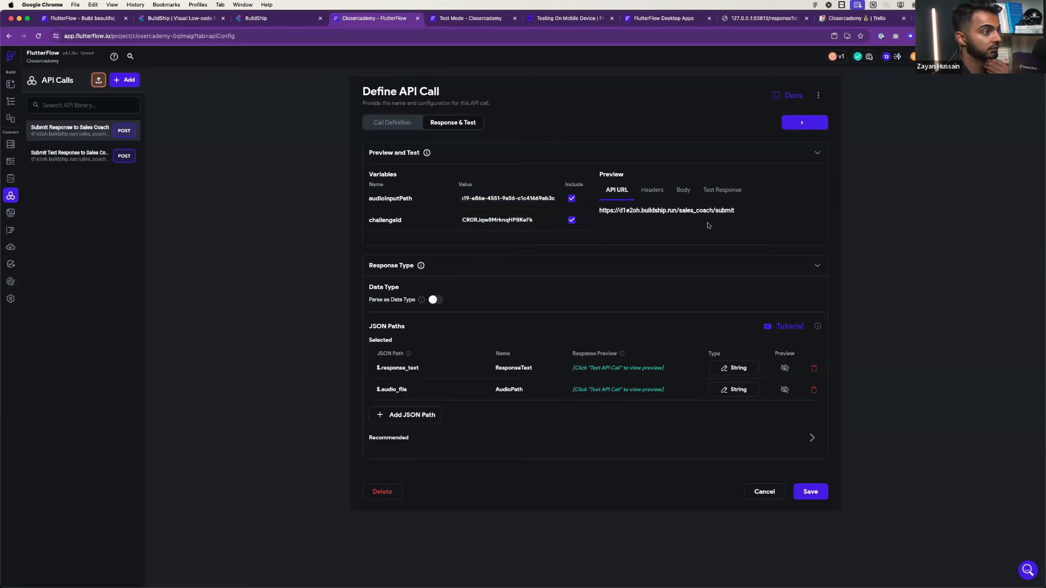
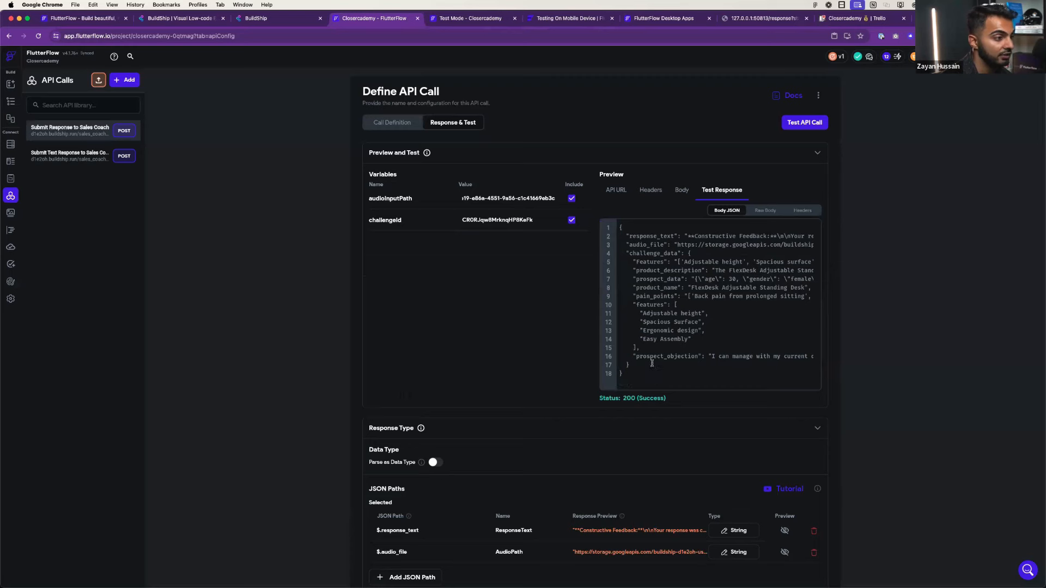
- Examine the response_text, audio_file and challenge_data in the API call's test response, and glance at the BuildShip workflow's nodes
{"action": "scroll", "coordinate": [658, 309], "scroll_direction": "right", "scroll_amount": 5}
{"action": "scroll", "coordinate": [658, 309], "scroll_direction": "left", "scroll_amount": 5}
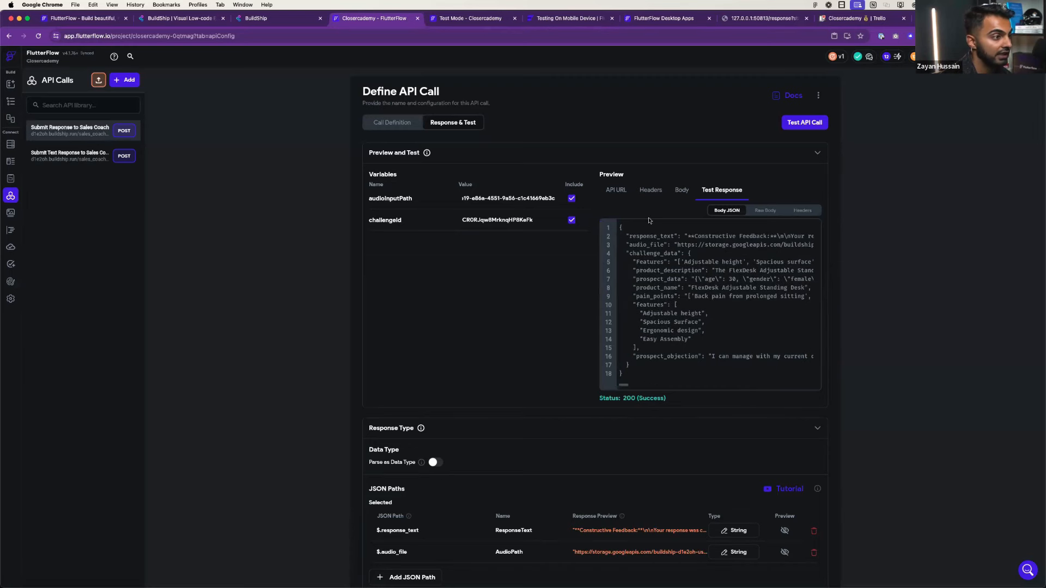
{"action": "left_click_drag", "start_coordinate": [628, 230], "coordinate": [701, 387]}
{"action": "left_click", "coordinate": [696, 366]}
{"action": "left_click_drag", "start_coordinate": [626, 253], "coordinate": [658, 366]}
{"action": "left_click", "coordinate": [657, 366]}
{"action": "left_click", "coordinate": [279, 22]}
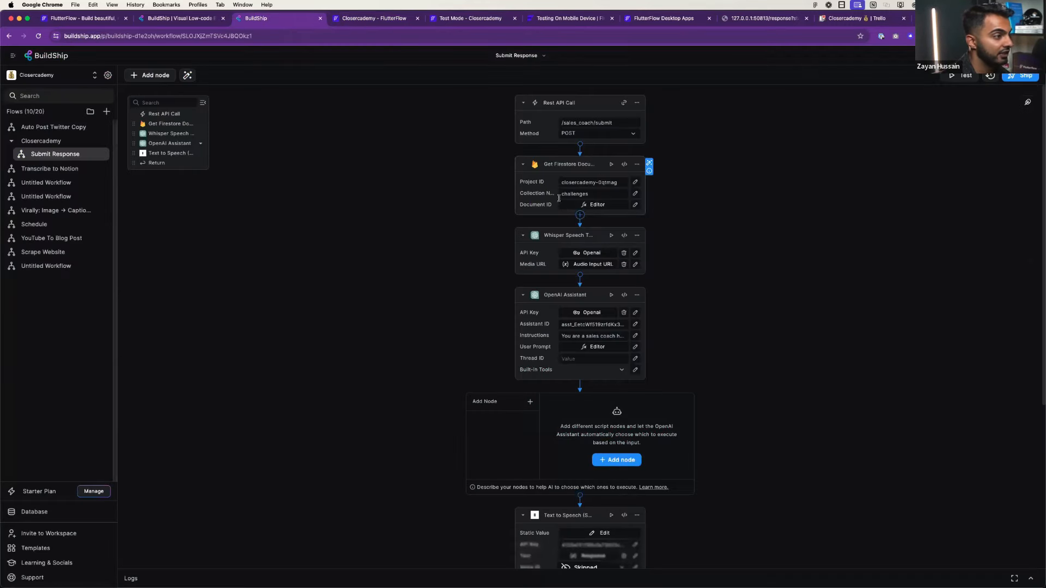
{"action": "key", "text": "ctrl+Tab"}
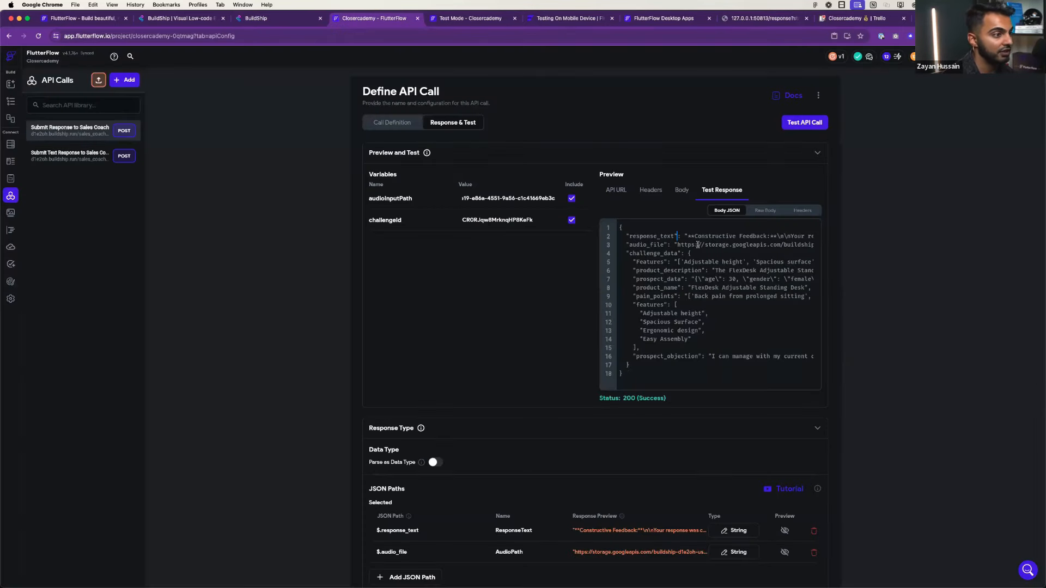
{"action": "scroll", "coordinate": [669, 232], "scroll_direction": "right", "scroll_amount": 15}
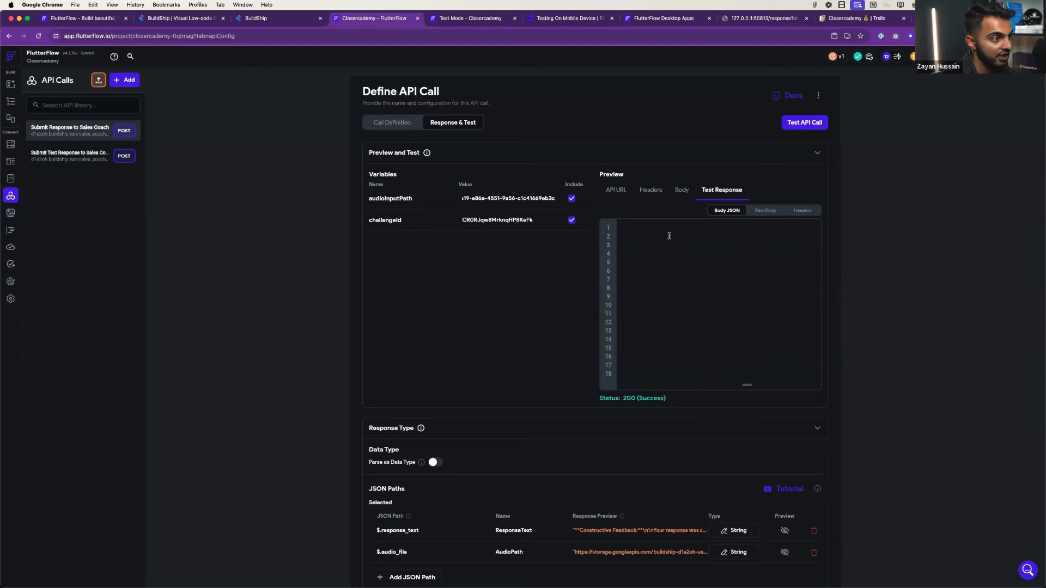
{"action": "scroll", "coordinate": [669, 236], "scroll_direction": "left", "scroll_amount": 15}
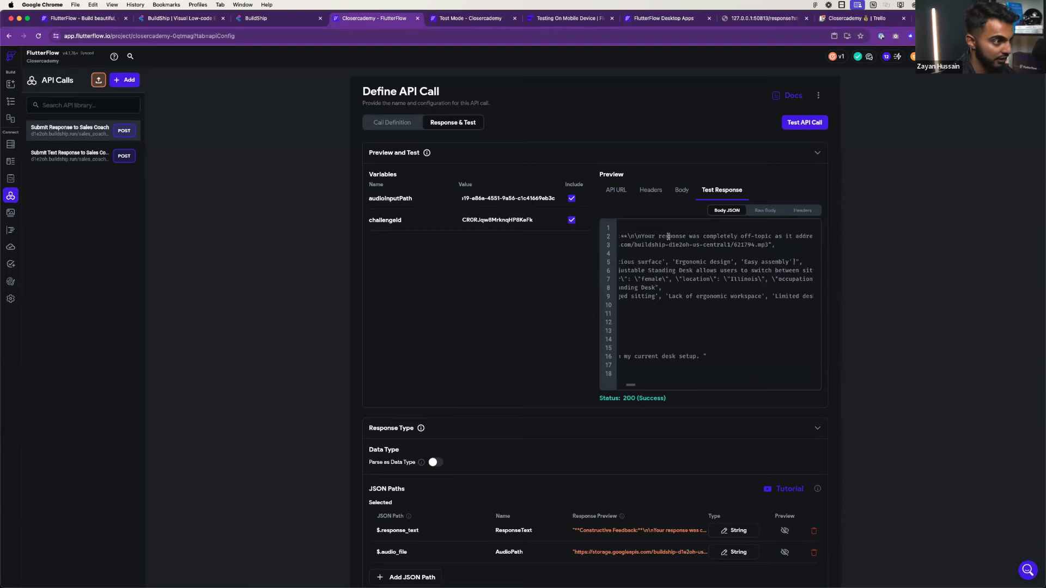
- Add a challenge_id field to the submissions collection's schema as a Document Reference to Challenges
{"action": "left_click", "coordinate": [11, 145]}
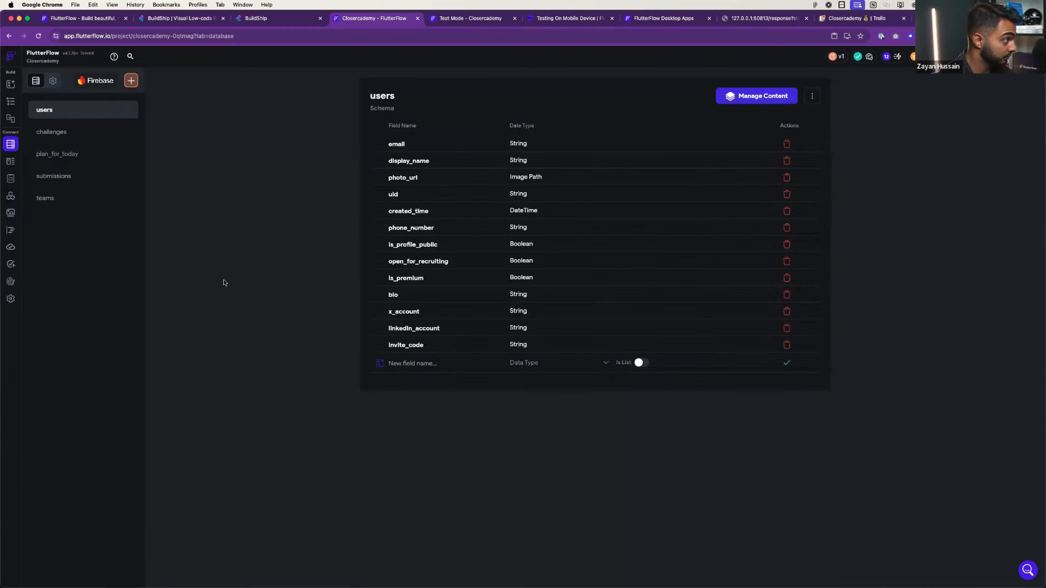
{"action": "left_click", "coordinate": [57, 175]}
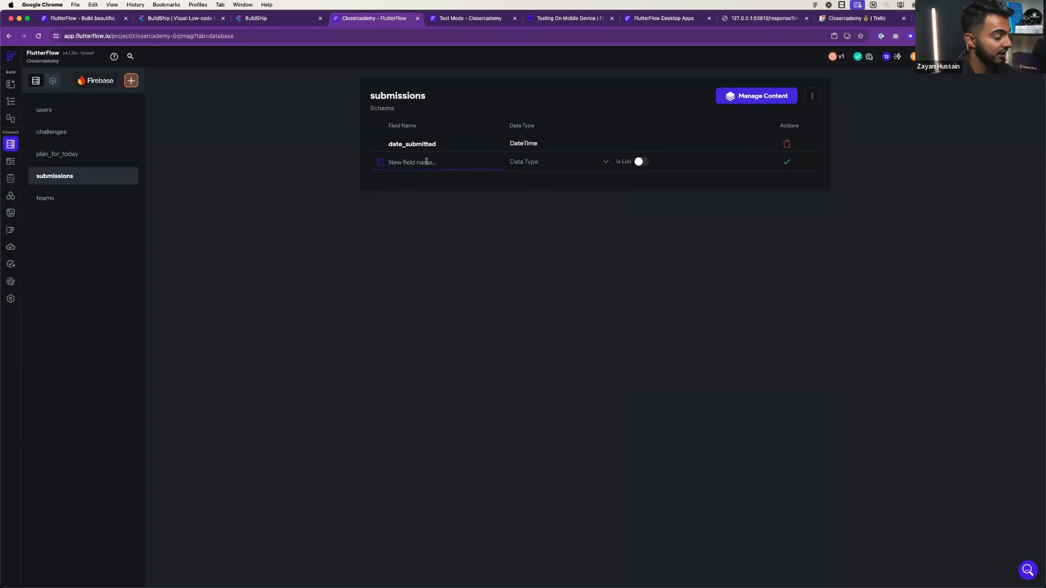
{"action": "type", "text": "challenge_id"}
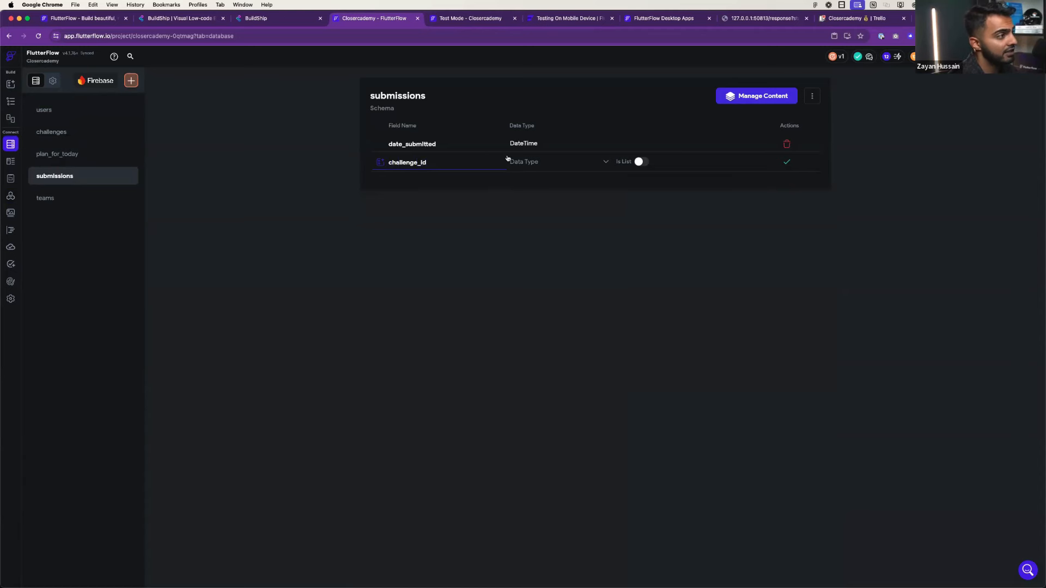
{"action": "left_click", "coordinate": [539, 164]}
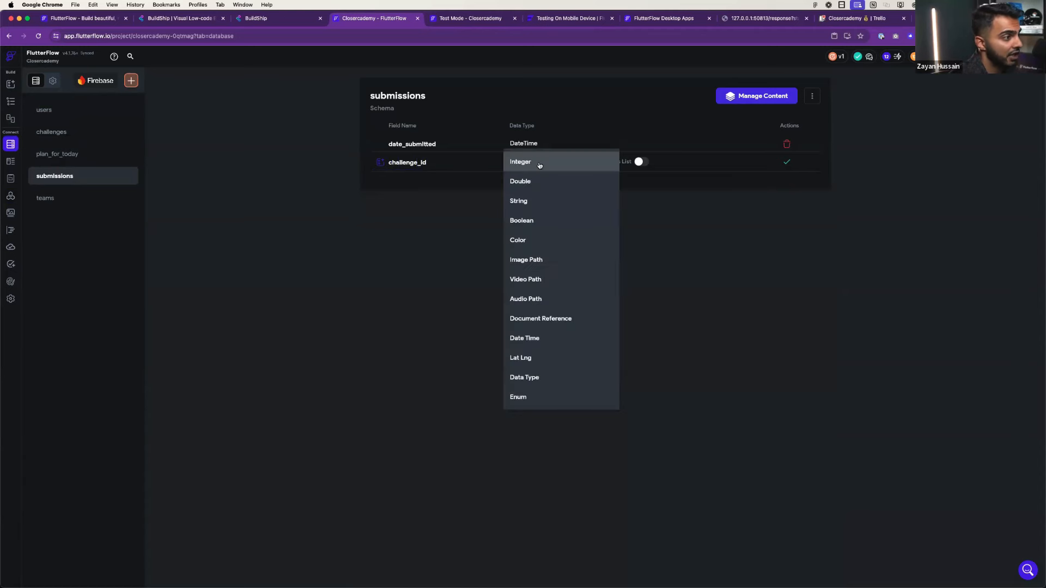
{"action": "left_click", "coordinate": [545, 320]}
{"action": "left_click", "coordinate": [645, 164]}
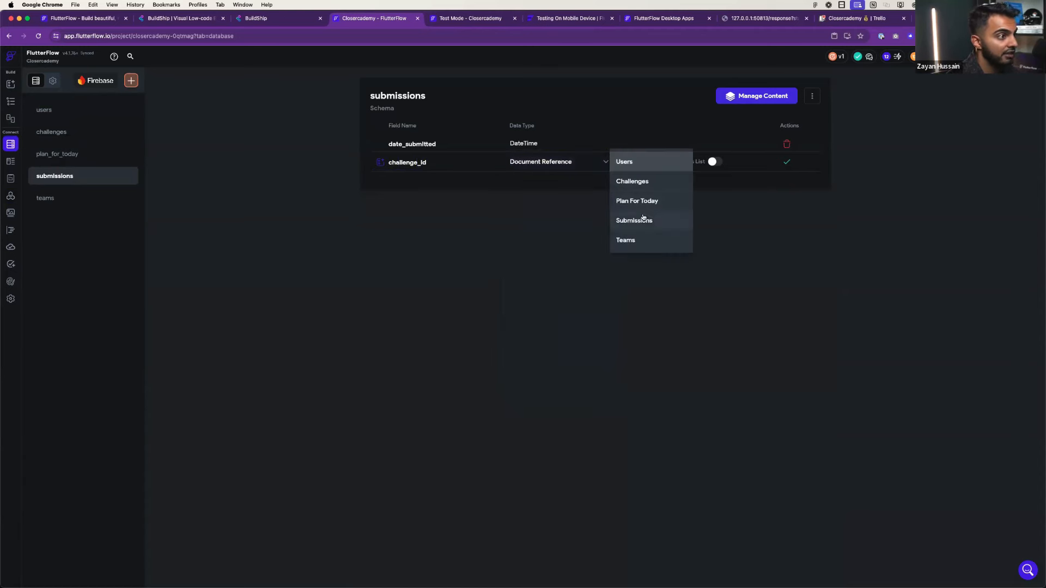
{"action": "left_click", "coordinate": [637, 186]}
{"action": "left_click", "coordinate": [787, 162]}
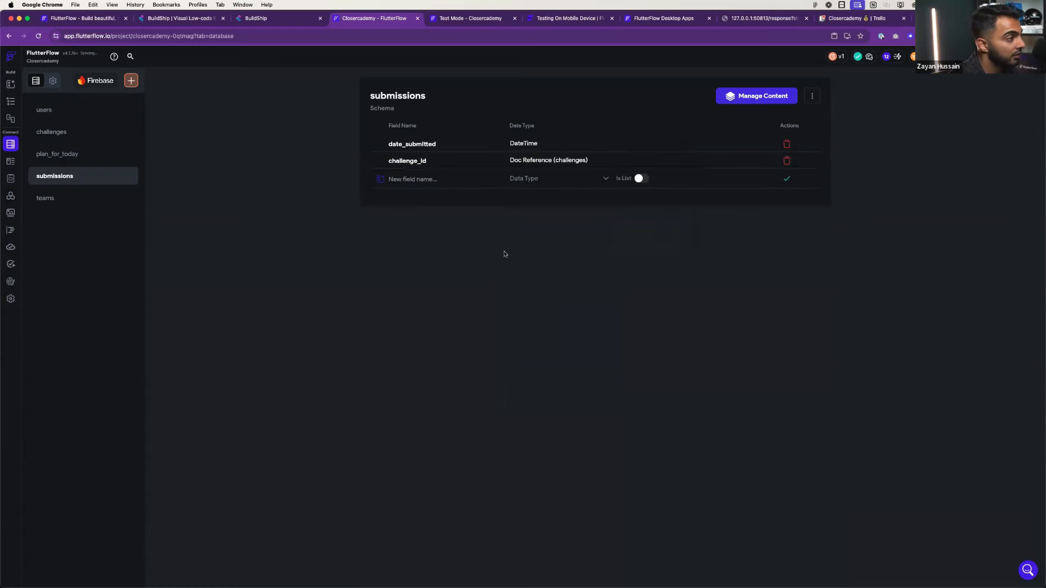
- Add a full_text_feedback field of type String to the submissions collection's schema
{"action": "left_click", "coordinate": [422, 179]}
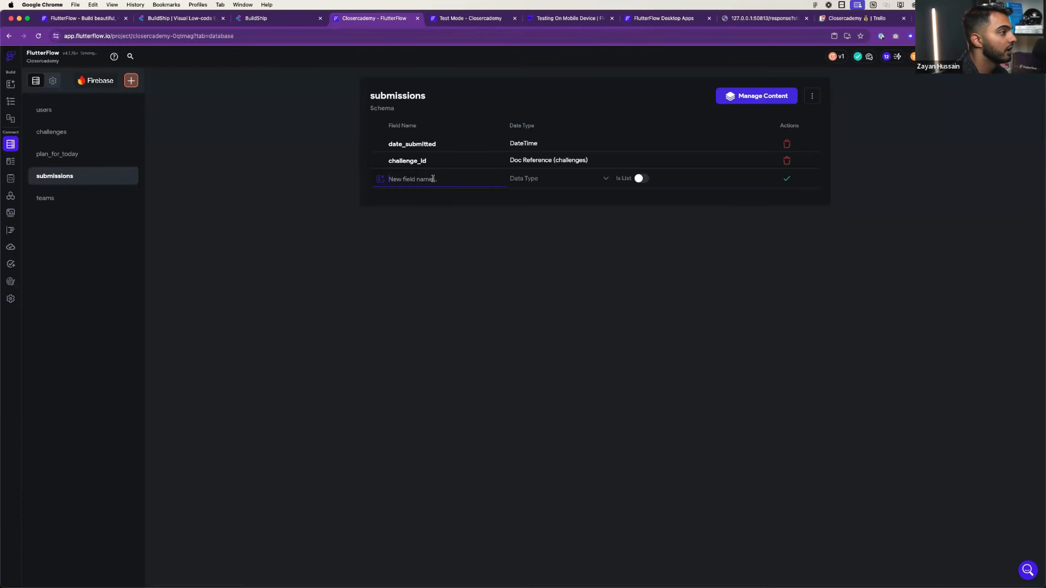
{"action": "type", "text": "fu"}
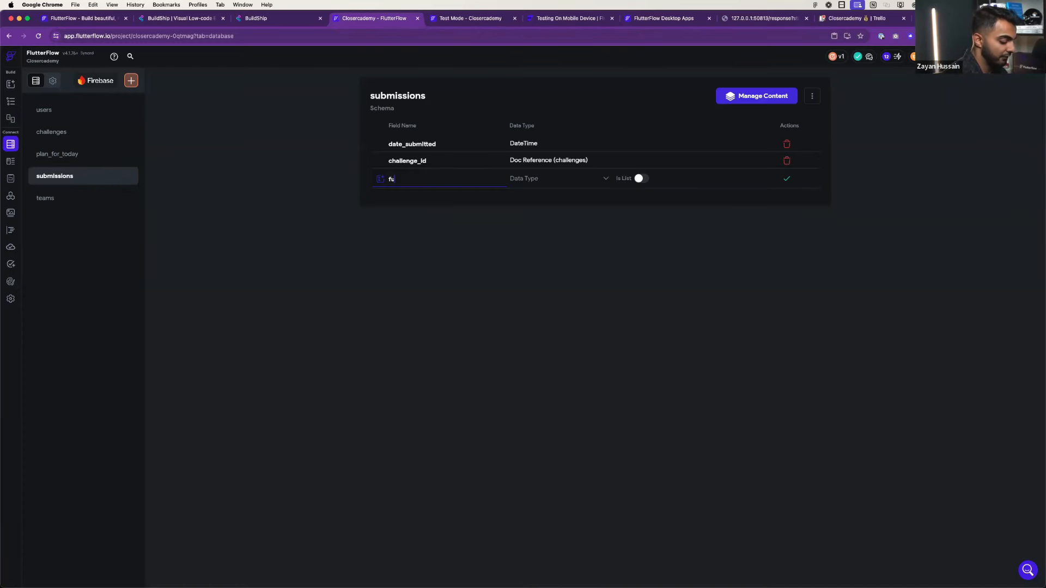
{"action": "type", "text": "ll_text_feedback"}
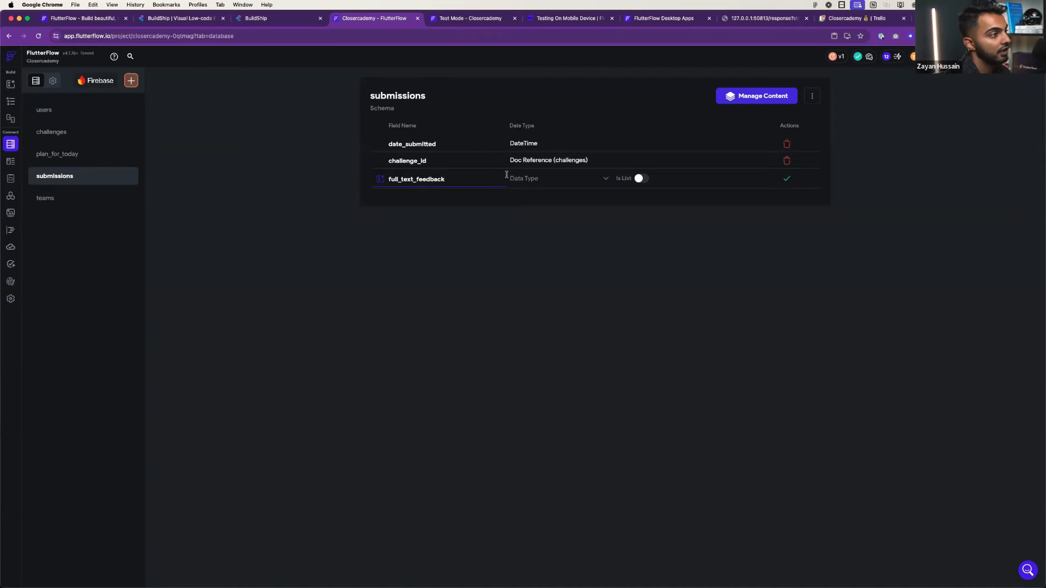
{"action": "left_click", "coordinate": [523, 179]}
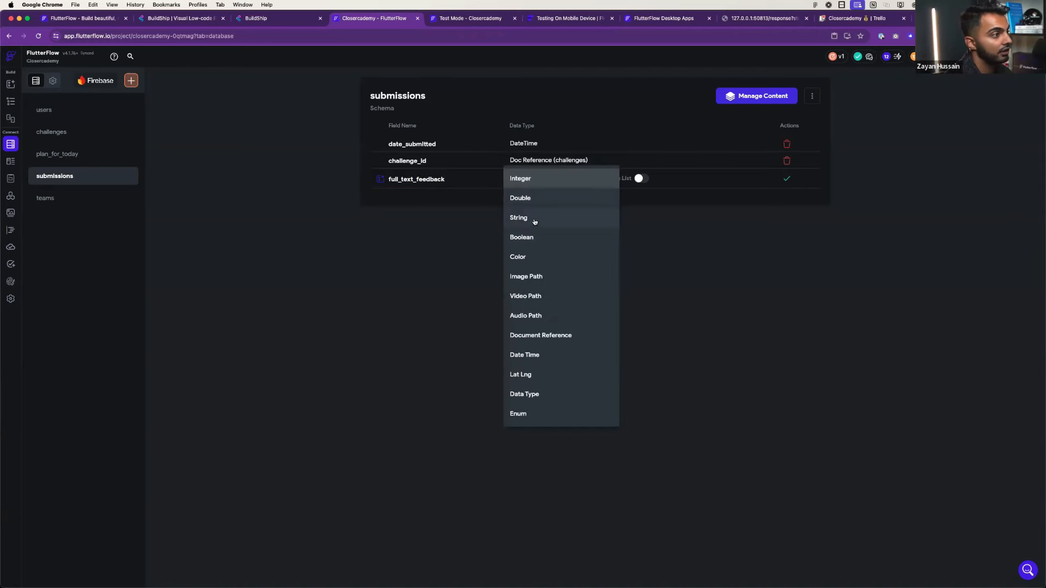
{"action": "left_click", "coordinate": [534, 220]}
{"action": "left_click", "coordinate": [784, 182]}
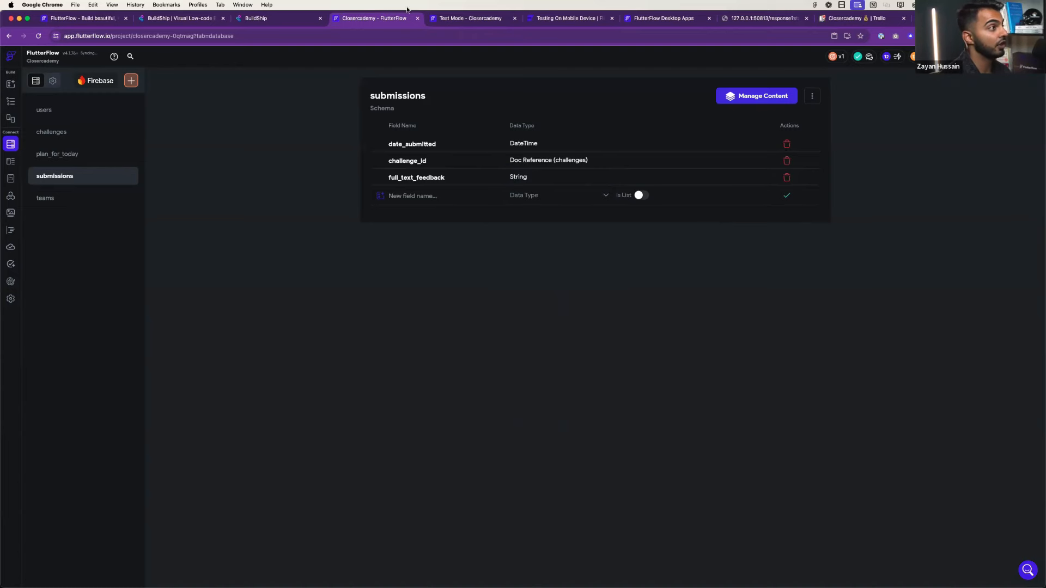
- Switch to Figma, open the Closercademy Flow Chart, and examine the Feedback JSON and Action Plan JSON sections
{"action": "left_click", "coordinate": [463, 18]}
{"action": "left_click", "coordinate": [375, 22]}
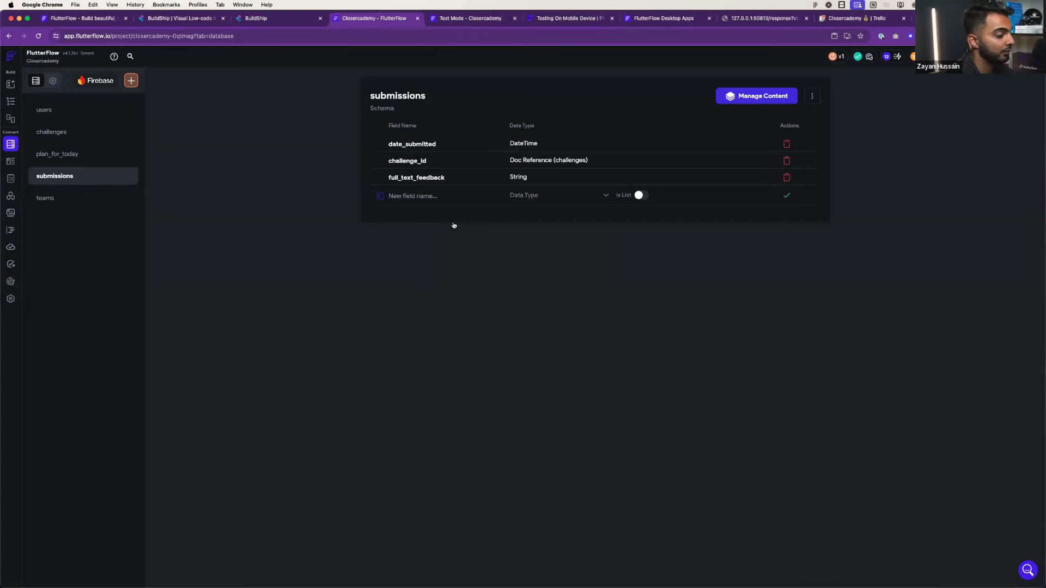
{"action": "key", "text": "super+Tab"}
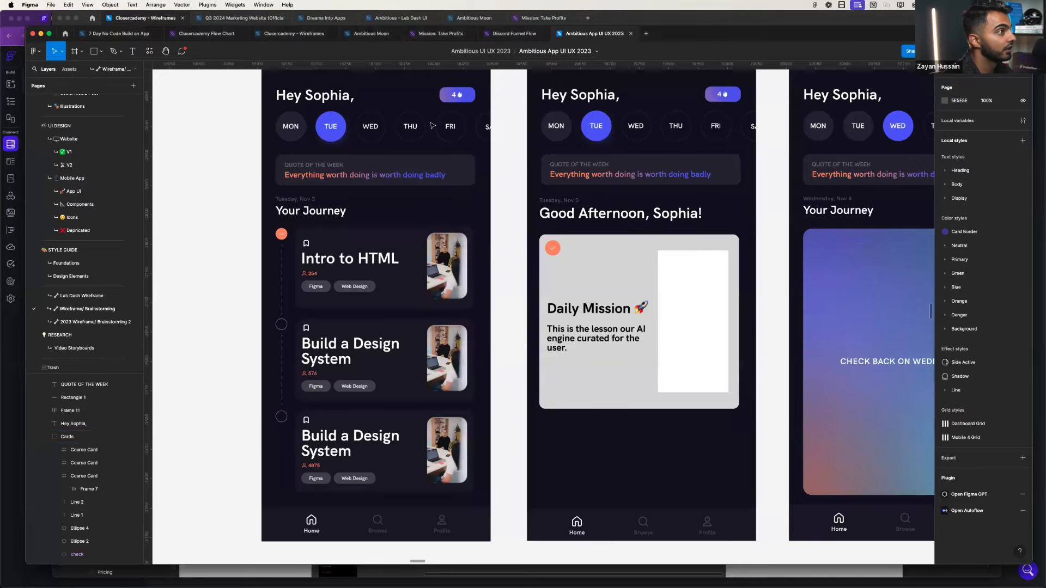
{"action": "left_click", "coordinate": [207, 40]}
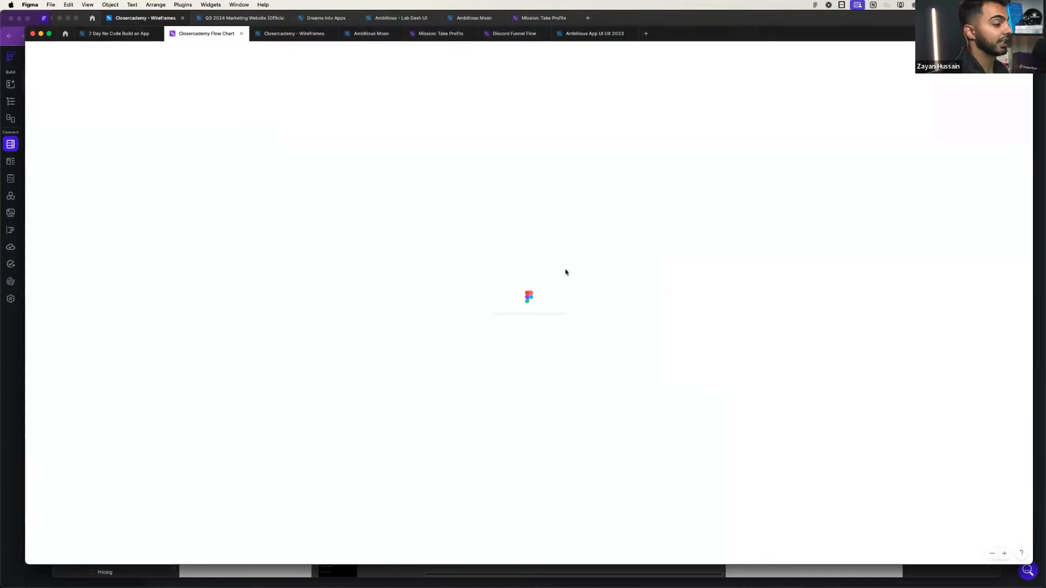
{"action": "scroll", "coordinate": [837, 322], "scroll_direction": "up", "scroll_amount": 3}
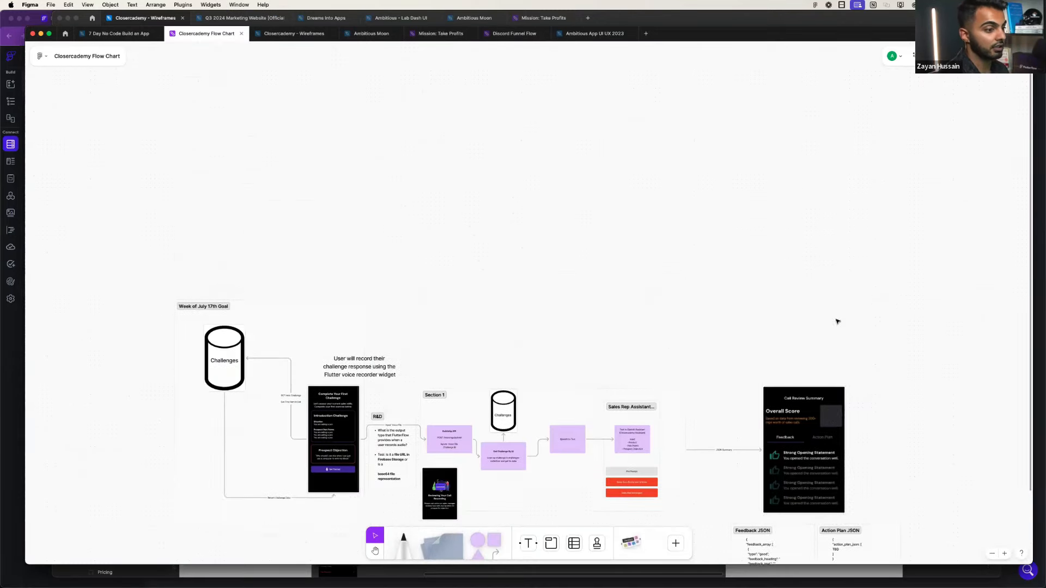
{"action": "scroll", "coordinate": [838, 322], "scroll_direction": "down", "scroll_amount": 5}
{"action": "scroll", "coordinate": [708, 337], "scroll_direction": "right", "scroll_amount": 5}
{"action": "scroll", "coordinate": [609, 356], "scroll_direction": "up", "scroll_amount": 2}
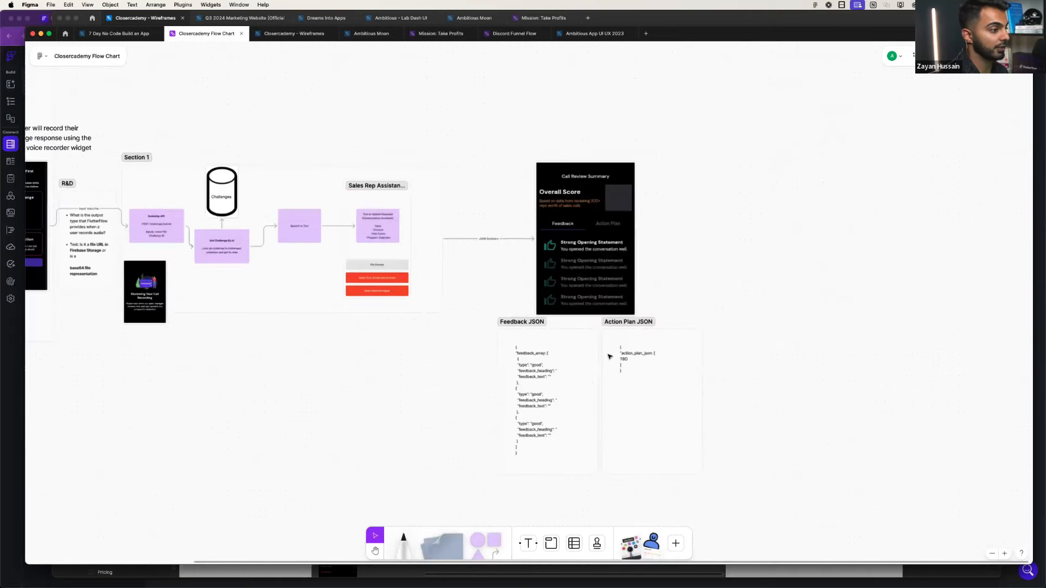
{"action": "scroll", "coordinate": [609, 357], "scroll_direction": "up", "scroll_amount": 5}
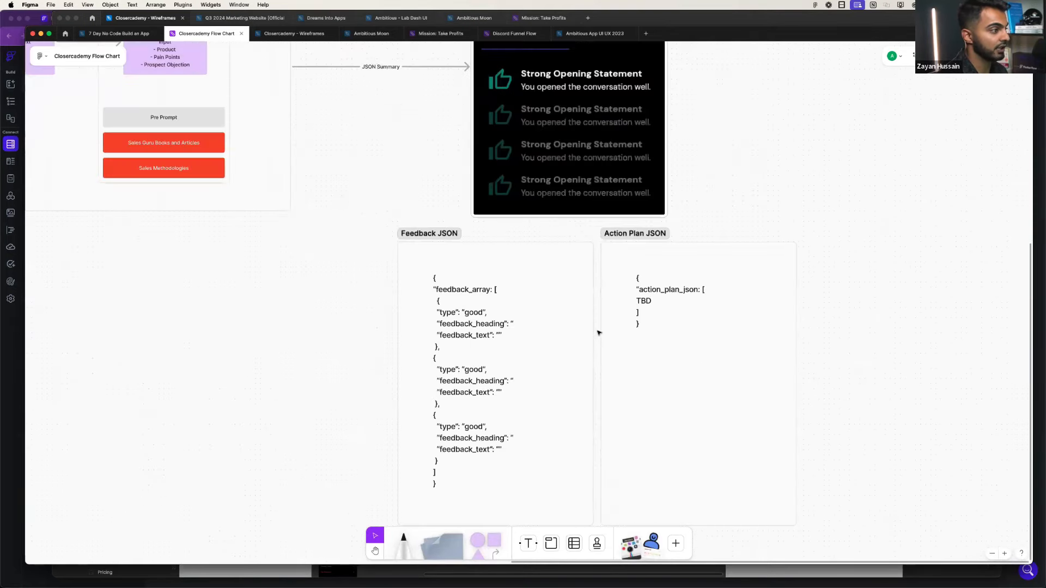
- Review the Feedback JSON structure alongside the Call Review Summary mockup in the flow chart
{"action": "scroll", "coordinate": [599, 333], "scroll_direction": "down", "scroll_amount": 3}
{"action": "scroll", "coordinate": [602, 301], "scroll_direction": "up", "scroll_amount": 2}
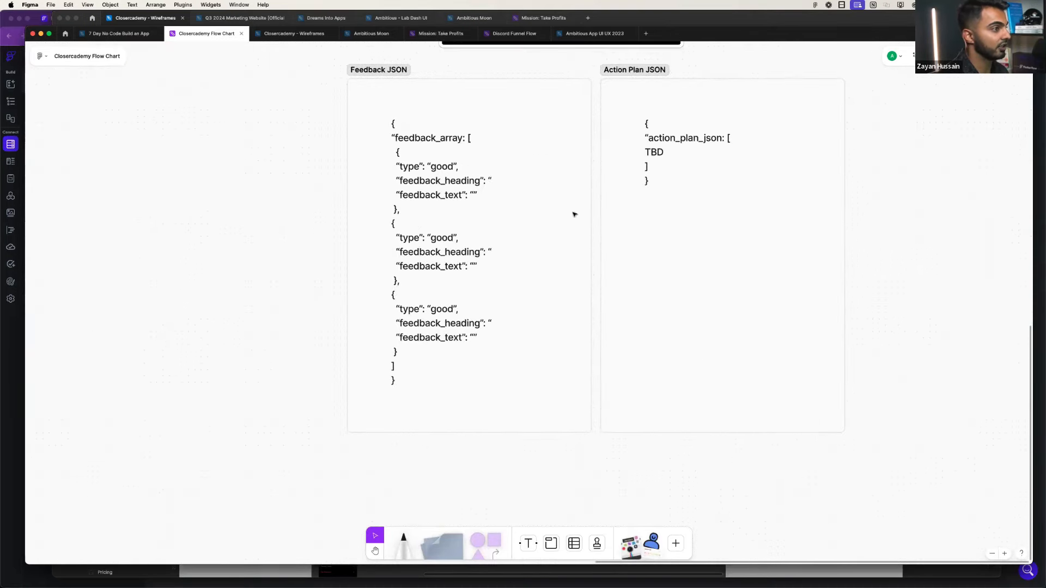
{"action": "scroll", "coordinate": [627, 201], "scroll_direction": "up", "scroll_amount": 10}
{"action": "scroll", "coordinate": [626, 201], "scroll_direction": "down", "scroll_amount": 2}
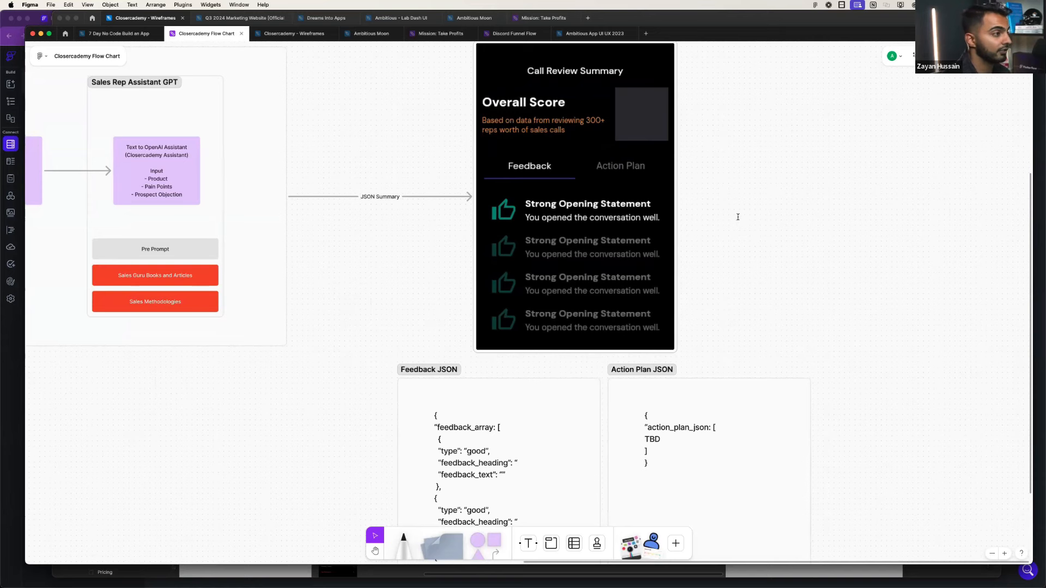
- Switch to BuildShip's Submit Response workflow and add a Firestore Create Document node between Text to Speech and Return
{"action": "key", "text": "super+Tab"}
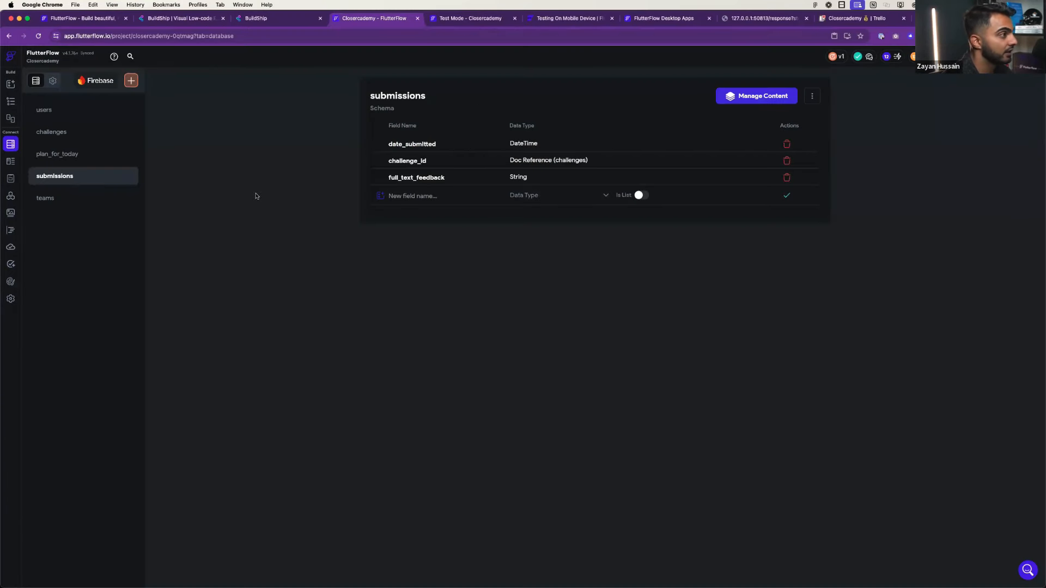
{"action": "left_click", "coordinate": [274, 22]}
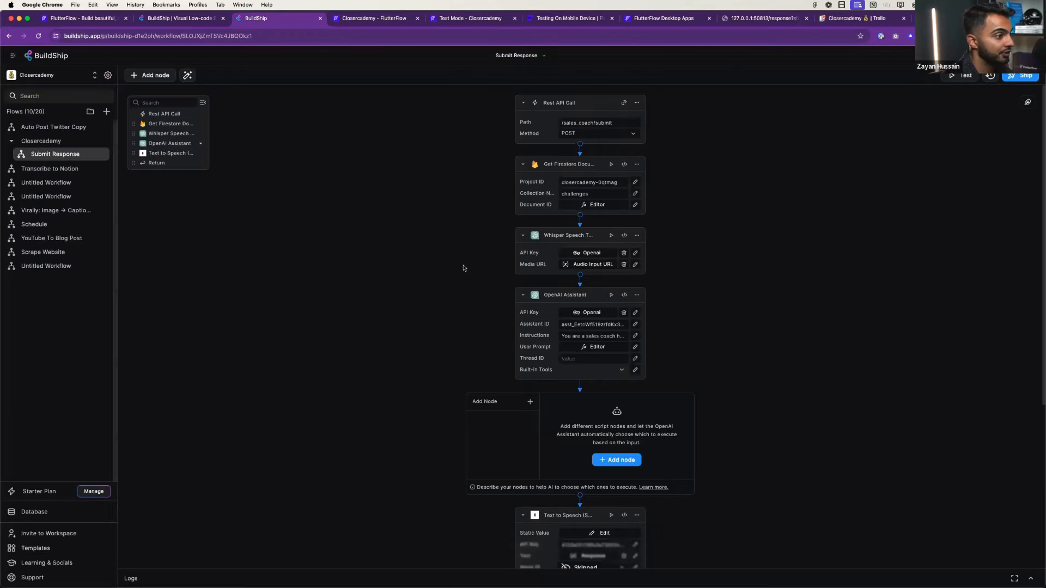
{"action": "scroll", "coordinate": [599, 260], "scroll_direction": "down", "scroll_amount": 5}
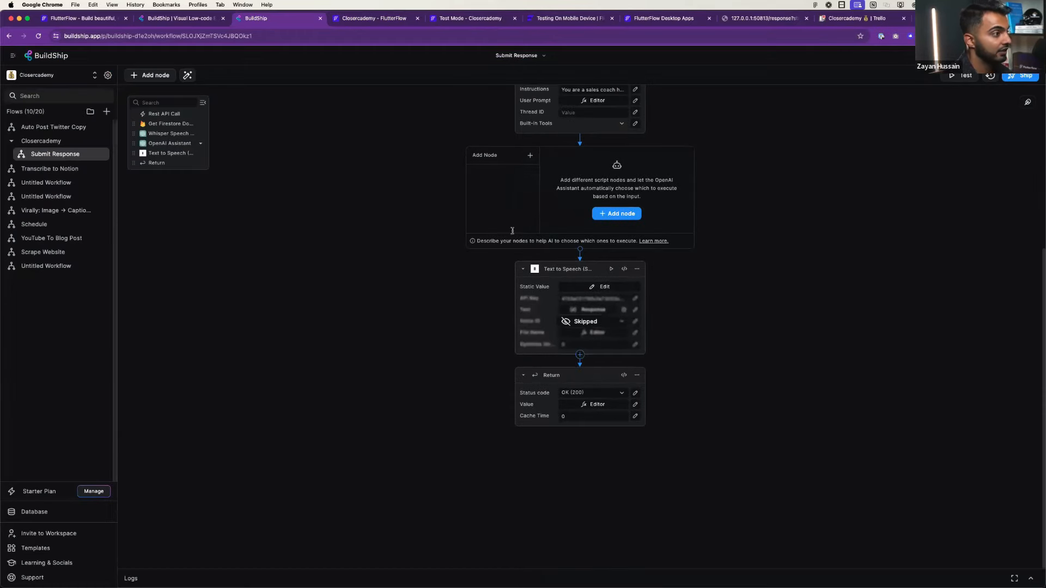
{"action": "left_click", "coordinate": [580, 355]}
{"action": "type", "text": "firestore"}
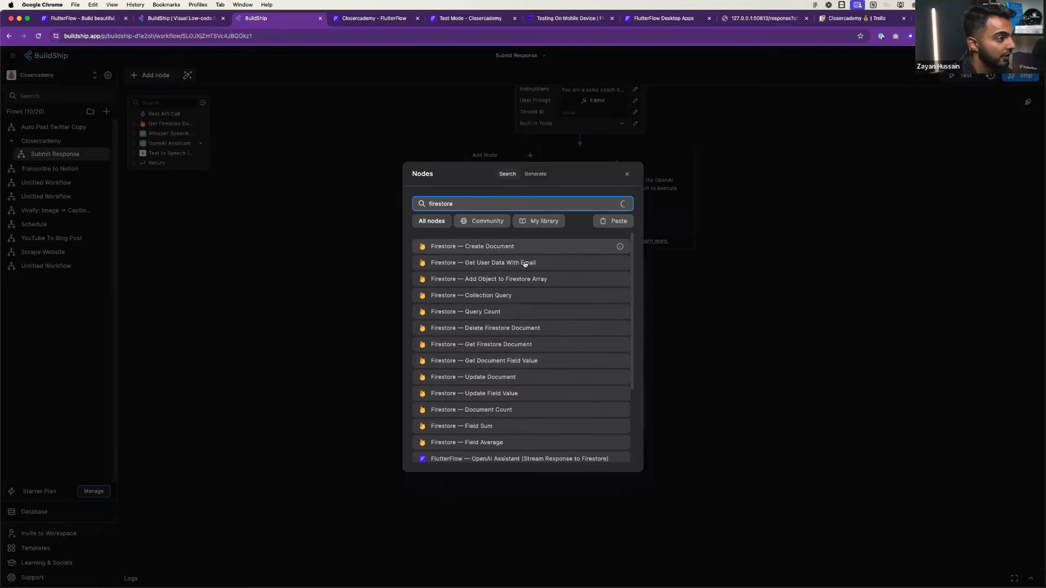
{"action": "left_click", "coordinate": [597, 309]}
- Set the Create Document node's Project ID to closercademy-0qtmag, matching the Get Firestore Document node
{"action": "left_click", "coordinate": [612, 395]}
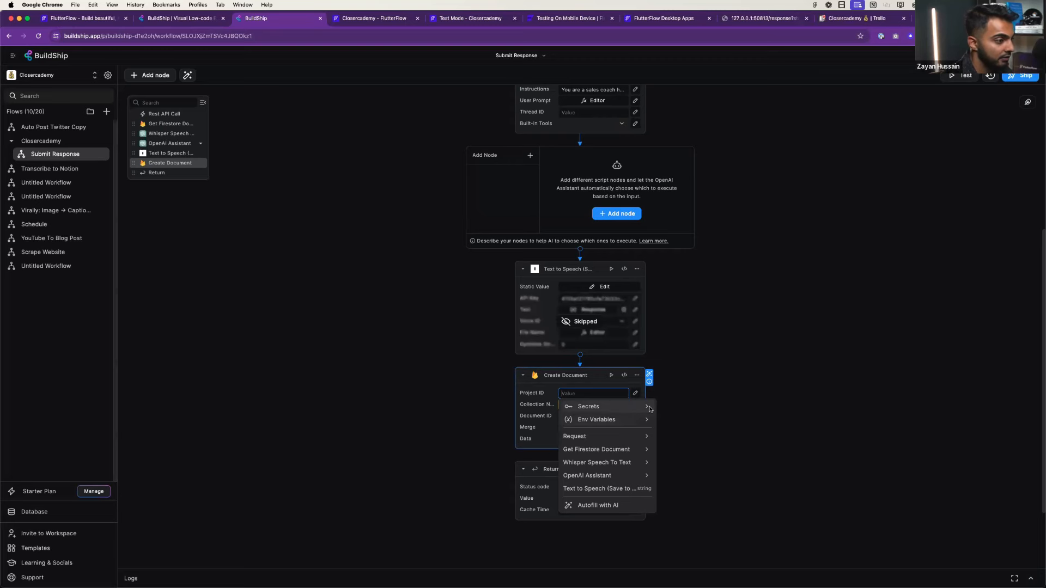
{"action": "left_click", "coordinate": [581, 406]}
{"action": "left_click", "coordinate": [712, 360]}
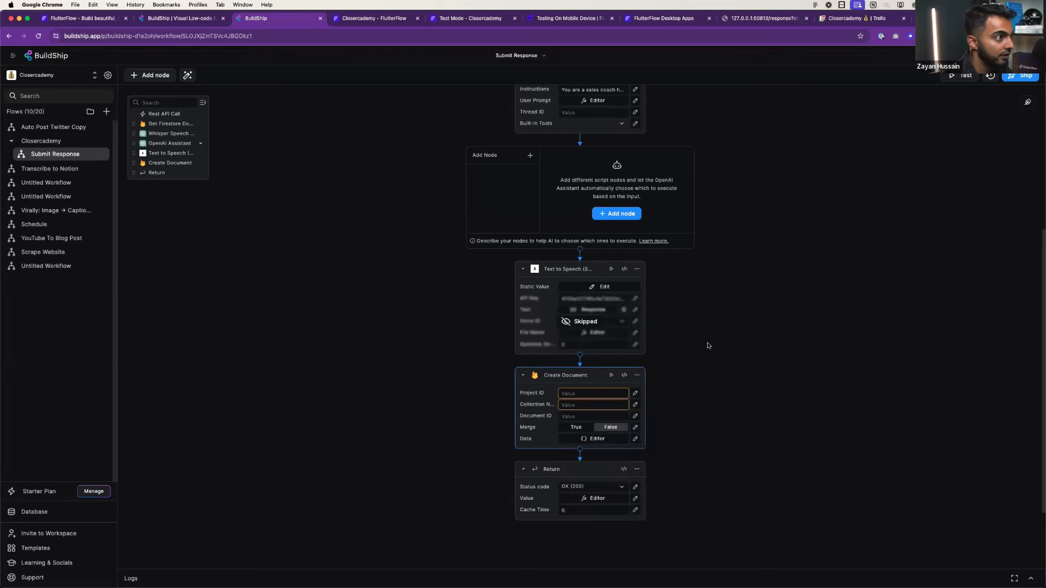
{"action": "scroll", "coordinate": [710, 346], "scroll_direction": "up", "scroll_amount": 5}
{"action": "left_click", "coordinate": [611, 183]}
{"action": "scroll", "coordinate": [622, 227], "scroll_direction": "down", "scroll_amount": 3}
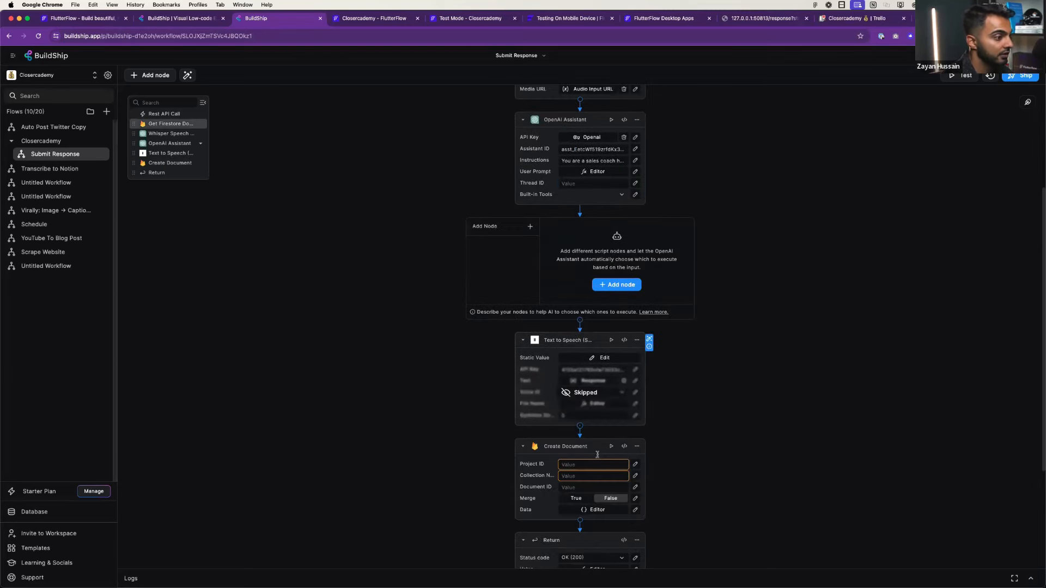
{"action": "left_click", "coordinate": [596, 465]}
{"action": "type", "text": "closercademy-0qtmag"}
- Set the Create Document node's collection name to submissions
{"action": "left_click", "coordinate": [609, 478]}
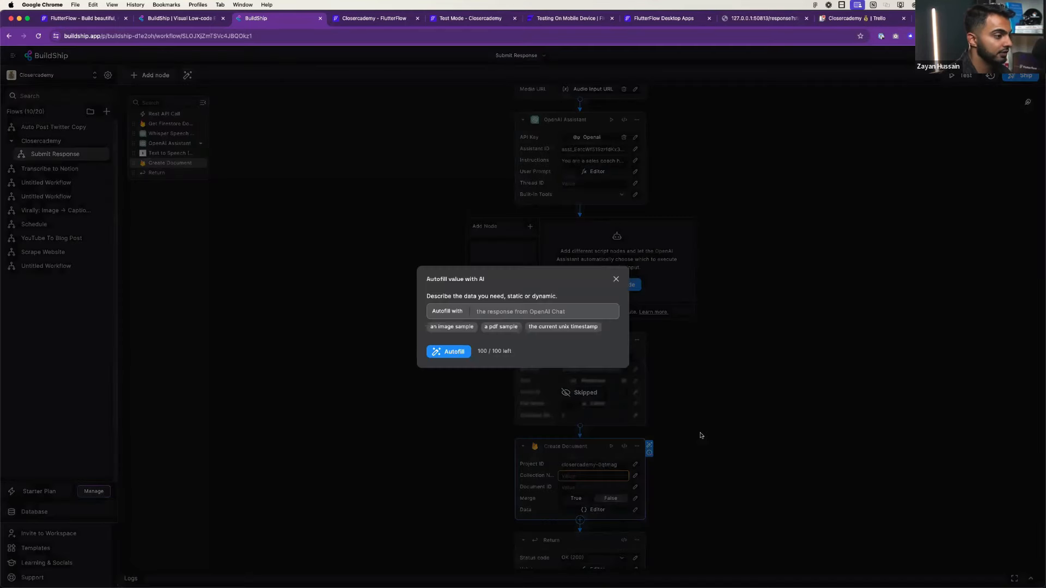
{"action": "left_click", "coordinate": [616, 280]}
{"action": "scroll", "coordinate": [631, 436], "scroll_direction": "down", "scroll_amount": 2}
{"action": "type", "text": "sub"}
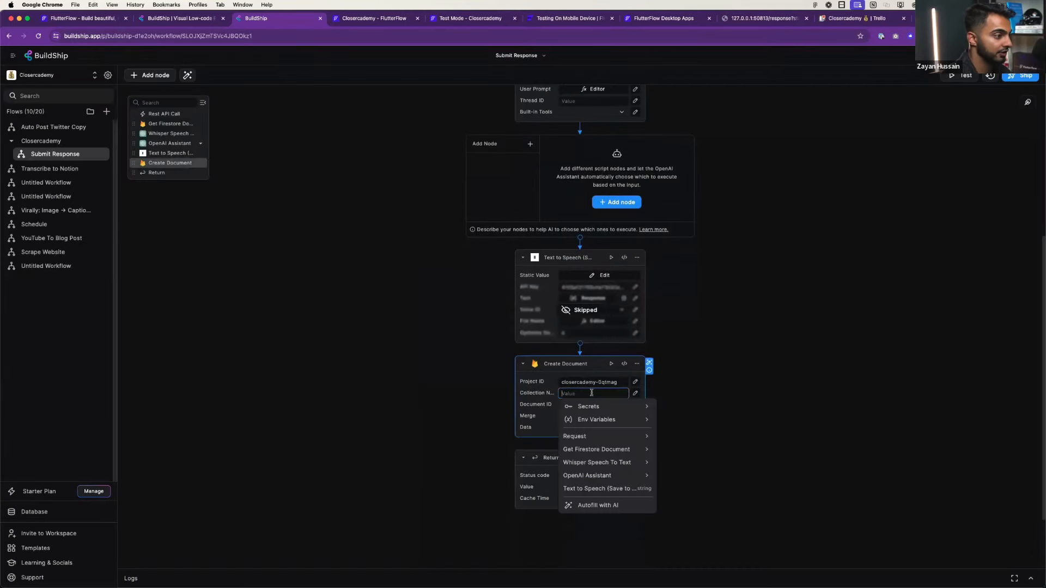
{"action": "type", "text": "missions"}
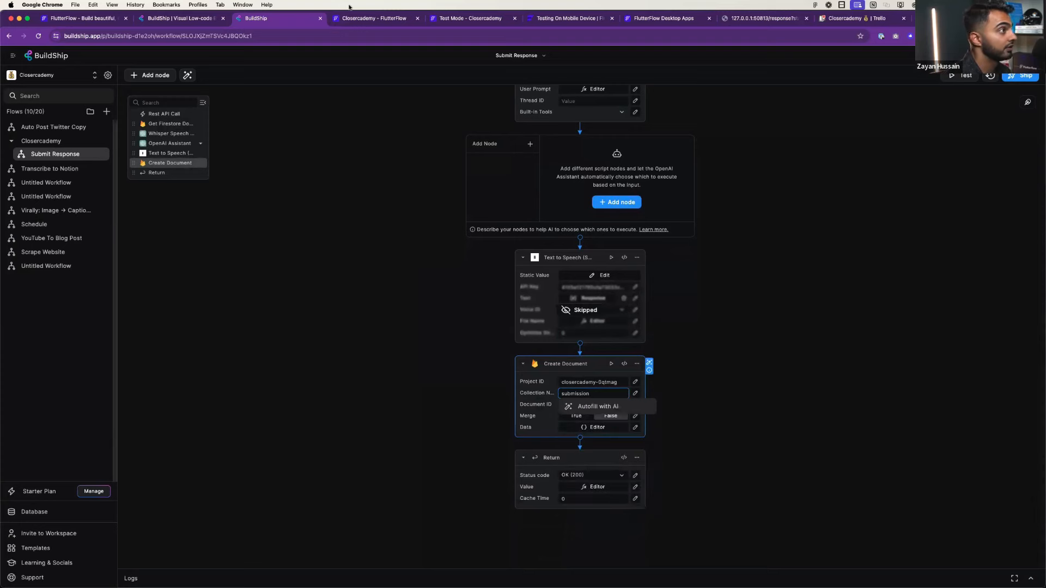
{"action": "left_click", "coordinate": [349, 18]}
{"action": "left_click", "coordinate": [266, 19]}
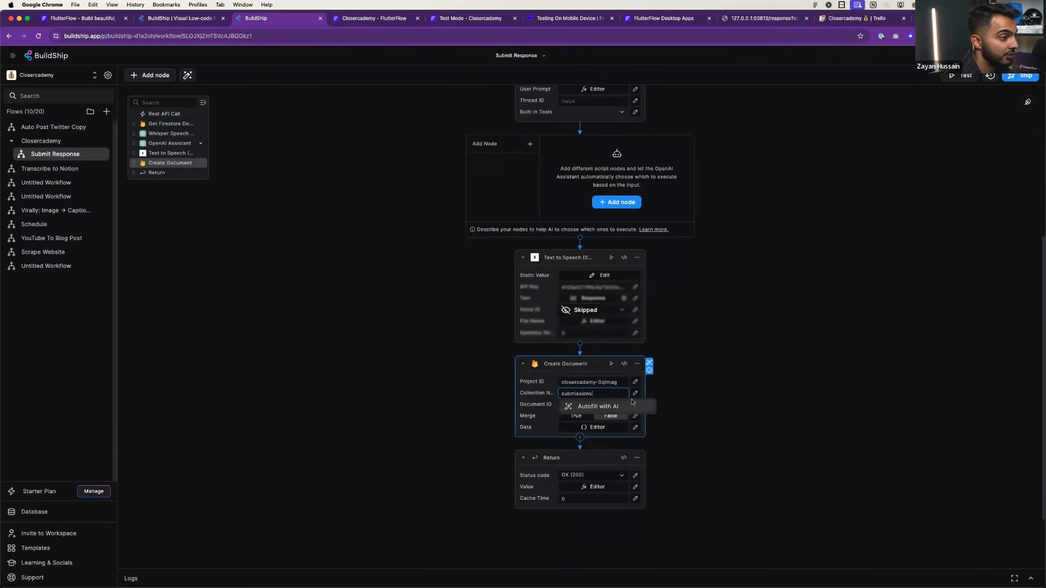
{"action": "left_click", "coordinate": [646, 415]}
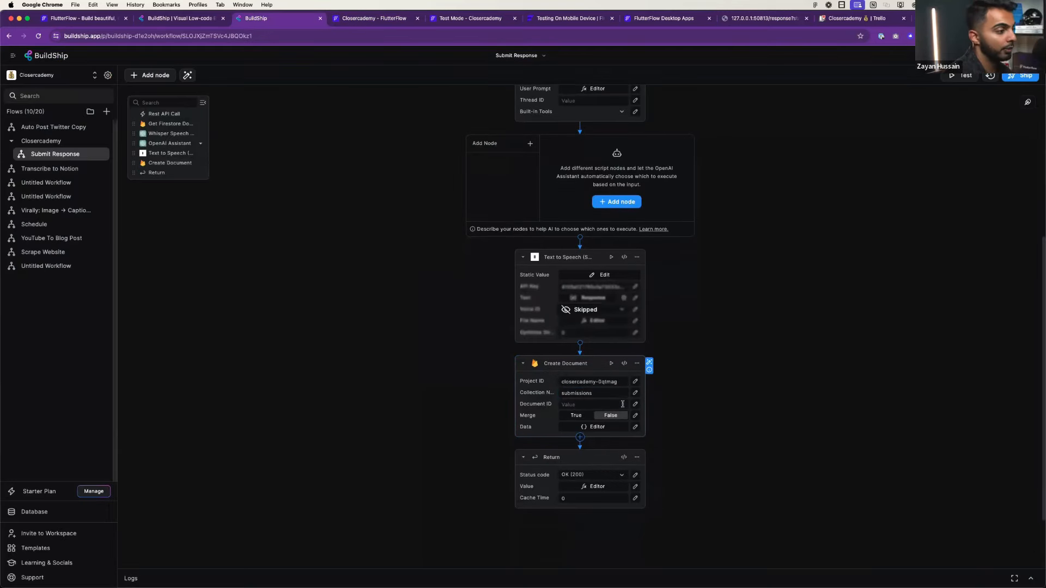
- Write the Create Document node's data object with challenge_id and full_text_feedback keys holding empty strings, checking the field names against FlutterFlow's submissions schema
{"action": "scroll", "coordinate": [653, 376], "scroll_direction": "down", "scroll_amount": 1}
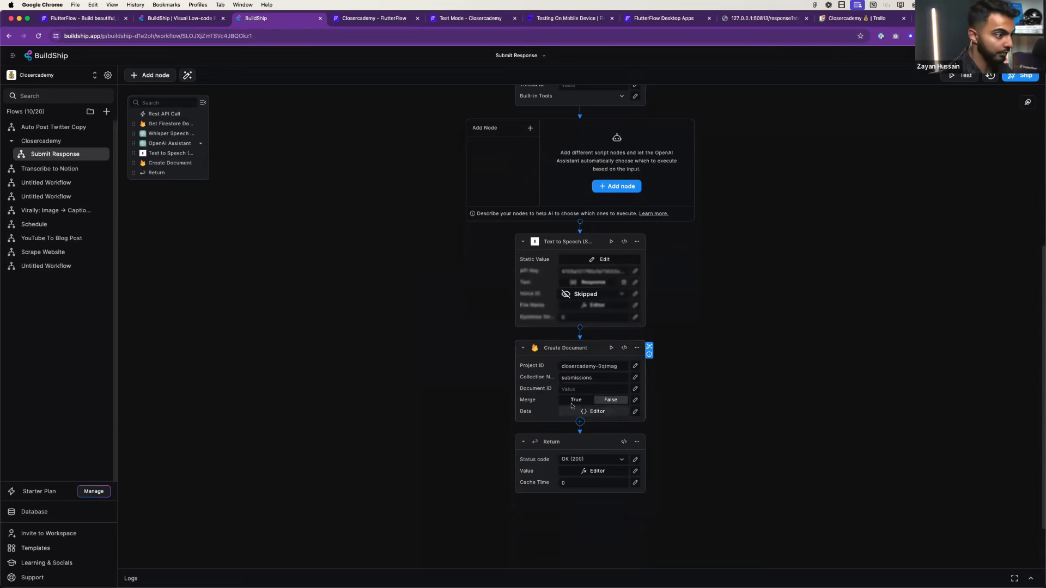
{"action": "left_click", "coordinate": [616, 412]}
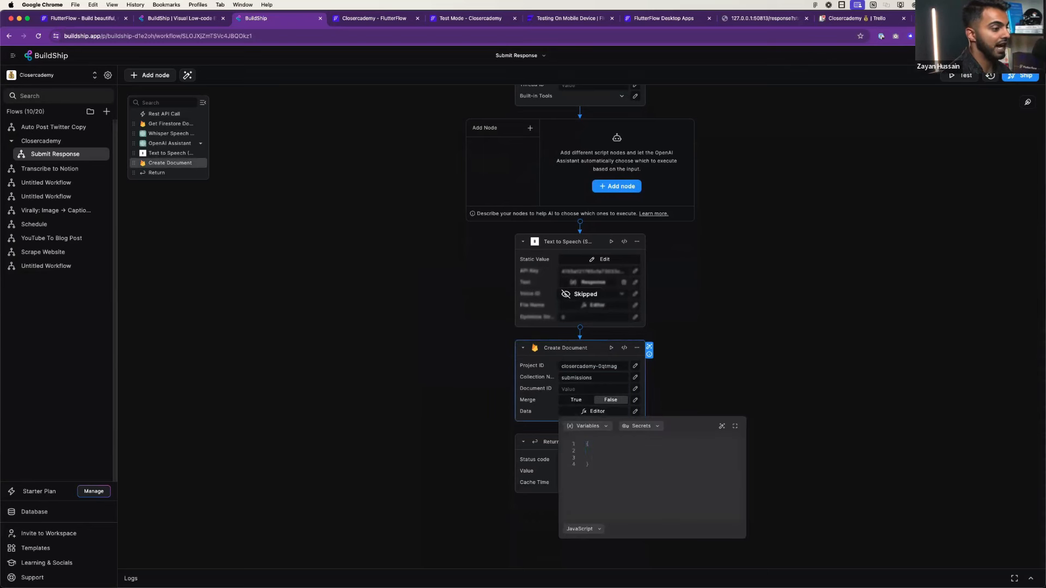
{"action": "type", "text": "\""}
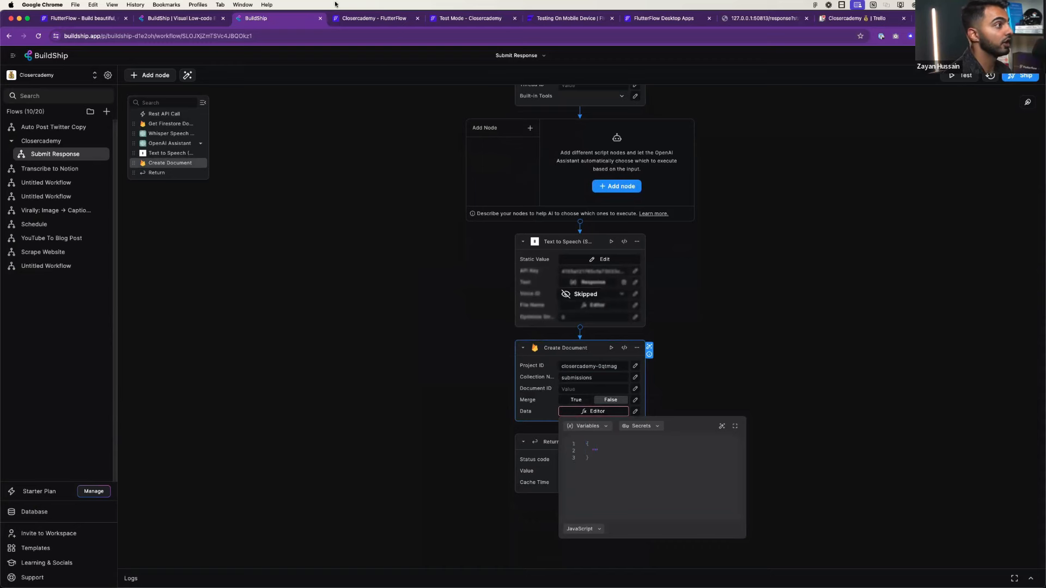
{"action": "left_click", "coordinate": [392, 21]}
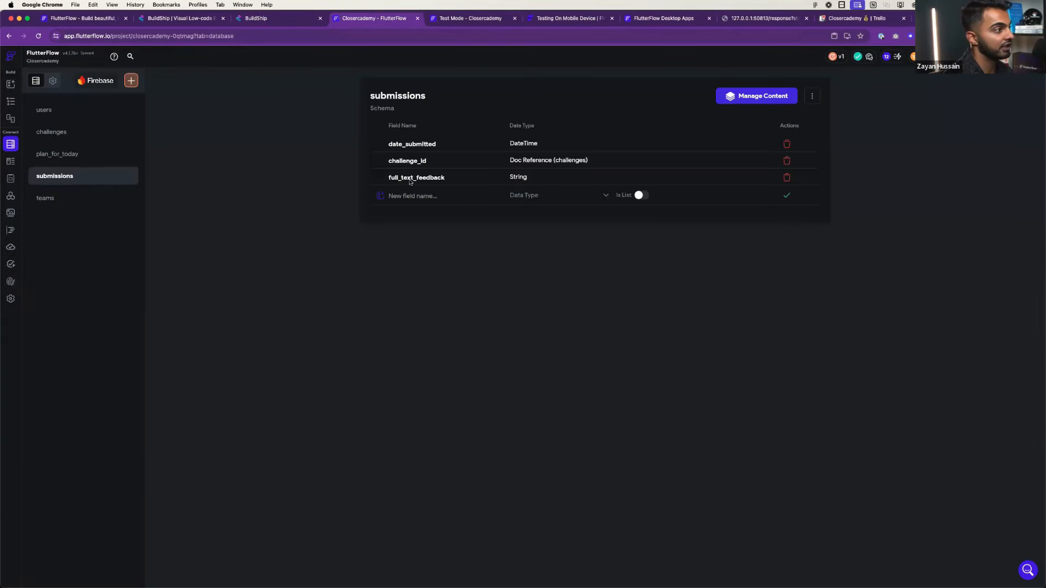
{"action": "left_click", "coordinate": [301, 21]}
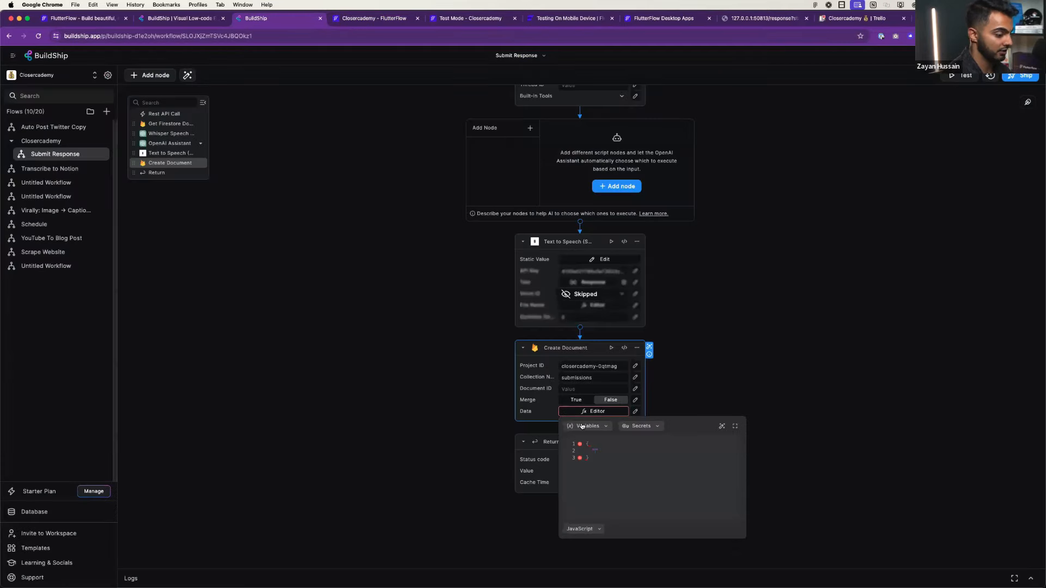
{"action": "type", "text": "challenge_id\":"}
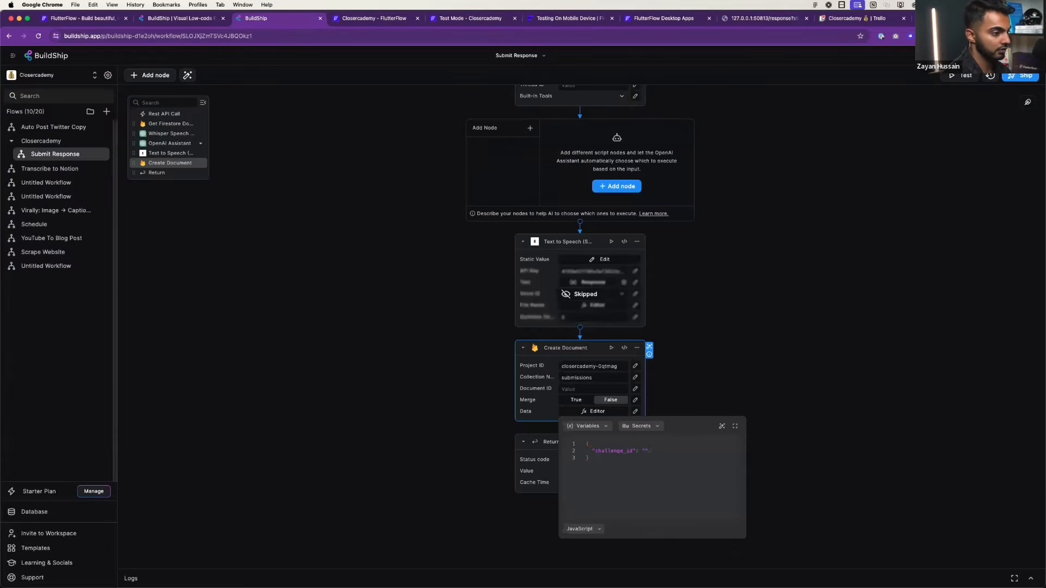
{"action": "type", "text": " \"\",   \""}
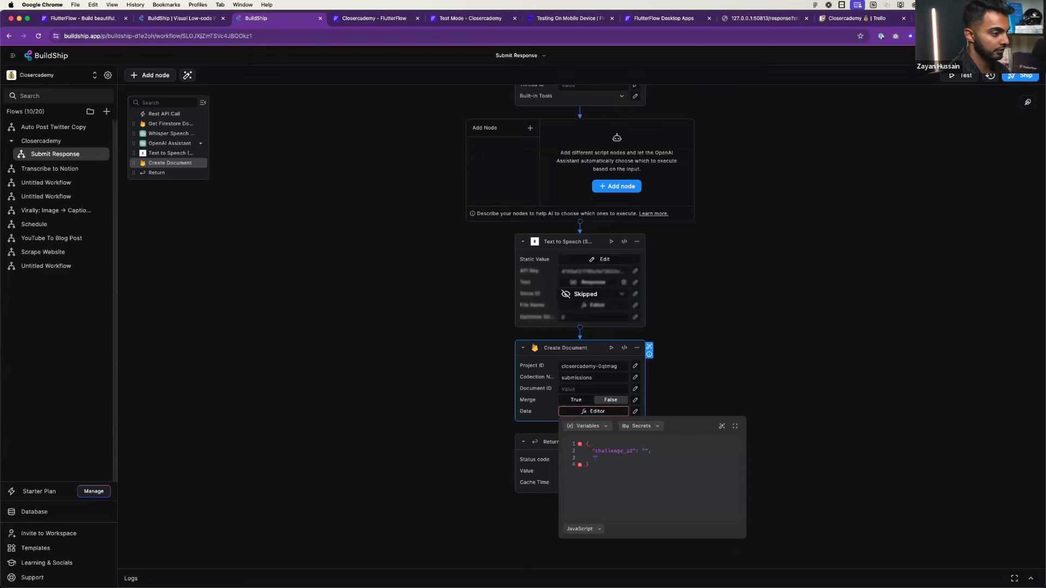
{"action": "type", "text": "full_text_feedback"}
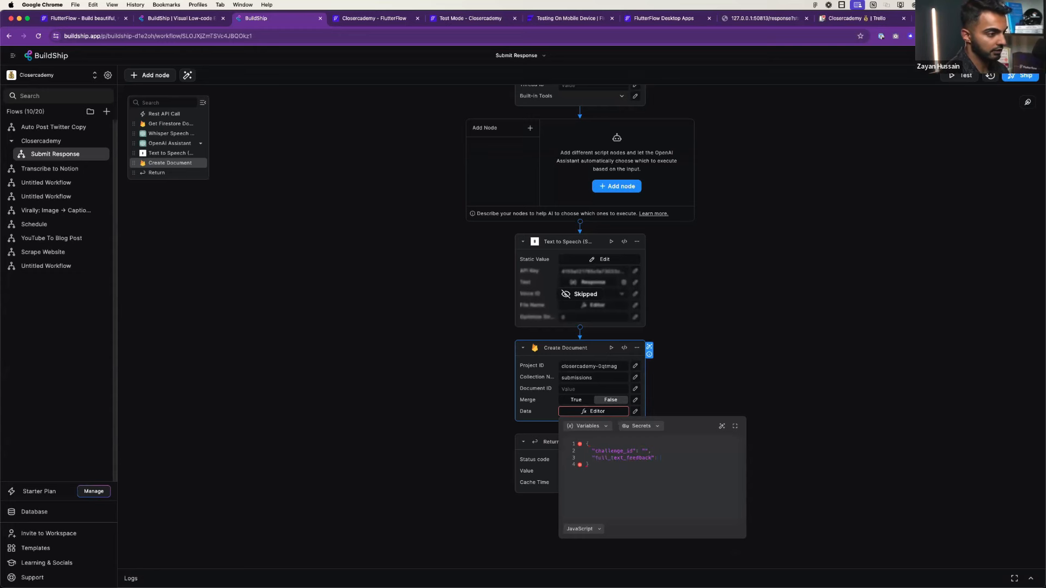
{"action": "type", "text": "\""}
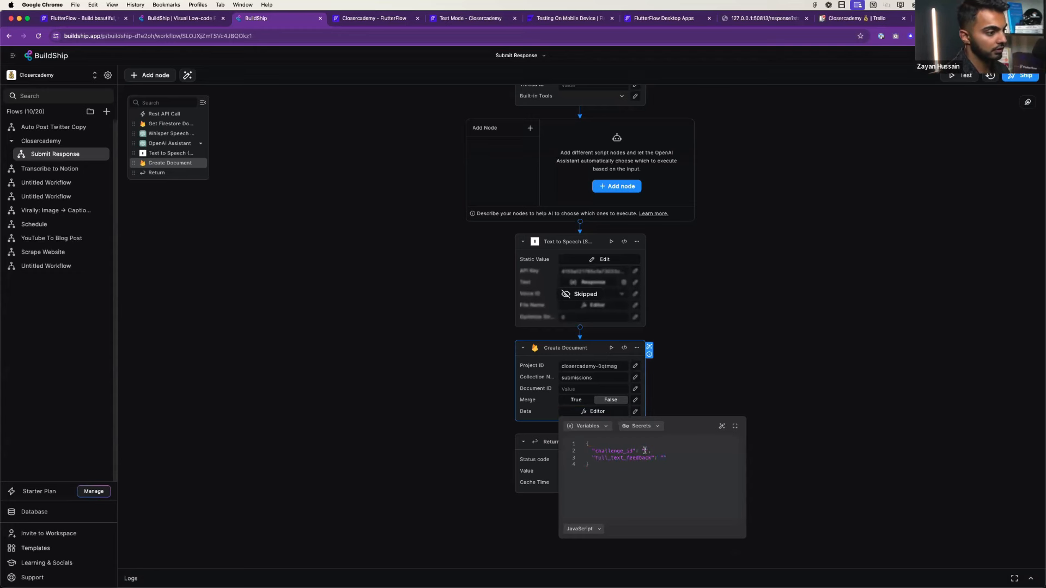
- Map challenge_id to Get Firestore Document's id and full_text_feedback to the OpenAI Assistant's Response in the node's data object
{"action": "left_click", "coordinate": [599, 431]}
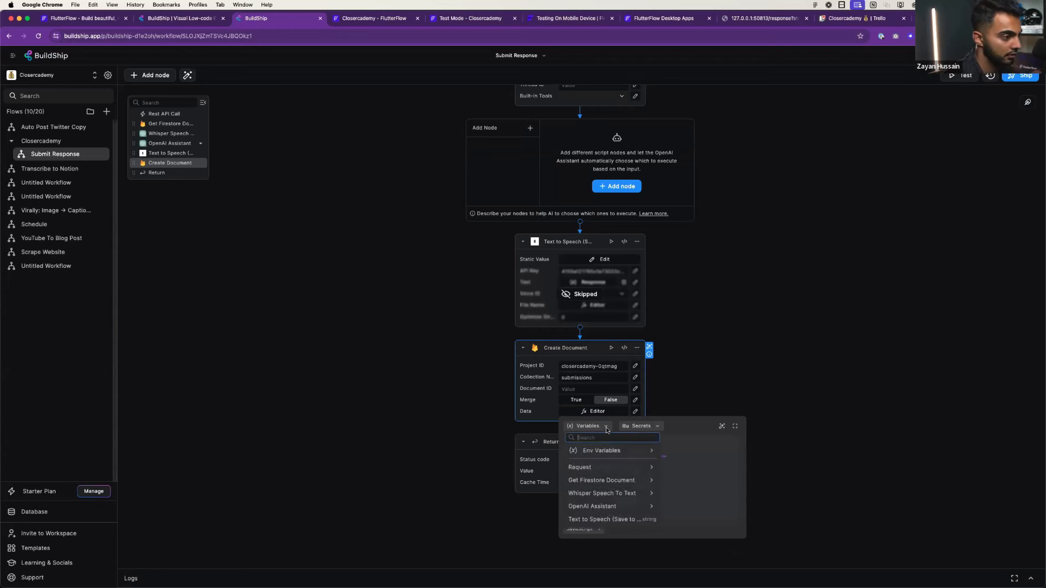
{"action": "left_click", "coordinate": [652, 484]}
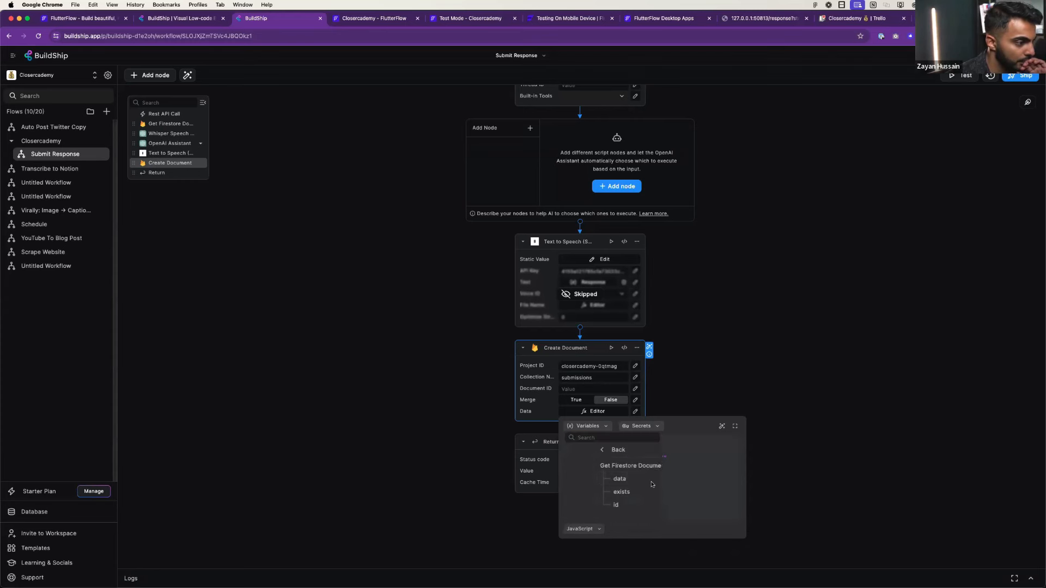
{"action": "left_click", "coordinate": [634, 505]}
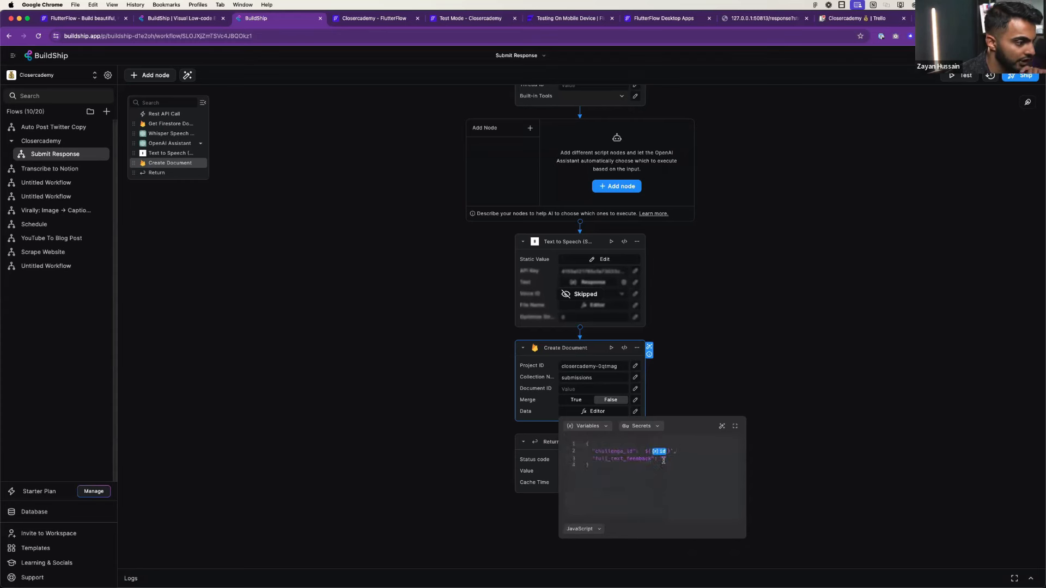
{"action": "left_click", "coordinate": [609, 428]}
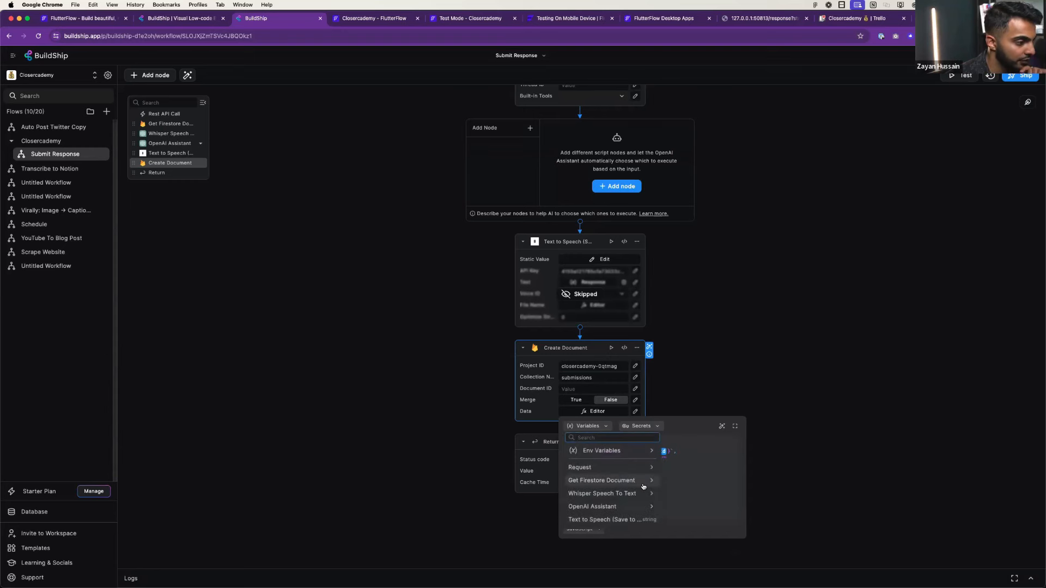
{"action": "left_click", "coordinate": [650, 507]}
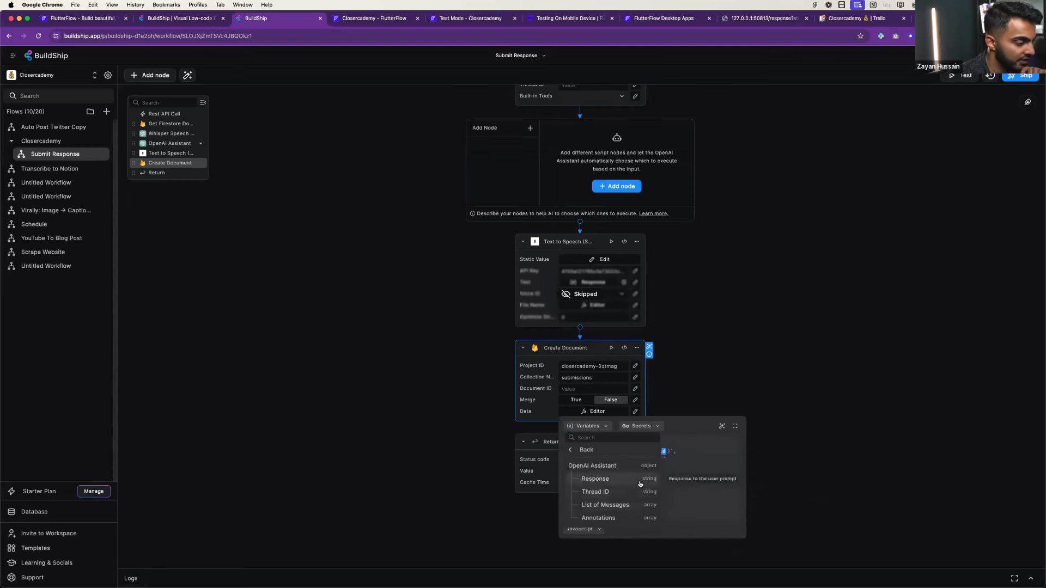
{"action": "left_click", "coordinate": [640, 480]}
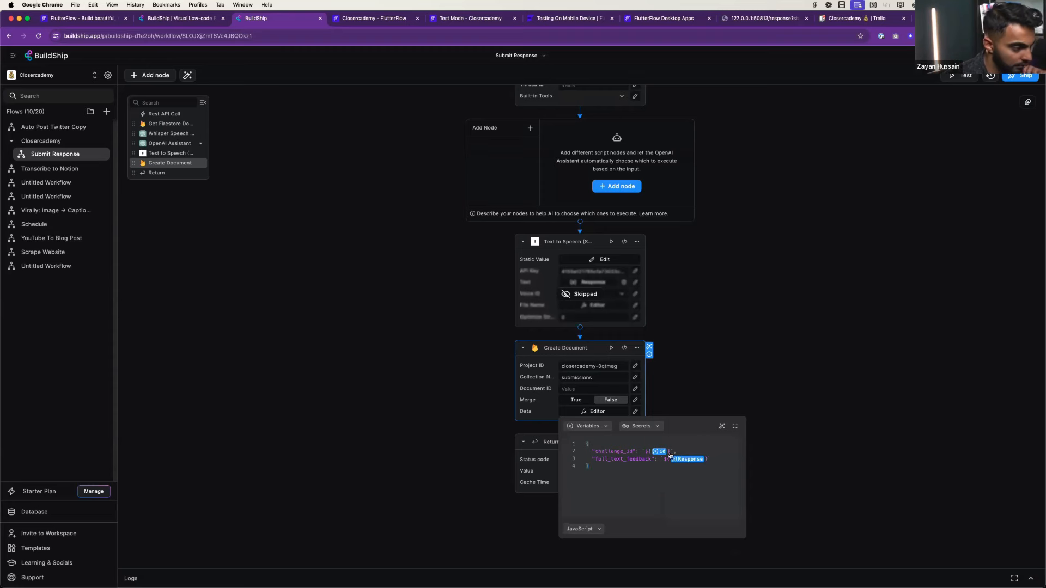
- Switch to FlutterFlow and add a user field to the submissions collection's schema as a Document Reference to Users
{"action": "left_click", "coordinate": [388, 27]}
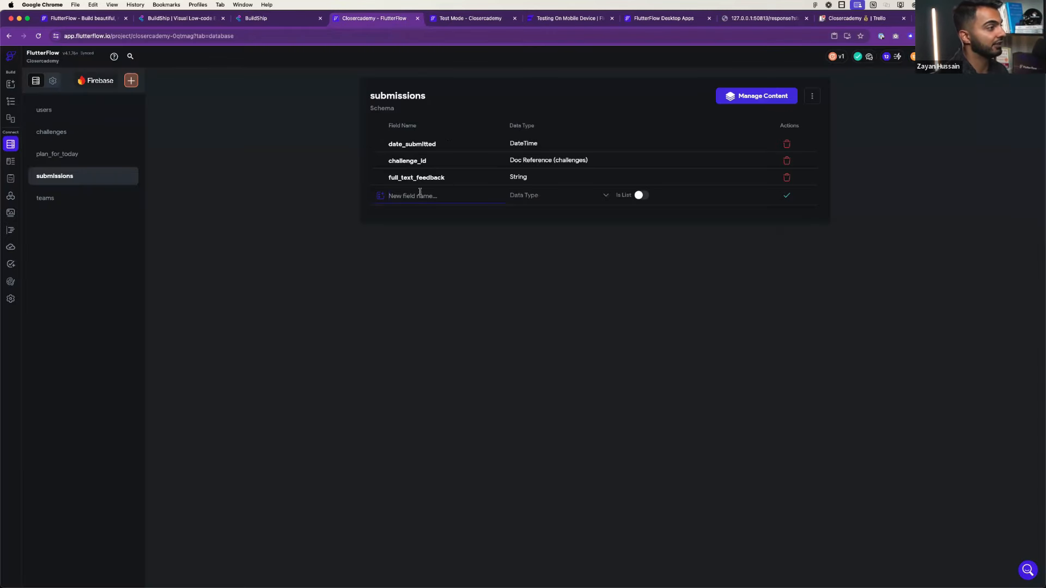
{"action": "type", "text": "user"}
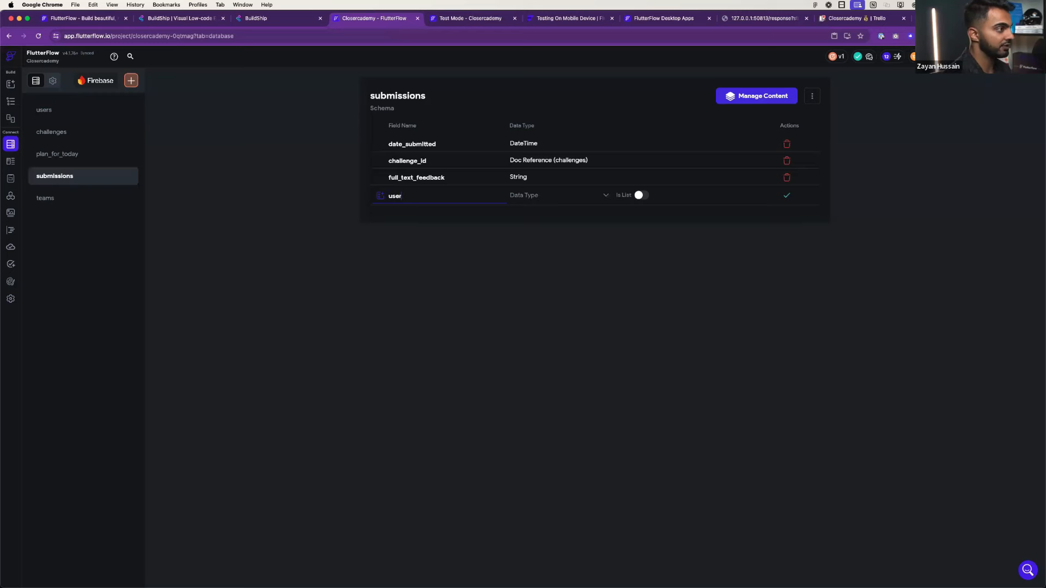
{"action": "left_click", "coordinate": [572, 202]}
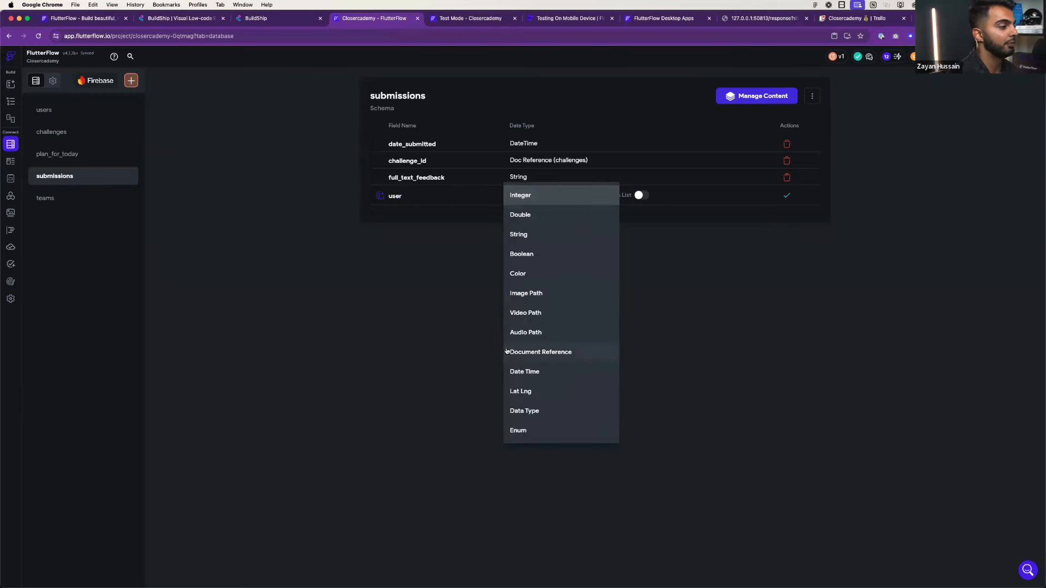
{"action": "left_click", "coordinate": [563, 358]}
{"action": "left_click", "coordinate": [648, 195]}
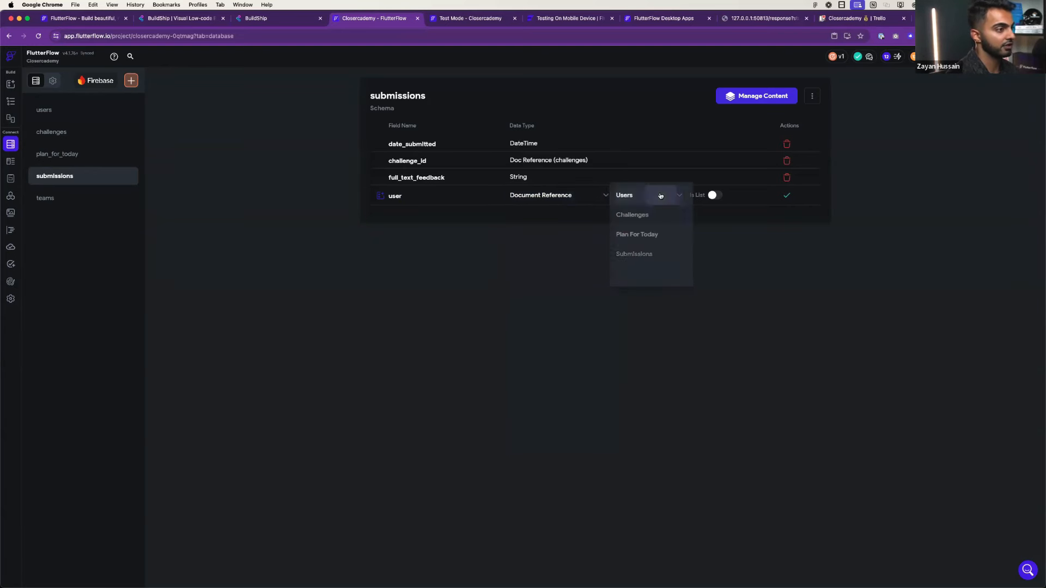
{"action": "left_click", "coordinate": [632, 196]}
{"action": "left_click", "coordinate": [783, 197]}
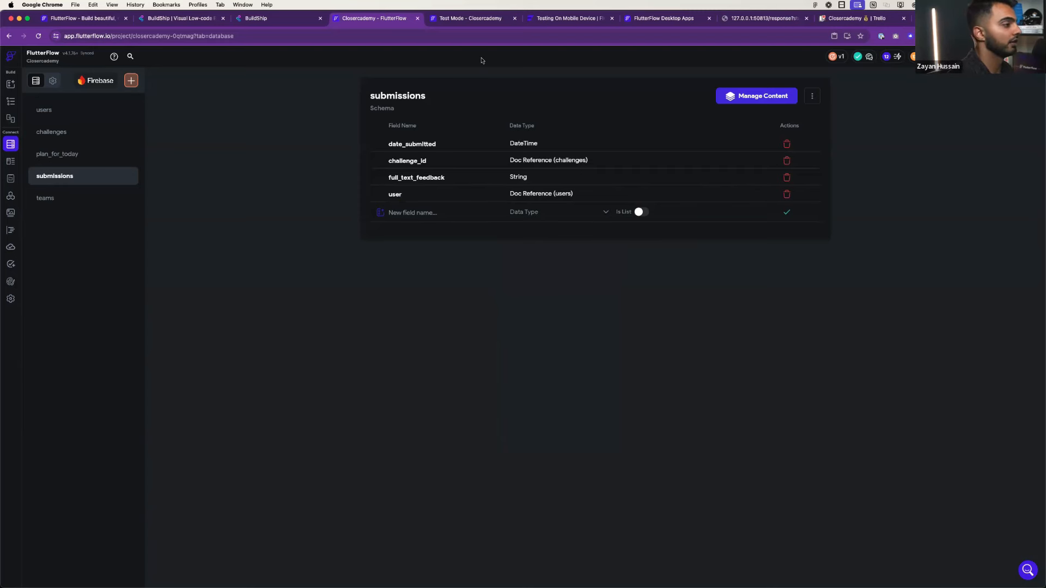
{"action": "left_click", "coordinate": [461, 21]}
{"action": "left_click", "coordinate": [384, 19]}
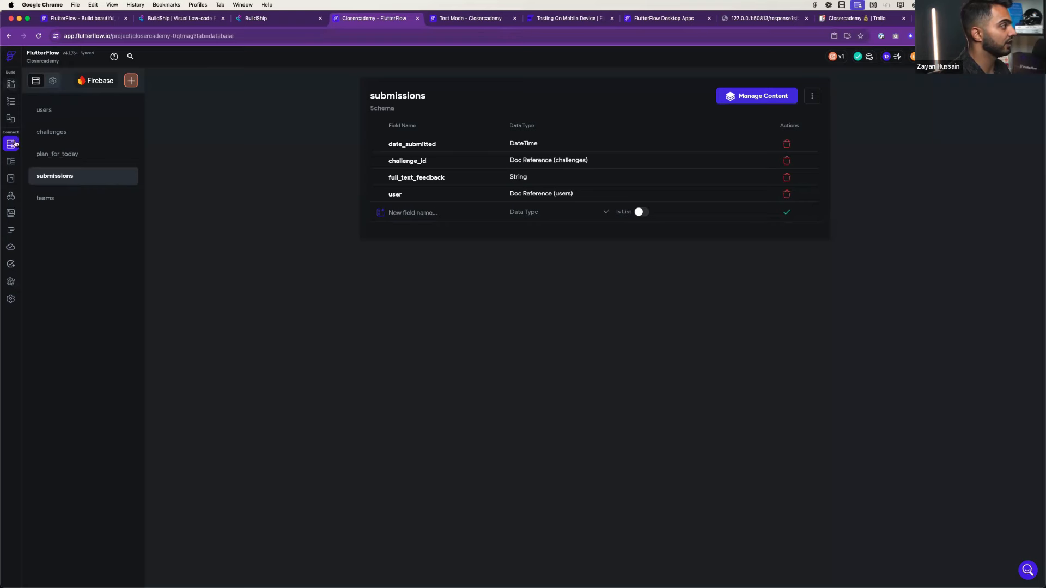
- Add a user_id key with an empty string value to the Submit Response to Sales Coach API call's JSON body
{"action": "left_click", "coordinate": [11, 195]}
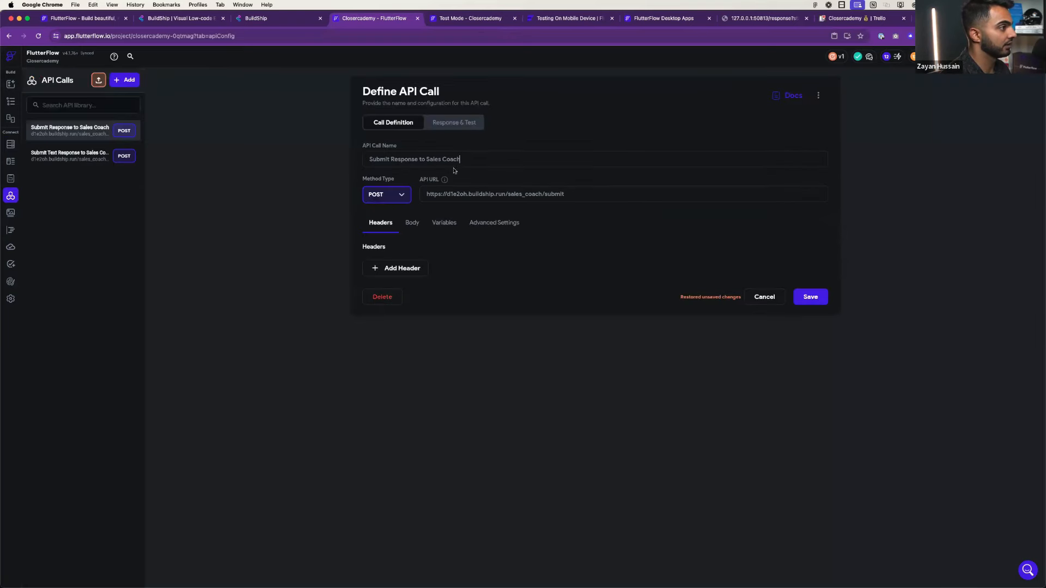
{"action": "left_click", "coordinate": [411, 224]}
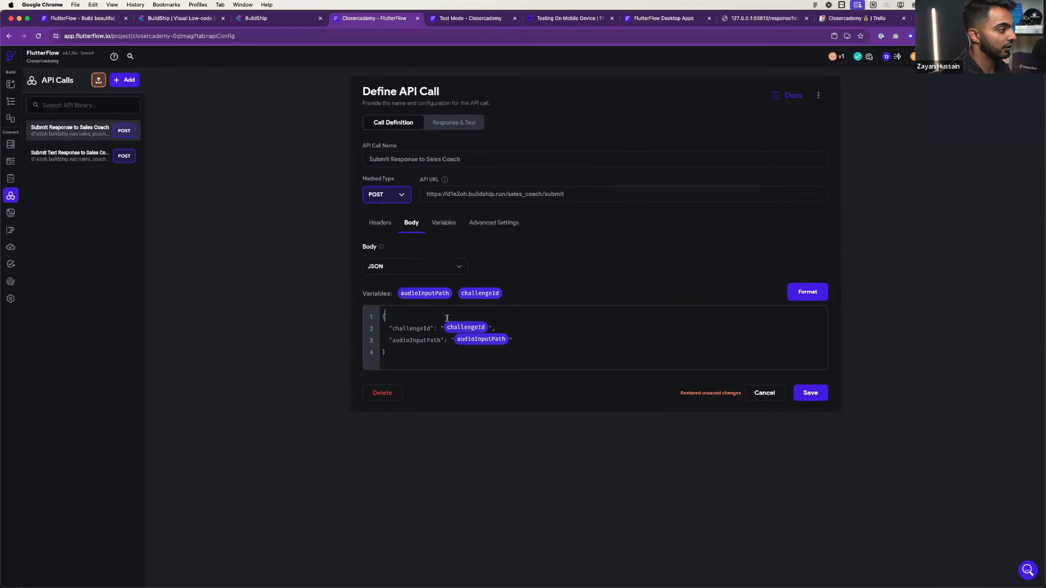
{"action": "left_click", "coordinate": [473, 309]}
{"action": "key", "text": "Return"}
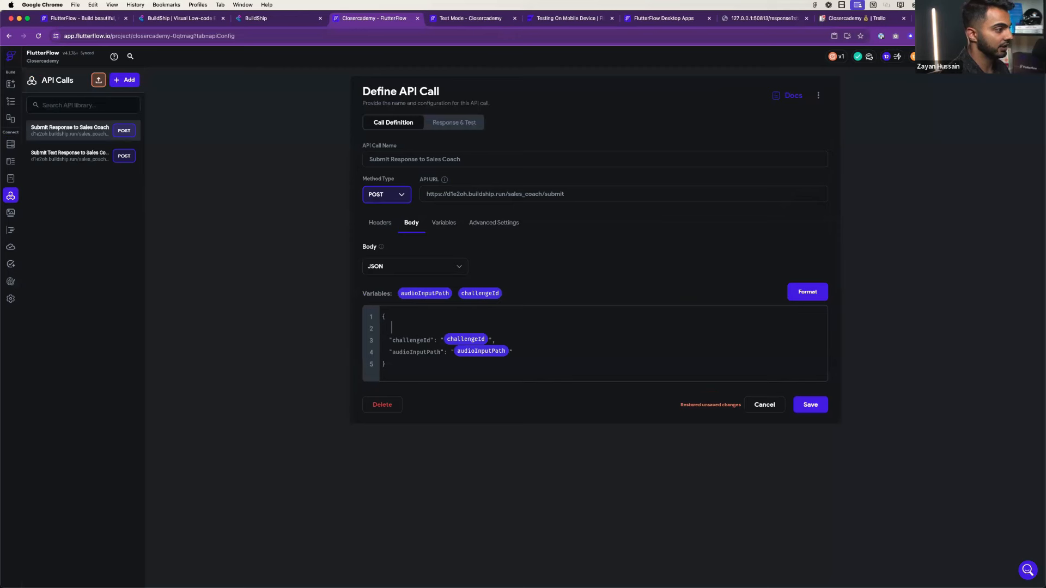
{"action": "type", "text": "\"use"}
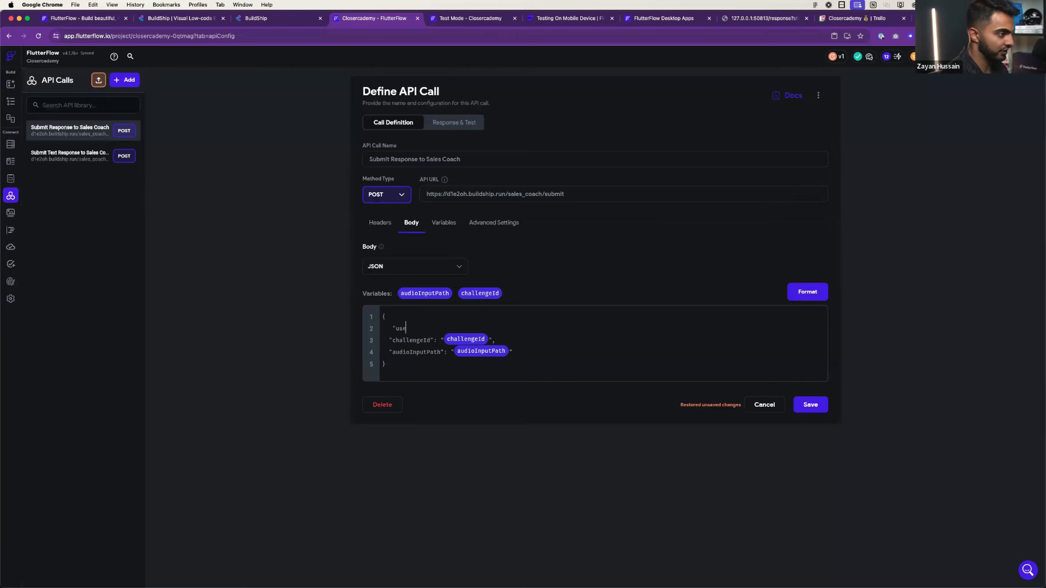
{"action": "type", "text": "r_id\": \"\","}
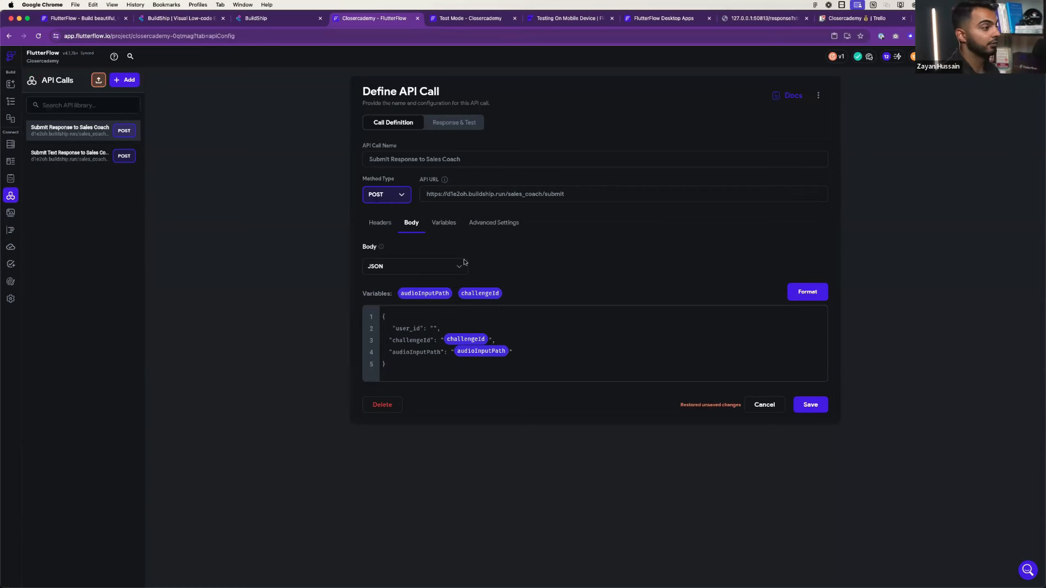
- Add a non-list String variable named userId to the Submit Response to Sales Coach API call and save it
{"action": "left_click", "coordinate": [444, 223]}
{"action": "left_click", "coordinate": [400, 327]}
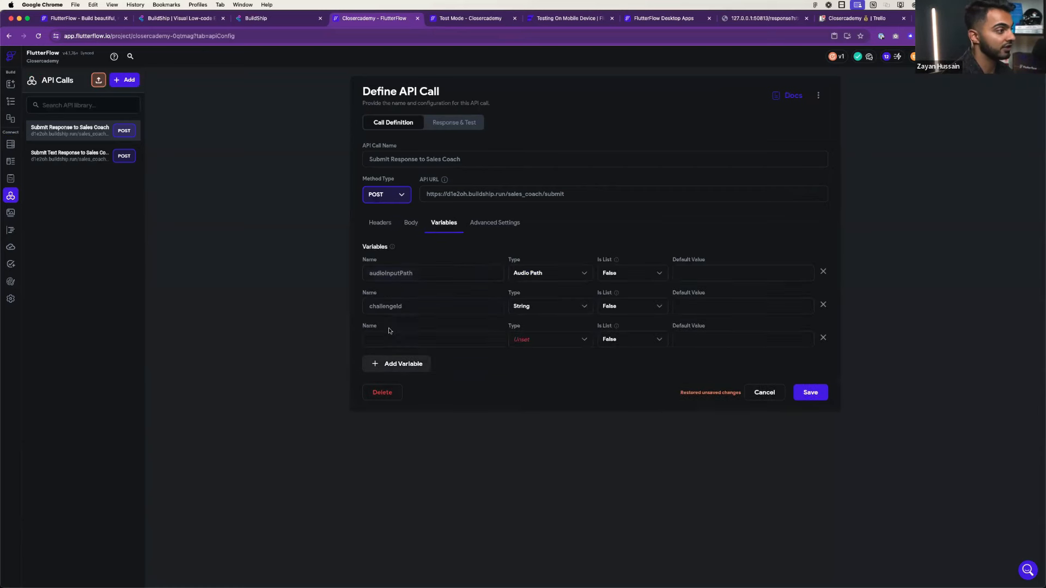
{"action": "left_click", "coordinate": [411, 334]}
{"action": "type", "text": "userId"}
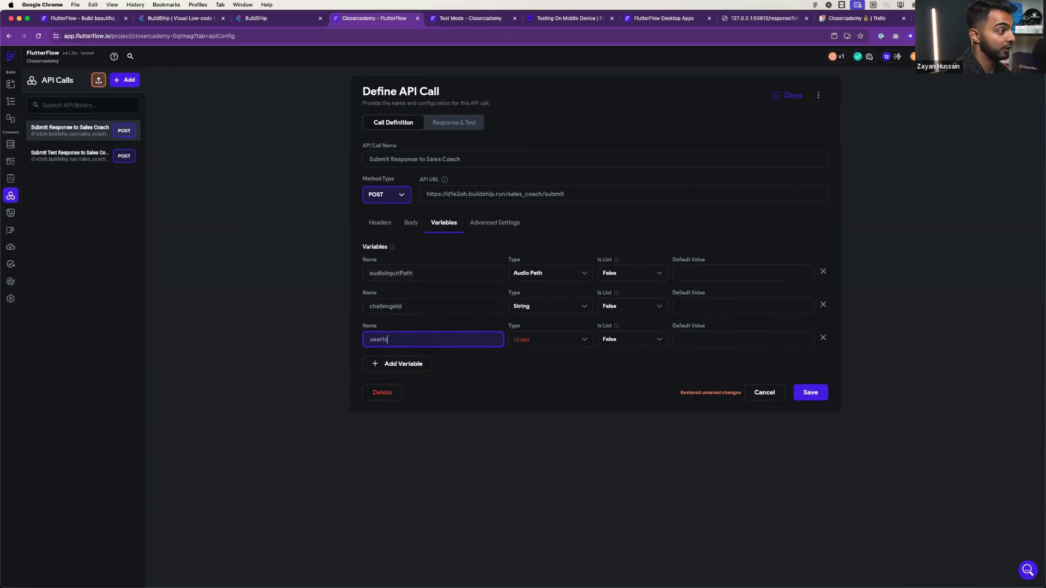
{"action": "left_click", "coordinate": [541, 338]}
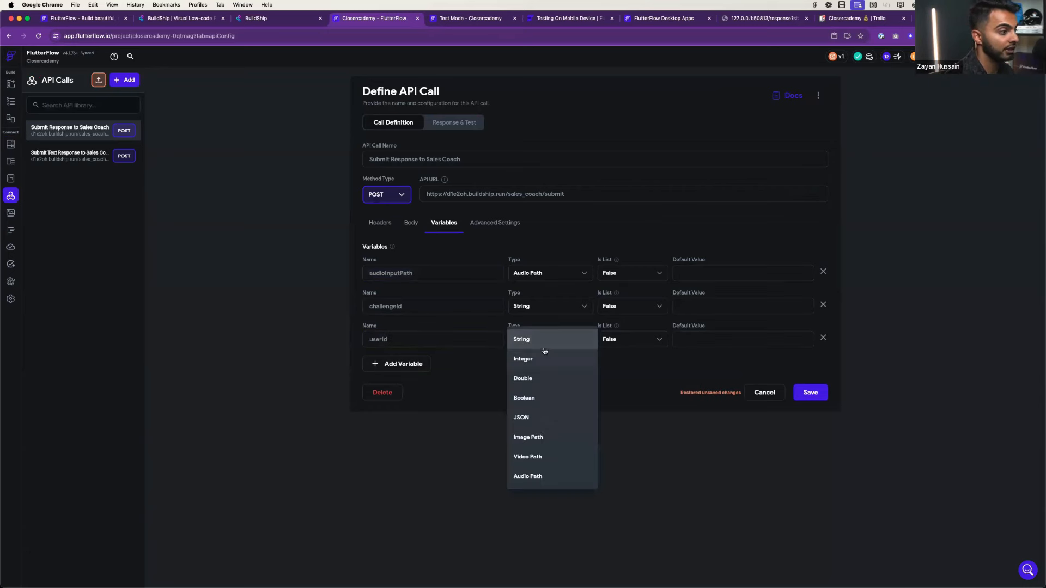
{"action": "left_click", "coordinate": [544, 347]}
{"action": "left_click", "coordinate": [636, 343]}
{"action": "left_click", "coordinate": [735, 371]}
{"action": "left_click", "coordinate": [797, 393]}
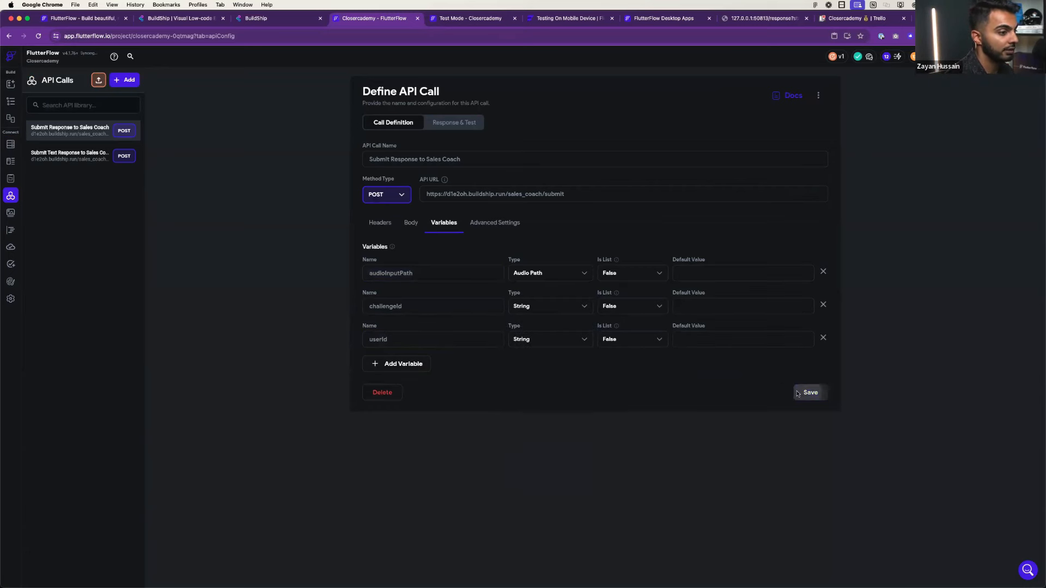
- Insert the userId variable as the quoted value of user_id in the JSON body, remove the extra quotes and save the API call
{"action": "left_click", "coordinate": [411, 223]}
{"action": "left_click_drag", "start_coordinate": [531, 294], "coordinate": [439, 327]}
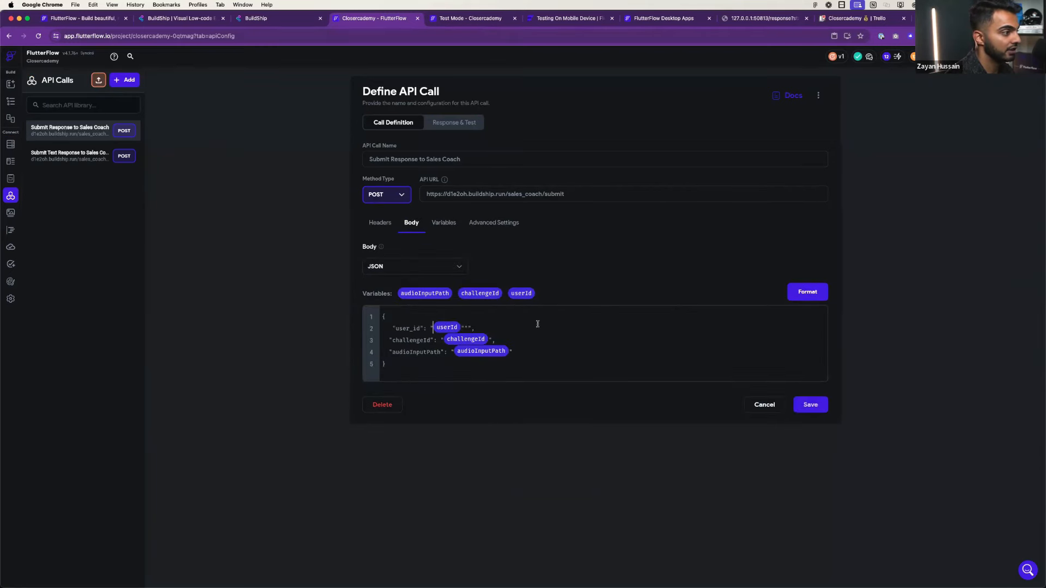
{"action": "left_click", "coordinate": [477, 326]}
{"action": "key", "text": "Left"}
{"action": "key", "text": "Left"}
{"action": "type", "text": "\\"}
{"action": "key", "text": "BackSpace"}
{"action": "key", "text": "BackSpace"}
{"action": "key", "text": "BackSpace"}
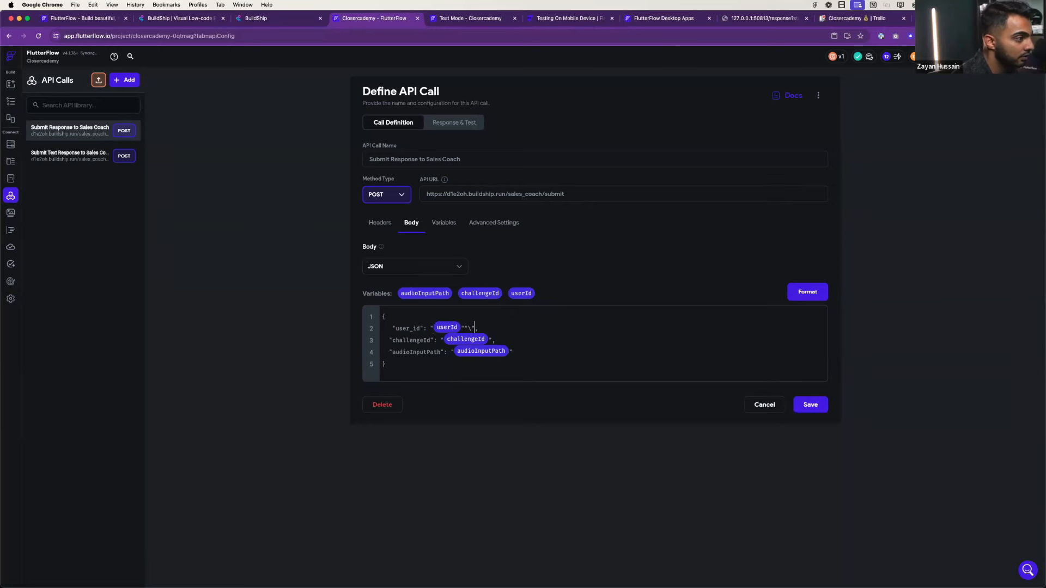
{"action": "left_click", "coordinate": [809, 405]}
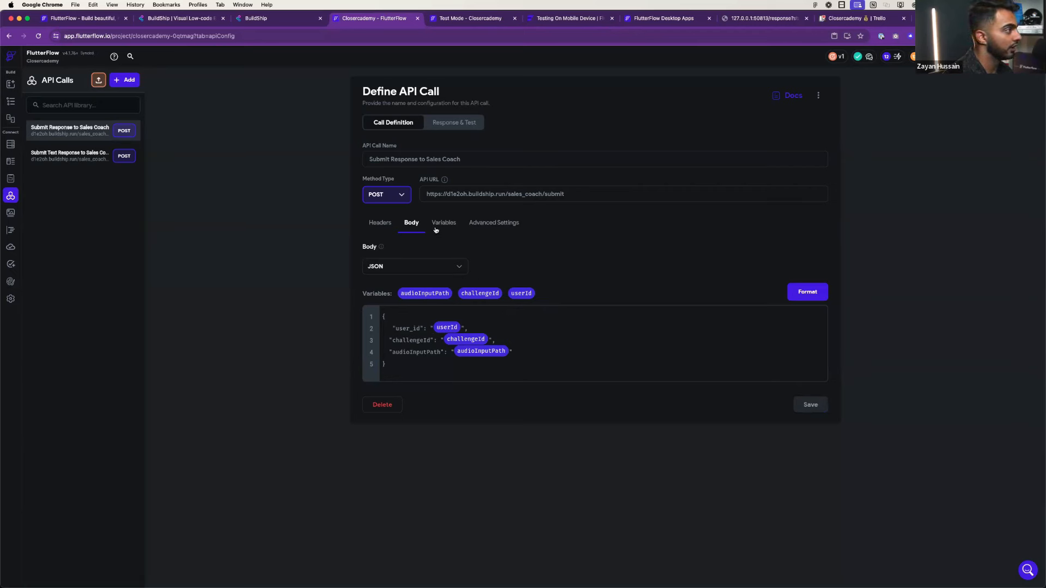
- Add userId as an additional variable on the Submit Response to Sales Coach backend call in the Stop and Submit Recording button's action flow
{"action": "left_click", "coordinate": [10, 84]}
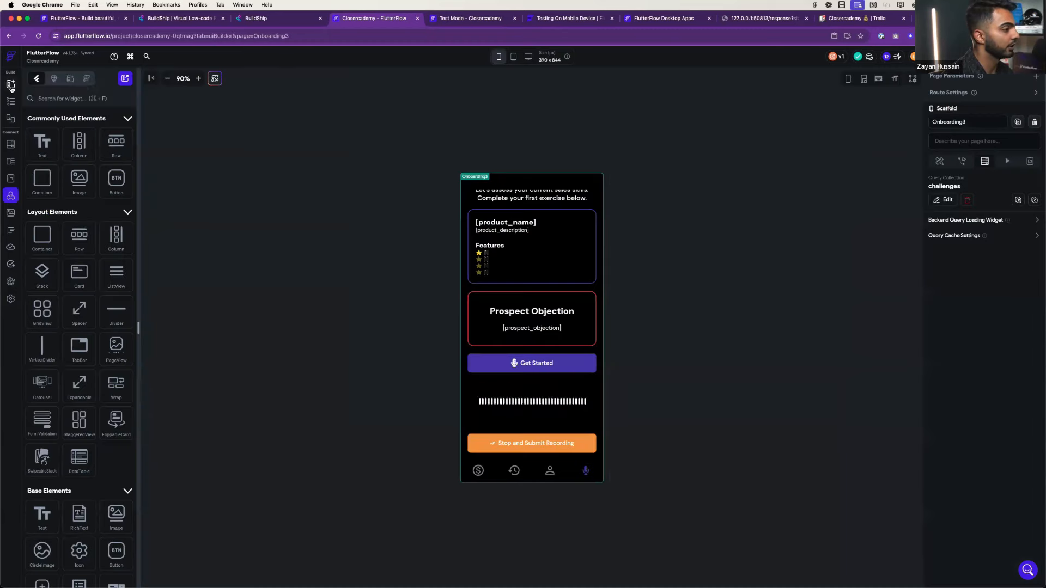
{"action": "left_click", "coordinate": [576, 440]}
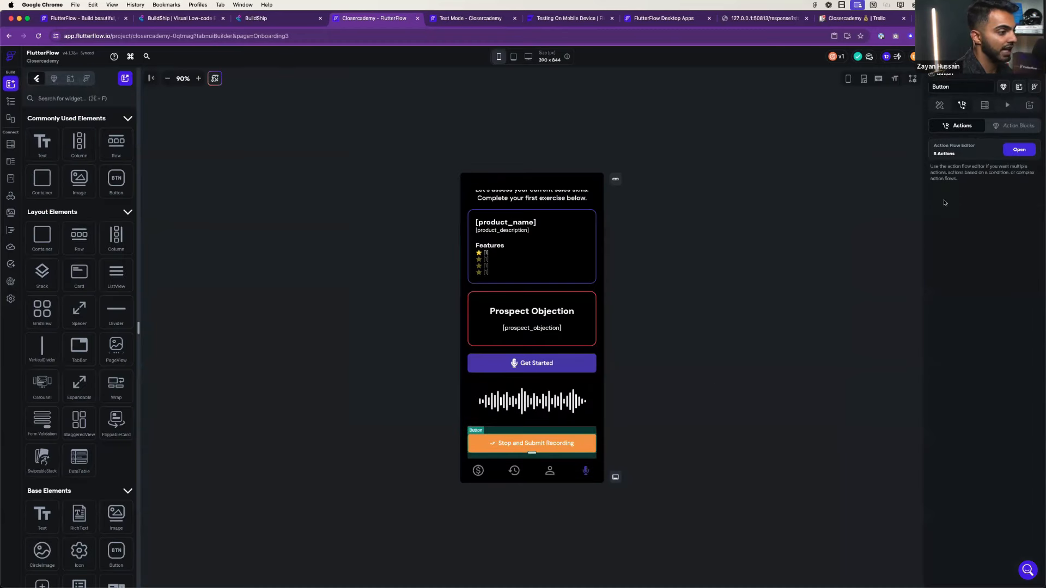
{"action": "left_click", "coordinate": [1015, 151]}
{"action": "scroll", "coordinate": [557, 412], "scroll_direction": "down", "scroll_amount": 3}
{"action": "scroll", "coordinate": [556, 412], "scroll_direction": "down", "scroll_amount": 3}
{"action": "left_click", "coordinate": [466, 310]}
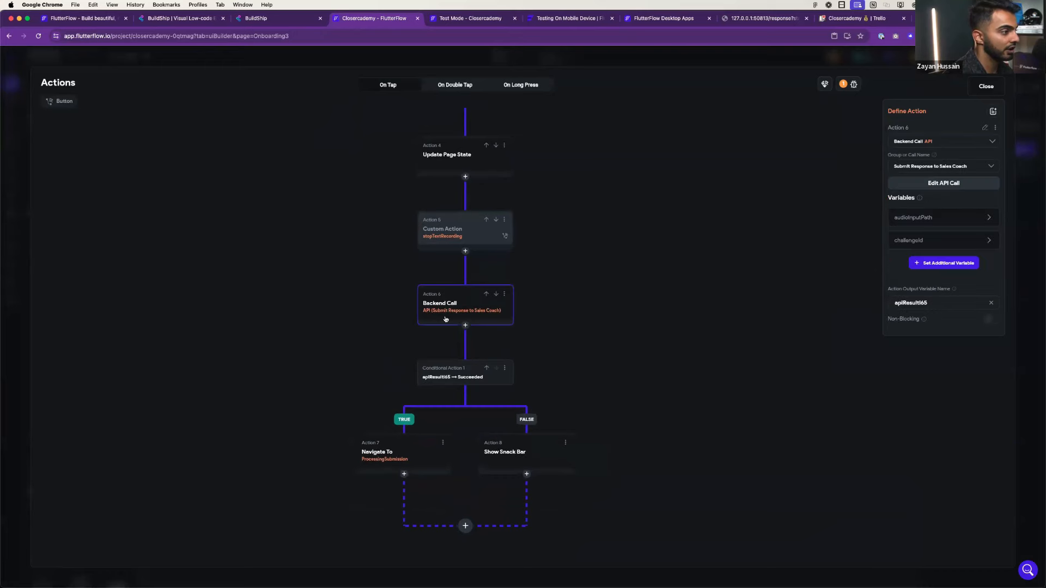
{"action": "left_click", "coordinate": [921, 272]}
{"action": "left_click", "coordinate": [926, 296]}
{"action": "left_click", "coordinate": [957, 302]}
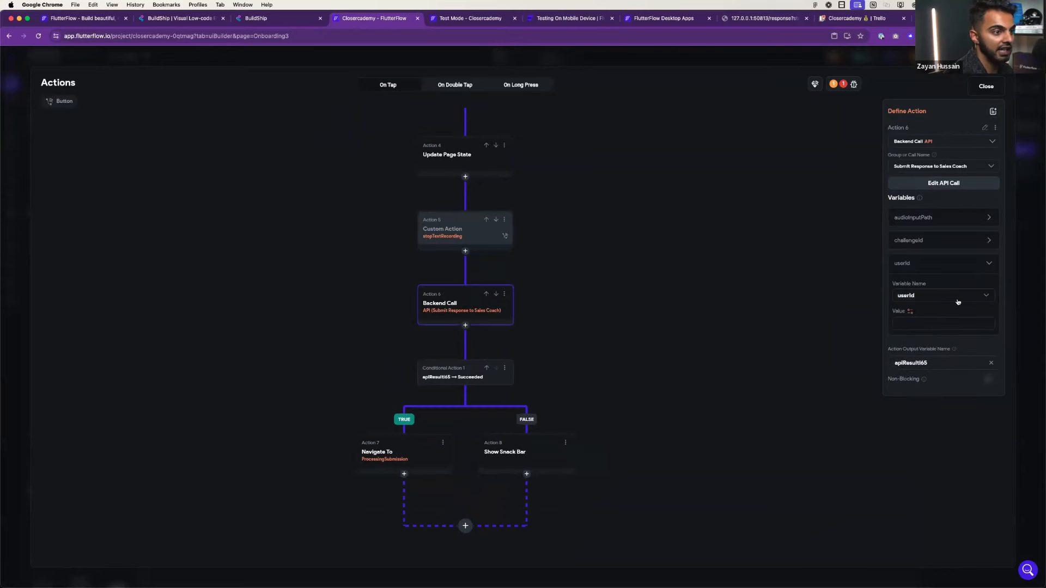
- Set the backend call's userId value to the Authenticated User's User ID
{"action": "left_click", "coordinate": [910, 320]}
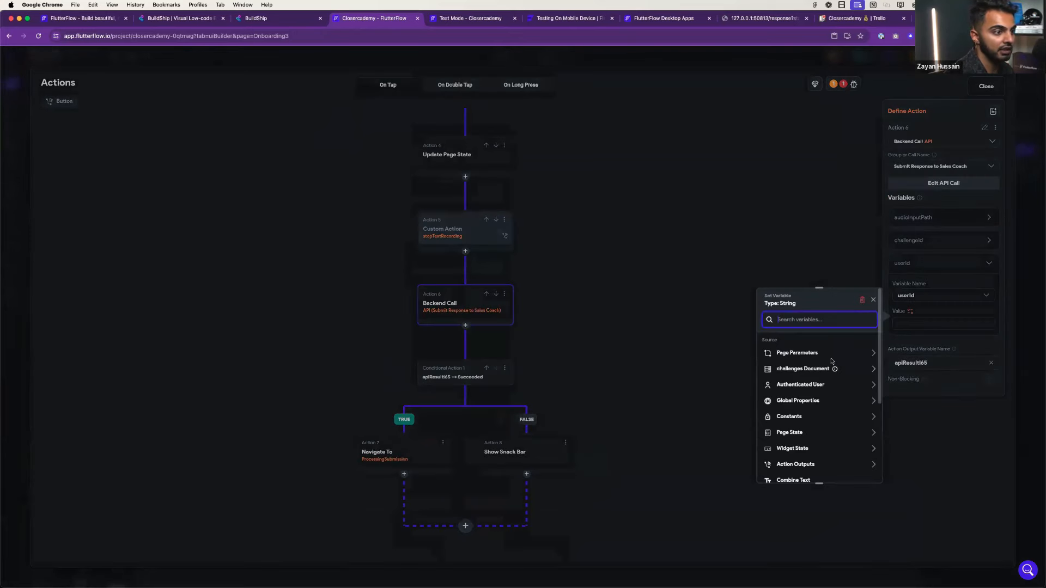
{"action": "left_click", "coordinate": [805, 386]}
{"action": "scroll", "coordinate": [800, 403], "scroll_direction": "down", "scroll_amount": 2}
{"action": "left_click", "coordinate": [787, 348]}
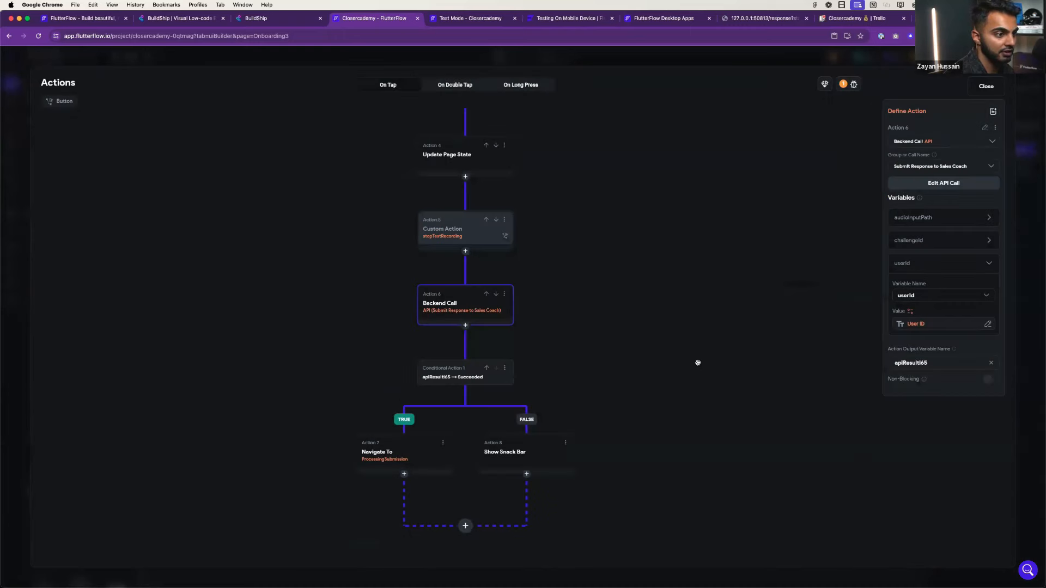
{"action": "left_click", "coordinate": [698, 361]}
- Change the backend call's userId value to the Document ID of the Authenticated User's User Reference and close the action flow
{"action": "left_click", "coordinate": [473, 315]}
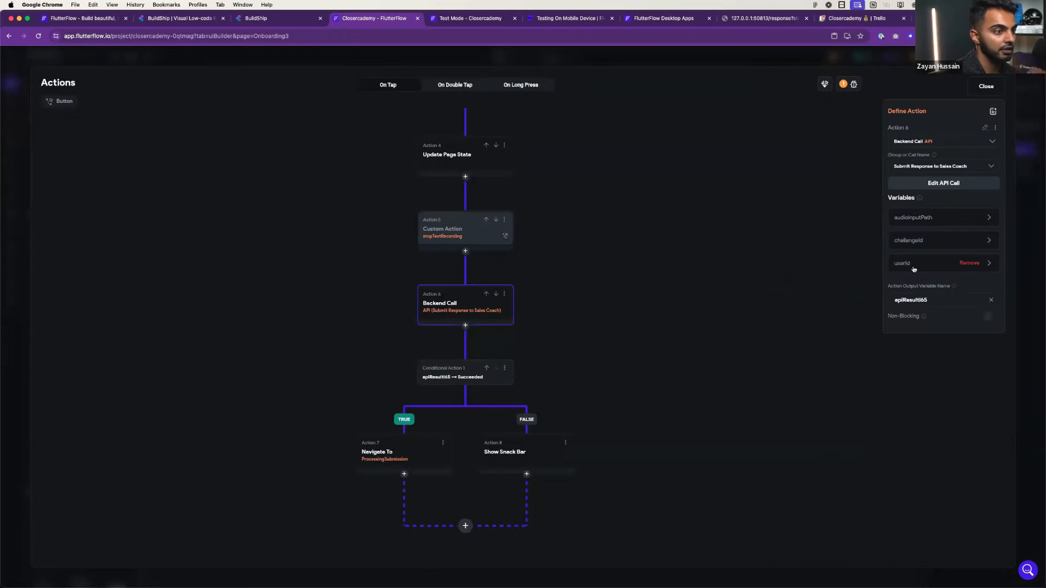
{"action": "left_click", "coordinate": [937, 263]}
{"action": "left_click", "coordinate": [921, 325]}
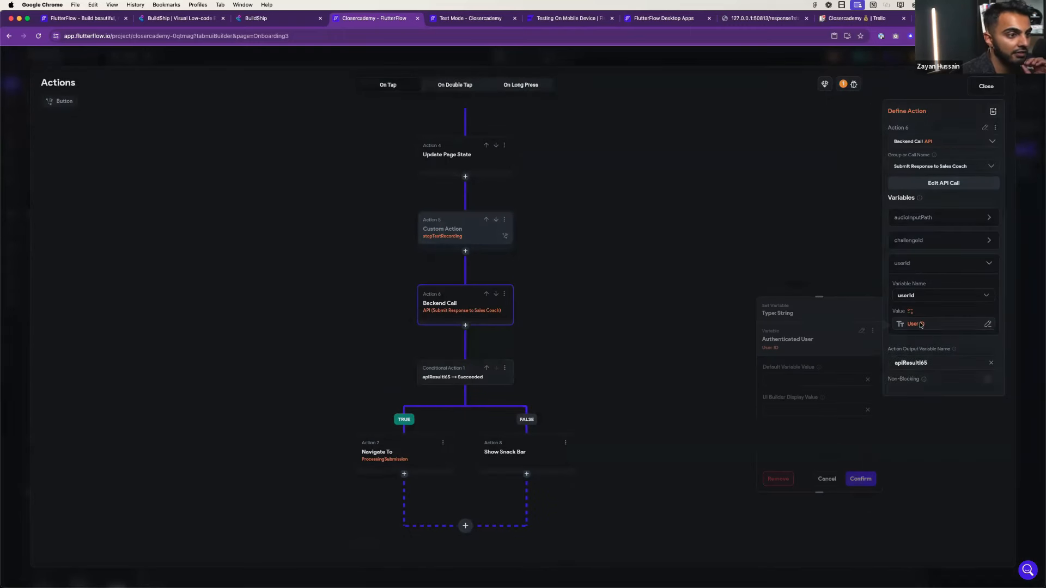
{"action": "left_click", "coordinate": [860, 330]}
{"action": "left_click", "coordinate": [801, 392]}
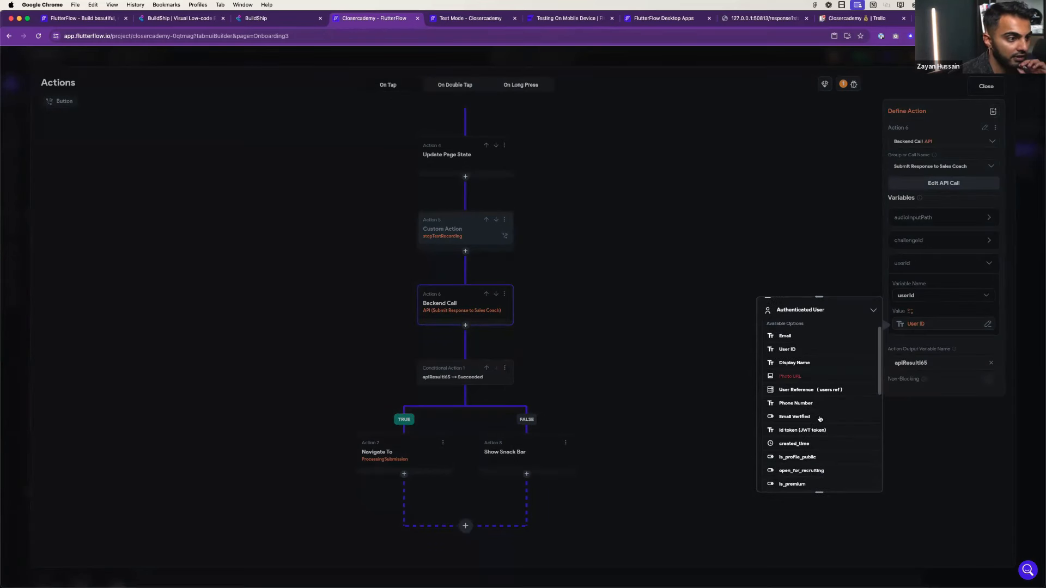
{"action": "scroll", "coordinate": [820, 418], "scroll_direction": "down", "scroll_amount": 2}
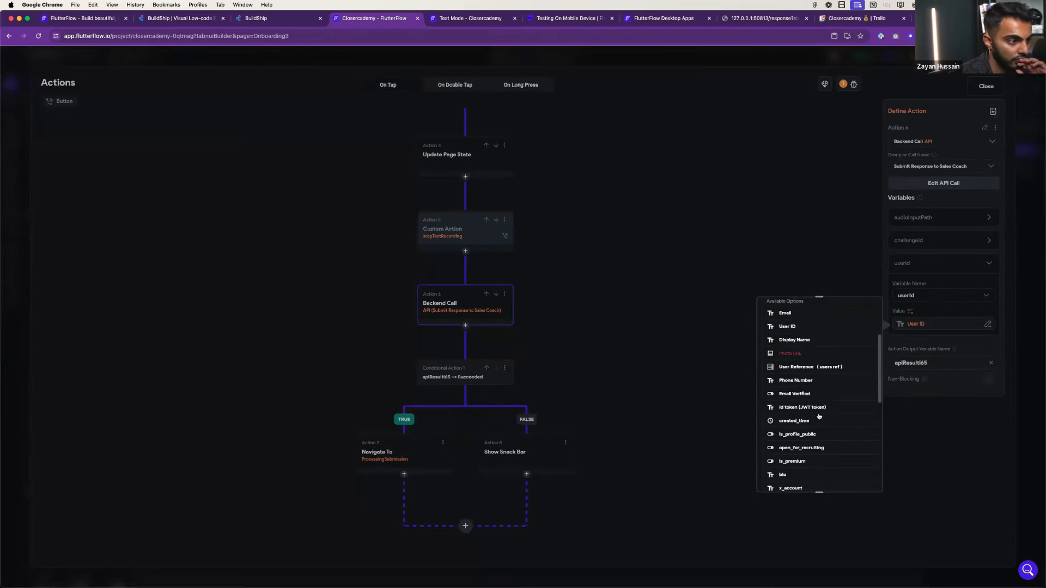
{"action": "scroll", "coordinate": [819, 417], "scroll_direction": "up", "scroll_amount": 2}
{"action": "left_click", "coordinate": [819, 348]}
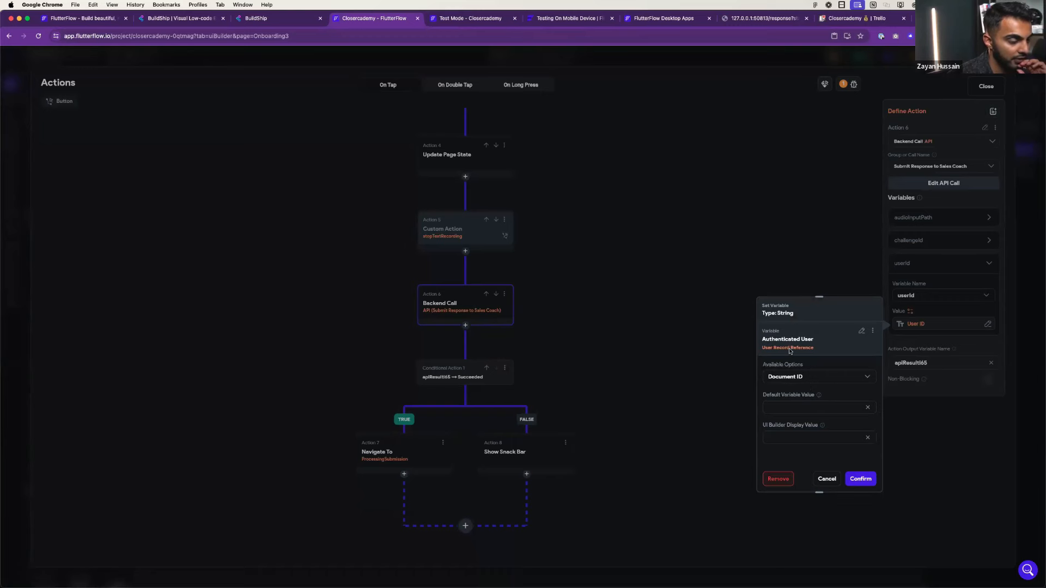
{"action": "left_click", "coordinate": [861, 479]}
{"action": "left_click", "coordinate": [733, 360]}
{"action": "key", "text": "Escape"}
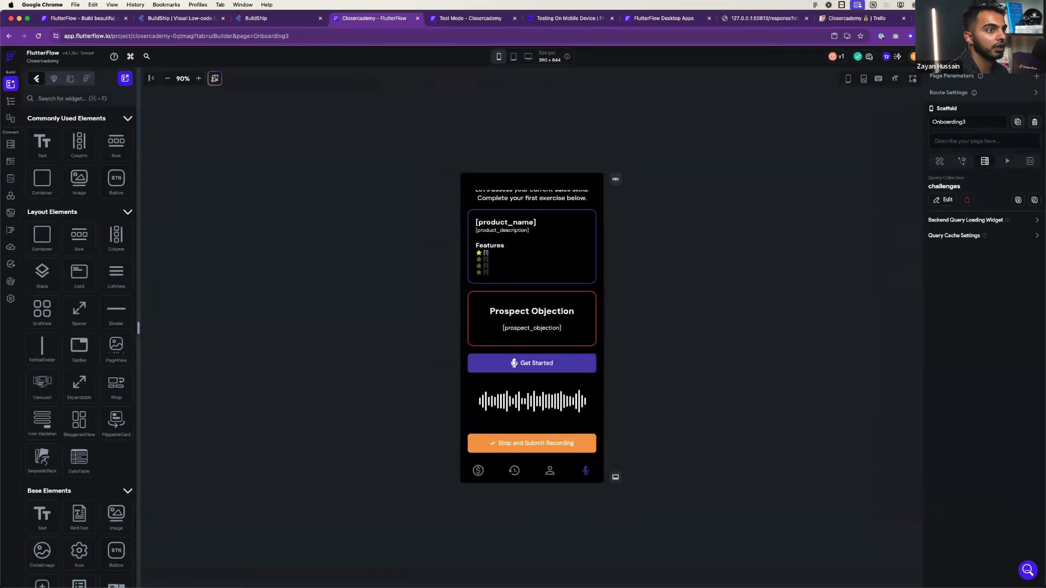
- Open the ProcessingSubmission navigation error from the project issues and delete the page-load Navigate To action that has no target page
{"action": "left_click", "coordinate": [921, 57]}
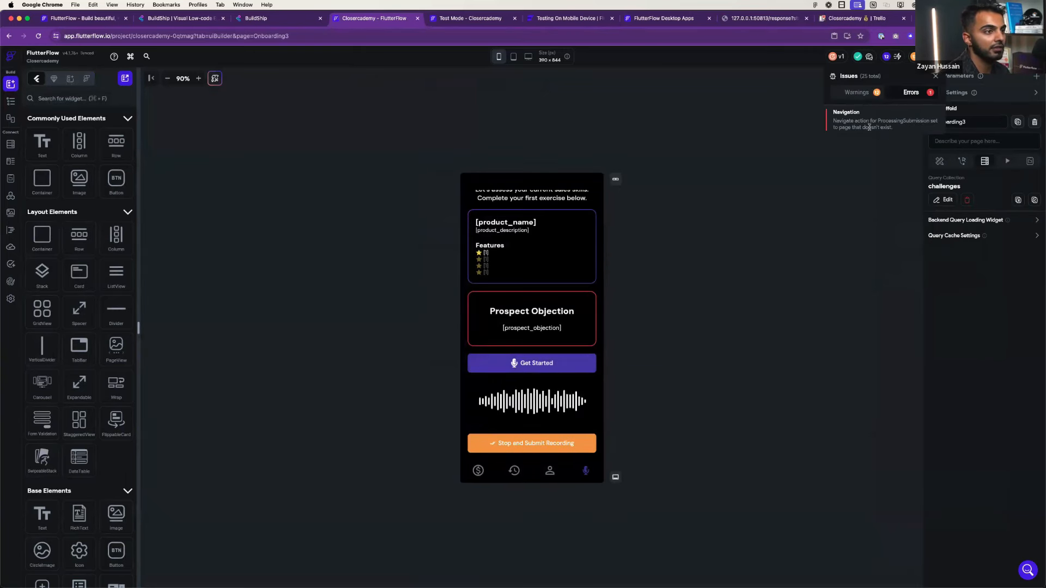
{"action": "left_click", "coordinate": [870, 124]}
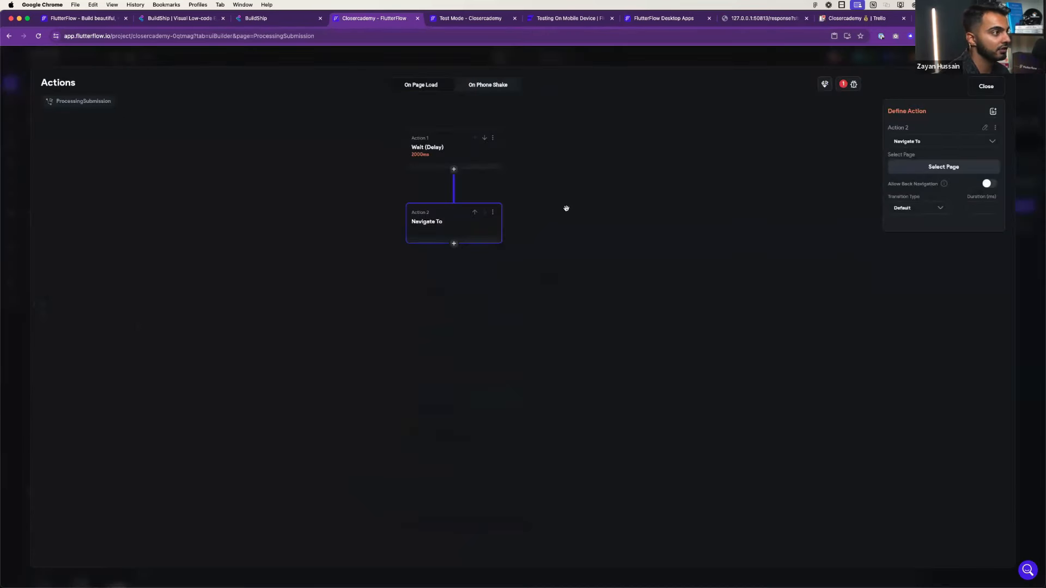
{"action": "left_click", "coordinate": [492, 212]}
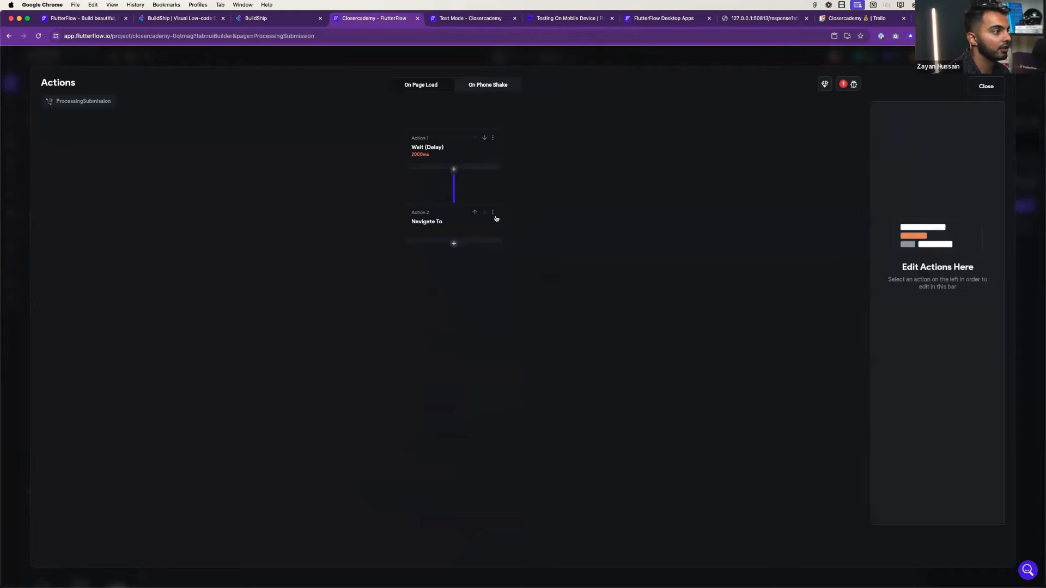
{"action": "left_click", "coordinate": [460, 276]}
{"action": "key", "text": "Escape"}
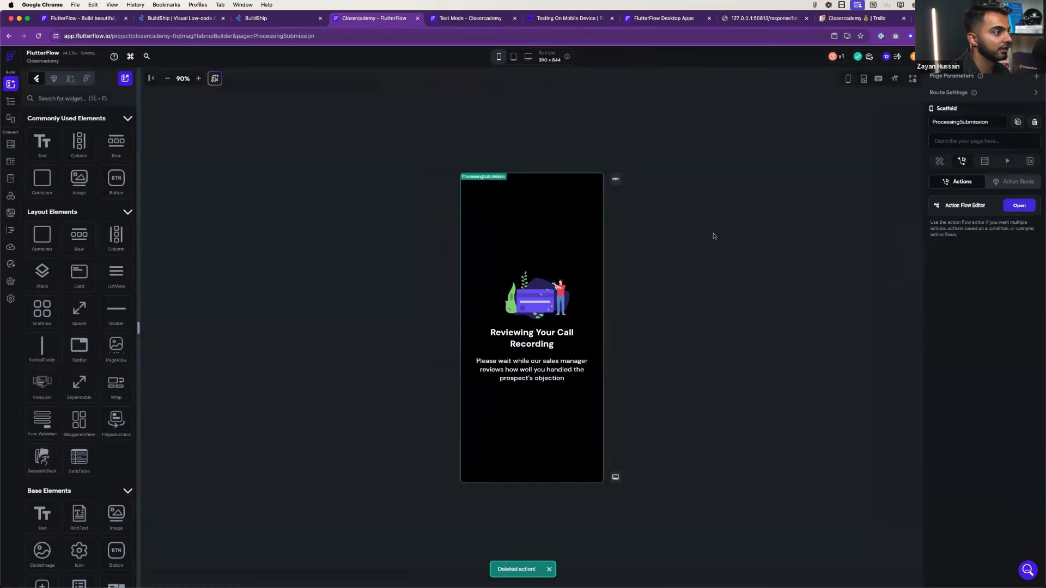
- Switch to BuildShip and try to open the Submit Response workflow's Rest API Call trigger for editing
{"action": "left_click", "coordinate": [267, 19]}
{"action": "scroll", "coordinate": [816, 164], "scroll_direction": "up", "scroll_amount": 5}
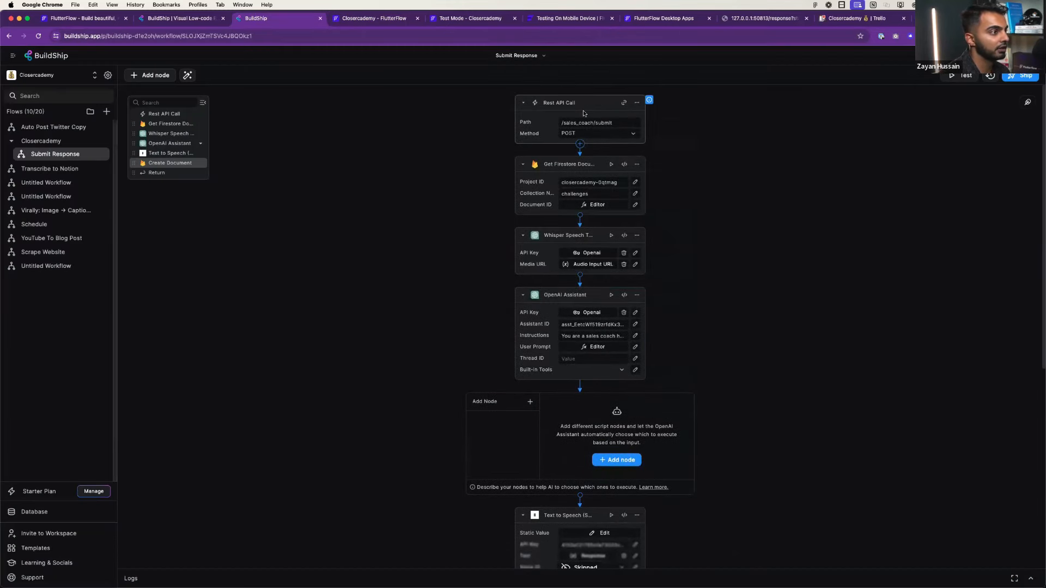
{"action": "left_click", "coordinate": [637, 102]}
{"action": "left_click", "coordinate": [657, 116]}
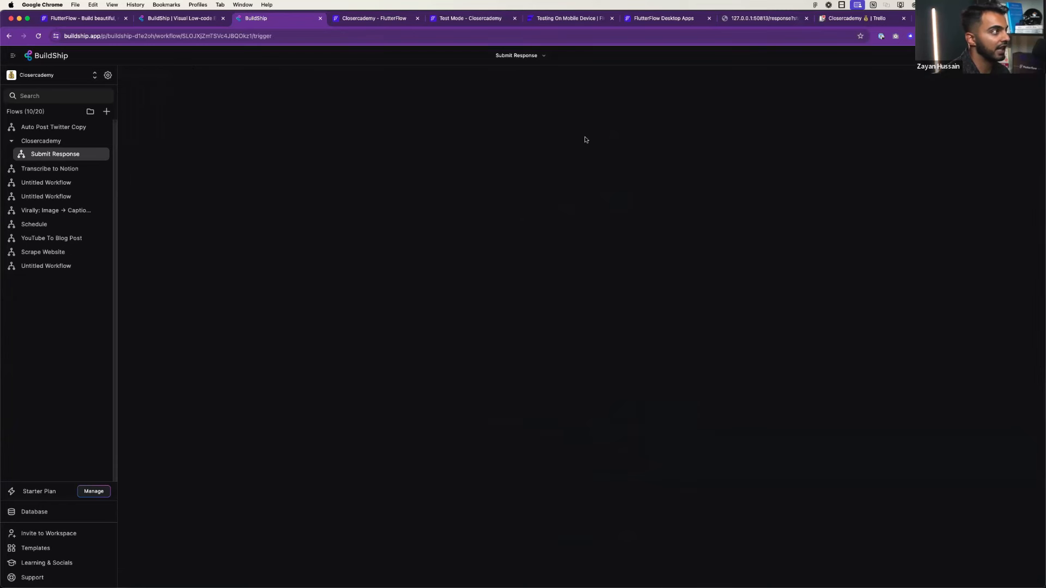
{"action": "left_click", "coordinate": [55, 158]}
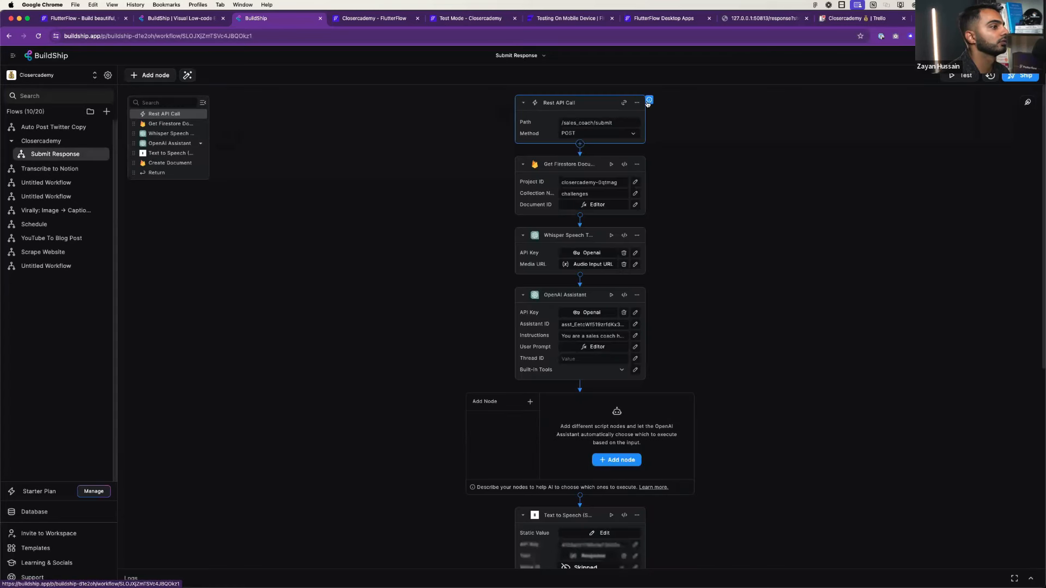
- Retry opening the Rest API Call trigger for editing, reopening the Submit Response workflow between attempts
{"action": "left_click", "coordinate": [636, 104]}
{"action": "left_click", "coordinate": [648, 117]}
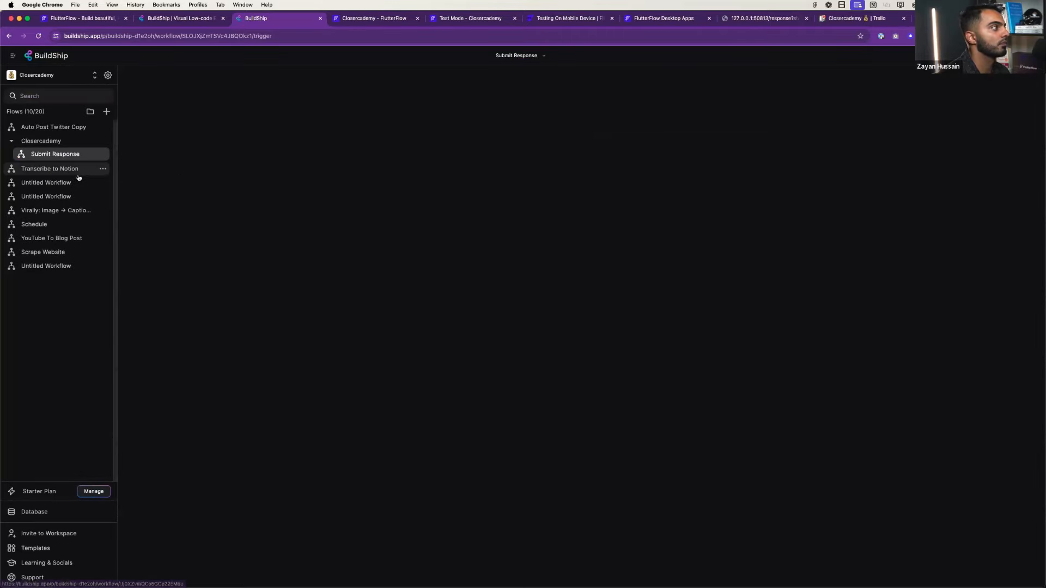
{"action": "left_click", "coordinate": [66, 156]}
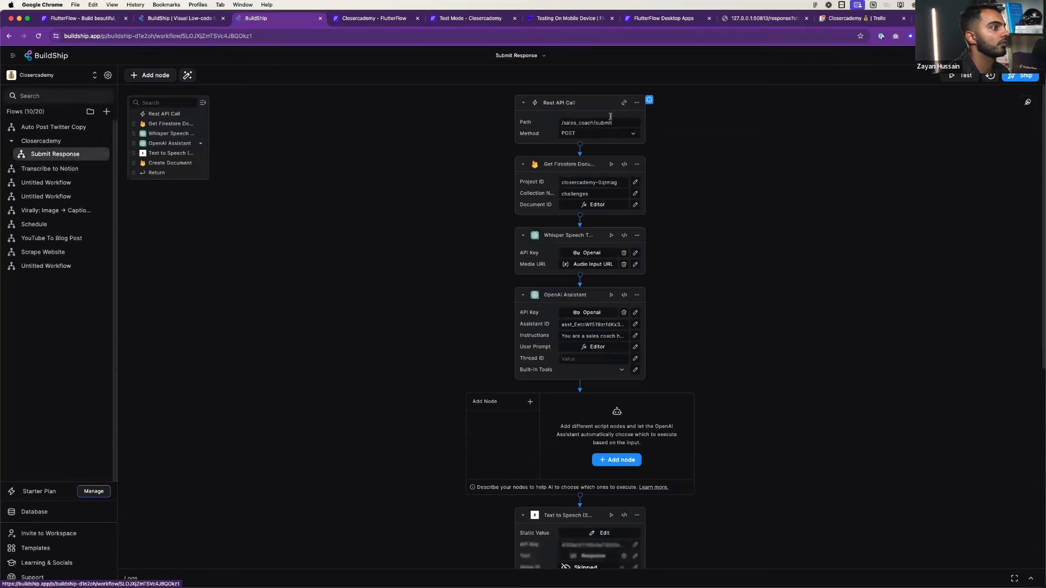
{"action": "left_click", "coordinate": [638, 101]}
{"action": "left_click", "coordinate": [647, 116]}
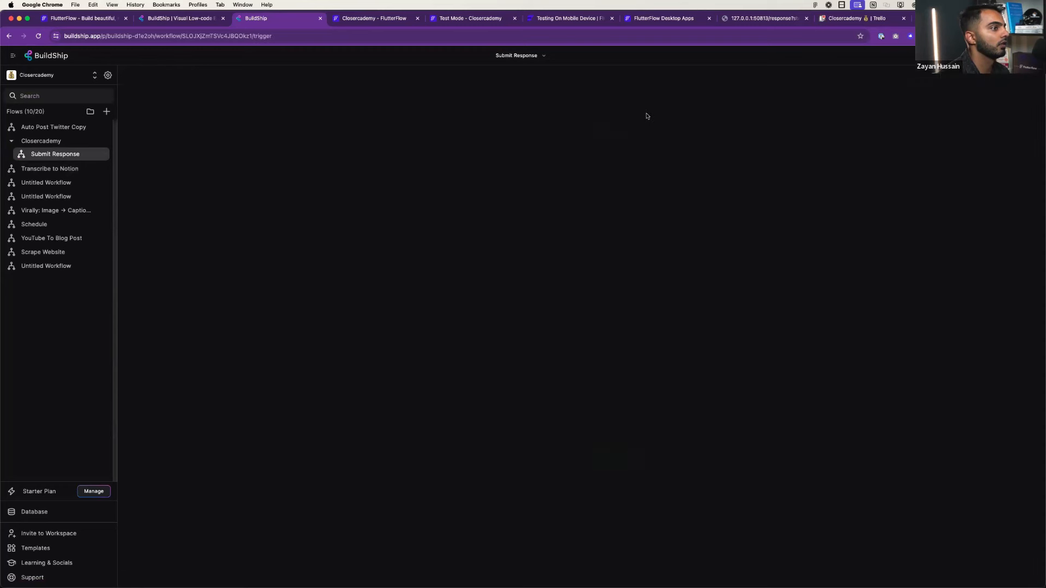
{"action": "double_click", "coordinate": [588, 260]}
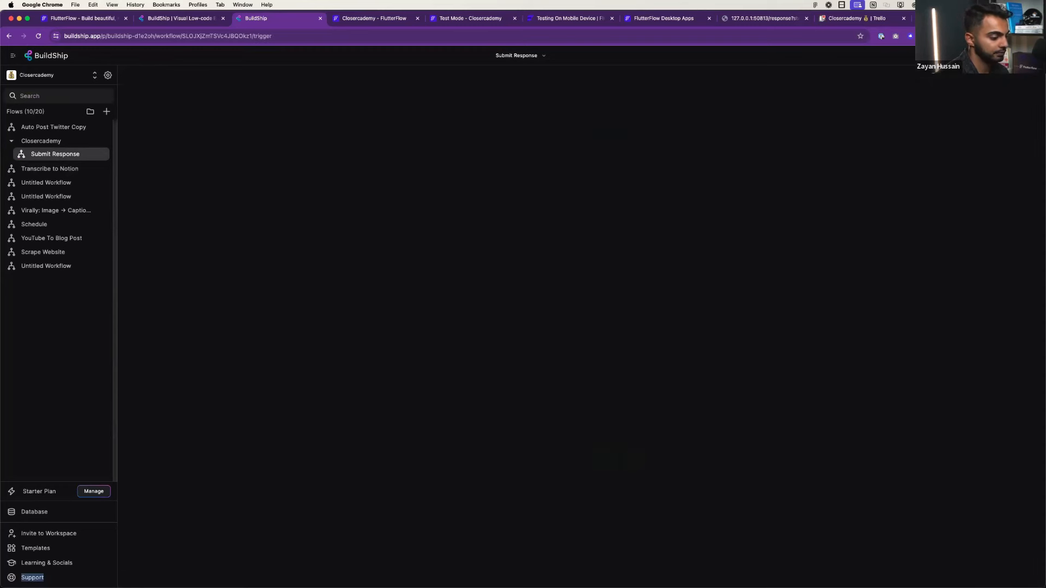
{"action": "left_click", "coordinate": [50, 143]}
{"action": "left_click", "coordinate": [49, 142]}
{"action": "left_click", "coordinate": [45, 154]}
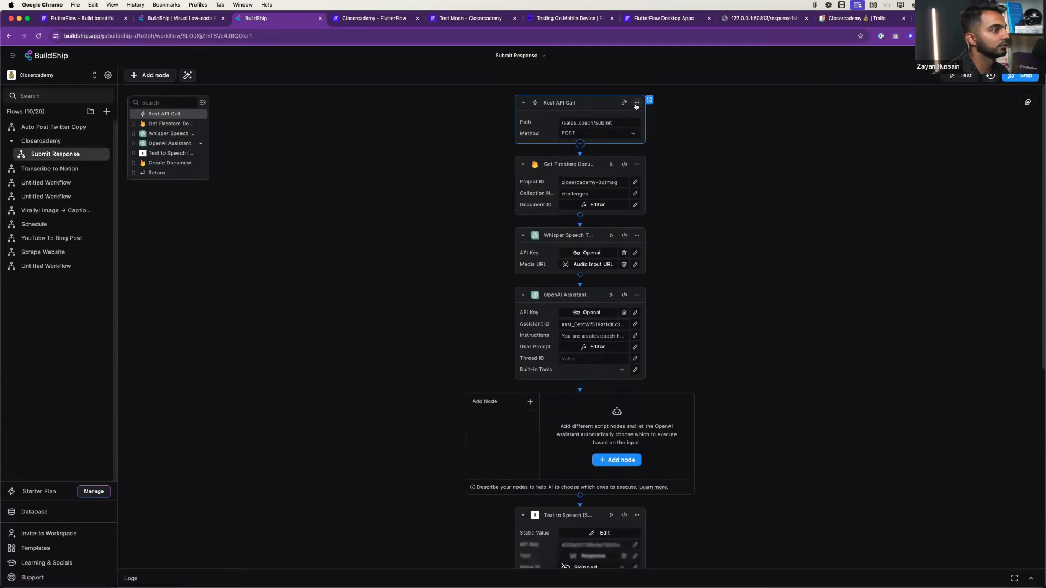
{"action": "left_click", "coordinate": [636, 104]}
{"action": "left_click", "coordinate": [651, 121]}
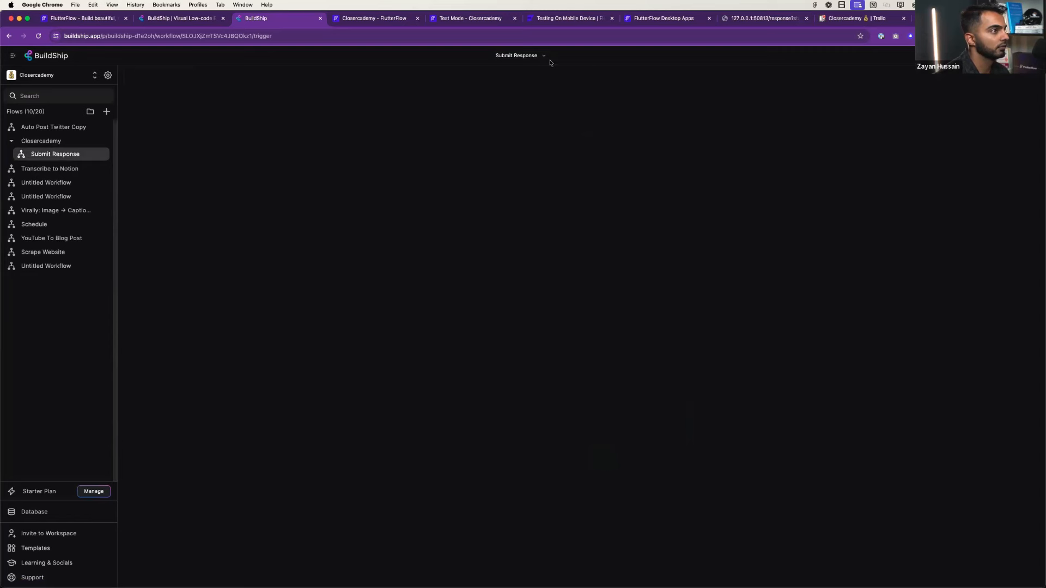
- Reload the page, switching to the Auto Post Twitter Copy workflow, and reopen the Submit Response workflow
{"action": "key", "text": "super+r"}
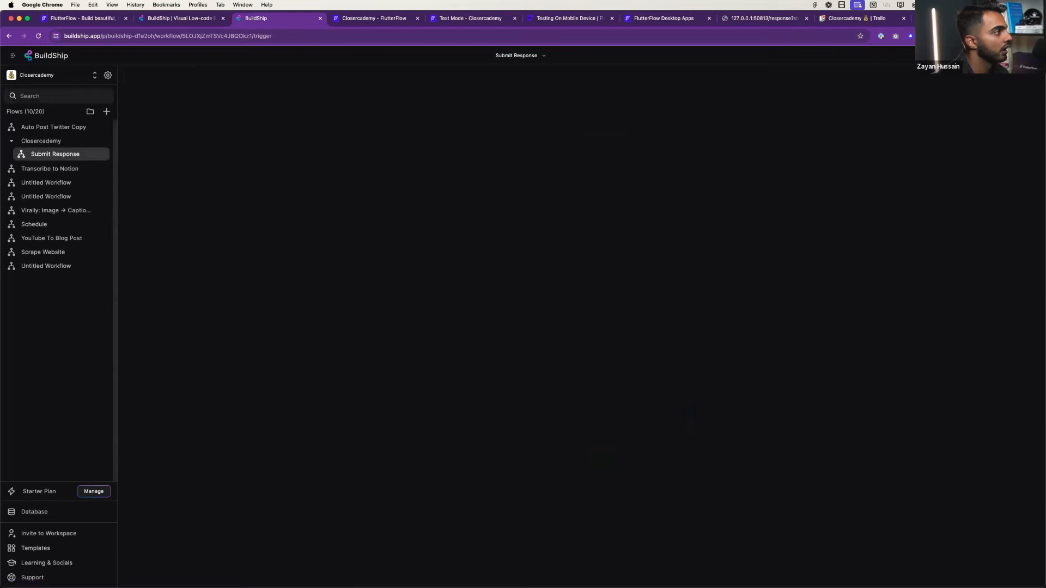
{"action": "left_click", "coordinate": [38, 128]}
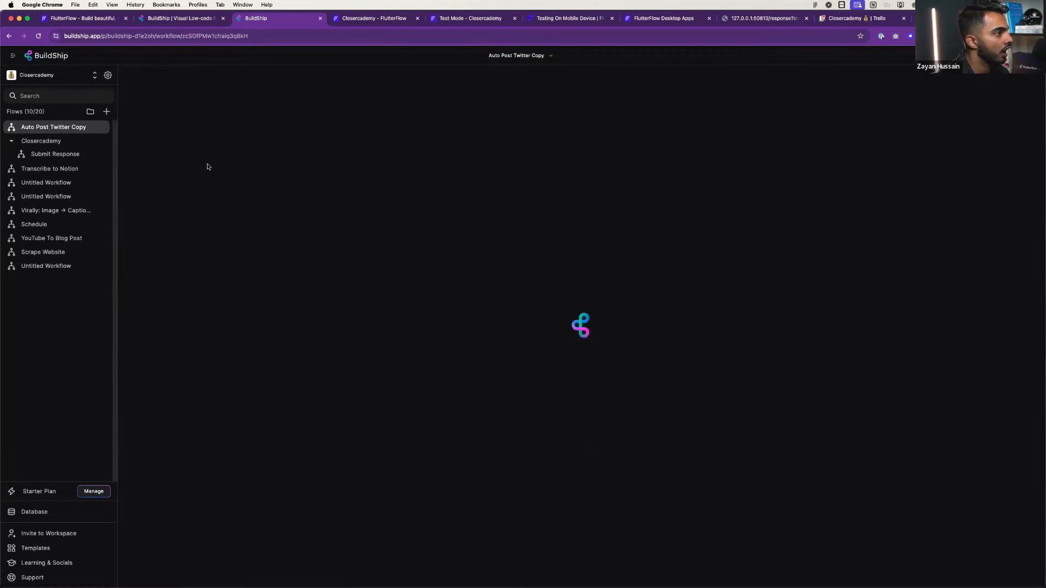
{"action": "key", "text": "super+r"}
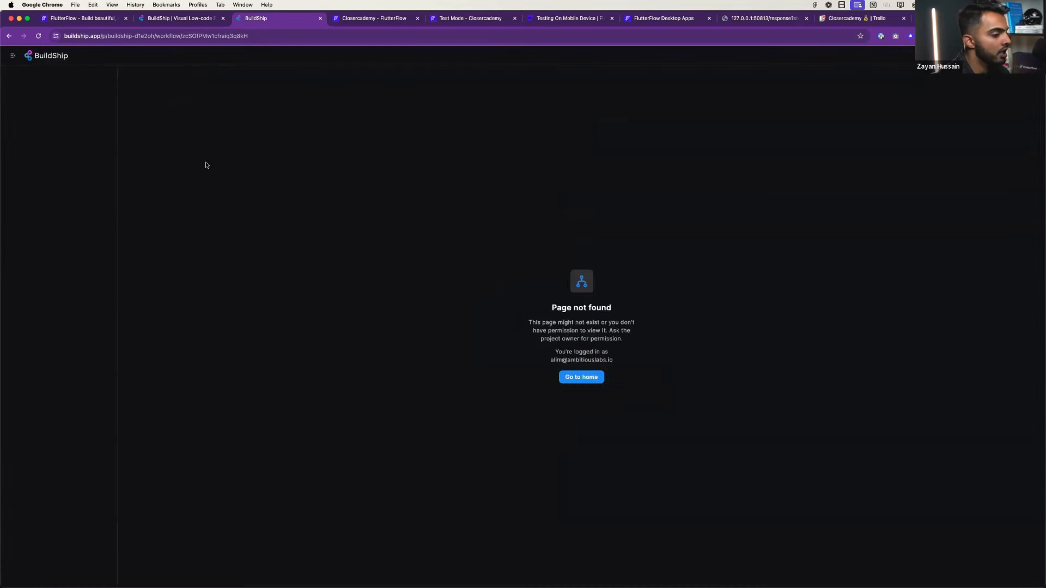
{"action": "left_click", "coordinate": [72, 158]}
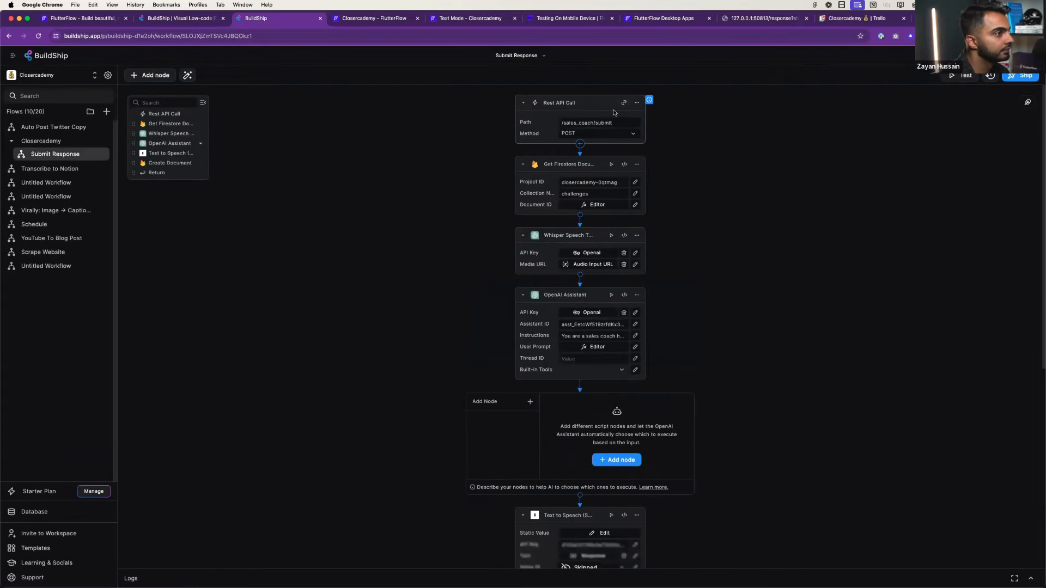
- Try to open the Rest API Call trigger for editing in Submit Response and in an Untitled Workflow, and return to Submit Response
{"action": "left_click", "coordinate": [636, 103]}
{"action": "left_click", "coordinate": [641, 116]}
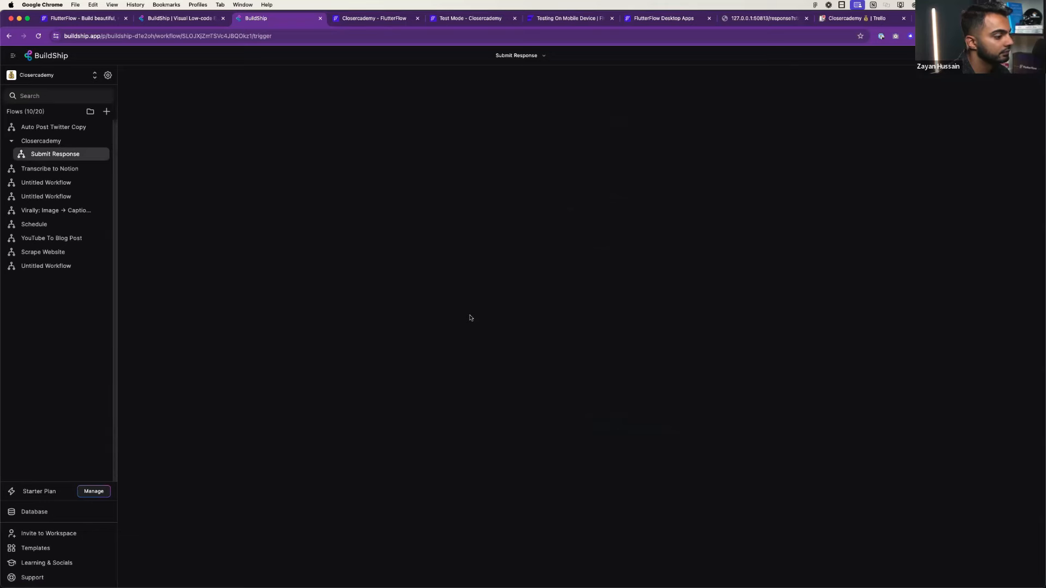
{"action": "key", "text": "super+minus"}
{"action": "key", "text": "super+equal"}
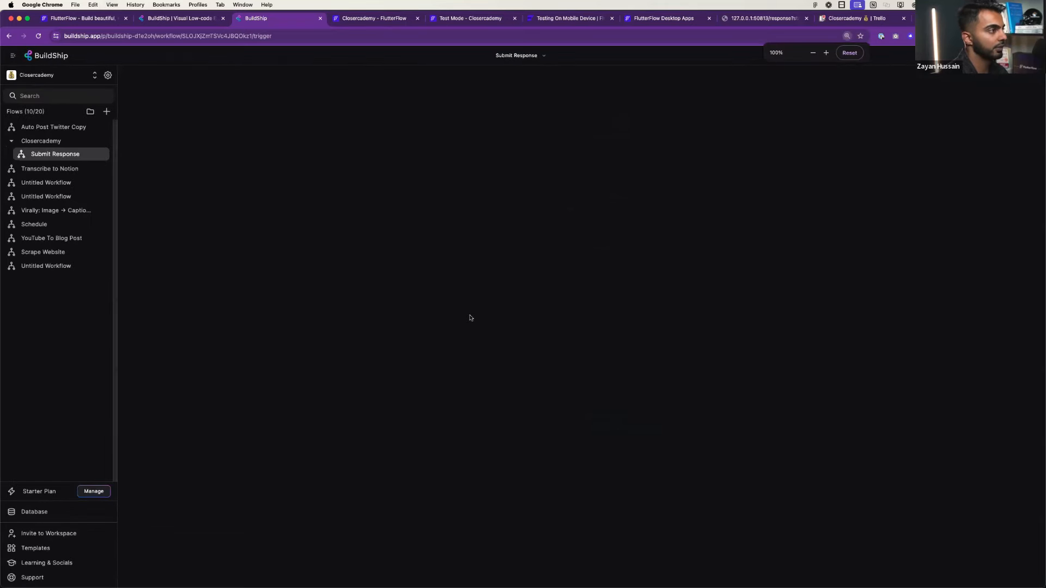
{"action": "left_click", "coordinate": [102, 183]}
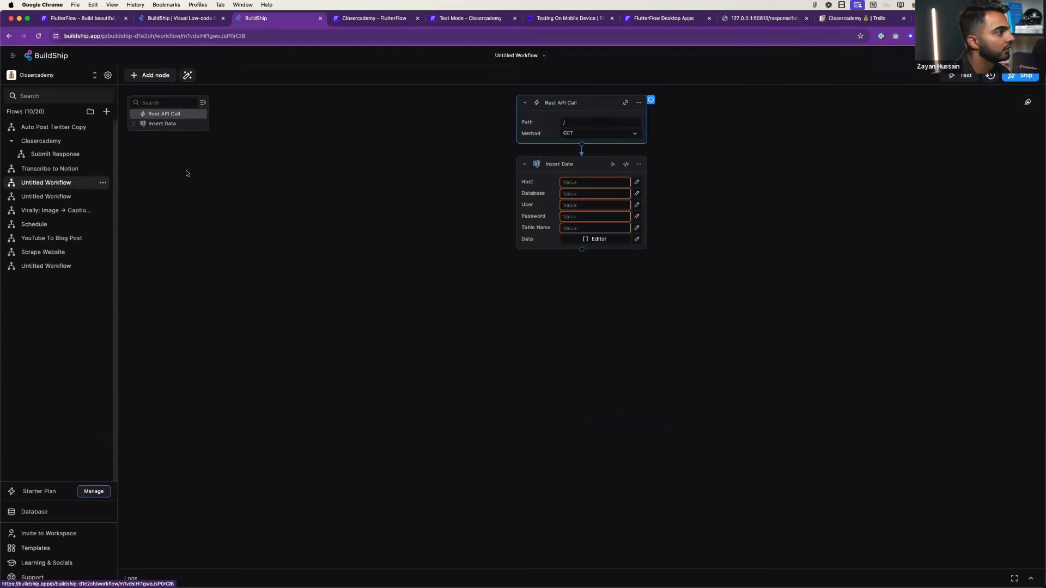
{"action": "left_click", "coordinate": [638, 103]}
{"action": "left_click", "coordinate": [641, 115]}
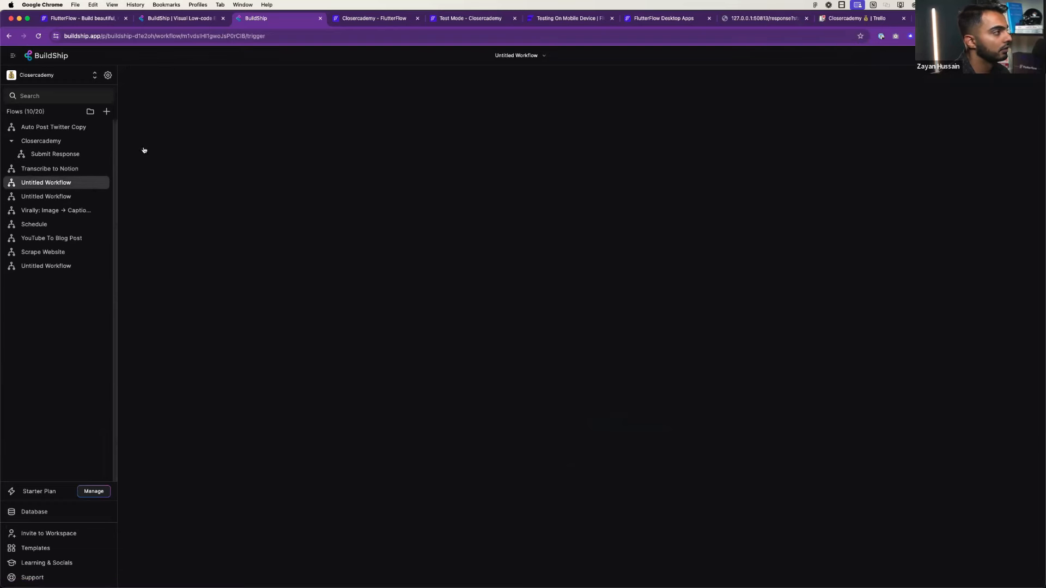
{"action": "left_click", "coordinate": [58, 154]}
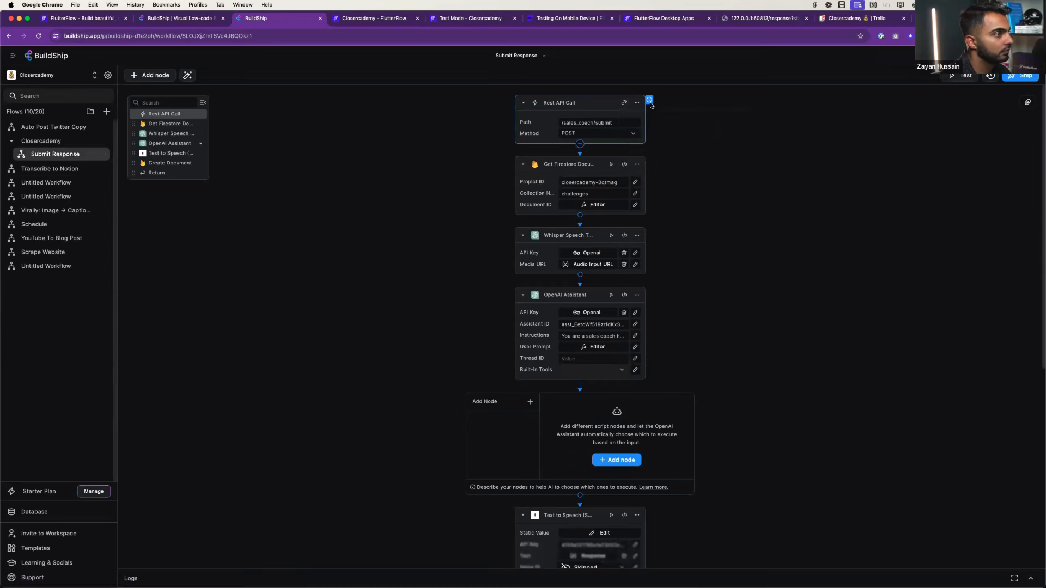
- Ship the Submit Response workflow and try again to open its Rest API Call trigger for editing
{"action": "left_click", "coordinate": [1020, 76]}
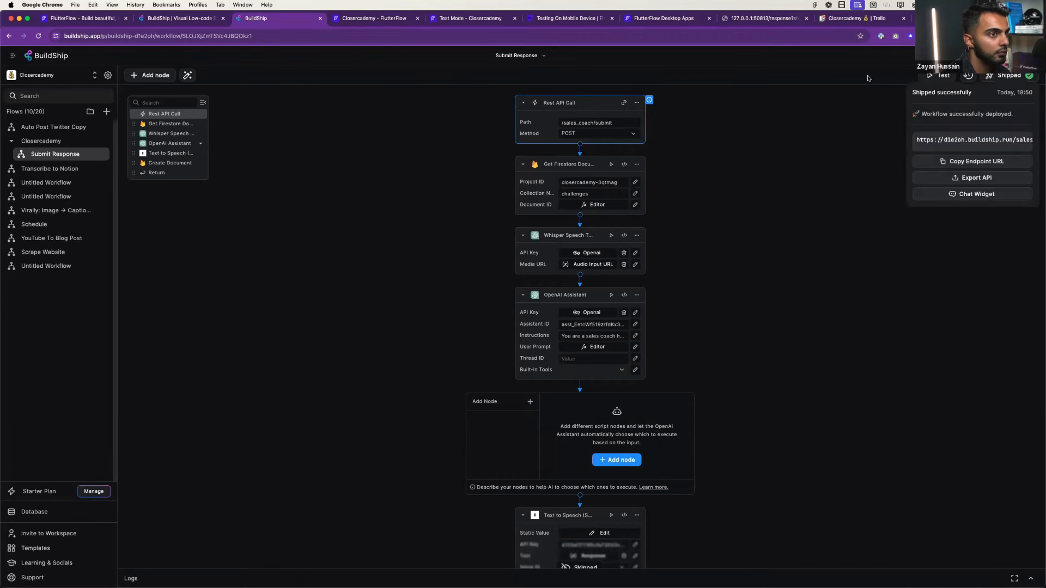
{"action": "left_click", "coordinate": [636, 103]}
{"action": "left_click", "coordinate": [637, 112]}
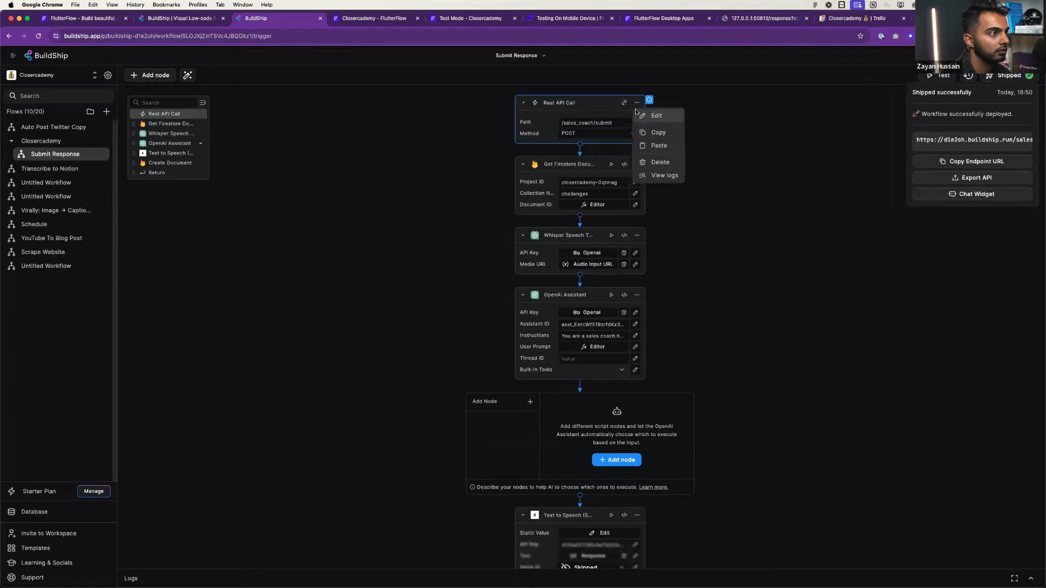
{"action": "left_click", "coordinate": [50, 168]}
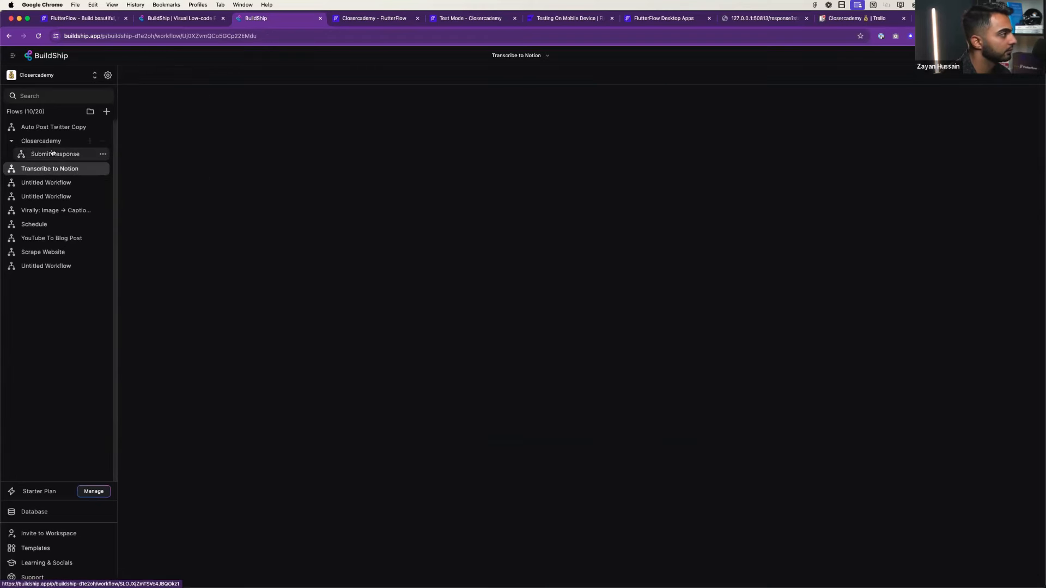
{"action": "left_click", "coordinate": [70, 154]}
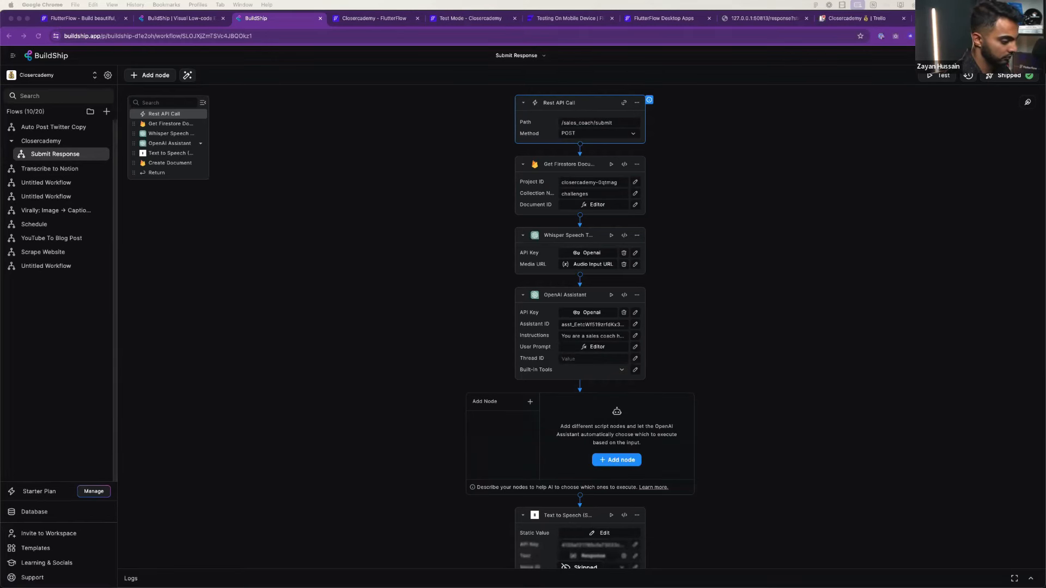
{"action": "left_click", "coordinate": [637, 102]}
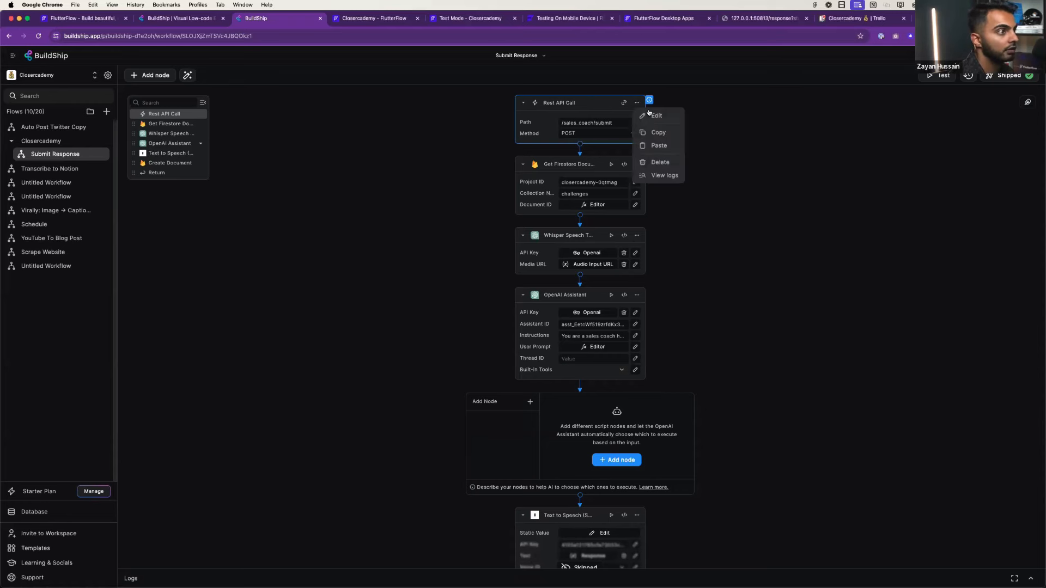
{"action": "left_click", "coordinate": [654, 116]}
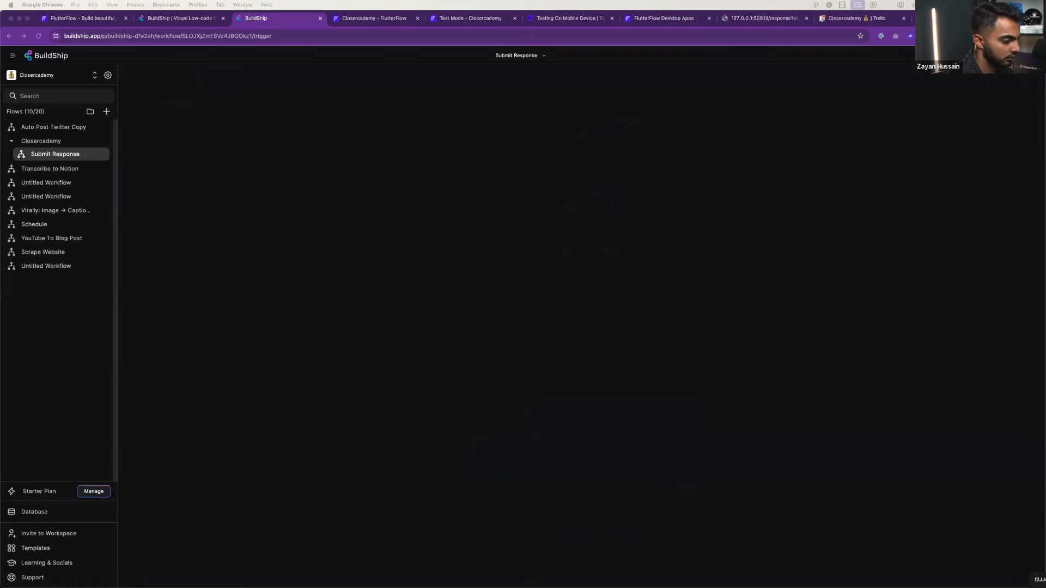
{"action": "left_click", "coordinate": [56, 154]}
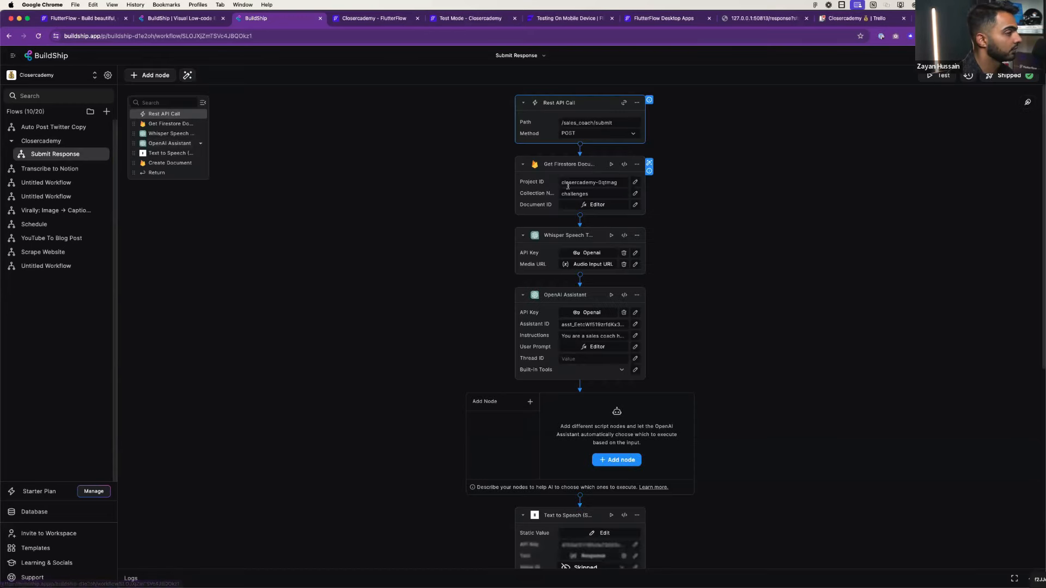
- Add a "userId" field with an empty string value at the start of the workflow test's JSON body and close the test settings
{"action": "left_click", "coordinate": [723, 194]}
{"action": "scroll", "coordinate": [710, 258], "scroll_direction": "down", "scroll_amount": 4}
{"action": "scroll", "coordinate": [701, 251], "scroll_direction": "up", "scroll_amount": 3}
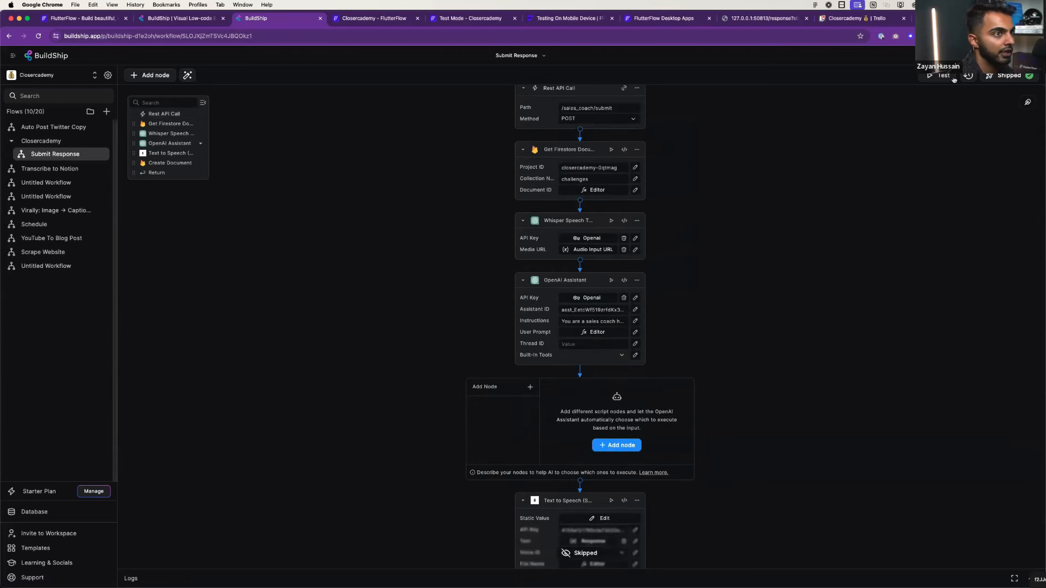
{"action": "left_click", "coordinate": [951, 78]}
{"action": "left_click", "coordinate": [888, 134]}
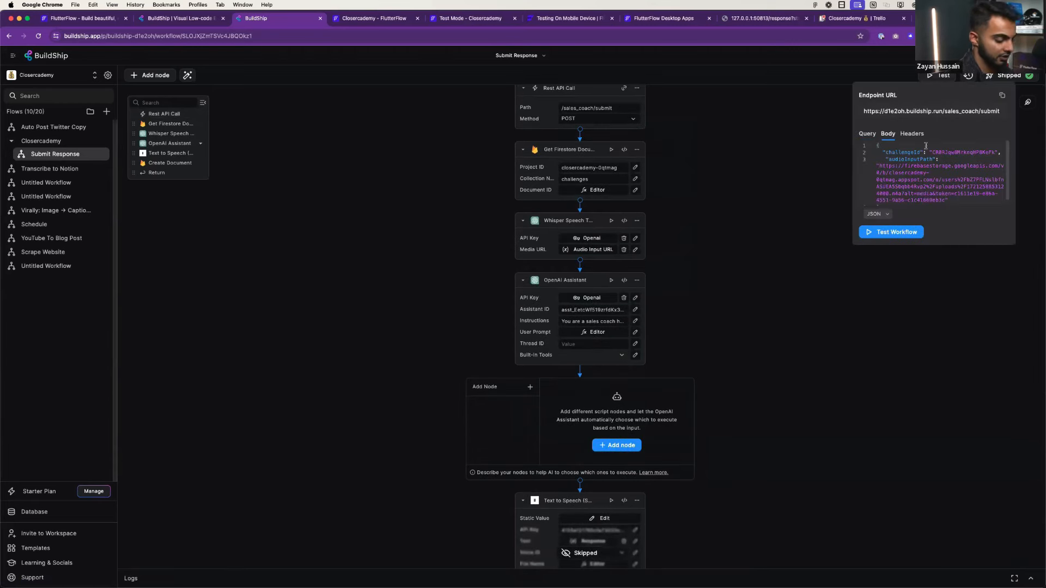
{"action": "left_click", "coordinate": [925, 146]}
{"action": "key", "text": "Return"}
{"action": "type", "text": "\"user"}
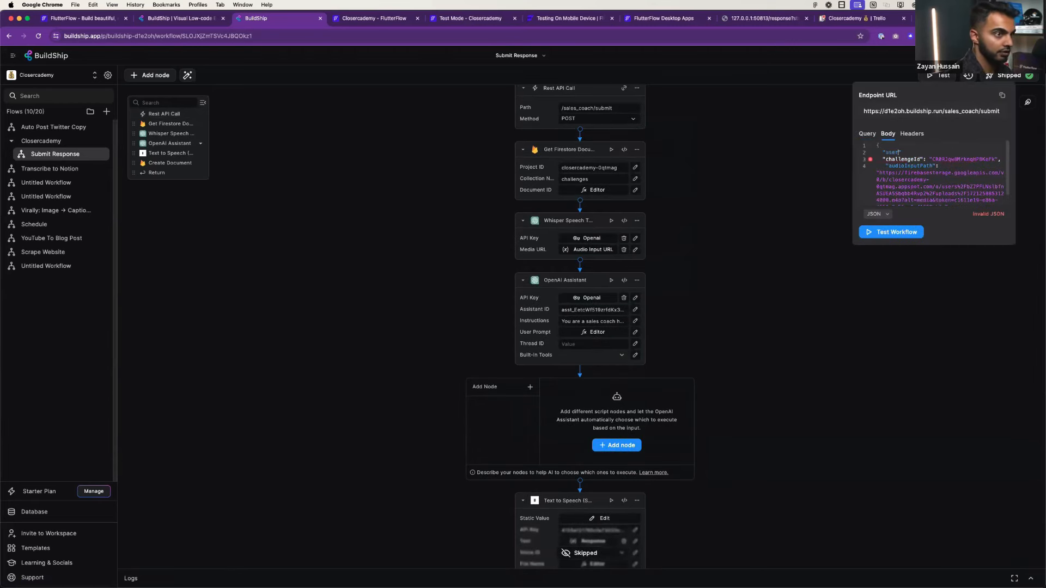
{"action": "type", "text": "Id\": \"\","}
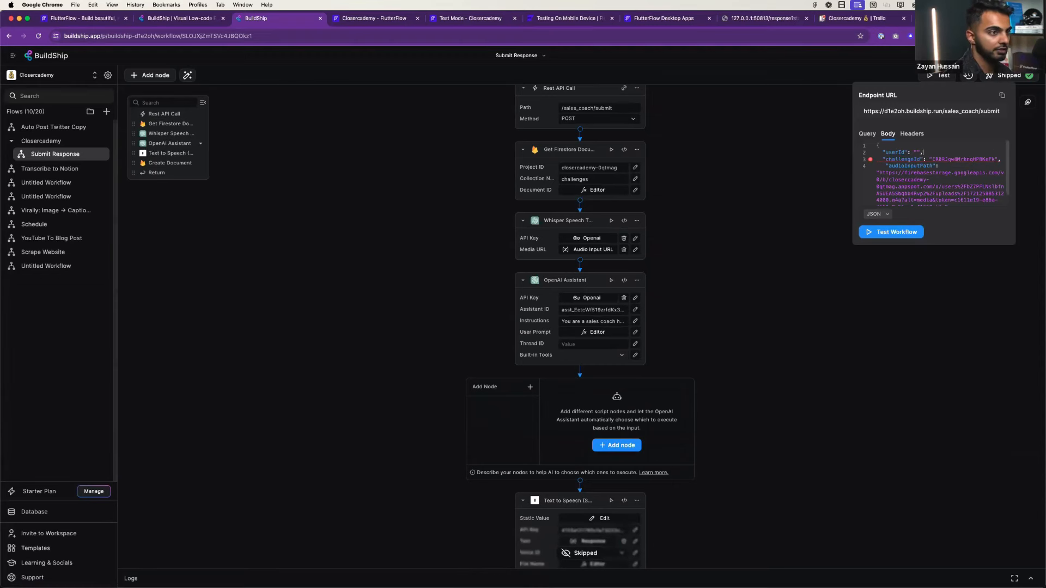
{"action": "left_click", "coordinate": [716, 229]}
- Add a "user" key after full_text_feedback in the Create Document node's Data object
{"action": "scroll", "coordinate": [701, 203], "scroll_direction": "up", "scroll_amount": 1}
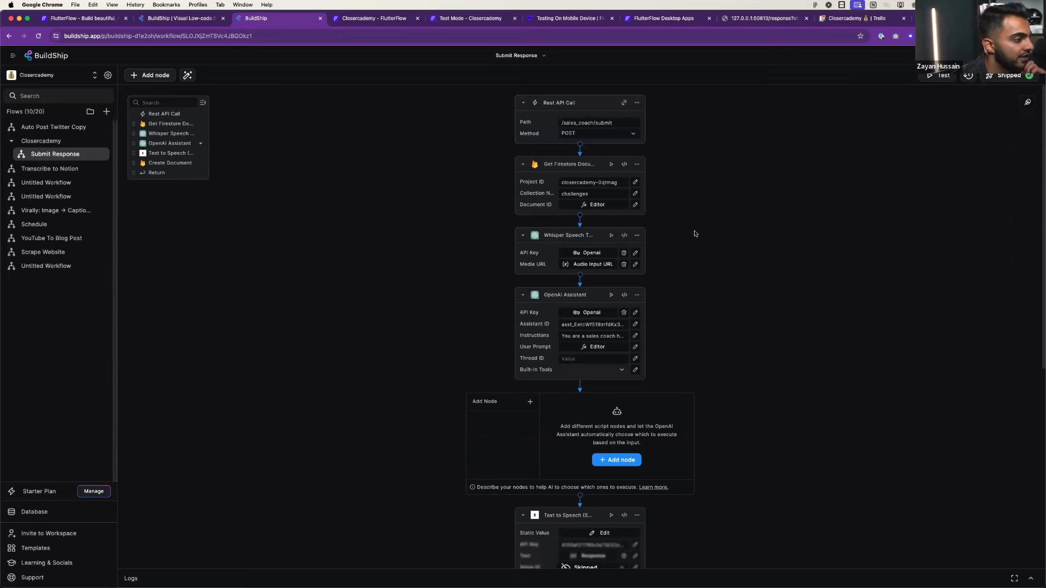
{"action": "scroll", "coordinate": [698, 240], "scroll_direction": "down", "scroll_amount": 10}
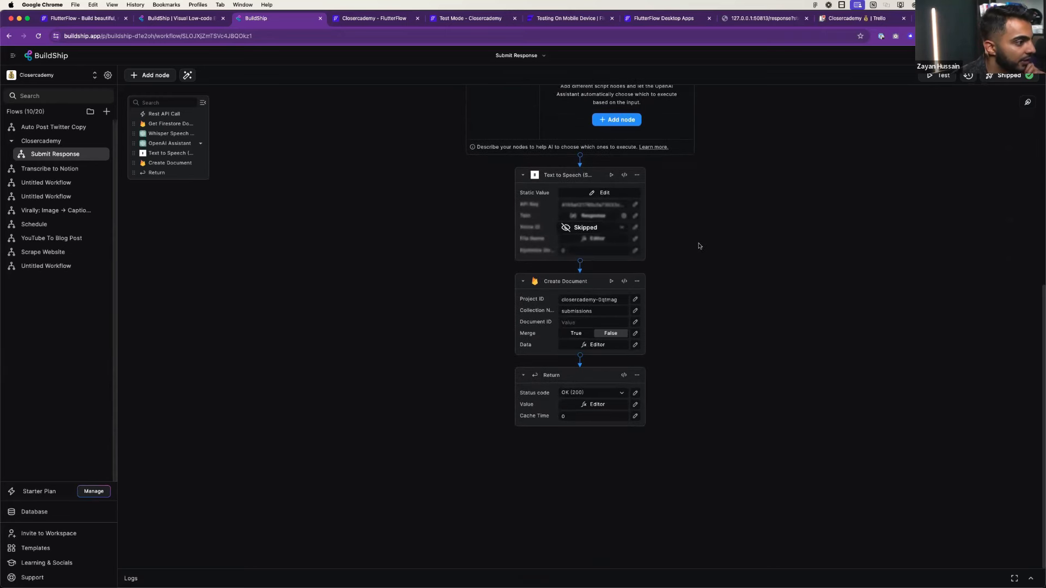
{"action": "left_click", "coordinate": [635, 345]}
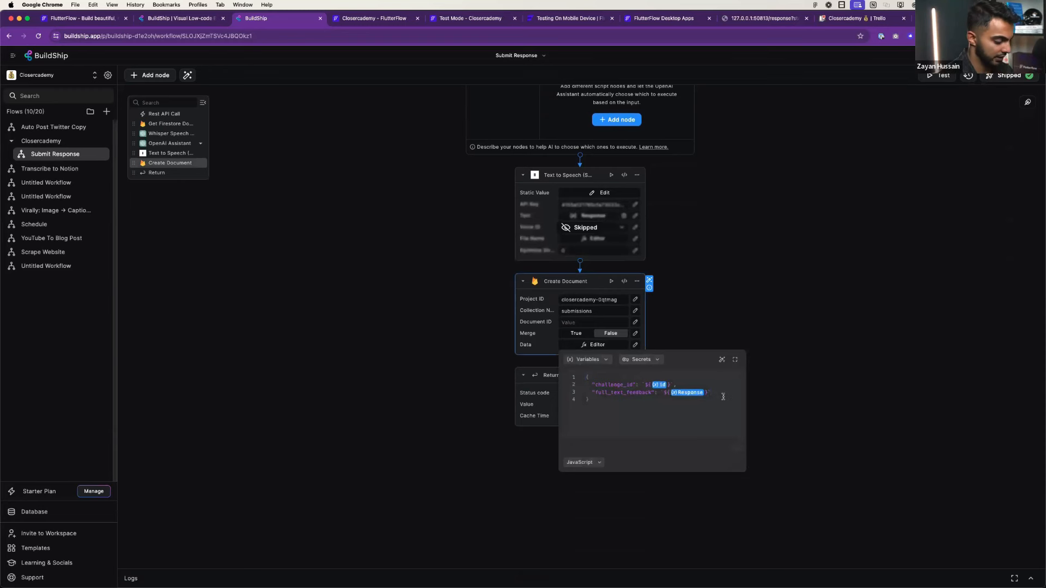
{"action": "type", "text": "\"user\""}
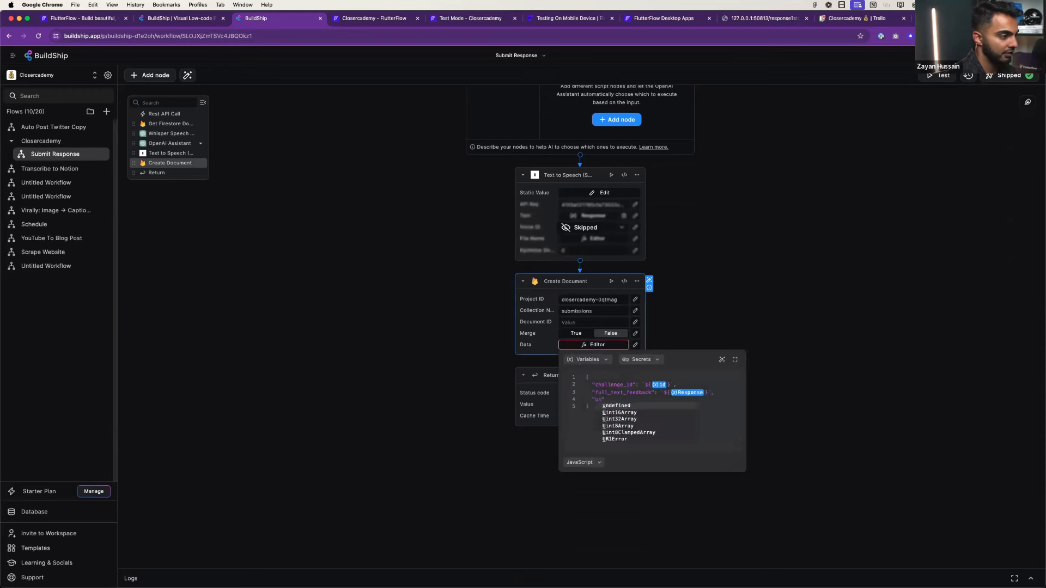
- Check the field names of the submissions collection in FlutterFlow's Firestore schema and return to the Create Document data in BuildShip
{"action": "left_click", "coordinate": [361, 19]}
{"action": "left_click", "coordinate": [10, 144]}
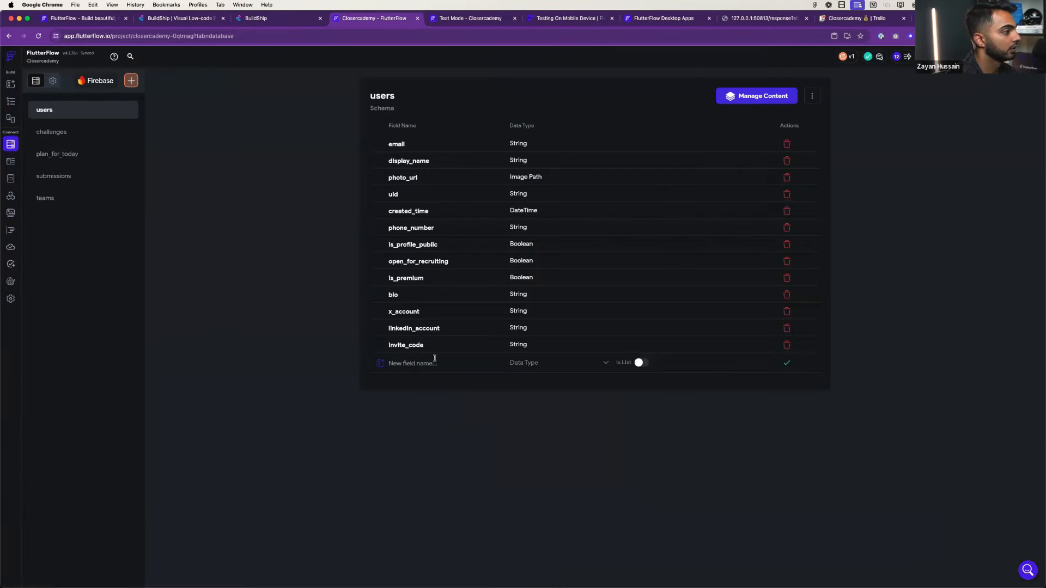
{"action": "left_click", "coordinate": [70, 177]}
{"action": "left_click", "coordinate": [294, 19]}
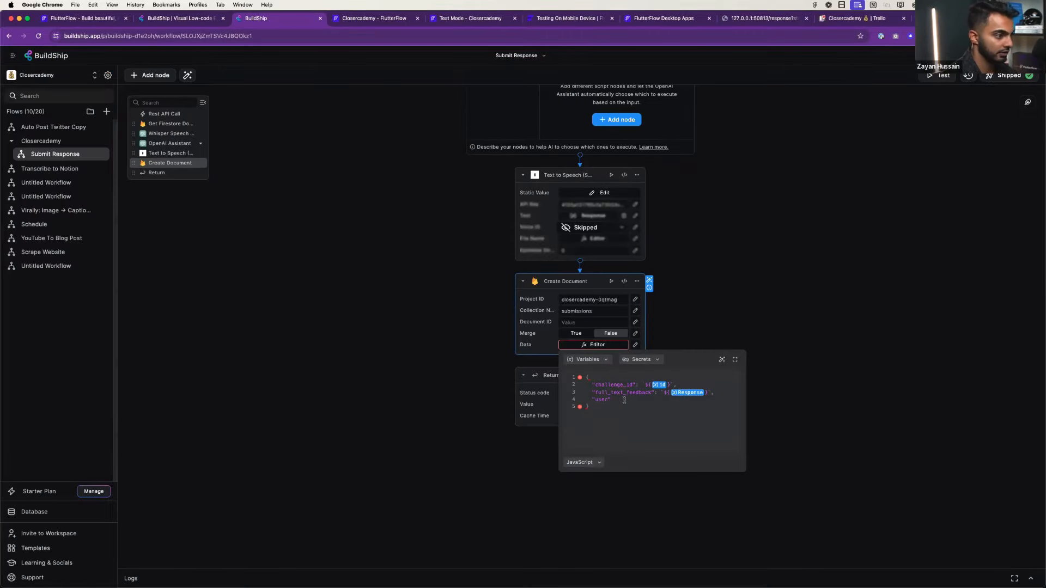
- Set the "user" value in the Create Document data to the request Body variable's user_id
{"action": "left_click", "coordinate": [606, 360]}
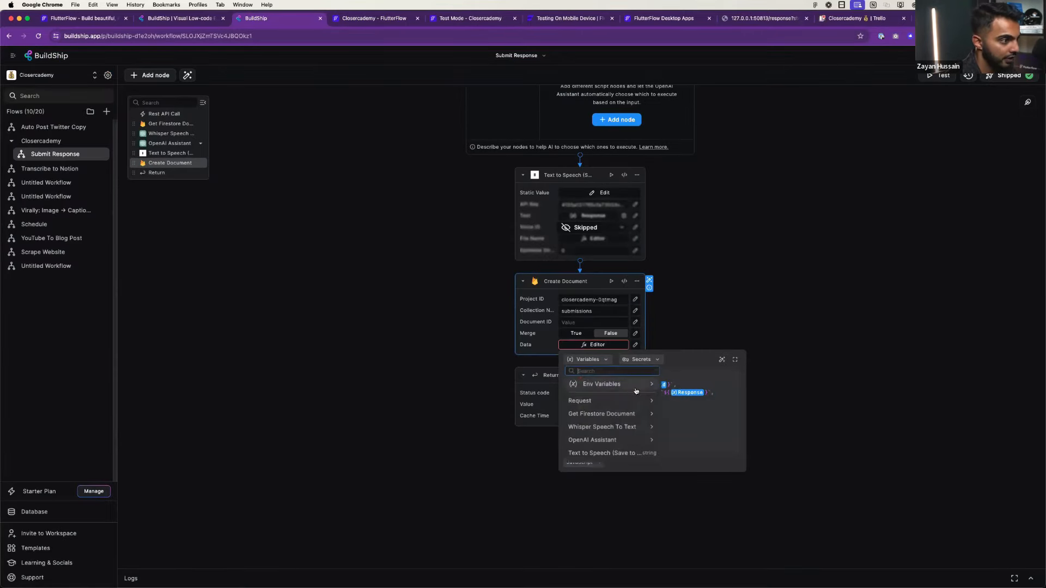
{"action": "left_click", "coordinate": [649, 401]}
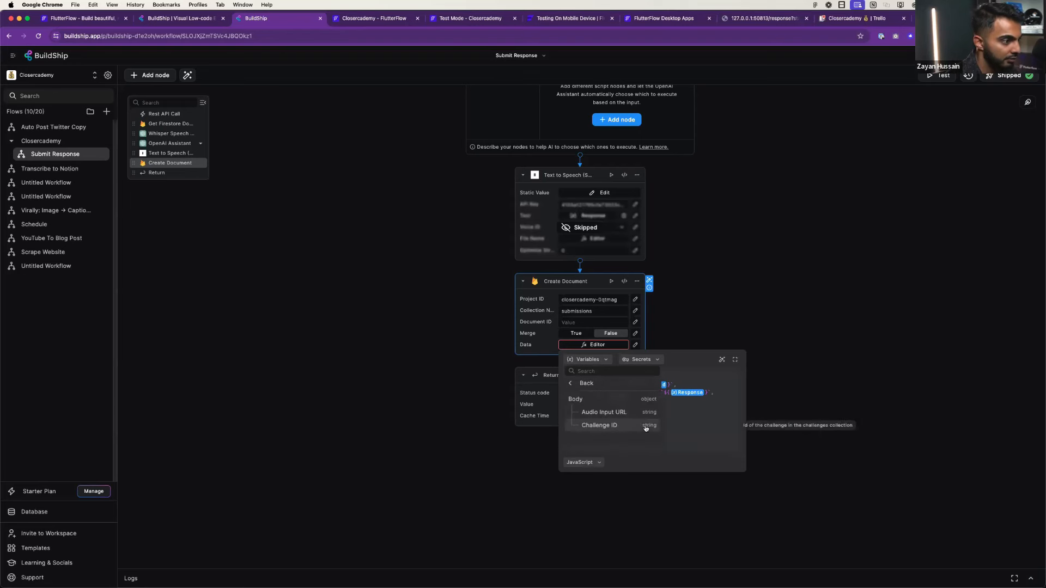
{"action": "left_click", "coordinate": [649, 425]}
{"action": "left_click", "coordinate": [623, 400]}
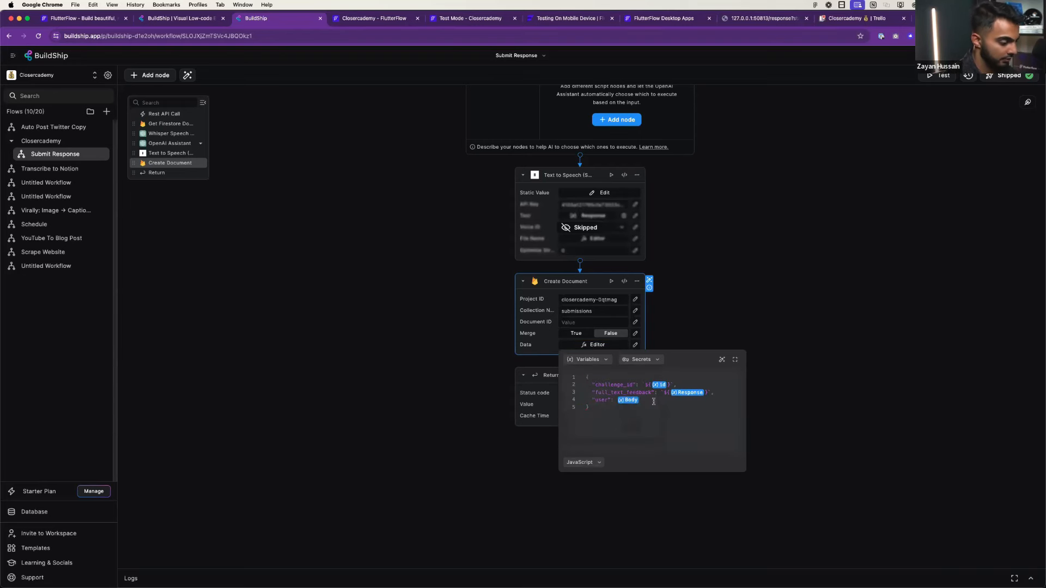
{"action": "left_click", "coordinate": [759, 272]}
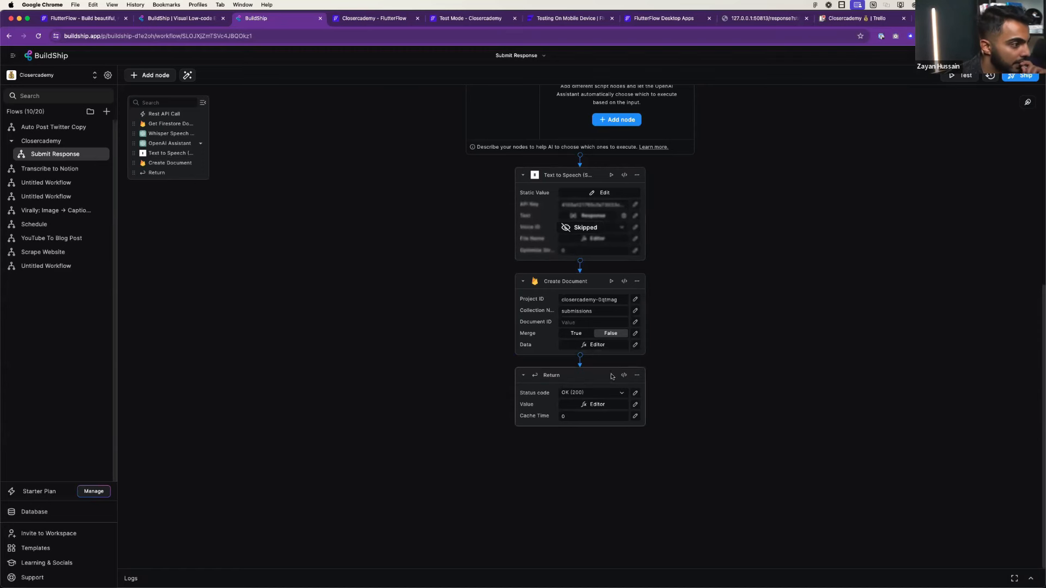
- Add a "submission_id" key as the first entry of the Return node's Value object
{"action": "left_click", "coordinate": [634, 406]}
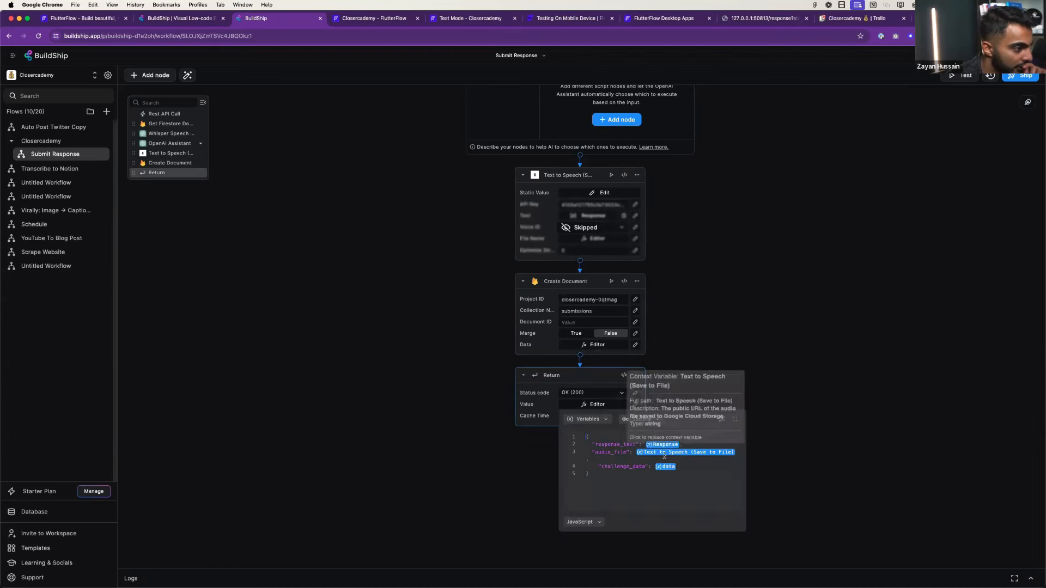
{"action": "mouse_move", "coordinate": [648, 457]}
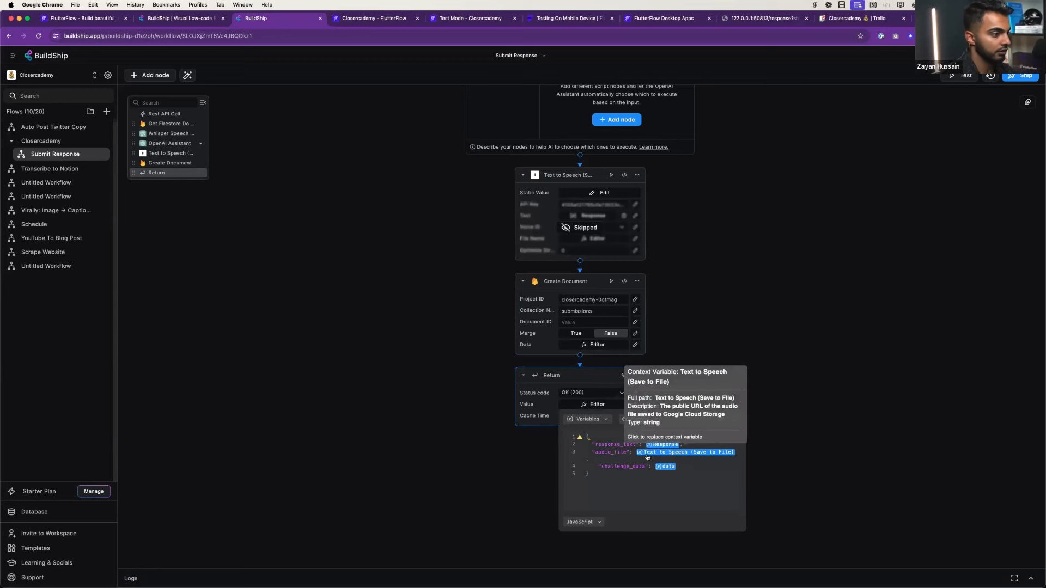
{"action": "key", "text": "Return"}
{"action": "type", "text": "\"submission_id\": ,"}
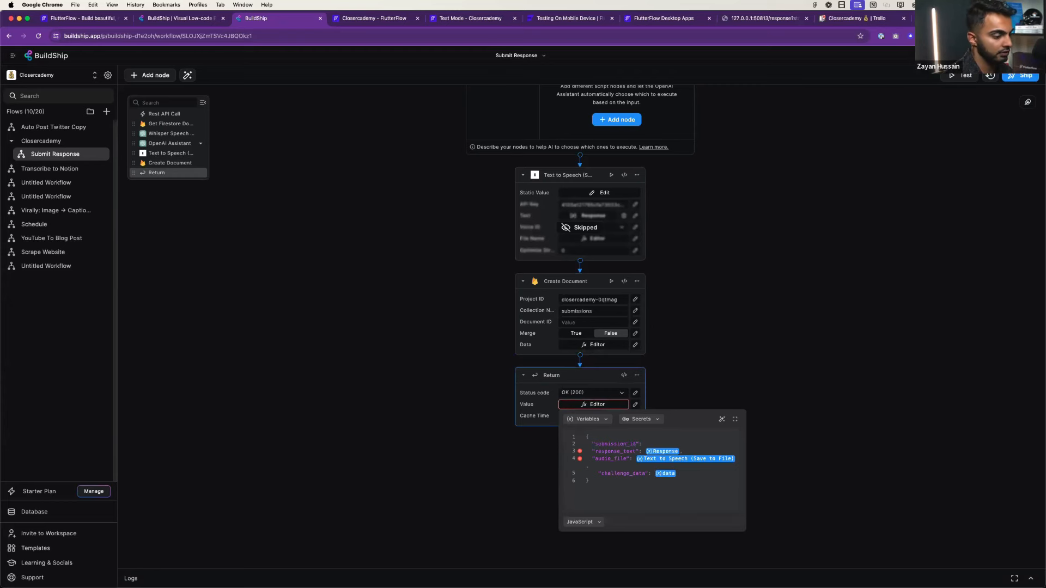
- Examine which values Create Document offers as variables, returns in its node logic and defines as outputs
{"action": "left_click", "coordinate": [606, 420]}
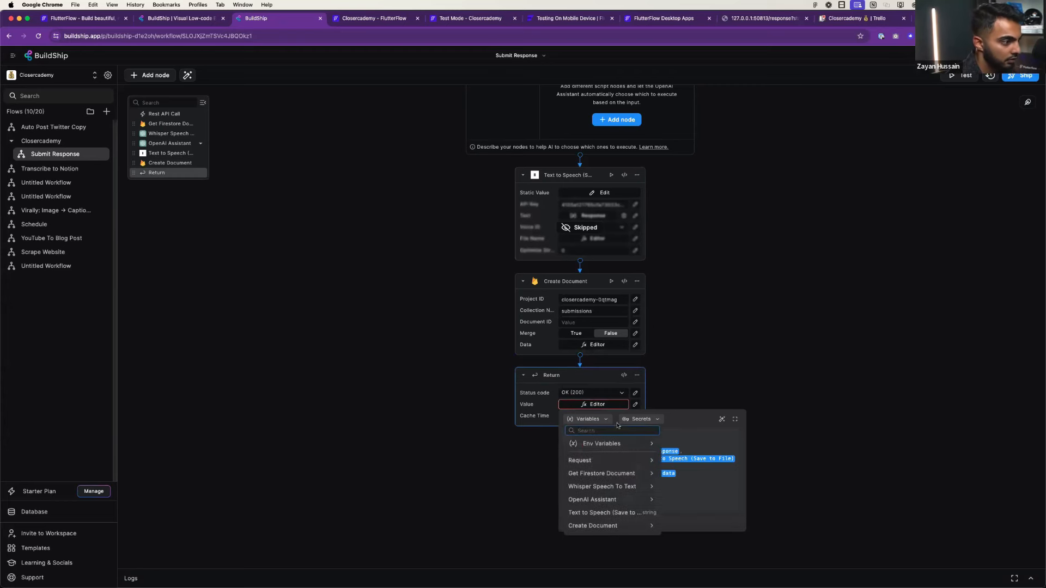
{"action": "left_click", "coordinate": [640, 526]}
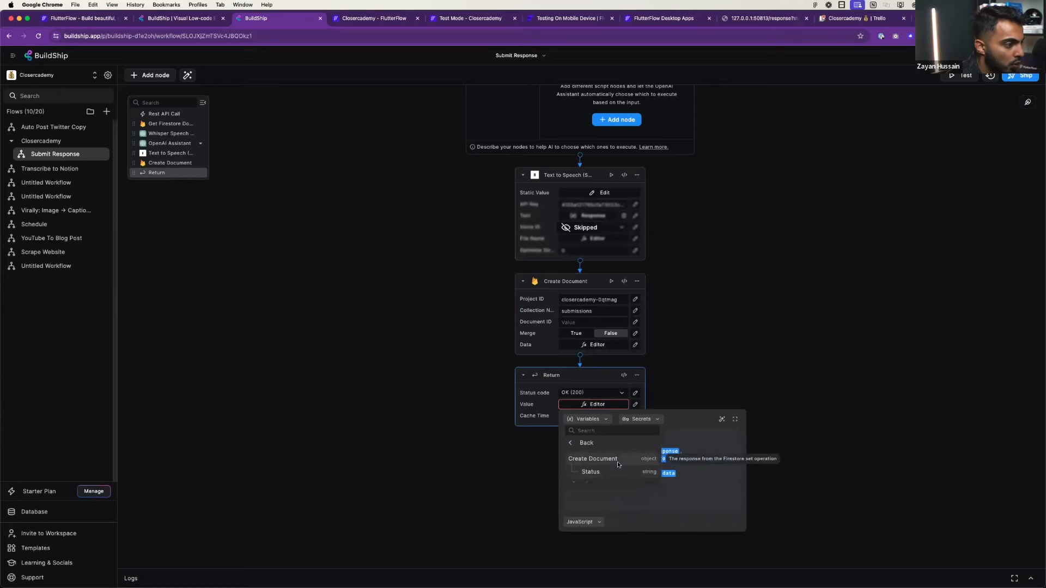
{"action": "left_click", "coordinate": [670, 297]}
{"action": "left_click", "coordinate": [625, 281]}
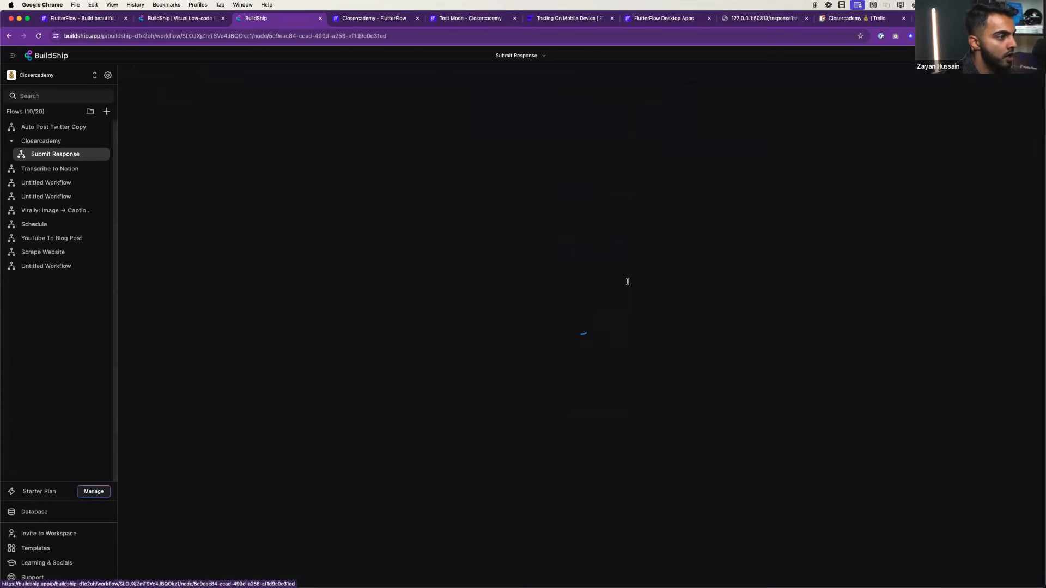
{"action": "scroll", "coordinate": [577, 363], "scroll_direction": "down", "scroll_amount": 3}
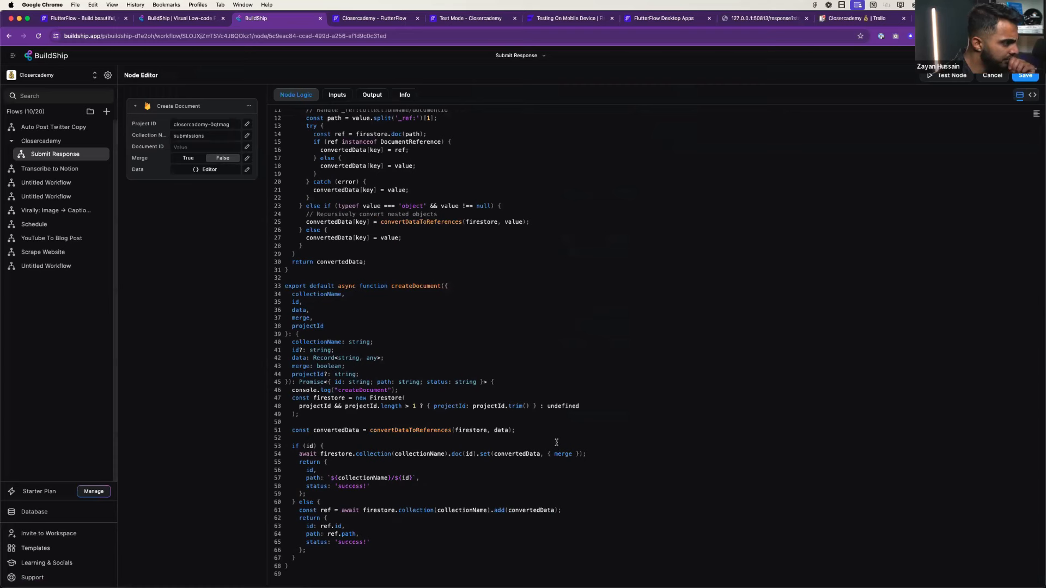
{"action": "left_click", "coordinate": [361, 526]}
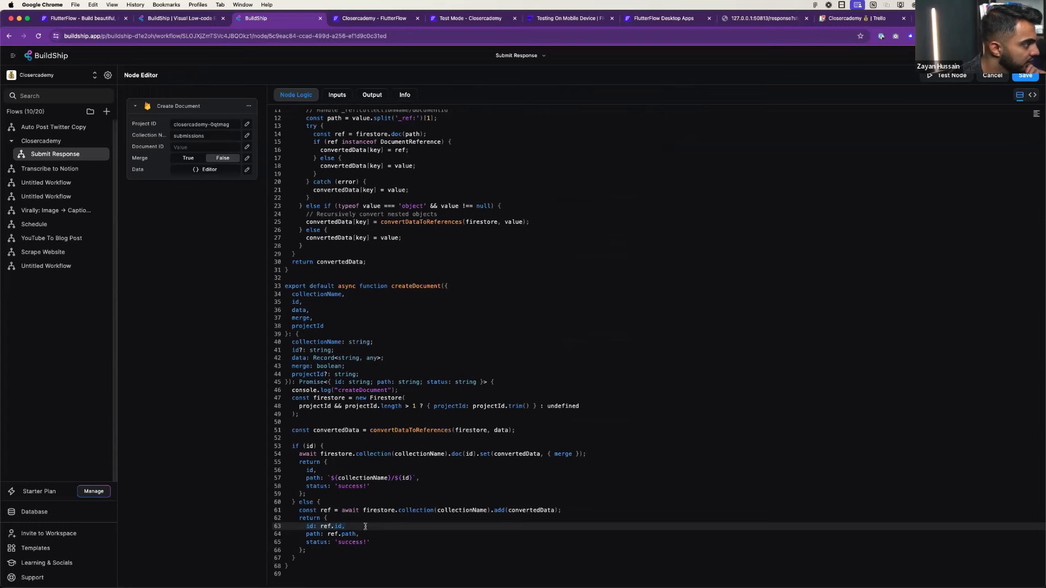
{"action": "scroll", "coordinate": [371, 159], "scroll_direction": "up", "scroll_amount": 3}
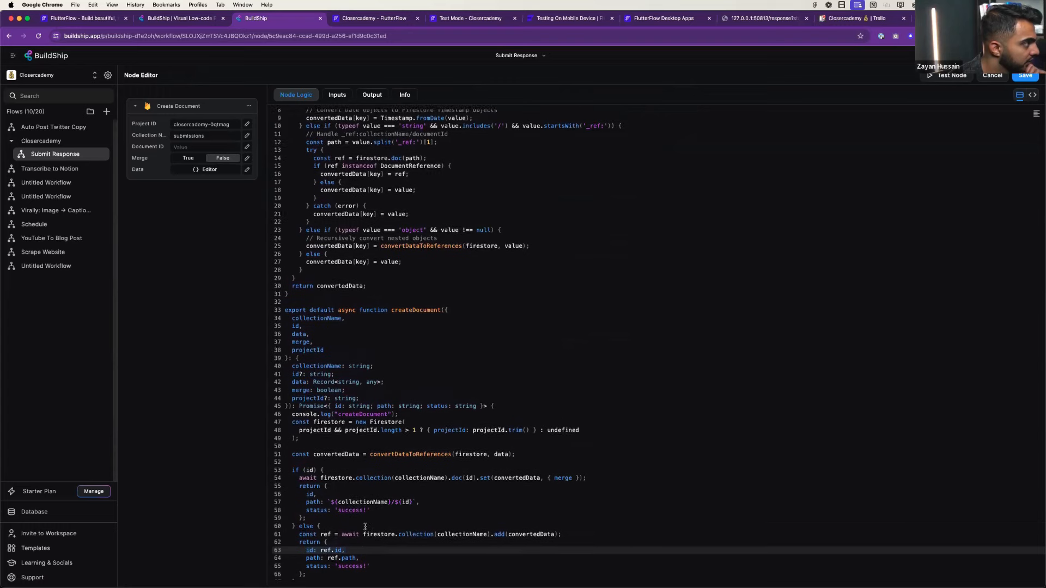
{"action": "left_click", "coordinate": [372, 96]}
{"action": "left_click", "coordinate": [355, 155]}
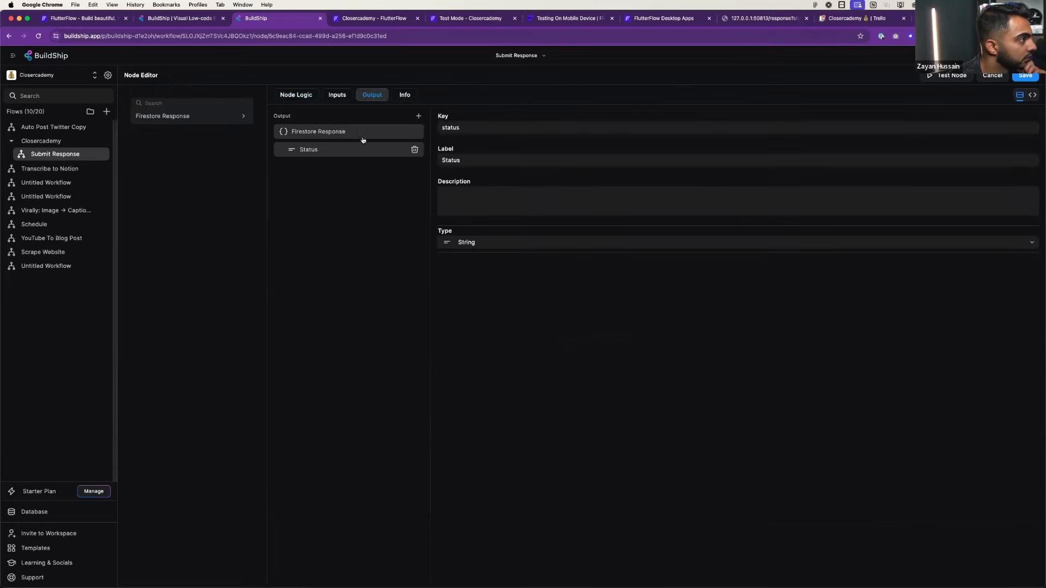
{"action": "left_click", "coordinate": [360, 132]}
{"action": "left_click", "coordinate": [296, 96]}
{"action": "scroll", "coordinate": [423, 430], "scroll_direction": "down", "scroll_amount": 4}
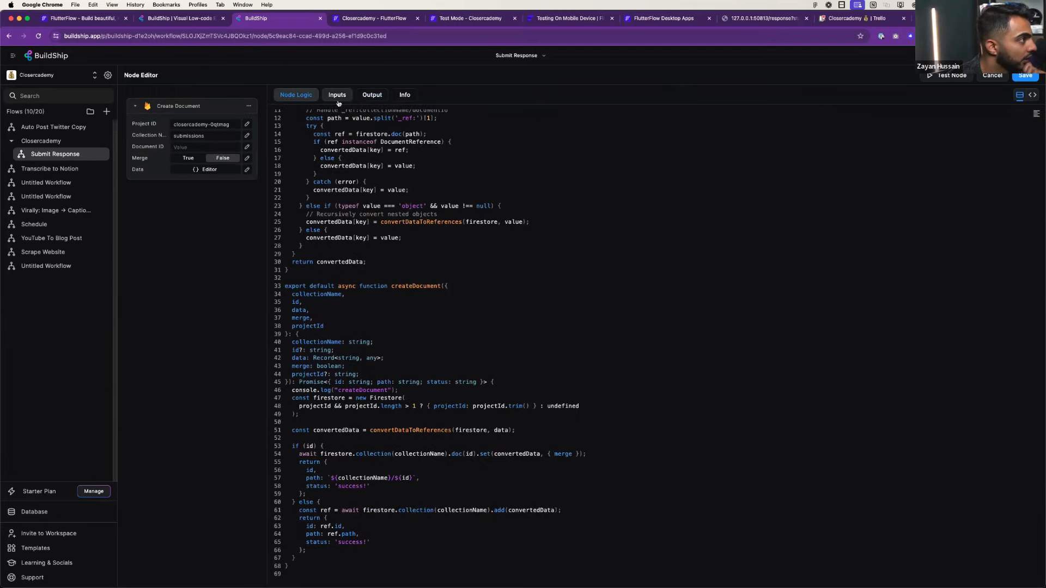
- Add a string output with key "id" and label "Id" to Create Document's Firestore Response and save the node
{"action": "left_click", "coordinate": [372, 95]}
{"action": "left_click", "coordinate": [381, 149]}
{"action": "left_click", "coordinate": [419, 116]}
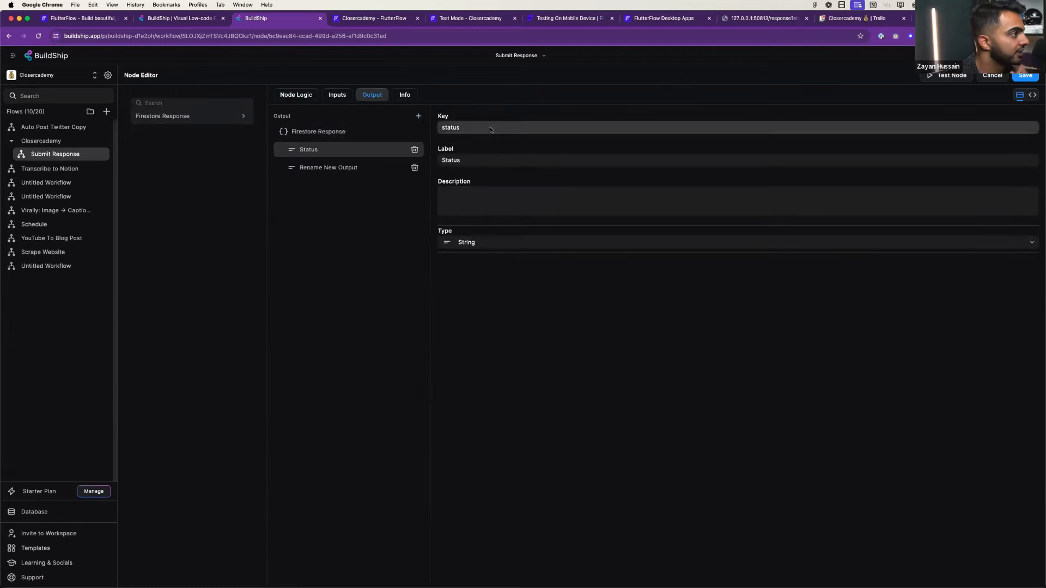
{"action": "double_click", "coordinate": [473, 128]}
{"action": "type", "text": "id"}
{"action": "key", "text": "Tab"}
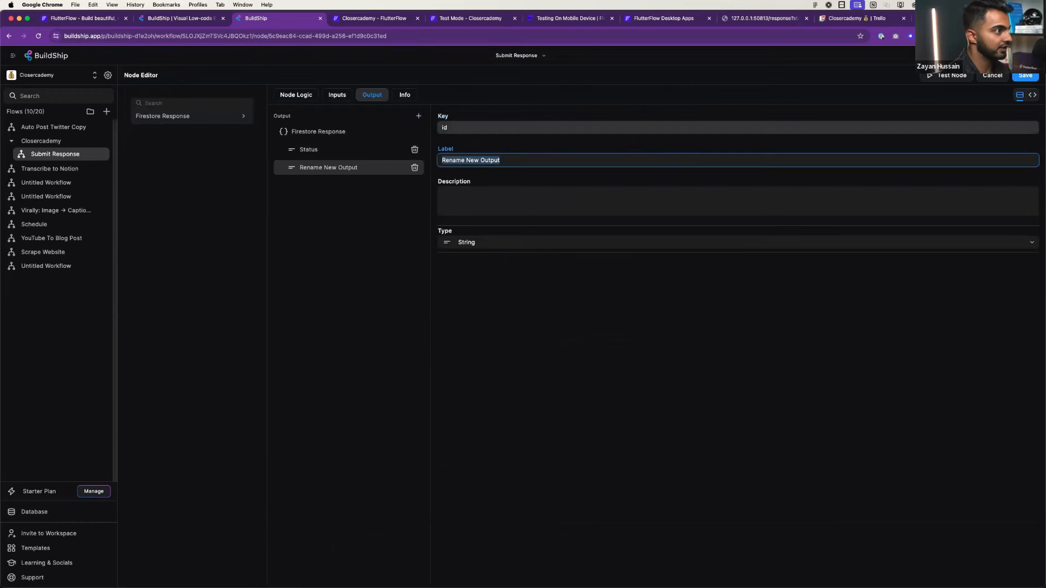
{"action": "type", "text": "ID"}
{"action": "left_click", "coordinate": [835, 274]}
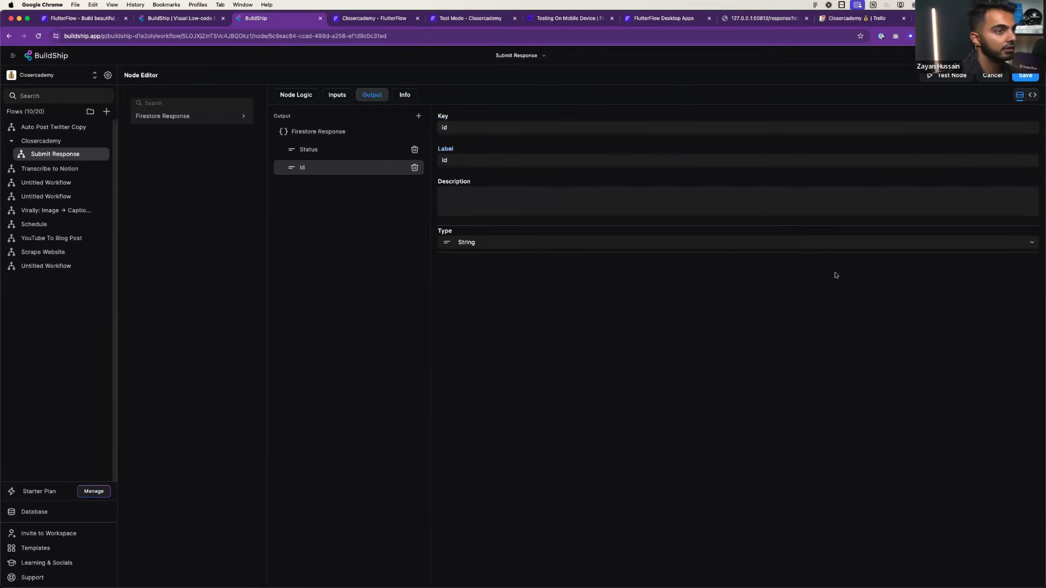
{"action": "left_click", "coordinate": [1026, 75]}
- Set submission_id in the Return node's Value to Create Document's Id output
{"action": "scroll", "coordinate": [678, 381], "scroll_direction": "down", "scroll_amount": 4}
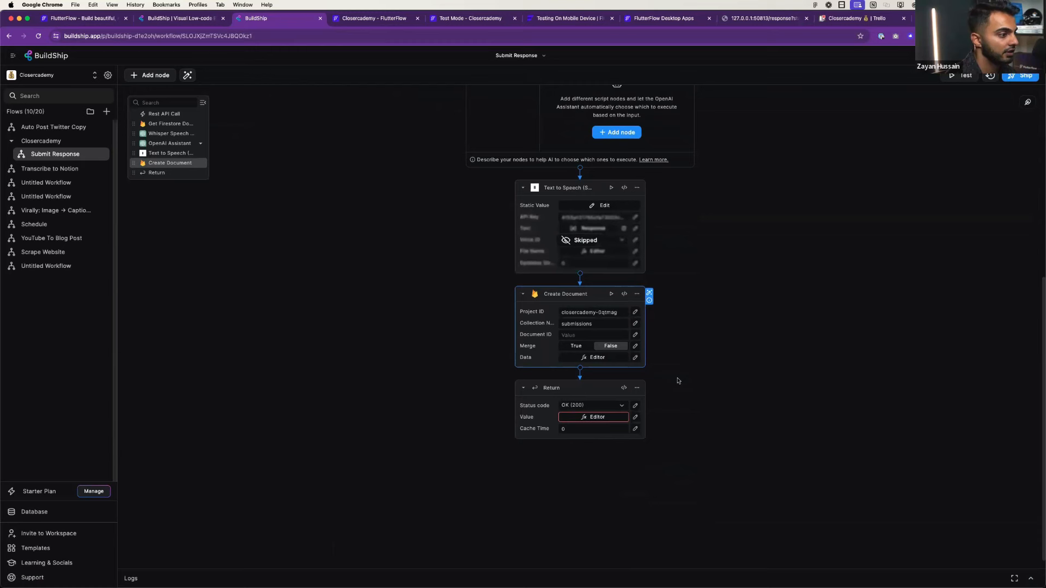
{"action": "left_click", "coordinate": [621, 417]}
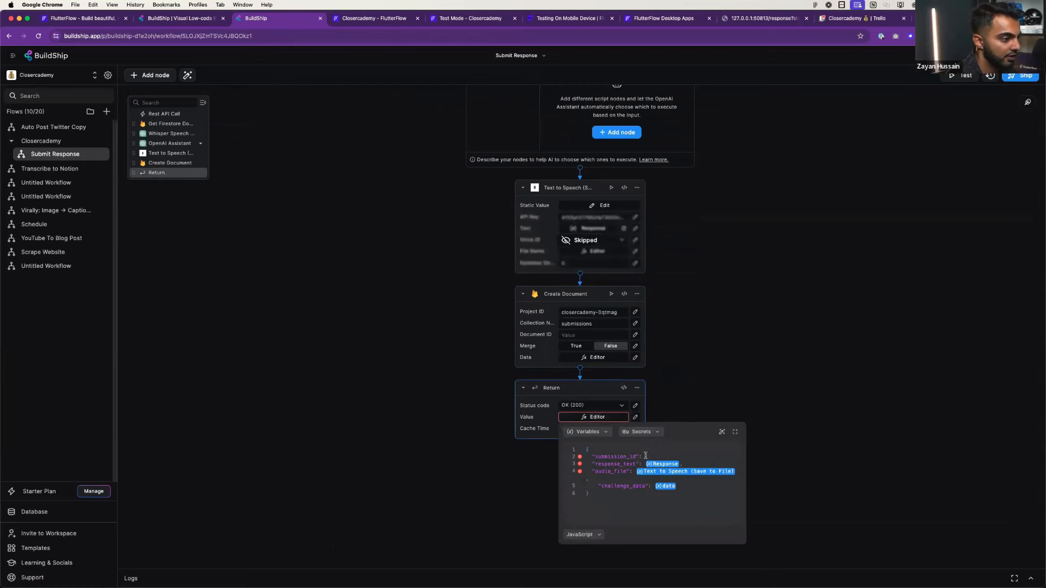
{"action": "left_click", "coordinate": [606, 433]}
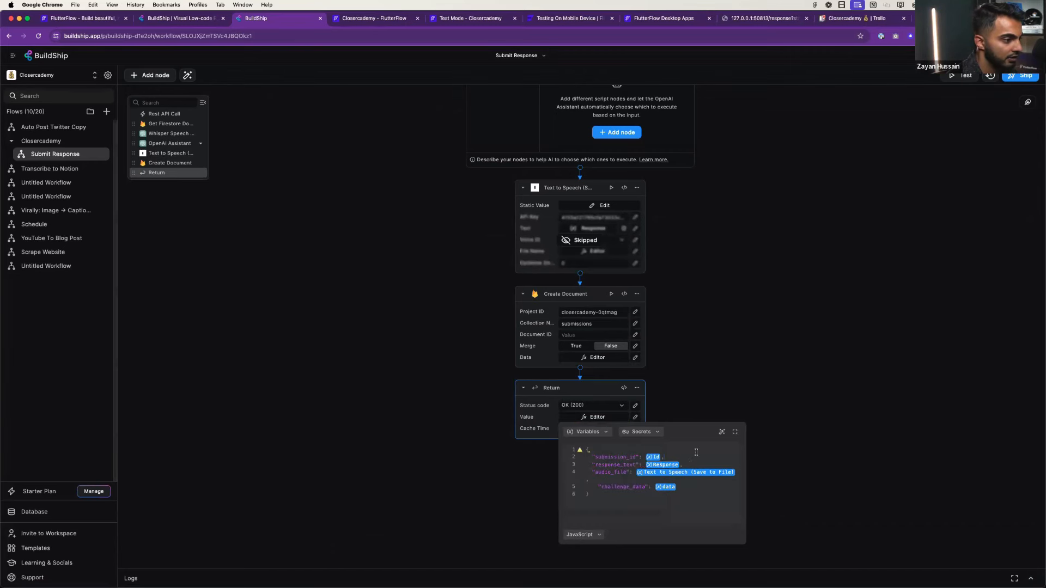
{"action": "left_click", "coordinate": [737, 396]}
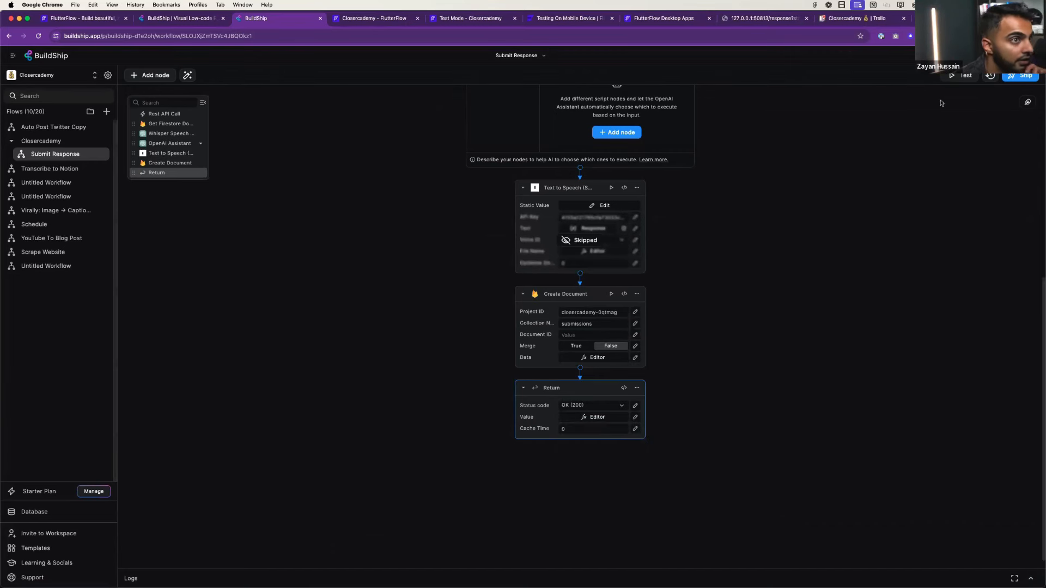
- Set userId to "123" in the workflow test's JSON body and run the test
{"action": "left_click", "coordinate": [962, 75]}
{"action": "left_click", "coordinate": [911, 135]}
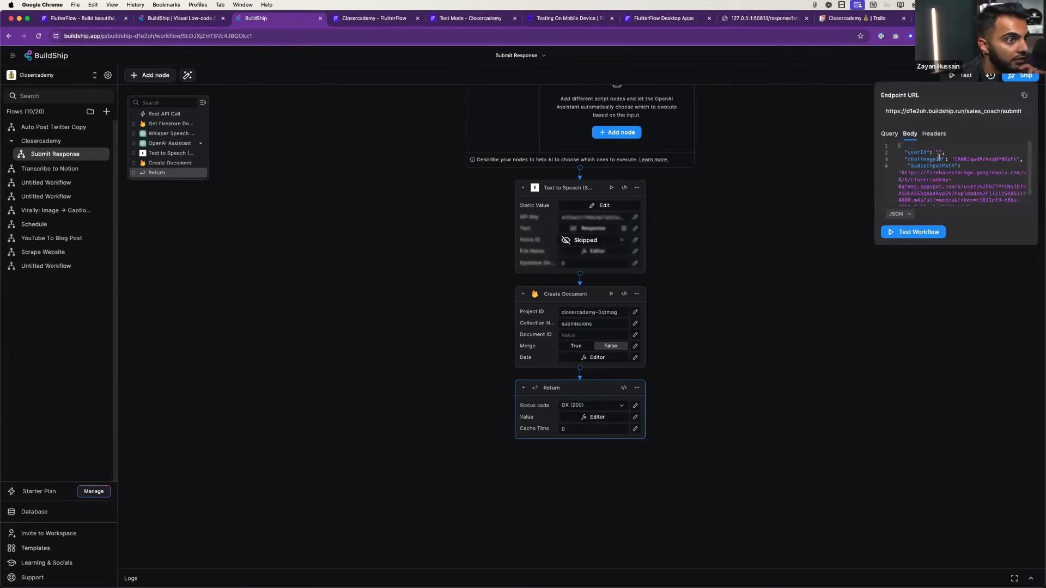
{"action": "type", "text": "123"}
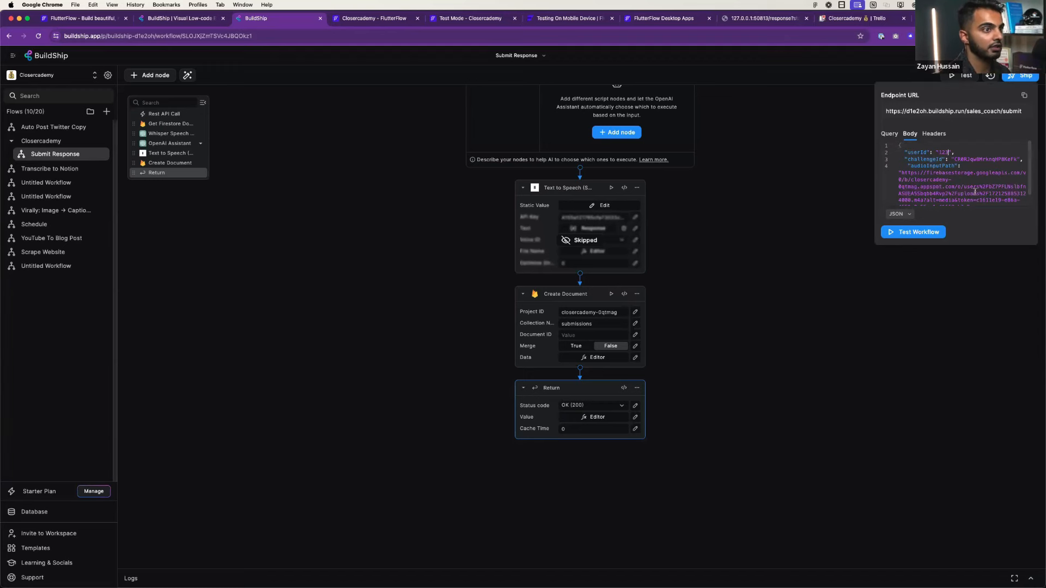
{"action": "left_click", "coordinate": [930, 233]}
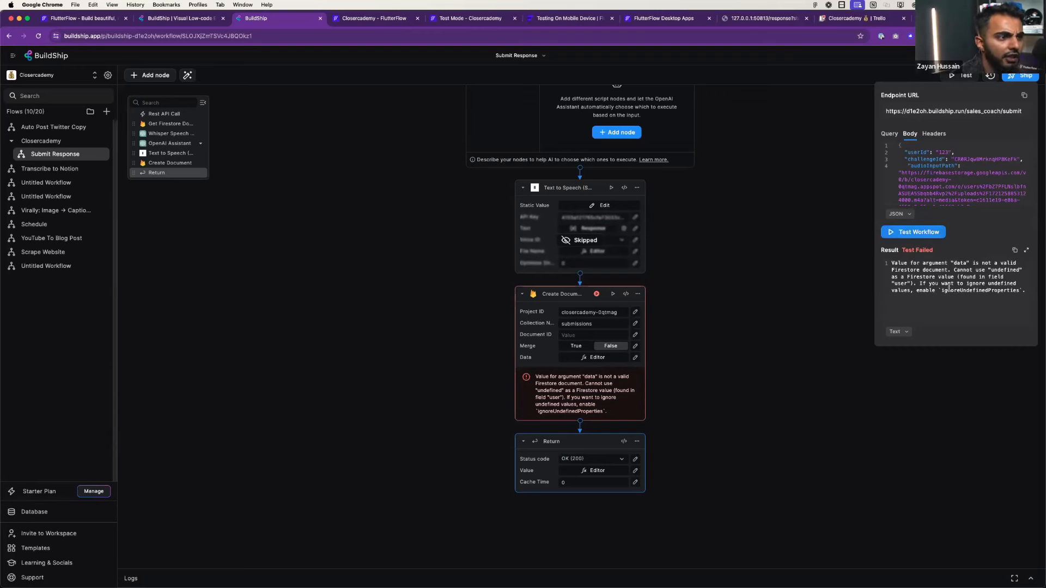
- Compare the user ID key in the Create Document data, the test body and FlutterFlow's Submit Response to Sales Coach API call body
{"action": "left_click", "coordinate": [635, 358]}
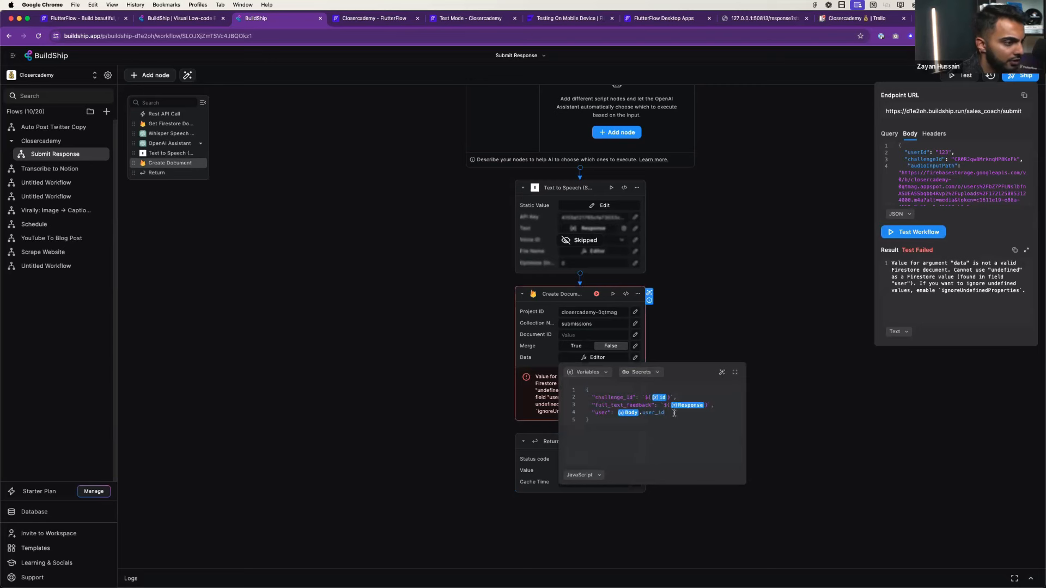
{"action": "left_click", "coordinate": [956, 79]}
{"action": "left_click", "coordinate": [960, 80]}
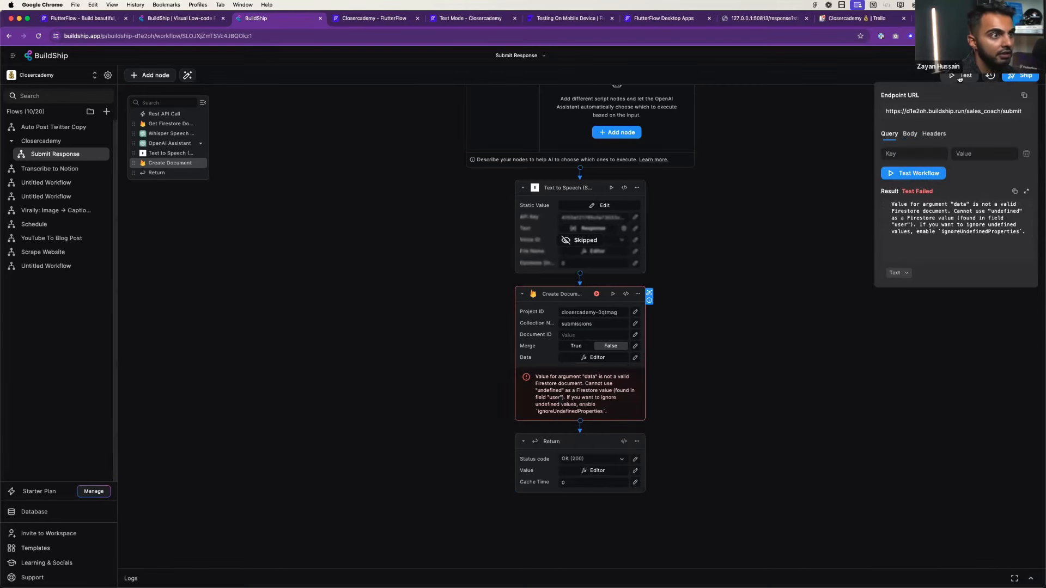
{"action": "left_click", "coordinate": [910, 134]}
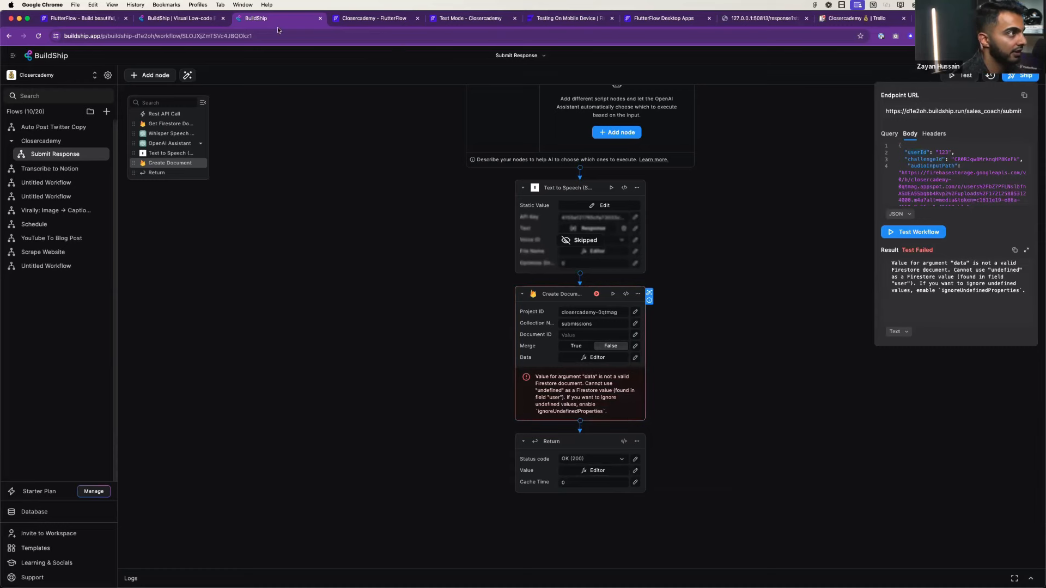
{"action": "left_click", "coordinate": [361, 21]}
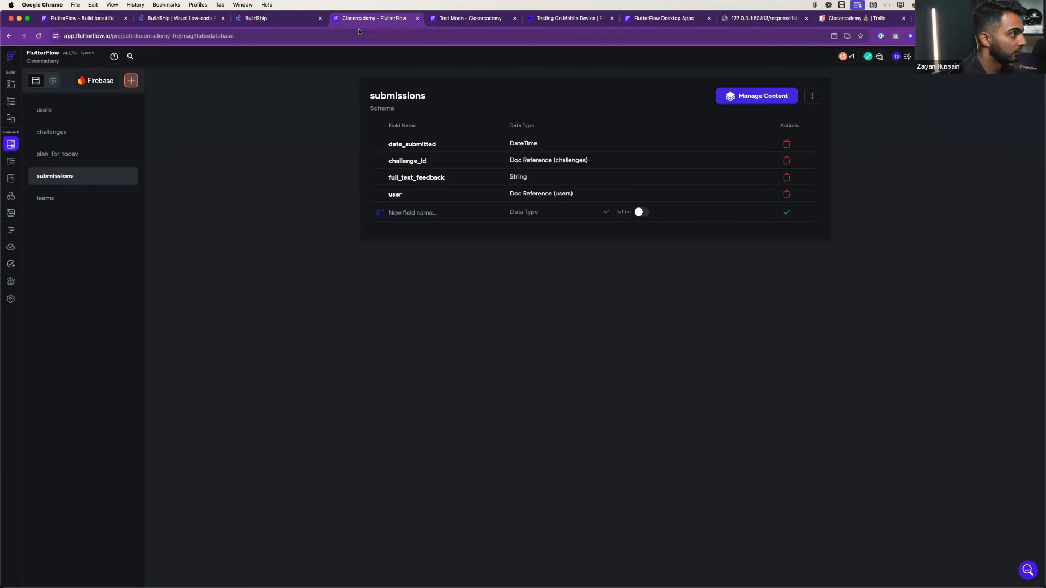
{"action": "left_click", "coordinate": [10, 196]}
{"action": "left_click", "coordinate": [412, 223]}
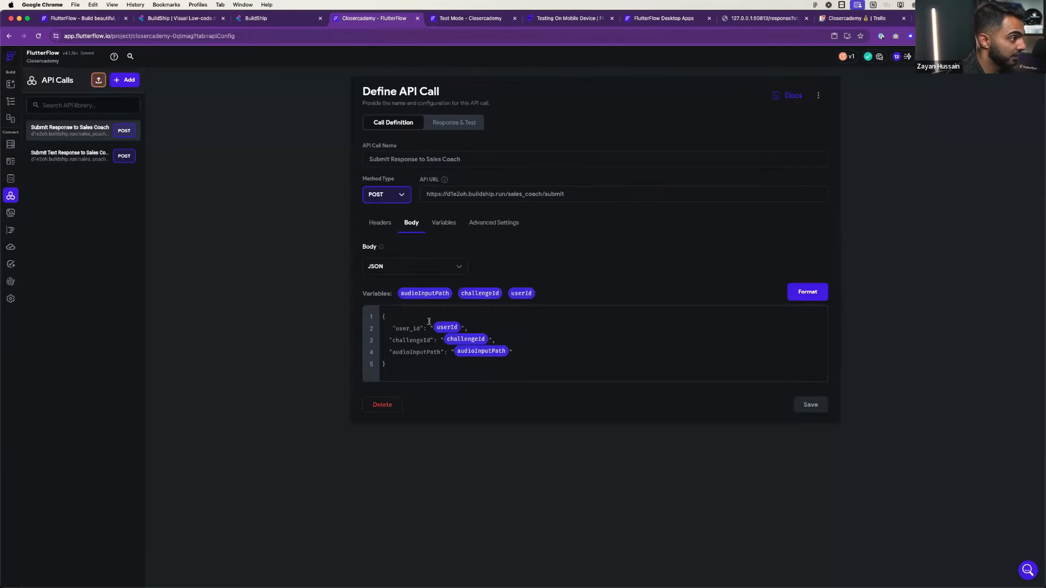
- Rename the "userId" key in BuildShip's test body to "user_id", matching FlutterFlow's API call body, and rerun the workflow test
{"action": "double_click", "coordinate": [409, 328]}
{"action": "left_click", "coordinate": [297, 22]}
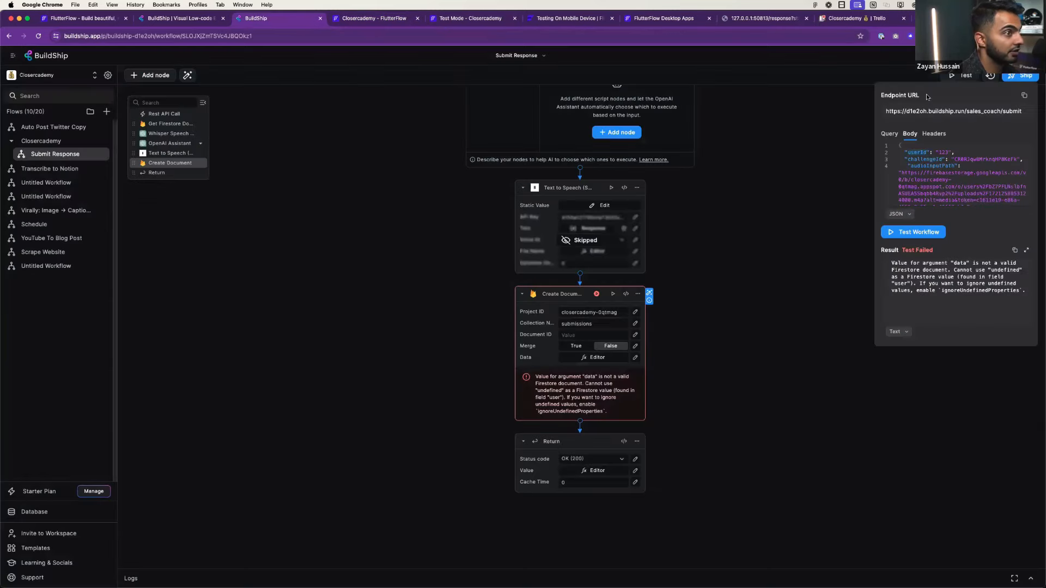
{"action": "left_click", "coordinate": [941, 232]}
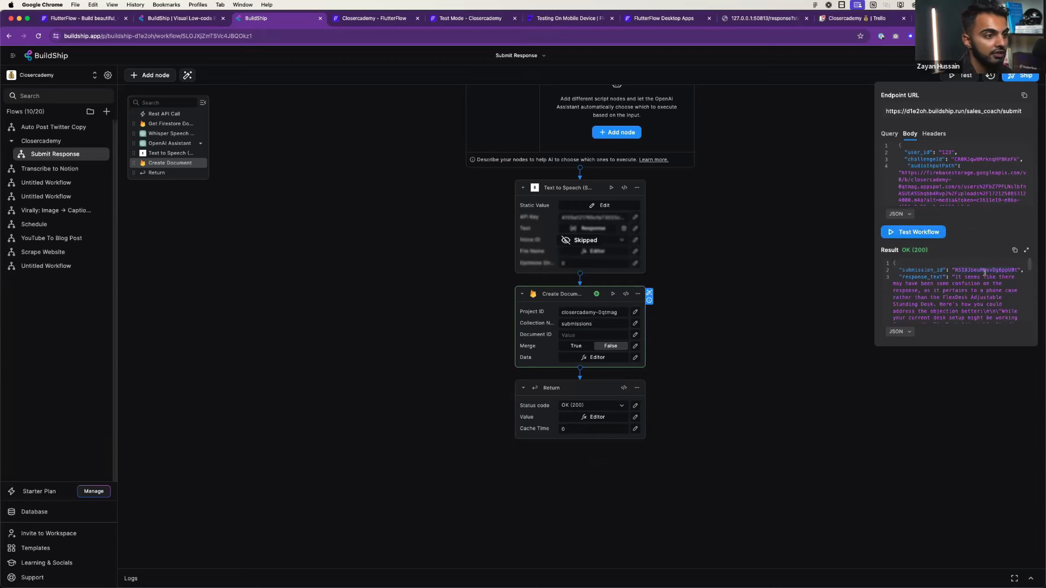
- Open the Closercademy project in the Firebase console in a new browser tab
{"action": "key", "text": "super+t"}
{"action": "type", "text": "fi"}
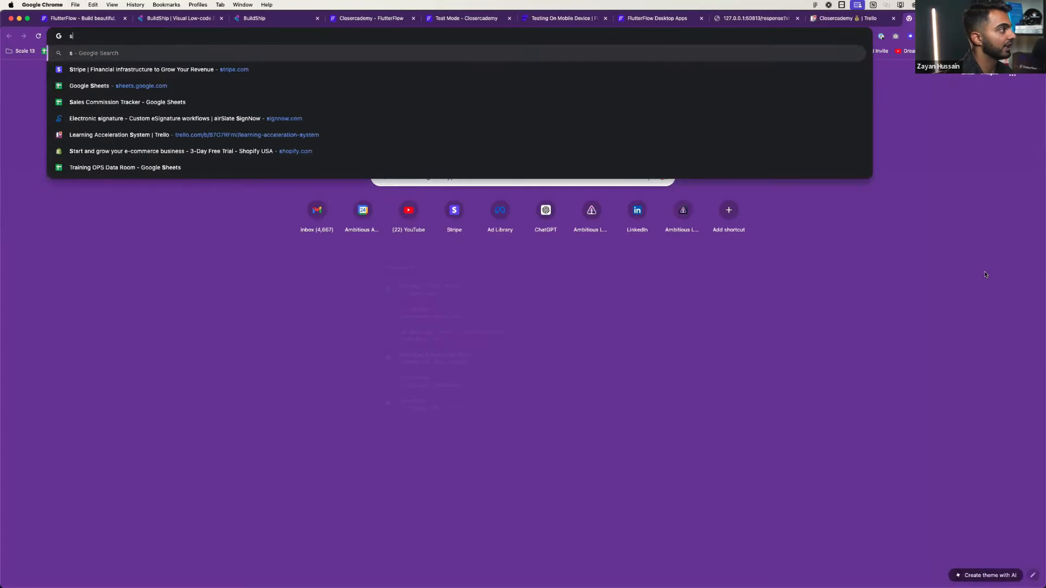
{"action": "key", "text": "Return"}
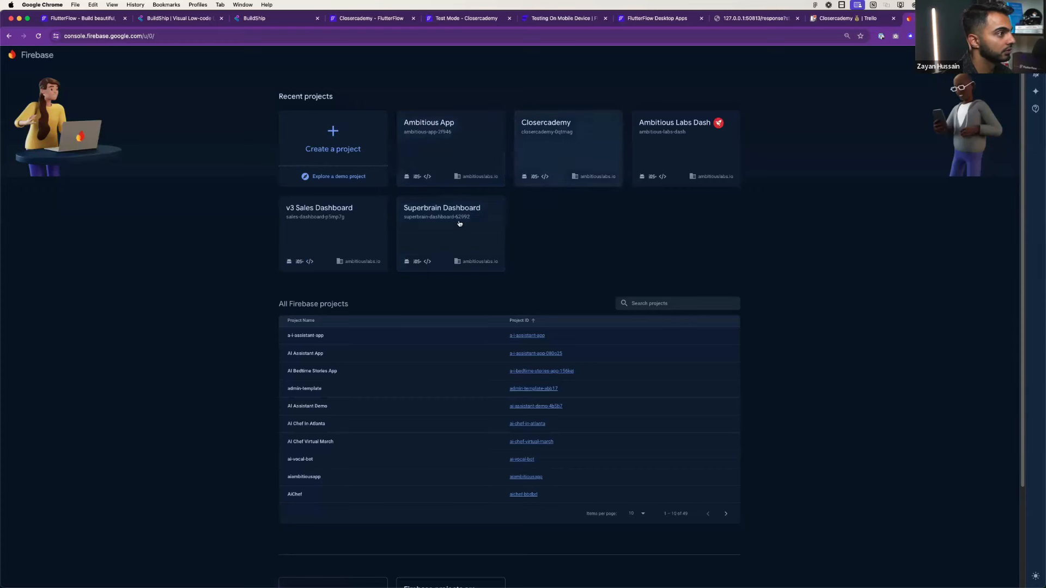
{"action": "left_click", "coordinate": [532, 130]}
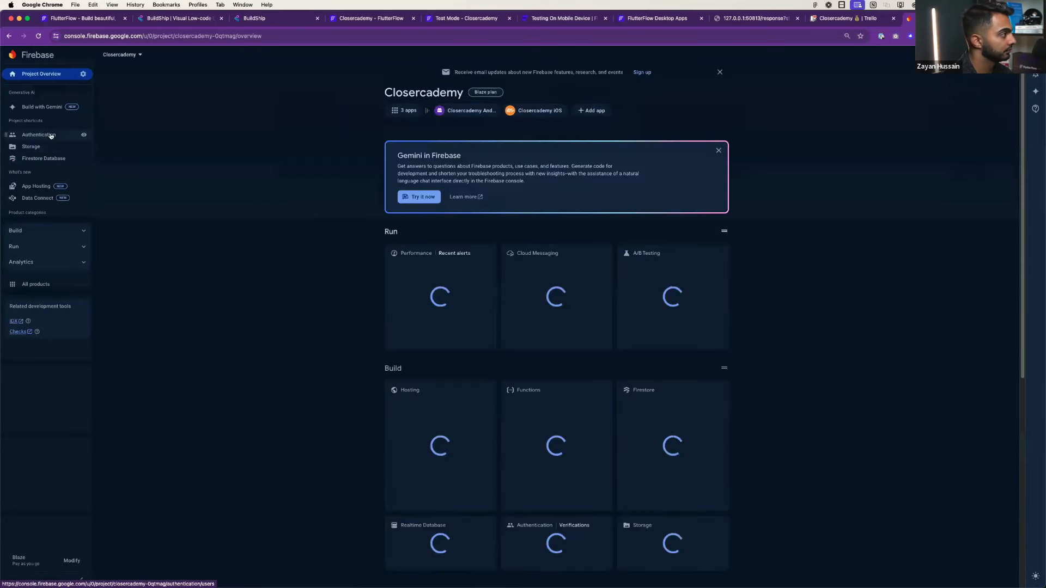
- Inspect the stored document in the submissions collection of the project's Firestore database
{"action": "left_click", "coordinate": [45, 161]}
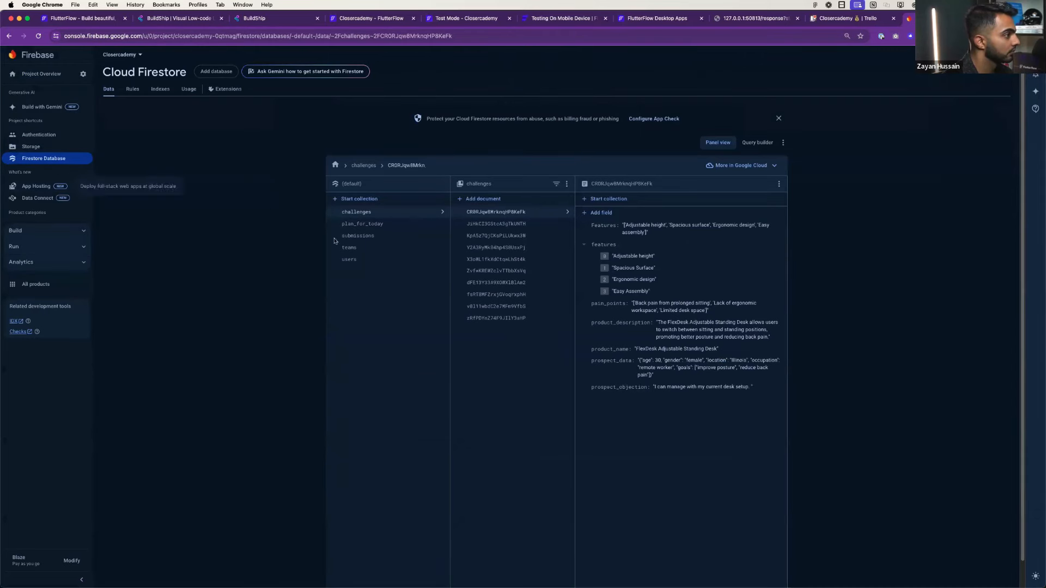
{"action": "left_click", "coordinate": [375, 236]}
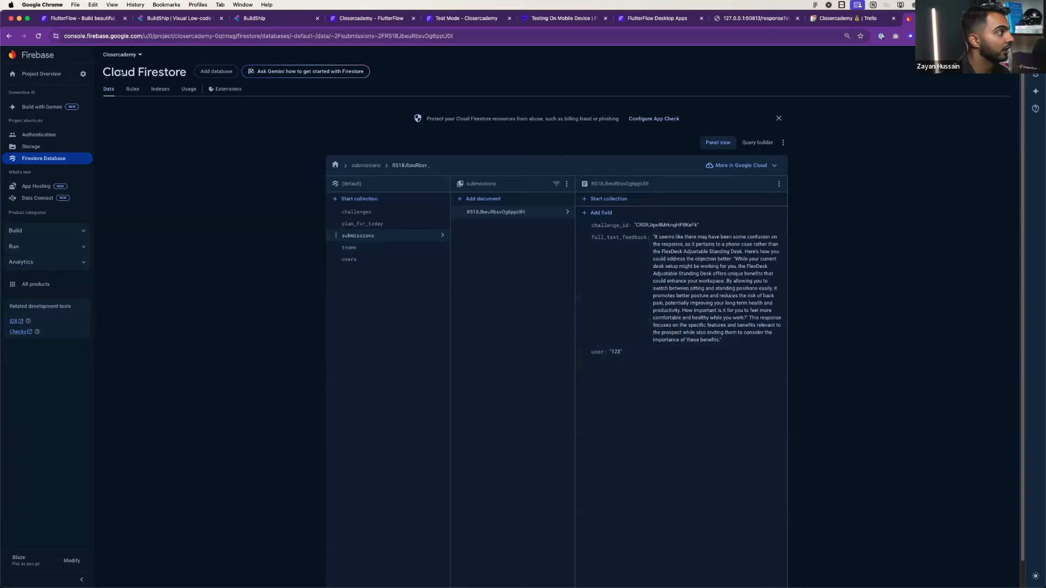
- Open youtube.com in a new browser tab and go to the channel's YouTube Studio dashboard
{"action": "key", "text": "super+t"}
{"action": "type", "text": "youtube.com"}
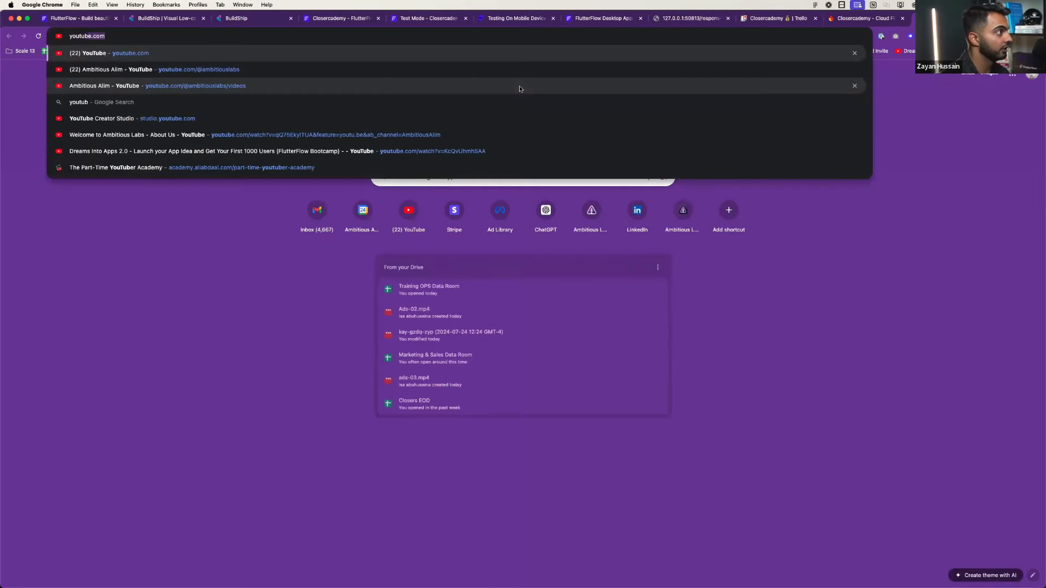
{"action": "key", "text": "Return"}
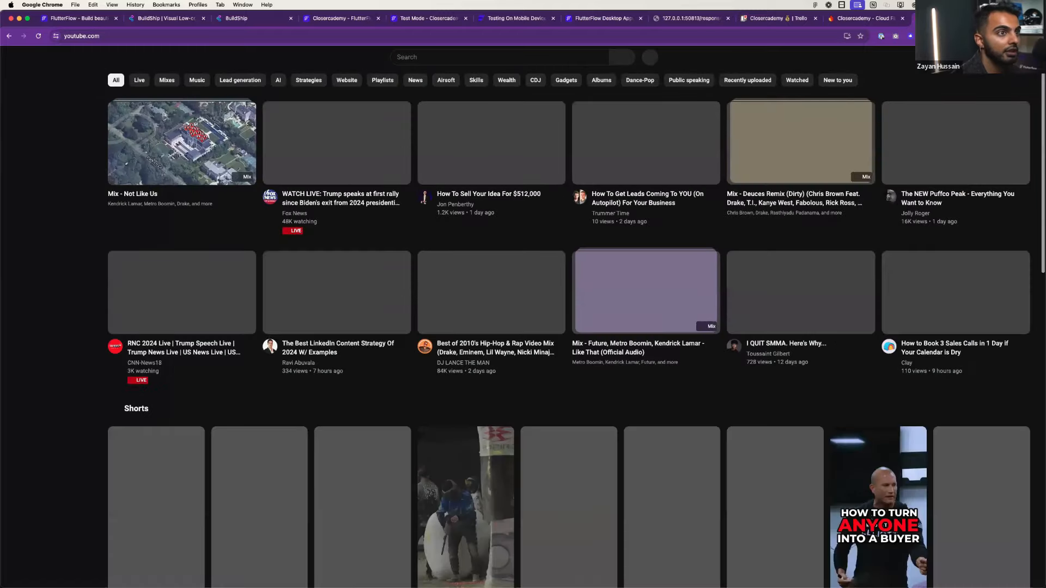
{"action": "left_click", "coordinate": [1024, 58]}
{"action": "left_click", "coordinate": [968, 175]}
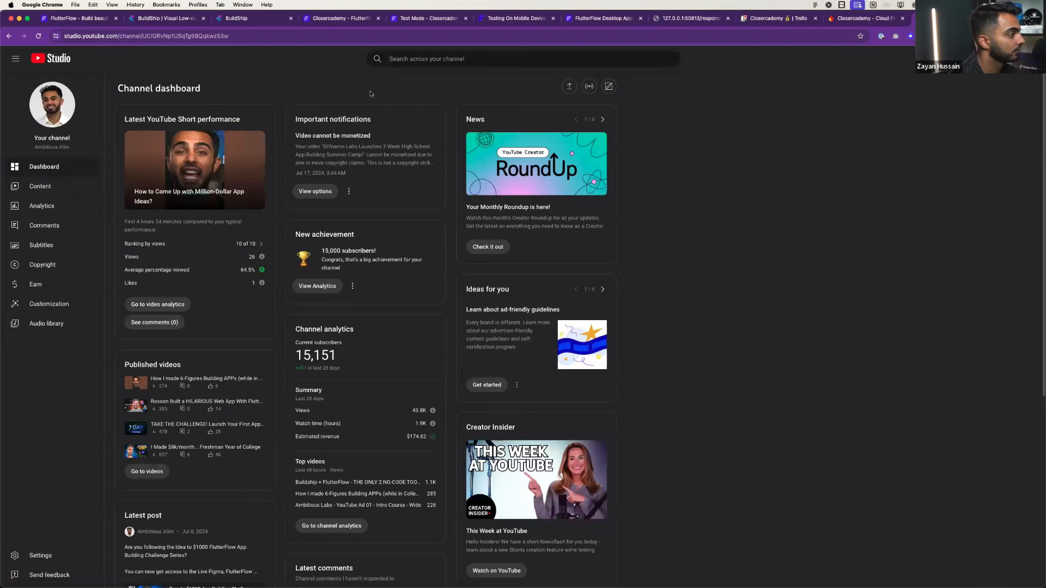
{"action": "left_click", "coordinate": [489, 60]}
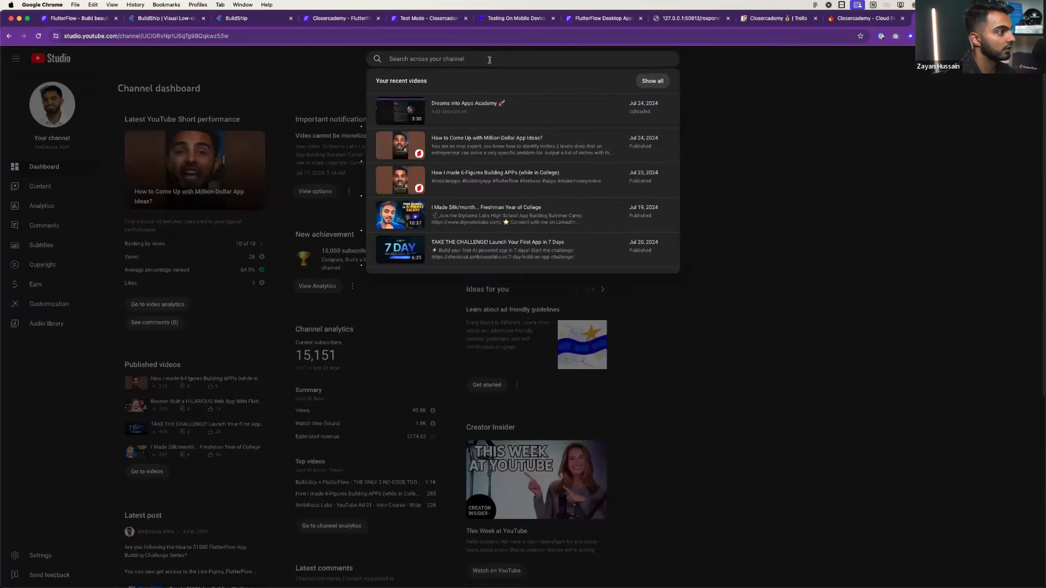
{"action": "key", "text": "super+l"}
{"action": "type", "text": "youtube.com"}
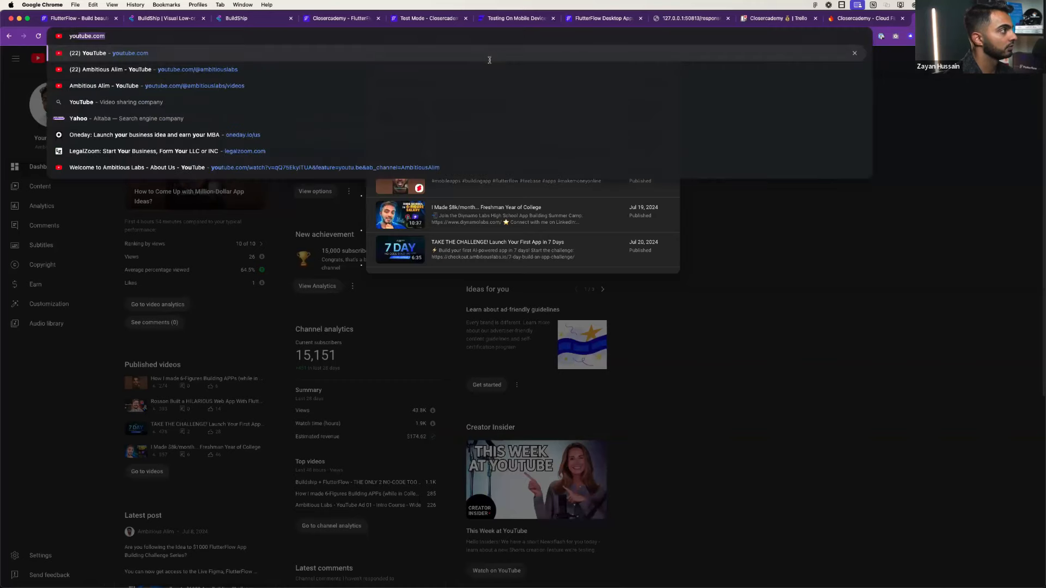
{"action": "left_click", "coordinate": [50, 175]}
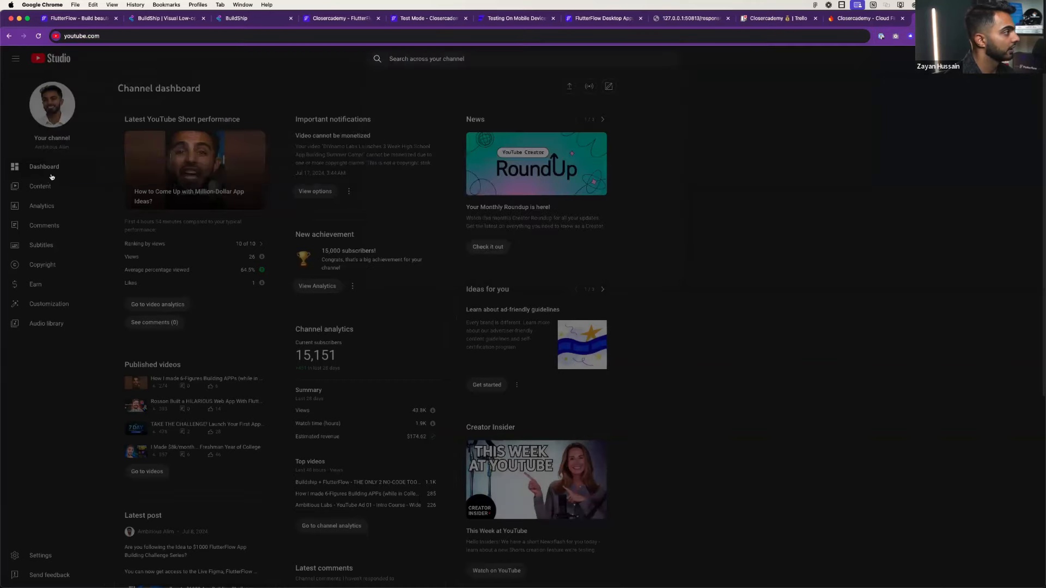
- Filter the channel's videos to titles containing "buildship"
{"action": "left_click", "coordinate": [51, 182]}
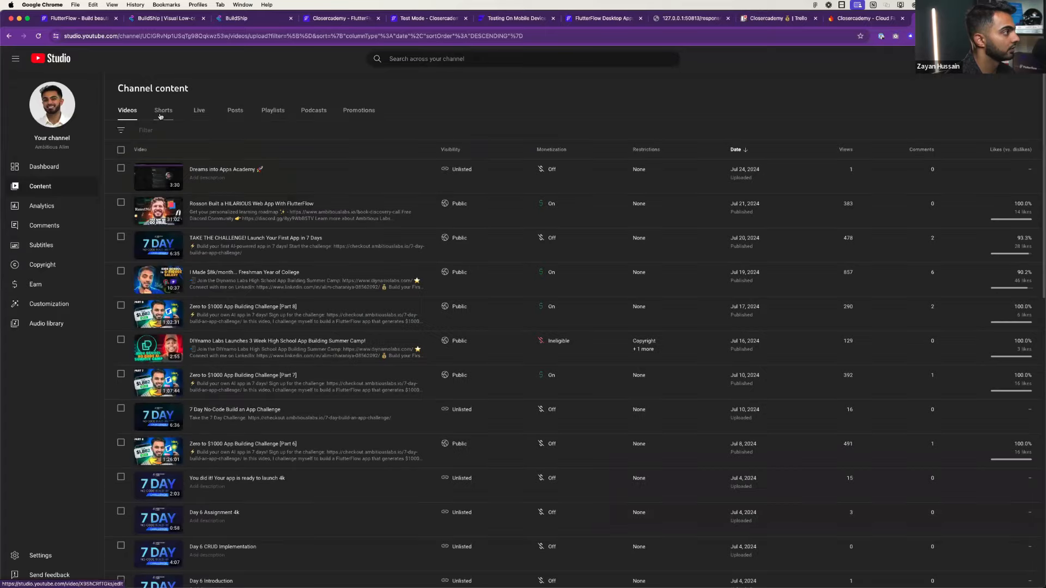
{"action": "left_click", "coordinate": [179, 130]}
{"action": "left_click", "coordinate": [155, 217]}
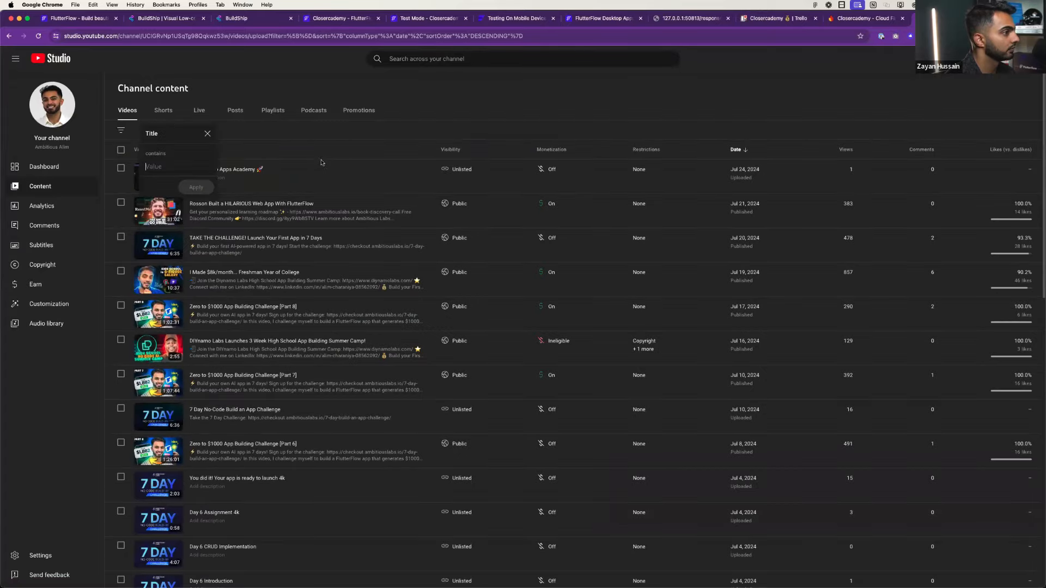
{"action": "type", "text": "bui"}
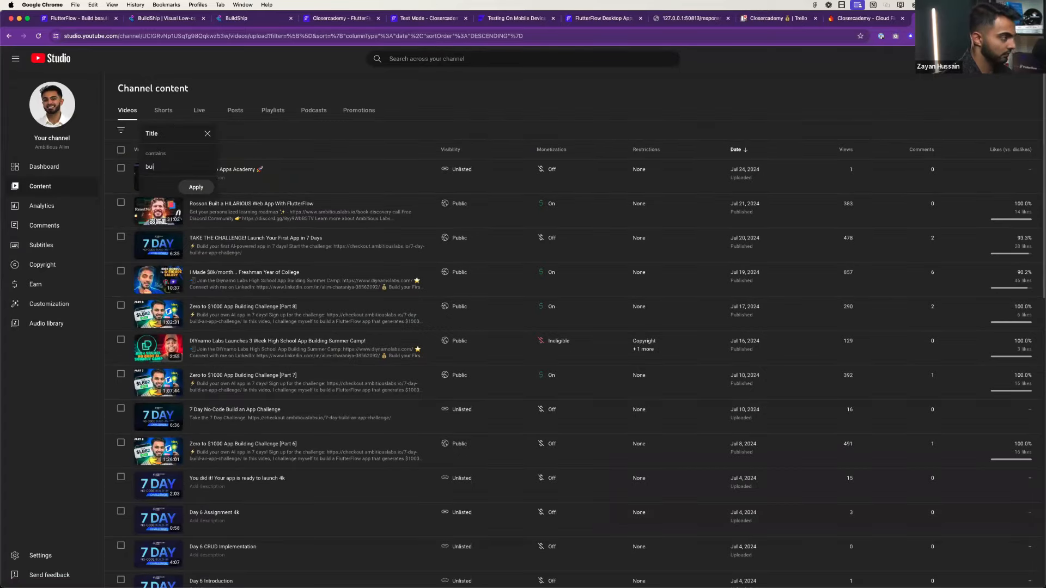
{"action": "type", "text": "ldship"}
{"action": "left_click", "coordinate": [195, 187]}
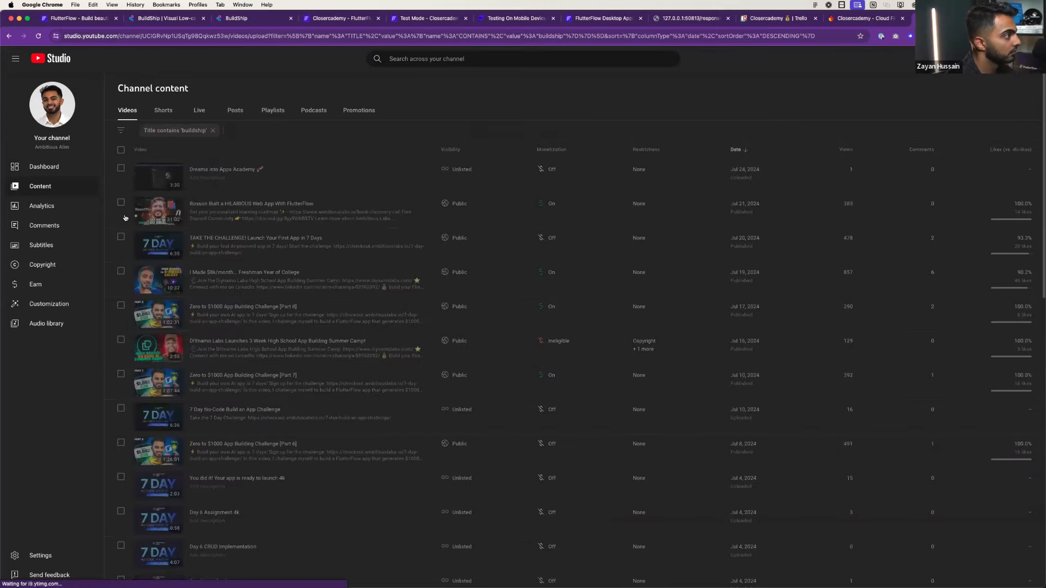
{"action": "scroll", "coordinate": [255, 311], "scroll_direction": "down", "scroll_amount": 1}
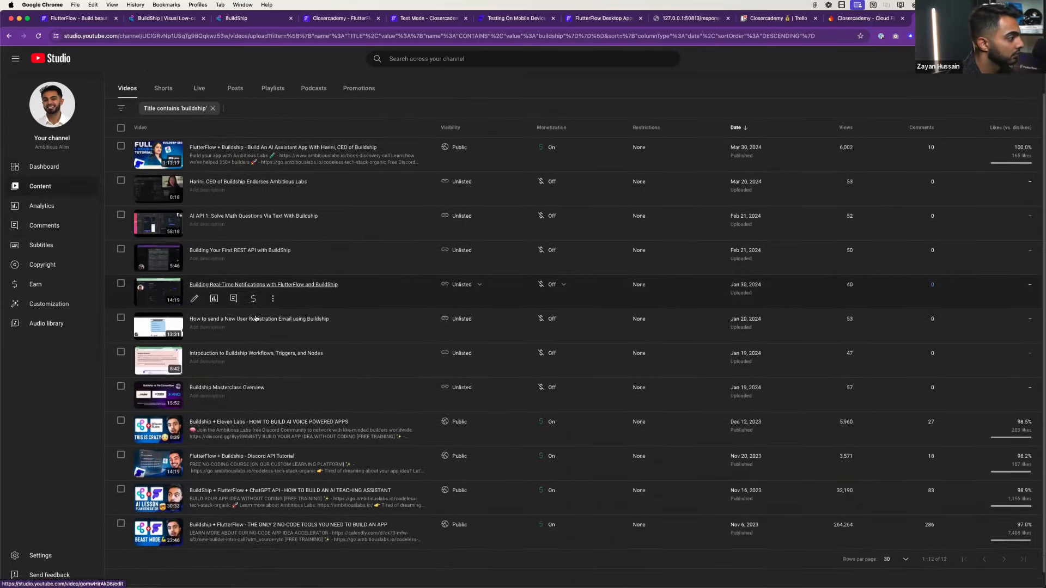
- Open the details of the video "Buildship + FlutterFlow - THE ONLY 2 NO CODE TOOLS YOU NEED TO BUILD AN APP" and copy its link
{"action": "left_click", "coordinate": [244, 533]}
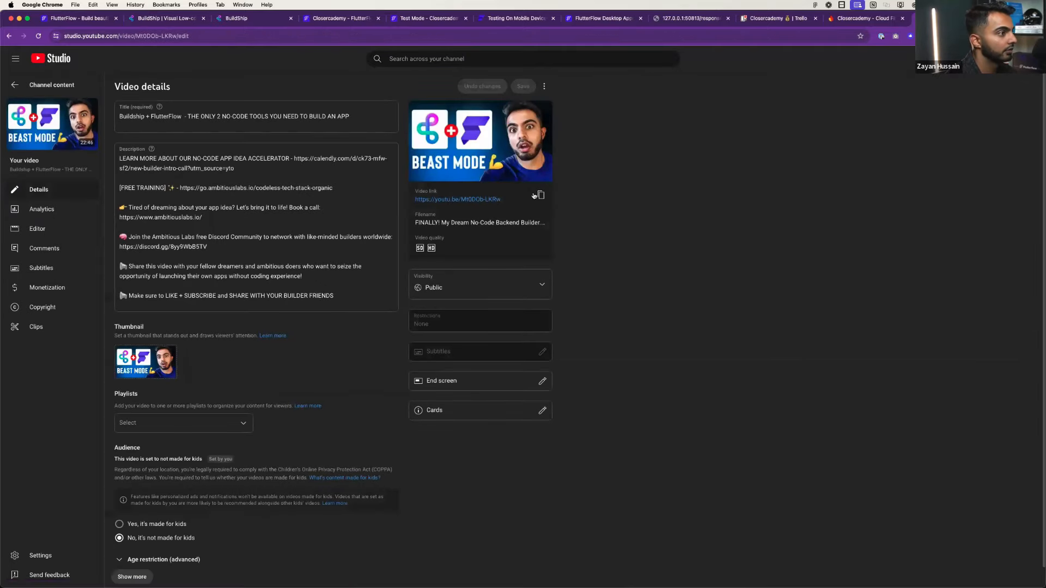
{"action": "left_click", "coordinate": [541, 194]}
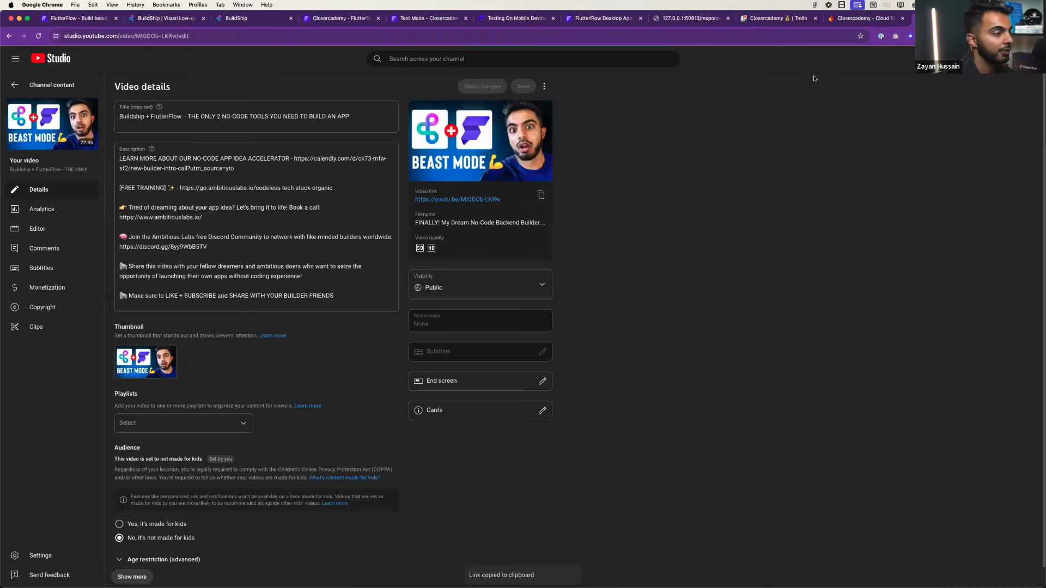
{"action": "key", "text": "super+Tab"}
{"action": "key", "text": "super+Tab"}
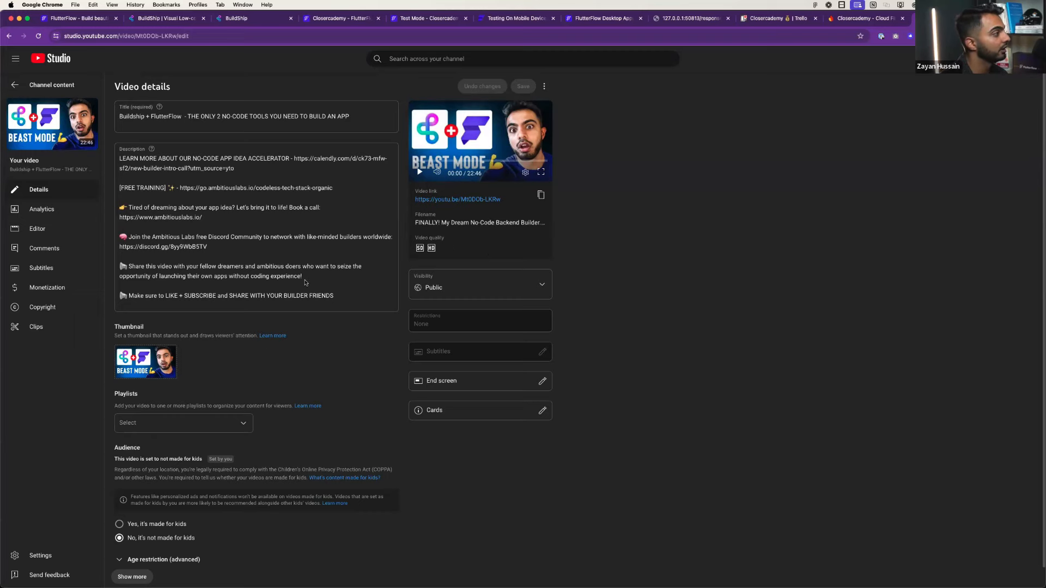
- Switch back to BuildShip and review the JSON returned by the Submit Response workflow test, including the challenge data fields
{"action": "left_click", "coordinate": [771, 19]}
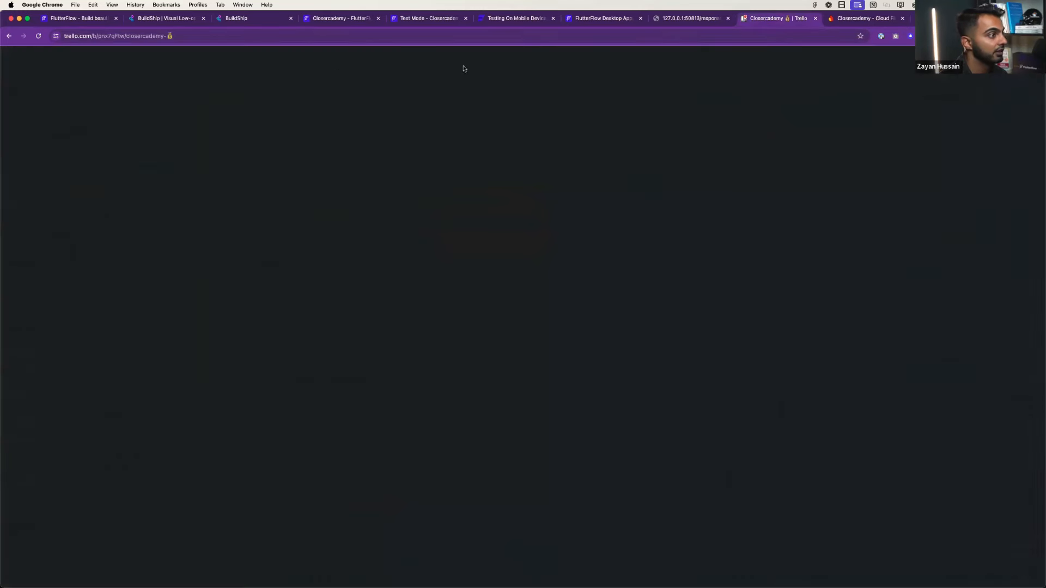
{"action": "left_click", "coordinate": [246, 20]}
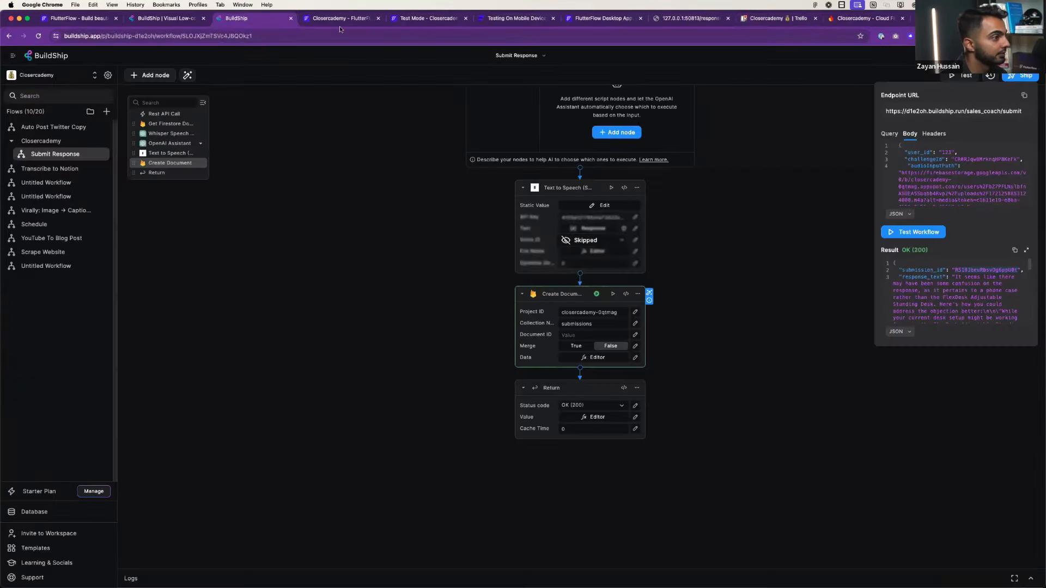
{"action": "scroll", "coordinate": [953, 319], "scroll_direction": "down", "scroll_amount": 2}
{"action": "scroll", "coordinate": [953, 319], "scroll_direction": "down", "scroll_amount": 3}
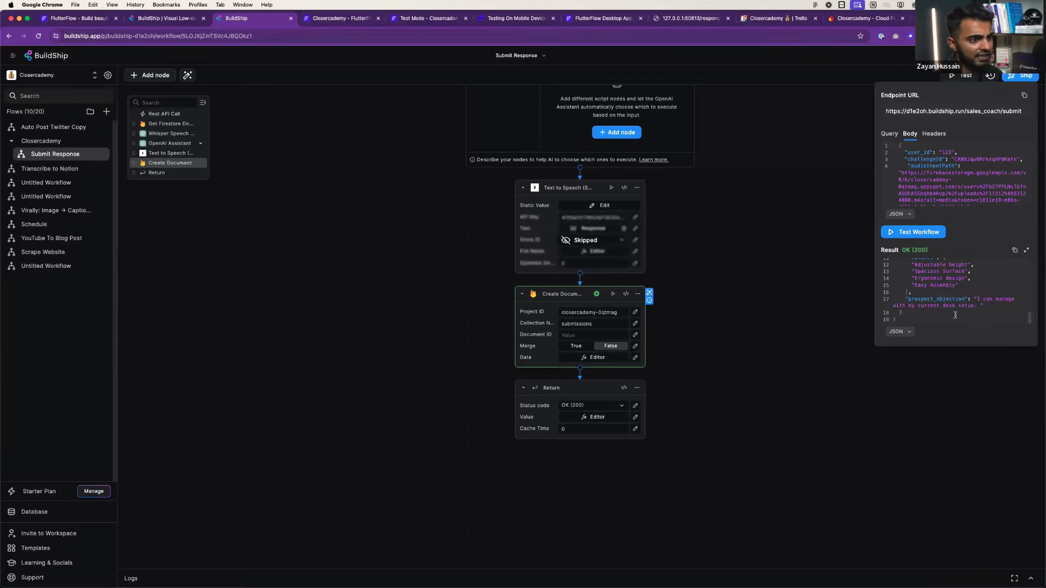
{"action": "scroll", "coordinate": [948, 301], "scroll_direction": "up", "scroll_amount": 5}
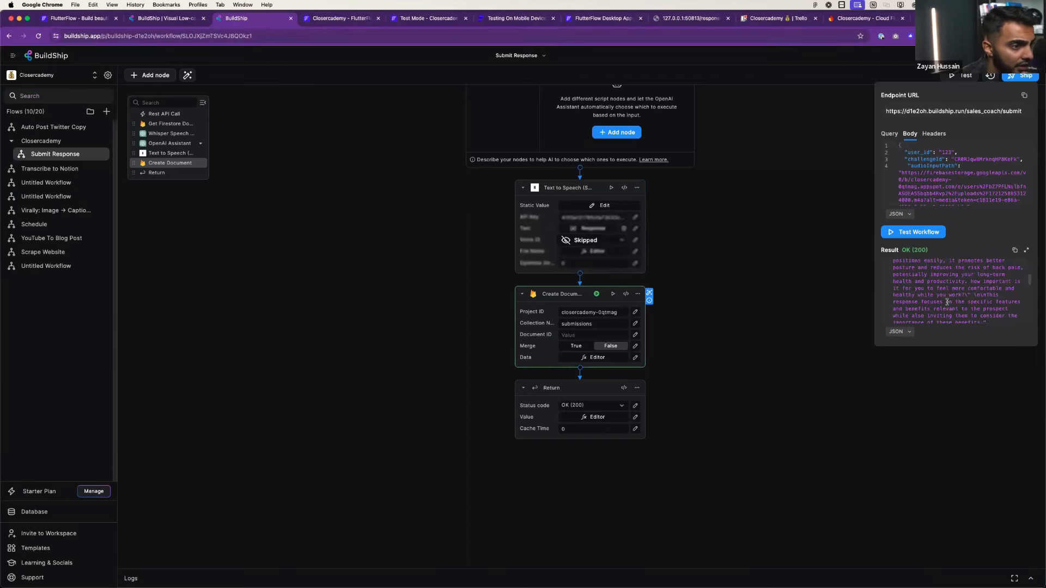
{"action": "scroll", "coordinate": [947, 301], "scroll_direction": "down", "scroll_amount": 5}
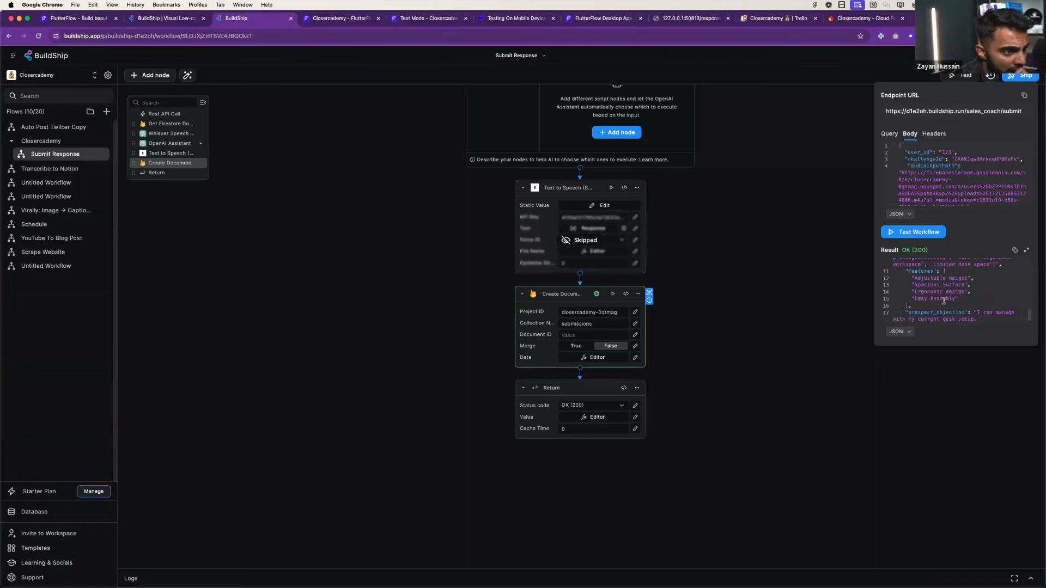
{"action": "scroll", "coordinate": [943, 301], "scroll_direction": "up", "scroll_amount": 2}
{"action": "scroll", "coordinate": [944, 301], "scroll_direction": "up", "scroll_amount": 5}
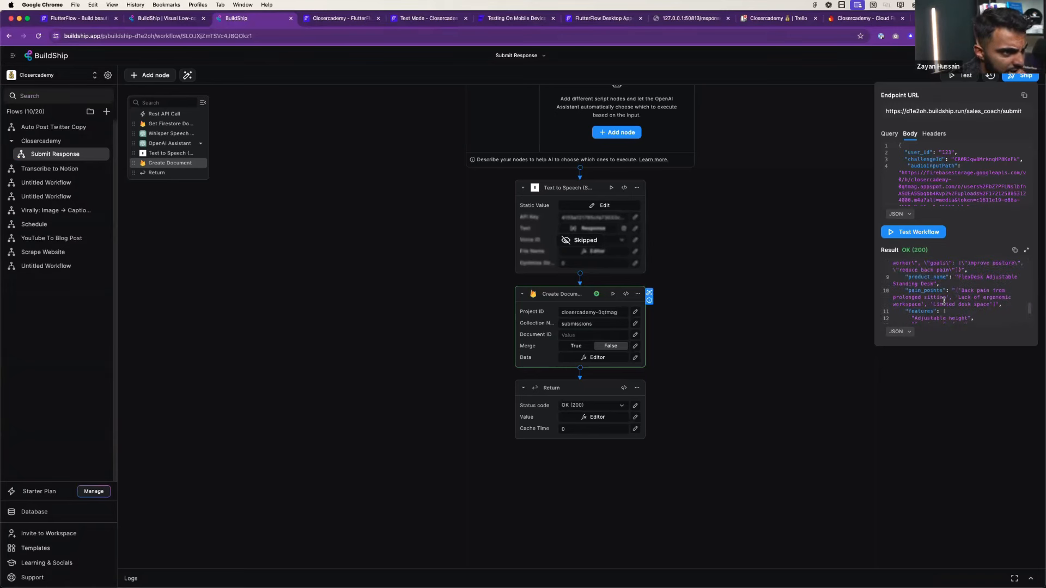
{"action": "scroll", "coordinate": [944, 302], "scroll_direction": "up", "scroll_amount": 5}
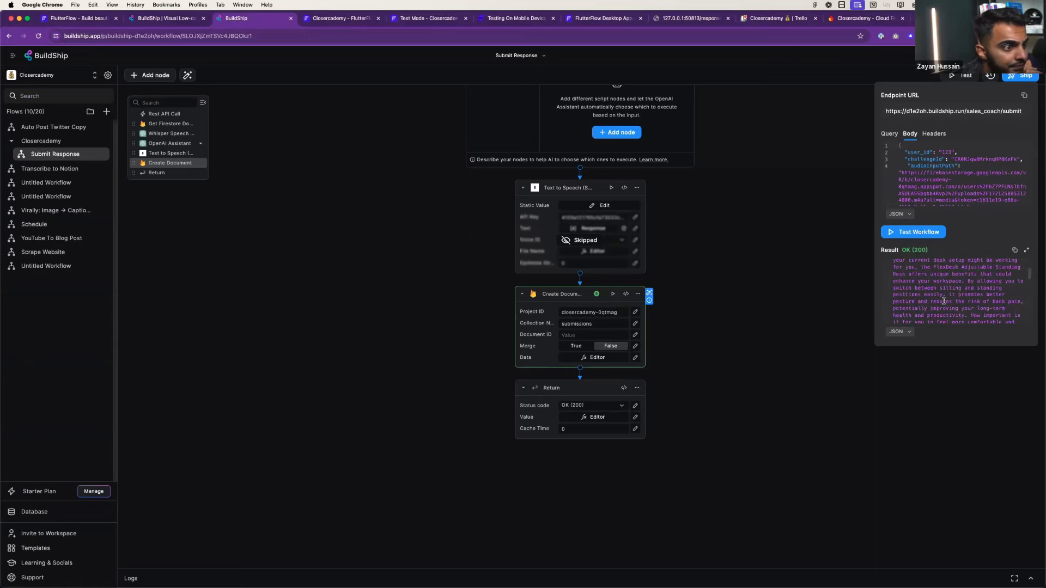
{"action": "left_click", "coordinate": [631, 247]}
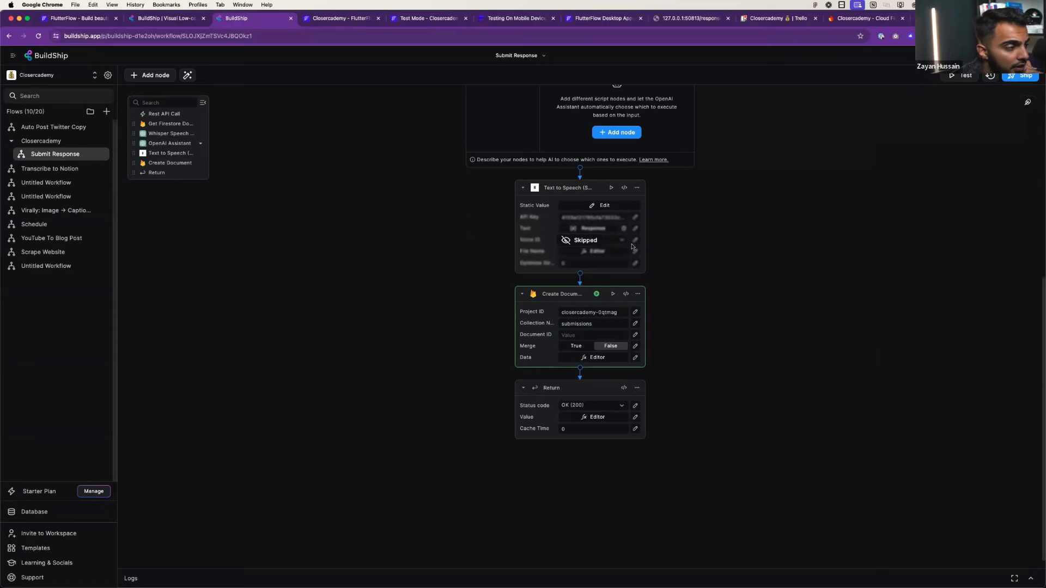
- In FlutterFlow, set the userId test value of the Submit Response to Sales Coach call to 123, run the test and check the response
{"action": "left_click", "coordinate": [163, 18]}
{"action": "left_click", "coordinate": [332, 17]}
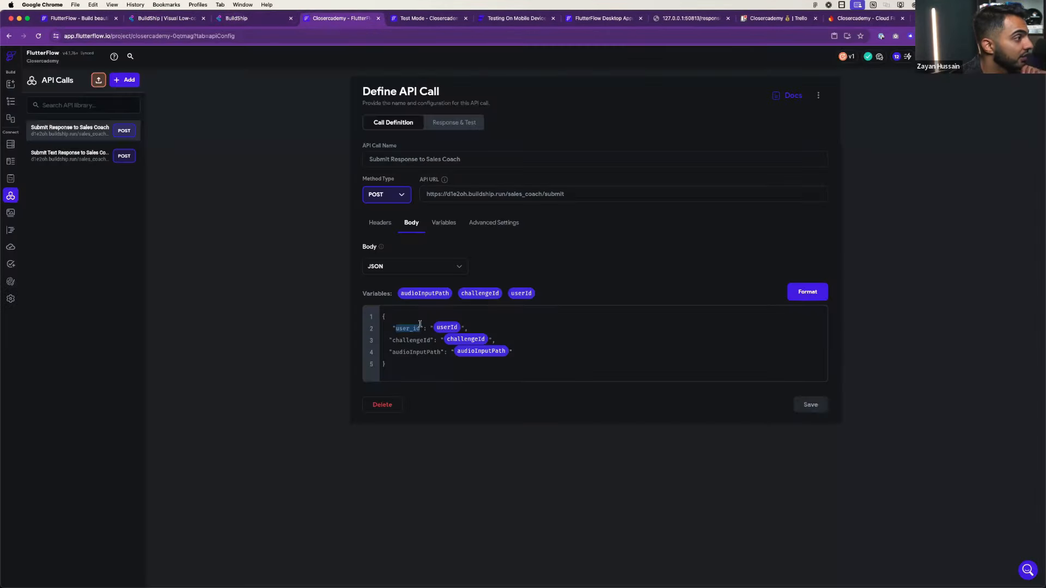
{"action": "left_click", "coordinate": [444, 224]}
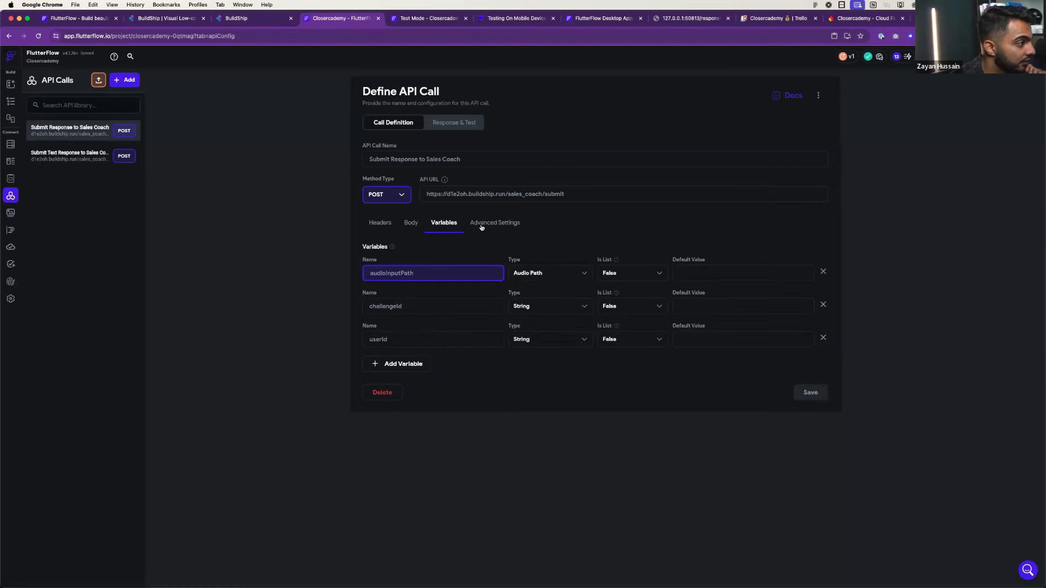
{"action": "left_click", "coordinate": [482, 224]}
{"action": "left_click", "coordinate": [445, 222]}
{"action": "left_click", "coordinate": [455, 123]}
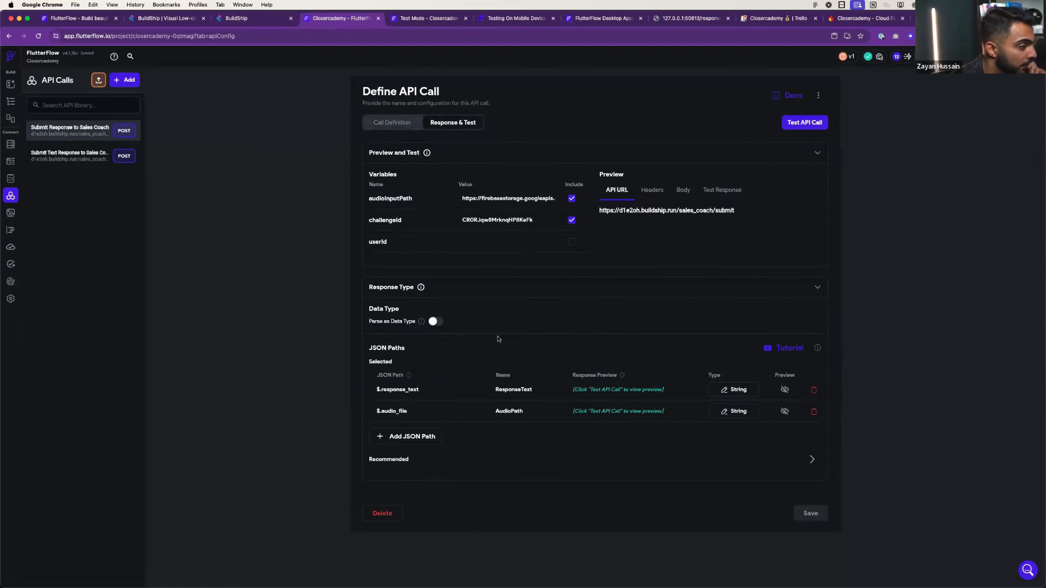
{"action": "left_click", "coordinate": [497, 241]}
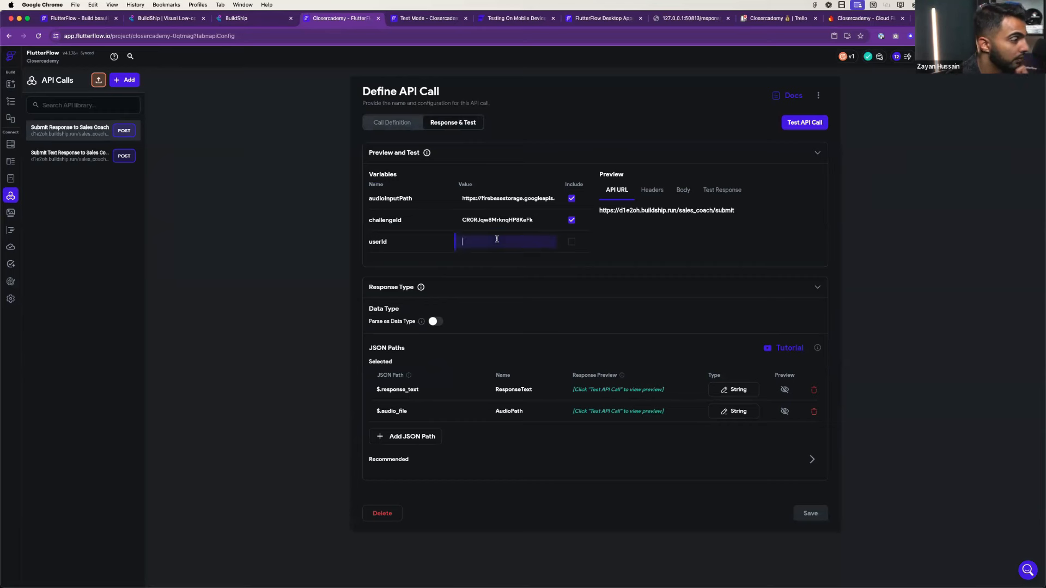
{"action": "type", "text": "123"}
{"action": "key", "text": "Return"}
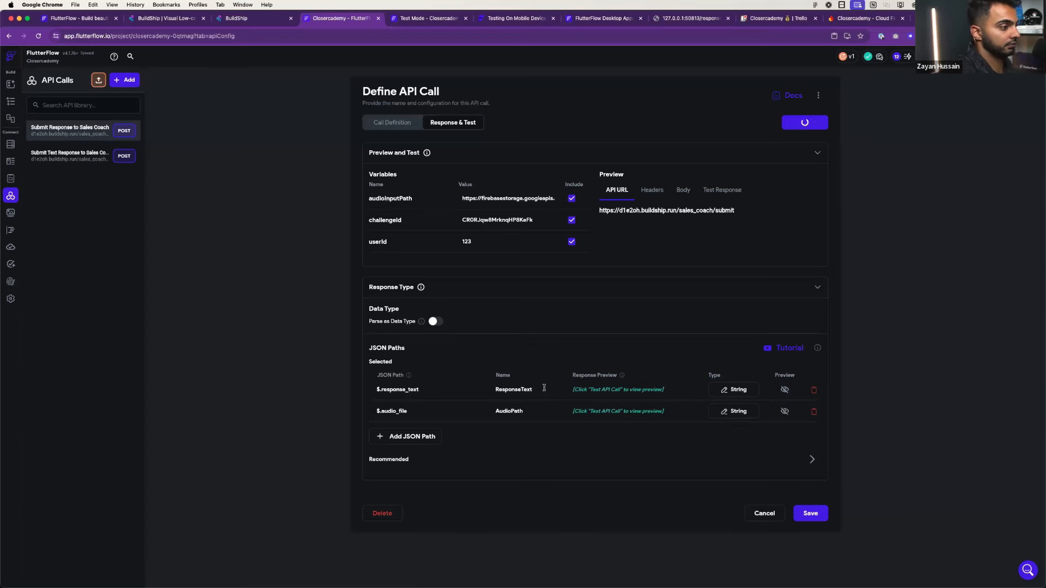
{"action": "scroll", "coordinate": [562, 370], "scroll_direction": "down", "scroll_amount": 3}
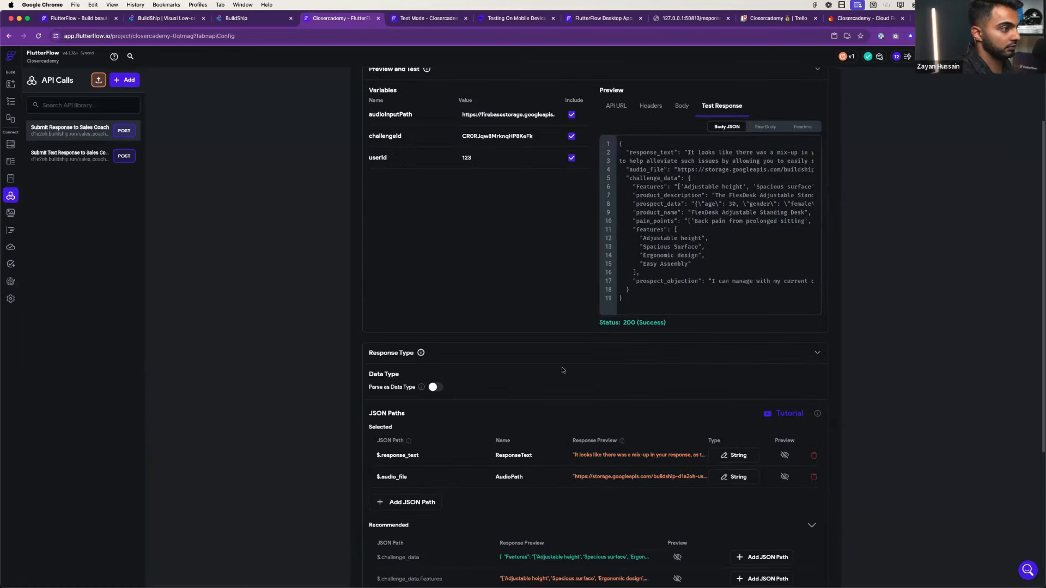
{"action": "scroll", "coordinate": [562, 371], "scroll_direction": "down", "scroll_amount": 8}
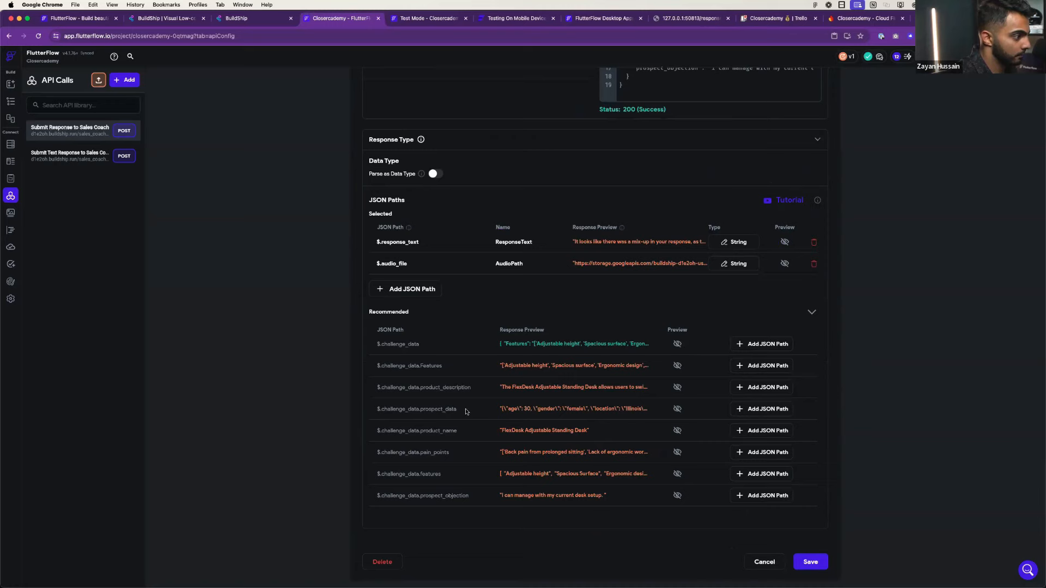
{"action": "scroll", "coordinate": [594, 322], "scroll_direction": "up", "scroll_amount": 7}
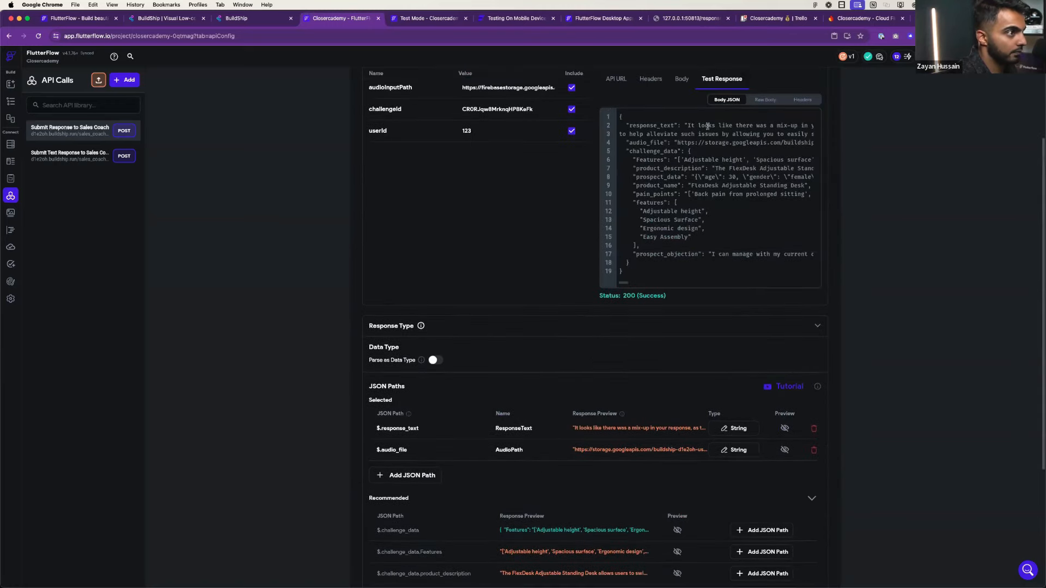
- Return to BuildShip and ship the updated Submit Response workflow
{"action": "left_click", "coordinate": [417, 18]}
{"action": "left_click", "coordinate": [264, 20]}
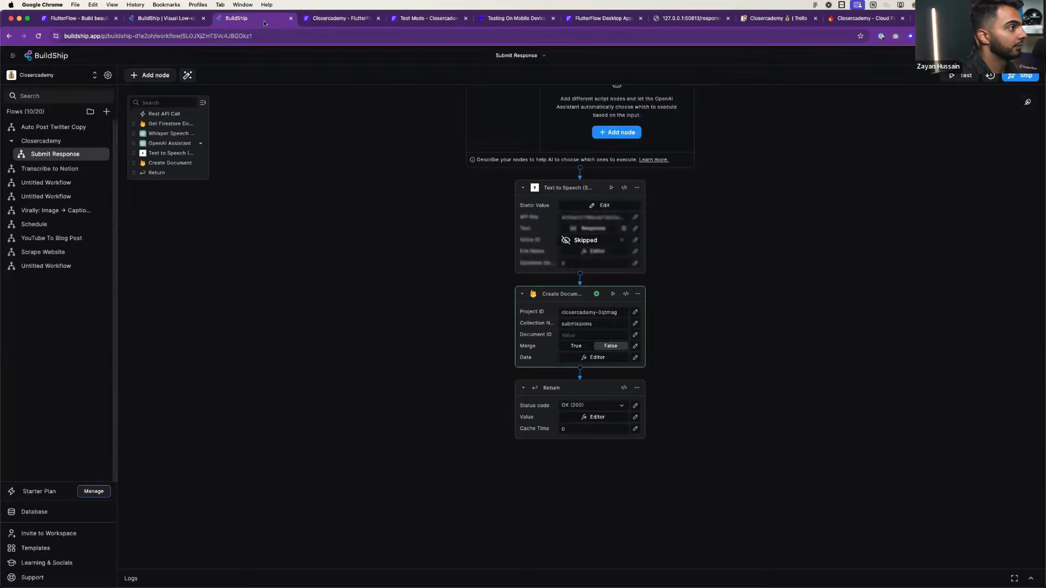
{"action": "left_click", "coordinate": [1013, 75]}
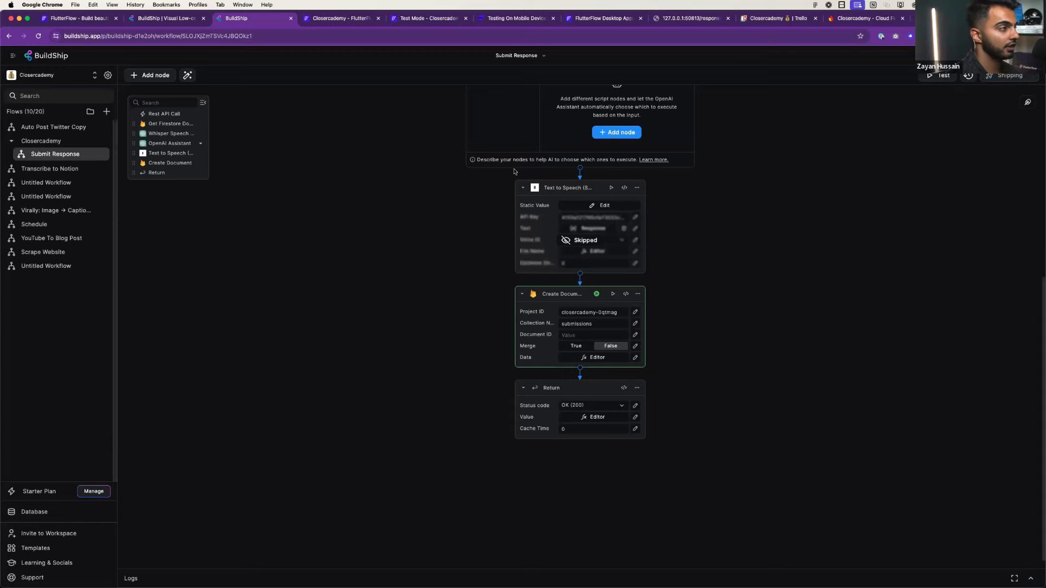
{"action": "left_click", "coordinate": [427, 18]}
{"action": "left_click", "coordinate": [254, 21]}
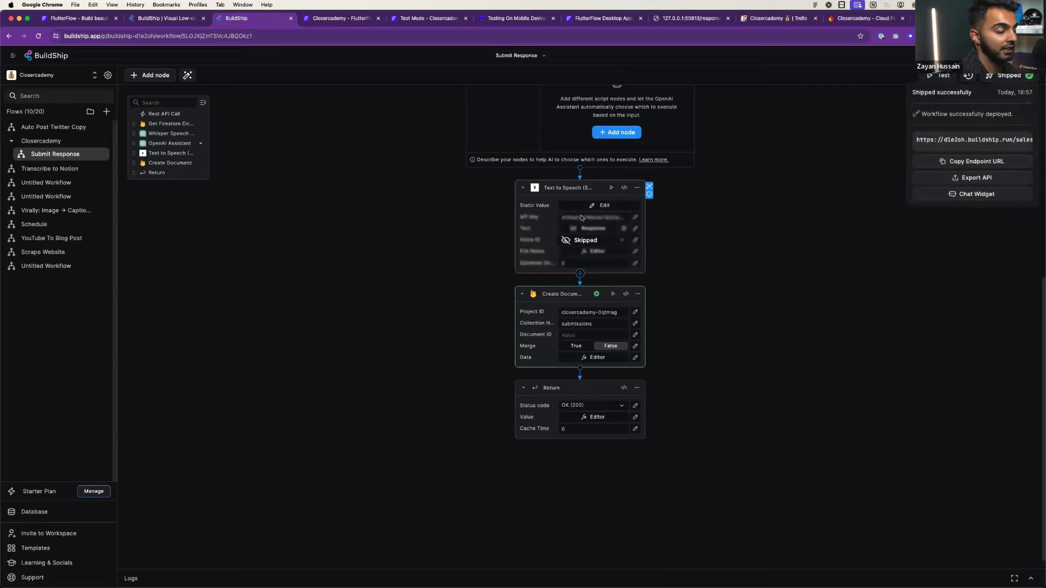
- Switch to FlutterFlow, rerun the Submit Response to Sales Coach API test and check the response for submission_id
{"action": "left_click", "coordinate": [363, 22]}
{"action": "scroll", "coordinate": [532, 294], "scroll_direction": "down", "scroll_amount": 3}
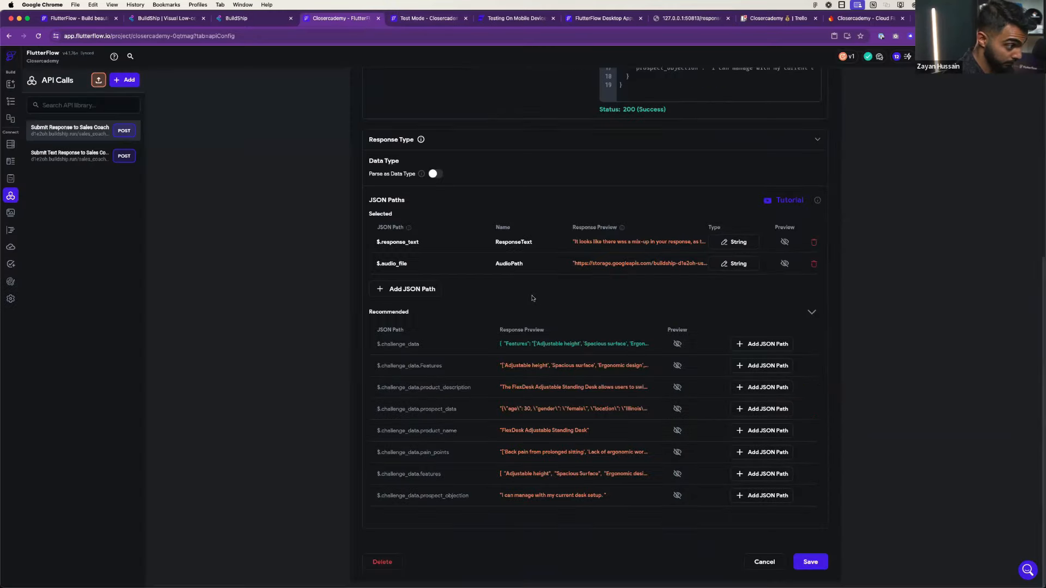
{"action": "scroll", "coordinate": [532, 297], "scroll_direction": "up", "scroll_amount": 5}
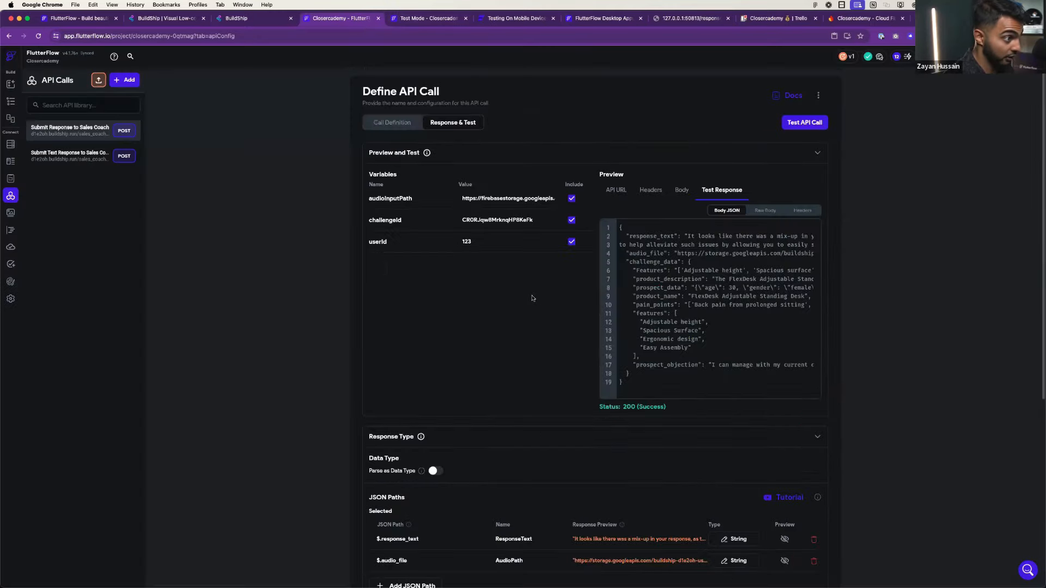
{"action": "left_click", "coordinate": [805, 123]}
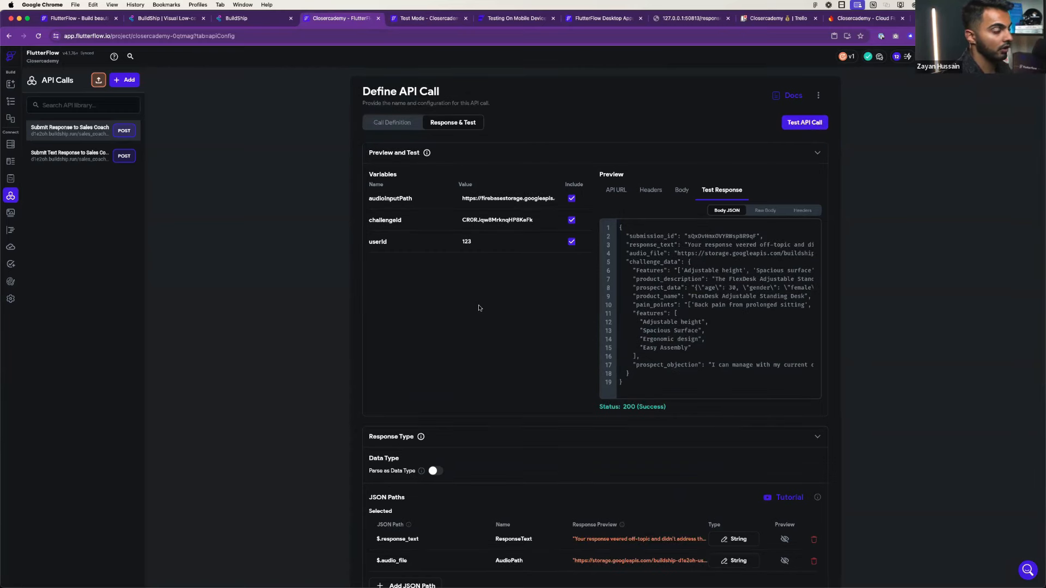
{"action": "left_click_drag", "start_coordinate": [637, 235], "coordinate": [753, 236]}
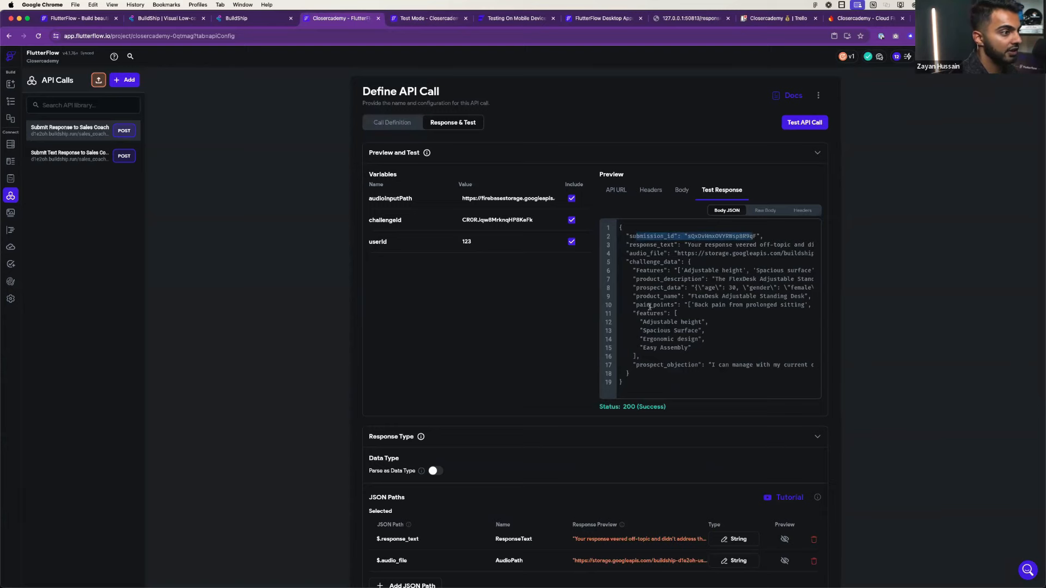
- Add the recommended JSON path $.submission_id to the API call and name it SubmissionId
{"action": "scroll", "coordinate": [648, 306], "scroll_direction": "down", "scroll_amount": 6}
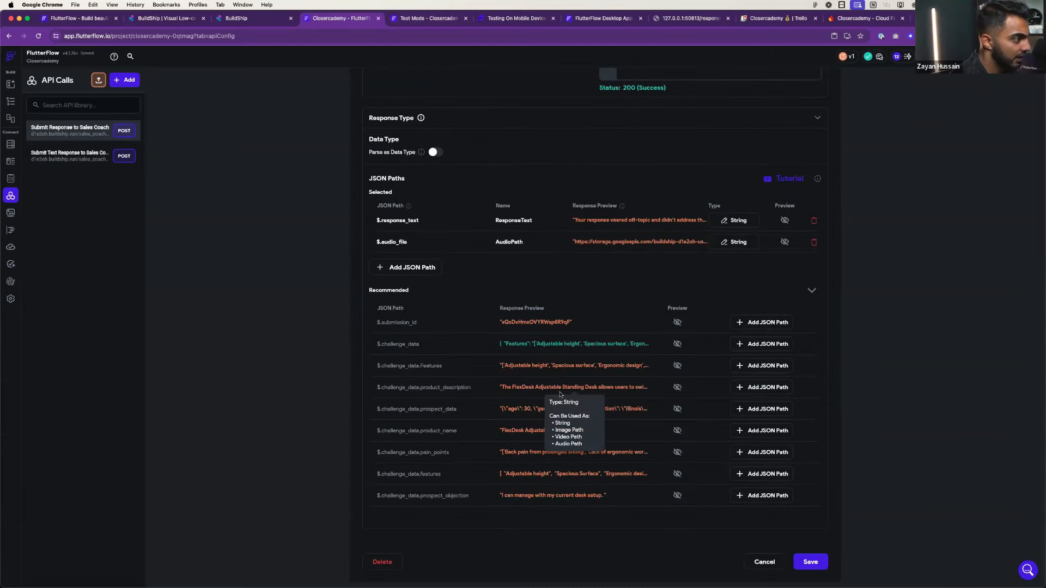
{"action": "left_click", "coordinate": [768, 323]}
{"action": "left_click", "coordinate": [527, 264]}
{"action": "type", "text": "SubmissionId"}
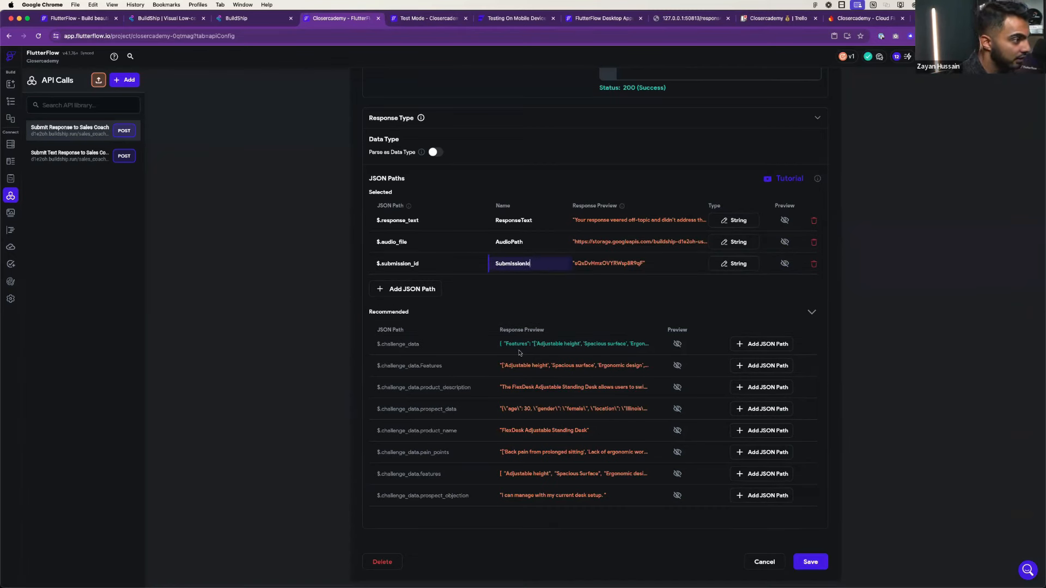
- Add the recommended JSON path $.challenge_data.Features and name it ChallengeFeatures
{"action": "left_click", "coordinate": [742, 365]}
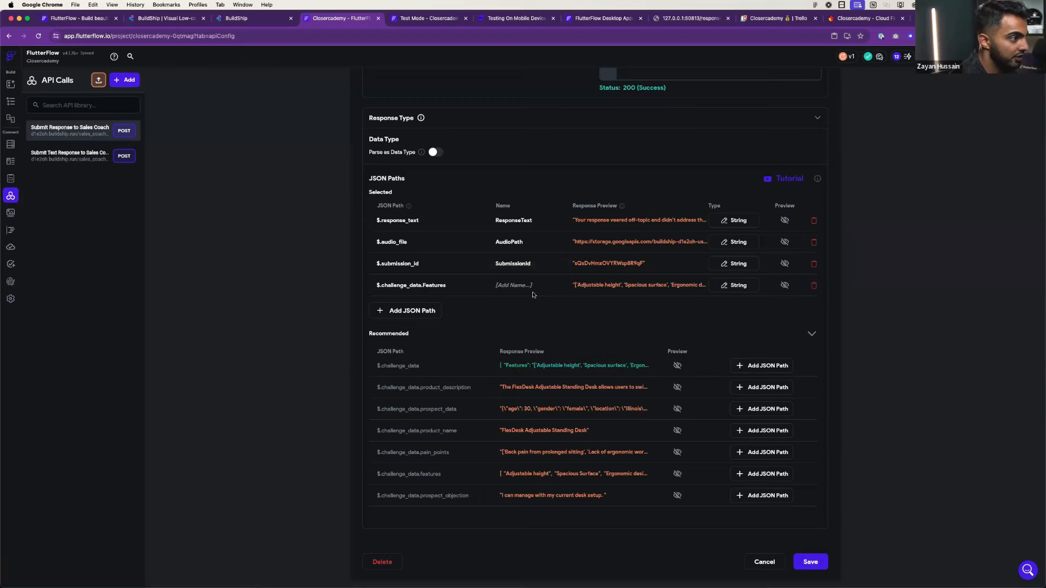
{"action": "left_click", "coordinate": [527, 286]}
{"action": "type", "text": "Challen"}
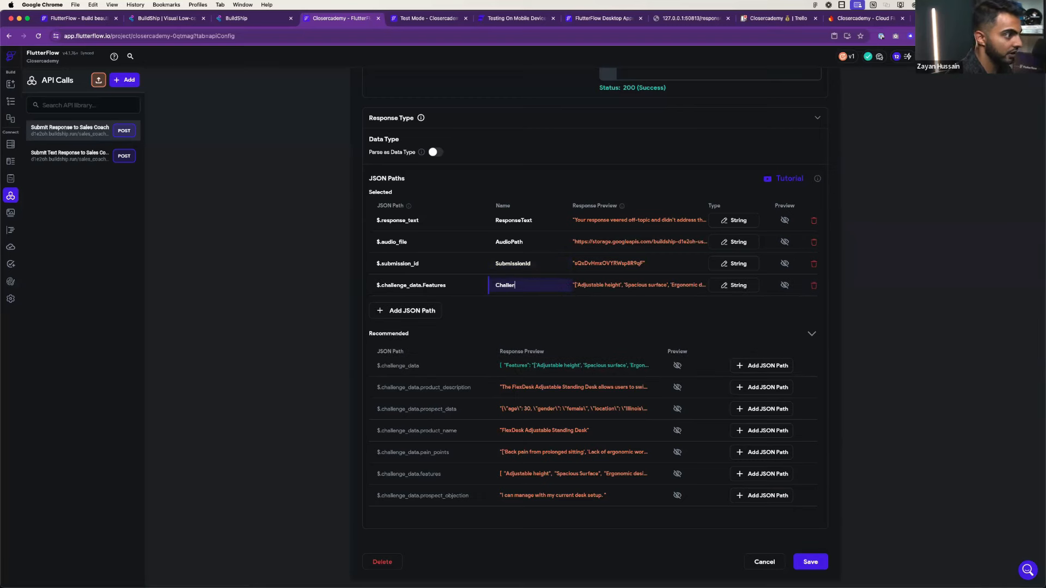
{"action": "type", "text": "geDes"}
{"action": "key", "text": "BackSpace"}
{"action": "key", "text": "BackSpace"}
{"action": "key", "text": "BackSpace"}
{"action": "type", "text": "Features"}
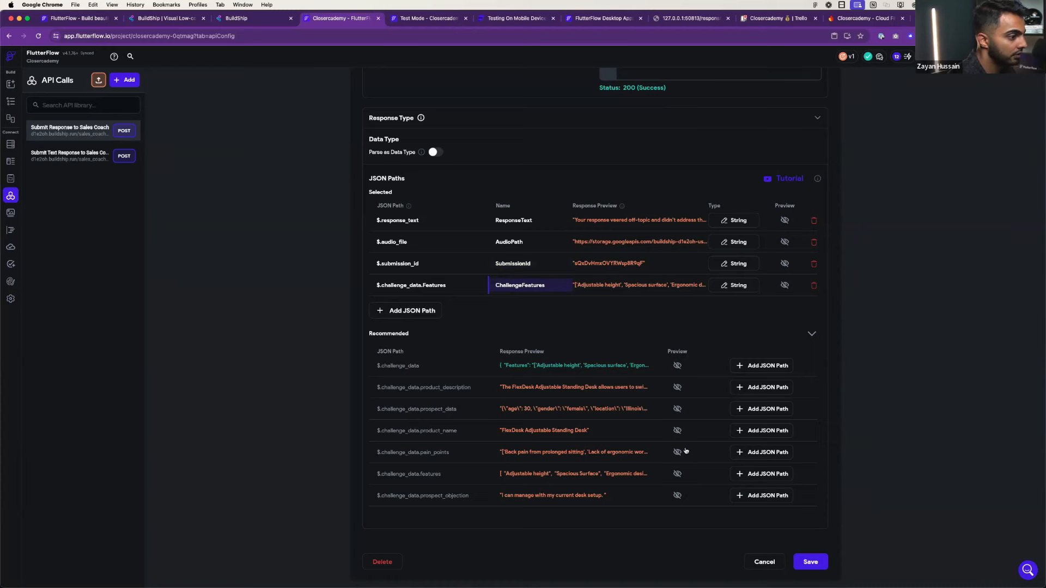
- Add the recommended JSON path $.challenge_data.pain_points and enter a name for it beginning with ChallengePai
{"action": "left_click", "coordinate": [763, 453]}
{"action": "left_click", "coordinate": [512, 307]}
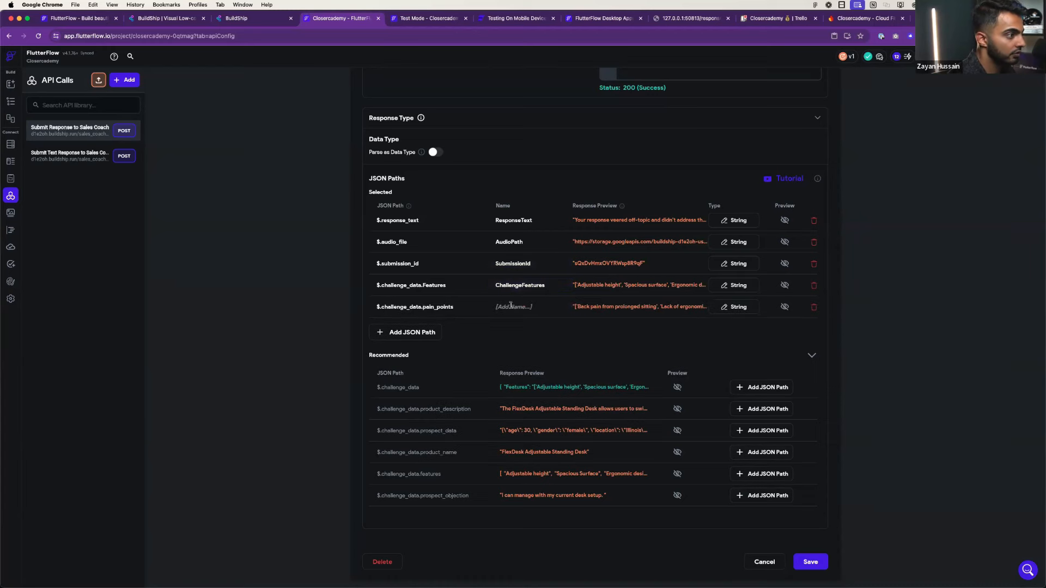
{"action": "type", "text": "ChallengeF"}
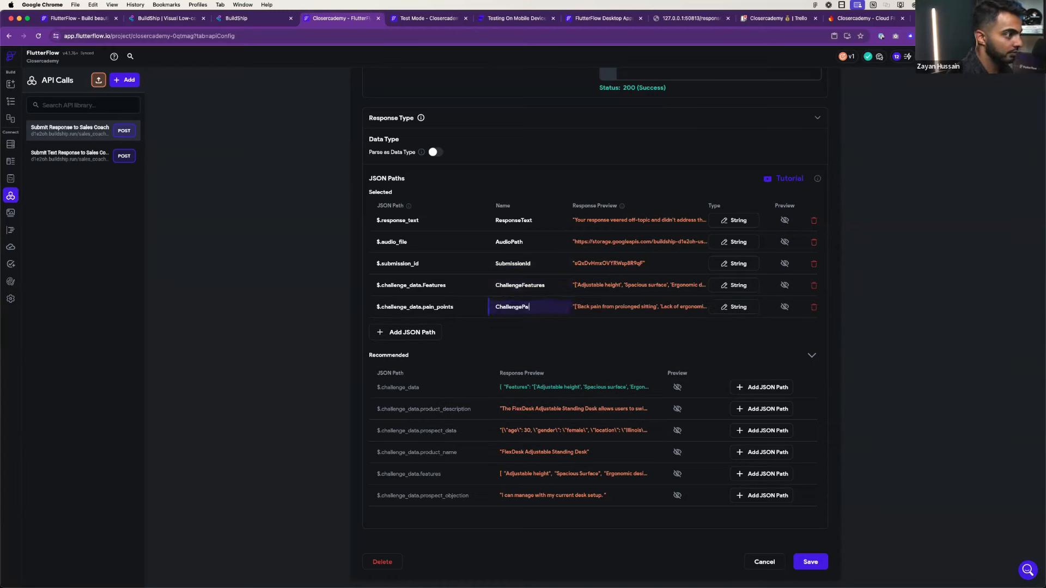
- Finish naming the pain_points JSON path ChallengePainPoints and add $.challenge_data.prospect_objection under the name ProspectObjection
{"action": "type", "text": "ainPoints"}
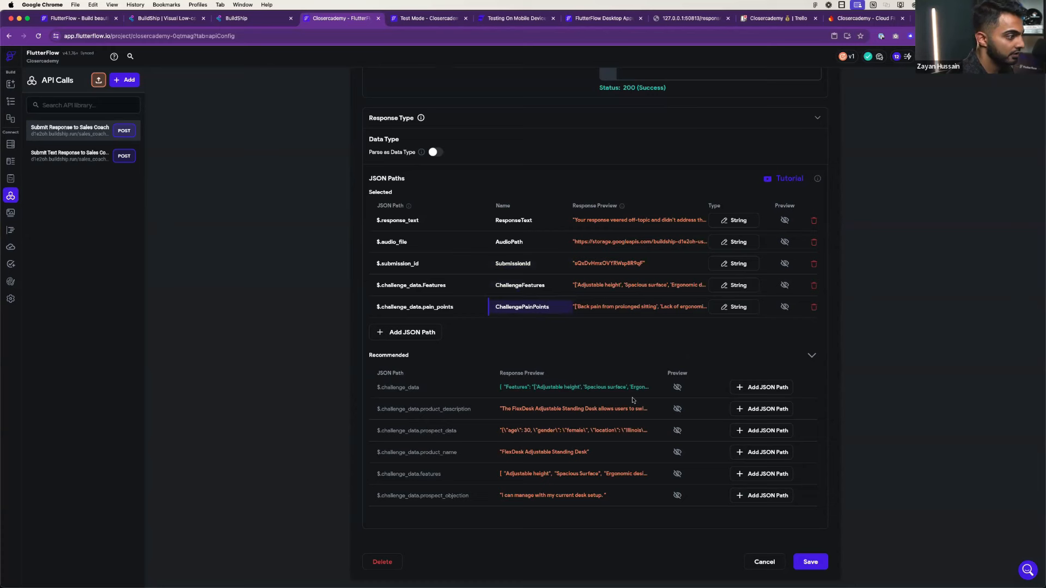
{"action": "left_click", "coordinate": [769, 496]}
{"action": "left_click", "coordinate": [505, 328]}
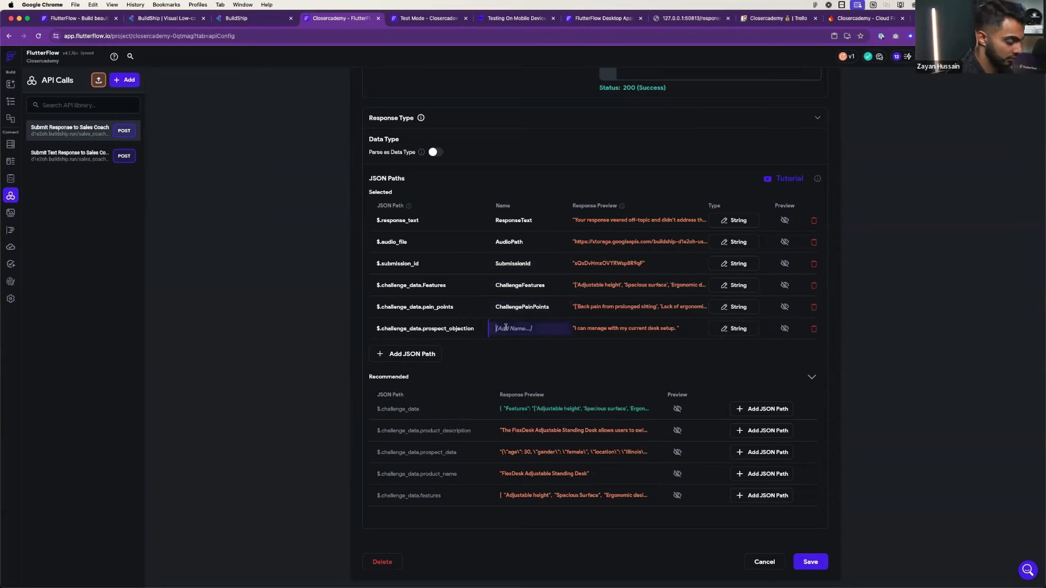
{"action": "type", "text": "ProspectObjection"}
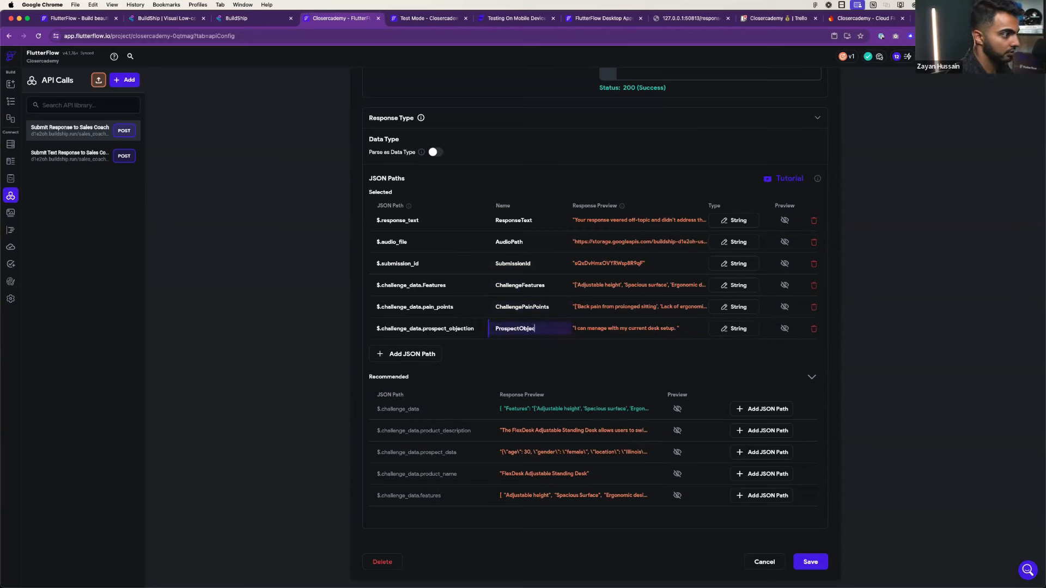
- Add the recommended JSON path $.challenge_data.product_name and name it ChallengeProductName
{"action": "left_click", "coordinate": [767, 474]}
{"action": "left_click", "coordinate": [498, 343]}
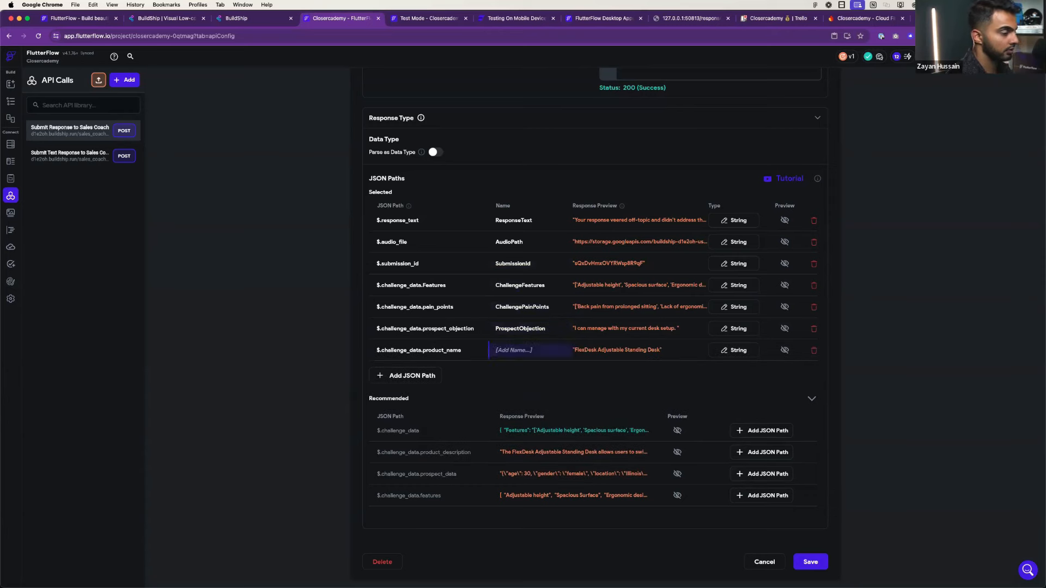
{"action": "type", "text": "ChallengeProductName"}
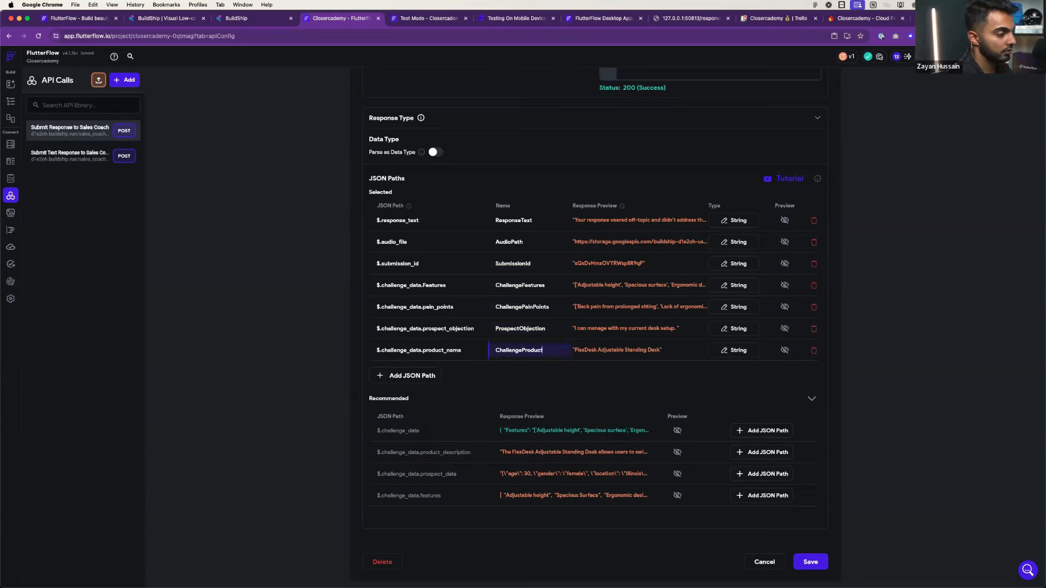
- Add the recommended JSON path $.challenge_data.product_description and name it ChallengeProductDescription
{"action": "left_click", "coordinate": [762, 452]}
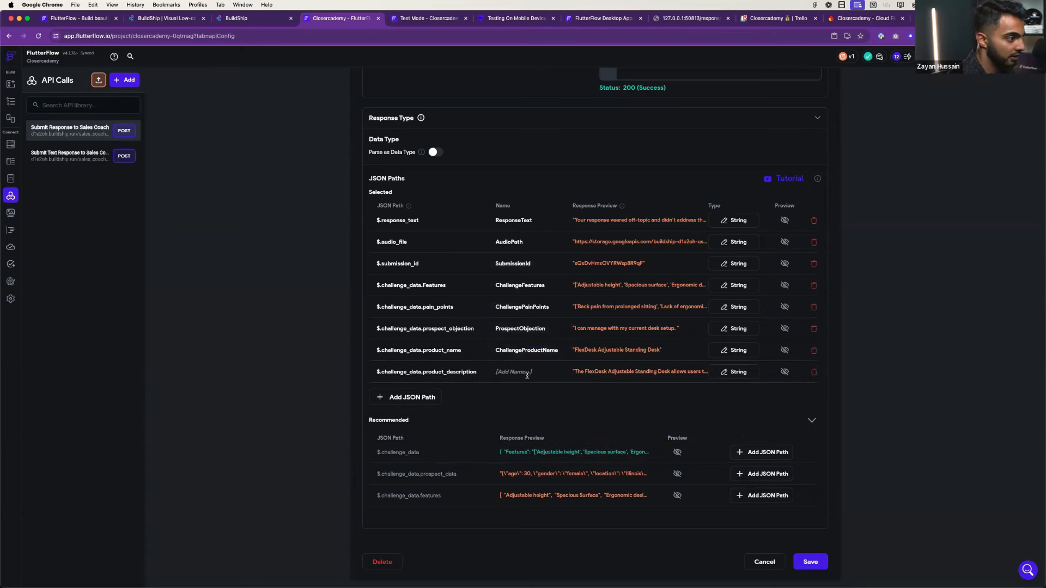
{"action": "left_click", "coordinate": [526, 372]}
{"action": "type", "text": "Challe"}
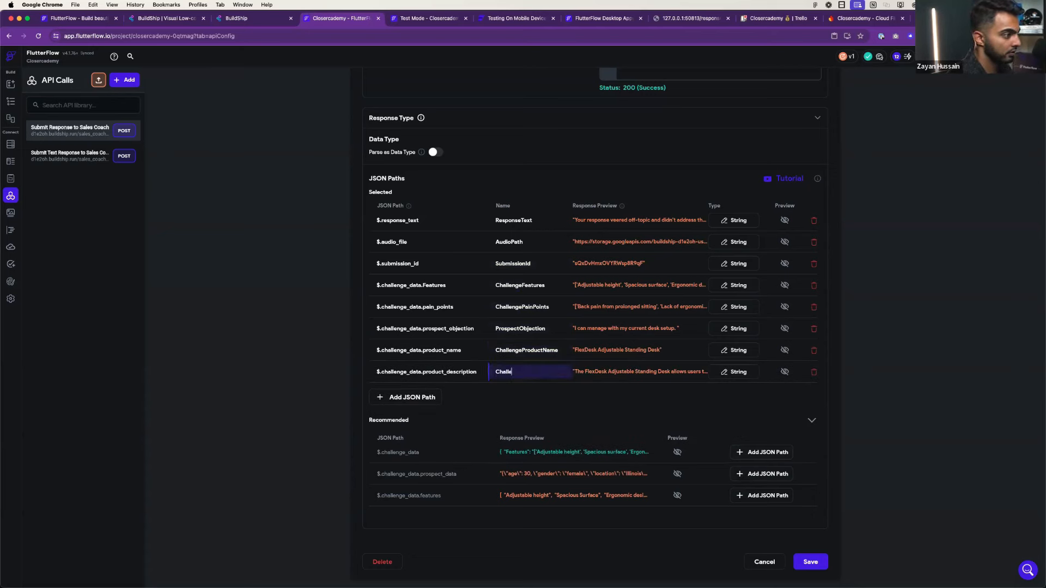
{"action": "type", "text": "ngeProductDe"}
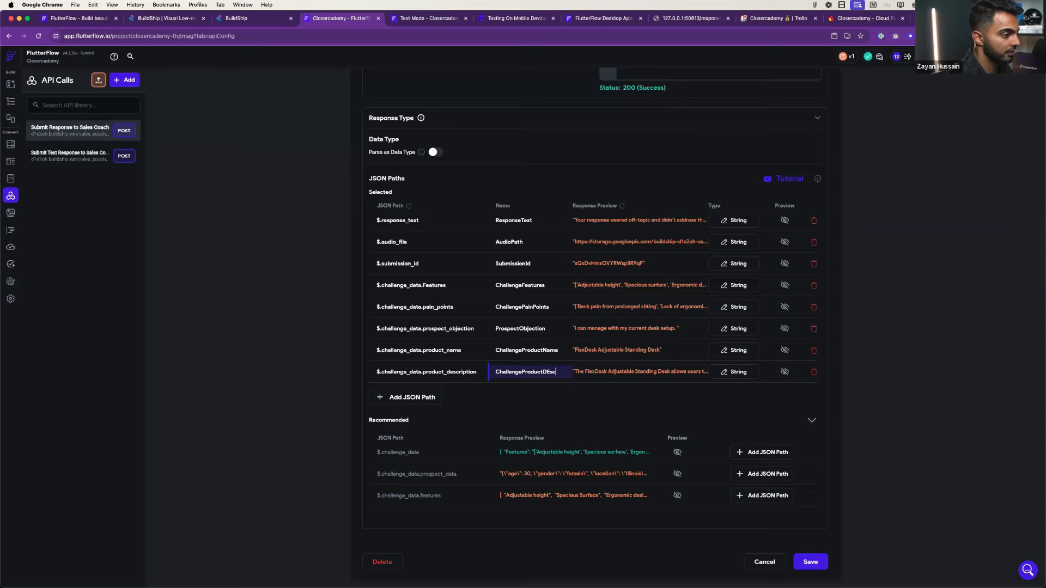
{"action": "type", "text": "script"}
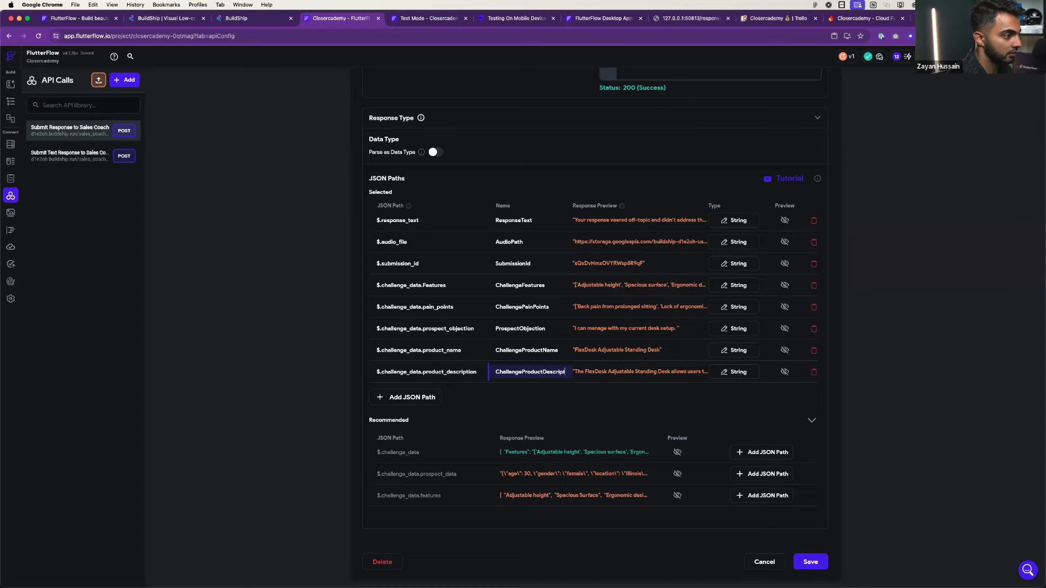
{"action": "type", "text": "ion"}
- Add the recommended JSON path $.challenge_data.prospect_data and name it ChallengeProspectData
{"action": "left_click", "coordinate": [741, 475]}
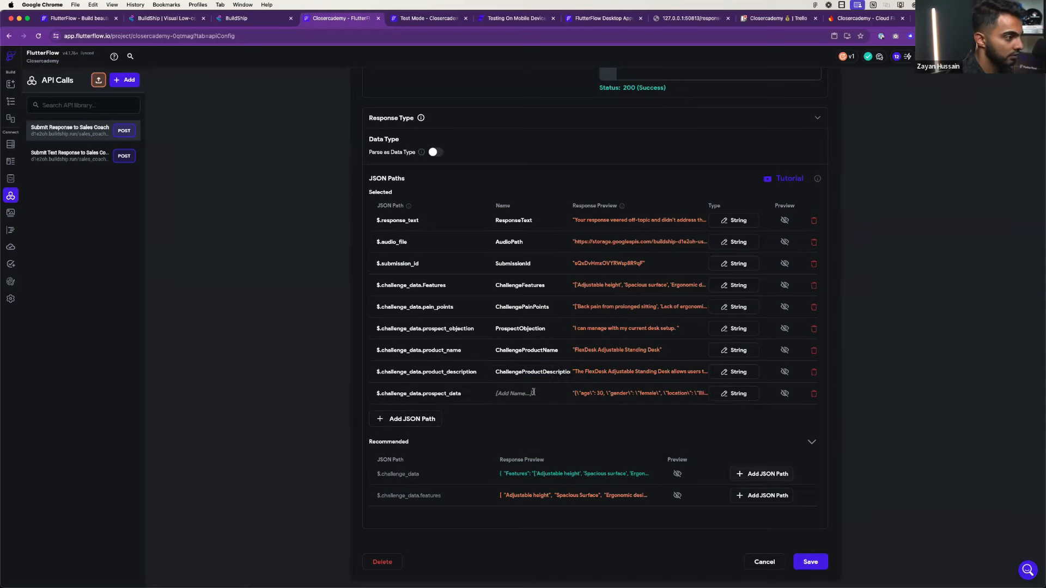
{"action": "type", "text": "Chall"}
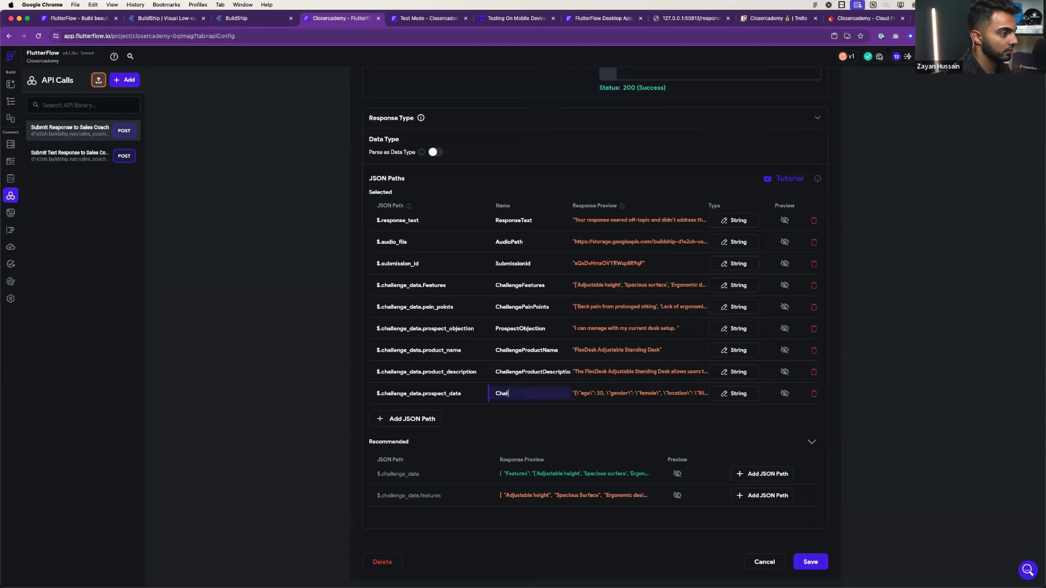
{"action": "type", "text": "engeProspectData"}
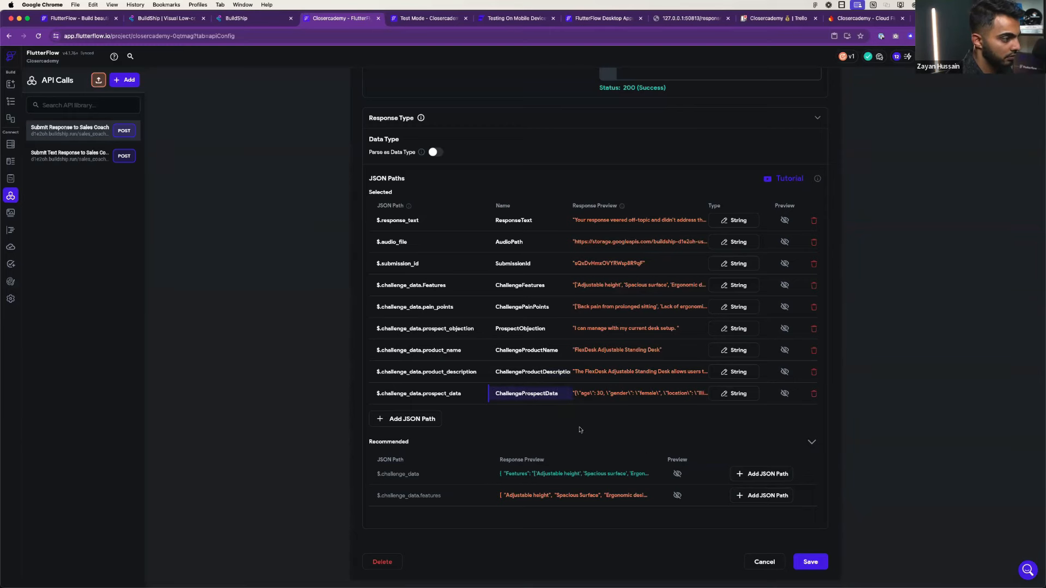
- Add the recommended JSON path $.challenge_data.features and name it ChallengeProductFeatures
{"action": "left_click", "coordinate": [762, 496]}
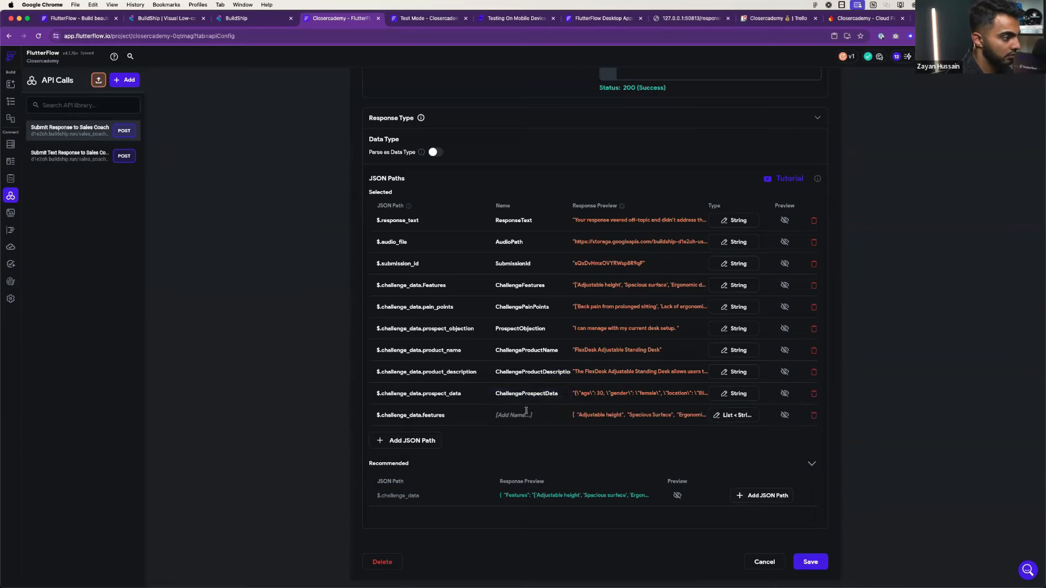
{"action": "type", "text": "Chal"}
{"action": "type", "text": "lgee"}
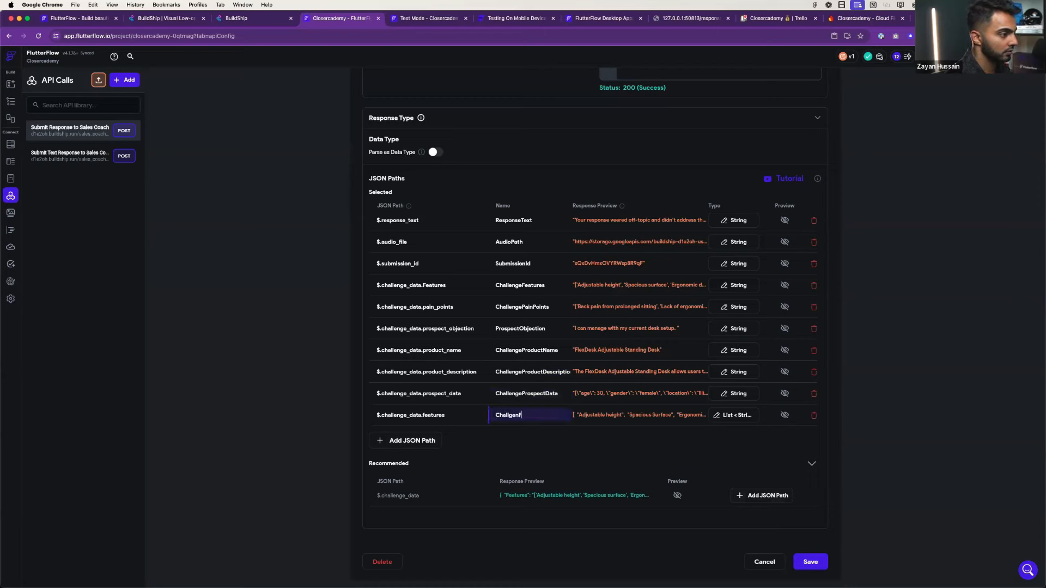
{"action": "key", "text": "BackSpace"}
{"action": "type", "text": "eng"}
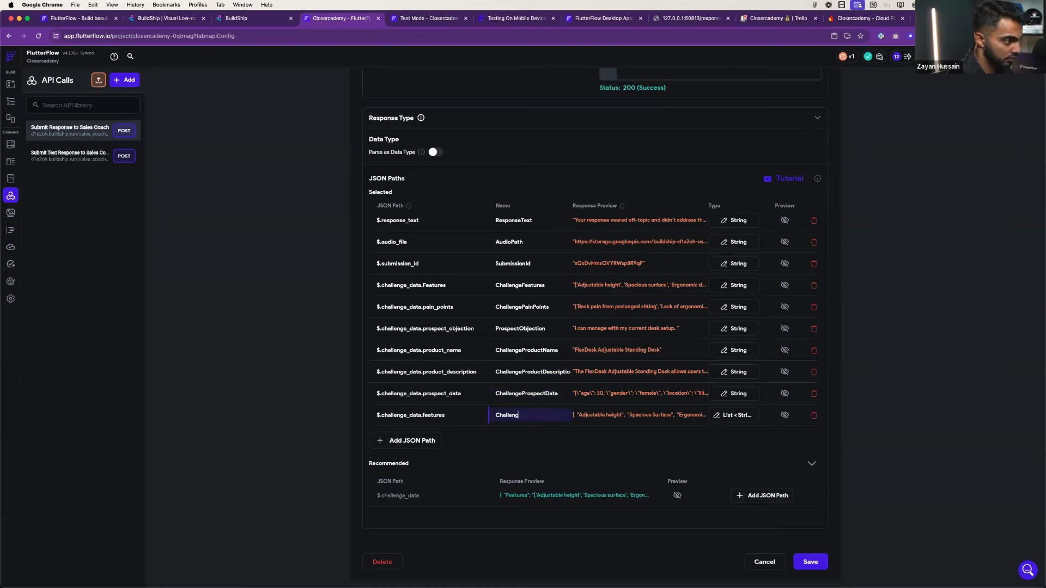
{"action": "type", "text": "eProductFeaturs"}
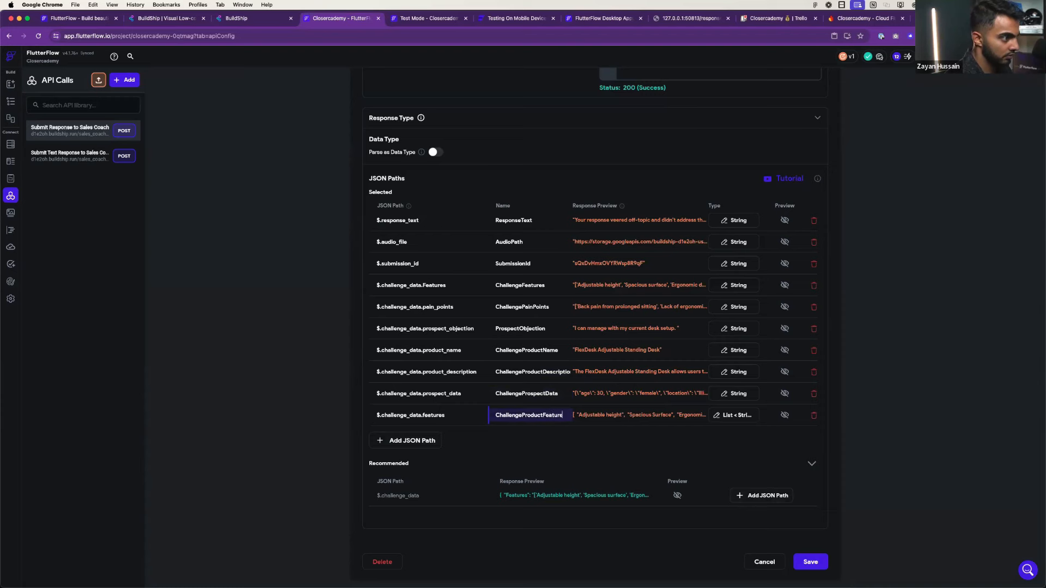
- Add the JSON path $.challenge_data under the name ChallengeDataJSON and save the API call
{"action": "left_click", "coordinate": [733, 495]}
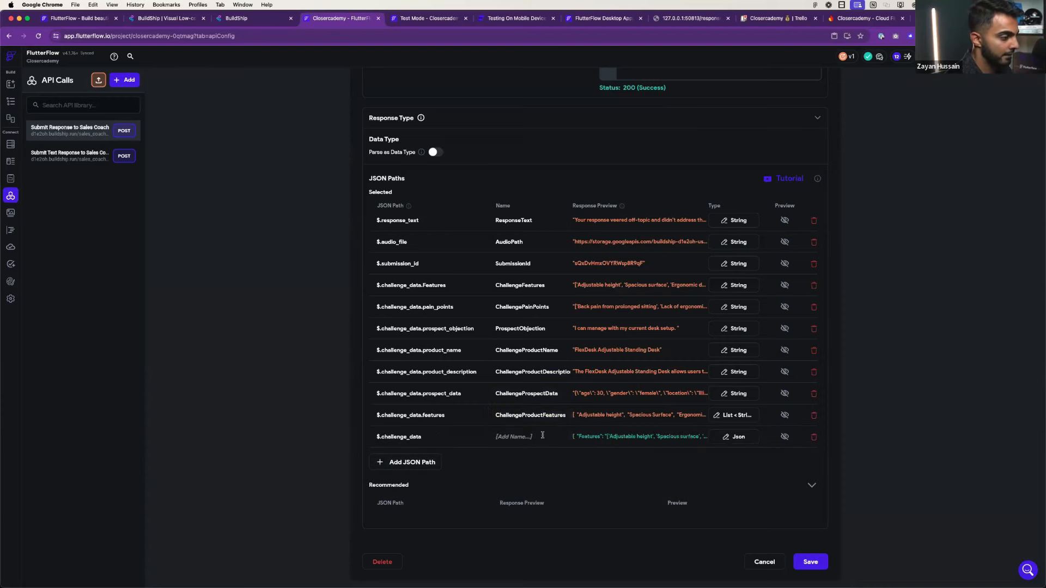
{"action": "left_click", "coordinate": [544, 436]}
{"action": "type", "text": "ChallengeData"}
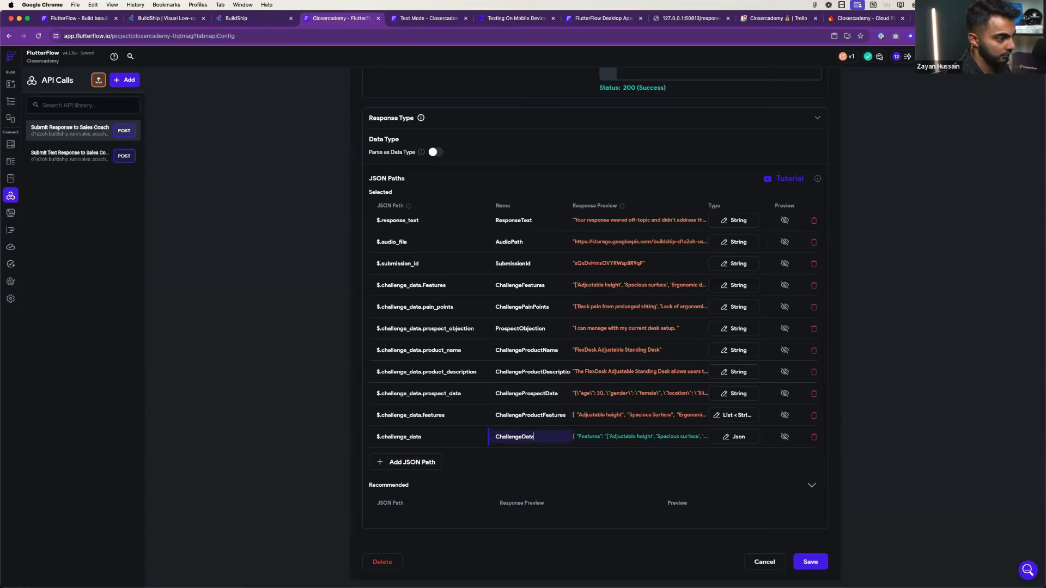
{"action": "type", "text": "JSON"}
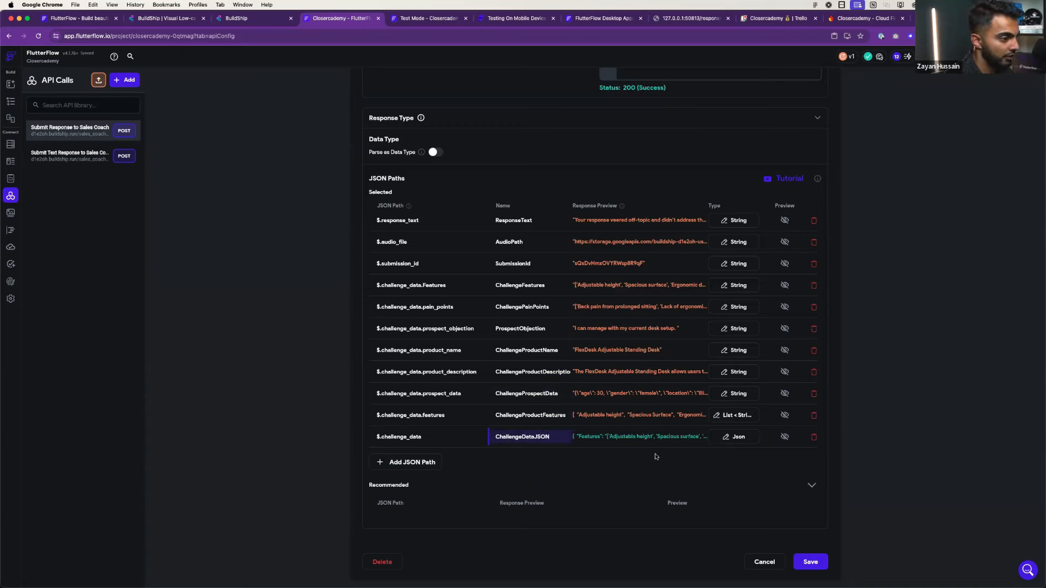
{"action": "left_click", "coordinate": [810, 560]}
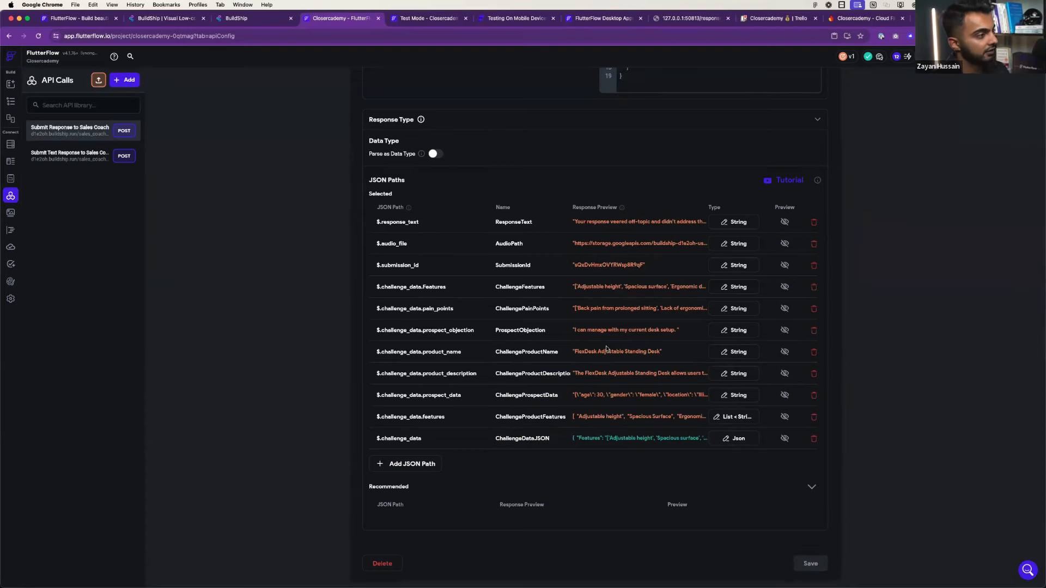
- Add a page parameter submissionId to the ProcessingSubmission page, as a DocumentReference to the submissions collection
{"action": "scroll", "coordinate": [604, 351], "scroll_direction": "up", "scroll_amount": 5}
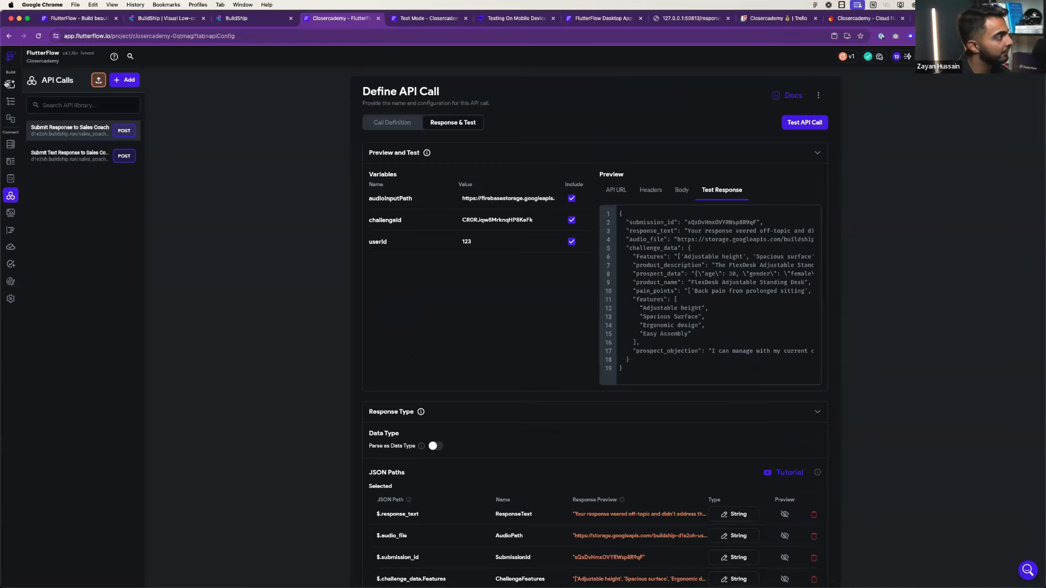
{"action": "left_click", "coordinate": [10, 84]}
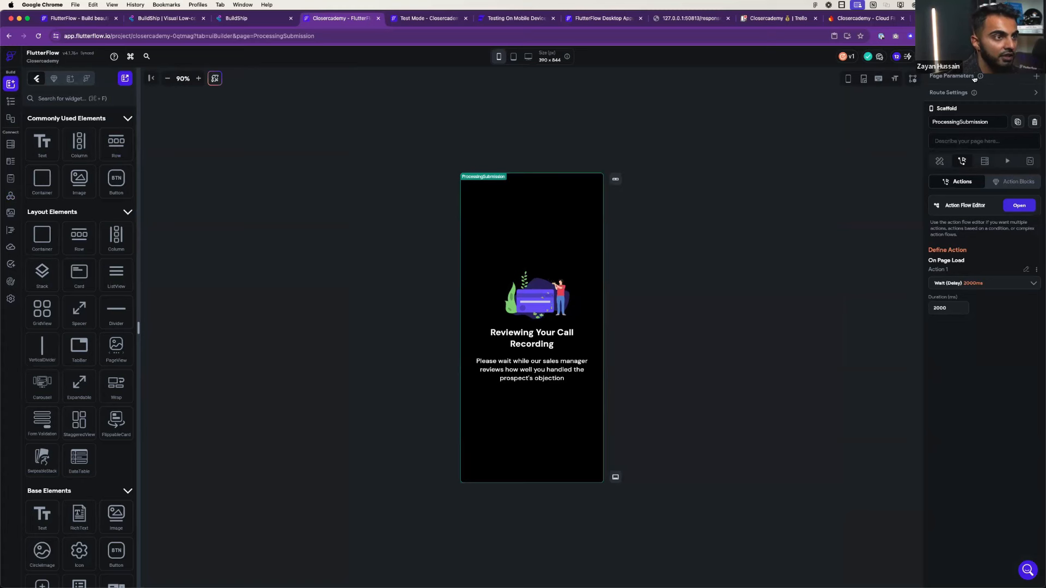
{"action": "left_click", "coordinate": [1037, 78]}
{"action": "left_click", "coordinate": [983, 120]}
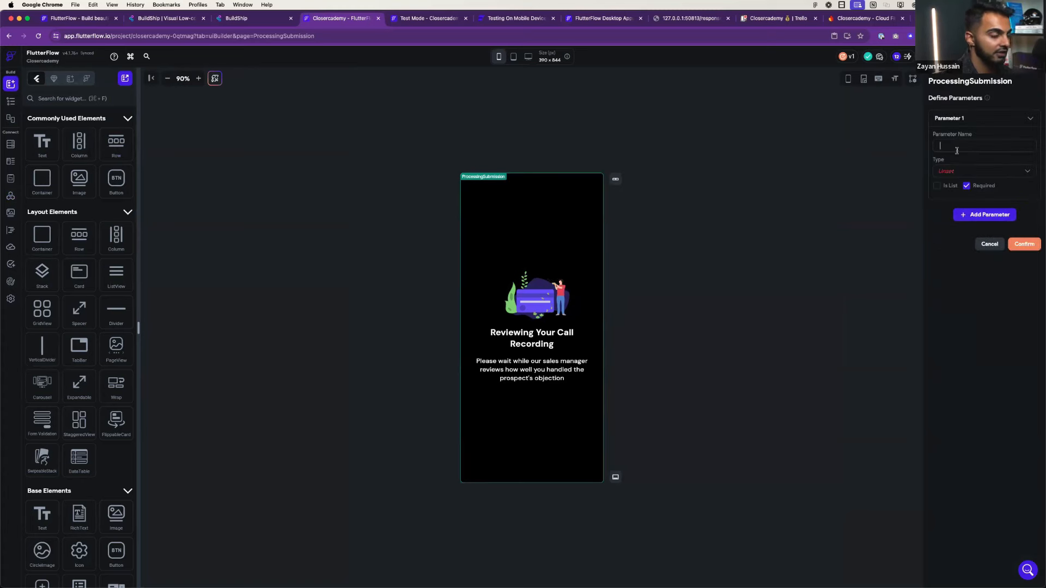
{"action": "type", "text": "sub"}
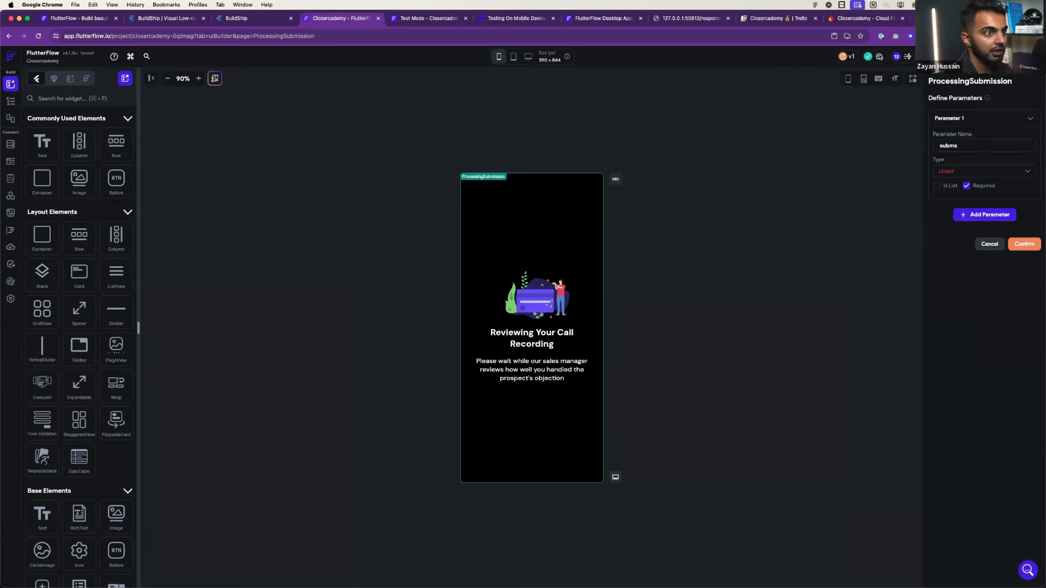
{"action": "type", "text": "missionId"}
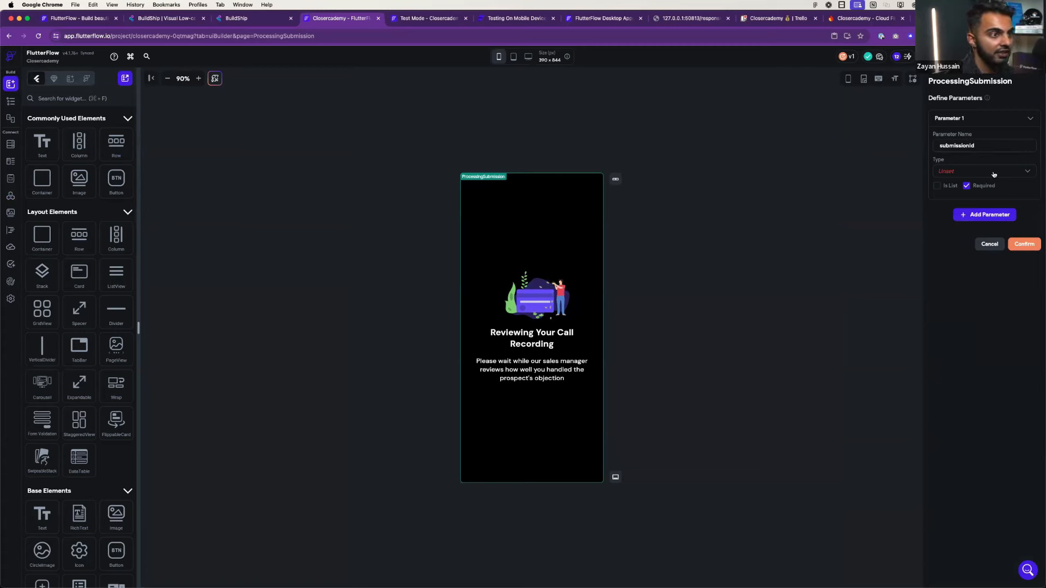
{"action": "left_click", "coordinate": [994, 172]}
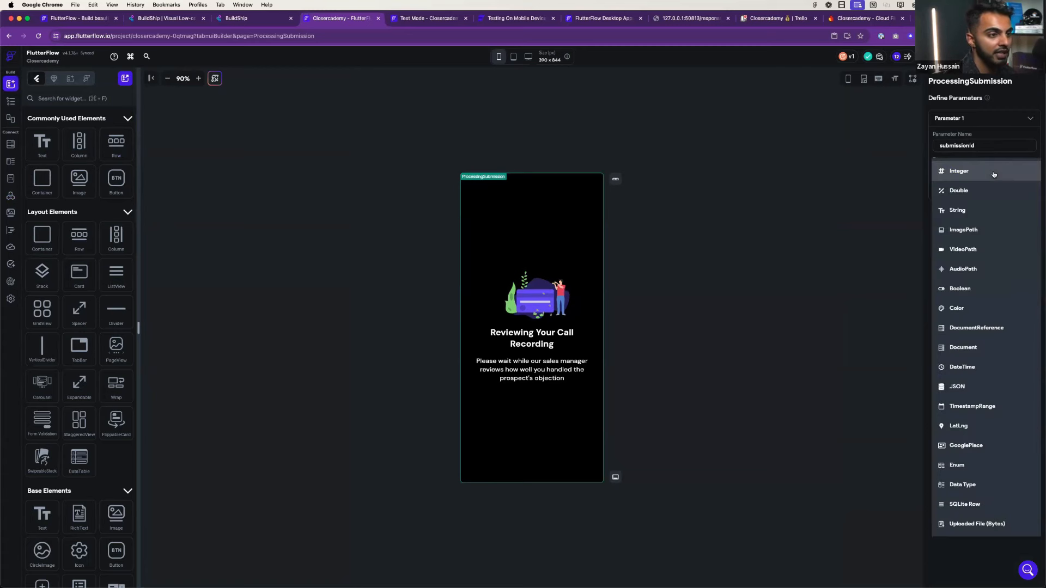
{"action": "left_click", "coordinate": [974, 329]}
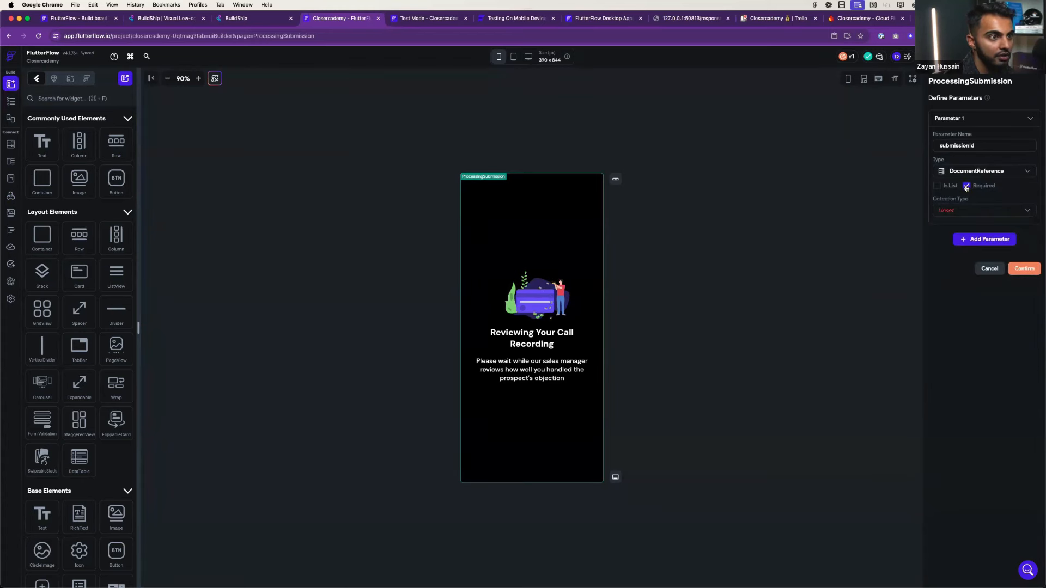
{"action": "left_click", "coordinate": [965, 208]}
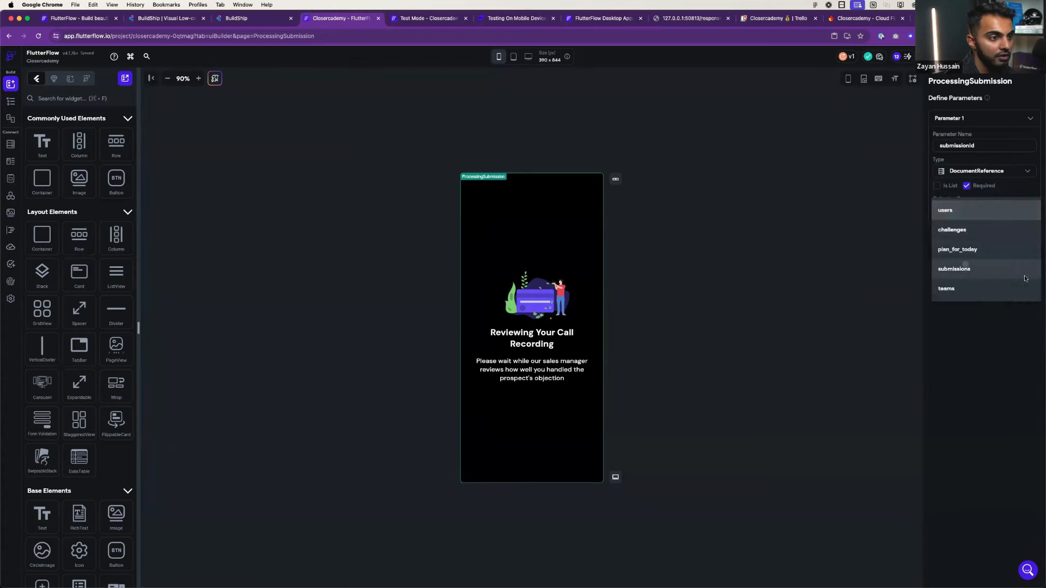
{"action": "left_click", "coordinate": [967, 270]}
{"action": "left_click", "coordinate": [1024, 269]}
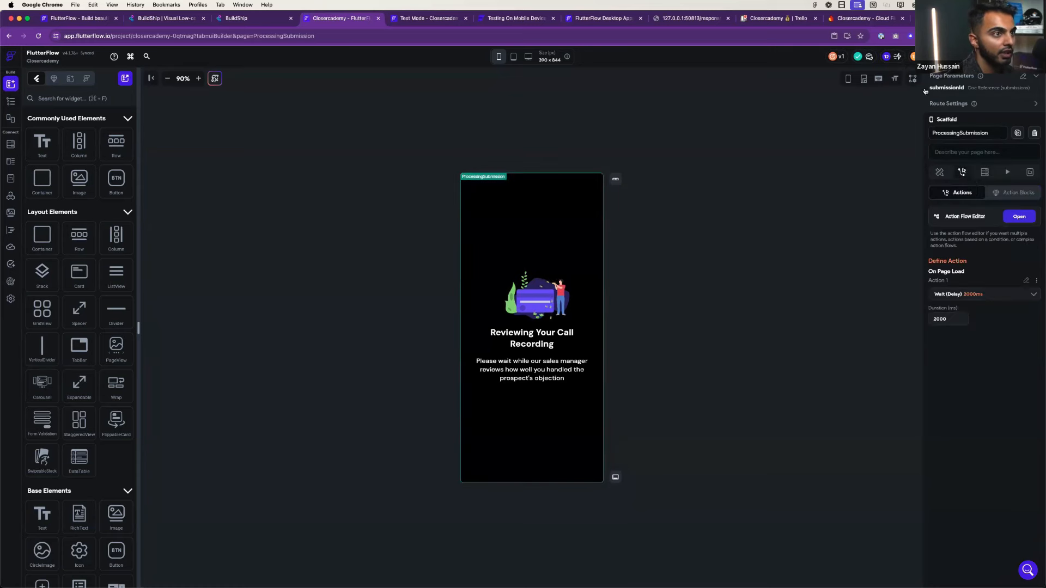
- Open the action flow of the Stop and Submit Recording button on the Onboarding3 page
{"action": "left_click", "coordinate": [10, 101]}
{"action": "left_click_drag", "start_coordinate": [79, 224], "coordinate": [79, 302]}
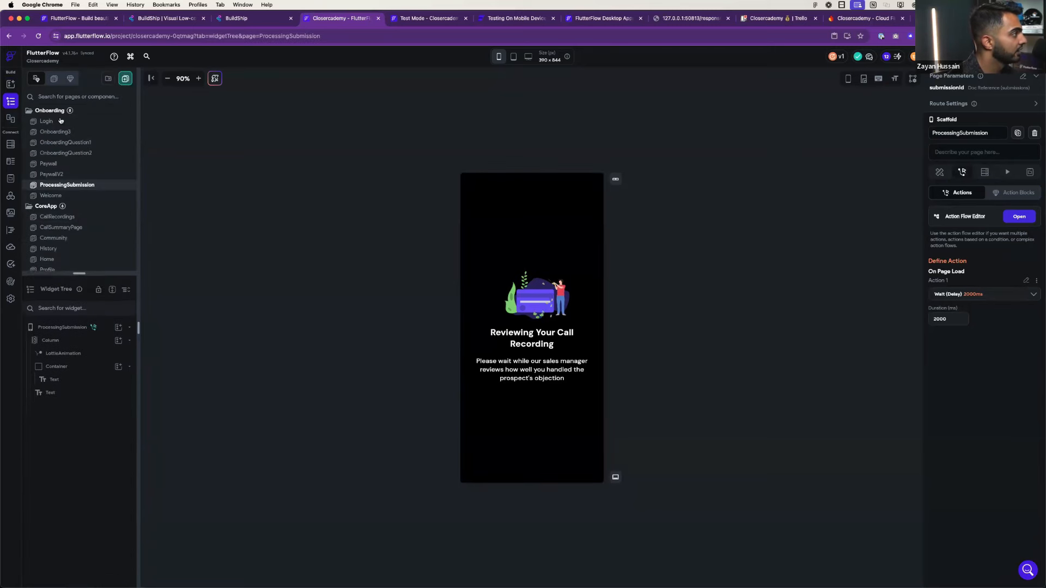
{"action": "left_click", "coordinate": [66, 143]}
{"action": "left_click", "coordinate": [55, 132]}
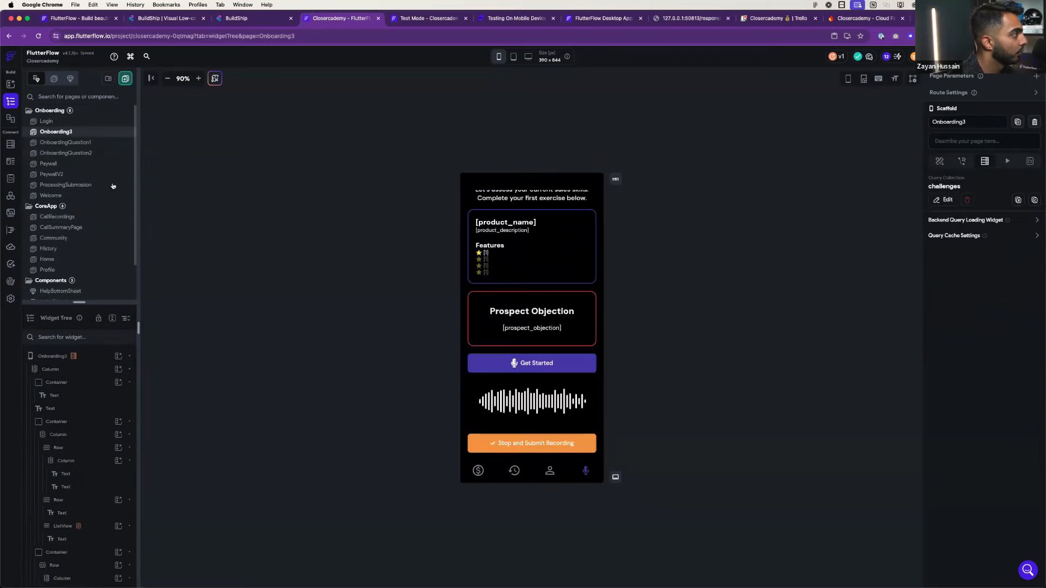
{"action": "left_click", "coordinate": [518, 441]}
{"action": "left_click", "coordinate": [1018, 150]}
{"action": "scroll", "coordinate": [551, 280], "scroll_direction": "down", "scroll_amount": 10}
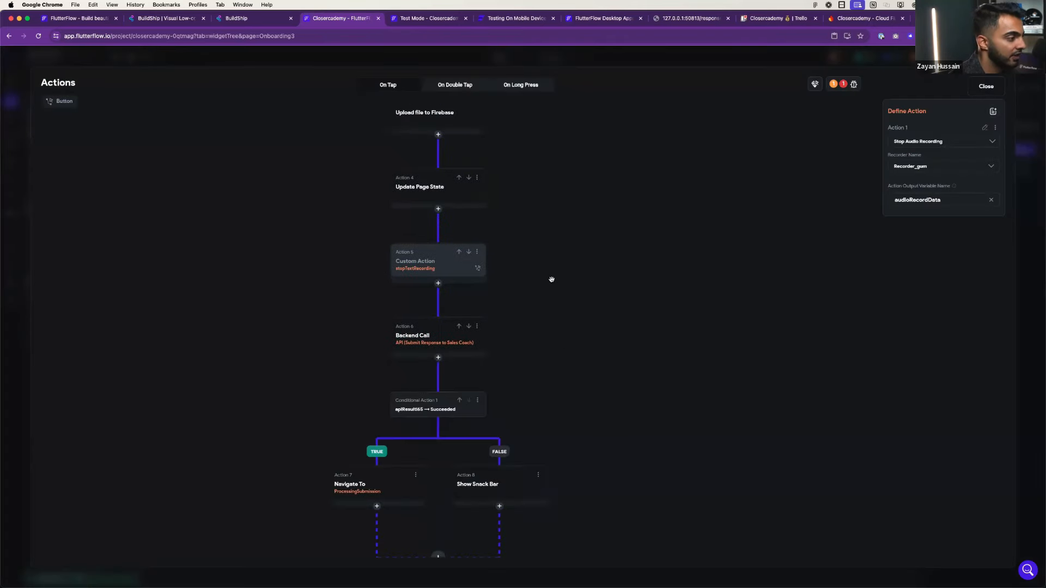
- Pass the submissionId page parameter in the Navigate To ProcessingSubmission action and open its value for binding
{"action": "left_click", "coordinate": [436, 318]}
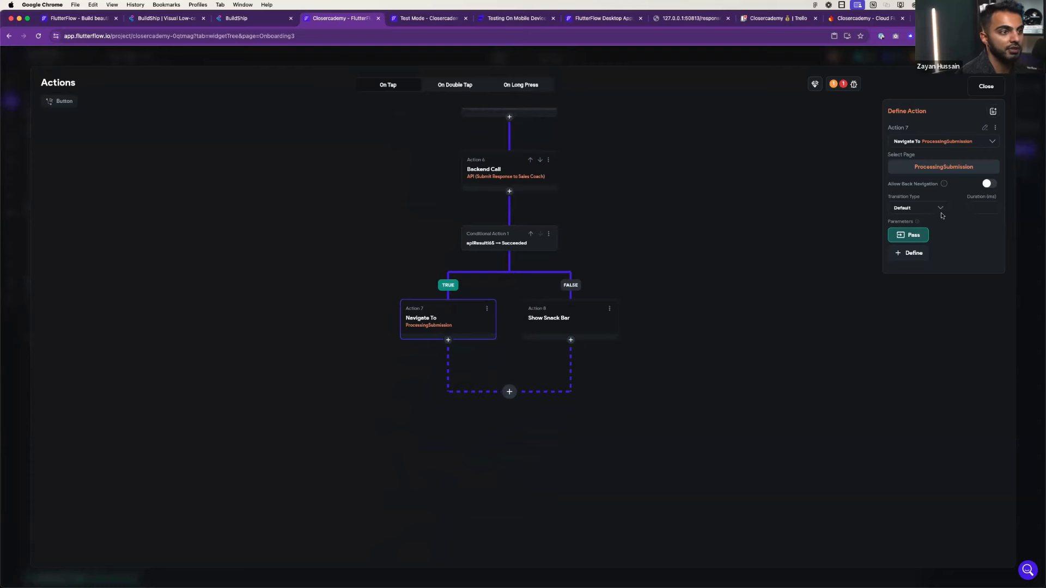
{"action": "left_click", "coordinate": [921, 237]}
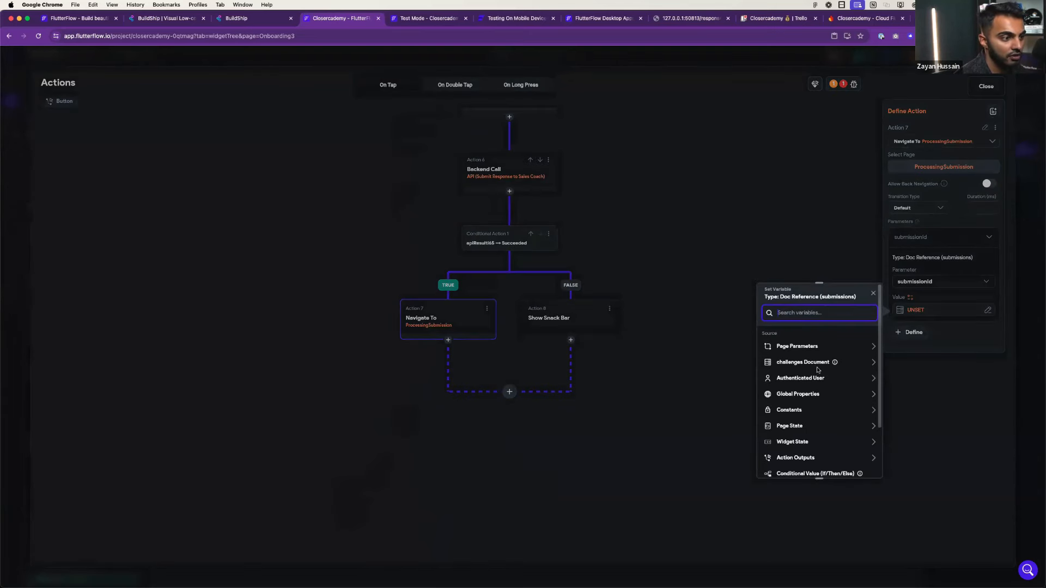
{"action": "scroll", "coordinate": [817, 370], "scroll_direction": "down", "scroll_amount": 1}
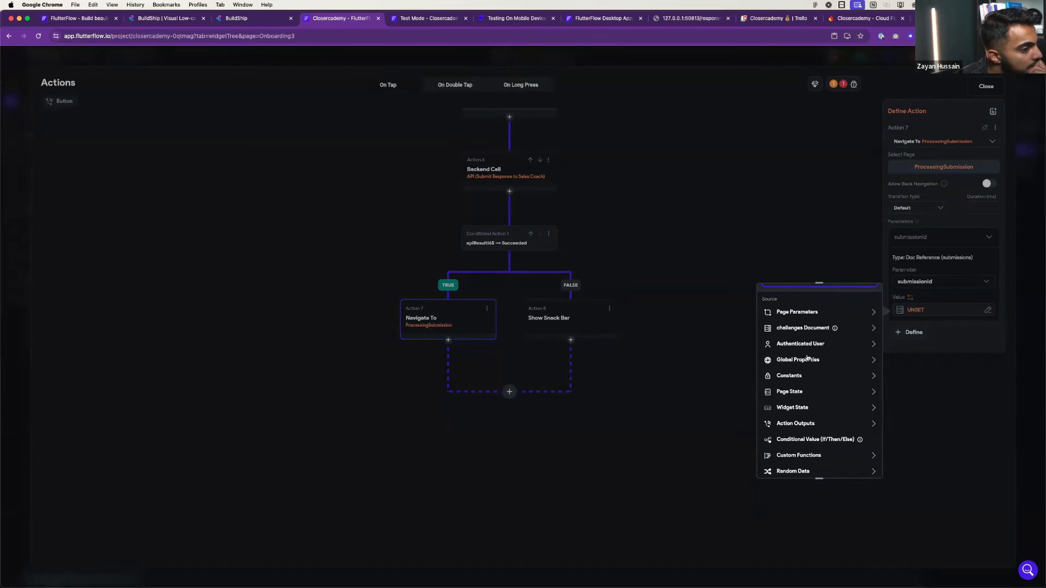
{"action": "left_click", "coordinate": [812, 424]}
{"action": "scroll", "coordinate": [814, 392], "scroll_direction": "down", "scroll_amount": 2}
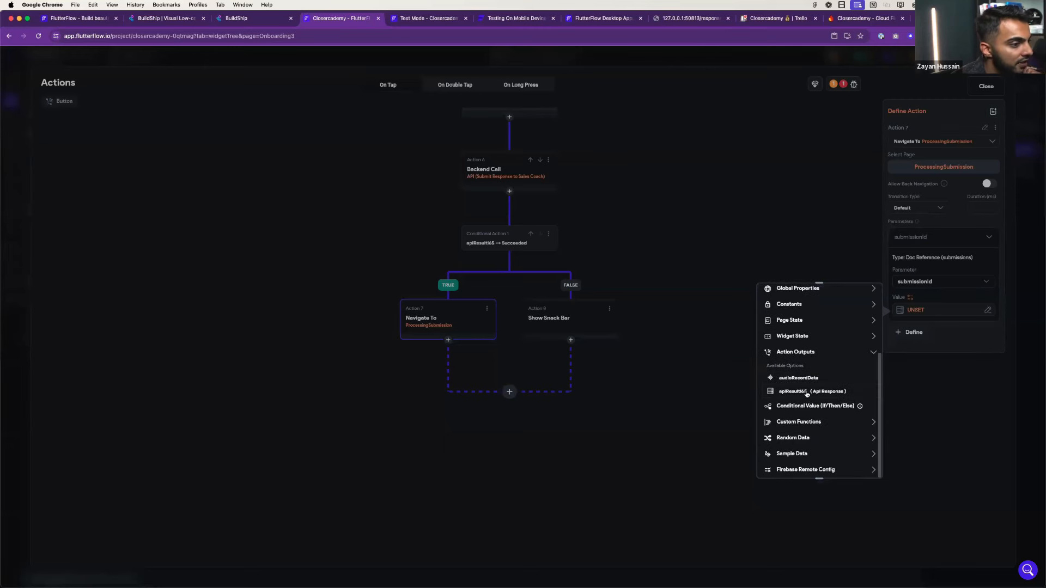
{"action": "left_click", "coordinate": [804, 373]}
{"action": "left_click", "coordinate": [802, 369]}
{"action": "left_click", "coordinate": [803, 376]}
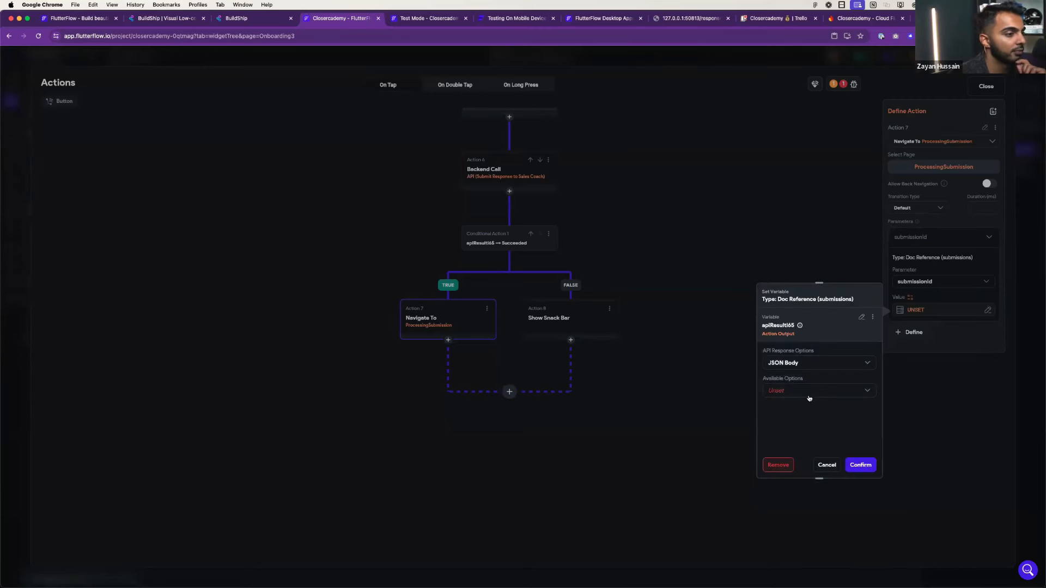
{"action": "left_click", "coordinate": [810, 391]}
{"action": "left_click", "coordinate": [812, 394]}
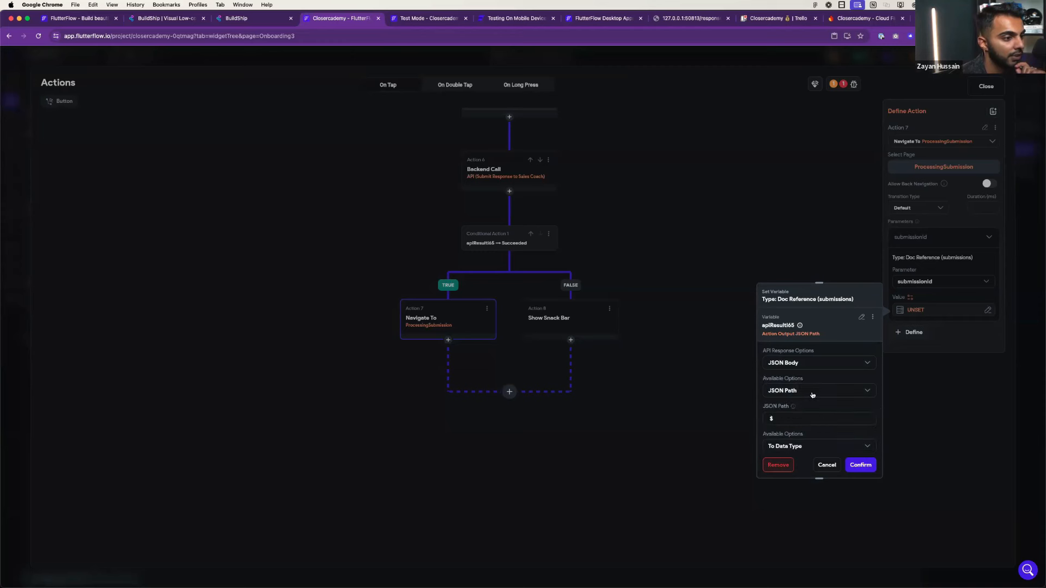
{"action": "scroll", "coordinate": [811, 394], "scroll_direction": "down", "scroll_amount": 2}
{"action": "left_click", "coordinate": [810, 341]}
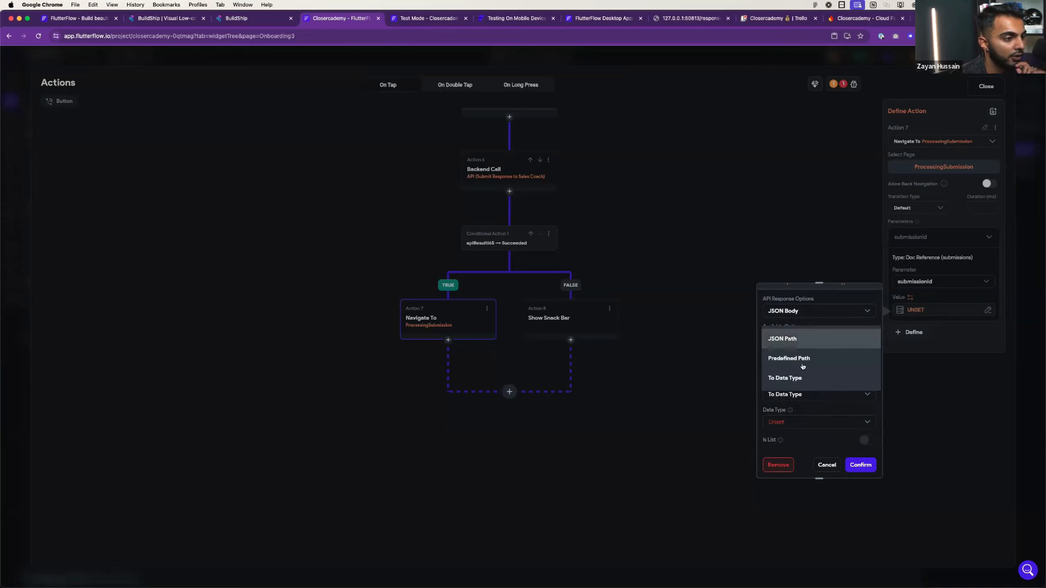
{"action": "left_click", "coordinate": [804, 381]}
{"action": "left_click", "coordinate": [809, 390]}
{"action": "left_click", "coordinate": [817, 390]}
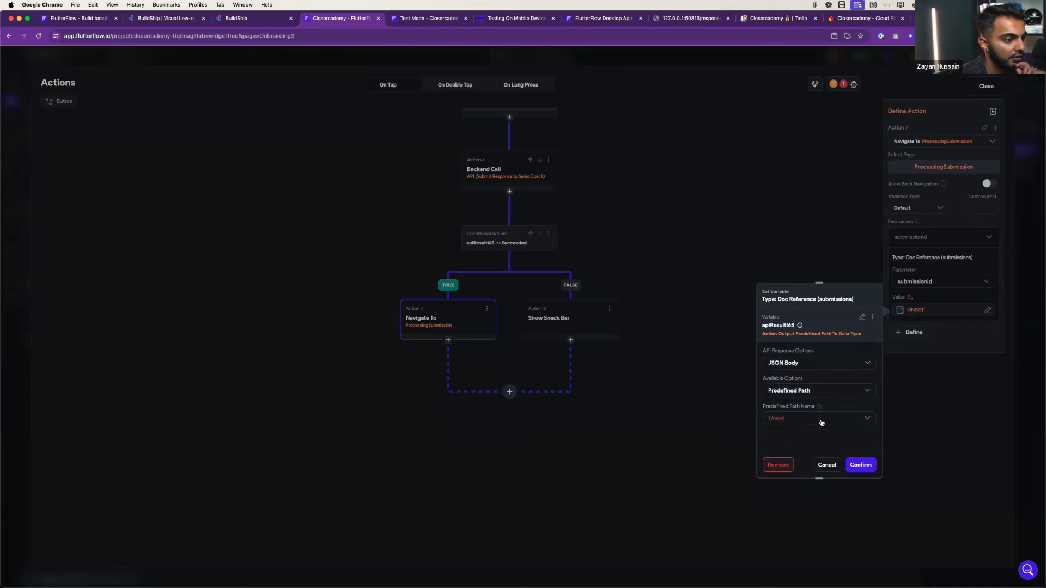
{"action": "left_click", "coordinate": [828, 414]}
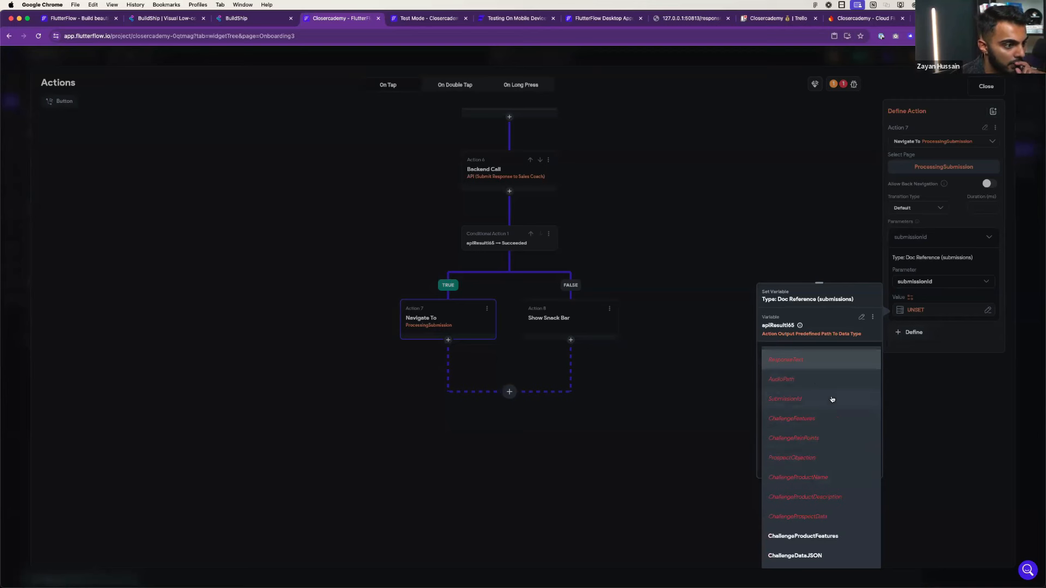
{"action": "left_click", "coordinate": [785, 399]}
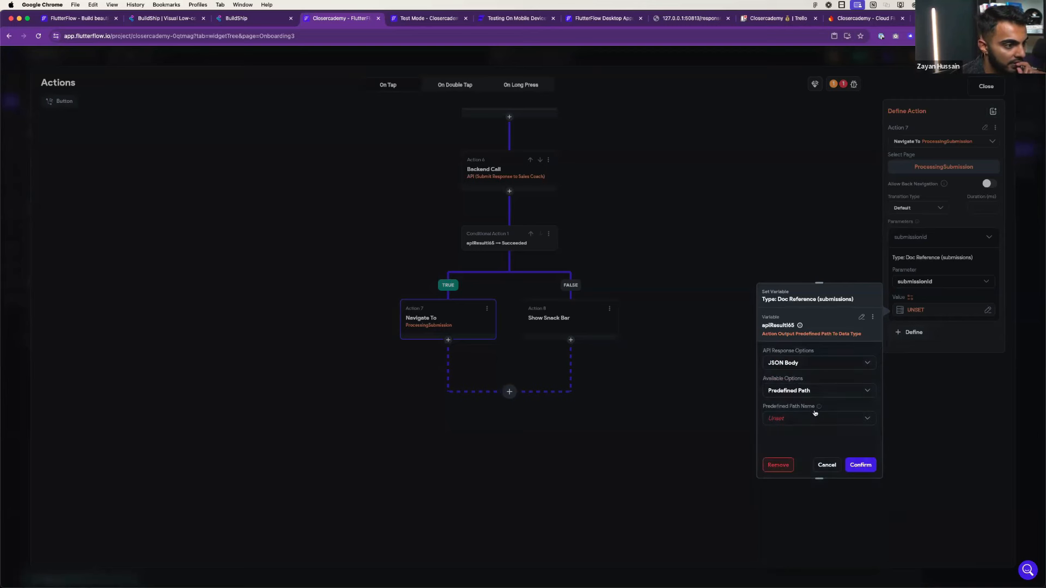
{"action": "left_click", "coordinate": [795, 418]}
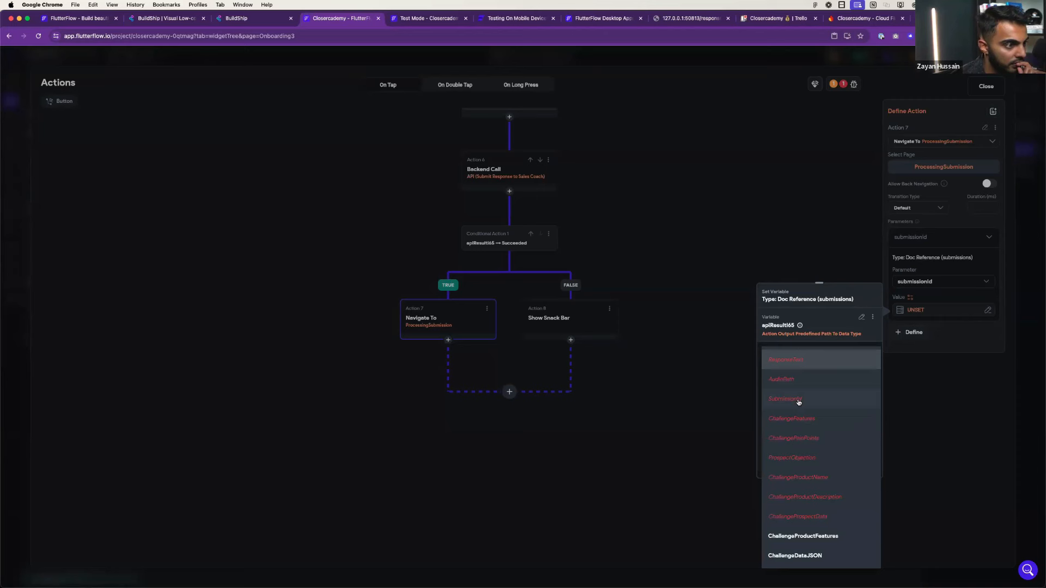
{"action": "left_click", "coordinate": [798, 401]}
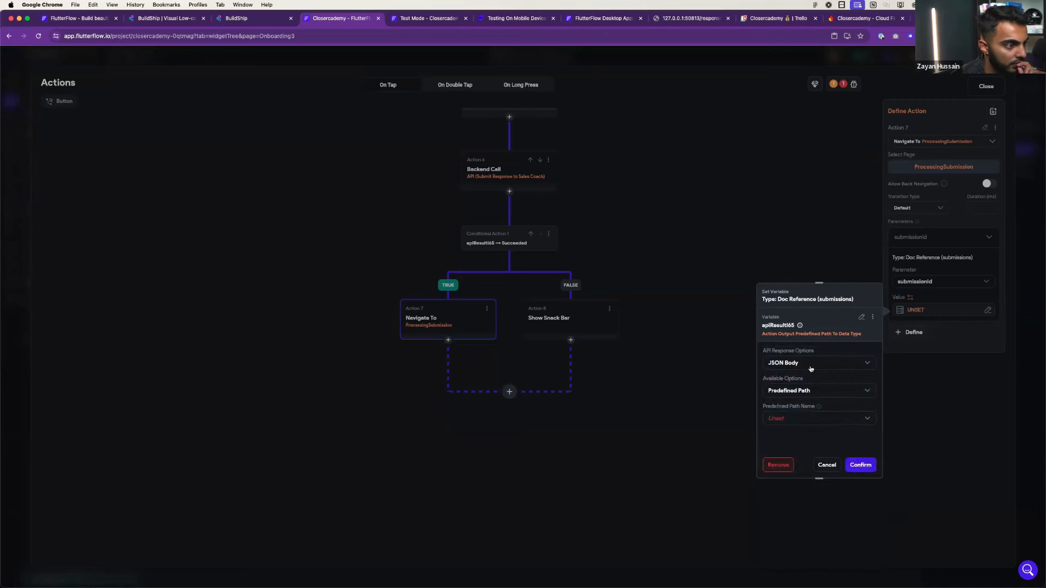
{"action": "left_click", "coordinate": [809, 394]}
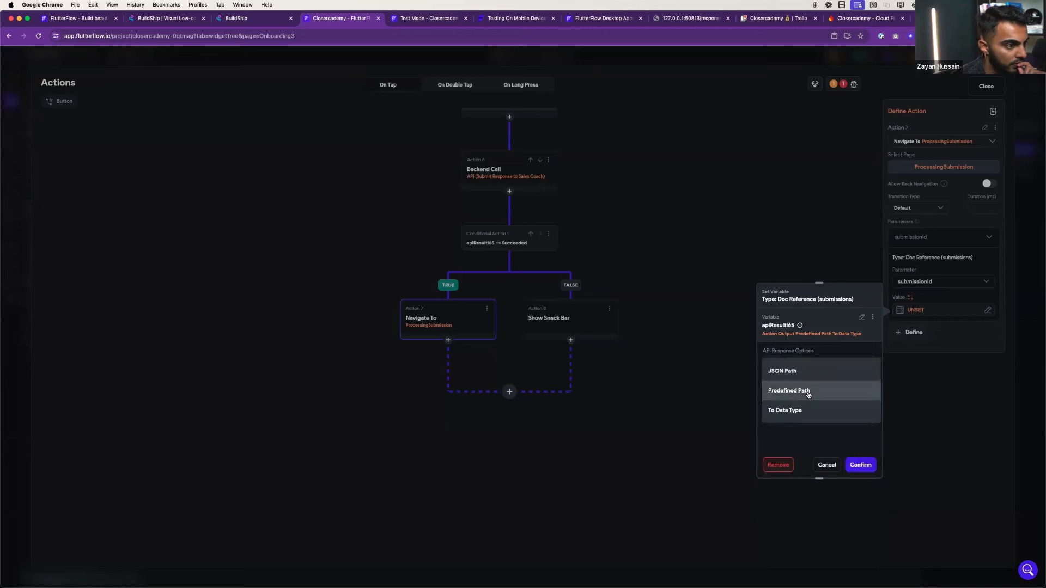
{"action": "left_click", "coordinate": [808, 391]}
{"action": "left_click", "coordinate": [810, 419]}
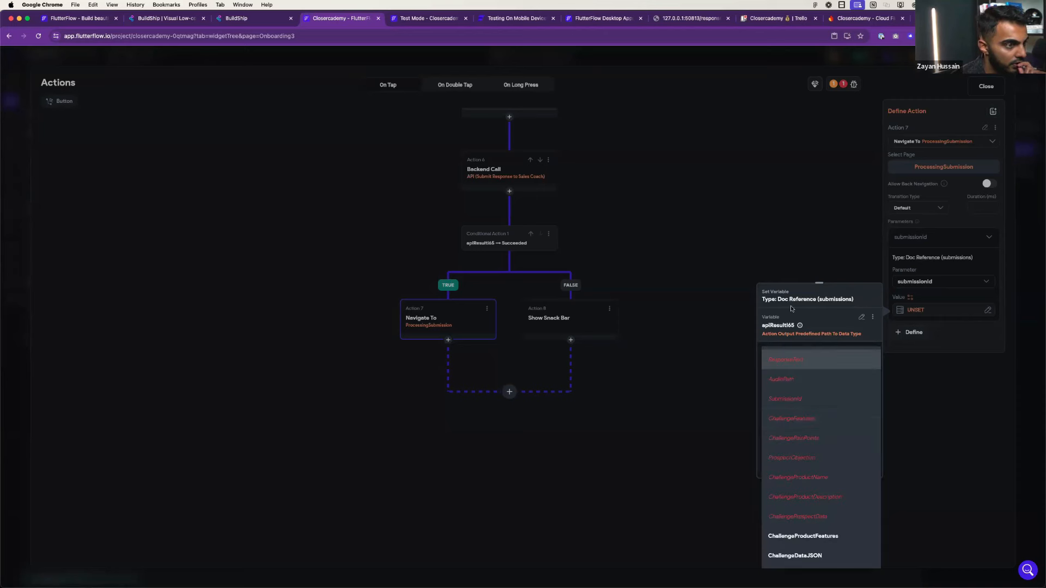
{"action": "left_click", "coordinate": [911, 518]}
{"action": "left_click", "coordinate": [832, 466]}
{"action": "left_click", "coordinate": [985, 87]}
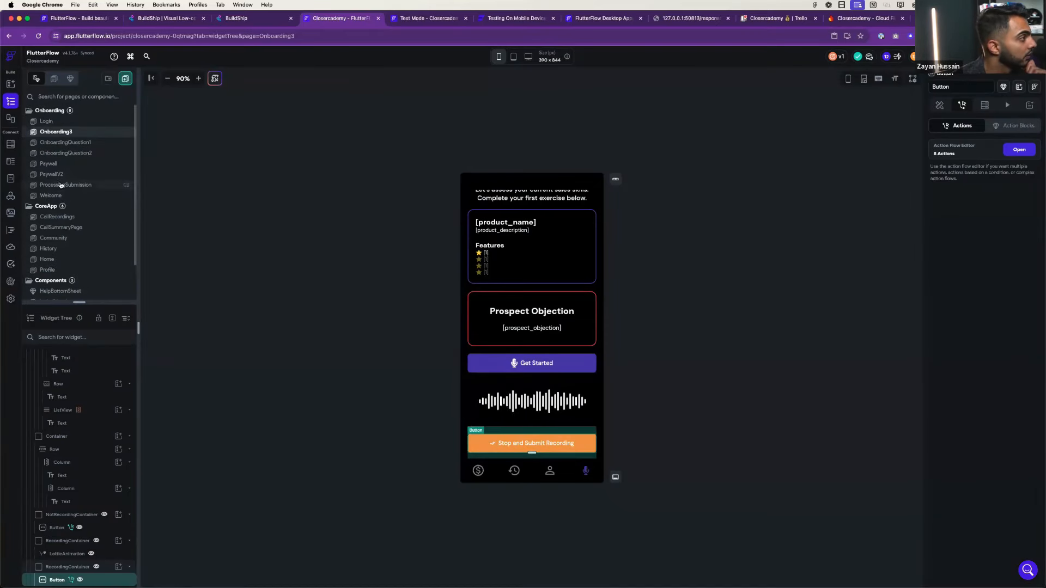
- Change the type of the ProcessingSubmission page's submissionId parameter to String and confirm
{"action": "left_click", "coordinate": [64, 184]}
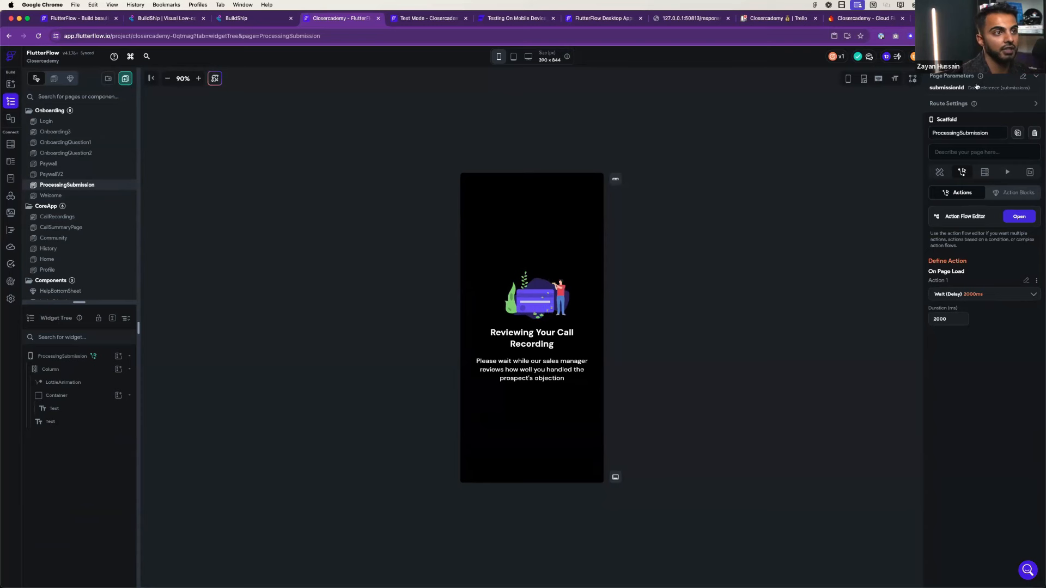
{"action": "left_click", "coordinate": [1022, 78]}
{"action": "left_click", "coordinate": [984, 126]}
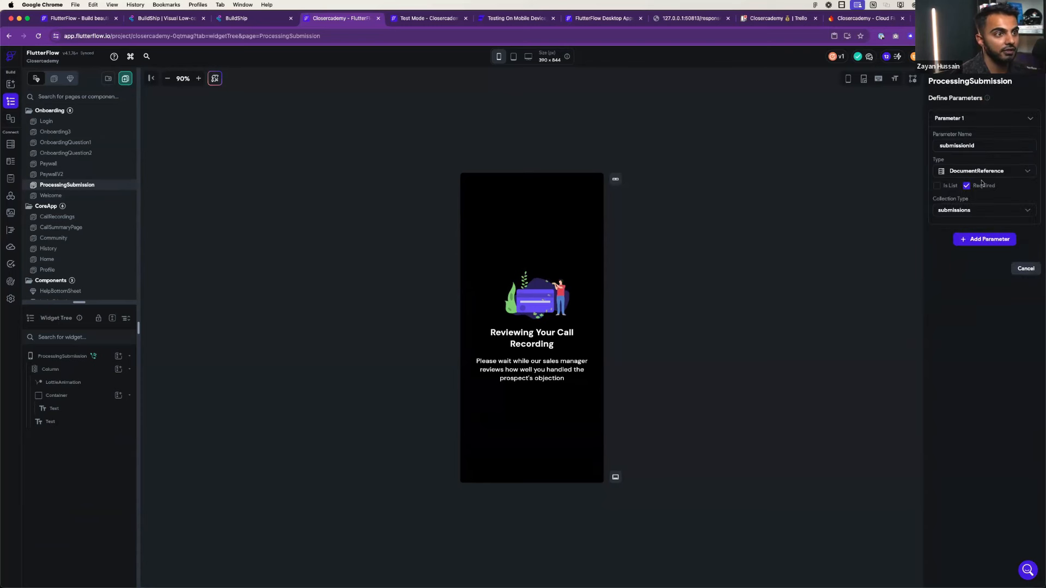
{"action": "left_click", "coordinate": [1000, 174]}
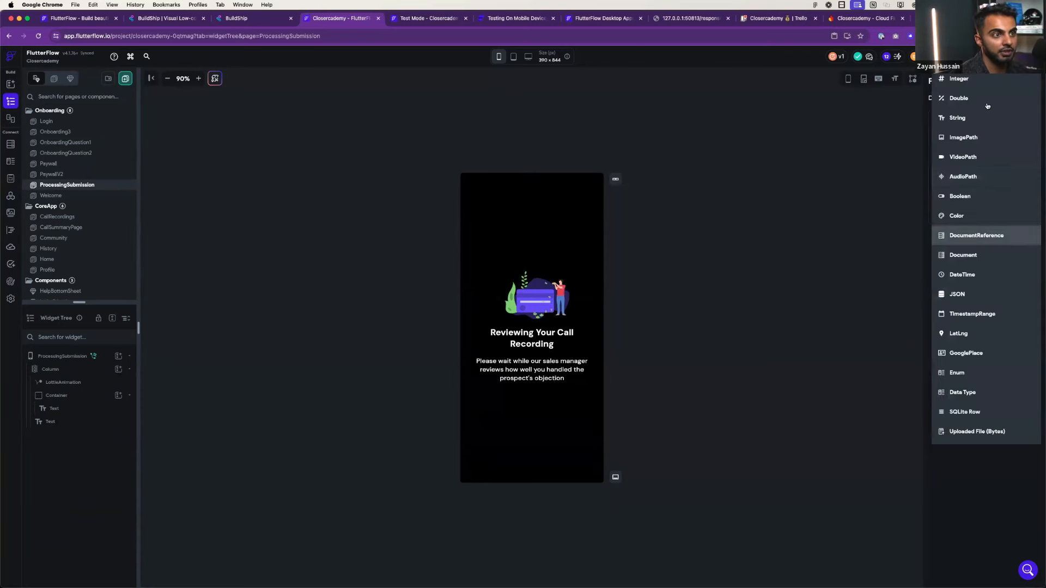
{"action": "left_click", "coordinate": [980, 122]}
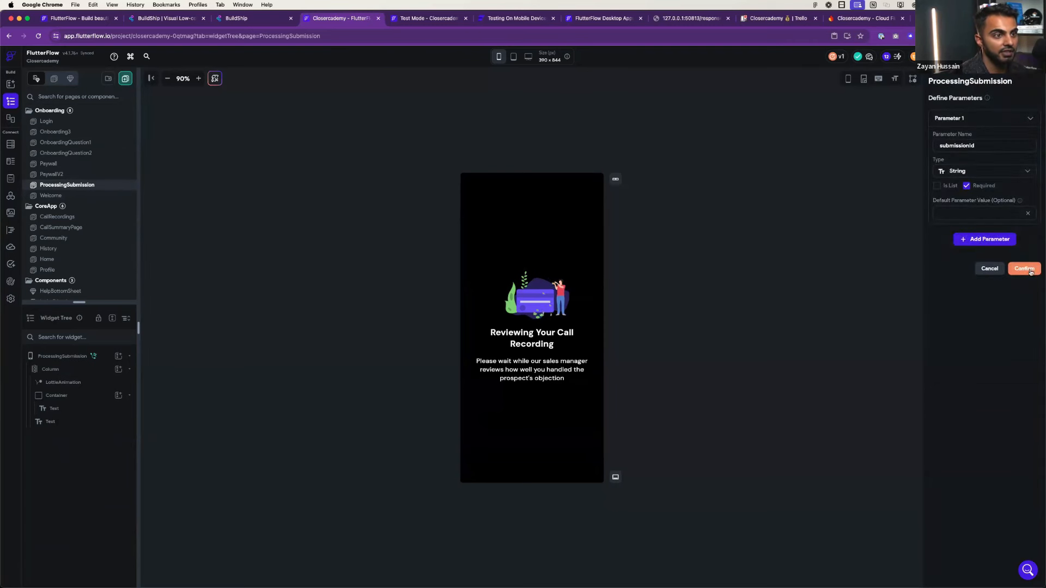
{"action": "left_click", "coordinate": [1027, 268]}
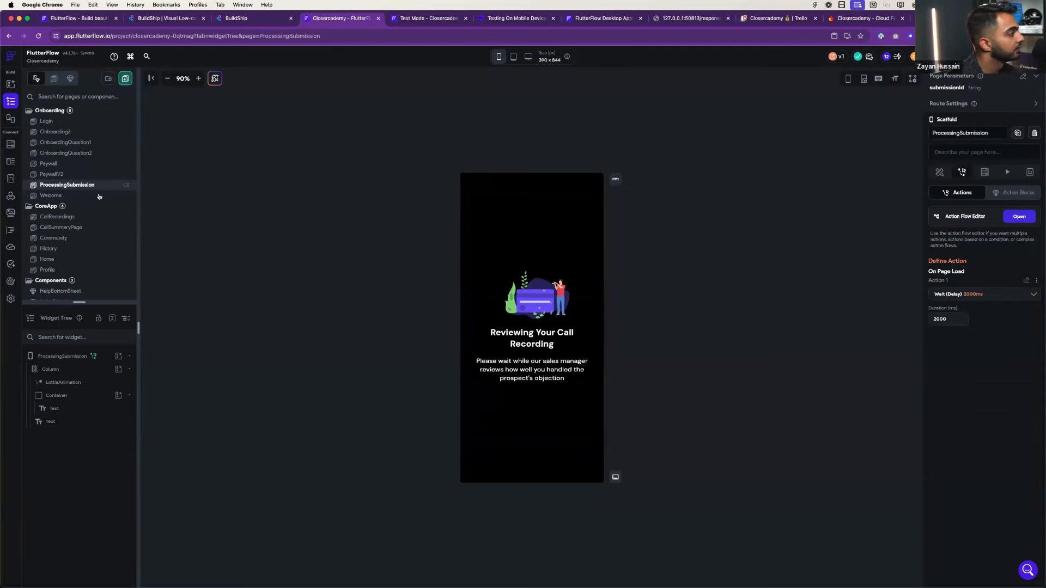
- Open the Onboarding3 Stop and Submit Recording button's action flow and expand submissionId in its Navigate To ProcessingSubmission action
{"action": "left_click", "coordinate": [36, 136]}
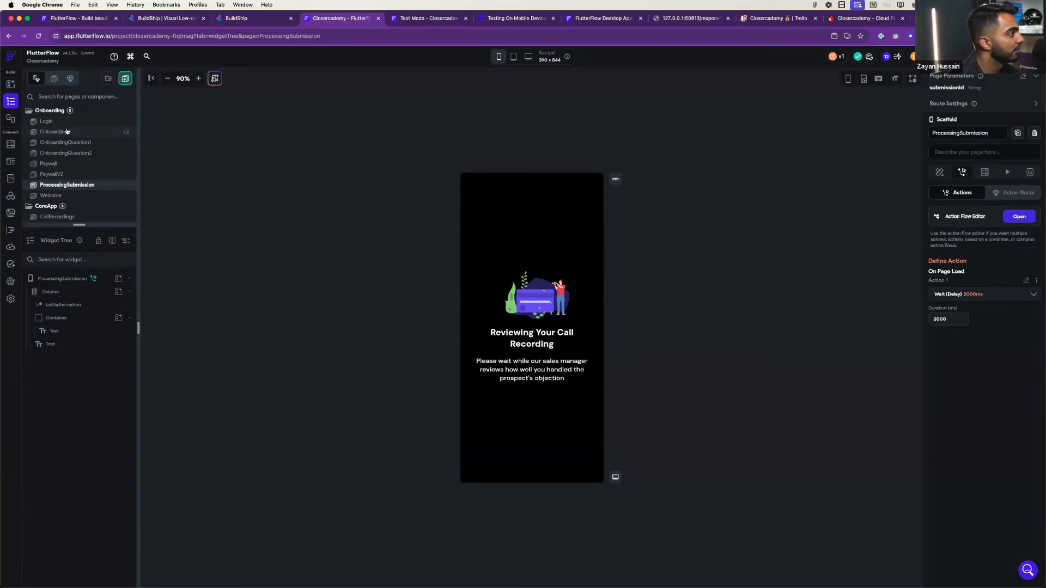
{"action": "left_click", "coordinate": [578, 441]}
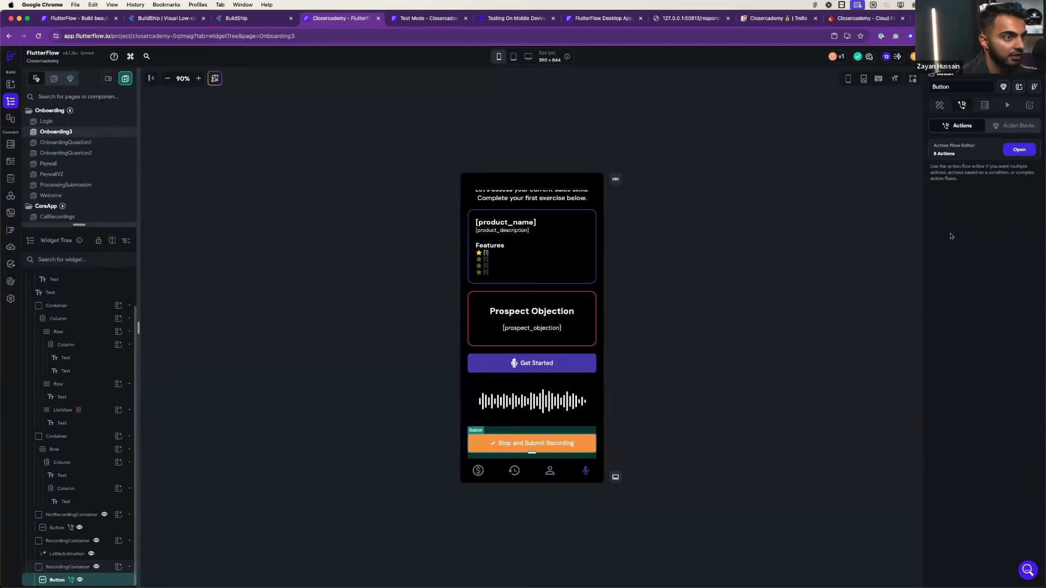
{"action": "left_click", "coordinate": [1017, 151]}
{"action": "scroll", "coordinate": [584, 357], "scroll_direction": "down", "scroll_amount": 5}
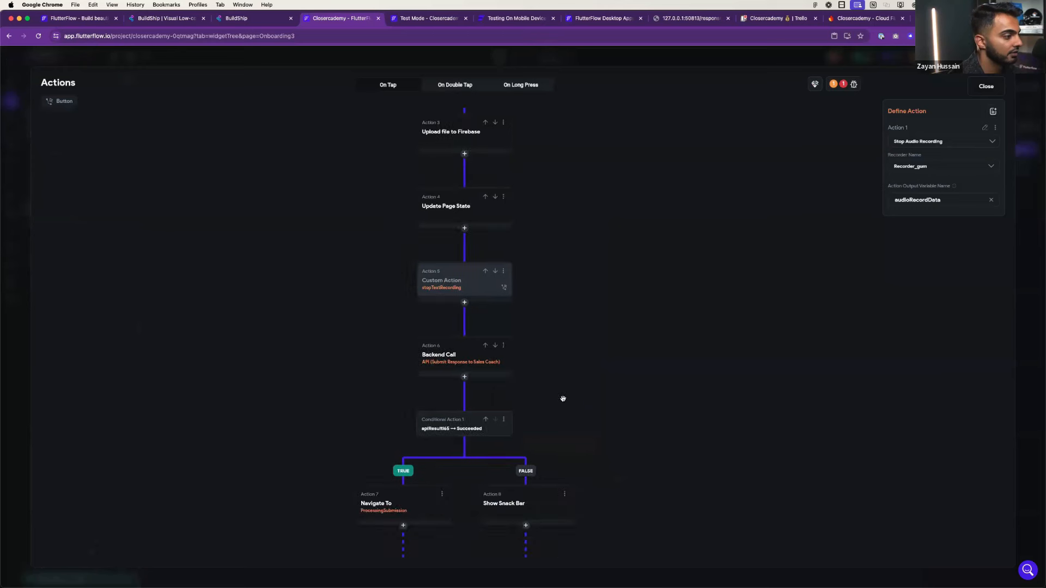
{"action": "left_click", "coordinate": [437, 271]}
{"action": "left_click", "coordinate": [989, 238]}
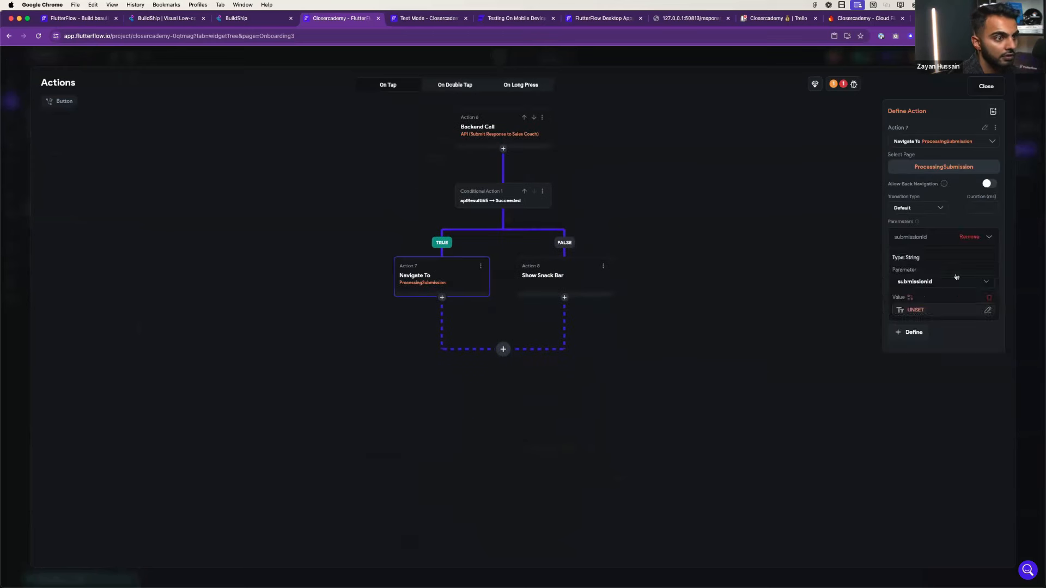
- Choose the API response action output as the source variable for the submissionId parameter's value
{"action": "left_click", "coordinate": [920, 310]}
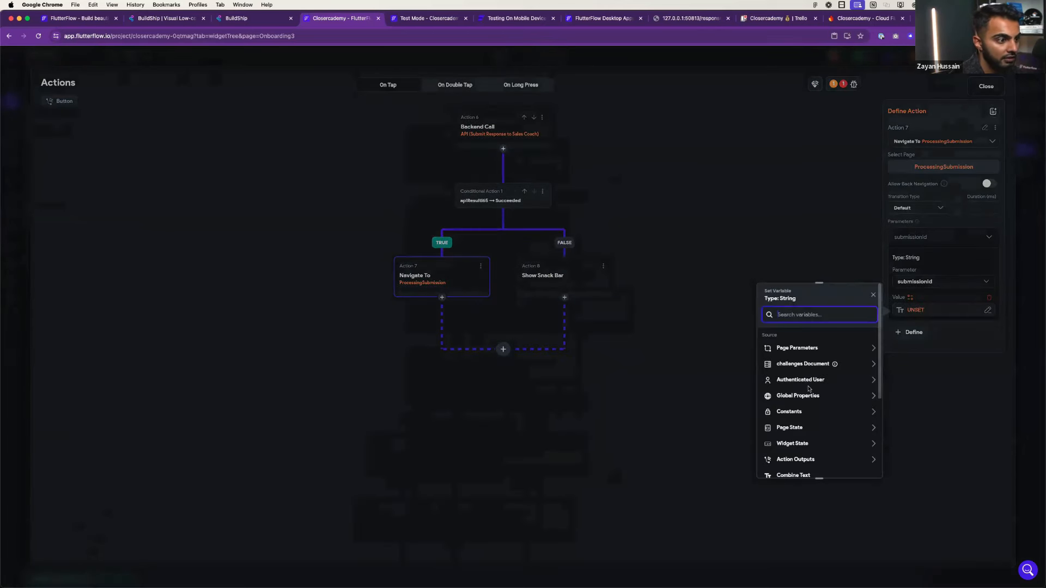
{"action": "scroll", "coordinate": [806, 429], "scroll_direction": "down", "scroll_amount": 3}
{"action": "left_click", "coordinate": [807, 327]}
{"action": "left_click", "coordinate": [805, 353]}
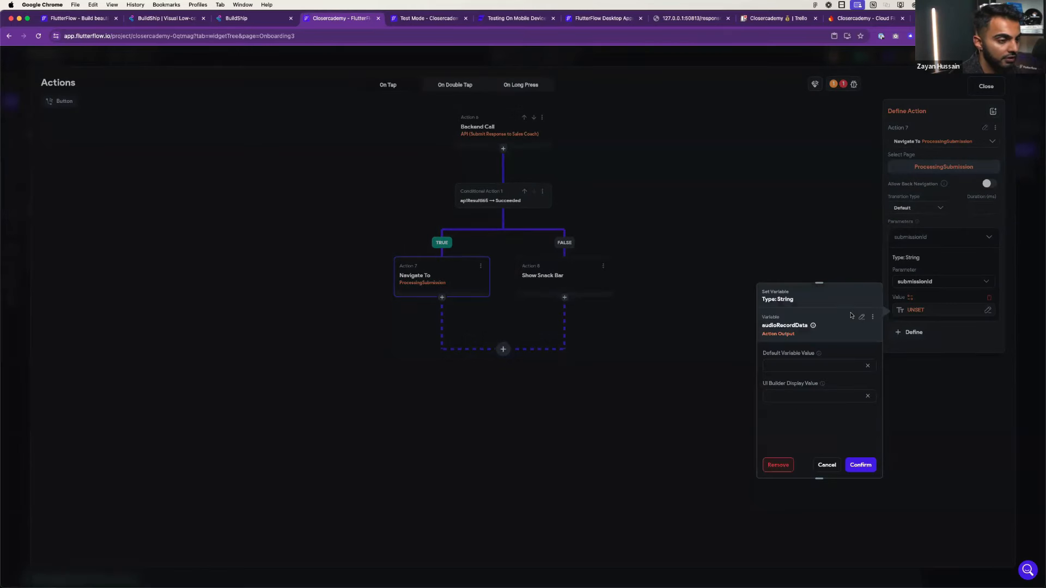
{"action": "left_click", "coordinate": [860, 319]}
{"action": "scroll", "coordinate": [818, 381], "scroll_direction": "down", "scroll_amount": 3}
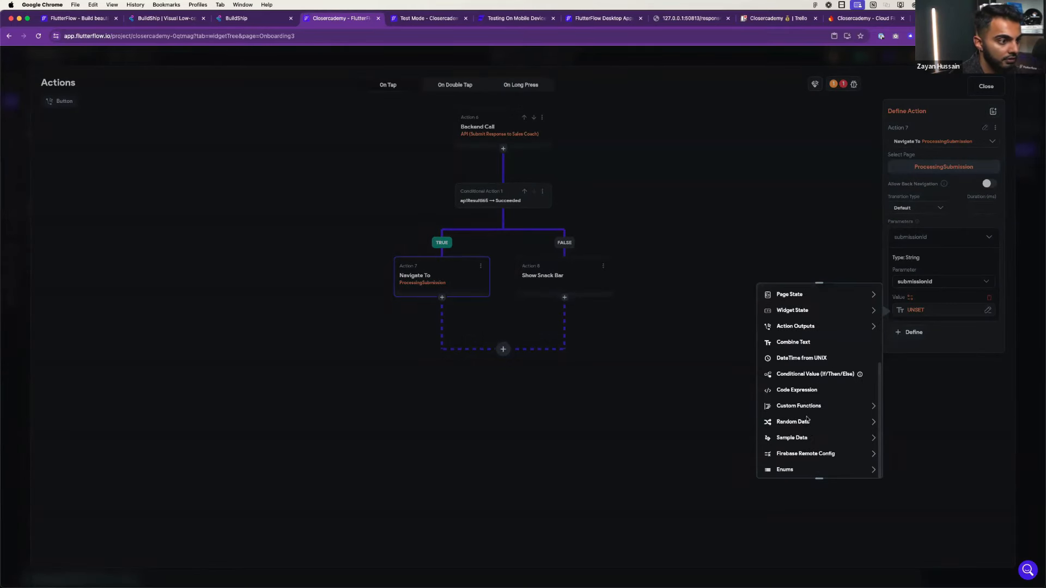
{"action": "left_click", "coordinate": [804, 327]}
{"action": "left_click", "coordinate": [801, 368]}
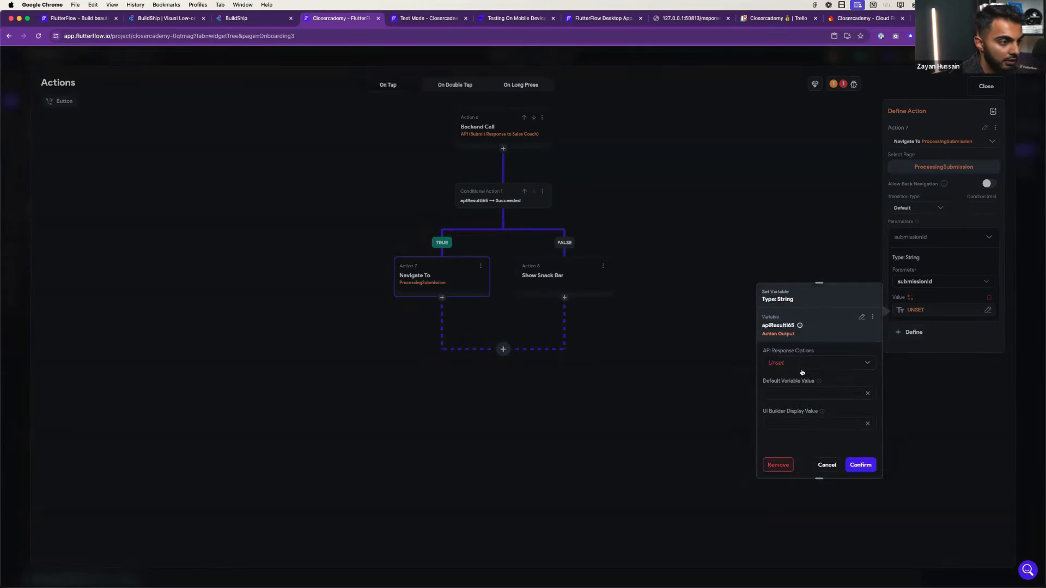
- Set the API response to JSON Body with the predefined path SubmissionId, confirm the binding and close the action flow
{"action": "left_click", "coordinate": [800, 355]}
{"action": "left_click", "coordinate": [783, 363]}
{"action": "left_click", "coordinate": [808, 393]}
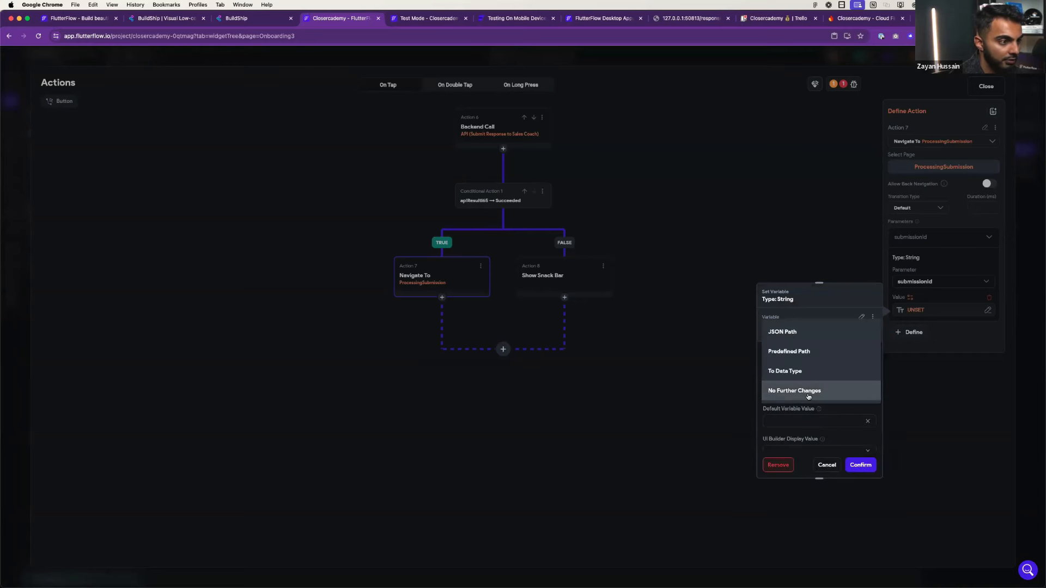
{"action": "left_click", "coordinate": [805, 352]}
{"action": "left_click", "coordinate": [822, 414]}
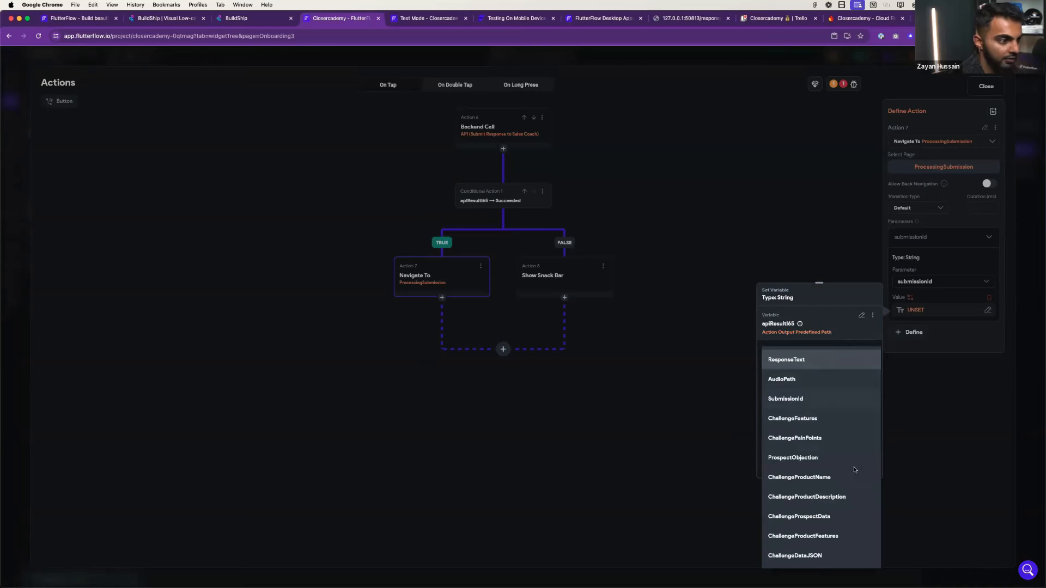
{"action": "left_click", "coordinate": [850, 399]}
{"action": "scroll", "coordinate": [871, 468], "scroll_direction": "down", "scroll_amount": 1}
{"action": "left_click", "coordinate": [861, 466]}
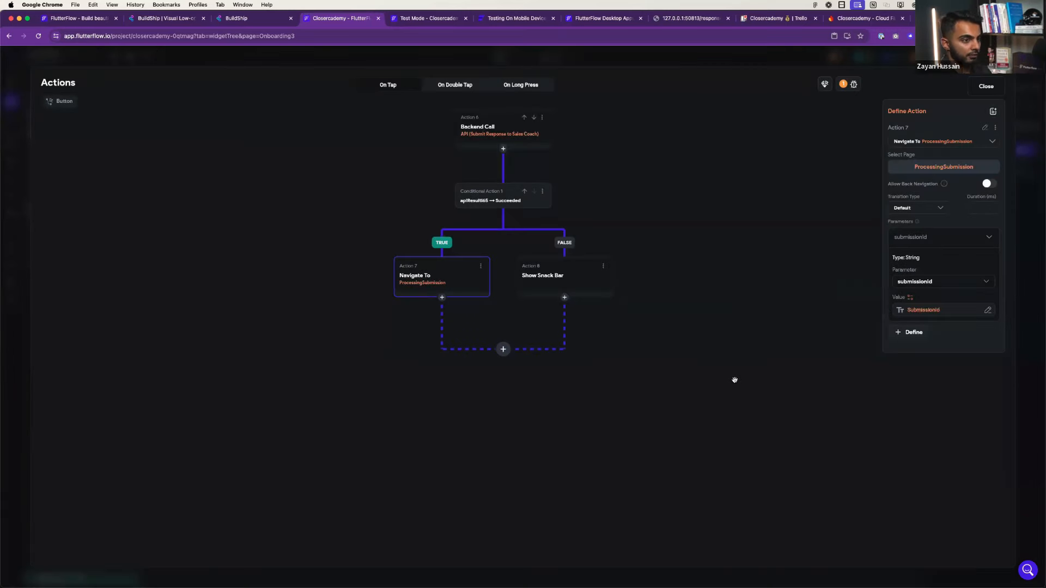
{"action": "left_click", "coordinate": [985, 87]}
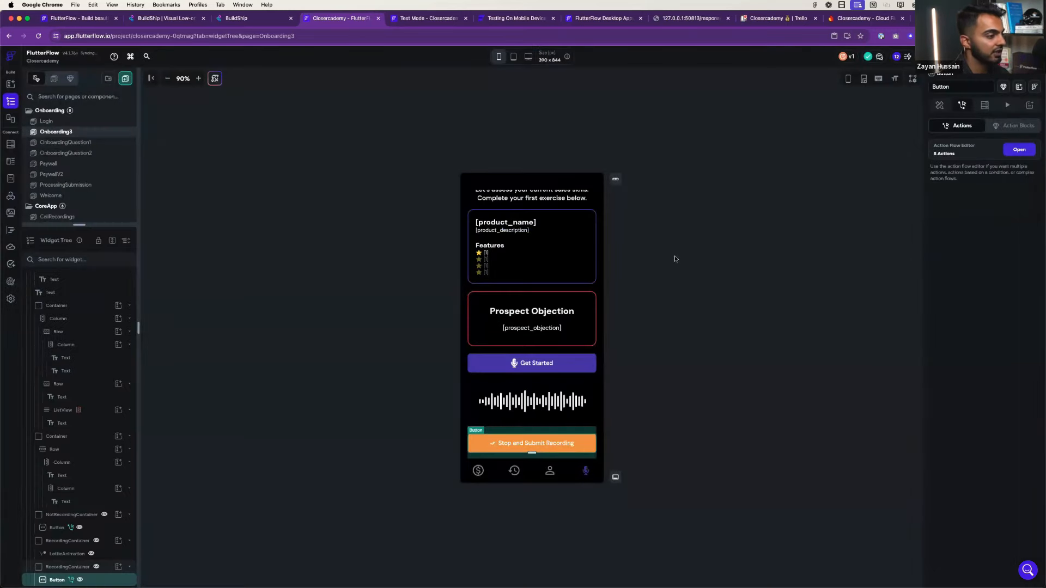
- Open the ProcessingSubmission page and enlarge the page list to show the CoreApp pages and components
{"action": "left_click", "coordinate": [675, 259]}
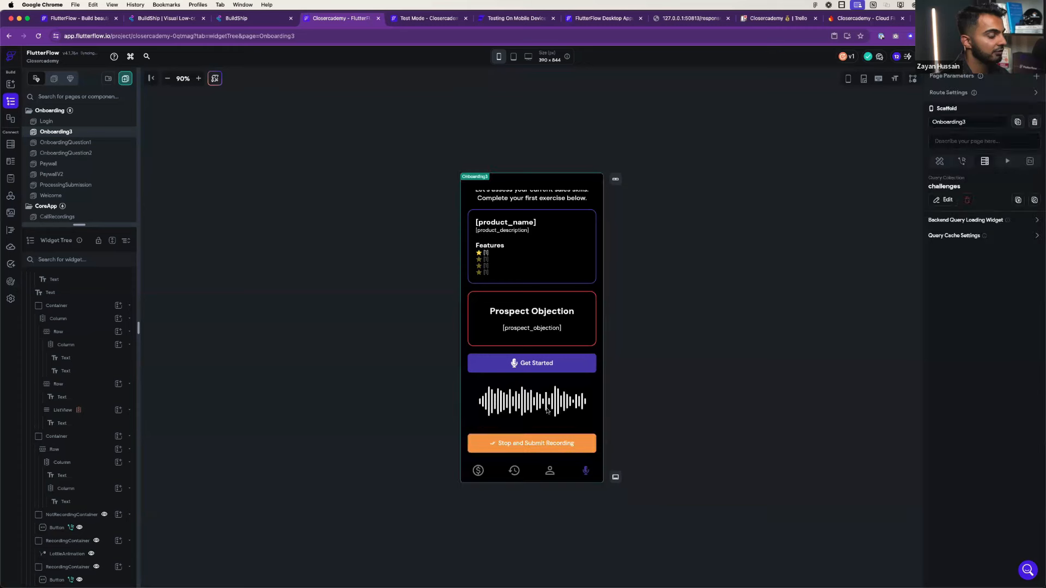
{"action": "left_click", "coordinate": [86, 186]}
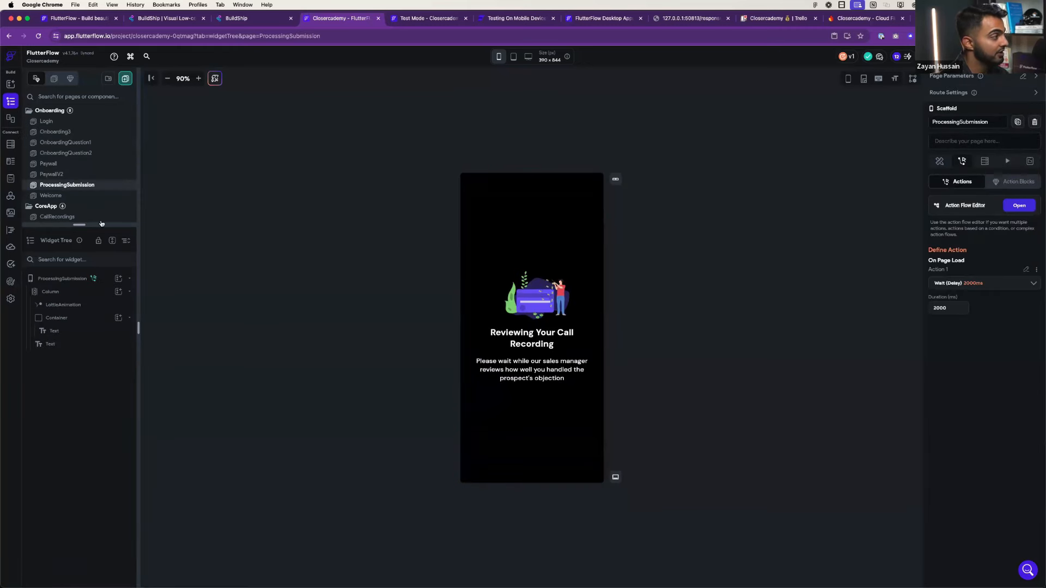
{"action": "left_click_drag", "start_coordinate": [99, 225], "coordinate": [99, 320]}
{"action": "scroll", "coordinate": [98, 210], "scroll_direction": "down", "scroll_amount": 1}
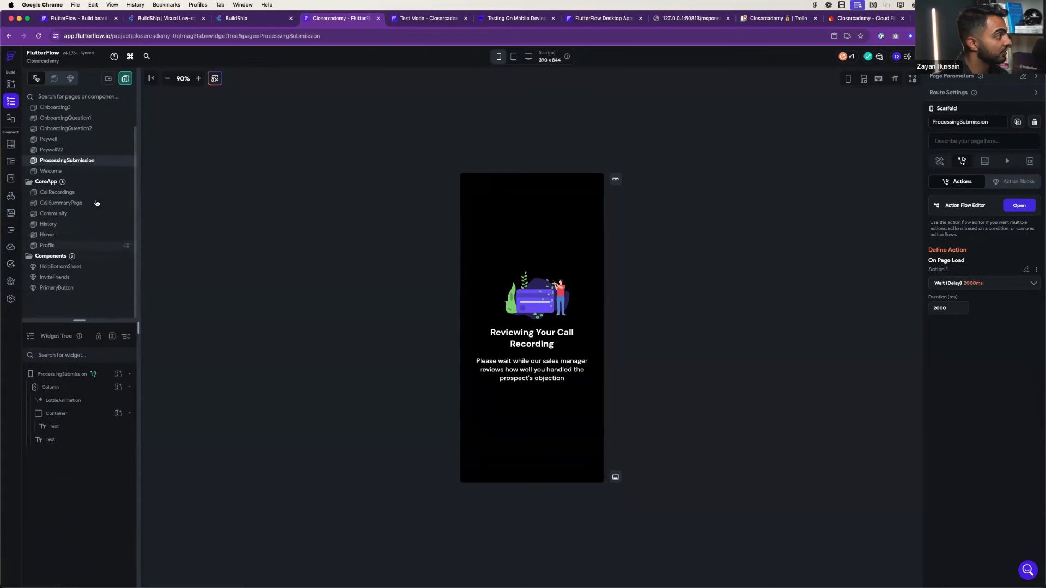
- Open CallSummaryPage, define a required page parameter submissionId of type String and confirm it without a second parameter
{"action": "left_click", "coordinate": [96, 203]}
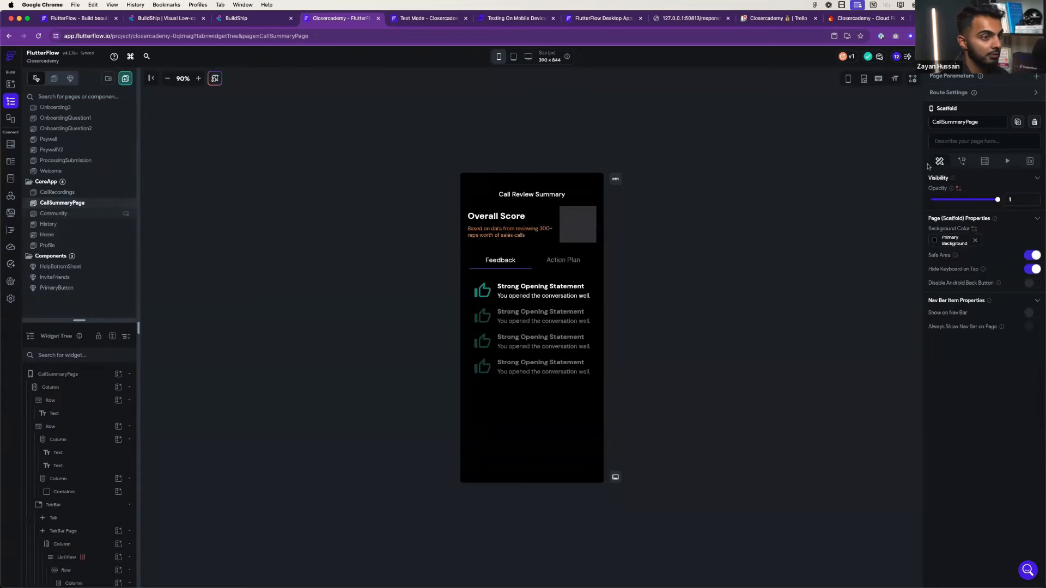
{"action": "left_click", "coordinate": [1036, 76]}
{"action": "left_click", "coordinate": [986, 117]}
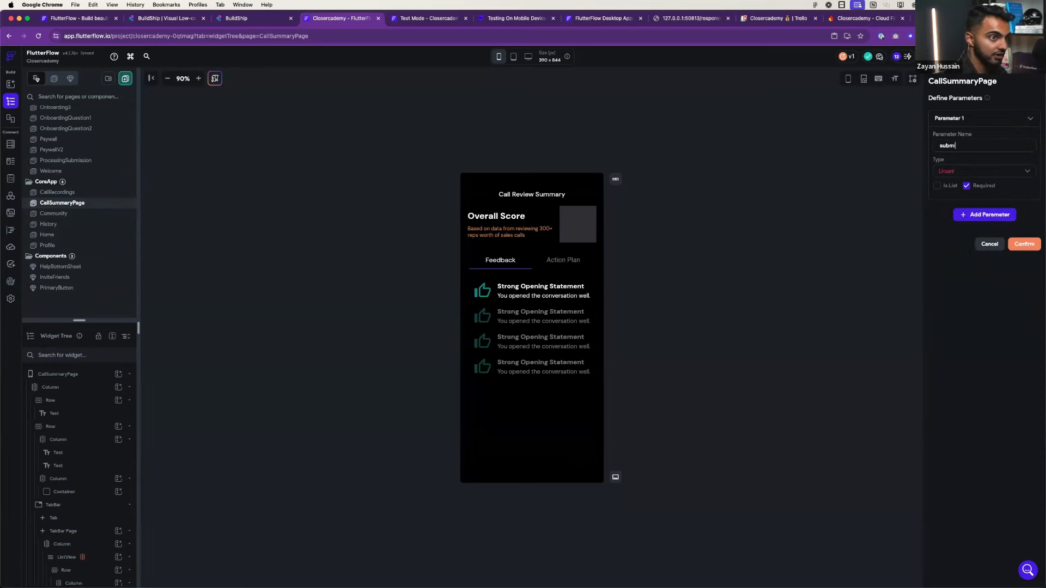
{"action": "left_click", "coordinate": [983, 171]}
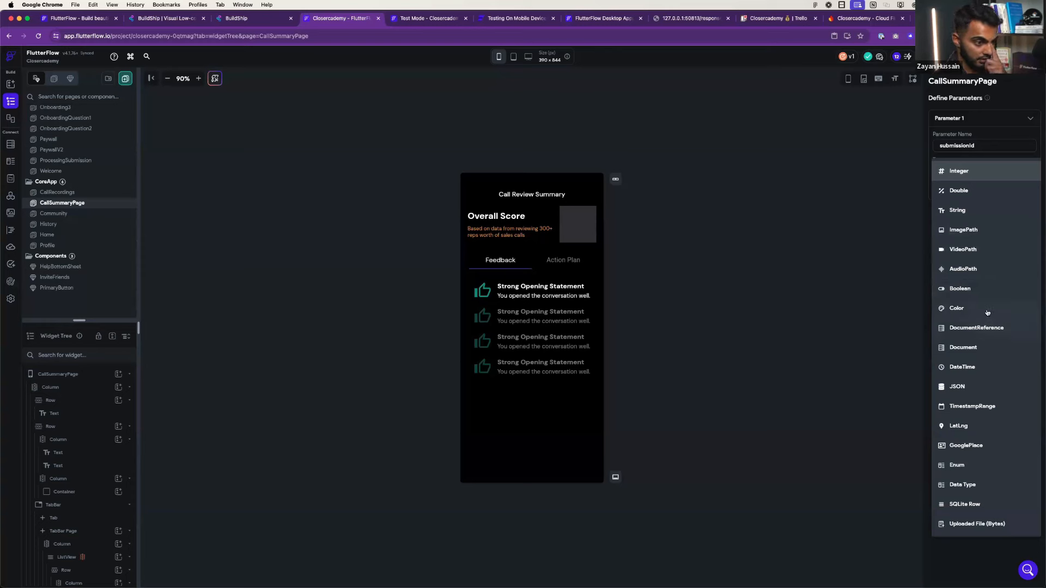
{"action": "left_click", "coordinate": [958, 210]}
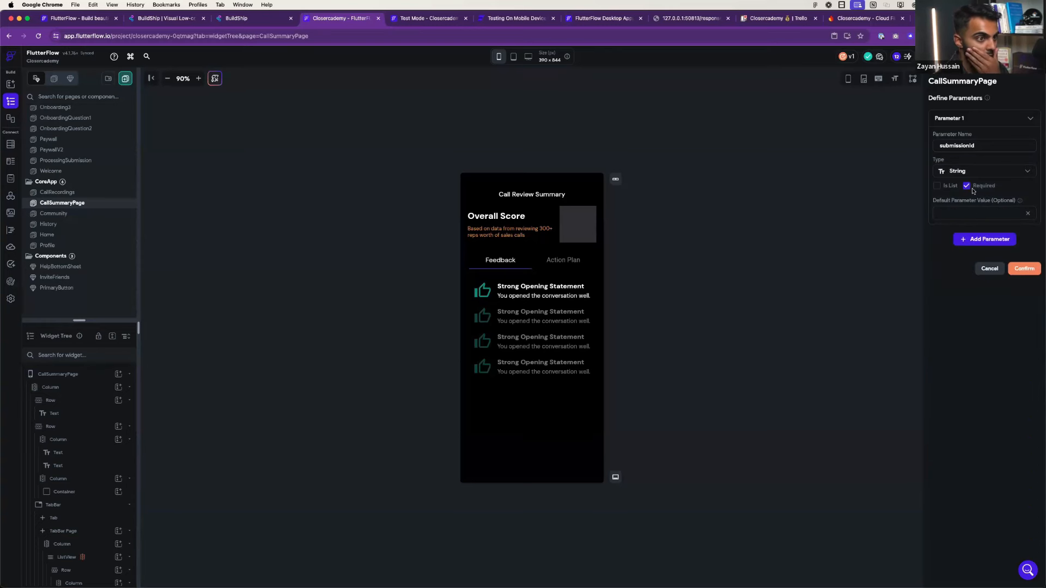
{"action": "left_click", "coordinate": [1000, 242]}
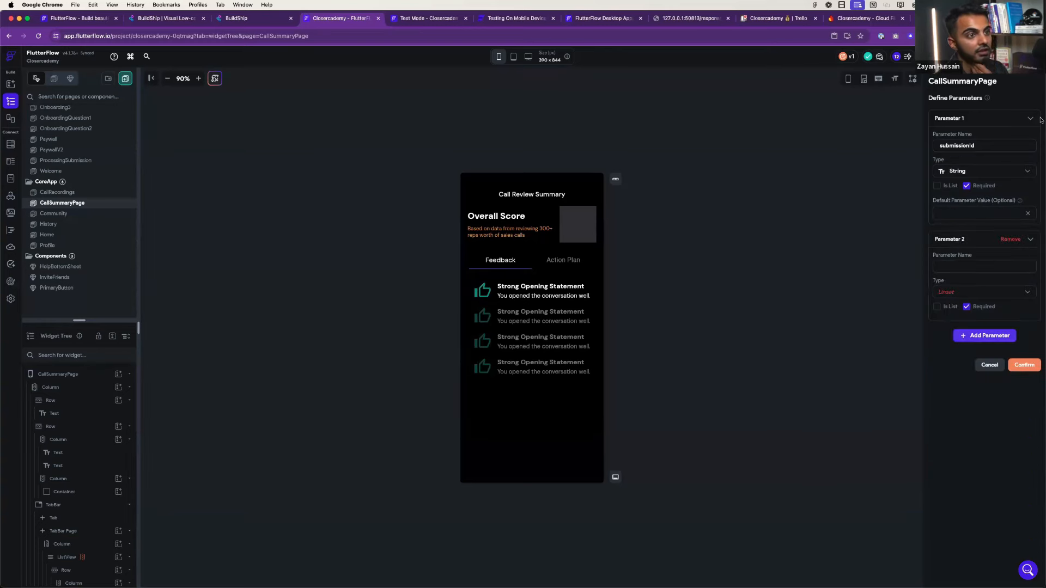
{"action": "left_click", "coordinate": [1009, 241]}
{"action": "left_click", "coordinate": [1024, 265]}
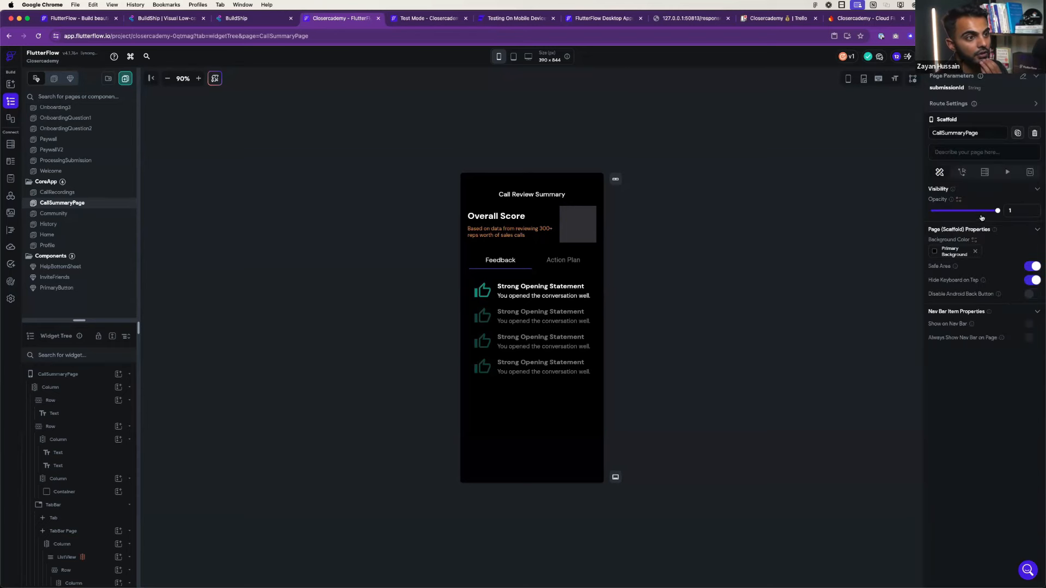
- Try to add a Document from Reference backend query on the submissions collection using the submissionId page parameter
{"action": "left_click", "coordinate": [984, 172]}
{"action": "left_click", "coordinate": [970, 195]}
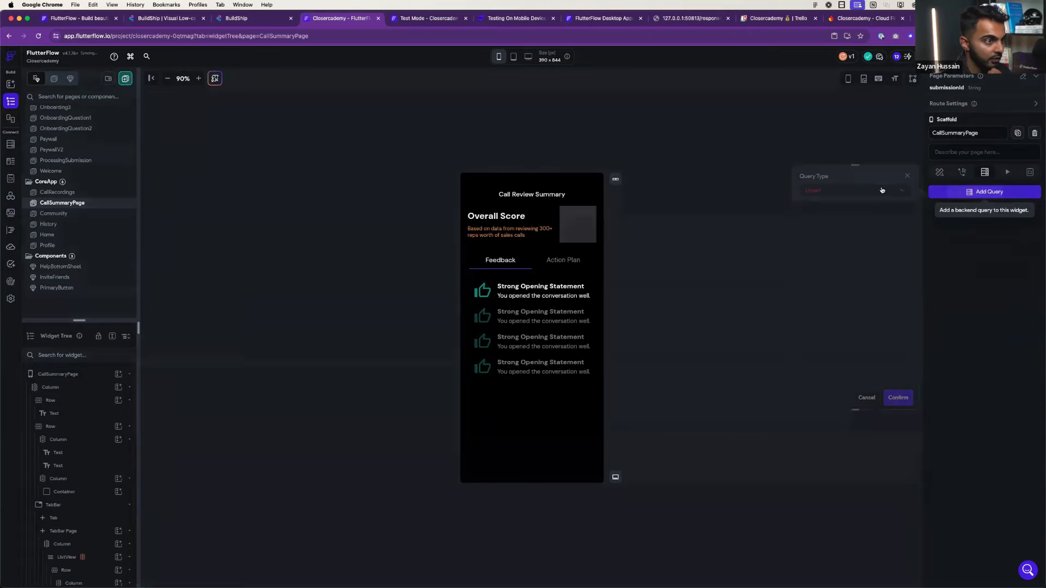
{"action": "left_click", "coordinate": [880, 190]}
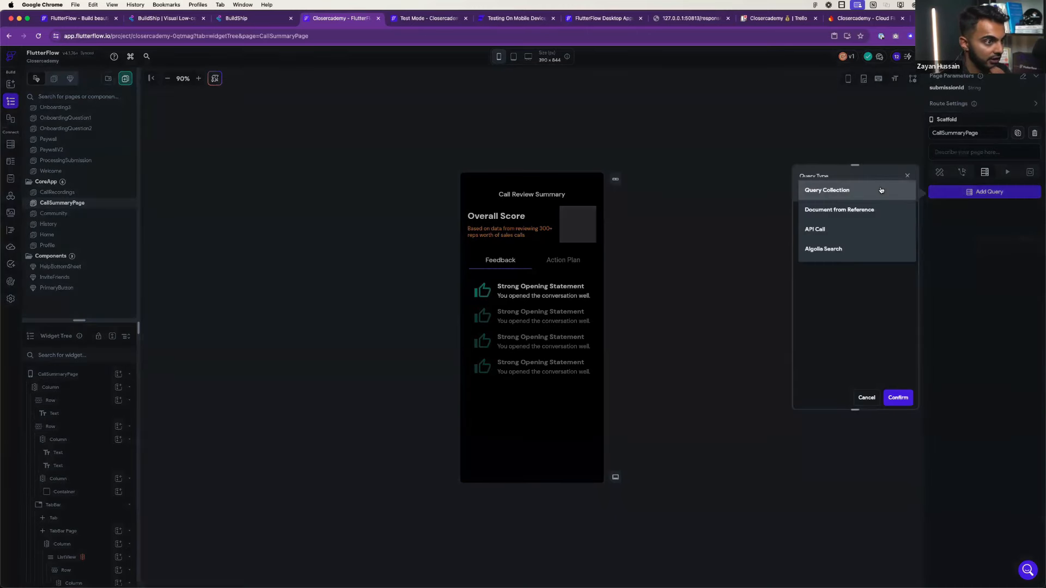
{"action": "left_click", "coordinate": [869, 214]}
{"action": "left_click", "coordinate": [857, 235]}
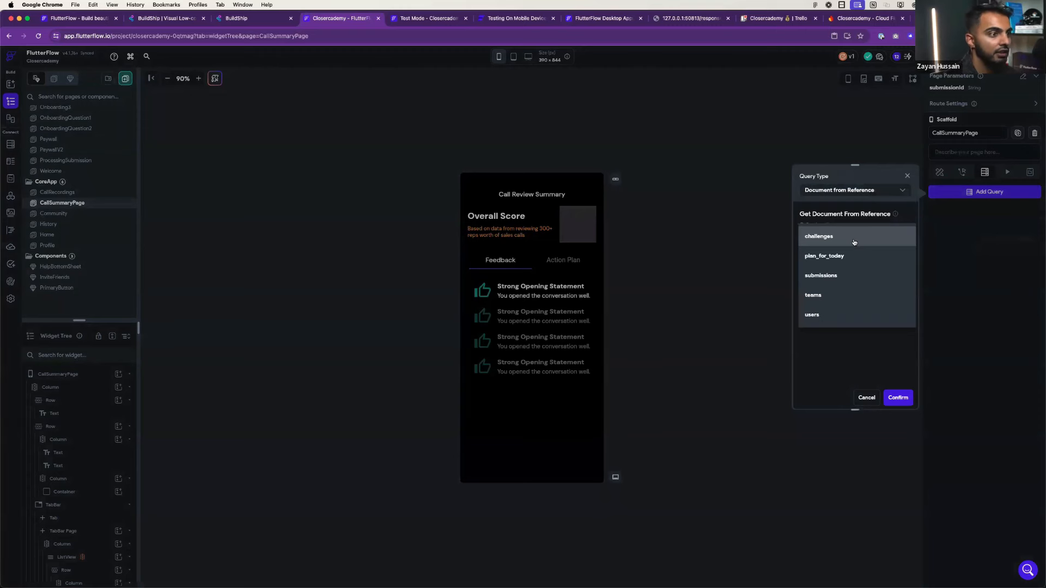
{"action": "left_click", "coordinate": [846, 277]}
{"action": "left_click", "coordinate": [856, 255]}
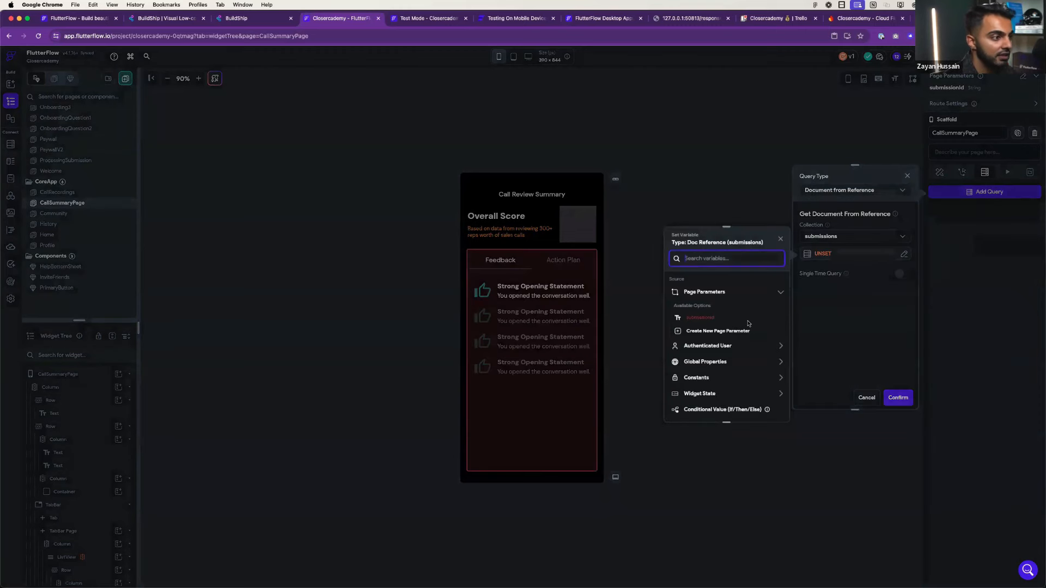
{"action": "left_click", "coordinate": [702, 314]}
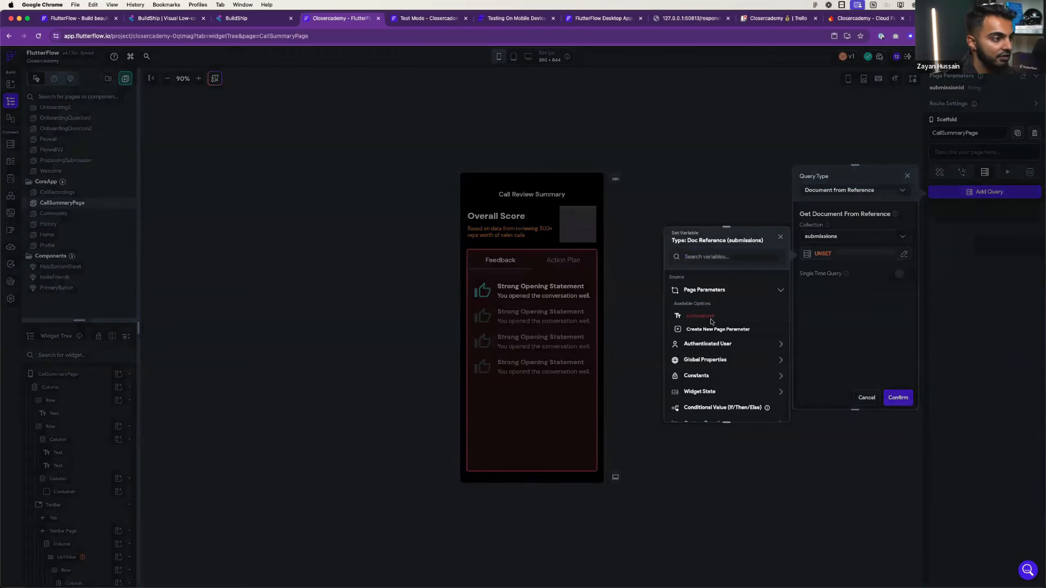
{"action": "left_click", "coordinate": [862, 204]}
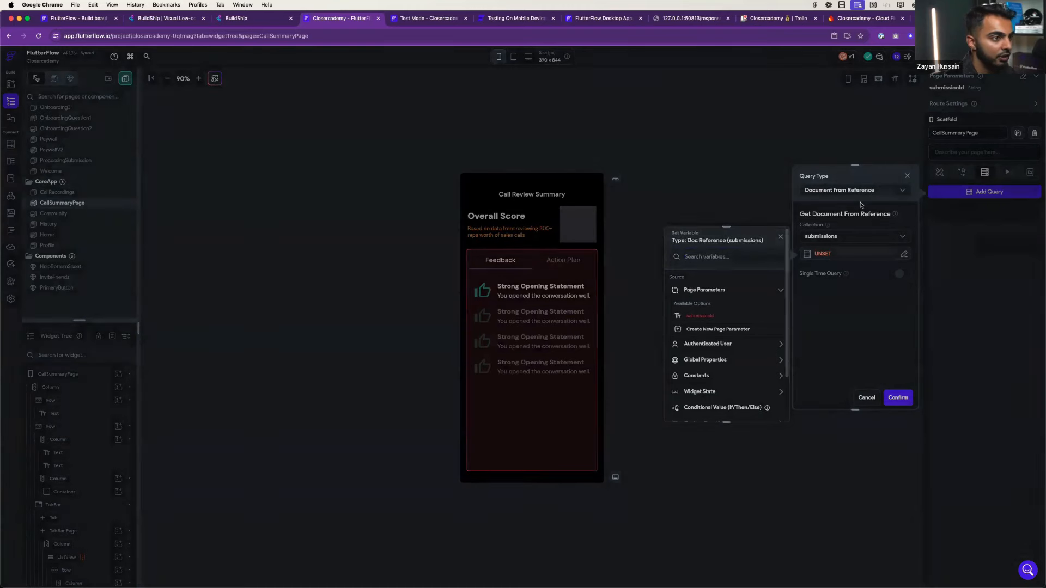
- Try a Query Collection on submissions as a Single Document query and look for a filter field matching the submission ID
{"action": "left_click", "coordinate": [858, 194]}
{"action": "left_click", "coordinate": [854, 177]}
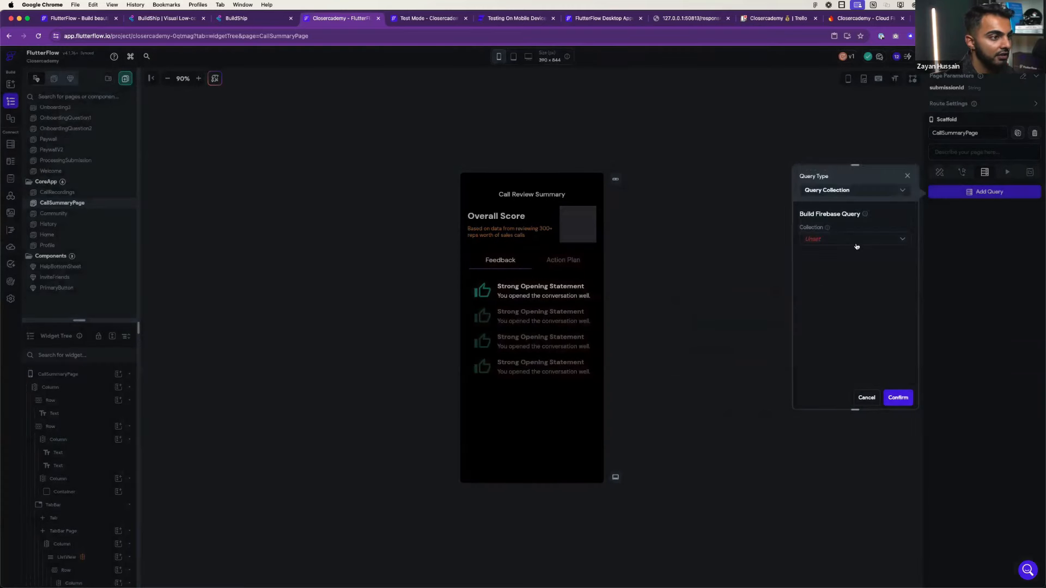
{"action": "left_click", "coordinate": [858, 239]}
{"action": "left_click", "coordinate": [845, 273]}
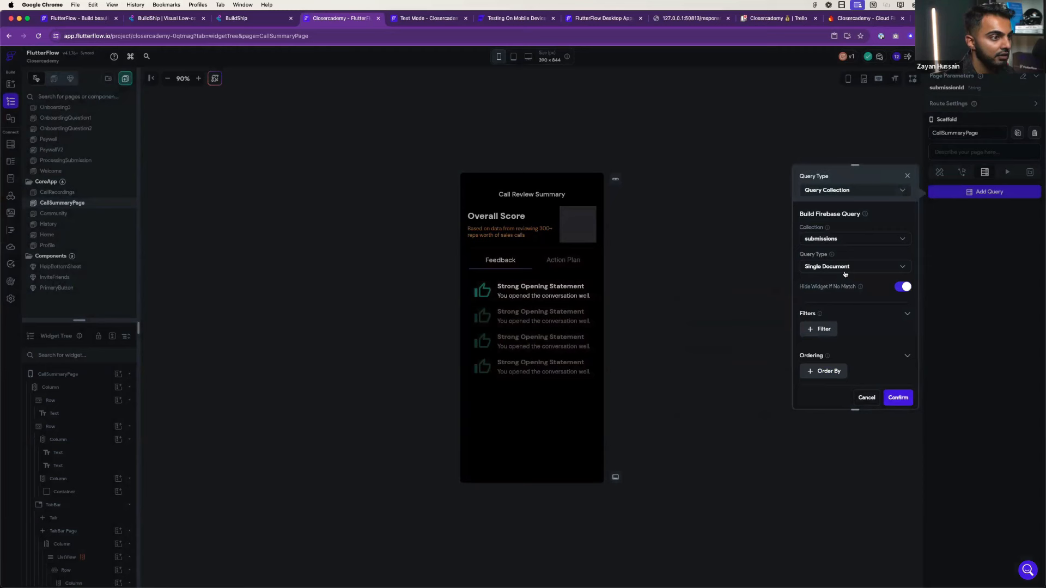
{"action": "left_click", "coordinate": [818, 327]}
{"action": "left_click", "coordinate": [838, 352]}
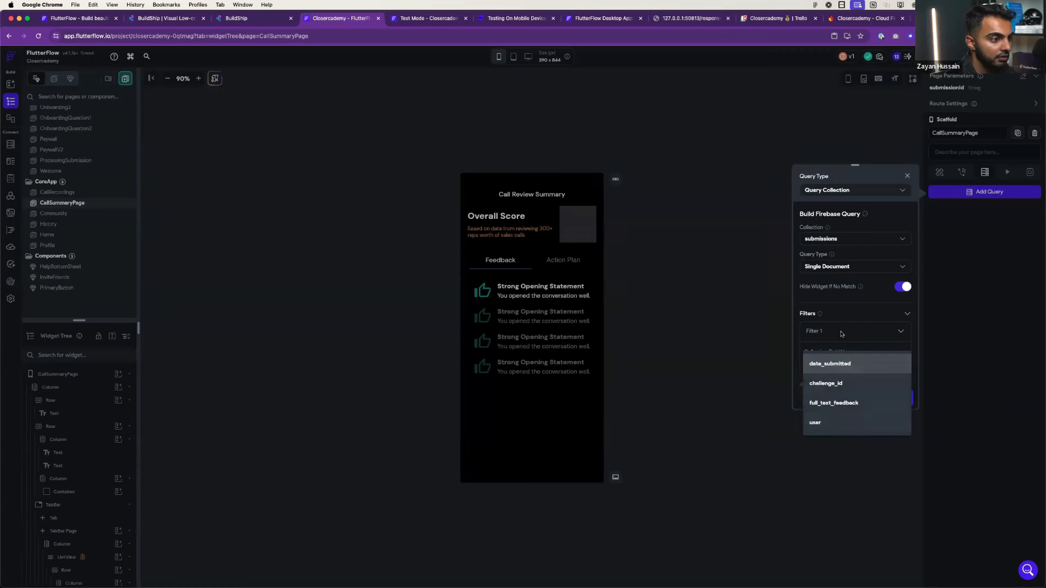
{"action": "scroll", "coordinate": [841, 334], "scroll_direction": "down", "scroll_amount": 2}
{"action": "left_click", "coordinate": [846, 294]}
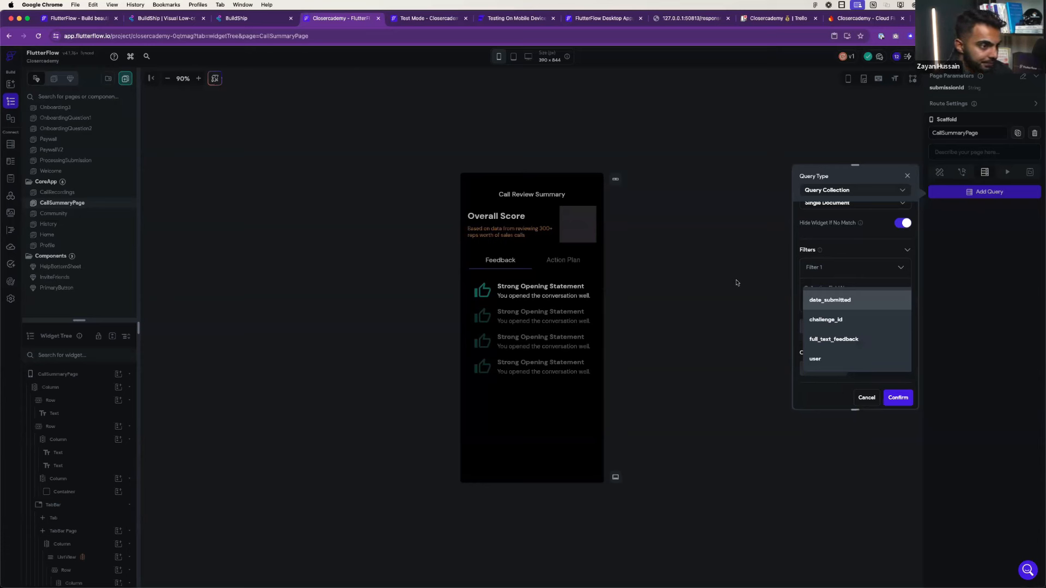
{"action": "scroll", "coordinate": [877, 256], "scroll_direction": "up", "scroll_amount": 3}
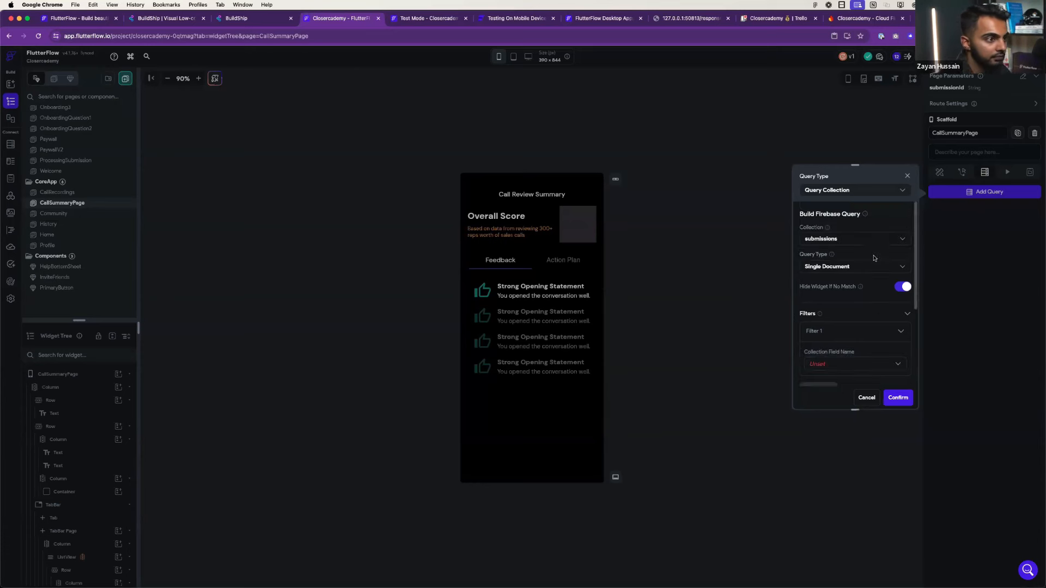
{"action": "left_click", "coordinate": [861, 266]}
{"action": "left_click", "coordinate": [859, 270]}
- Try Document from Reference on submissions again, check the variables available for its reference, and cancel the query
{"action": "left_click", "coordinate": [874, 194]}
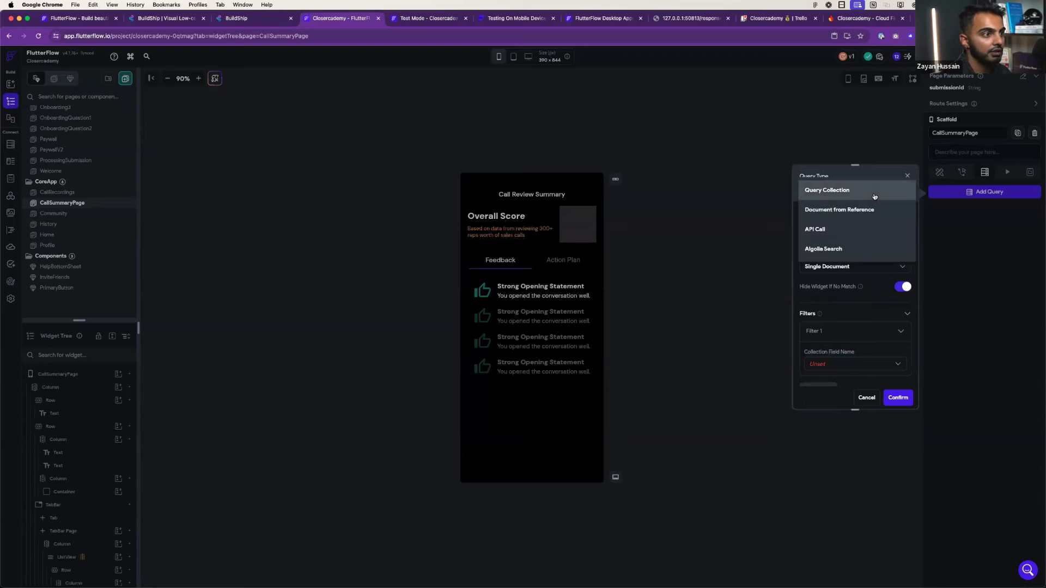
{"action": "left_click", "coordinate": [868, 213]}
{"action": "left_click", "coordinate": [853, 243]}
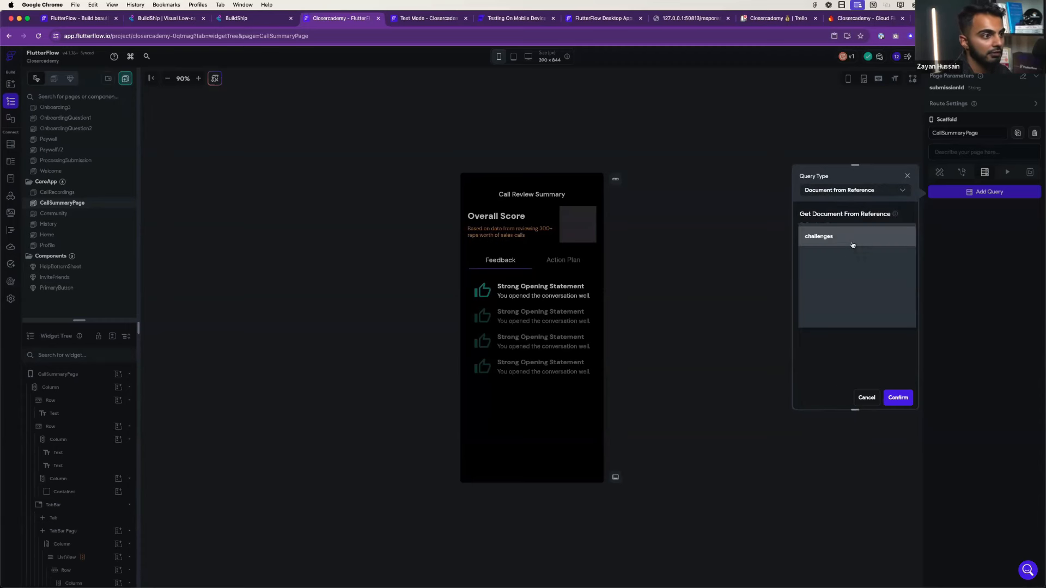
{"action": "left_click", "coordinate": [834, 275]}
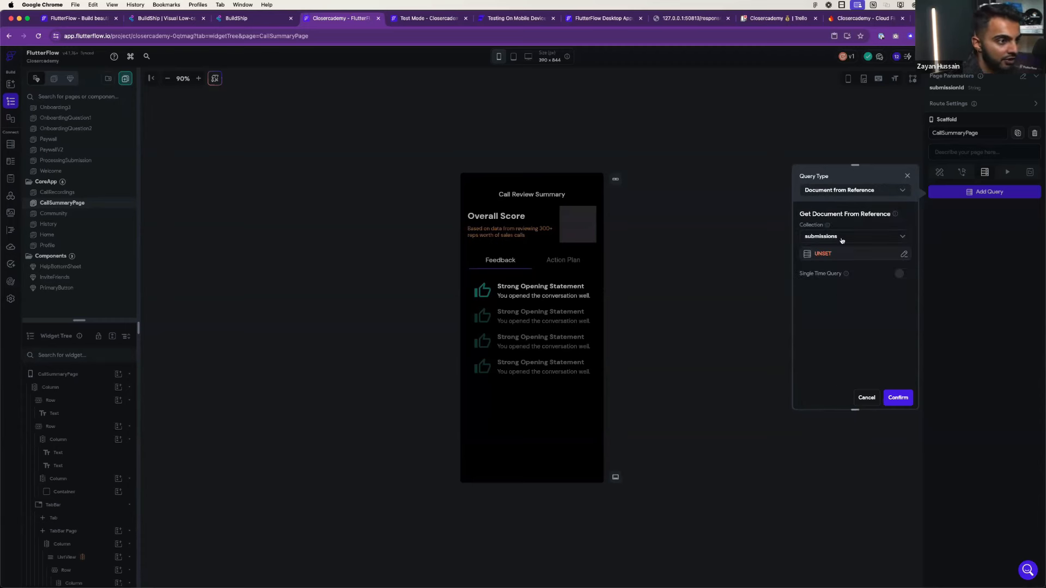
{"action": "left_click", "coordinate": [842, 253]}
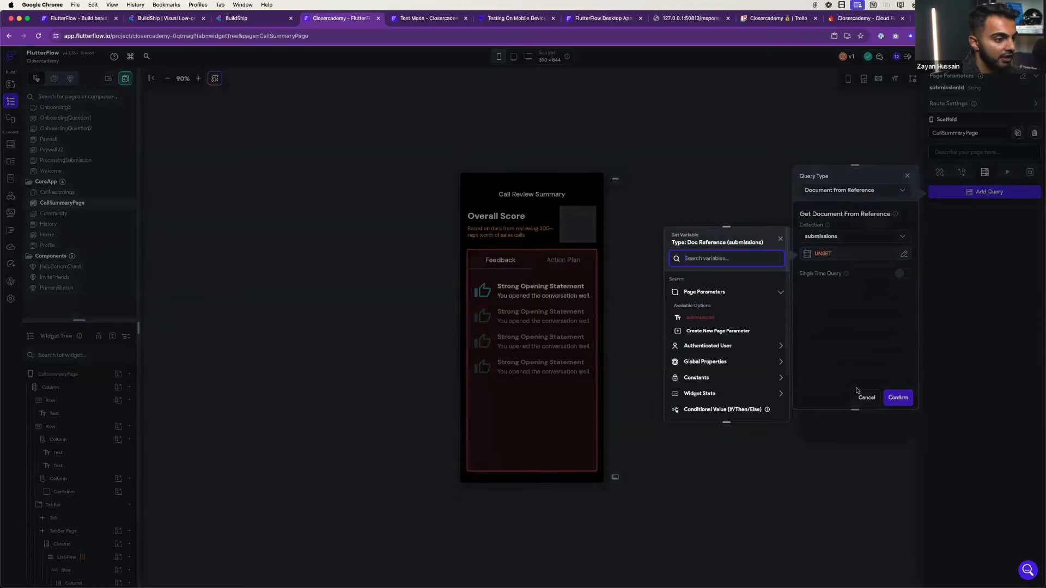
{"action": "left_click", "coordinate": [879, 360]}
{"action": "left_click", "coordinate": [866, 397]}
- Change CallSummaryPage's submissionId parameter type to DocumentReference with collection type submissions and confirm
{"action": "left_click", "coordinate": [1022, 77]}
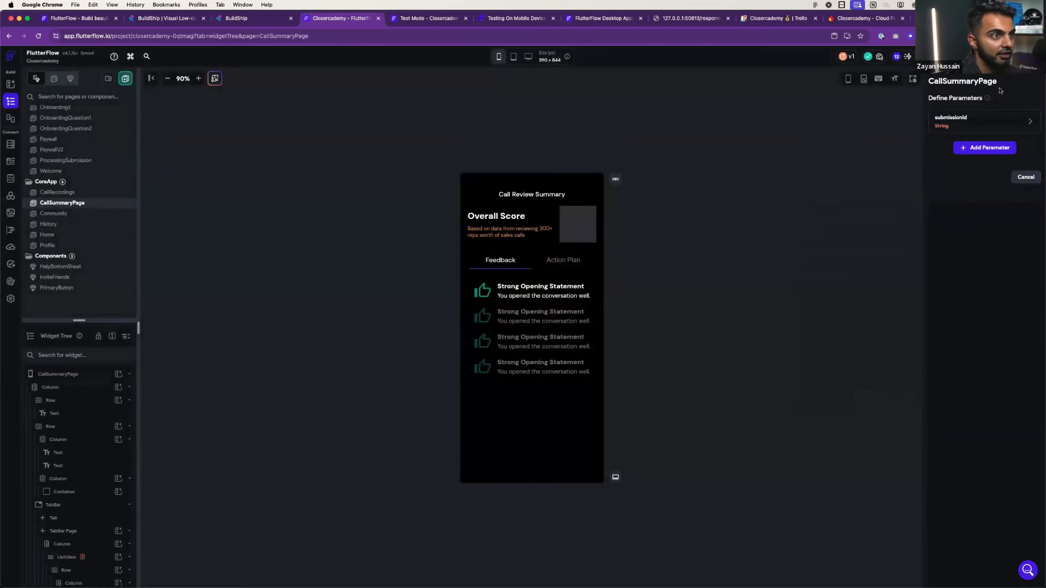
{"action": "left_click", "coordinate": [978, 123]}
{"action": "left_click", "coordinate": [964, 174]}
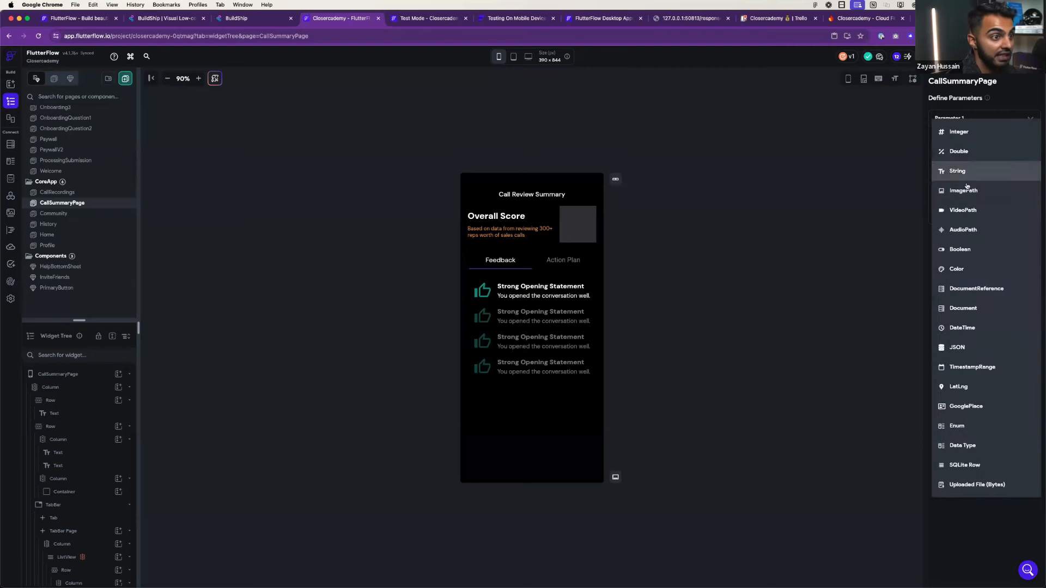
{"action": "left_click", "coordinate": [971, 289]}
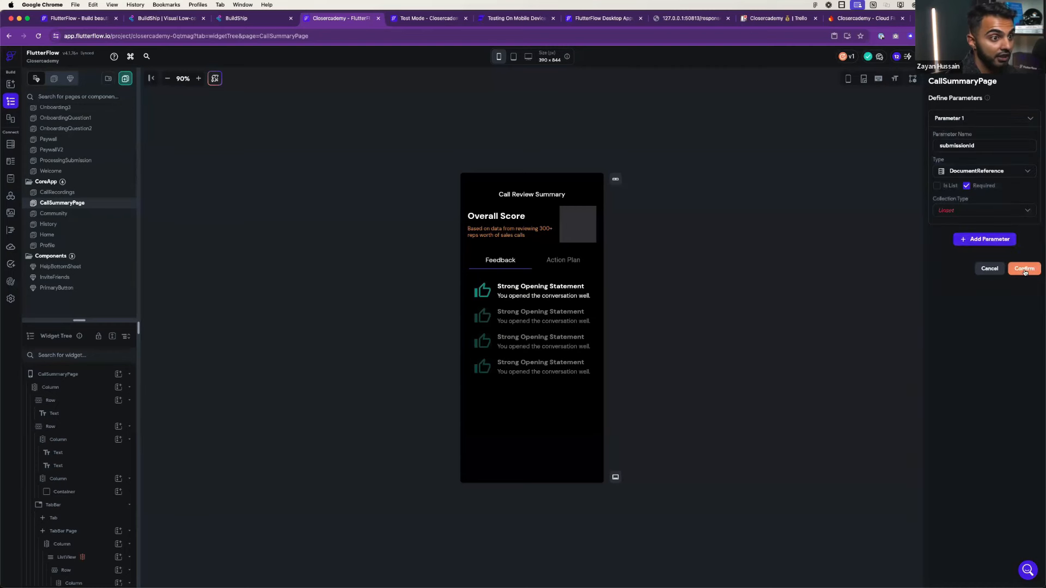
{"action": "left_click", "coordinate": [973, 214]}
{"action": "left_click", "coordinate": [965, 279]}
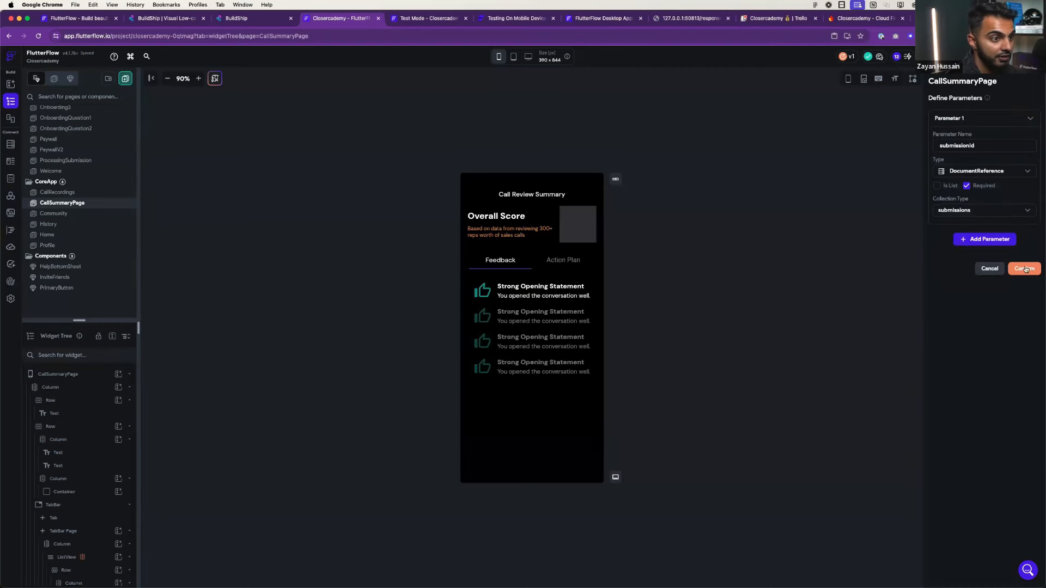
{"action": "left_click", "coordinate": [1025, 269]}
- Add a Document from Reference backend query on the submissions collection, bind its reference to the submissionId page parameter, and confirm
{"action": "left_click", "coordinate": [987, 193]}
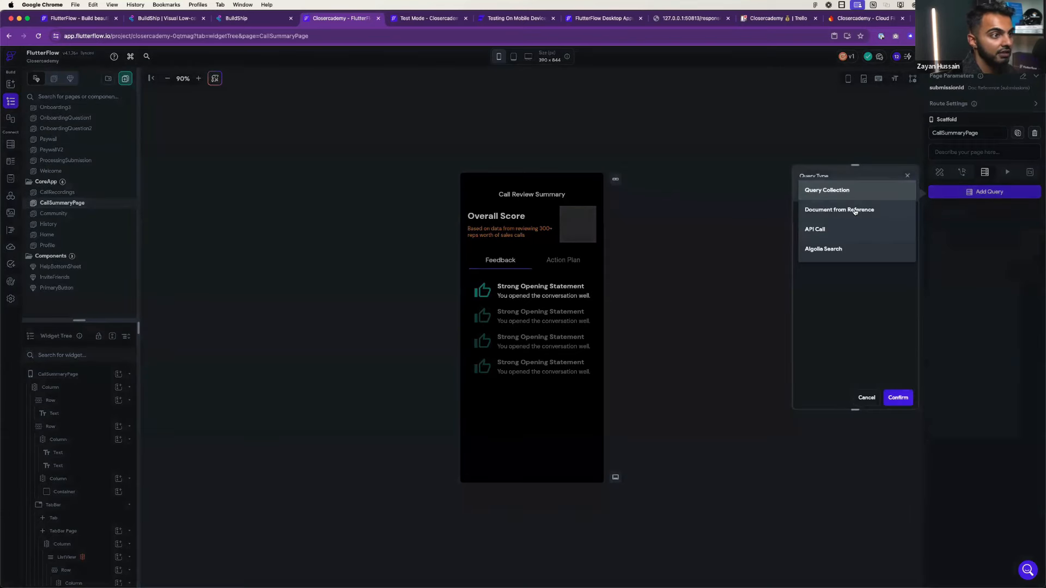
{"action": "left_click", "coordinate": [855, 211]}
{"action": "left_click", "coordinate": [844, 237]}
{"action": "left_click", "coordinate": [833, 275]}
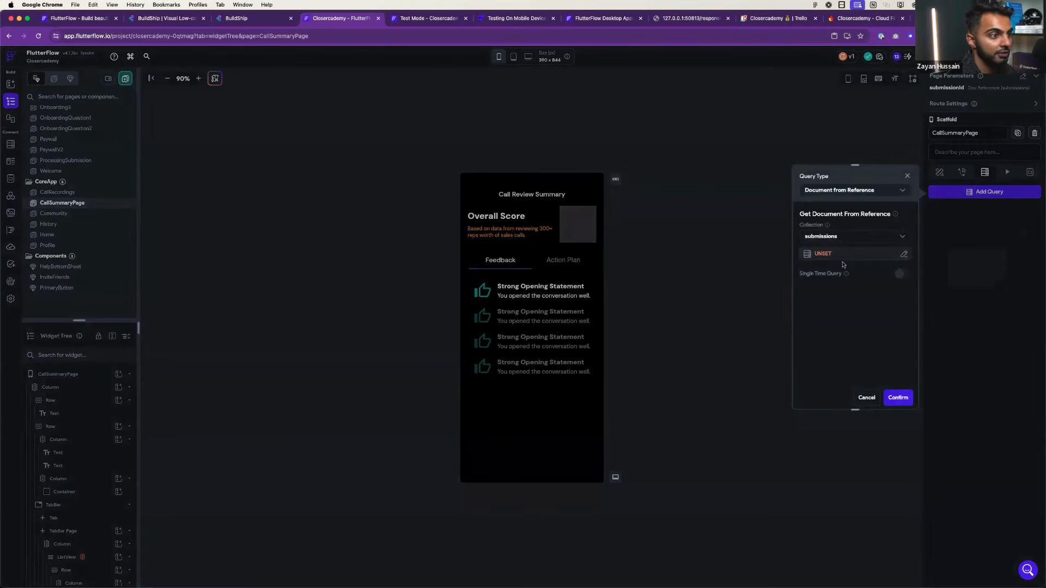
{"action": "left_click", "coordinate": [843, 254]}
{"action": "left_click", "coordinate": [715, 320]}
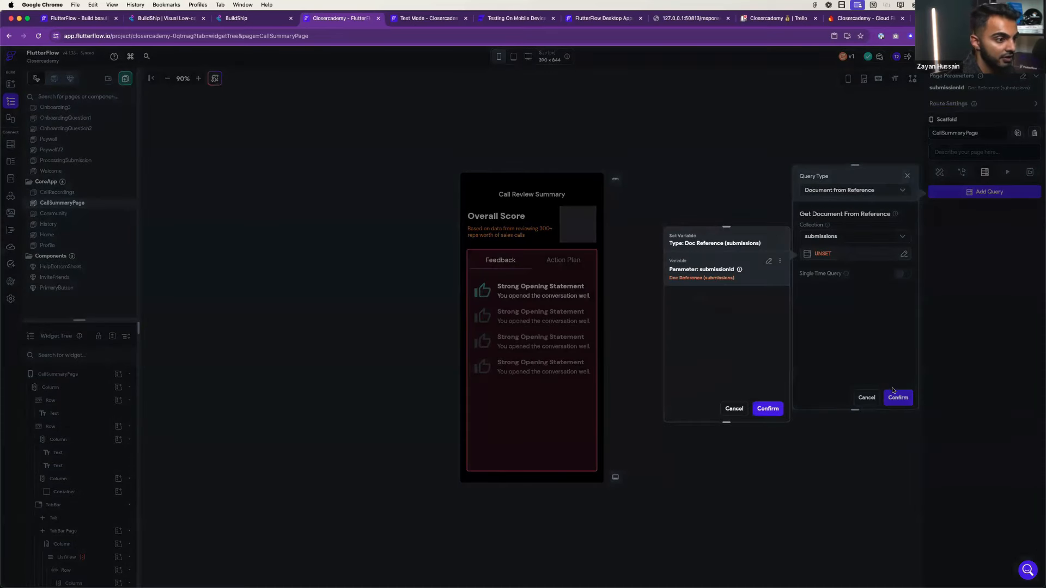
{"action": "left_click", "coordinate": [768, 410]}
{"action": "left_click", "coordinate": [897, 398]}
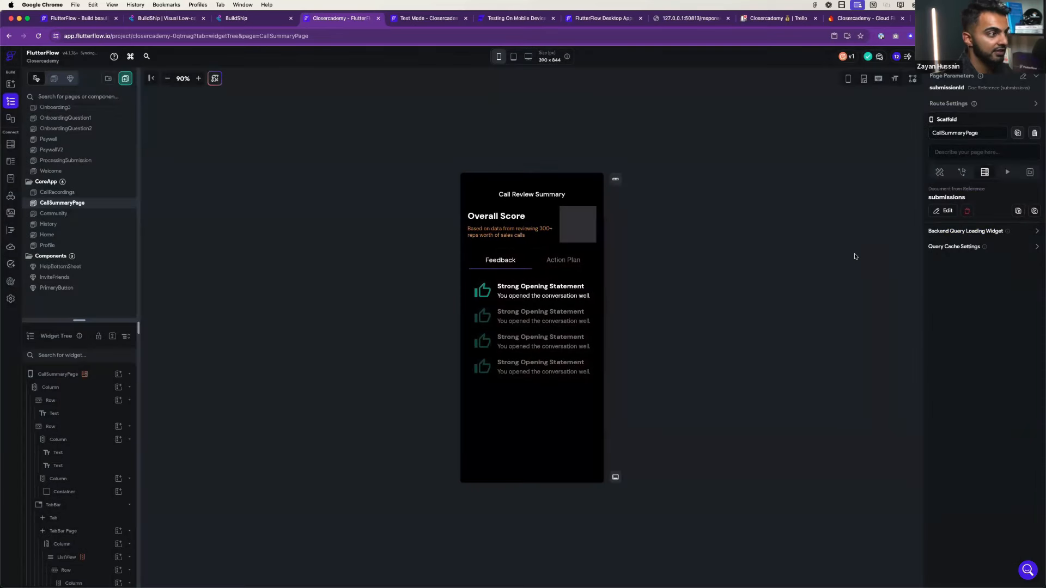
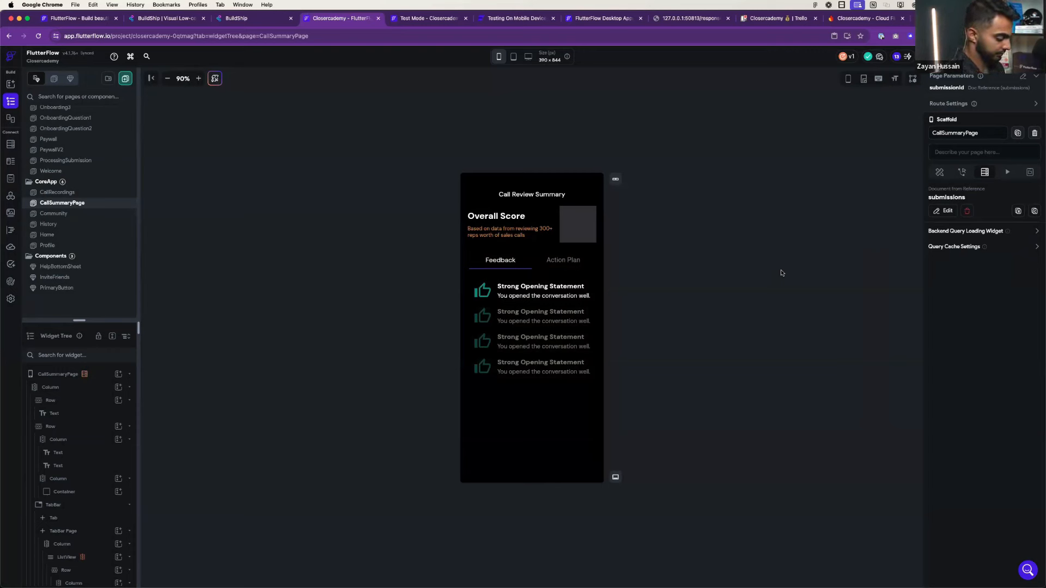
- Open the Submit Response to Sales Coach API call's response settings and examine its selected JSON paths and types
{"action": "left_click", "coordinate": [196, 217]}
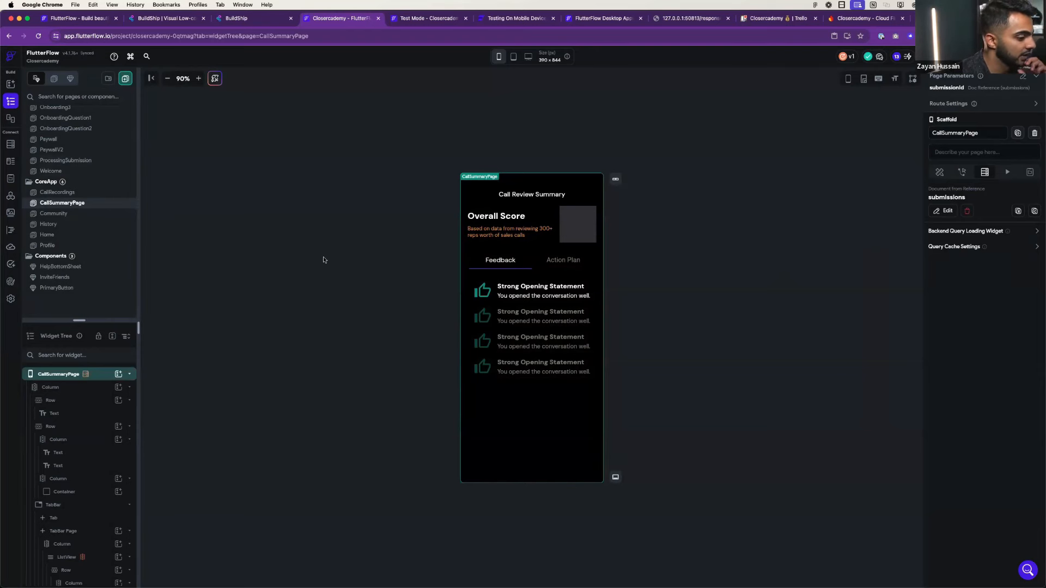
{"action": "scroll", "coordinate": [102, 242], "scroll_direction": "up", "scroll_amount": 1}
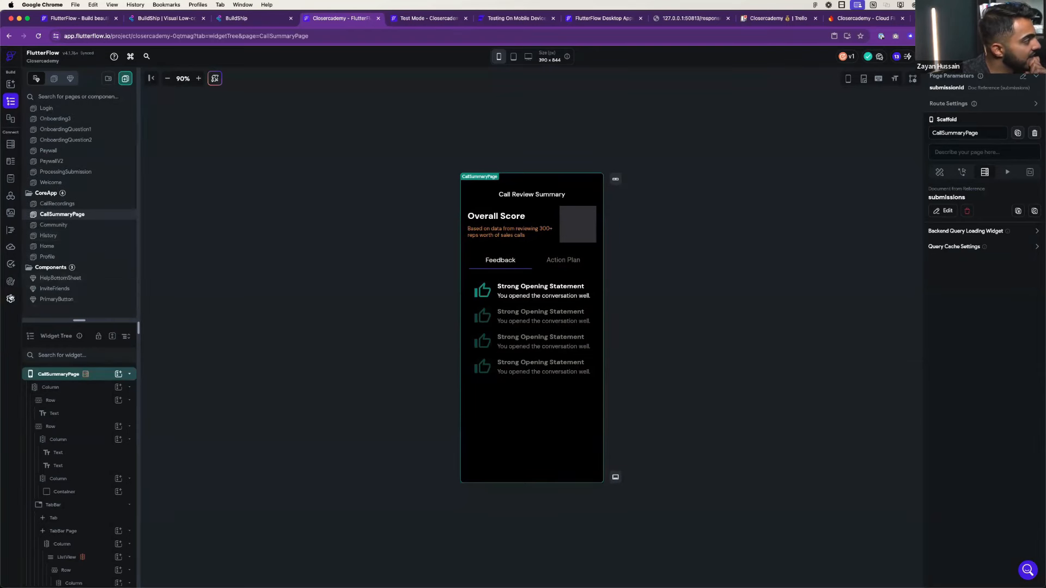
{"action": "left_click", "coordinate": [11, 299]}
{"action": "left_click", "coordinate": [11, 196]}
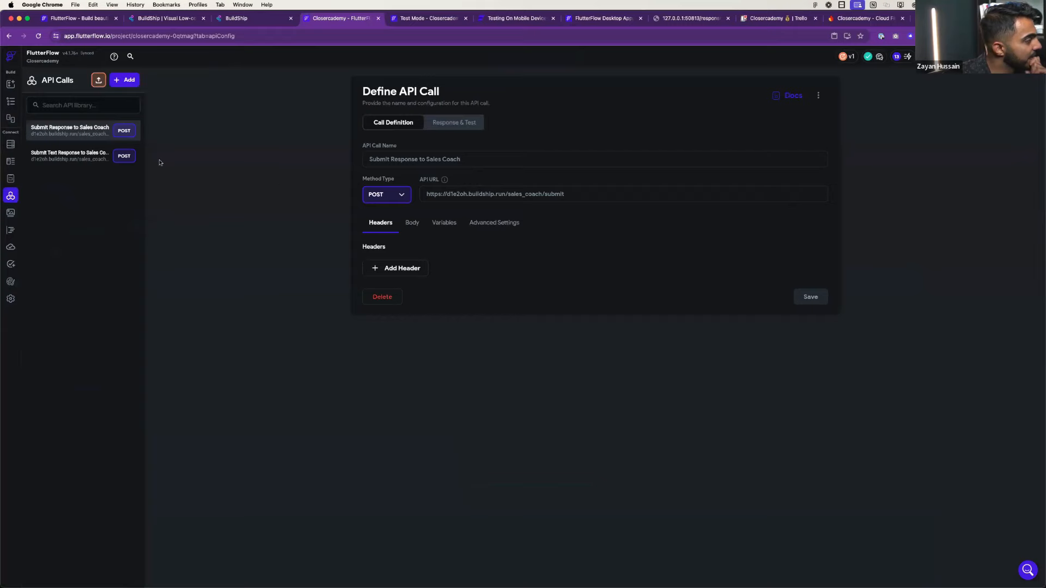
{"action": "left_click", "coordinate": [465, 123]}
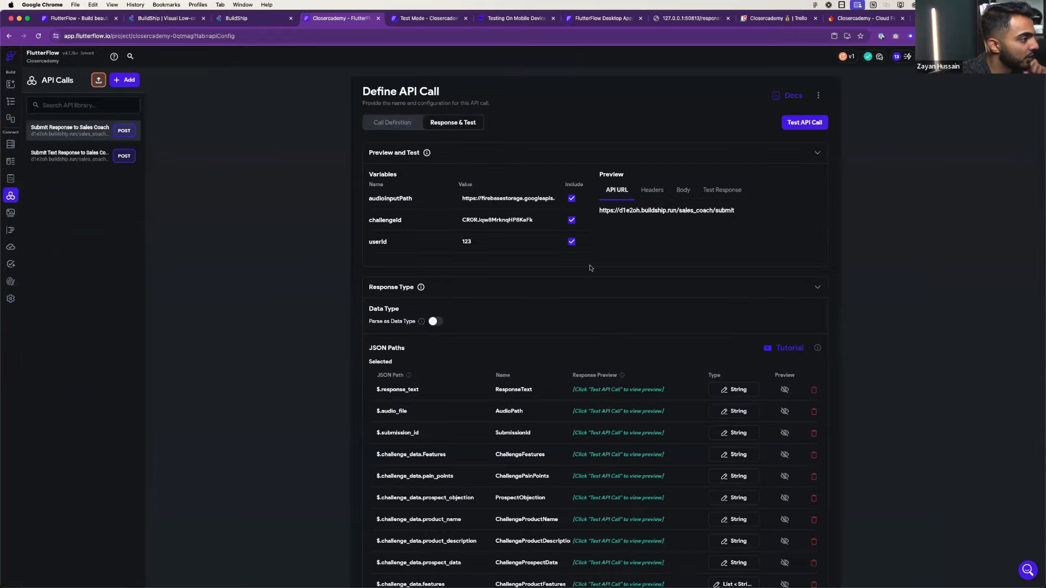
{"action": "scroll", "coordinate": [594, 381], "scroll_direction": "down", "scroll_amount": 5}
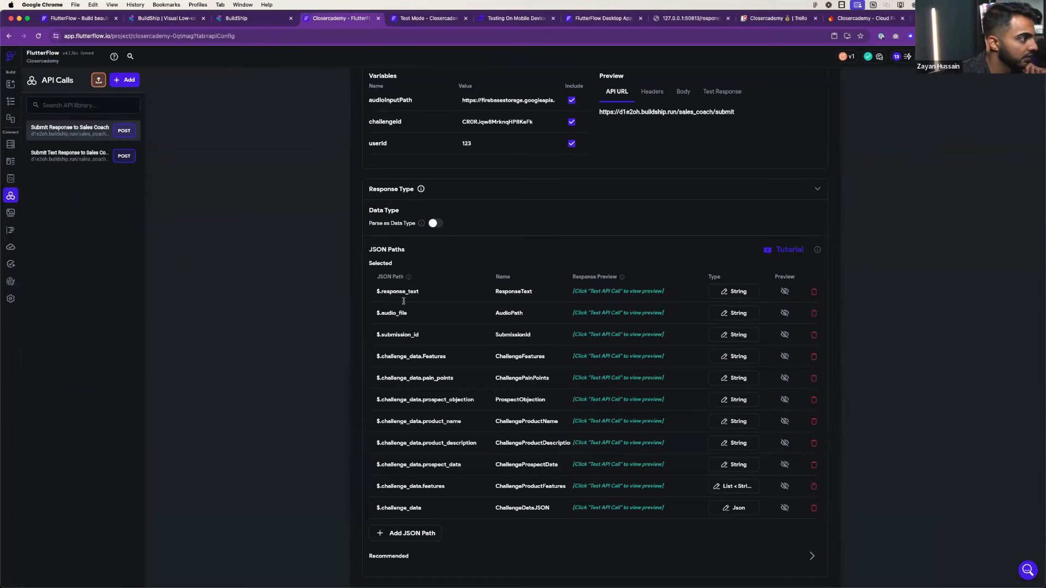
- Change the type of the $.submission_id JSON path to Anything and update it
{"action": "left_click", "coordinate": [740, 336]}
{"action": "left_click", "coordinate": [591, 312]}
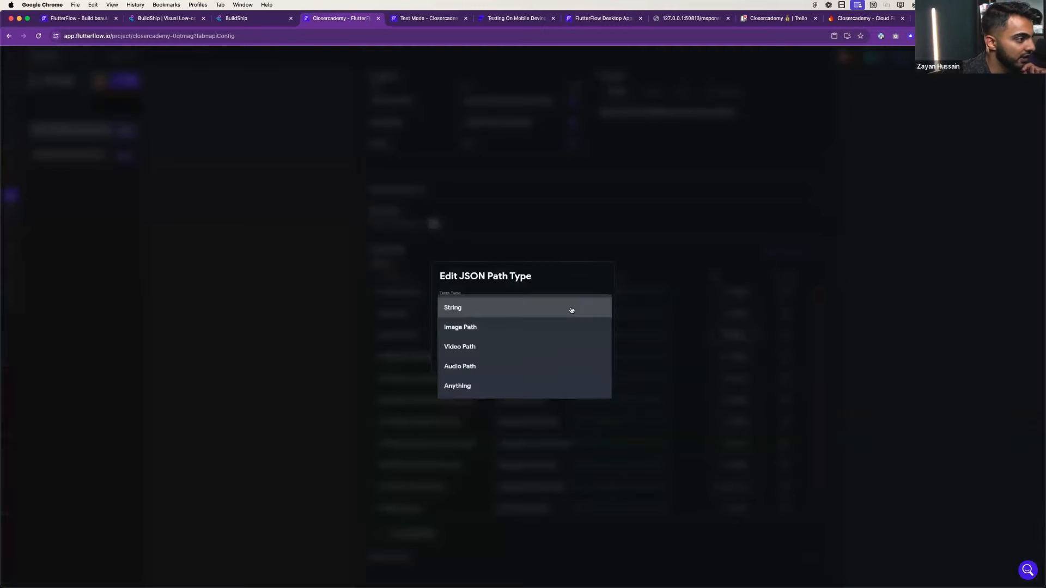
{"action": "left_click", "coordinate": [538, 388]}
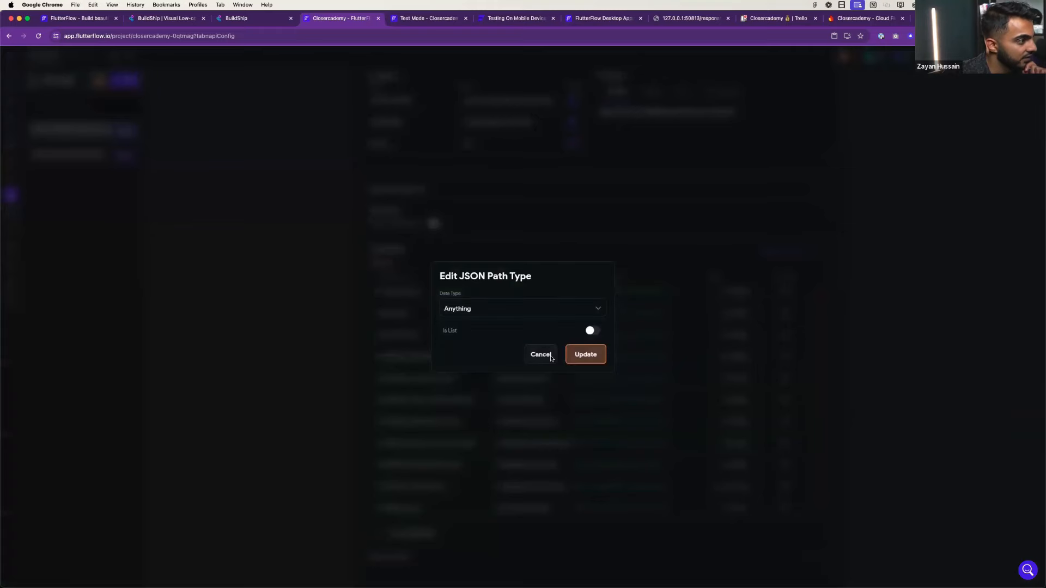
{"action": "left_click", "coordinate": [543, 309]}
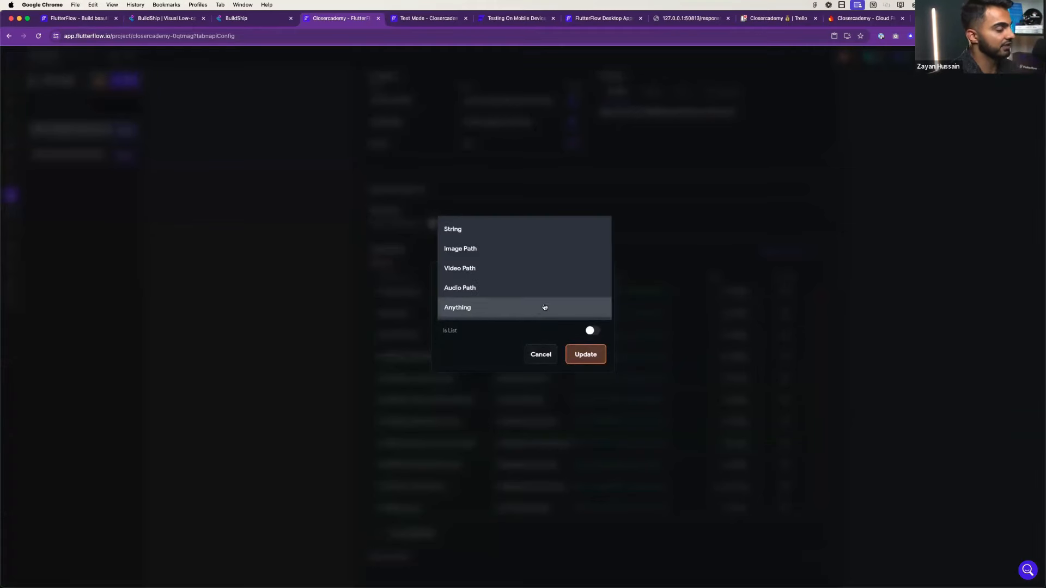
{"action": "left_click", "coordinate": [542, 311]}
{"action": "left_click", "coordinate": [584, 354]}
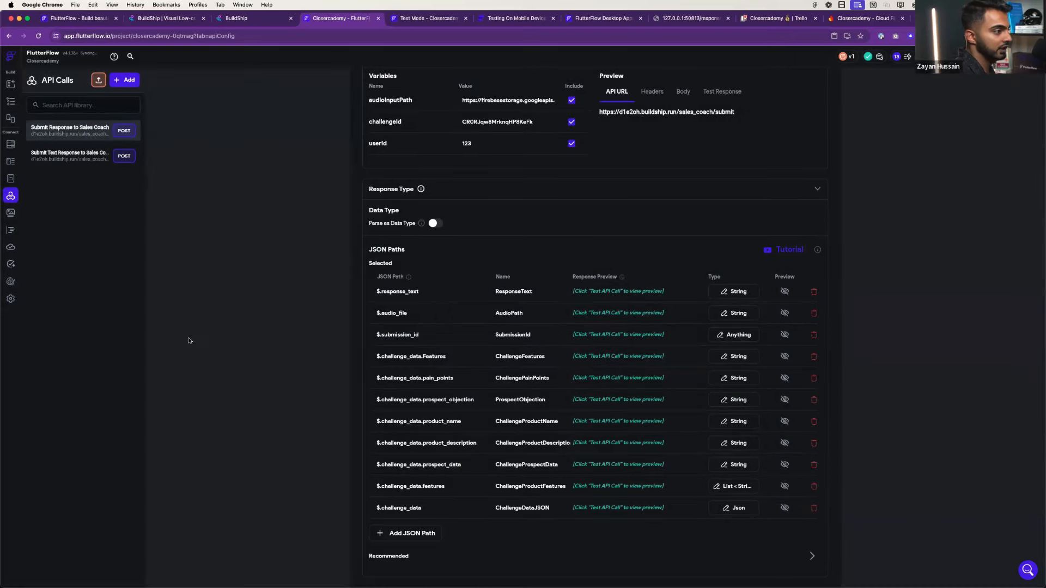
- Return to the page list, enlarge it, and look at the Stop and Submit Recording button's actions on Onboarding3
{"action": "left_click", "coordinate": [10, 83]}
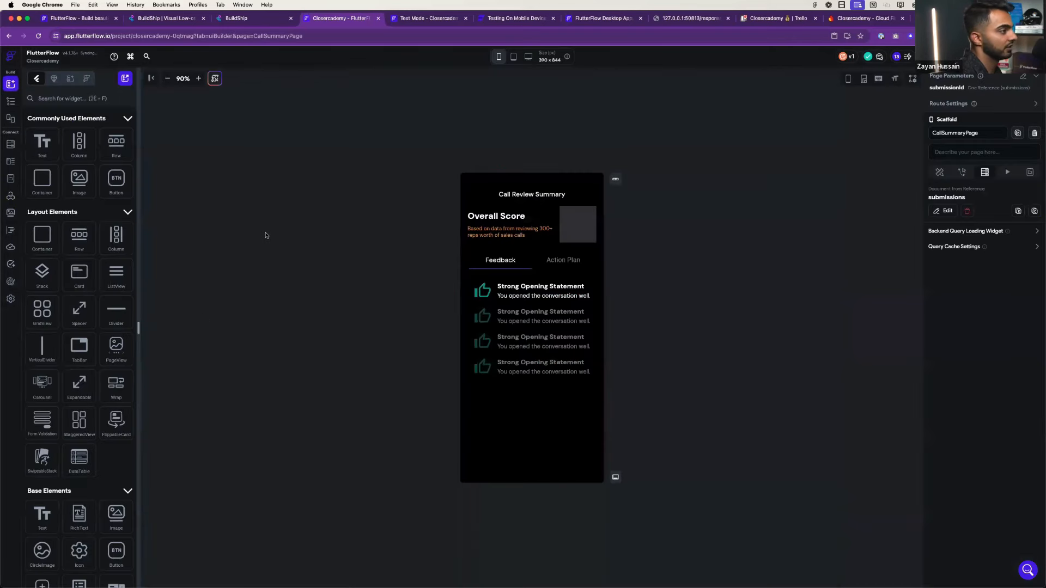
{"action": "left_click", "coordinate": [10, 103]}
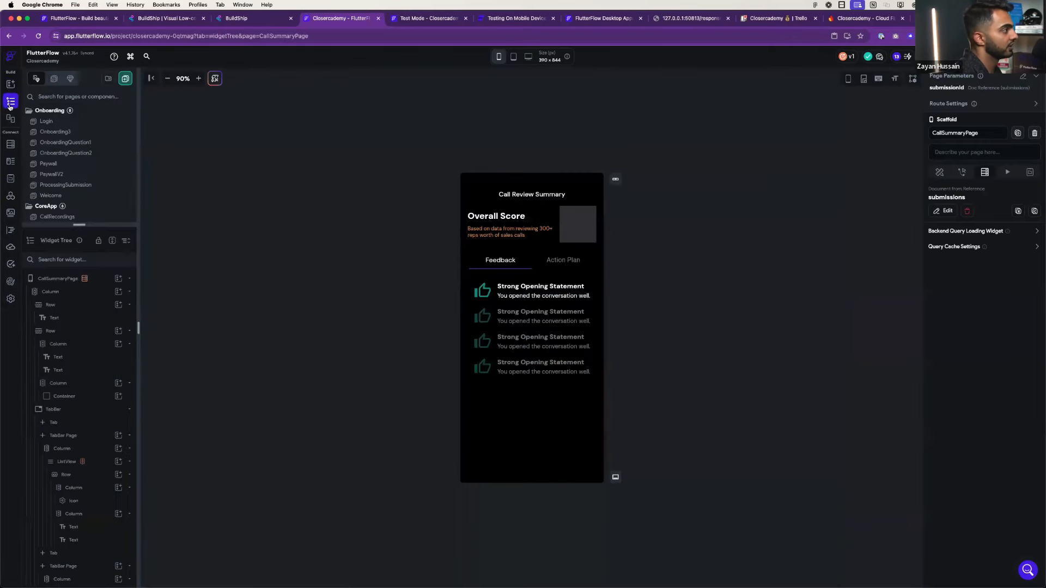
{"action": "left_click", "coordinate": [68, 186]}
{"action": "left_click_drag", "start_coordinate": [79, 224], "coordinate": [79, 295]}
{"action": "left_click", "coordinate": [61, 134]}
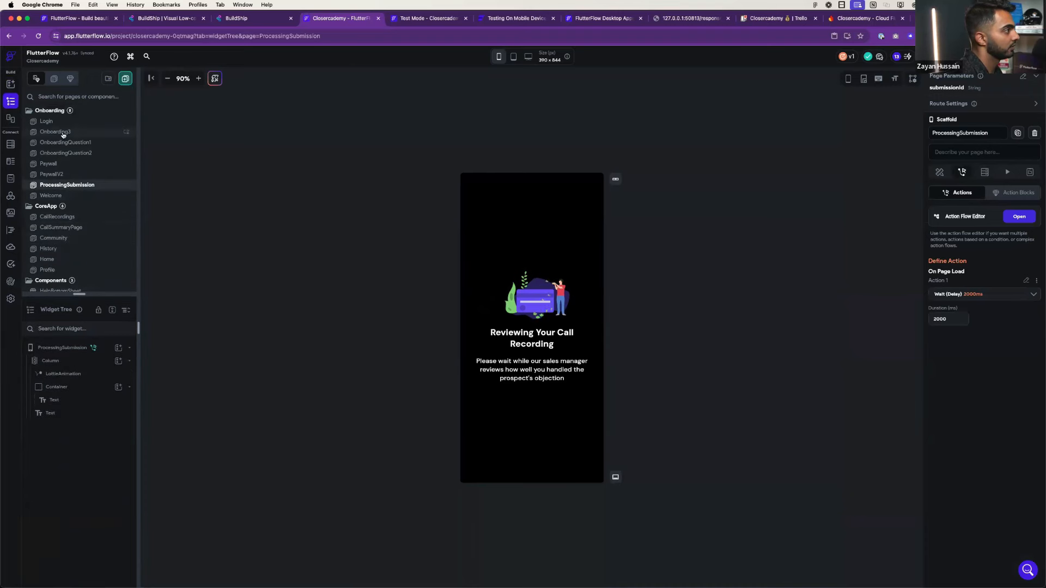
{"action": "left_click", "coordinate": [572, 439]}
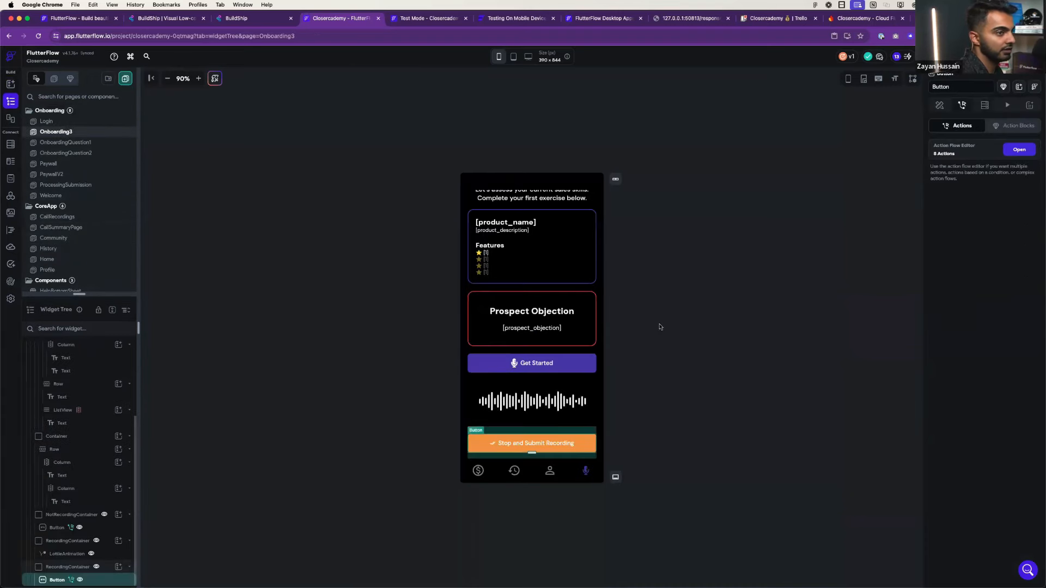
- Change ProcessingSubmission's submissionId parameter type to DocumentReference with collection type submissions and confirm
{"action": "left_click", "coordinate": [94, 186]}
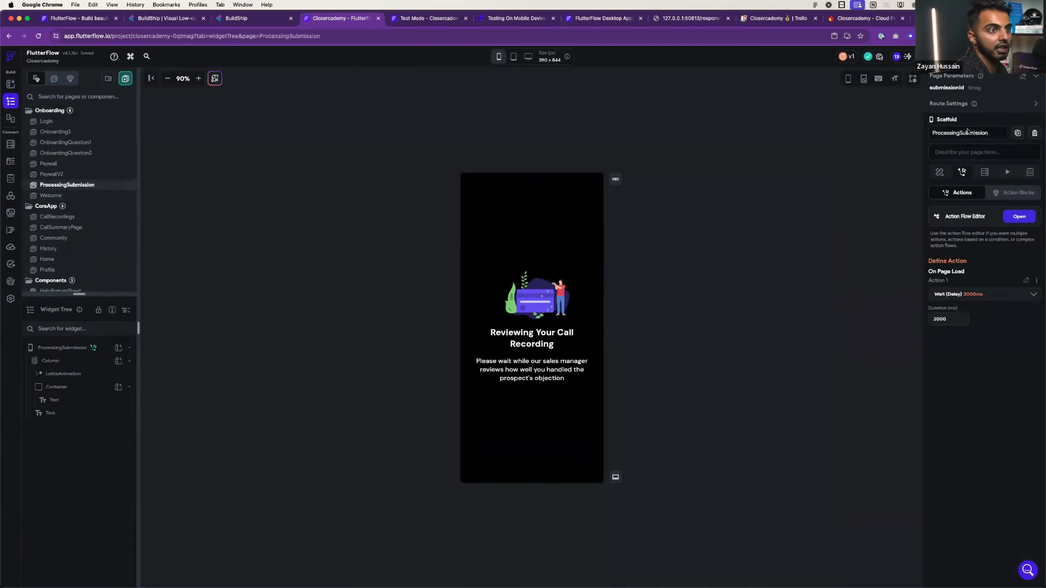
{"action": "left_click", "coordinate": [1021, 79]}
{"action": "left_click", "coordinate": [980, 117]}
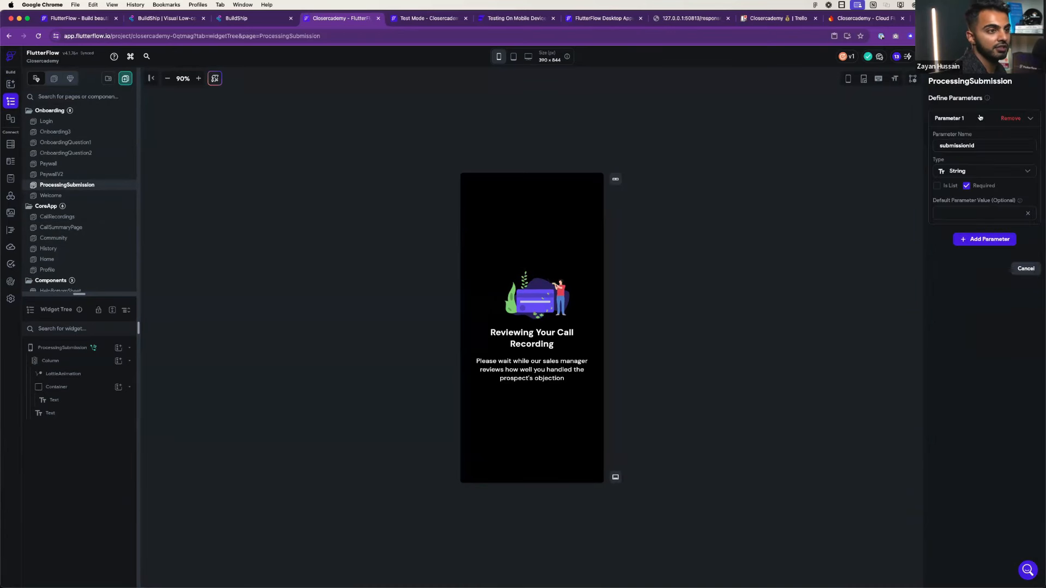
{"action": "left_click", "coordinate": [971, 173]}
{"action": "left_click", "coordinate": [973, 287]}
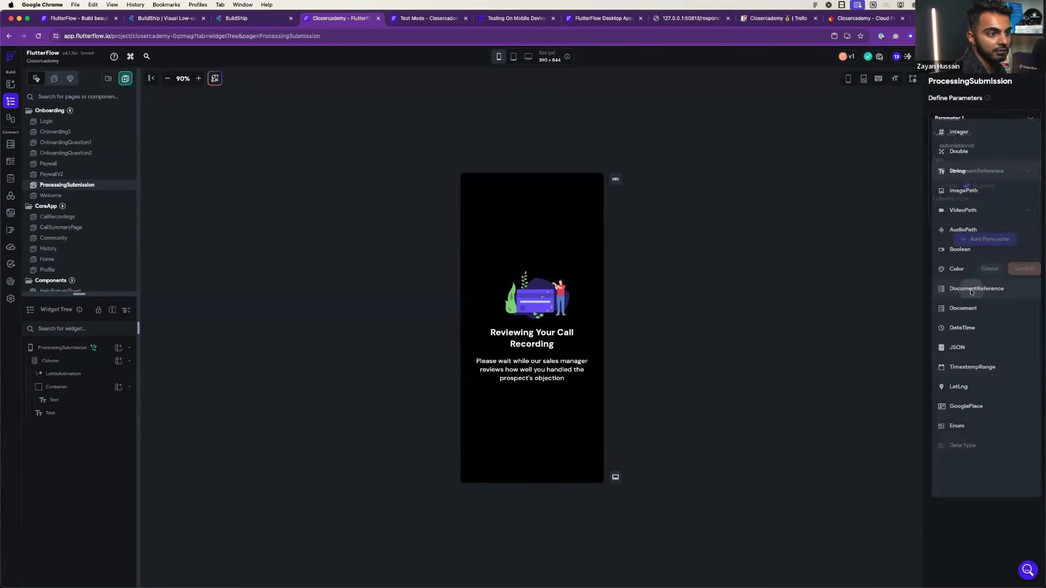
{"action": "left_click", "coordinate": [970, 214]}
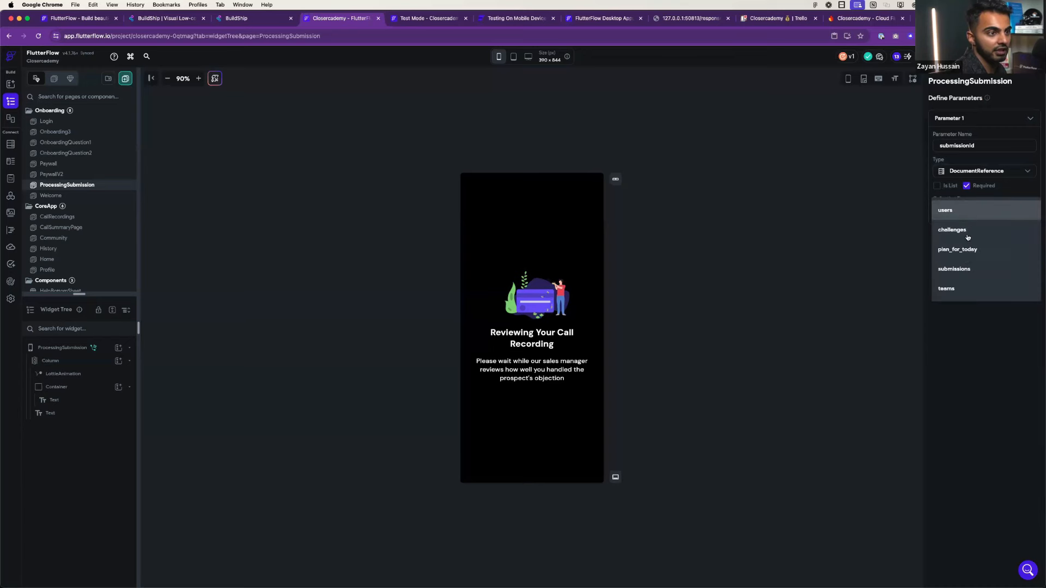
{"action": "left_click", "coordinate": [1030, 268]}
{"action": "left_click", "coordinate": [1025, 270]}
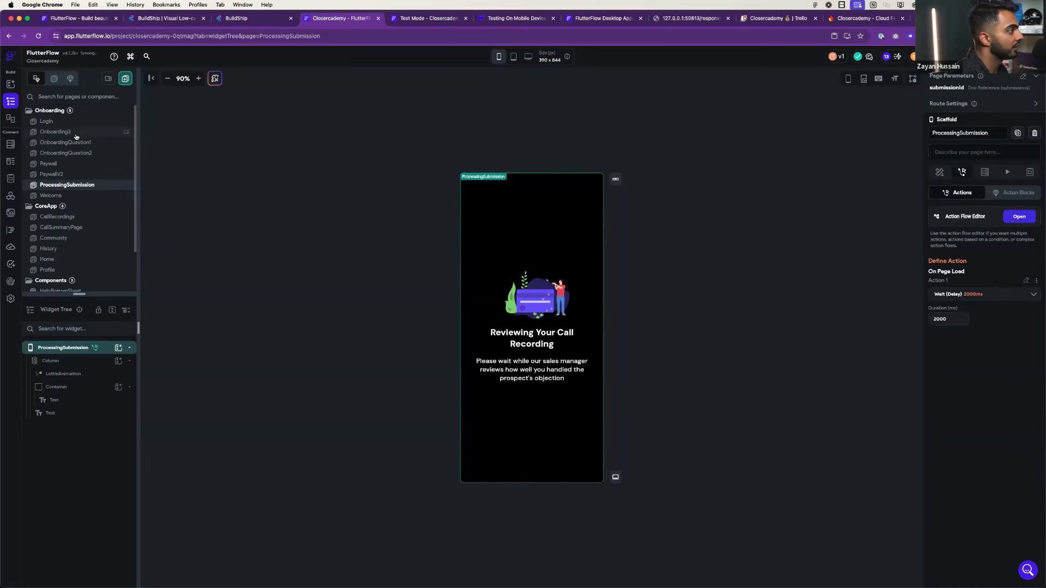
- In the Stop and Submit Recording button's action flow on Onboarding3, open the submissionId value passed by the Navigate To ProcessingSubmission action
{"action": "left_click", "coordinate": [101, 133]}
{"action": "left_click", "coordinate": [537, 443]}
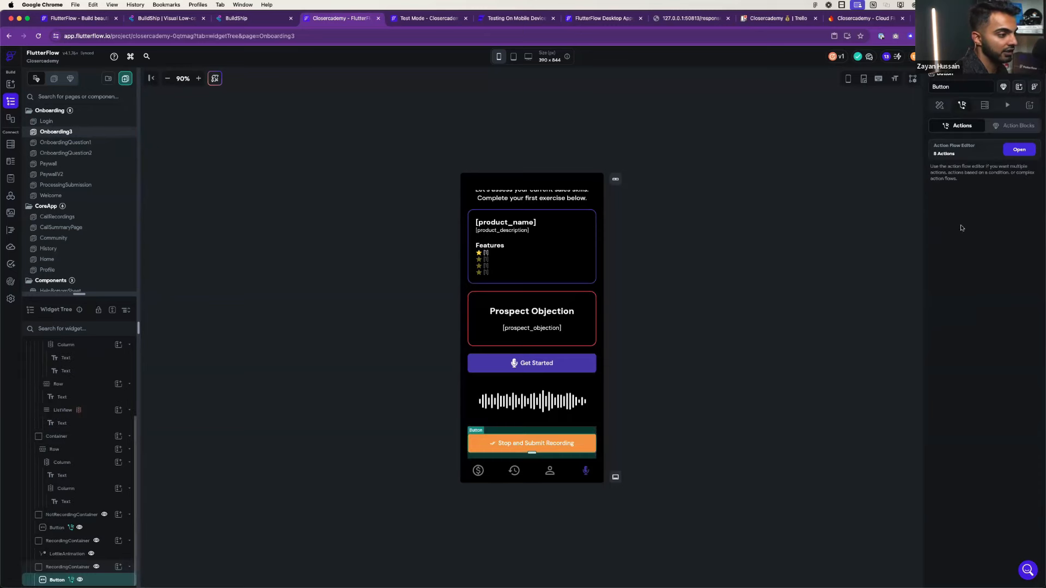
{"action": "left_click", "coordinate": [1014, 153]}
{"action": "scroll", "coordinate": [581, 392], "scroll_direction": "up", "scroll_amount": 5}
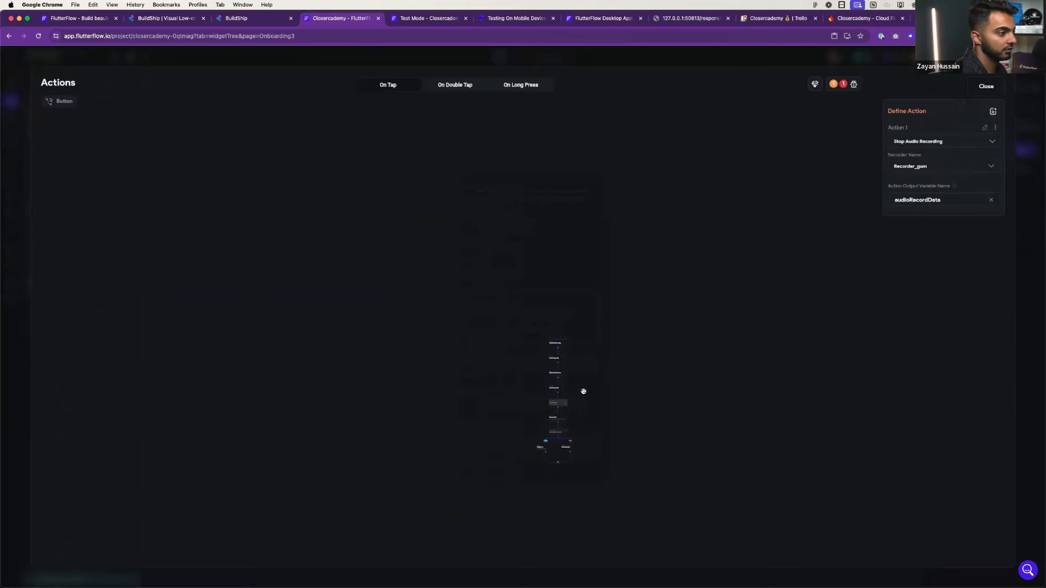
{"action": "scroll", "coordinate": [525, 473], "scroll_direction": "down", "scroll_amount": 5}
{"action": "scroll", "coordinate": [579, 430], "scroll_direction": "down", "scroll_amount": 10}
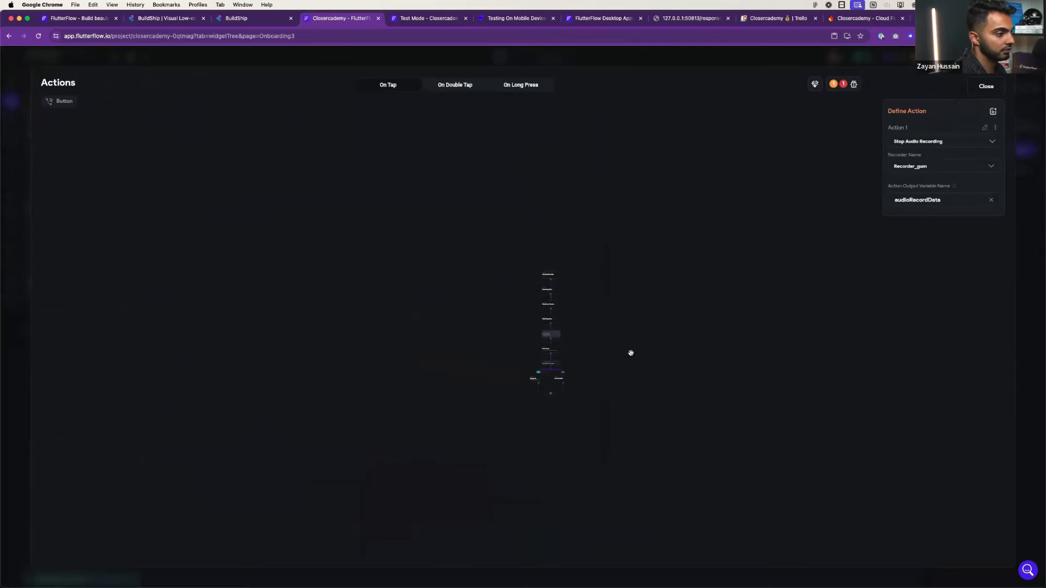
{"action": "scroll", "coordinate": [562, 360], "scroll_direction": "up", "scroll_amount": 10}
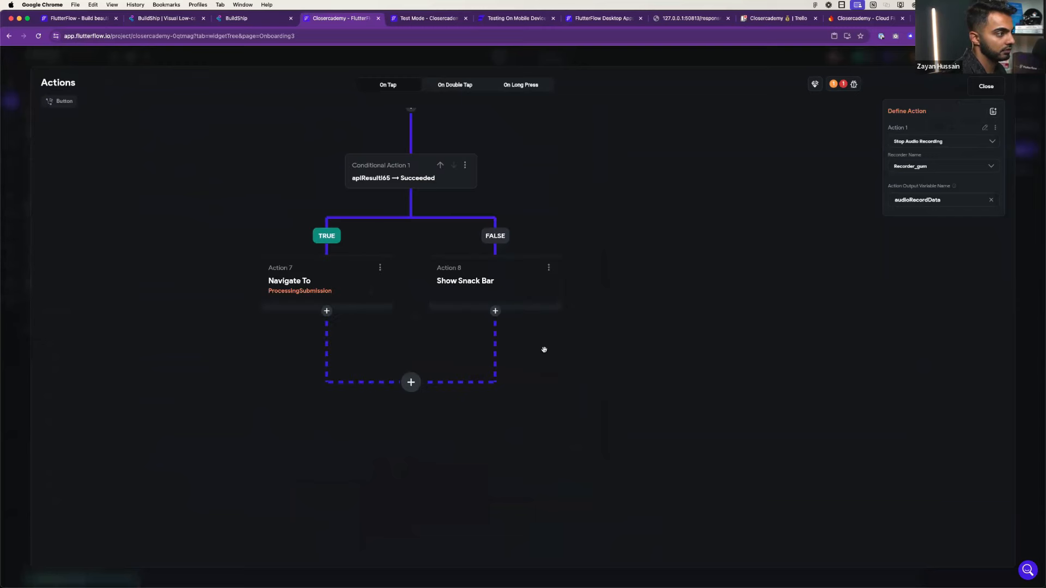
{"action": "left_click_drag", "start_coordinate": [608, 435], "coordinate": [679, 424]}
{"action": "left_click", "coordinate": [408, 356]}
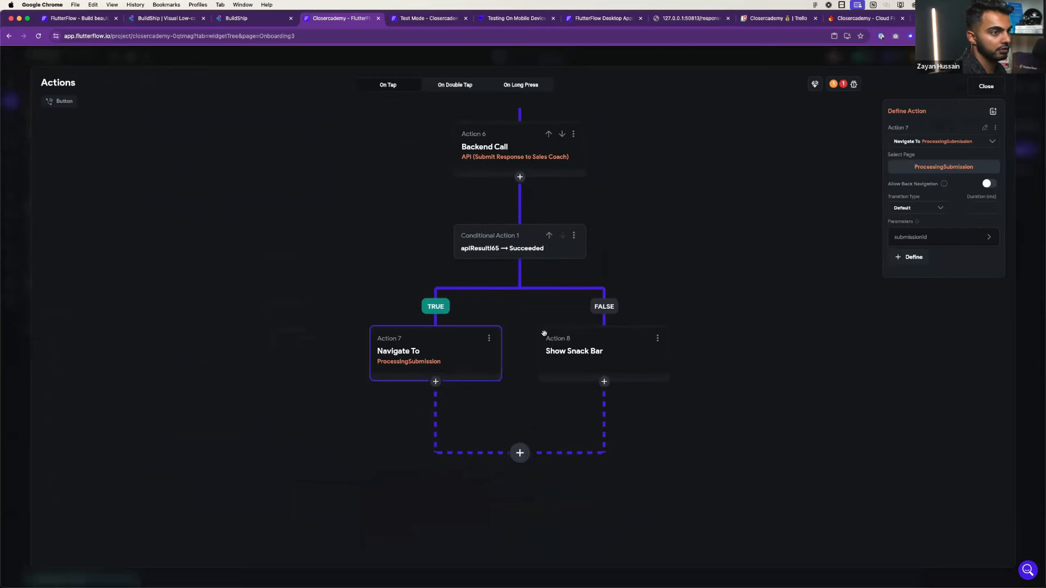
{"action": "left_click", "coordinate": [989, 238]}
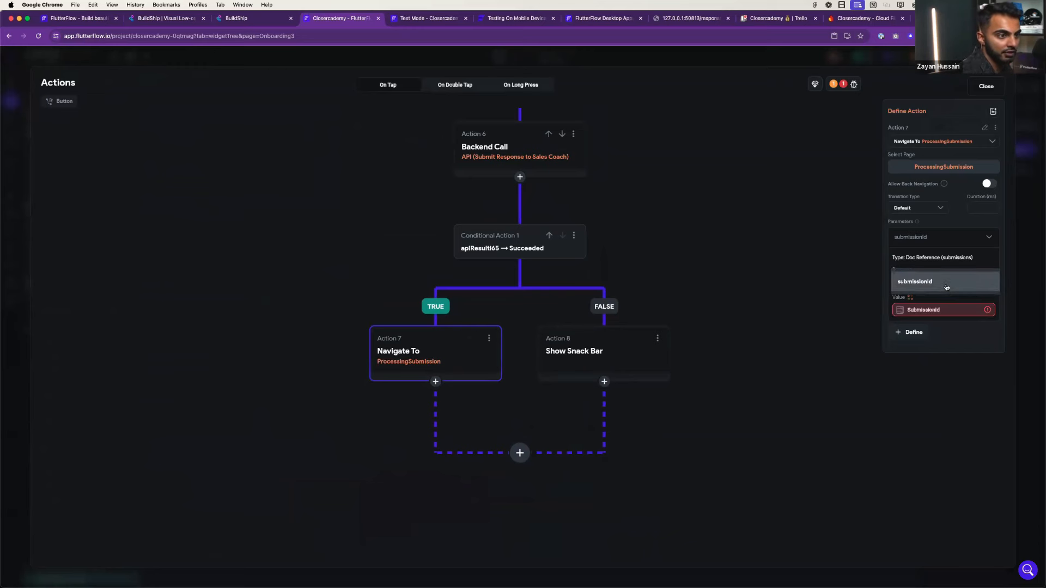
{"action": "left_click", "coordinate": [937, 308]}
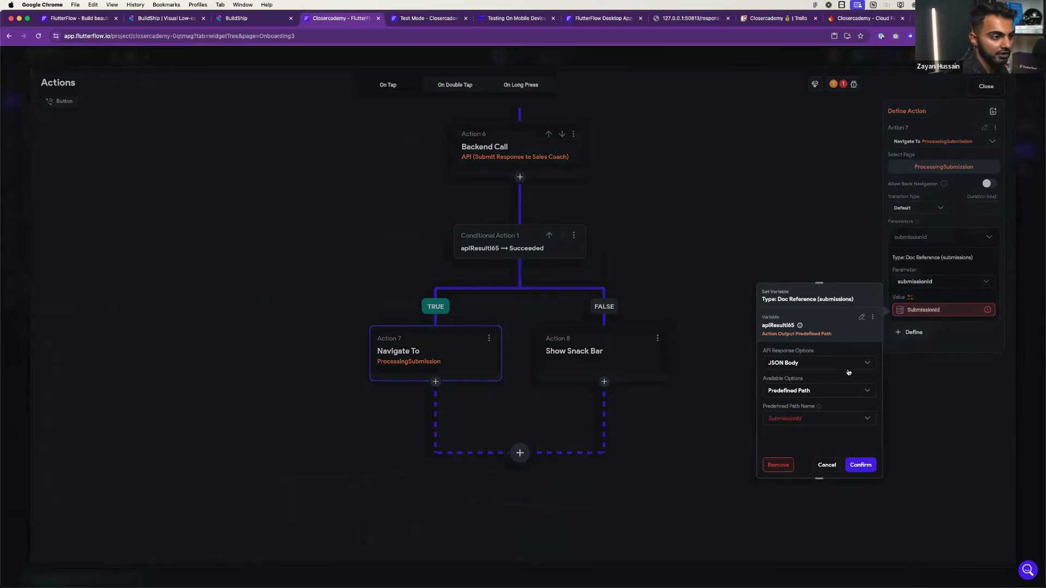
- Keep JSON Body as the API response option and switch the submissionId value's extraction option to JSON Path
{"action": "left_click", "coordinate": [841, 389]}
{"action": "left_click", "coordinate": [840, 394]}
{"action": "left_click", "coordinate": [825, 427]}
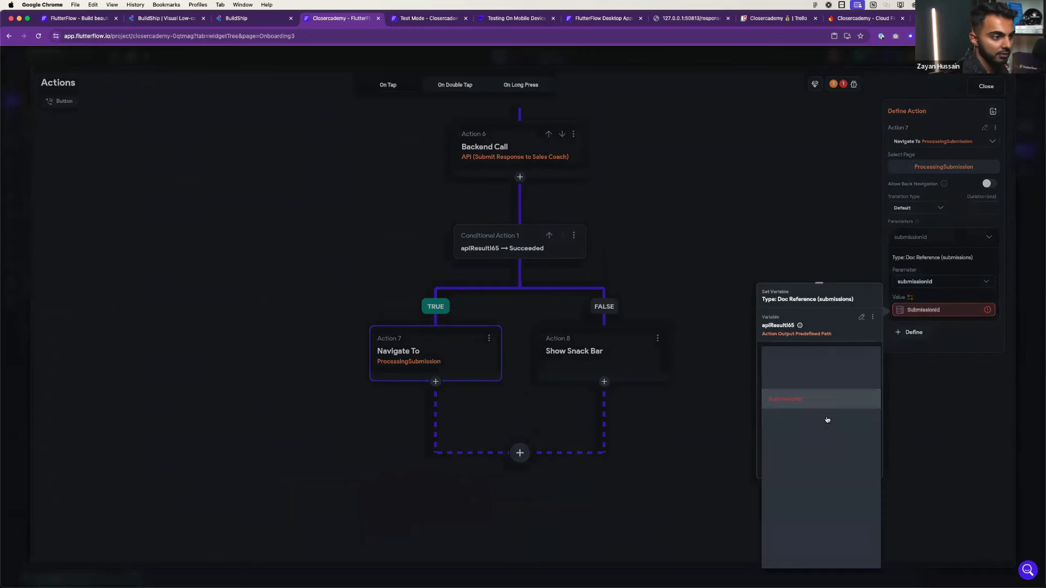
{"action": "left_click", "coordinate": [825, 403]}
{"action": "left_click", "coordinate": [824, 369]}
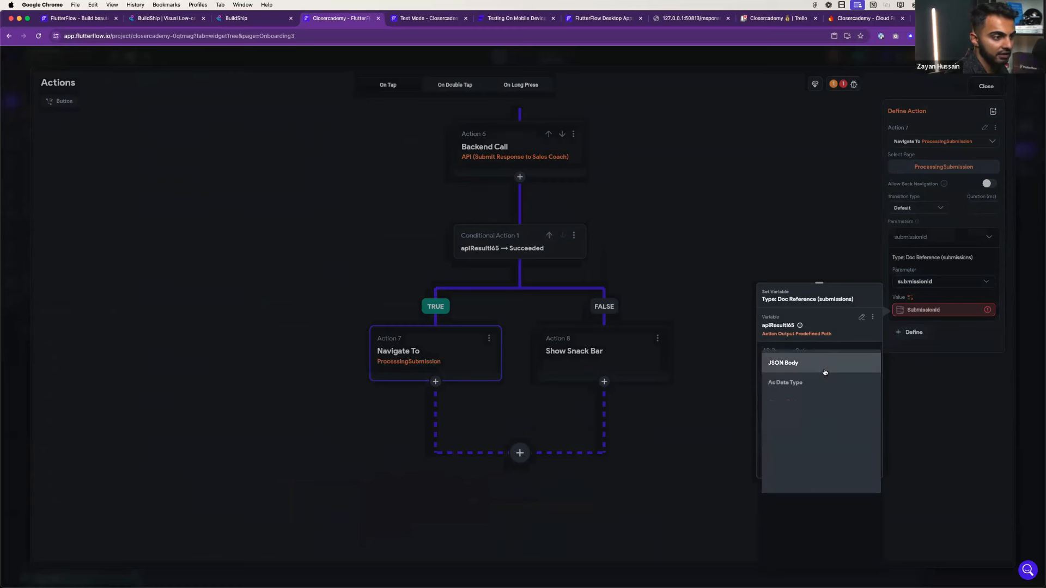
{"action": "left_click", "coordinate": [823, 370]}
{"action": "left_click", "coordinate": [819, 390]}
{"action": "left_click", "coordinate": [819, 375]}
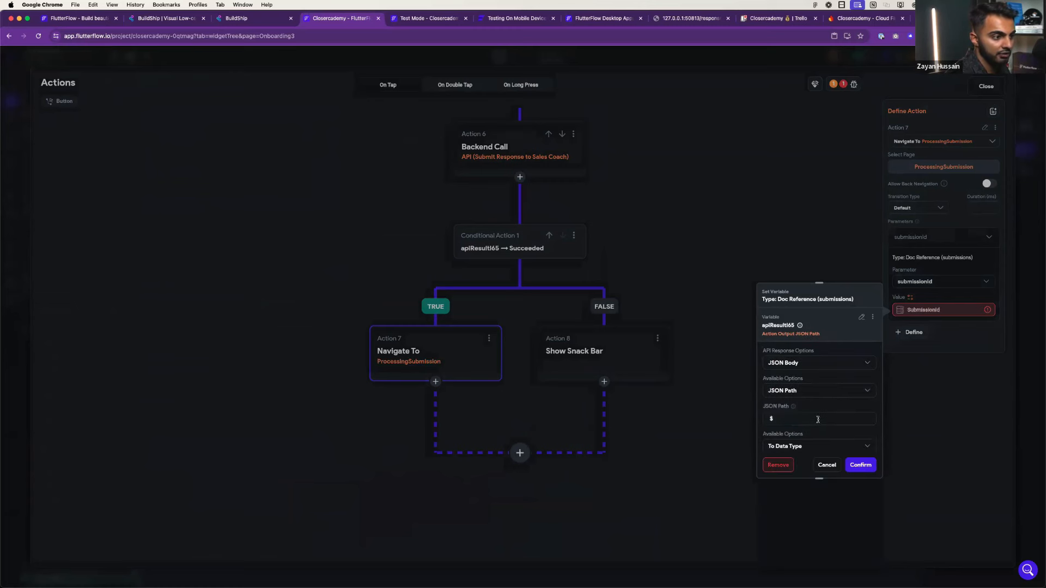
- Set the JSON path to $.submissionId, check the available data types, and try to confirm the variable
{"action": "left_click", "coordinate": [819, 420]}
{"action": "left_click", "coordinate": [802, 367]}
{"action": "type", "text": "$"}
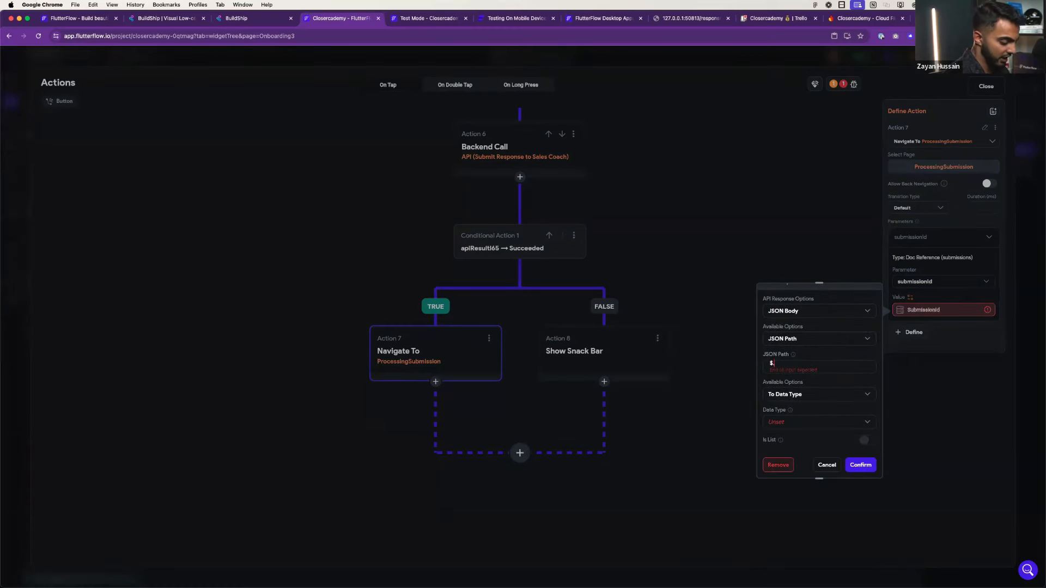
{"action": "type", "text": ".submision"}
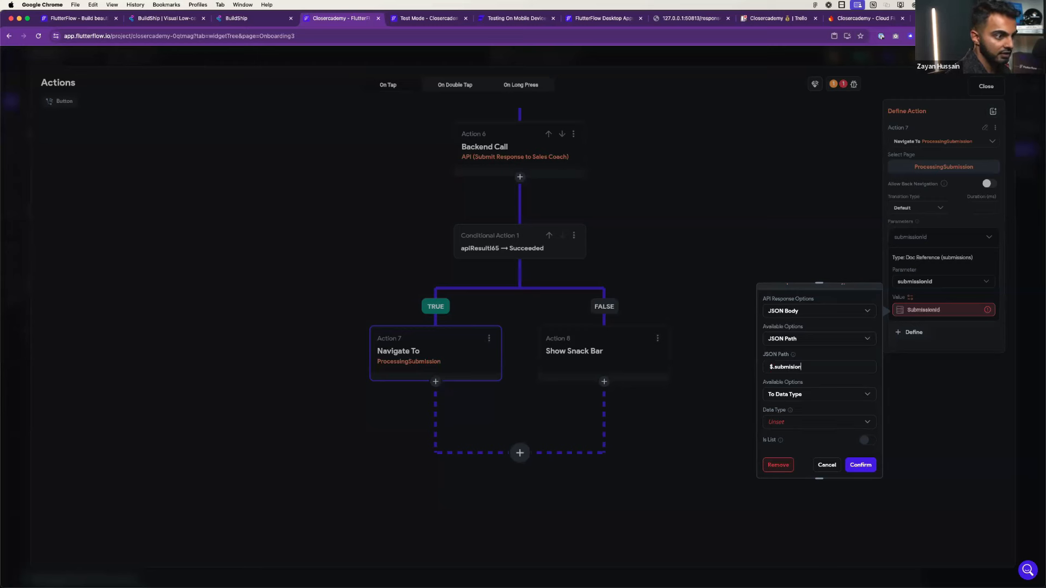
{"action": "type", "text": "nId"}
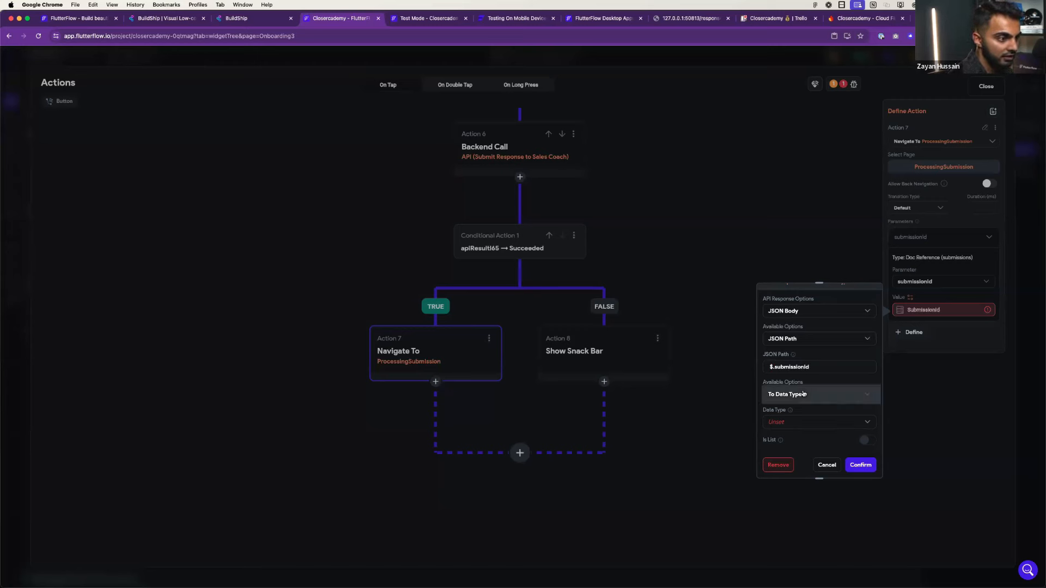
{"action": "left_click", "coordinate": [802, 423]}
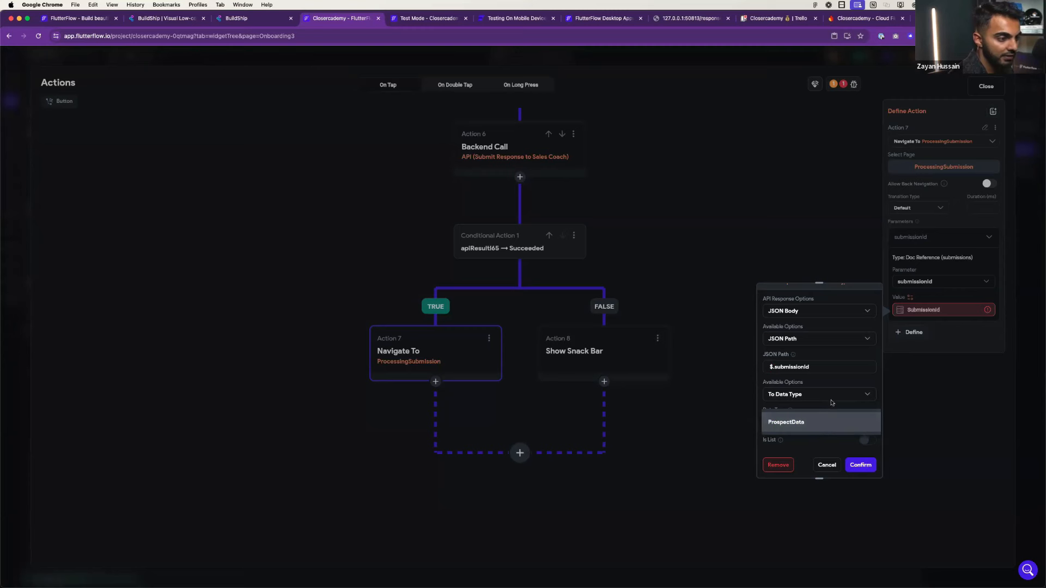
{"action": "left_click", "coordinate": [831, 404]}
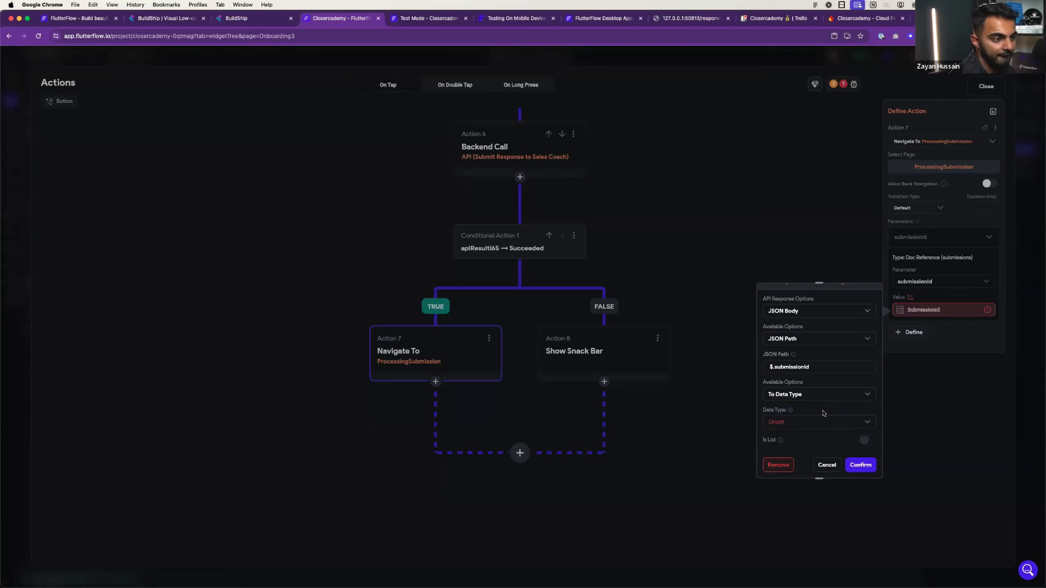
{"action": "left_click", "coordinate": [859, 464]}
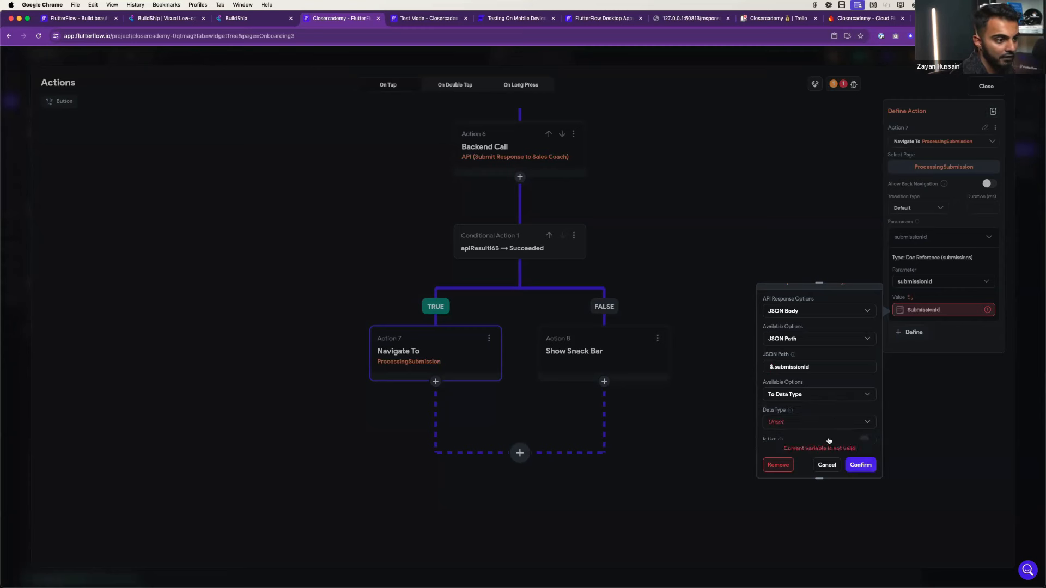
- Review the API response options and JSON extraction options for the submissionId value, keeping JSON Body and JSON Path
{"action": "scroll", "coordinate": [832, 410], "scroll_direction": "up", "scroll_amount": 2}
{"action": "scroll", "coordinate": [832, 409], "scroll_direction": "down", "scroll_amount": 2}
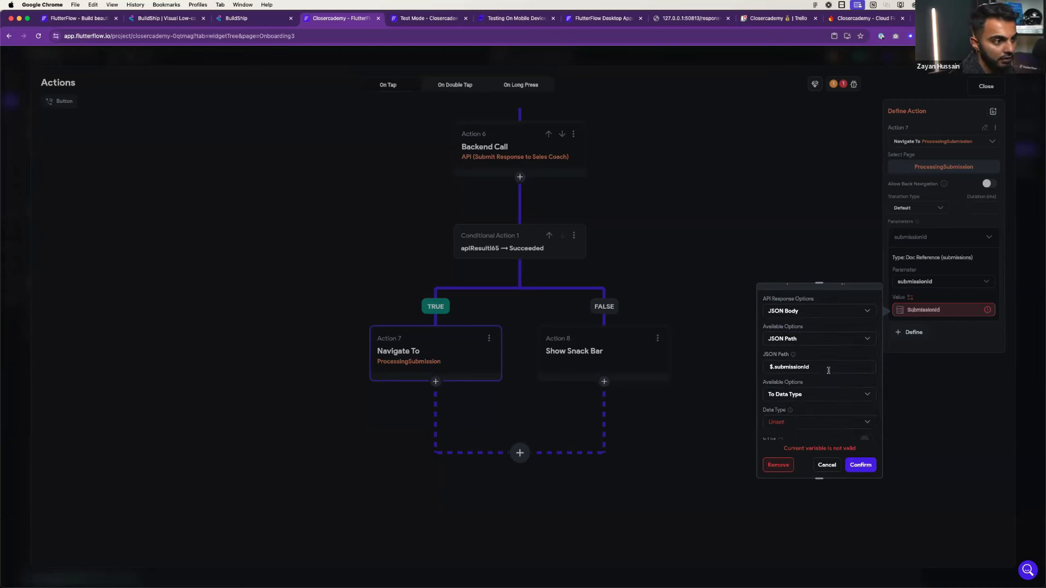
{"action": "scroll", "coordinate": [818, 403], "scroll_direction": "up", "scroll_amount": 3}
{"action": "left_click", "coordinate": [819, 392]}
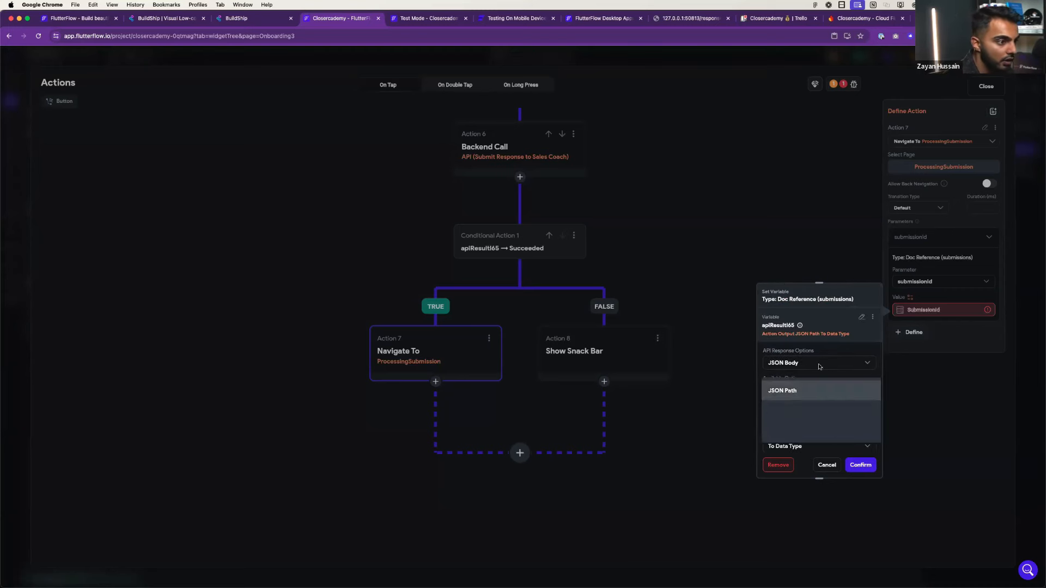
{"action": "left_click", "coordinate": [819, 367]}
{"action": "left_click", "coordinate": [818, 368]}
{"action": "left_click", "coordinate": [818, 367]}
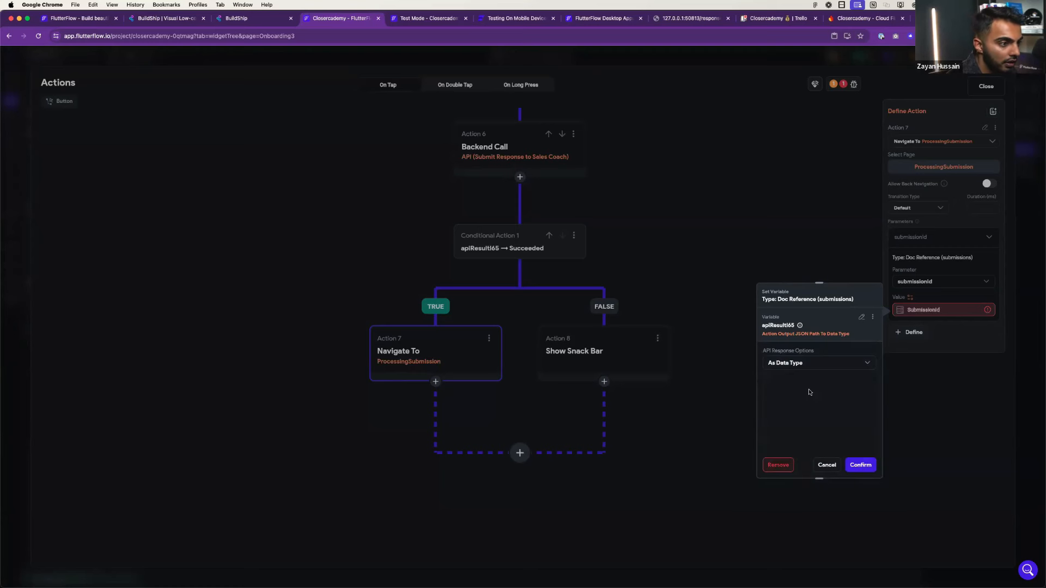
{"action": "left_click", "coordinate": [815, 368]}
{"action": "left_click", "coordinate": [811, 379]}
{"action": "left_click", "coordinate": [808, 391]}
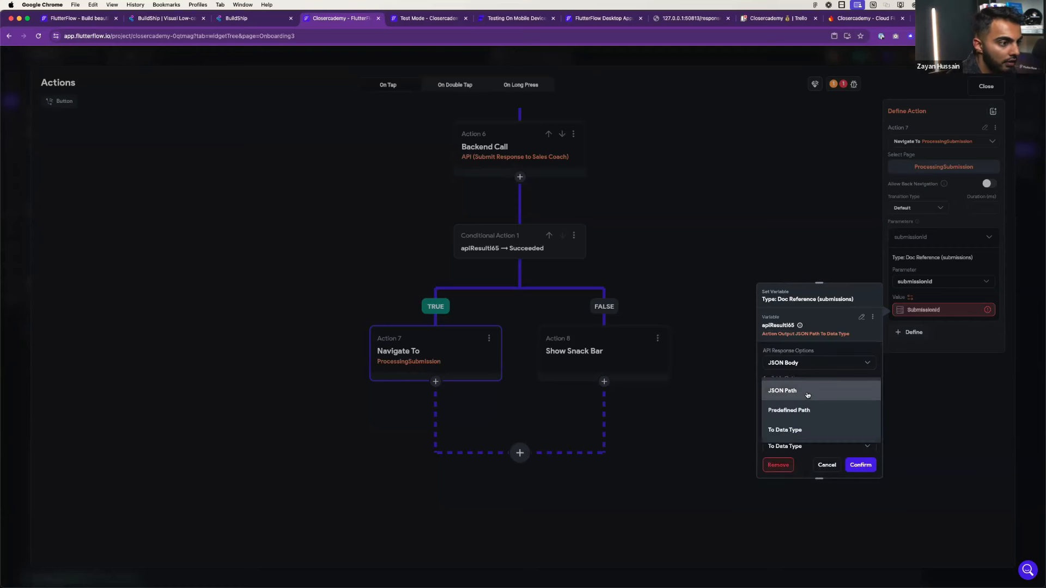
{"action": "left_click", "coordinate": [808, 391]}
- Check the conversion options and available data types after the $.submissionId path, and cancel the variable edit
{"action": "scroll", "coordinate": [806, 401], "scroll_direction": "down", "scroll_amount": 2}
{"action": "left_click", "coordinate": [810, 394]}
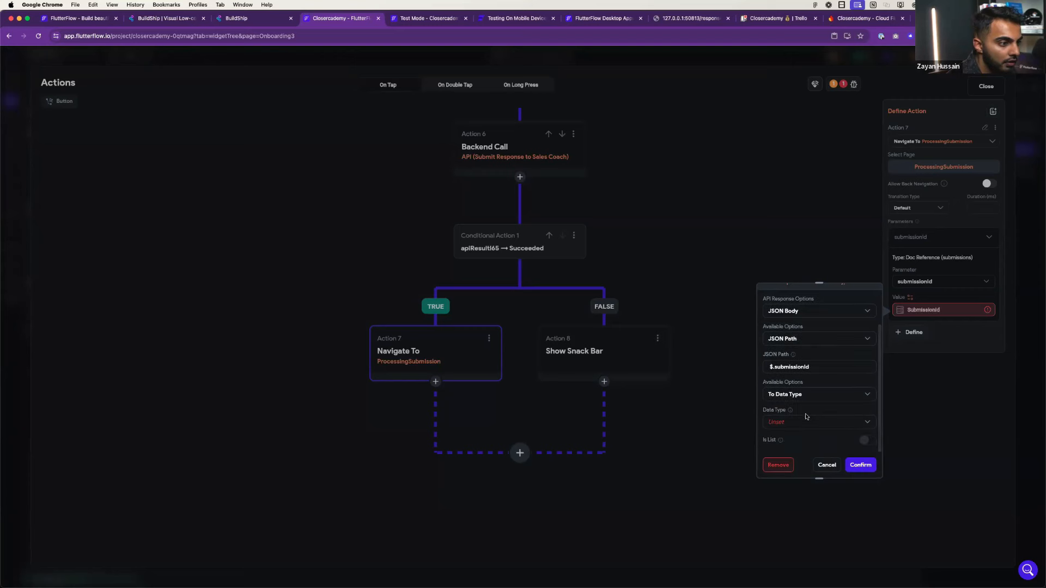
{"action": "left_click", "coordinate": [814, 399]}
{"action": "left_click", "coordinate": [806, 422]}
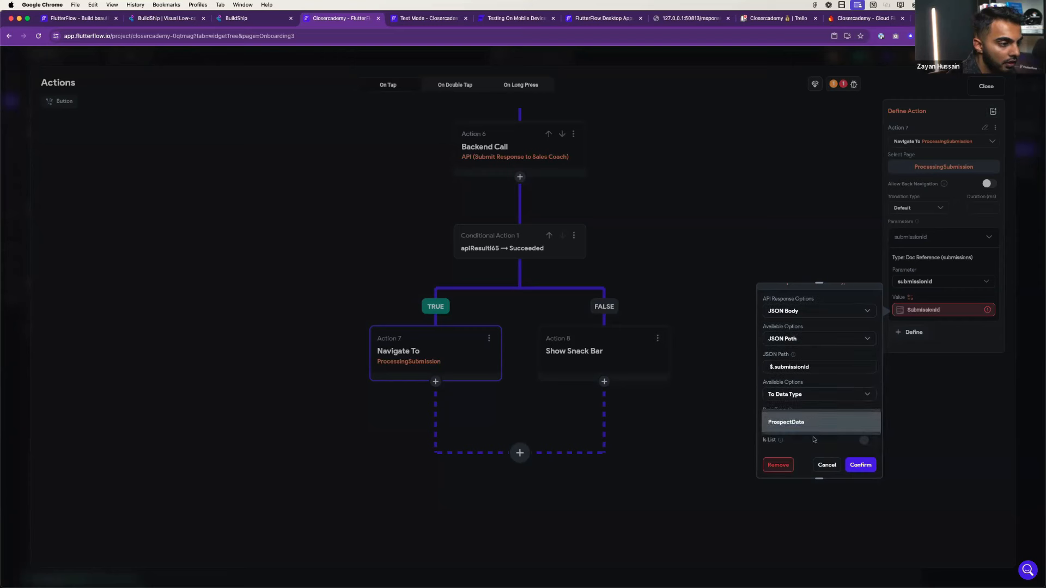
{"action": "left_click", "coordinate": [817, 408]}
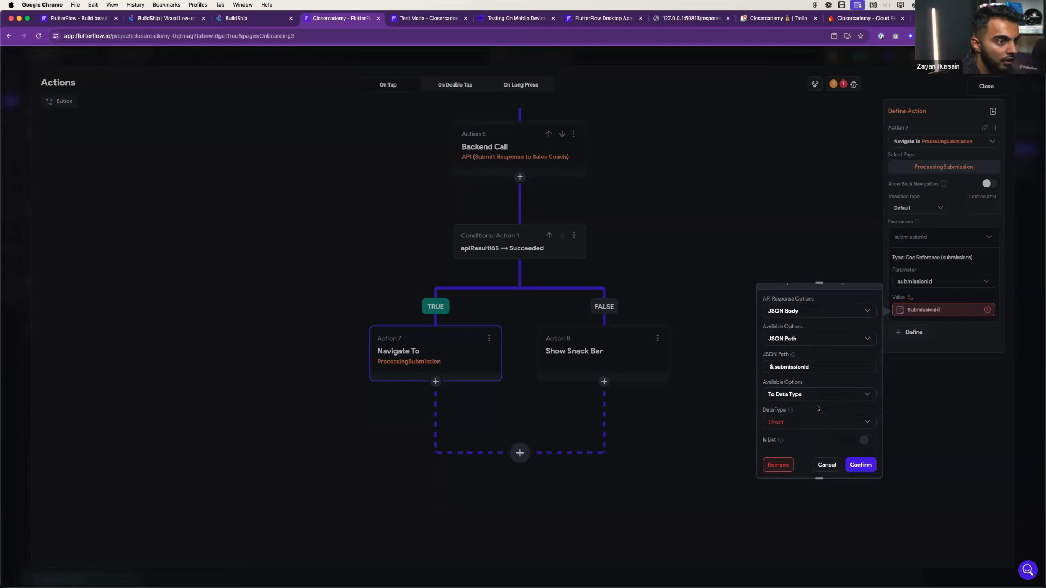
{"action": "left_click", "coordinate": [825, 464]}
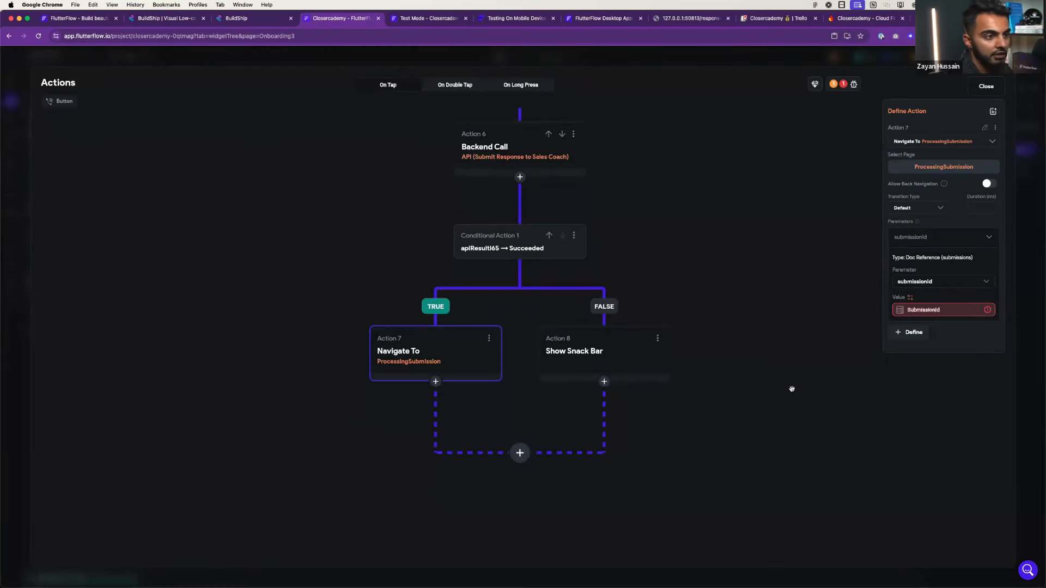
{"action": "scroll", "coordinate": [791, 389], "scroll_direction": "down", "scroll_amount": 2}
{"action": "scroll", "coordinate": [792, 389], "scroll_direction": "up", "scroll_amount": 2}
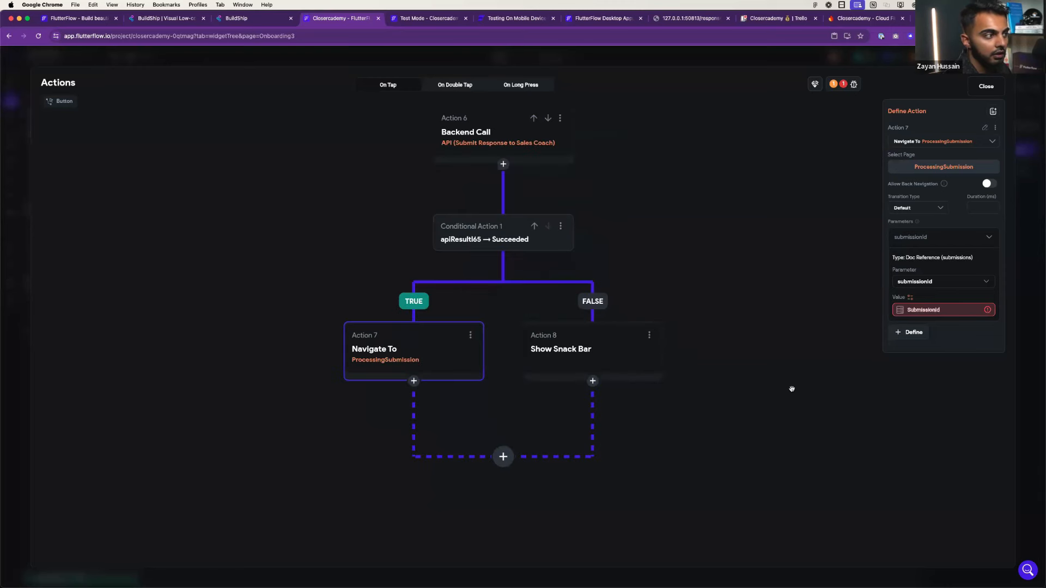
{"action": "left_click", "coordinate": [968, 243]}
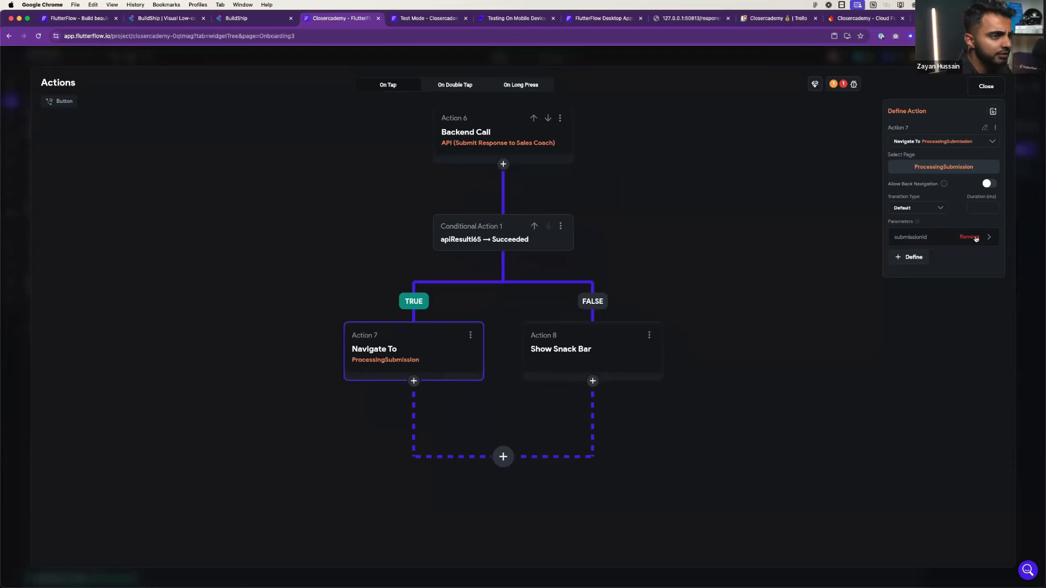
{"action": "left_click", "coordinate": [987, 239]}
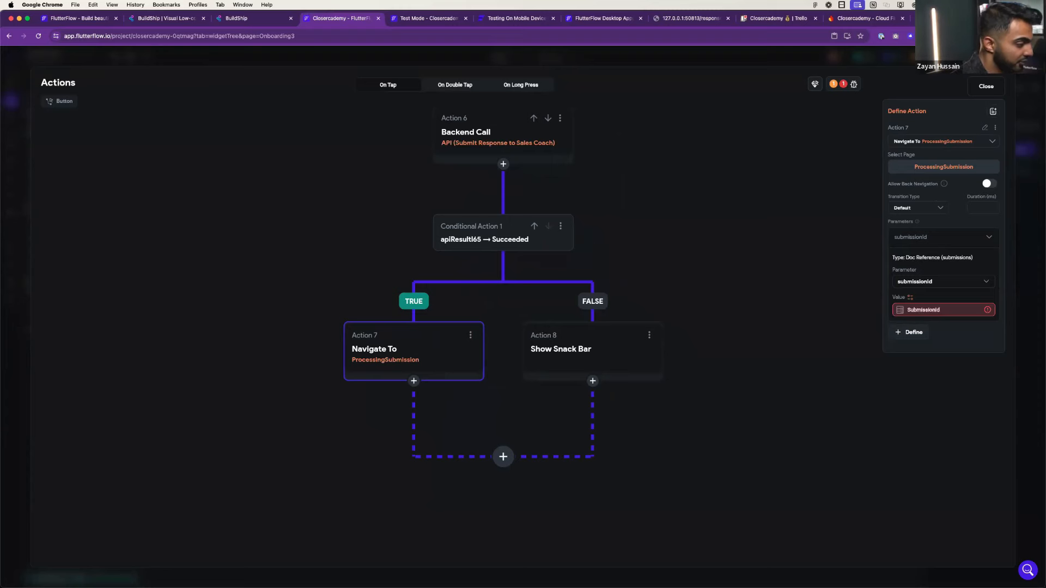
- Switch to Discord, enlarge its window, and open the superbrain-cto channel in the Ambitious Labs server
{"action": "left_click_drag", "start_coordinate": [0, 25], "coordinate": [666, 62]}
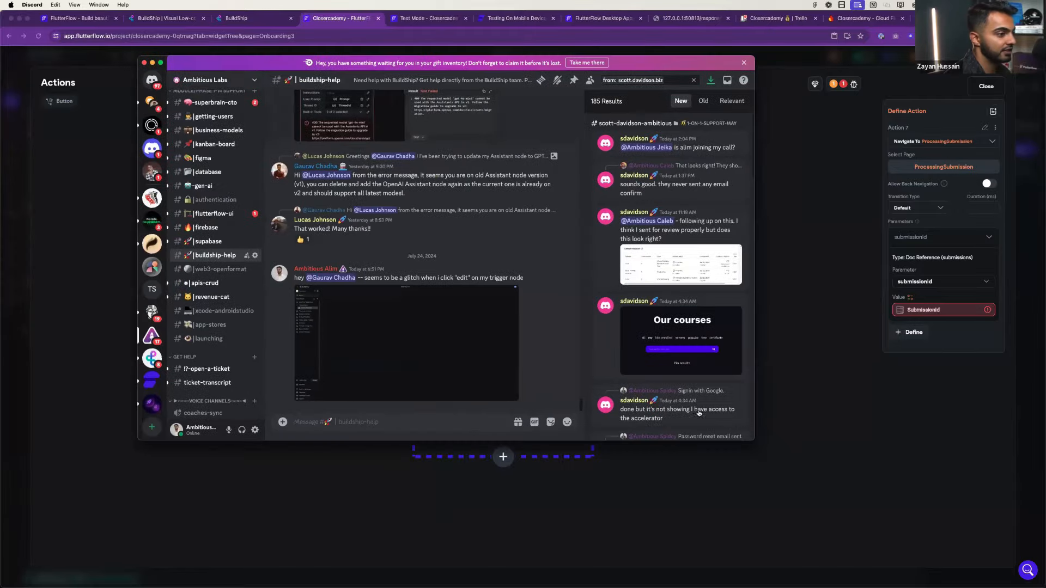
{"action": "left_click_drag", "start_coordinate": [748, 434], "coordinate": [891, 494]}
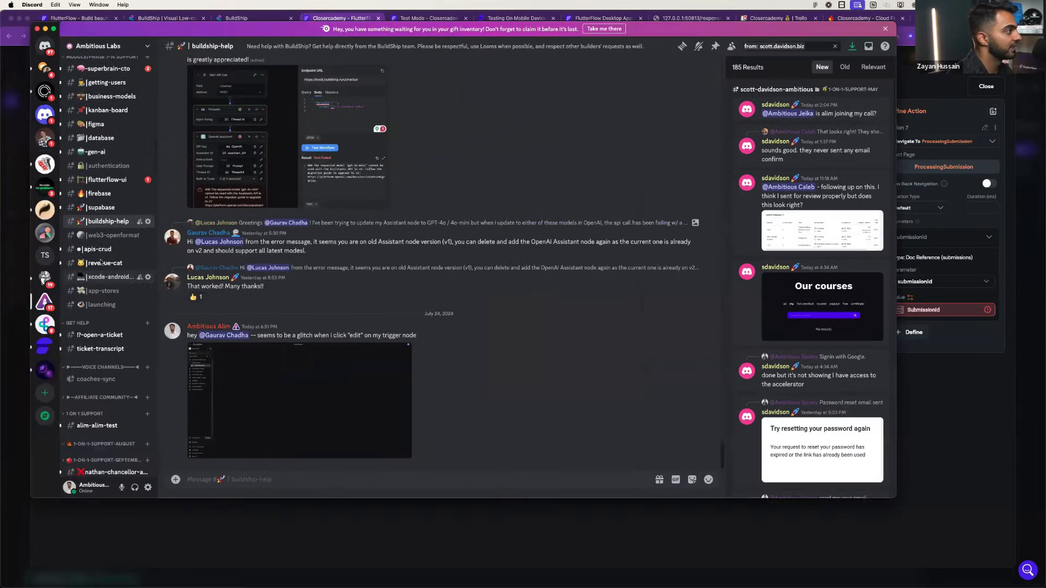
{"action": "scroll", "coordinate": [101, 262], "scroll_direction": "up", "scroll_amount": 15}
{"action": "scroll", "coordinate": [101, 262], "scroll_direction": "down", "scroll_amount": 15}
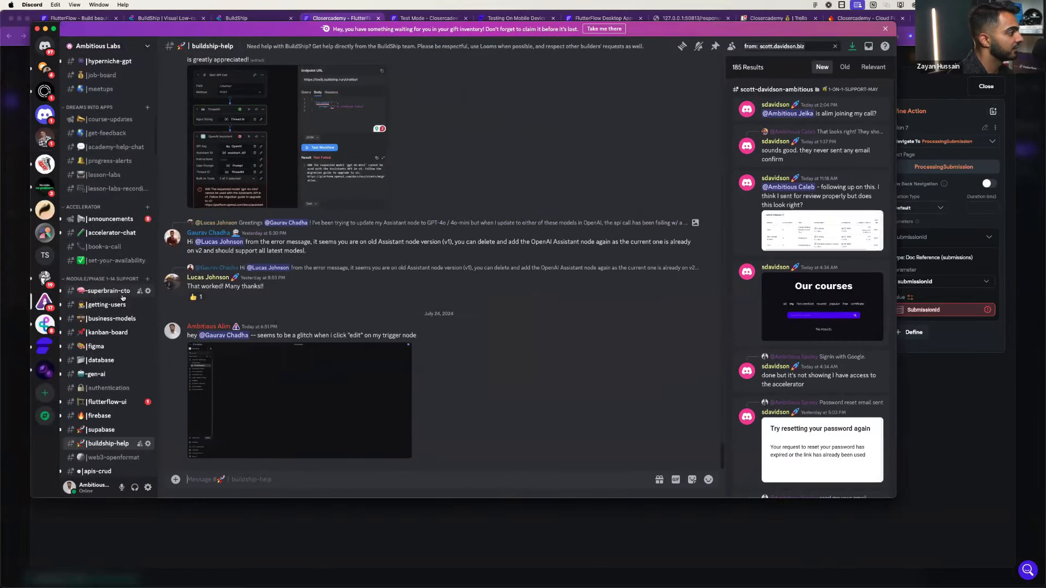
{"action": "left_click", "coordinate": [107, 115]}
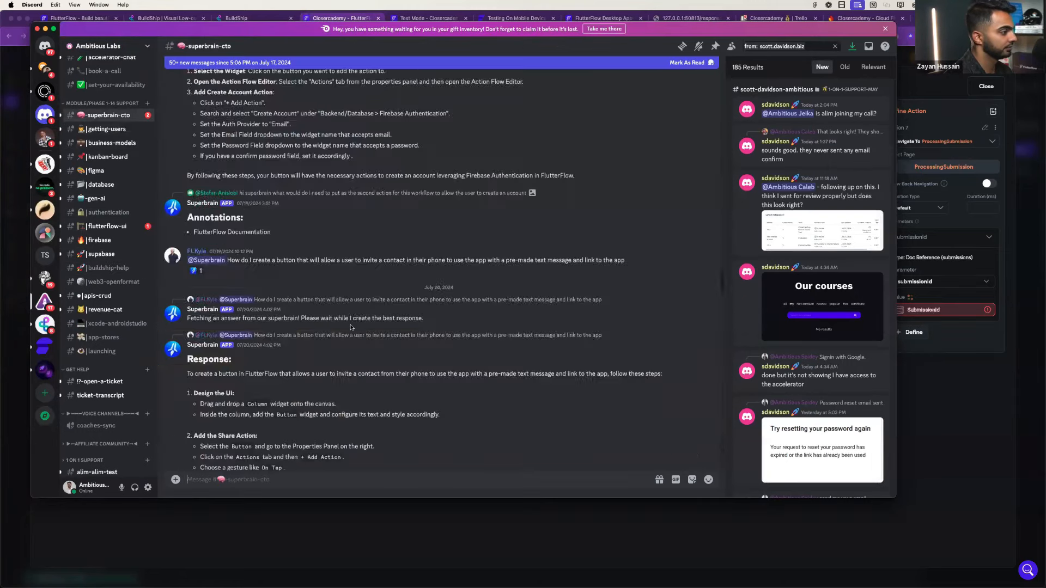
{"action": "type", "text": "@supe"}
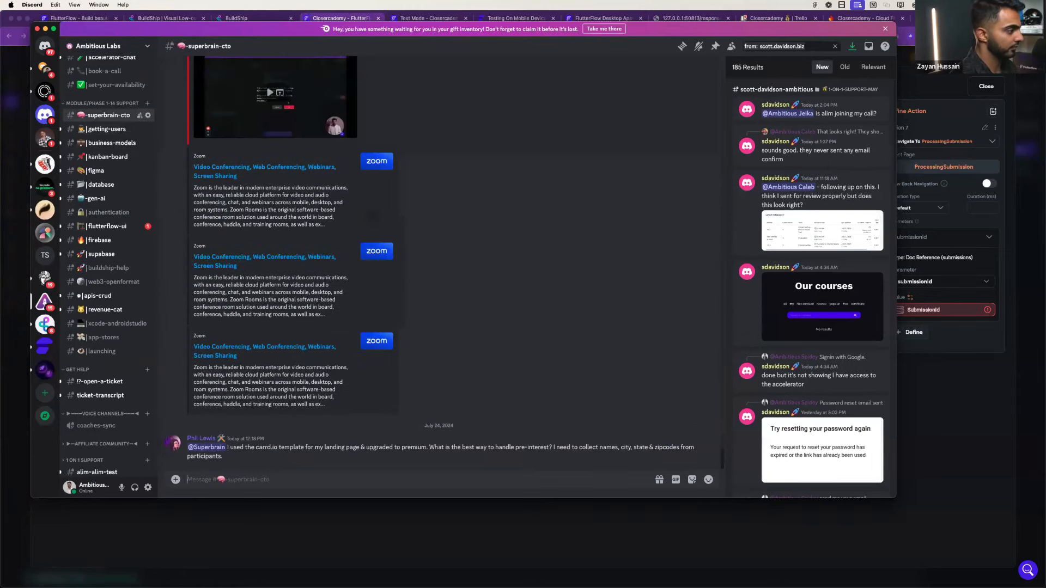
{"action": "type", "text": "rbrain"}
{"action": "key", "text": "Return"}
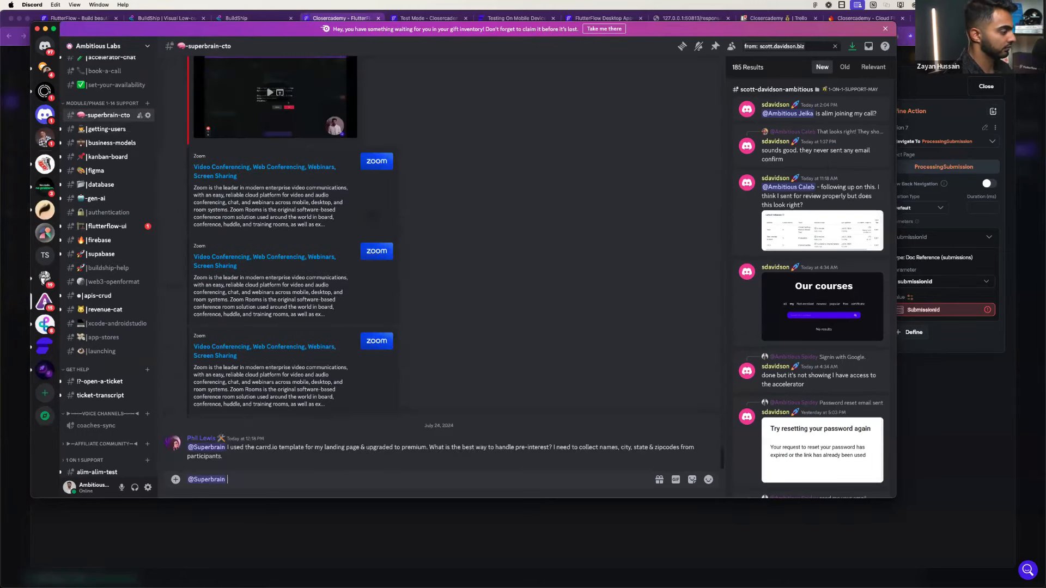
{"action": "type", "text": "my api call is returning a st"}
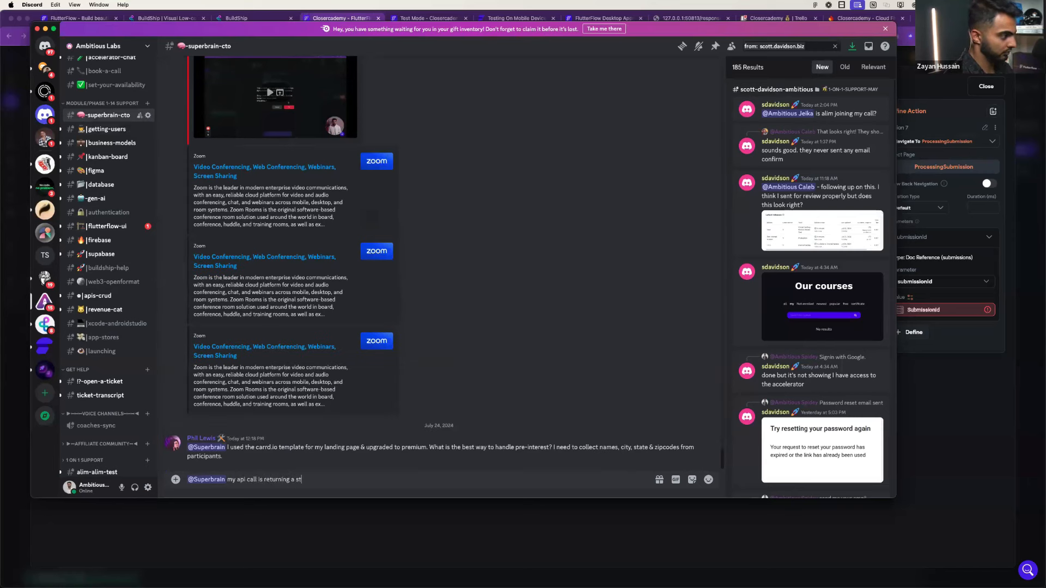
{"action": "type", "text": "ring representation of a document id"}
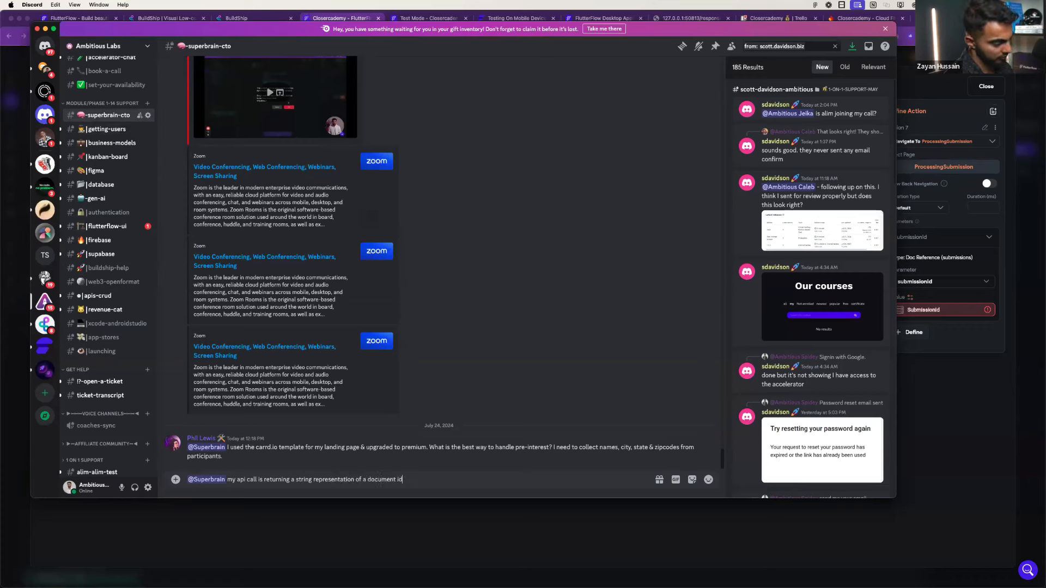
- Continue the message with ".. i need to convert that string to a document reference to pass into a flutterflow action."
{"action": "type", "text": ".. i need to co"}
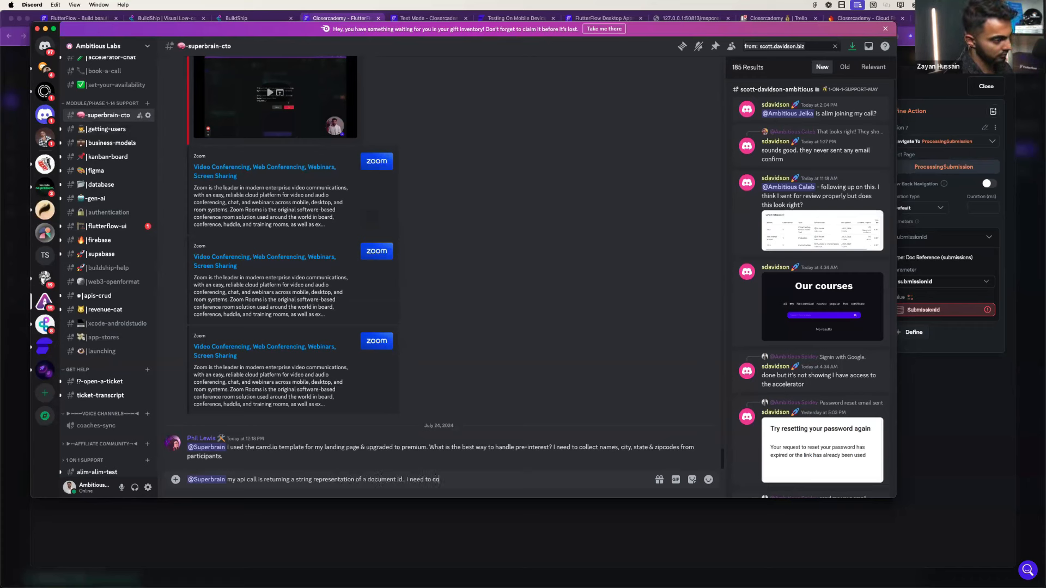
{"action": "type", "text": "nvert that string to a"}
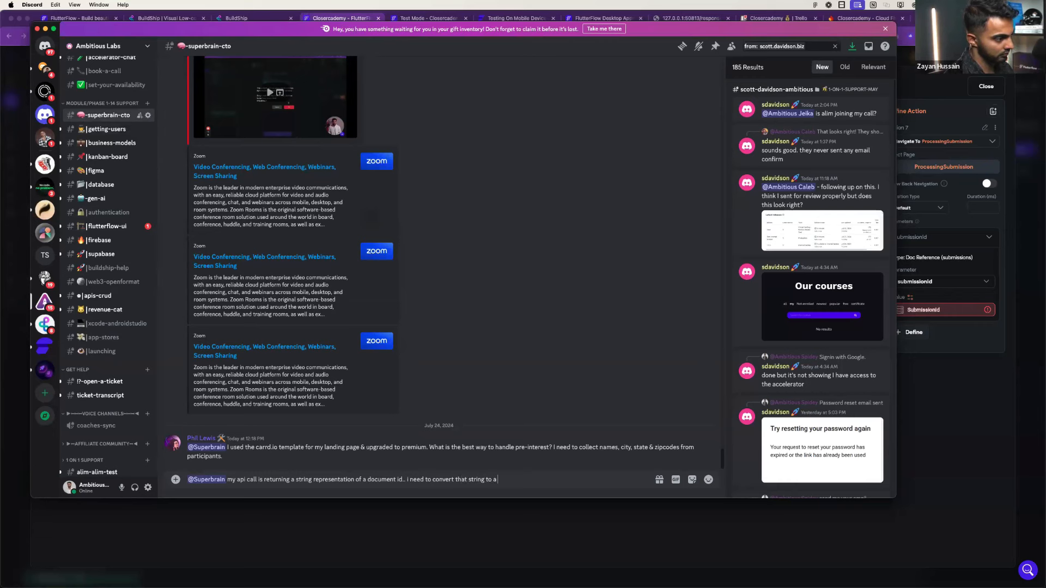
{"action": "type", "text": " document reference to pas"}
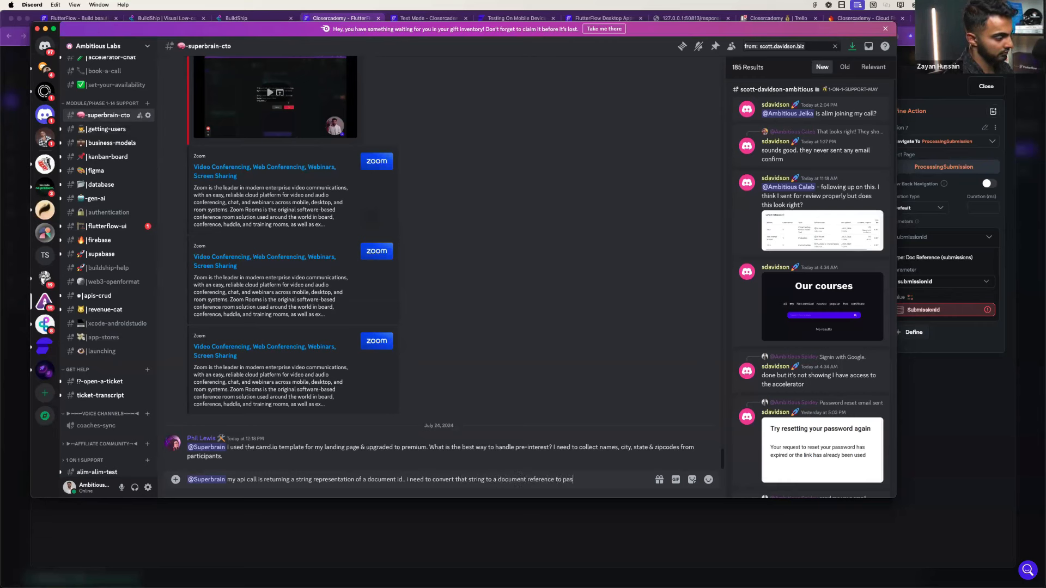
{"action": "type", "text": "s into a flutterflow action. can"}
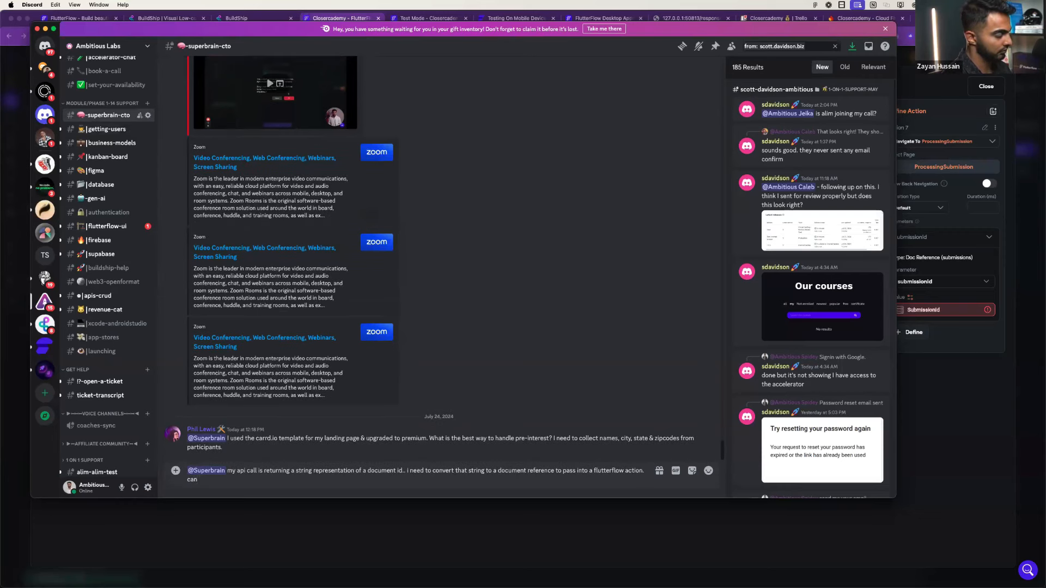
- Finish the message with "how do i convert a submission id string to a document reference?" and send it
{"action": "key", "text": "BackSpace"}
{"action": "key", "text": "BackSpace"}
{"action": "key", "text": "BackSpace"}
{"action": "type", "text": "how to a"}
{"action": "key", "text": "BackSpace"}
{"action": "key", "text": "BackSpace"}
{"action": "type", "text": "do"}
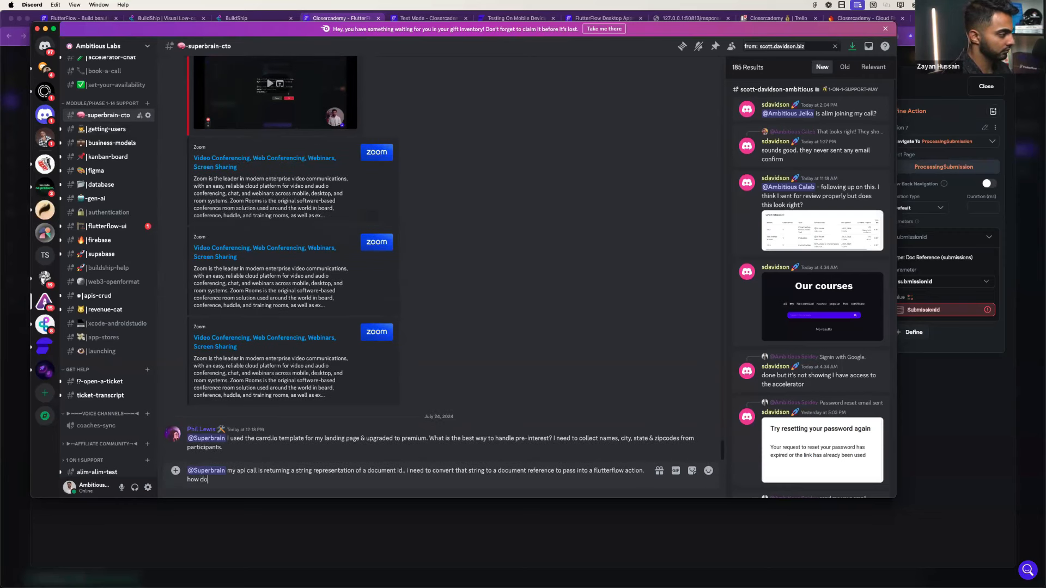
{"action": "type", "text": " i convert a submi"}
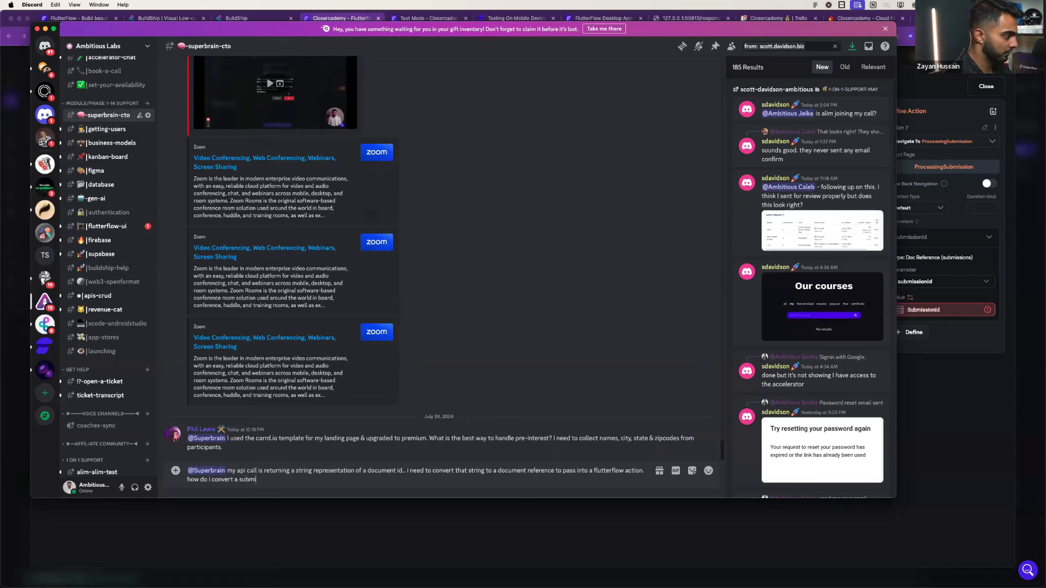
{"action": "type", "text": "ssion id string to a d"}
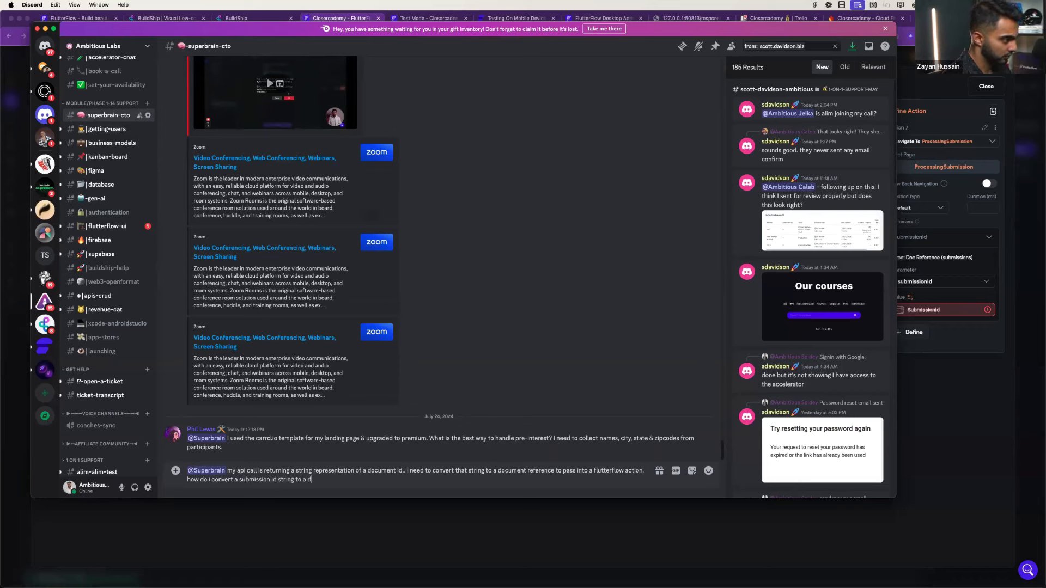
{"action": "type", "text": "ocument reference?"}
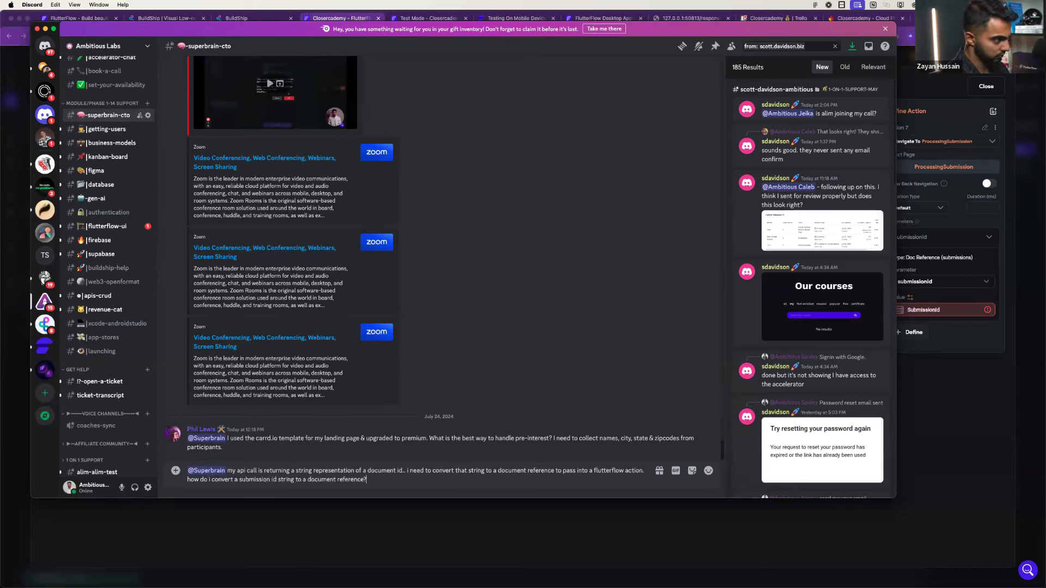
{"action": "key", "text": "Return"}
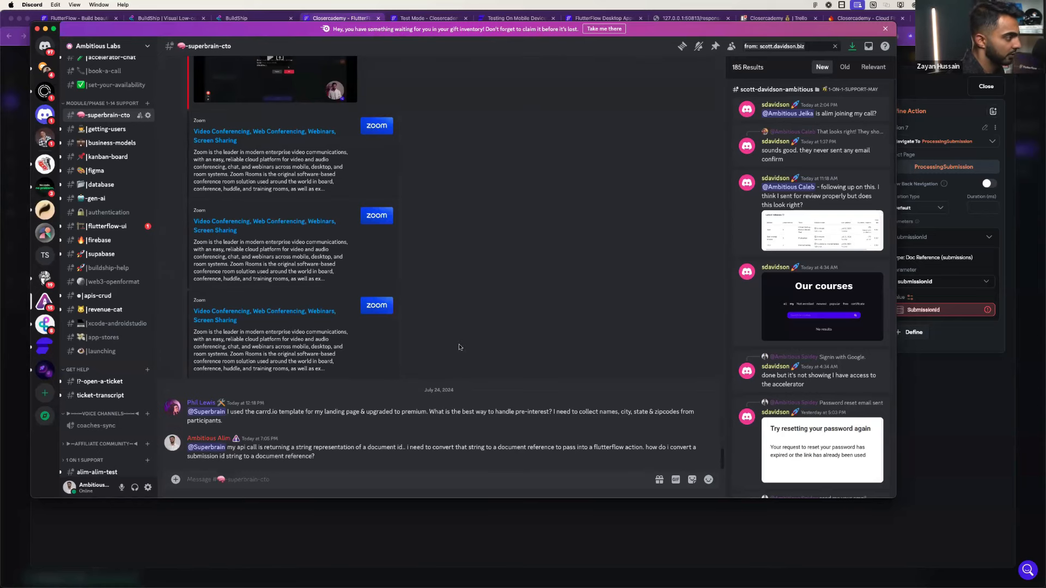
- Check how earlier Superbrain questions were marked, and react to the new question with the blue Superbrain emoji from the Ambitious Labs set
{"action": "scroll", "coordinate": [459, 347], "scroll_direction": "up", "scroll_amount": 6}
{"action": "scroll", "coordinate": [460, 347], "scroll_direction": "up", "scroll_amount": 3}
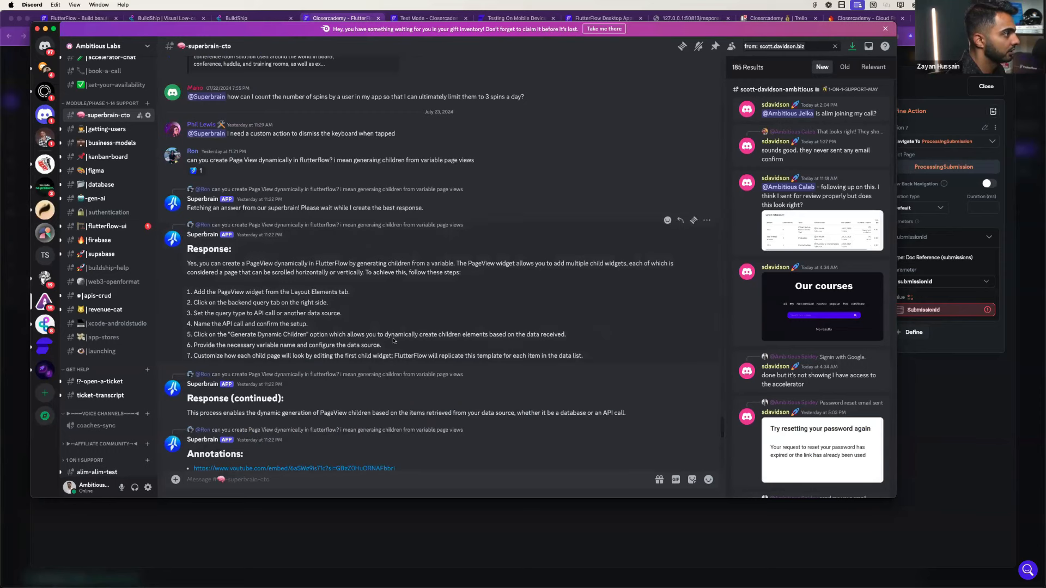
{"action": "scroll", "coordinate": [393, 352], "scroll_direction": "down", "scroll_amount": 10}
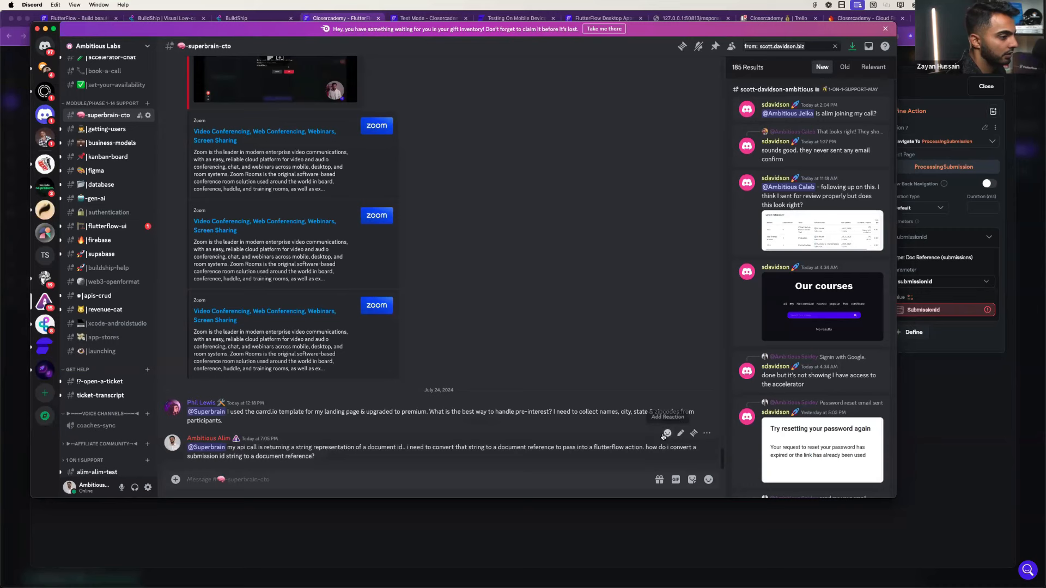
{"action": "left_click", "coordinate": [667, 433]}
{"action": "scroll", "coordinate": [526, 394], "scroll_direction": "down", "scroll_amount": 2}
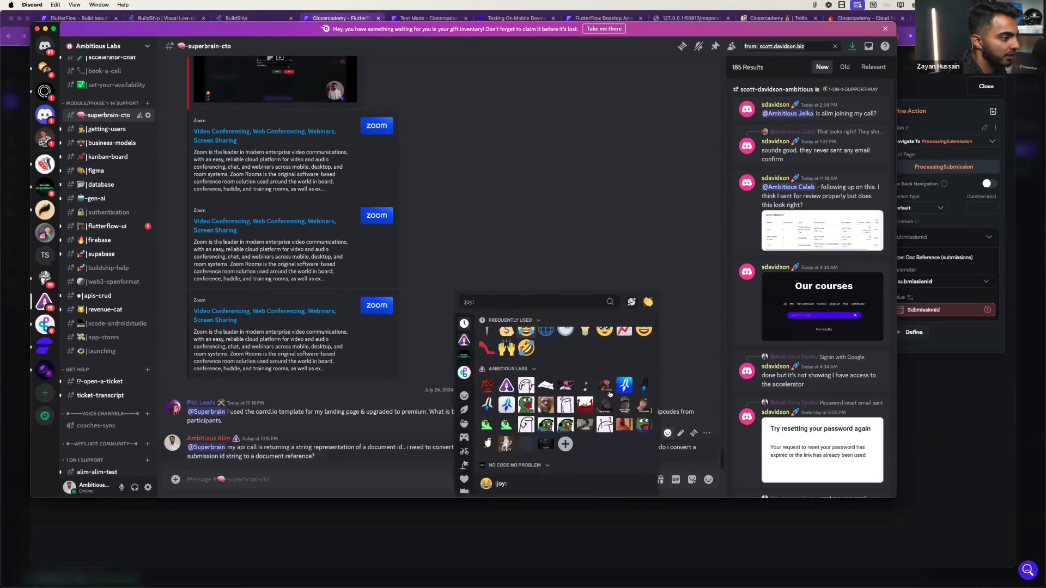
{"action": "left_click", "coordinate": [624, 386]}
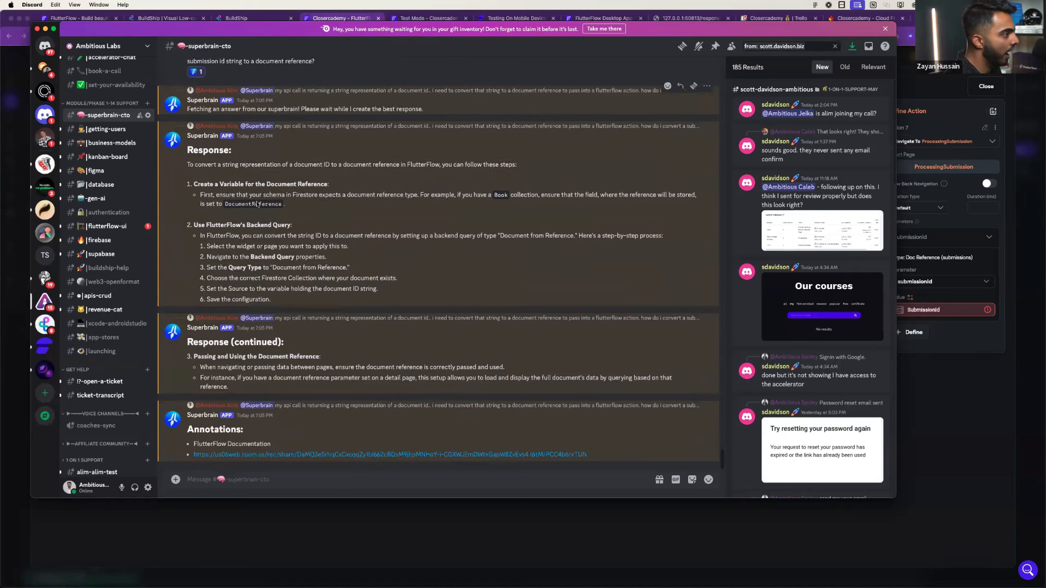
- Read Superbrain's response on converting a string document ID to a document reference, including its backend query steps
{"action": "scroll", "coordinate": [299, 337], "scroll_direction": "up", "scroll_amount": 3}
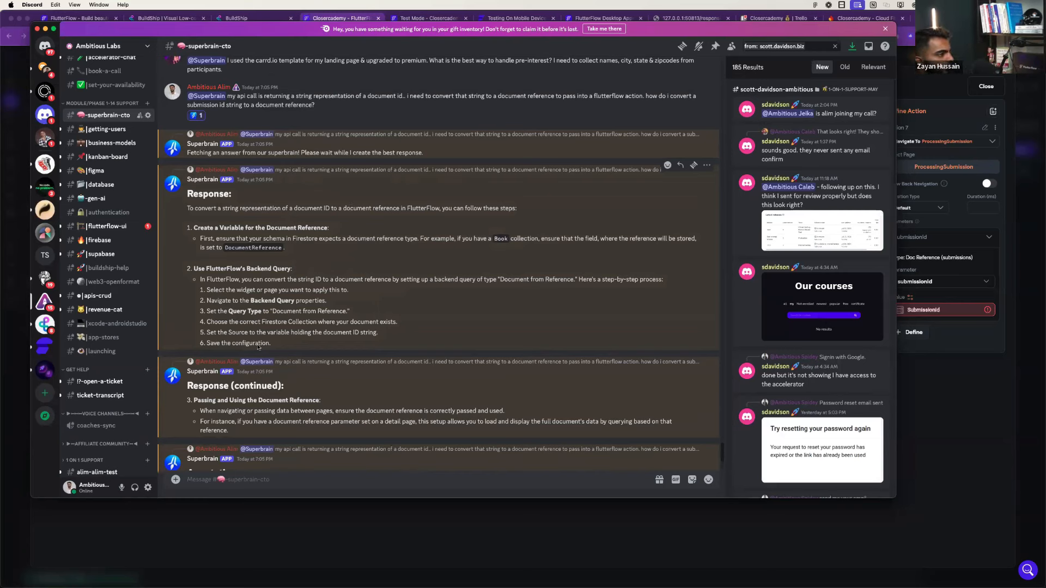
{"action": "left_click_drag", "start_coordinate": [265, 322], "coordinate": [308, 328]}
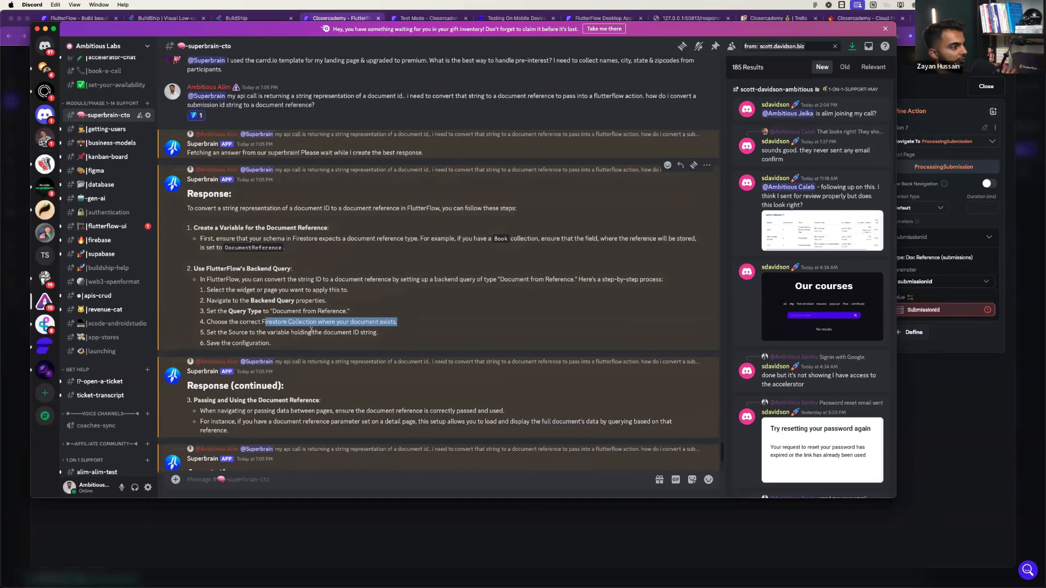
{"action": "left_click", "coordinate": [222, 341]}
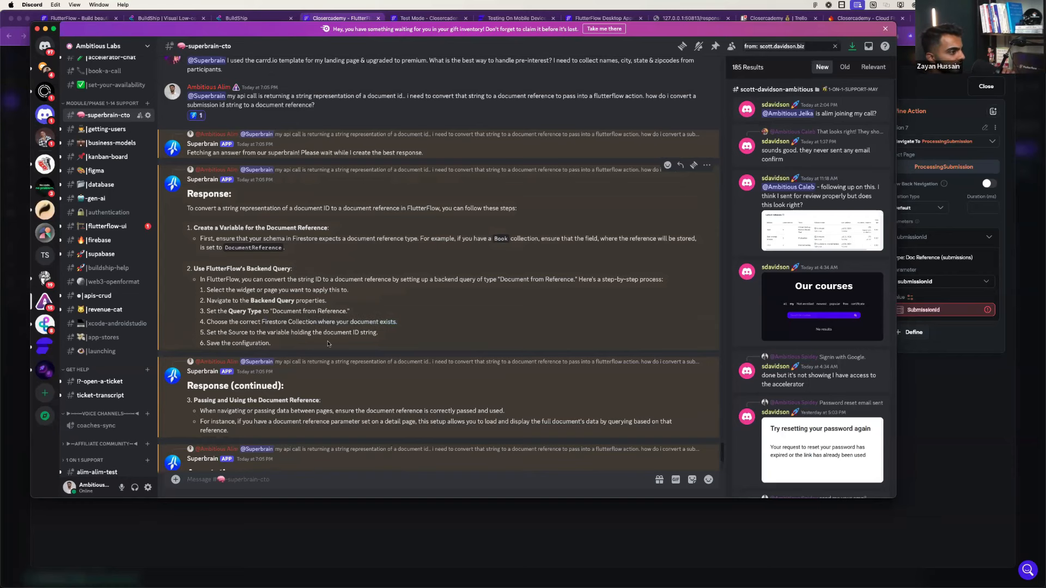
- Read the rest of Superbrain's response, including the section on passing the document reference and the annotations
{"action": "scroll", "coordinate": [329, 343], "scroll_direction": "down", "scroll_amount": 2}
{"action": "scroll", "coordinate": [327, 344], "scroll_direction": "down", "scroll_amount": 3}
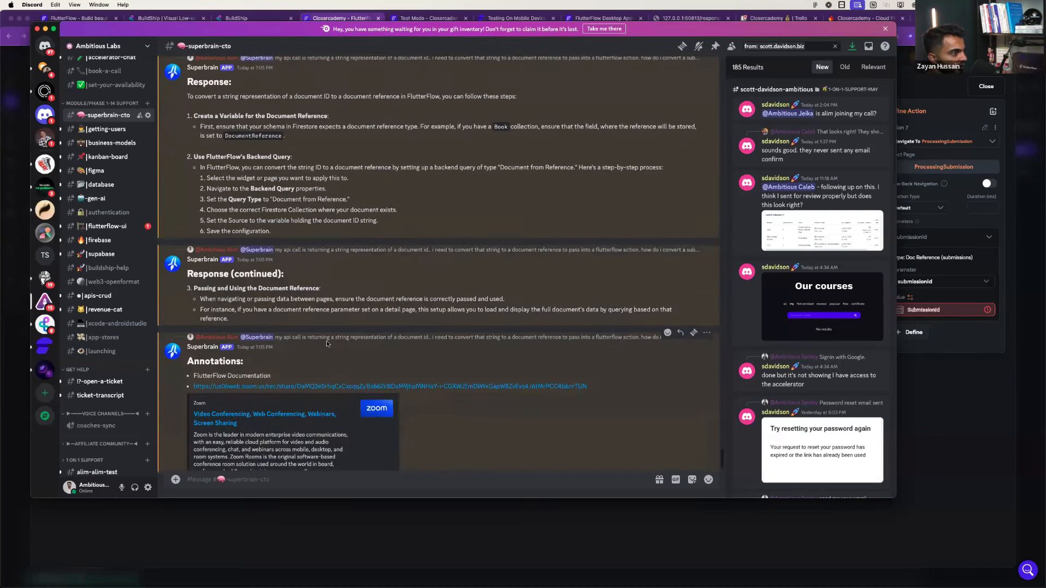
{"action": "scroll", "coordinate": [327, 343], "scroll_direction": "down", "scroll_amount": 1}
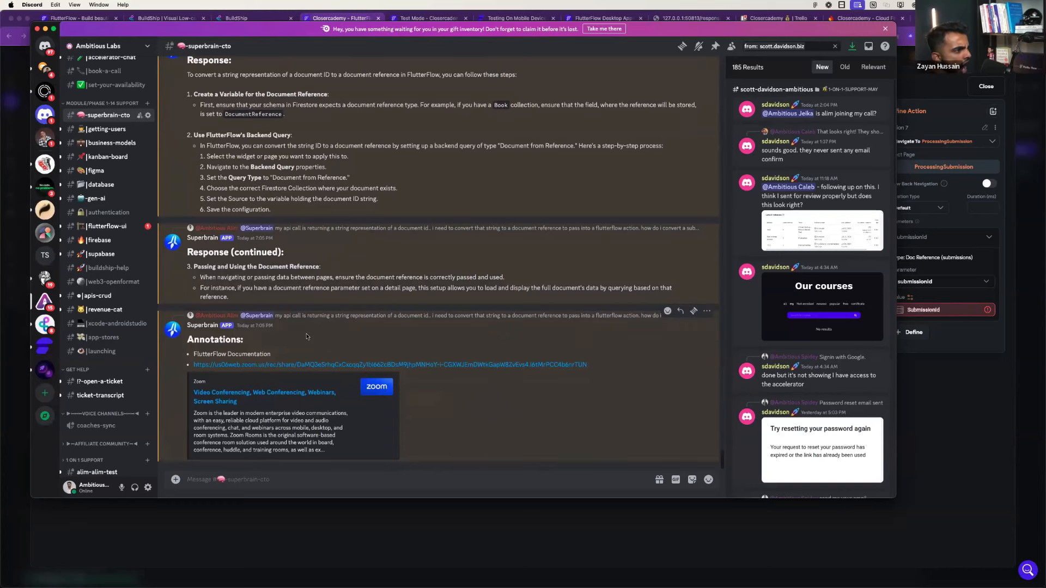
{"action": "scroll", "coordinate": [319, 344], "scroll_direction": "up", "scroll_amount": 7}
{"action": "scroll", "coordinate": [302, 334], "scroll_direction": "down", "scroll_amount": 4}
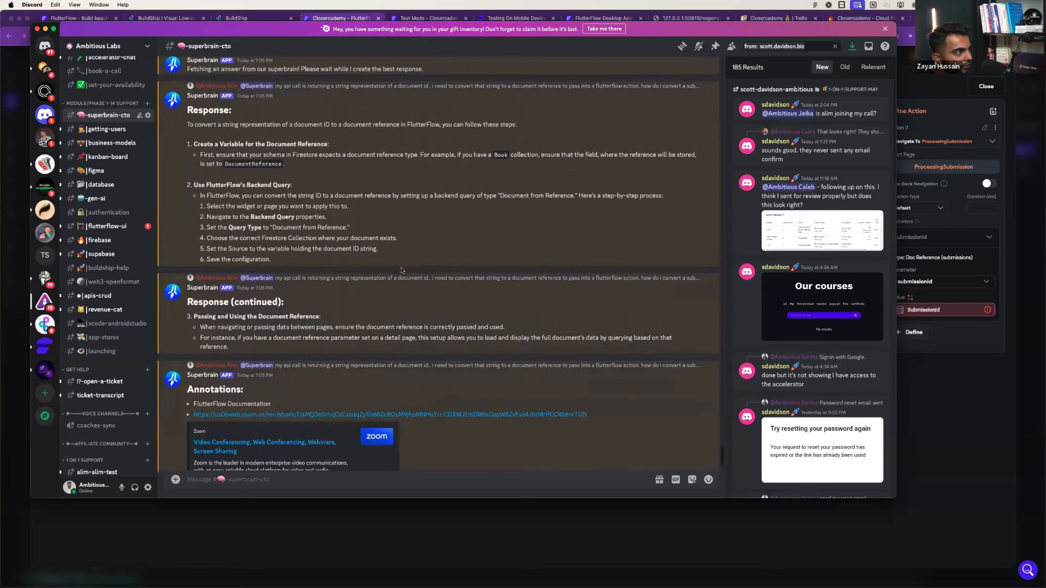
{"action": "scroll", "coordinate": [439, 252], "scroll_direction": "down", "scroll_amount": 2}
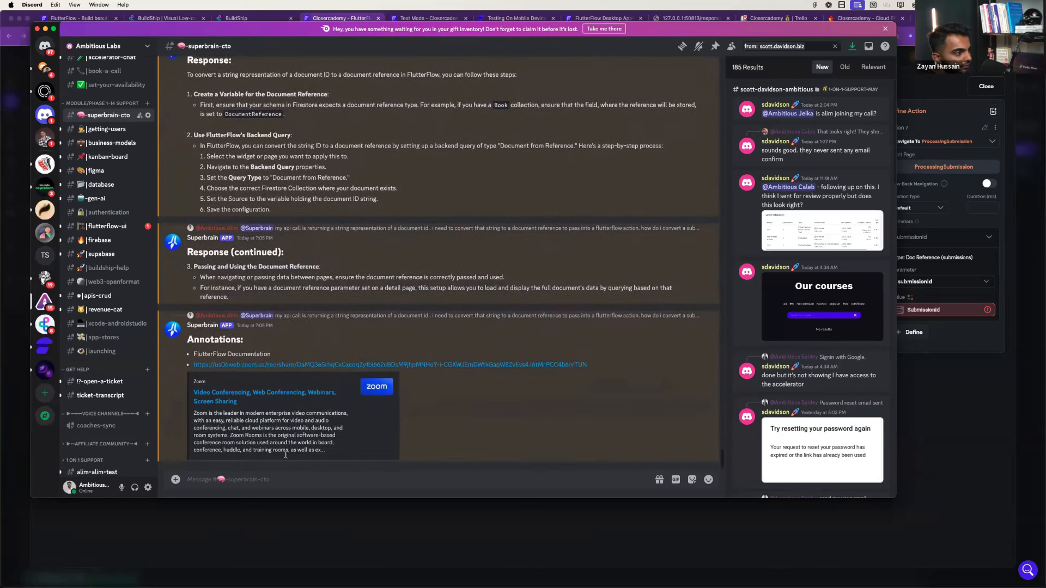
{"action": "type", "text": "@s"}
{"action": "key", "text": "Tab"}
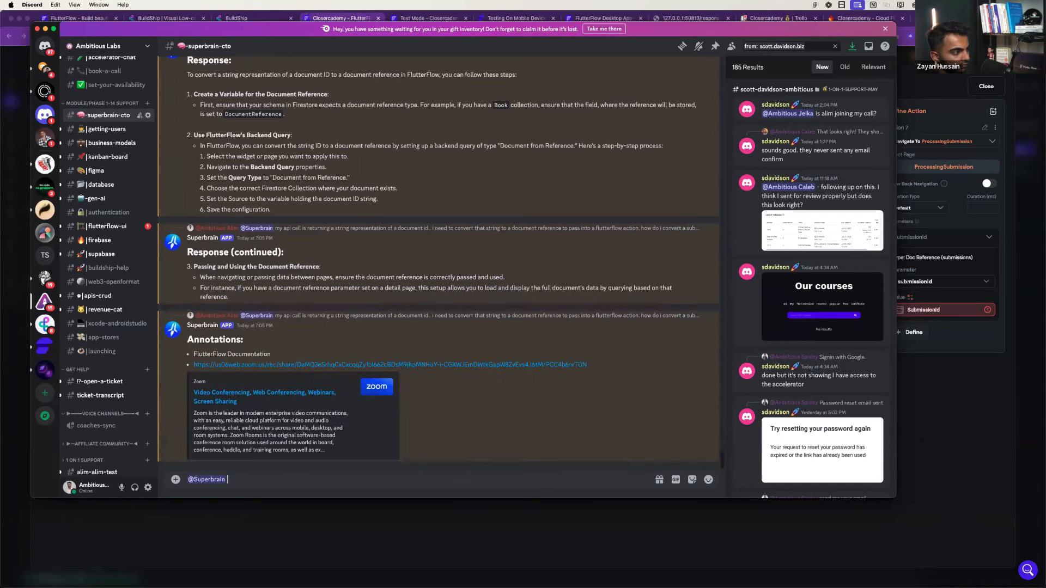
{"action": "type", "text": "--"}
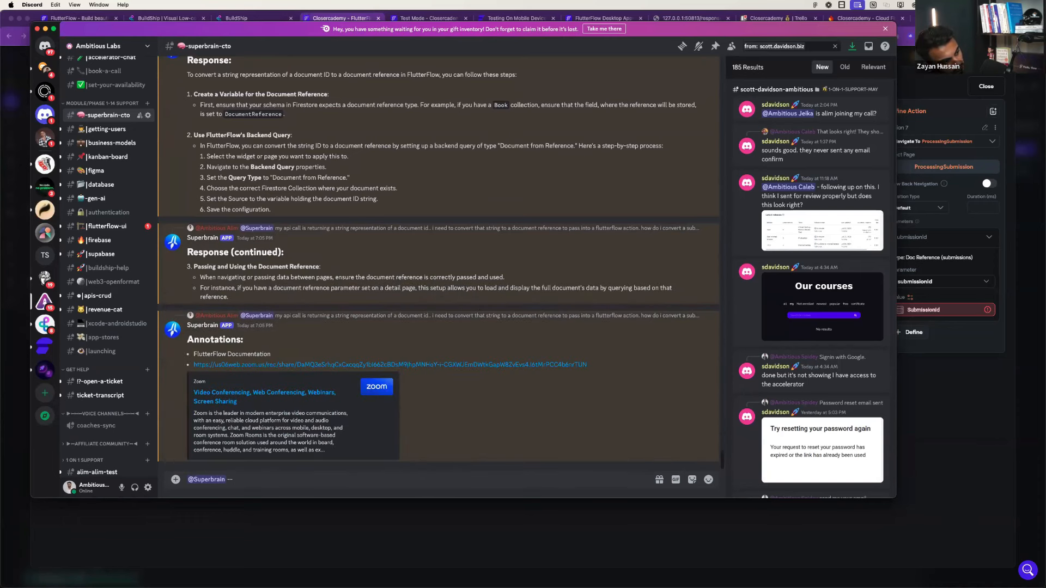
{"action": "type", "text": " that"}
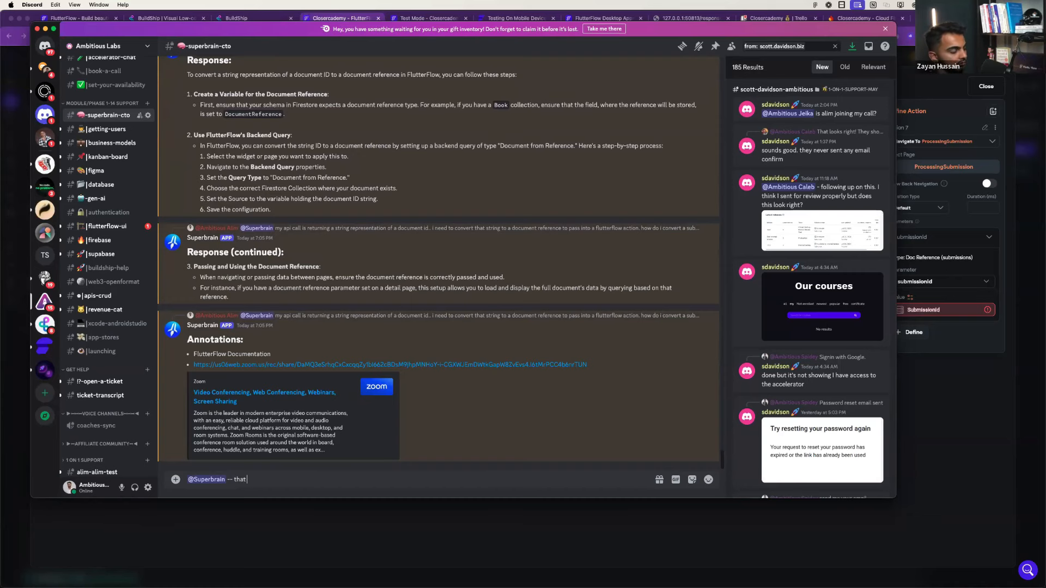
{"action": "key", "text": "super+BackSpace"}
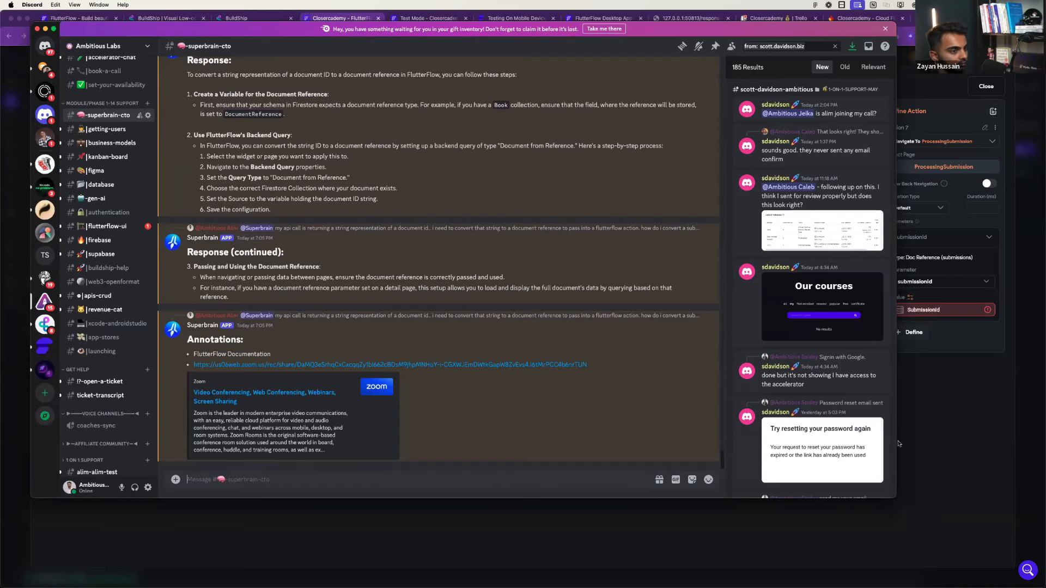
- Recheck the query type, collection and source steps in Superbrain's backend query instructions
{"action": "scroll", "coordinate": [256, 203], "scroll_direction": "up", "scroll_amount": 1}
{"action": "left_click_drag", "start_coordinate": [247, 194], "coordinate": [295, 215]}
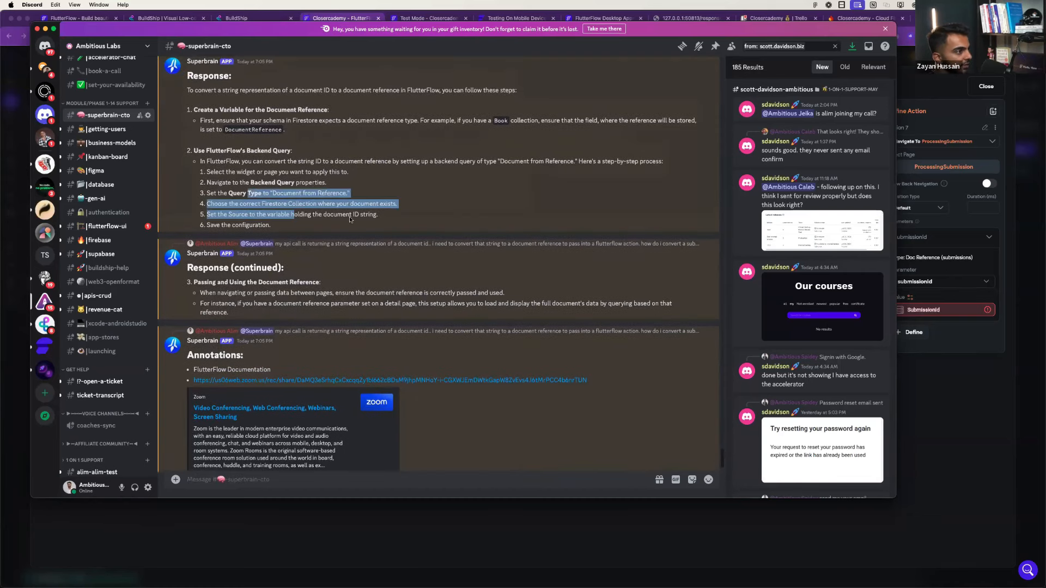
{"action": "left_click", "coordinate": [392, 218]}
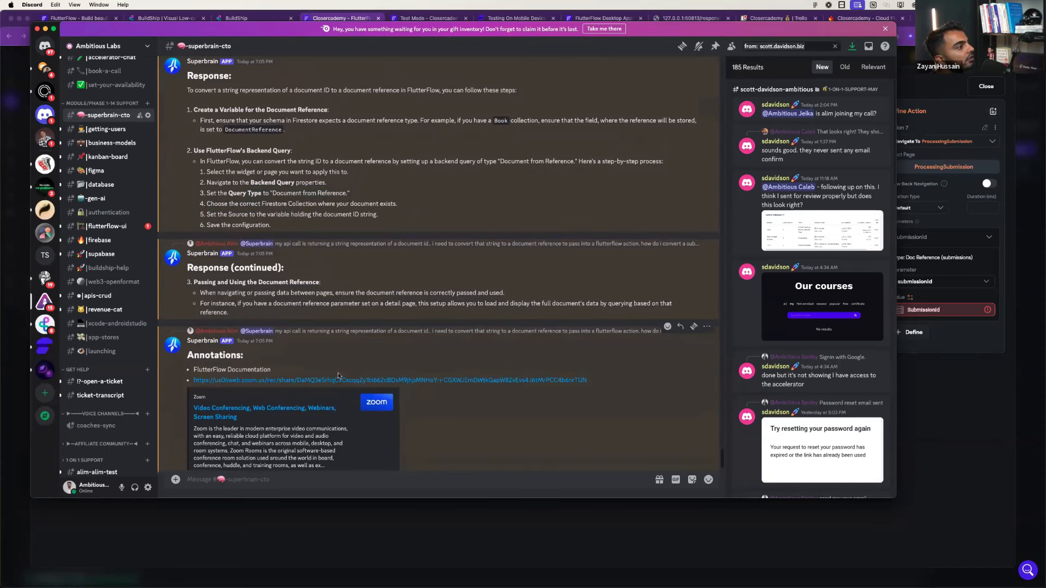
{"action": "scroll", "coordinate": [338, 375], "scroll_direction": "down", "scroll_amount": 1}
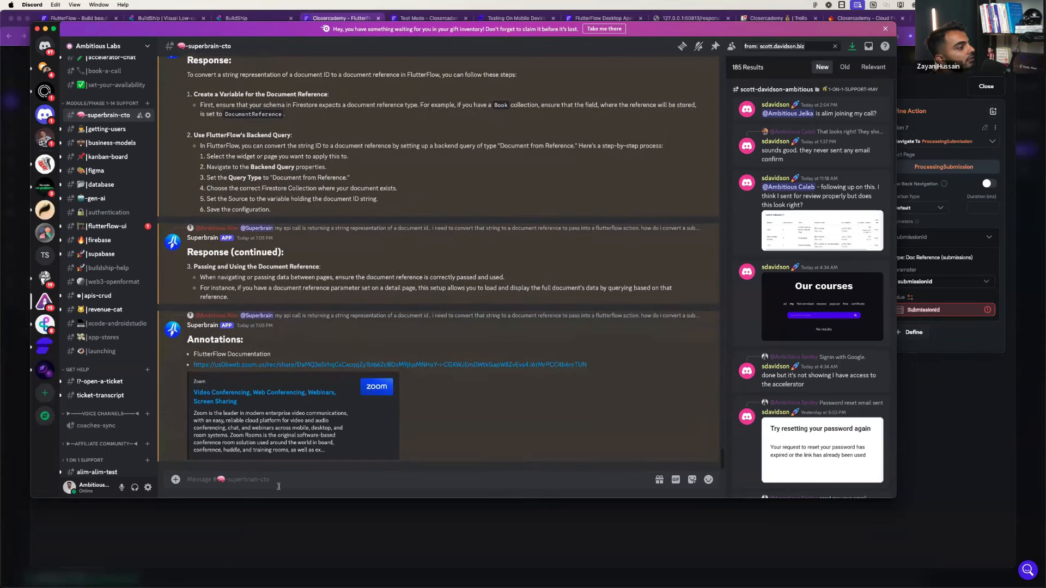
- Begin a new message in the superbrain-cto channel that mentions the Superbrain bot, followed by a dash
{"action": "left_click", "coordinate": [281, 483]}
{"action": "type", "text": "@supoer"}
{"action": "key", "text": "BackSpace"}
{"action": "key", "text": "BackSpace"}
{"action": "key", "text": "BackSpace"}
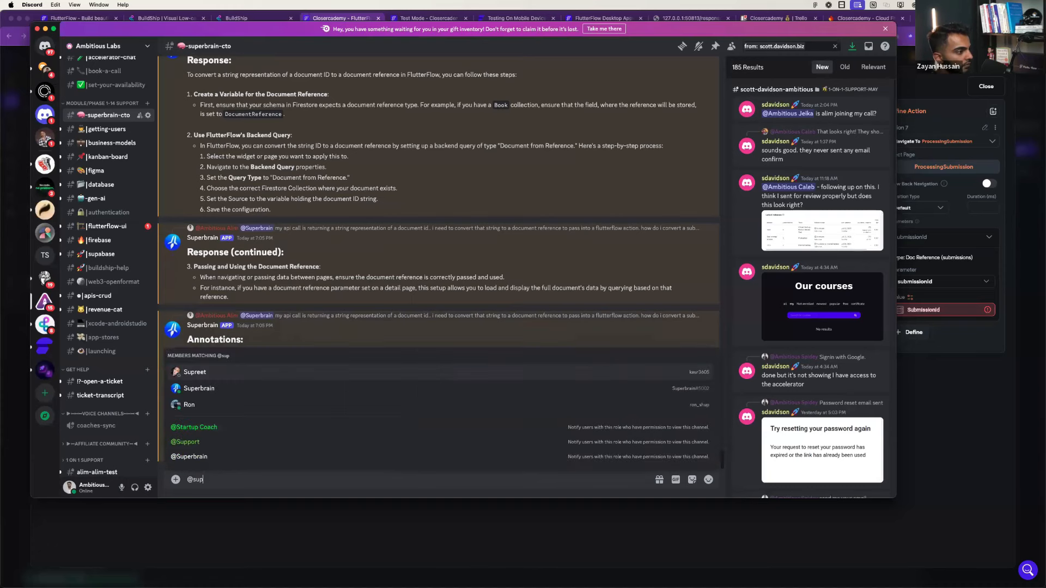
{"action": "key", "text": "Down"}
{"action": "key", "text": "Tab"}
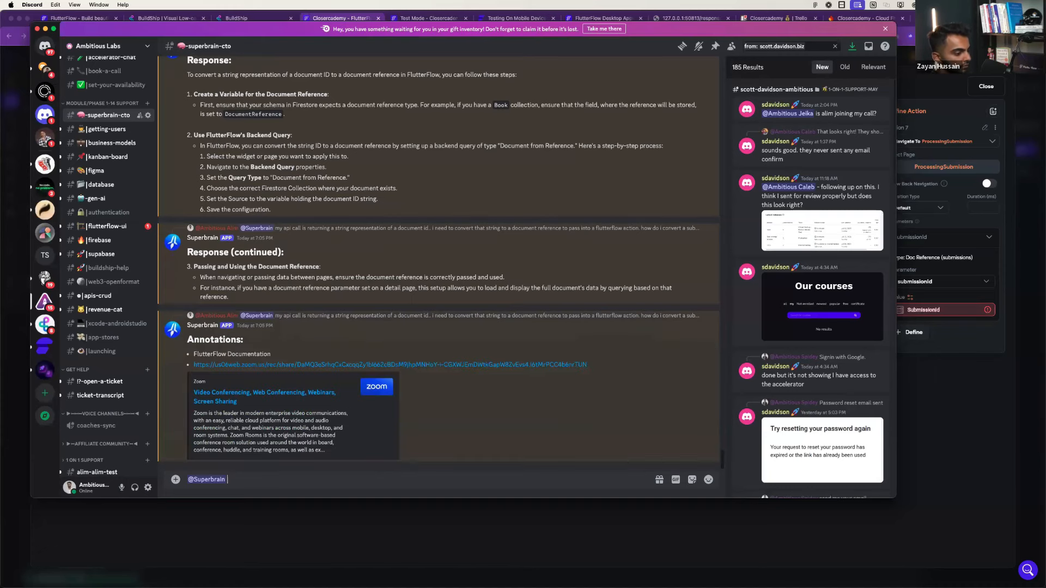
{"action": "type", "text": "--- "}
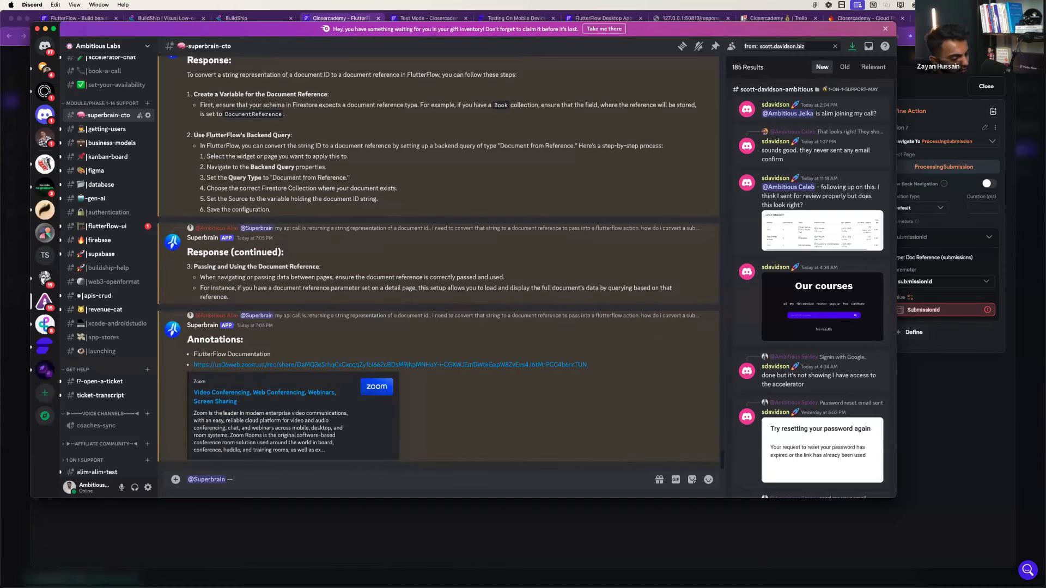
{"action": "type", "text": "i cannot convert"}
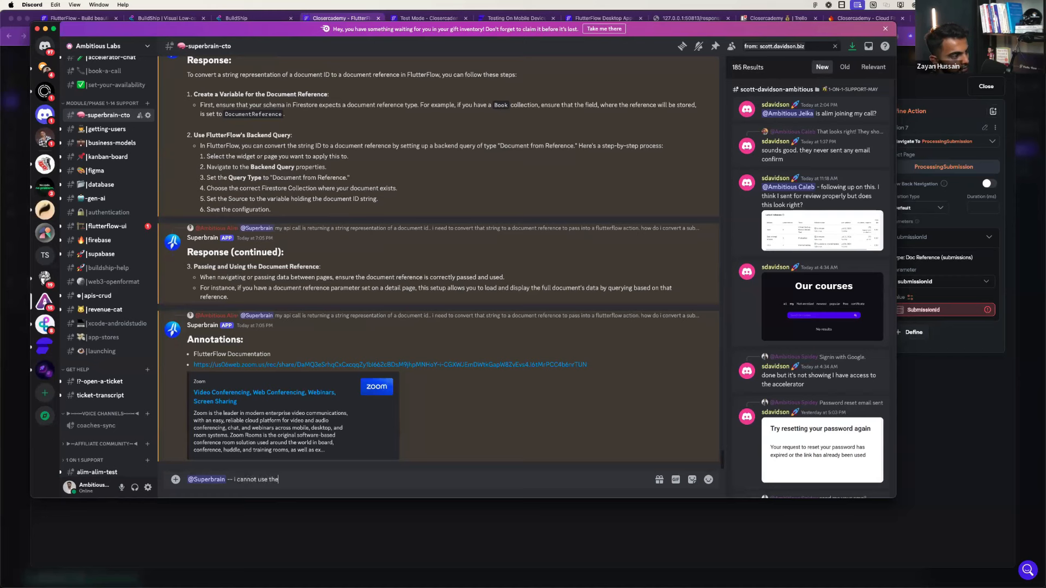
{"action": "key", "text": "alt+BackSpace"}
{"action": "key", "text": "alt+BackSpace"}
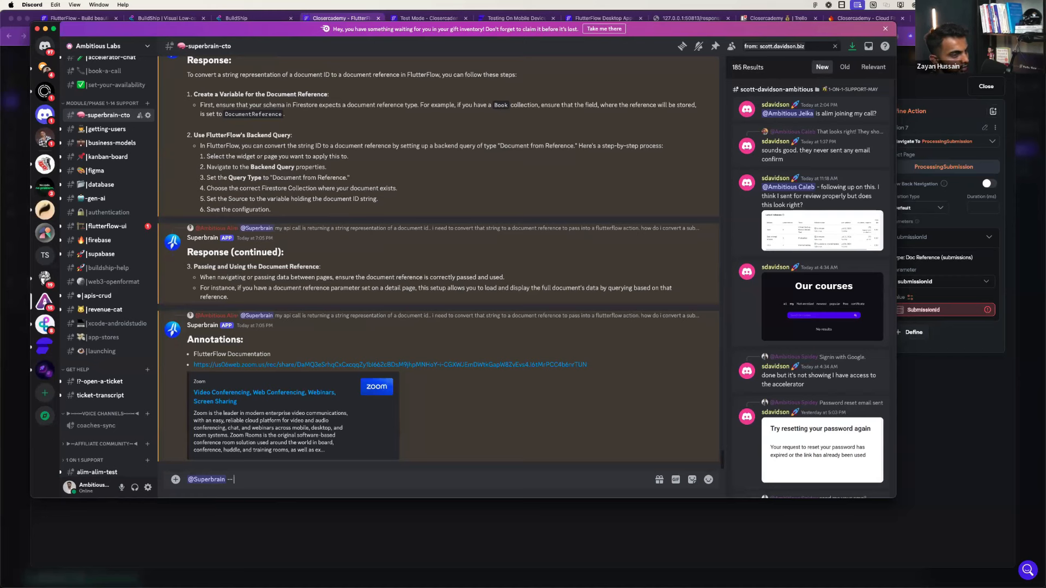
- Complete and send the question "how do i convert a string data type to a documentreference?" and react to it with the blue Superbrain emoji
{"action": "type", "text": "how do i ca"}
{"action": "type", "text": "nvert a string database"}
{"action": "key", "text": "BackSpace"}
{"action": "key", "text": "BackSpace"}
{"action": "key", "text": "BackSpace"}
{"action": "type", "text": "type to a"}
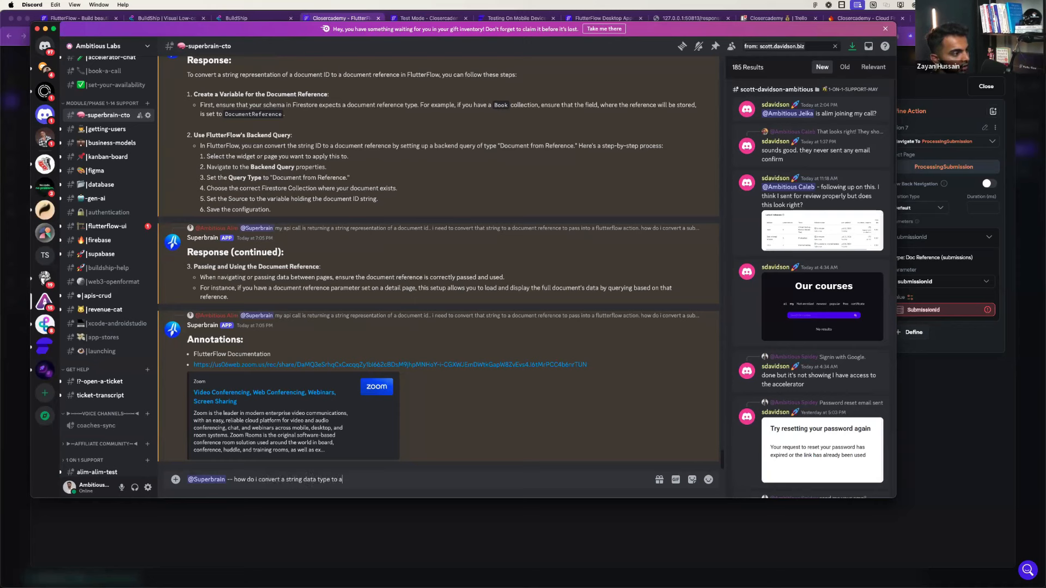
{"action": "type", "text": " documentreference?"}
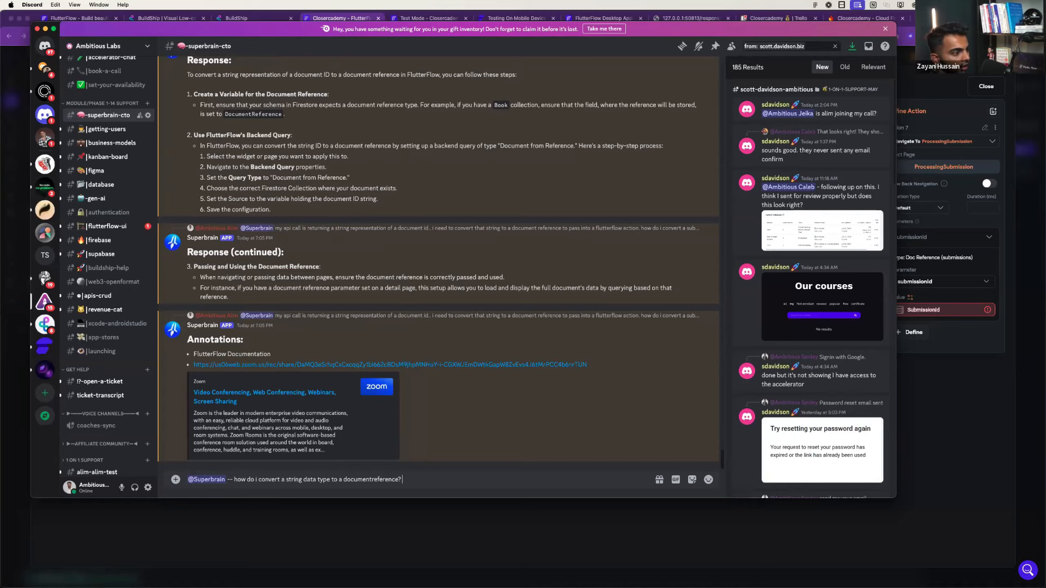
{"action": "key", "text": "Return"}
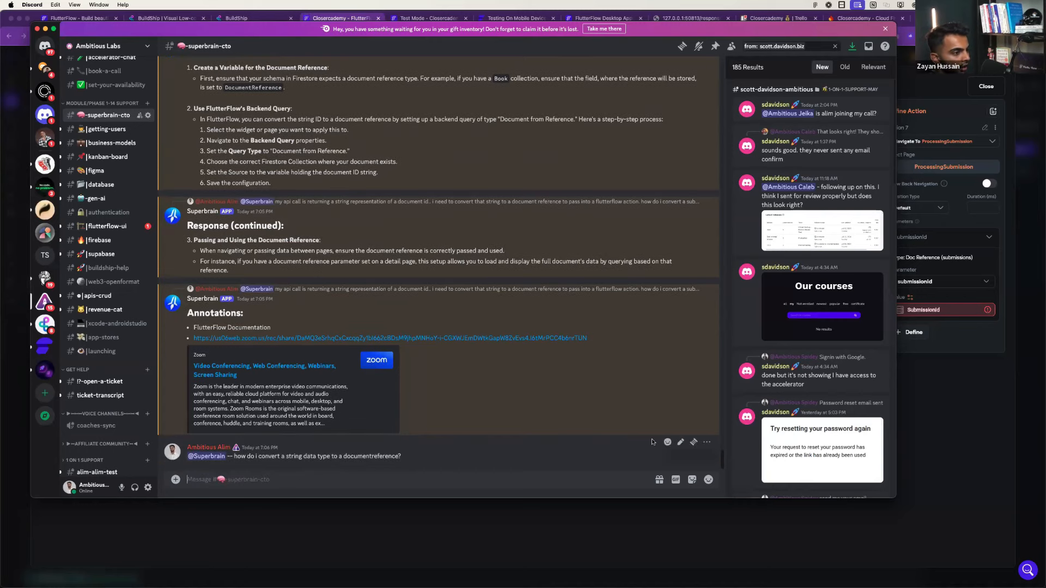
{"action": "left_click", "coordinate": [667, 441]}
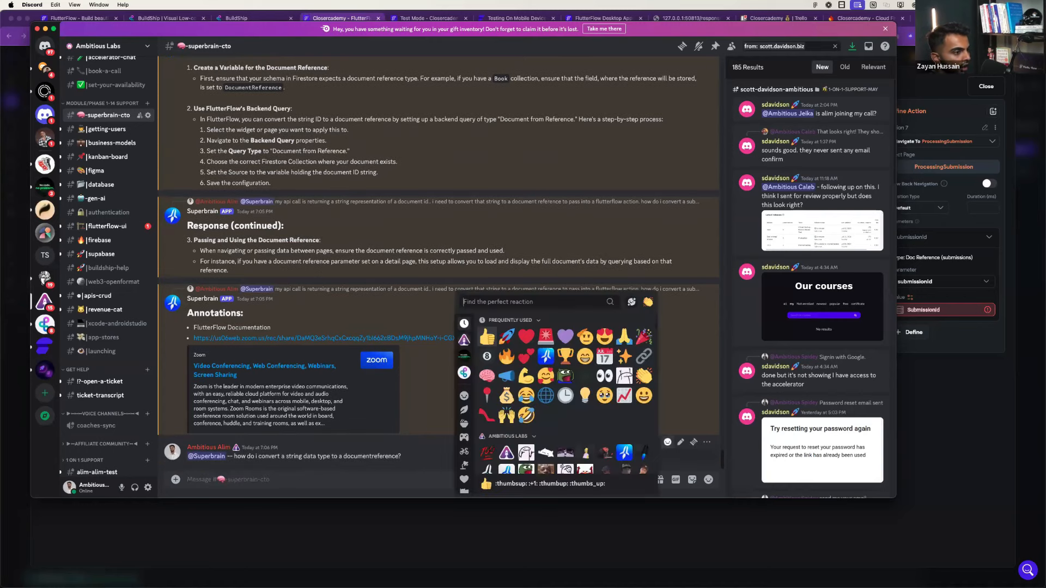
{"action": "left_click", "coordinate": [545, 356]}
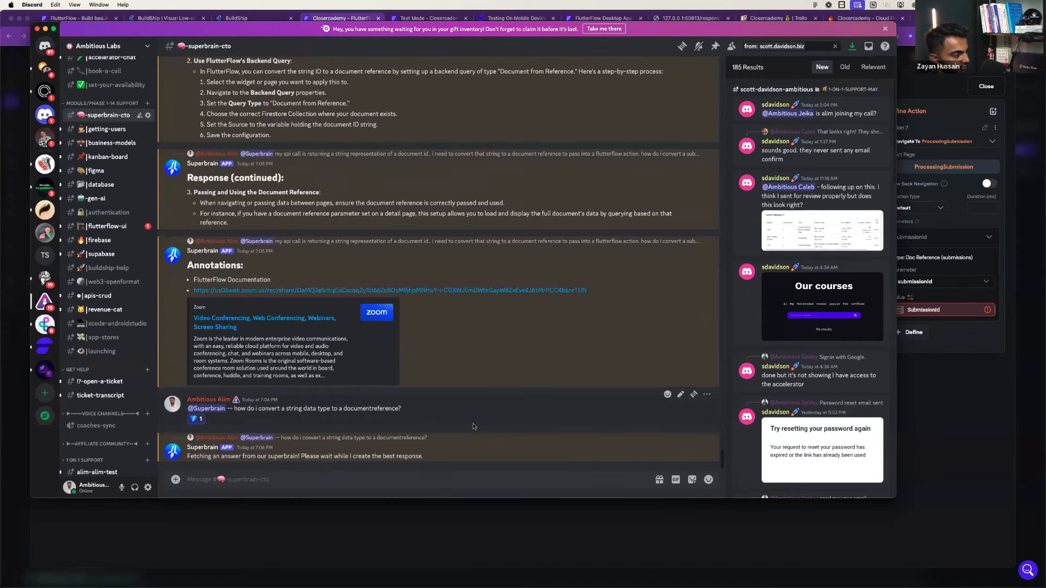
- Read Superbrain's new response on converting a string data type to a DocumentReference
{"action": "key", "text": "super+Tab"}
{"action": "key", "text": "super+Tab"}
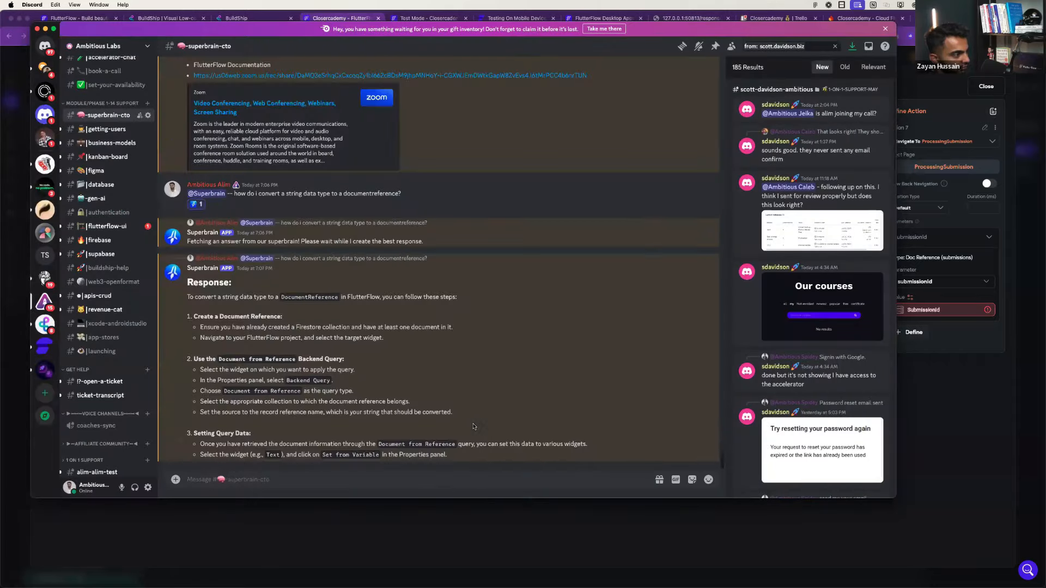
{"action": "scroll", "coordinate": [443, 414], "scroll_direction": "down", "scroll_amount": 5}
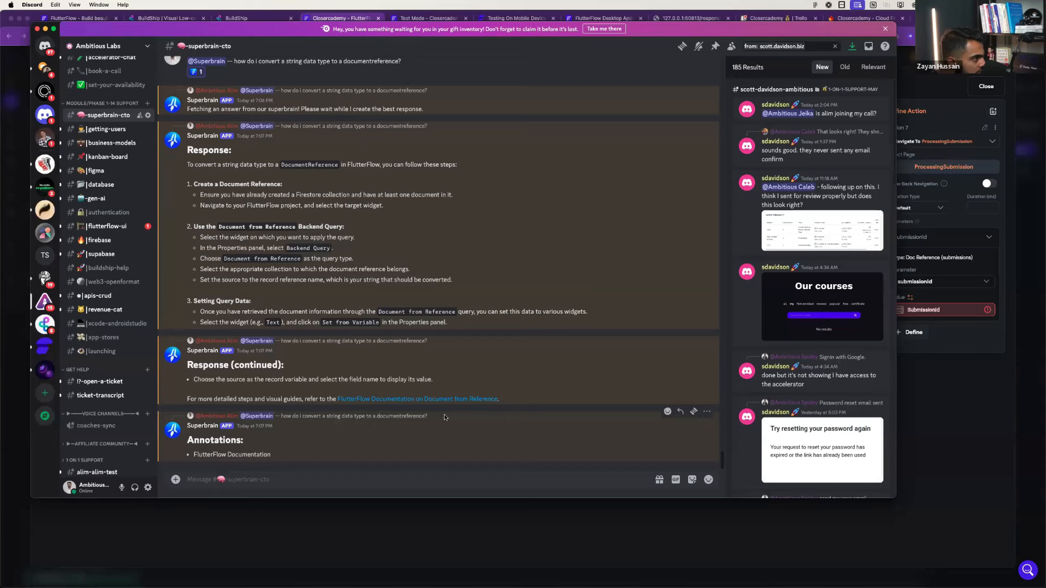
- Switch to FlutterFlow and examine the predefined path options for the submissionId value in the ProcessingSubmission navigation action, leaving them unchanged
{"action": "left_click", "coordinate": [917, 420]}
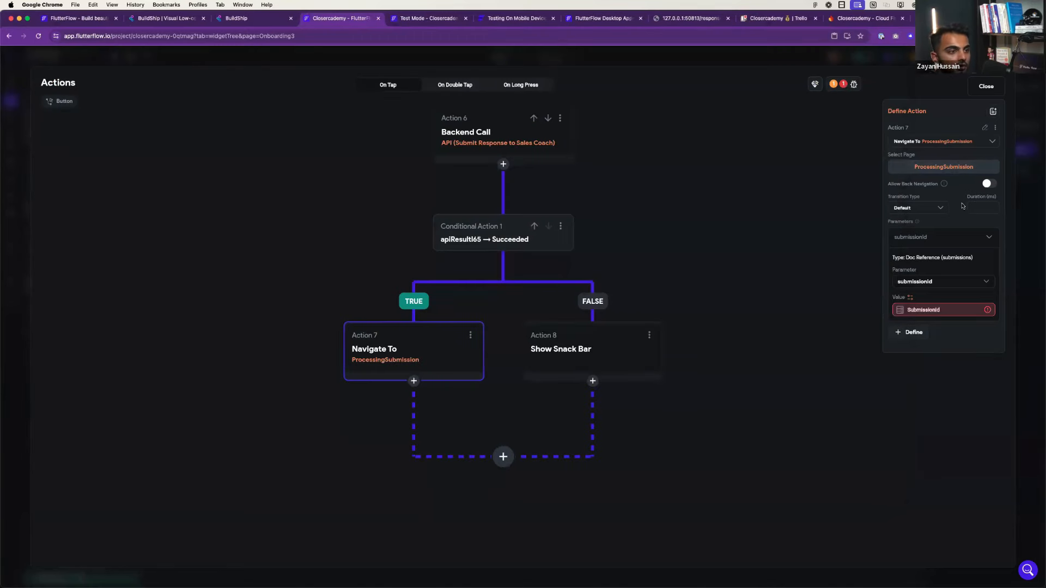
{"action": "left_click", "coordinate": [936, 307]}
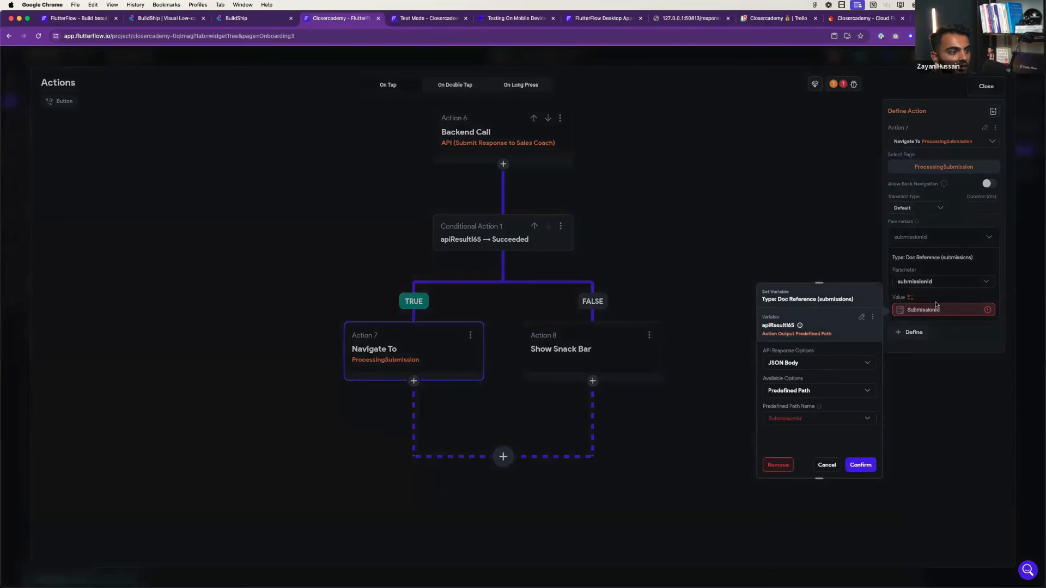
{"action": "left_click", "coordinate": [825, 422]}
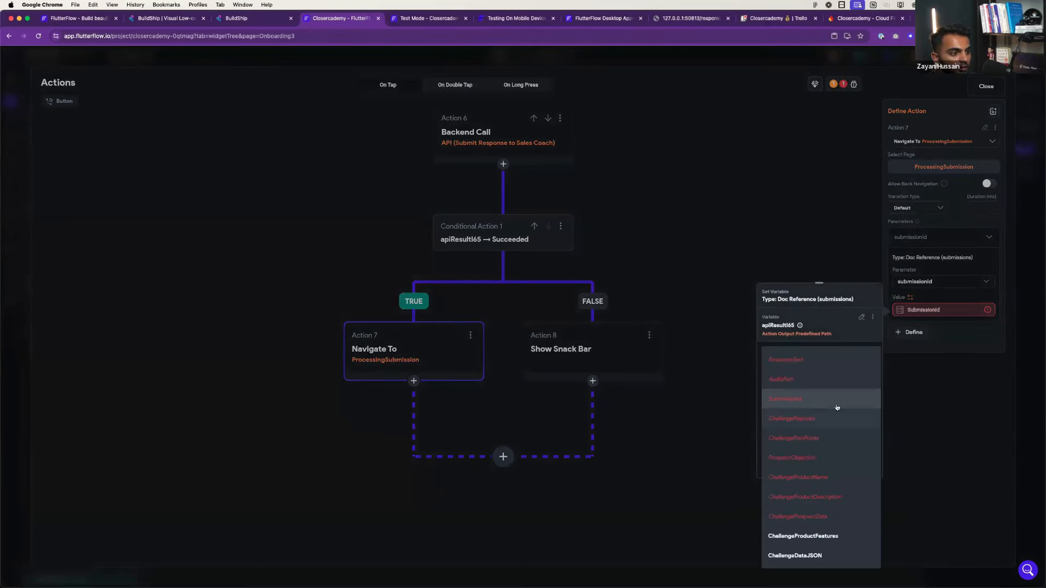
{"action": "left_click", "coordinate": [859, 338]}
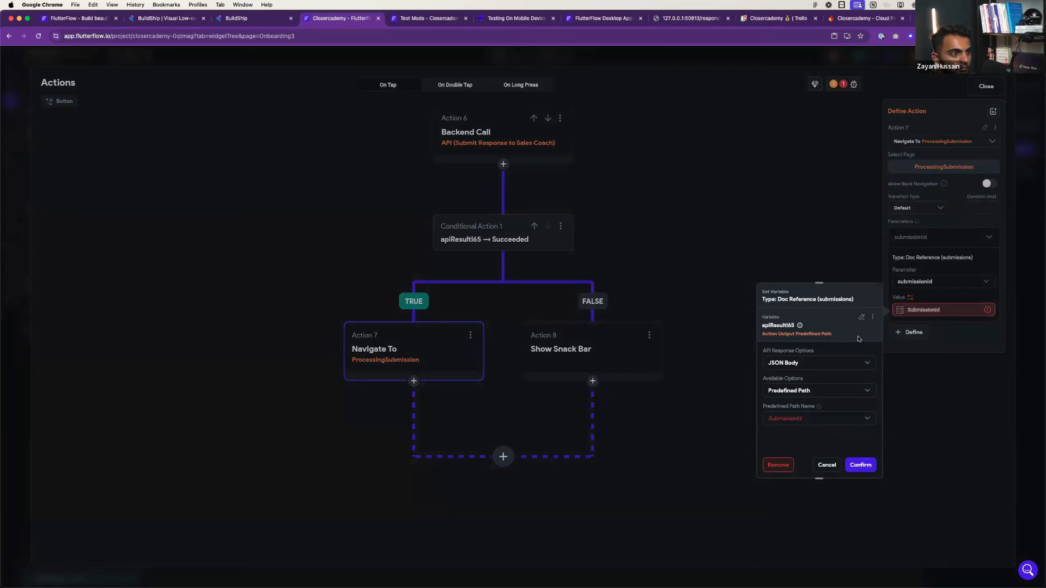
{"action": "left_click", "coordinate": [834, 388]}
{"action": "left_click", "coordinate": [826, 465]}
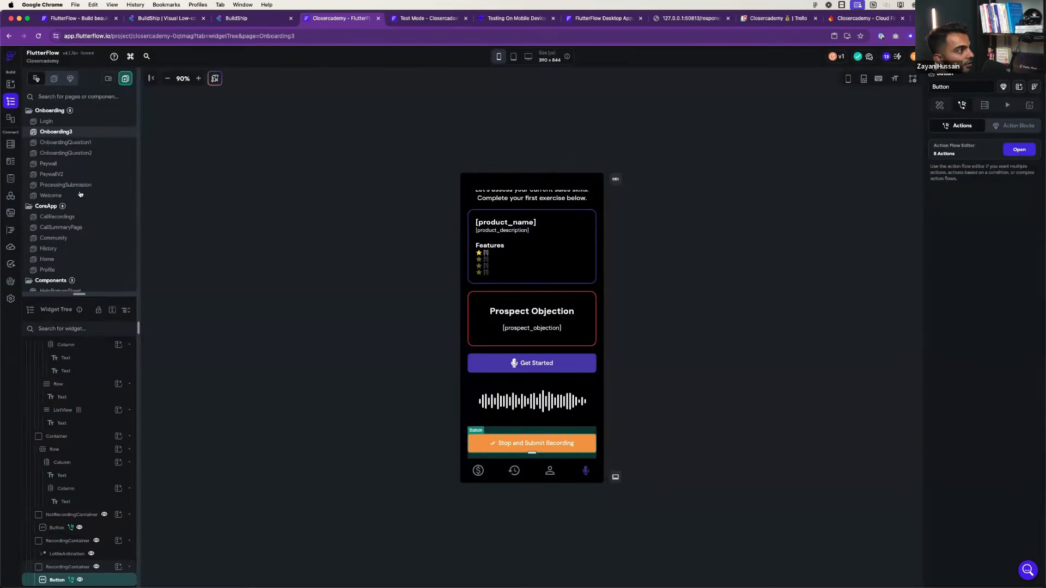
- Change the ProcessingSubmission page's submissionId parameter type to String and confirm the parameter definition
{"action": "left_click", "coordinate": [81, 186]}
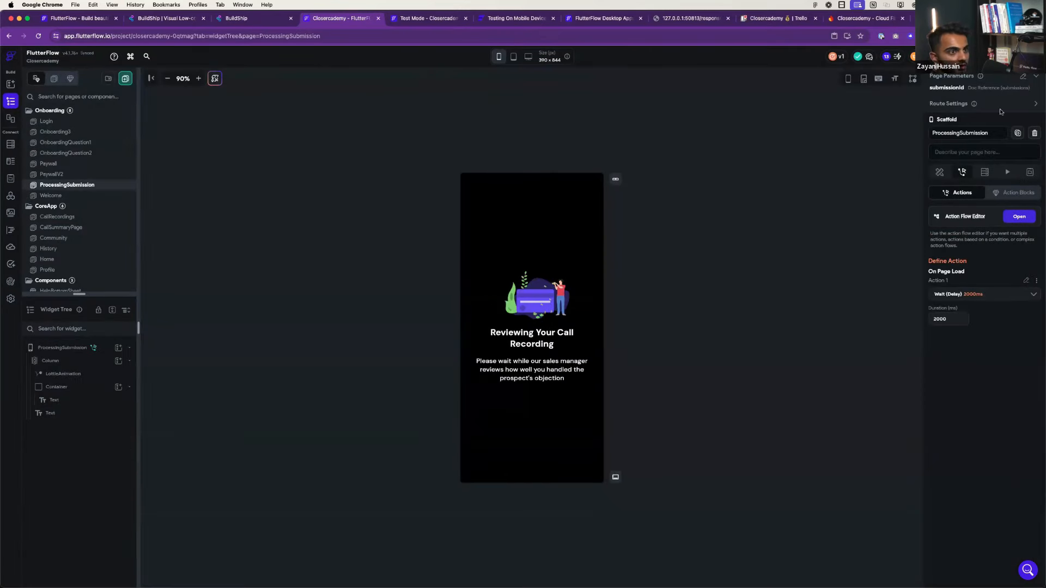
{"action": "left_click", "coordinate": [1023, 77]}
{"action": "left_click", "coordinate": [987, 125]}
{"action": "left_click", "coordinate": [974, 239]}
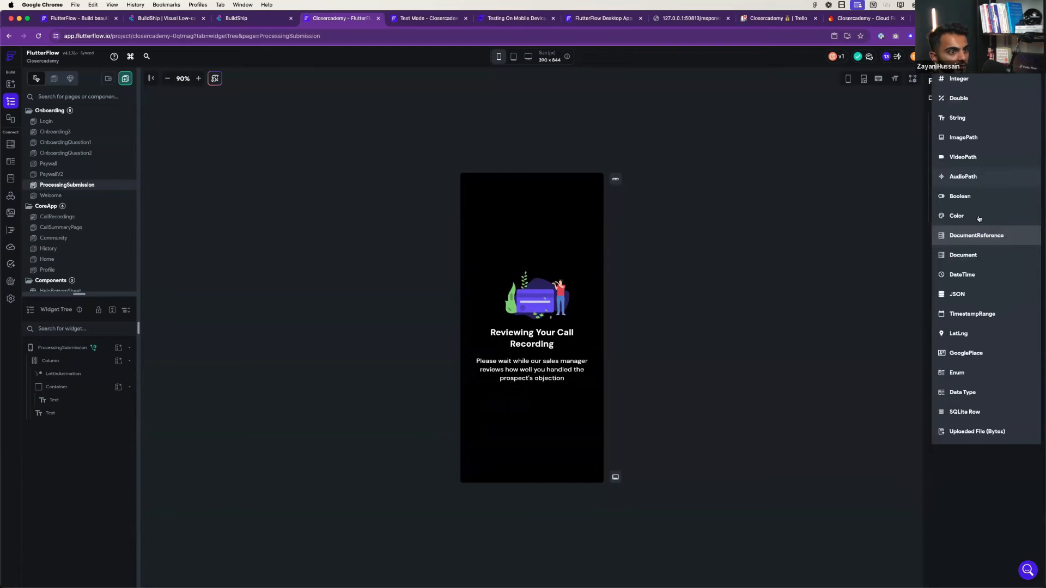
{"action": "left_click", "coordinate": [972, 118]}
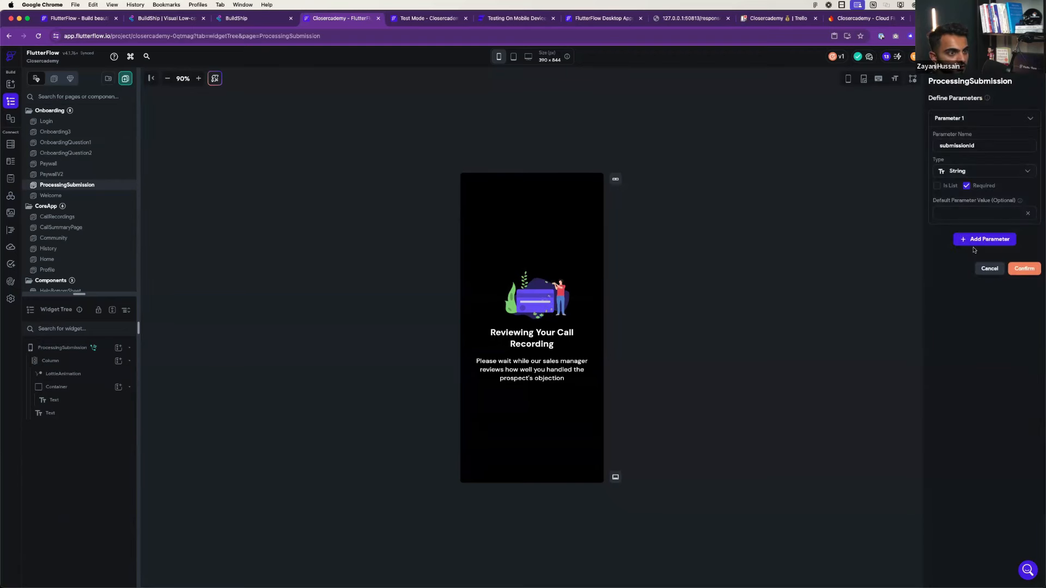
{"action": "left_click", "coordinate": [1024, 268]}
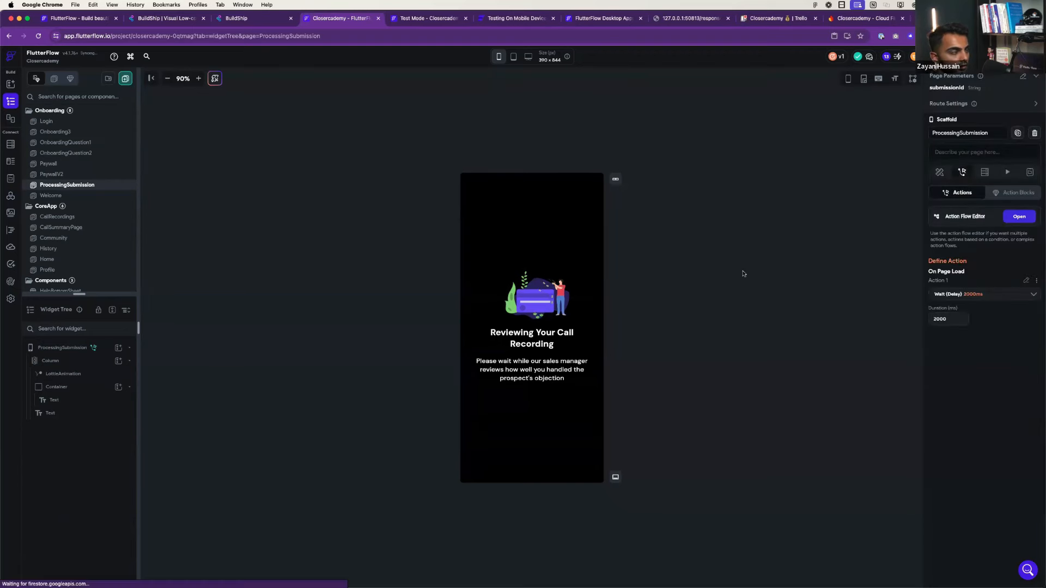
- In Onboarding3's Stop and Submit Recording actions, set the ProcessingSubmission navigation's submissionId to the API result's JSON Body predefined path SubmissionId
{"action": "left_click", "coordinate": [71, 131]}
{"action": "left_click", "coordinate": [569, 441]}
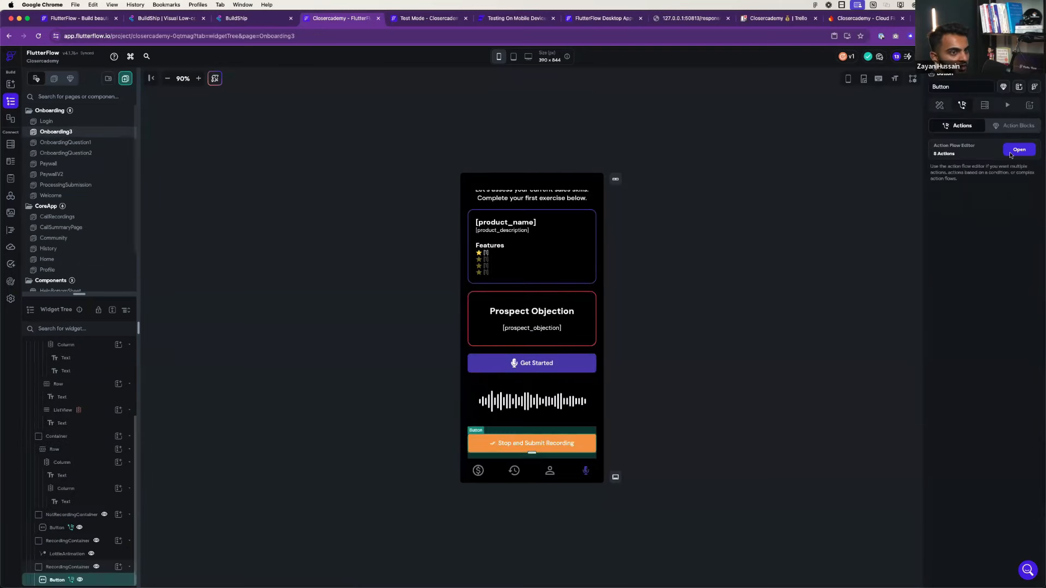
{"action": "scroll", "coordinate": [432, 350], "scroll_direction": "down", "scroll_amount": 6}
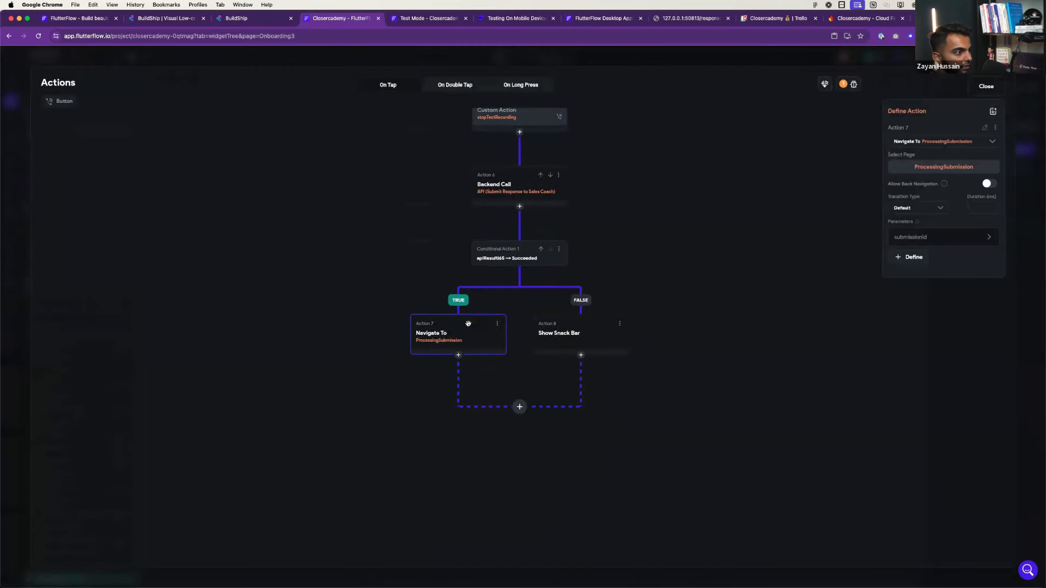
{"action": "left_click", "coordinate": [955, 239]}
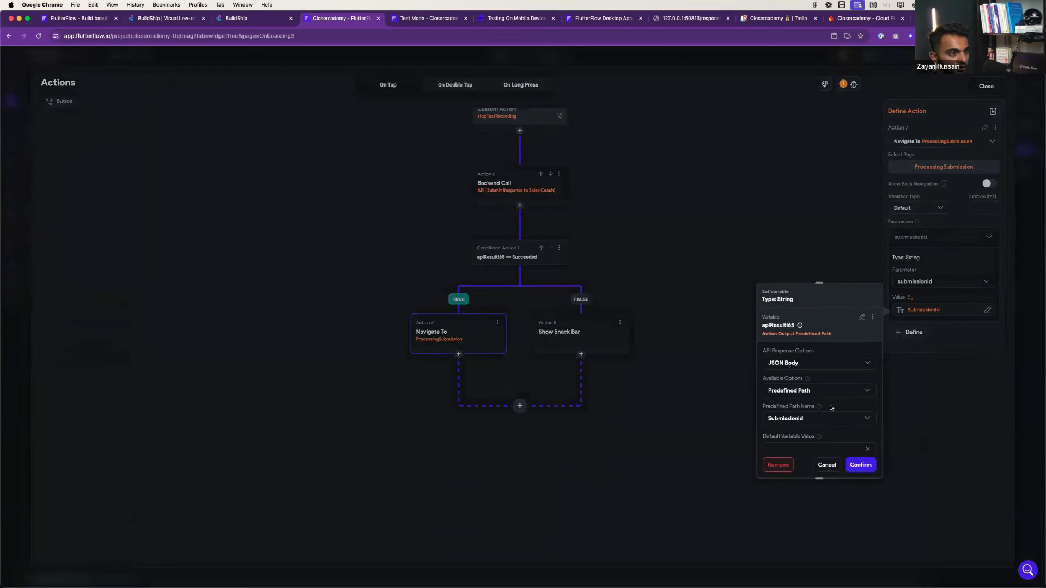
{"action": "scroll", "coordinate": [831, 408], "scroll_direction": "down", "scroll_amount": 2}
{"action": "left_click", "coordinate": [860, 466]}
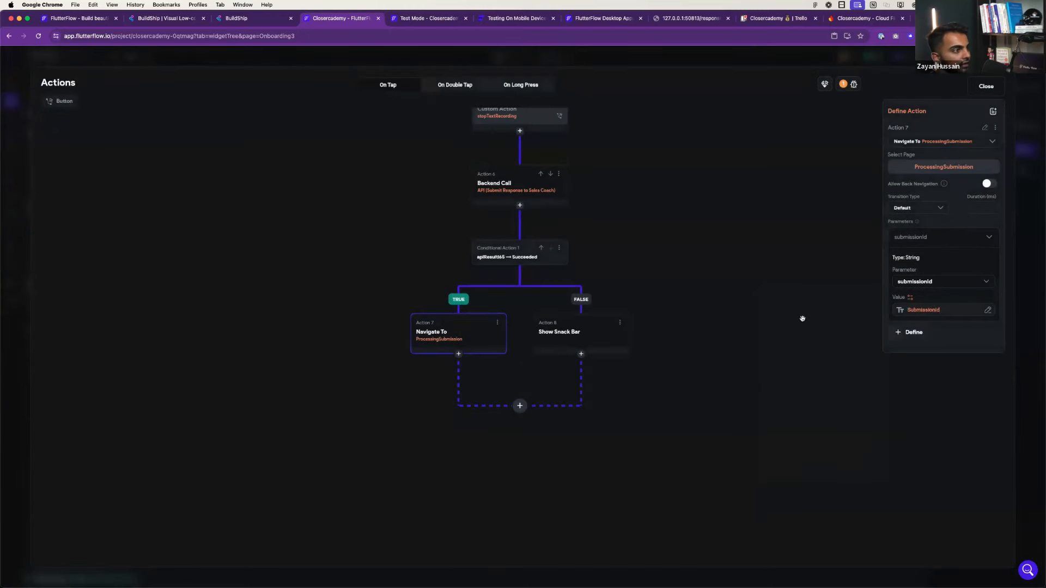
{"action": "key", "text": "Escape"}
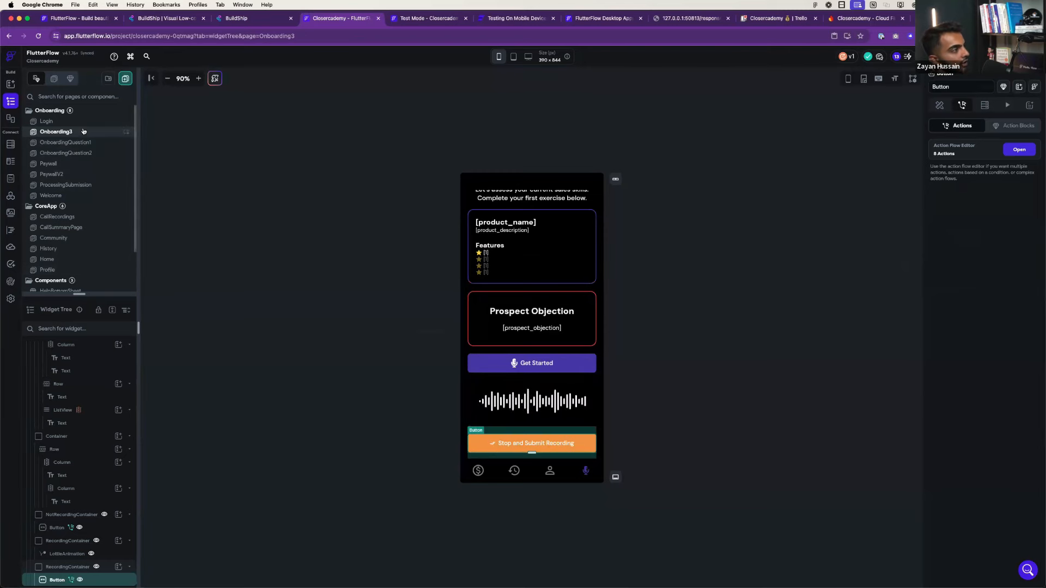
- Add a Navigate To CallSummaryPage action after the Wait action in the ProcessingSubmission page's On Page Load flow
{"action": "left_click", "coordinate": [81, 186]}
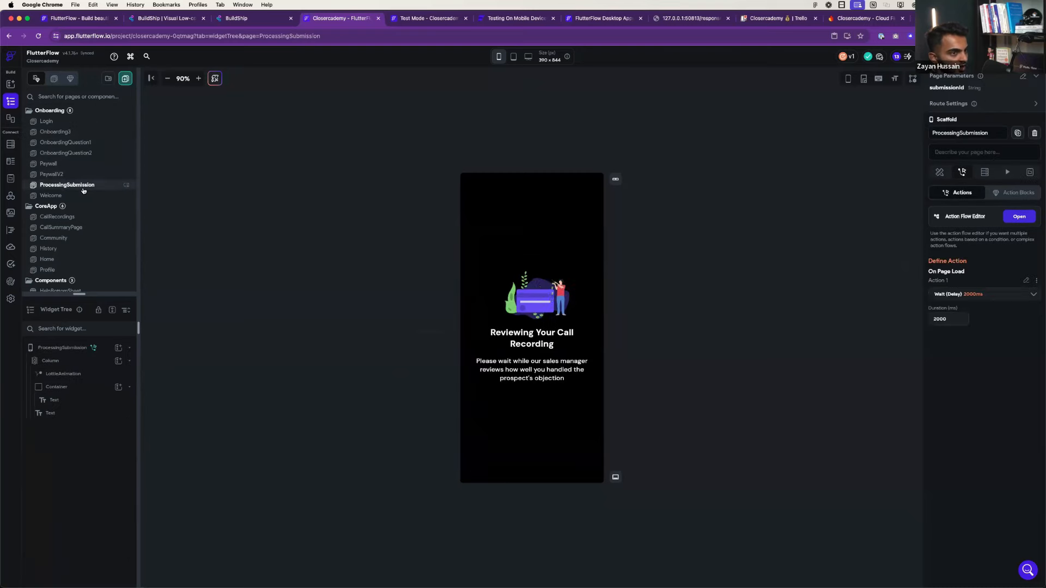
{"action": "left_click", "coordinate": [1018, 217]}
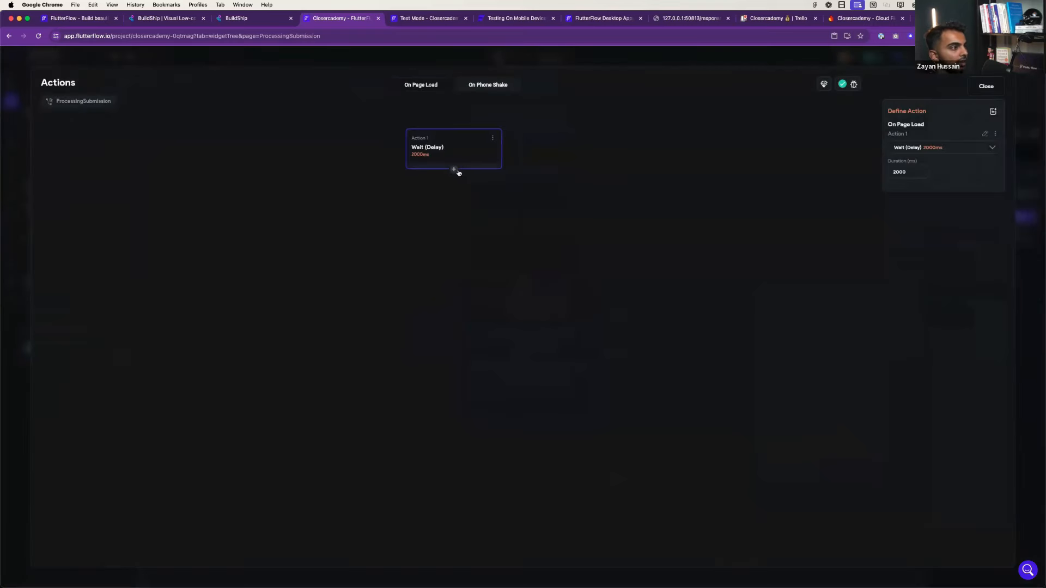
{"action": "left_click", "coordinate": [454, 170]}
{"action": "left_click", "coordinate": [452, 186]}
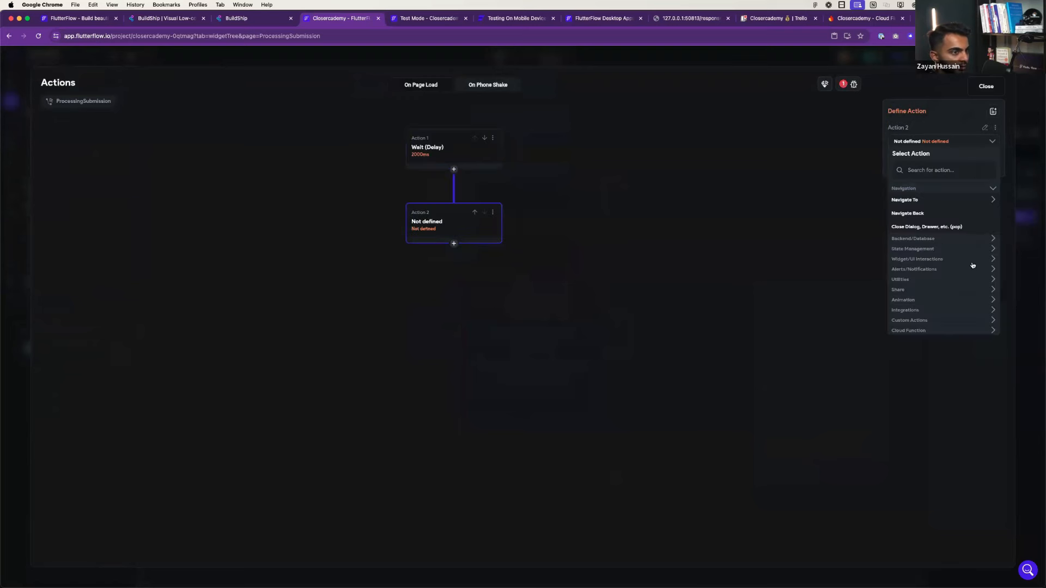
{"action": "left_click", "coordinate": [929, 203]}
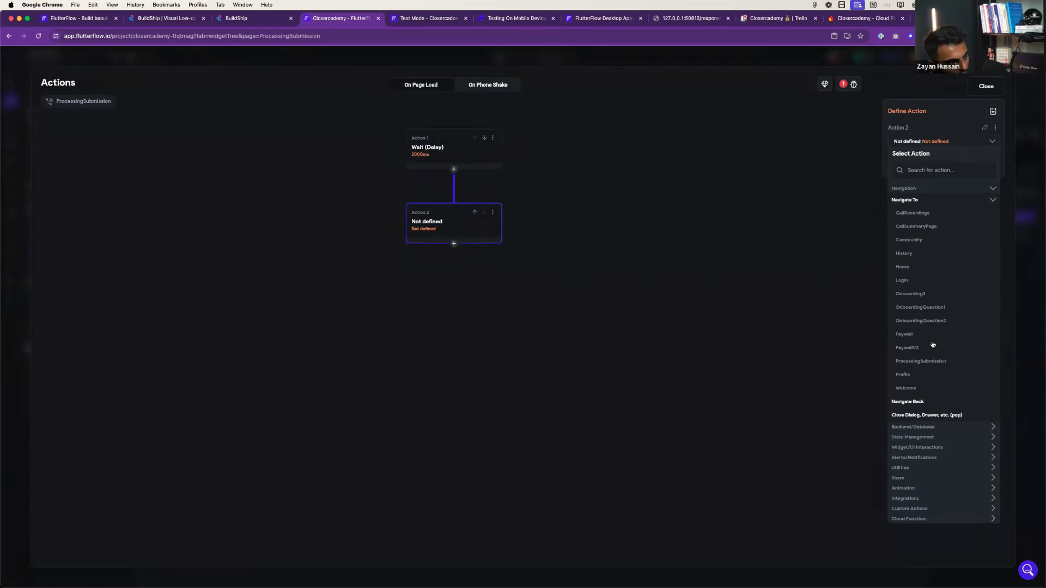
{"action": "left_click", "coordinate": [913, 226]}
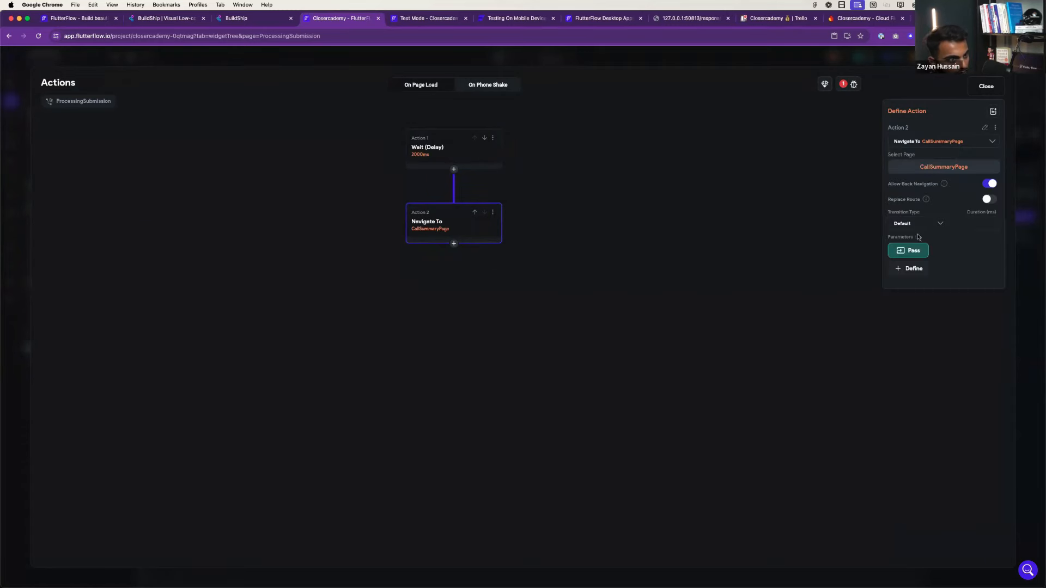
{"action": "left_click", "coordinate": [913, 264]}
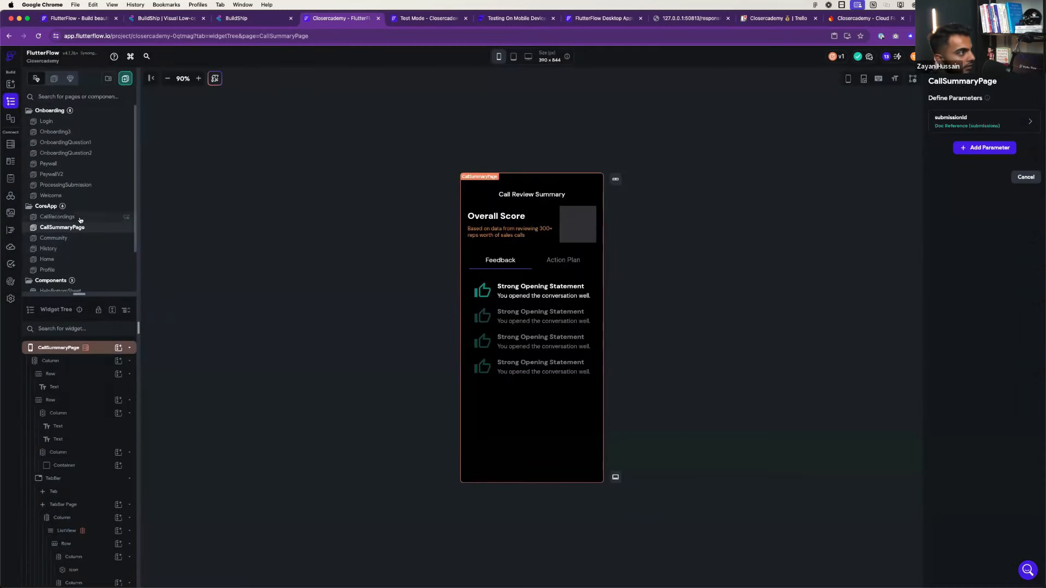
{"action": "left_click", "coordinate": [78, 184]}
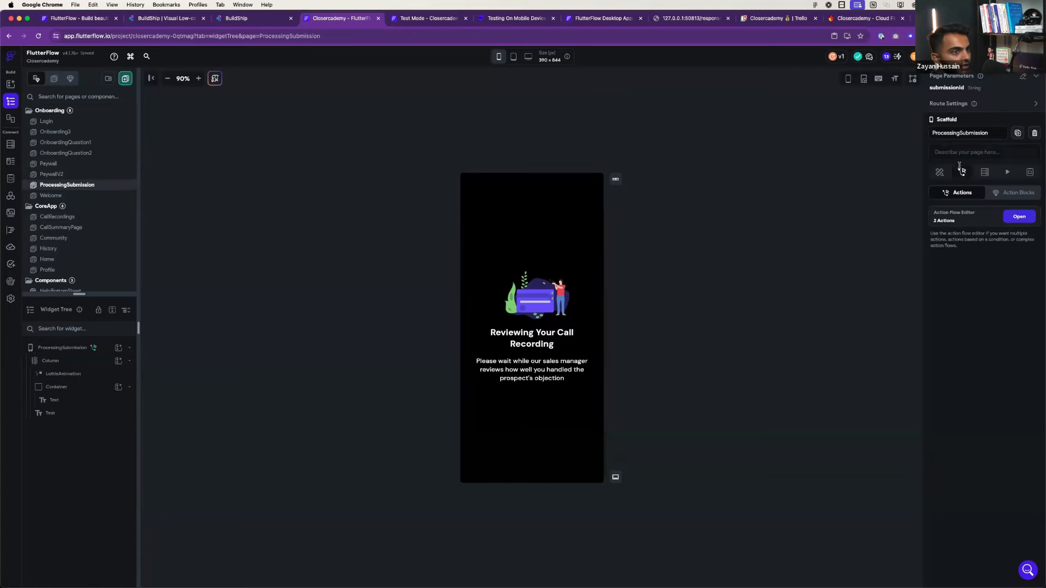
{"action": "left_click", "coordinate": [1018, 216]}
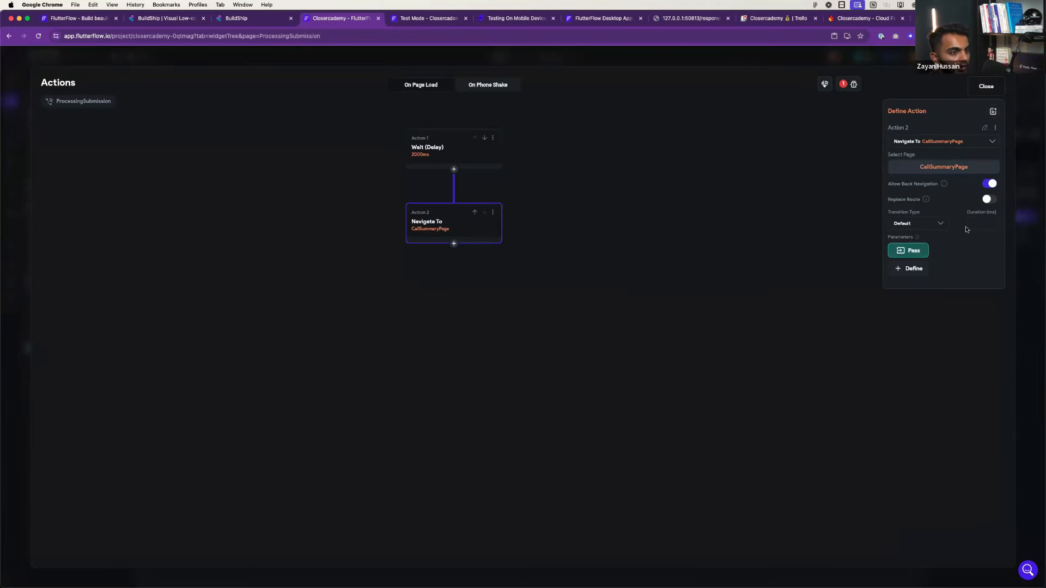
- Pass the submissionId parameter in the CallSummaryPage navigation action and start a new custom function for its value
{"action": "left_click", "coordinate": [924, 250]}
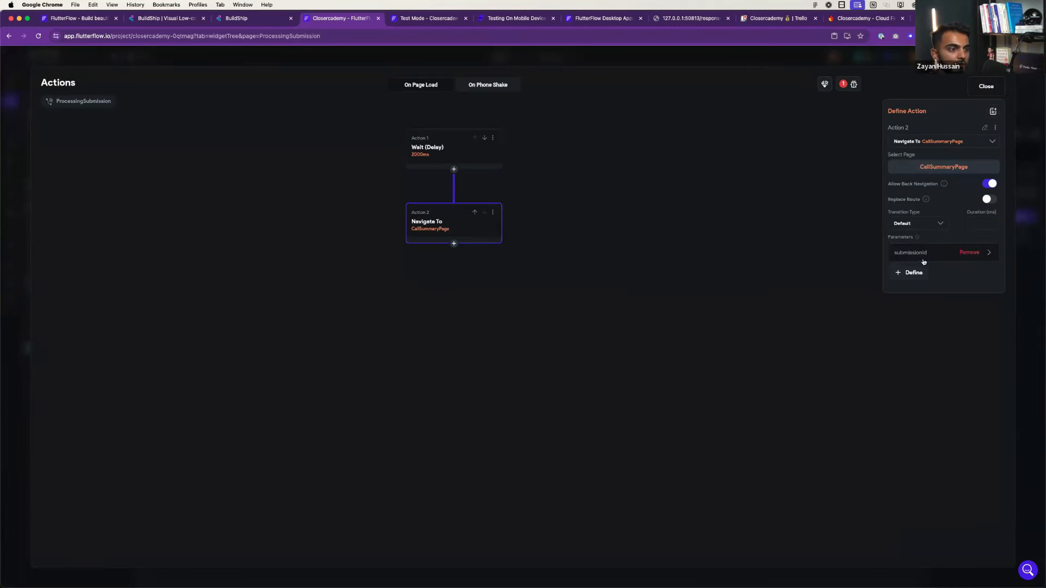
{"action": "left_click", "coordinate": [996, 258]}
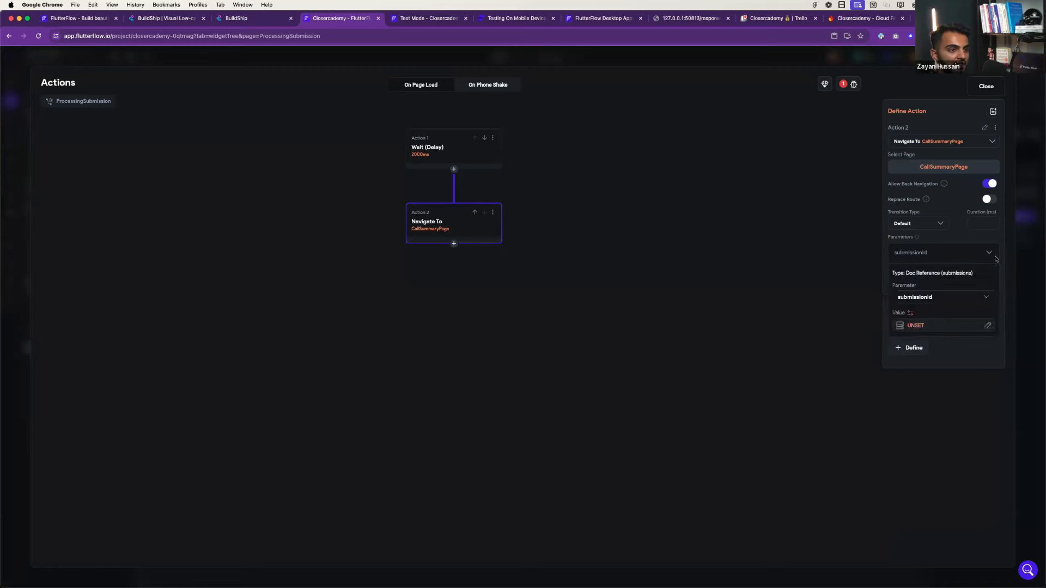
{"action": "left_click", "coordinate": [945, 325]}
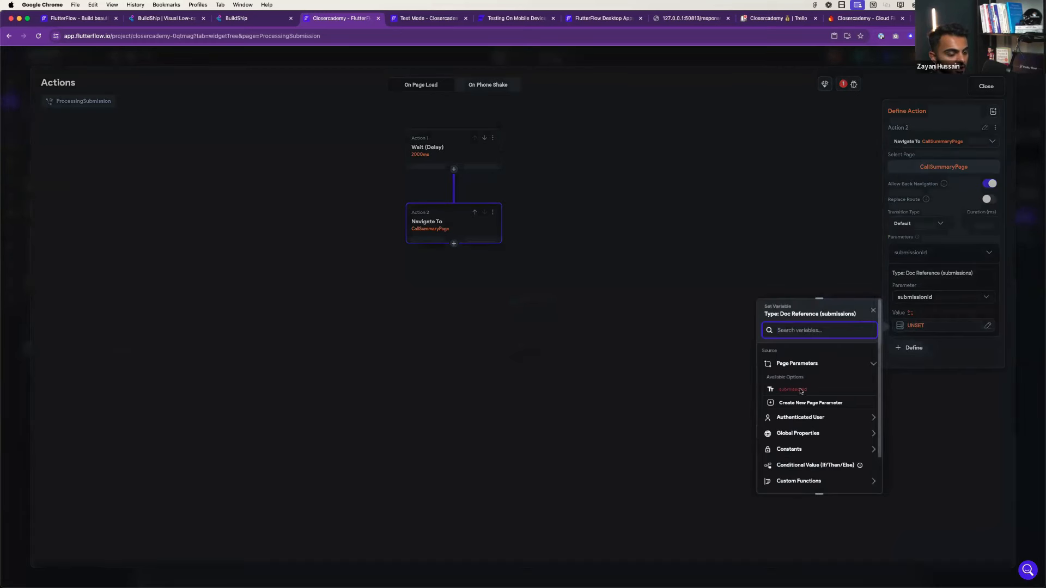
{"action": "scroll", "coordinate": [801, 387], "scroll_direction": "down", "scroll_amount": 2}
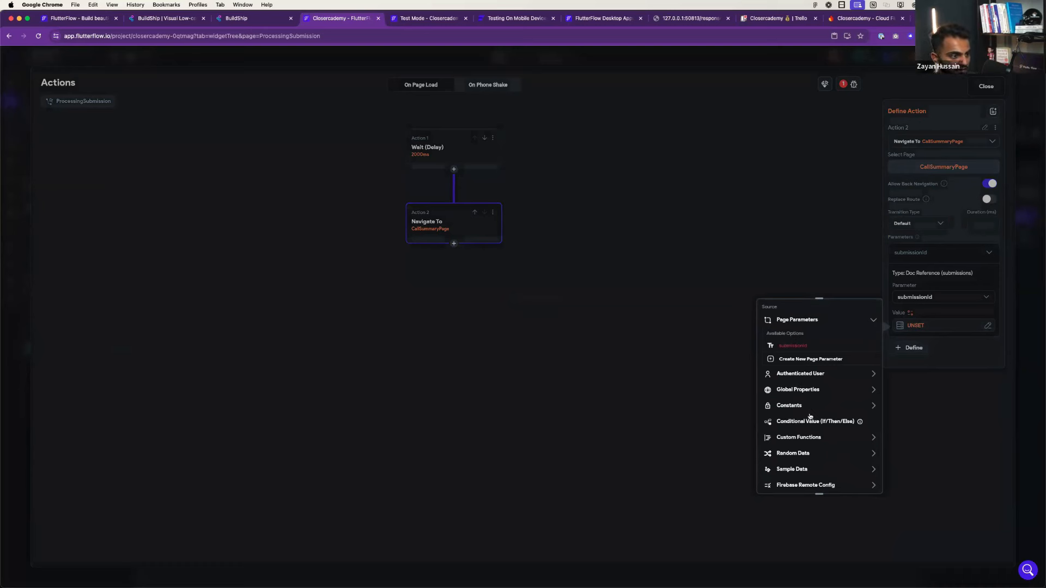
{"action": "left_click", "coordinate": [802, 439]}
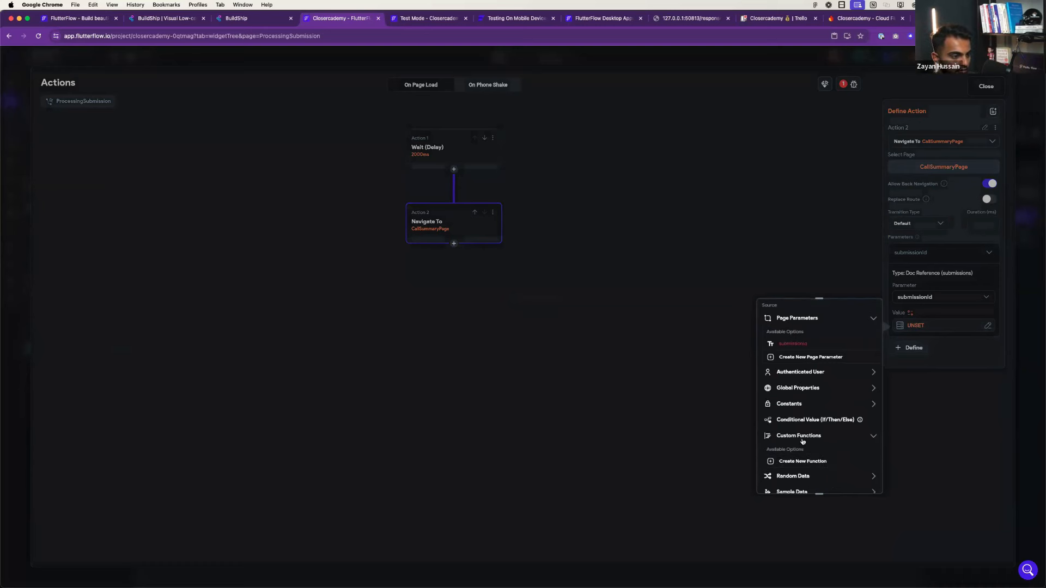
{"action": "left_click", "coordinate": [803, 453]}
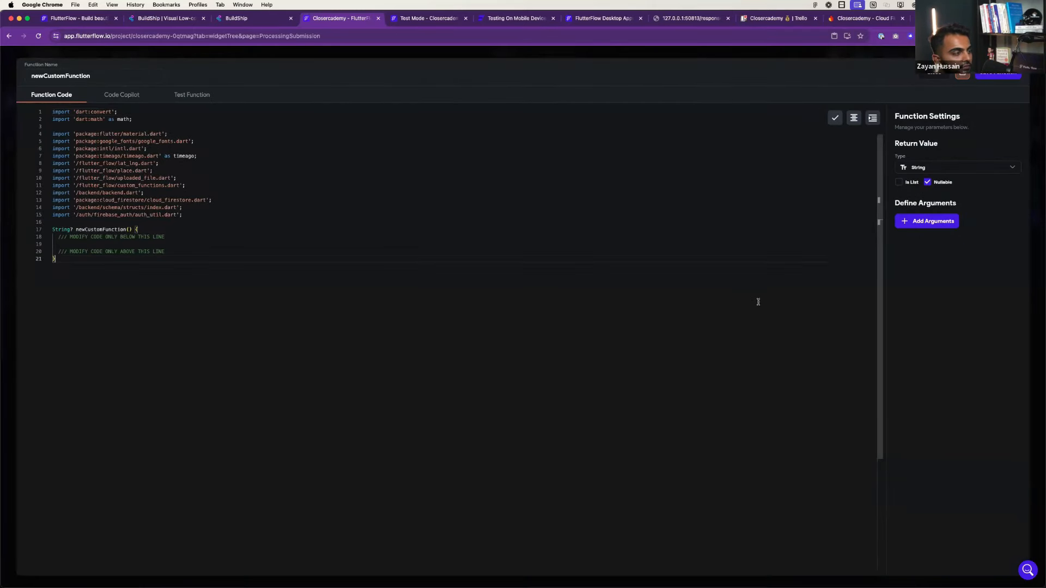
- Begin the Code Copilot function description with "accept 2 parameters. a string containing a document ID and a string for a firebase collection name."
{"action": "left_click", "coordinate": [122, 96]}
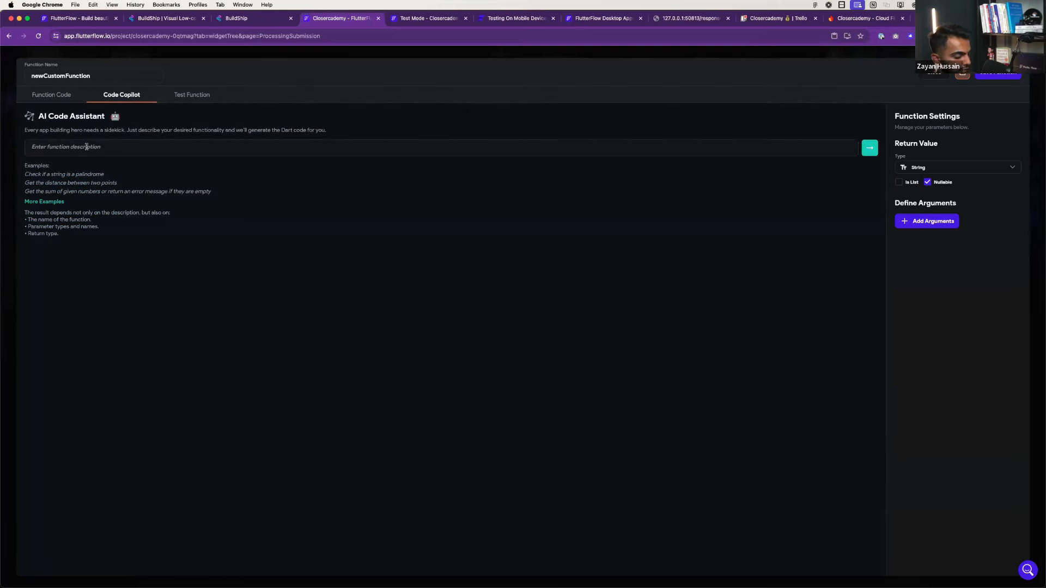
{"action": "type", "text": "write"}
{"action": "key", "text": "alt+BackSpace"}
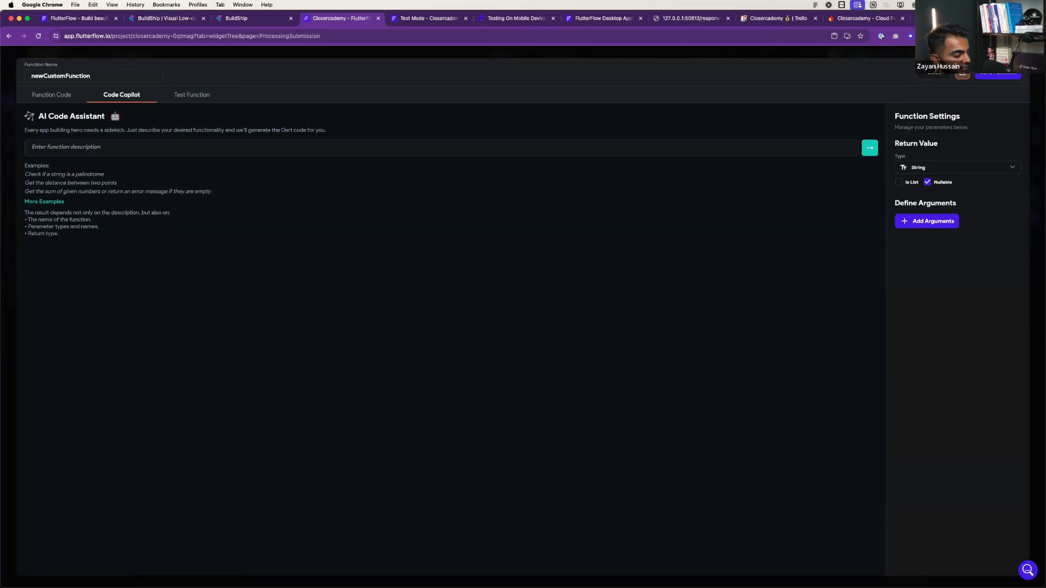
{"action": "type", "text": "a"}
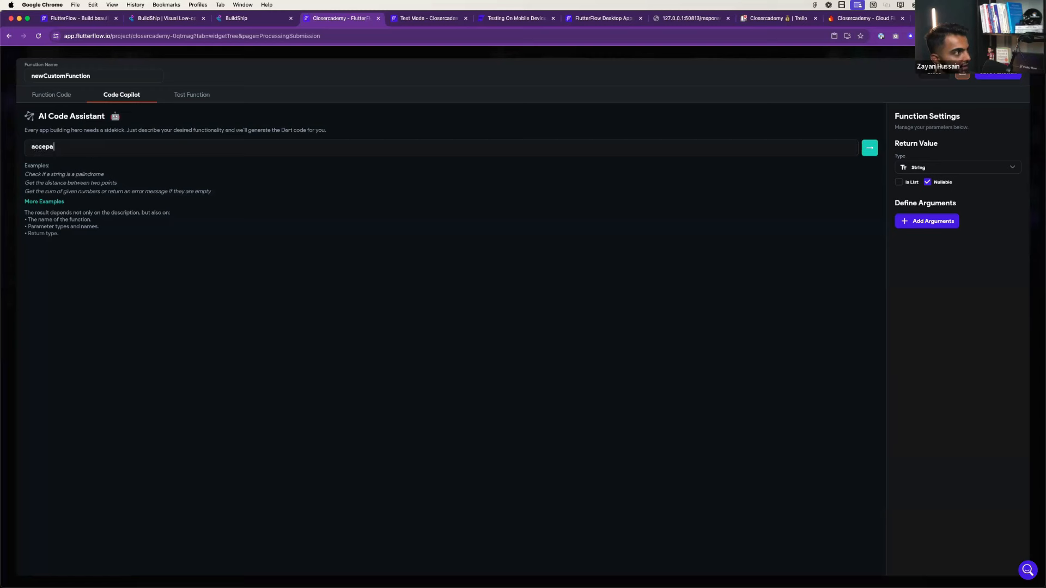
{"action": "type", "text": "ceept a string"}
{"action": "key", "text": "alt+BackSpace"}
{"action": "key", "text": "alt+BackSpace"}
{"action": "type", "text": "w parameters. a s"}
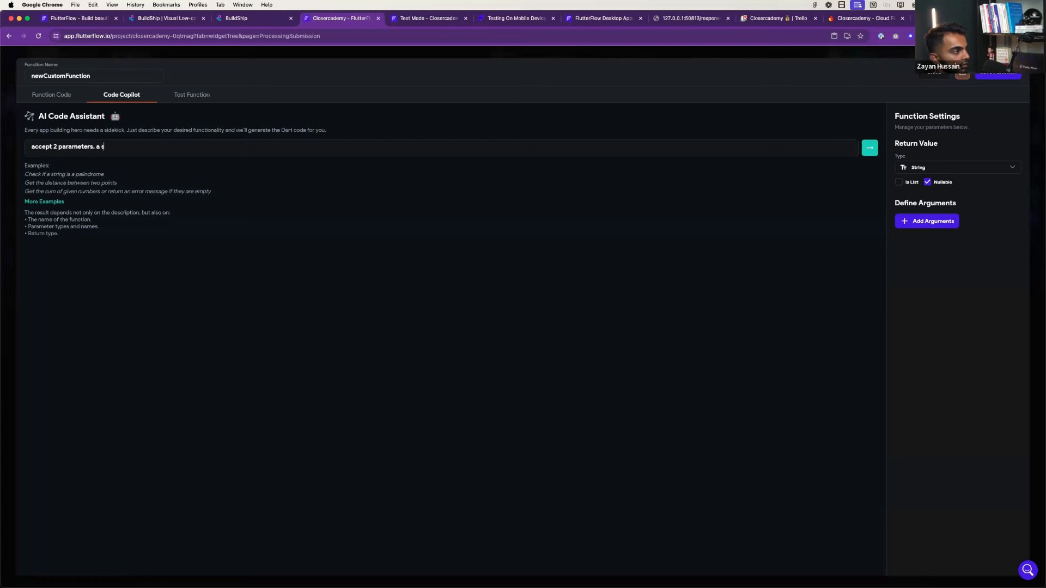
{"action": "type", "text": "tring containing a doc"}
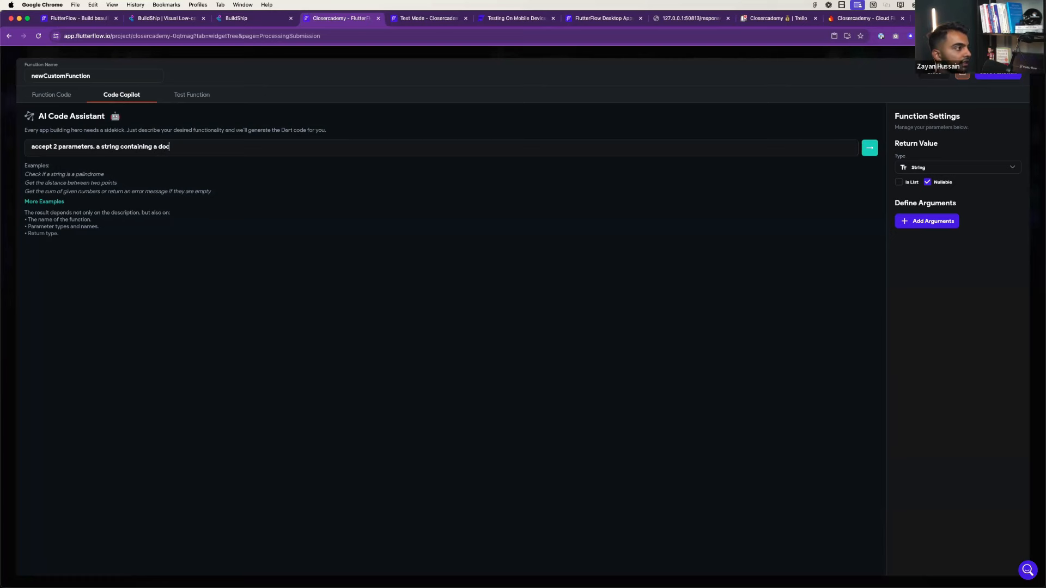
{"action": "type", "text": "ument ID and a string for the"}
{"action": "key", "text": "BackSpace"}
{"action": "key", "text": "BackSpace"}
{"action": "key", "text": "BackSpace"}
{"action": "type", "text": "a doc"}
{"action": "key", "text": "BackSpace"}
{"action": "type", "text": "firebase collection name."}
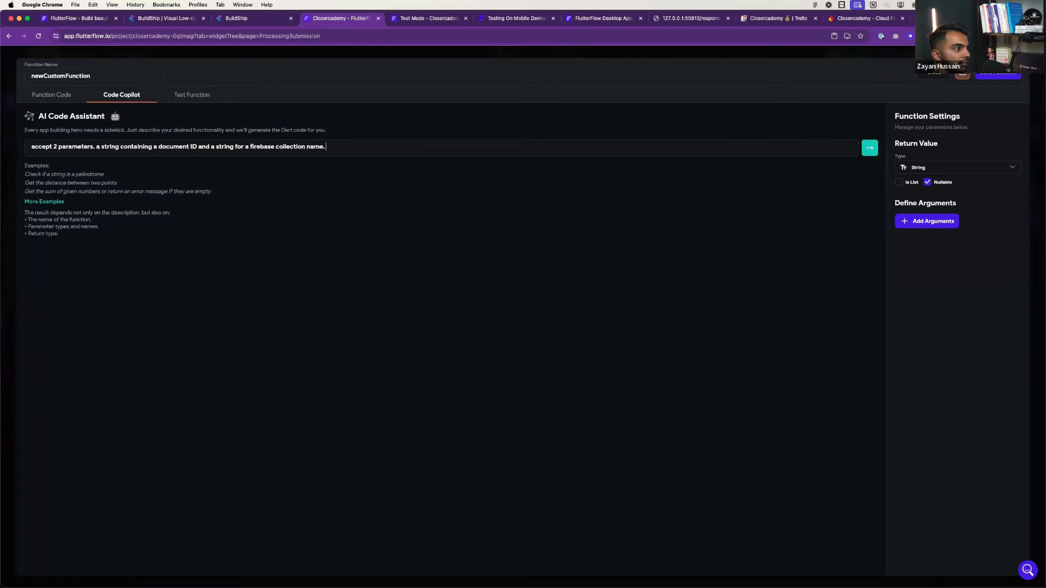
- Complete the function description with "return a DocumentReference of the respective document in the database."
{"action": "type", "text": " return a Doc"}
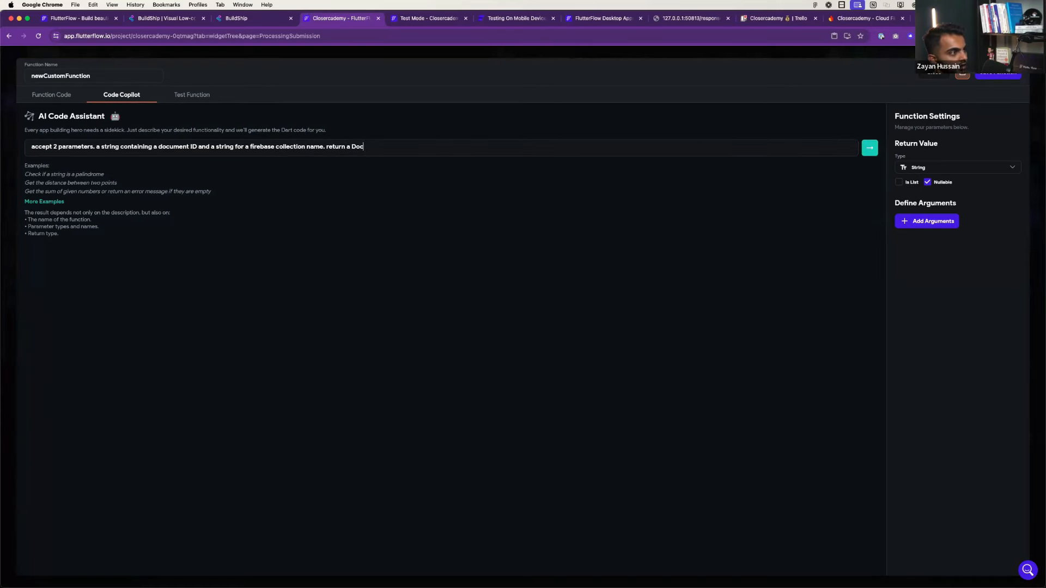
{"action": "type", "text": "umentReference"}
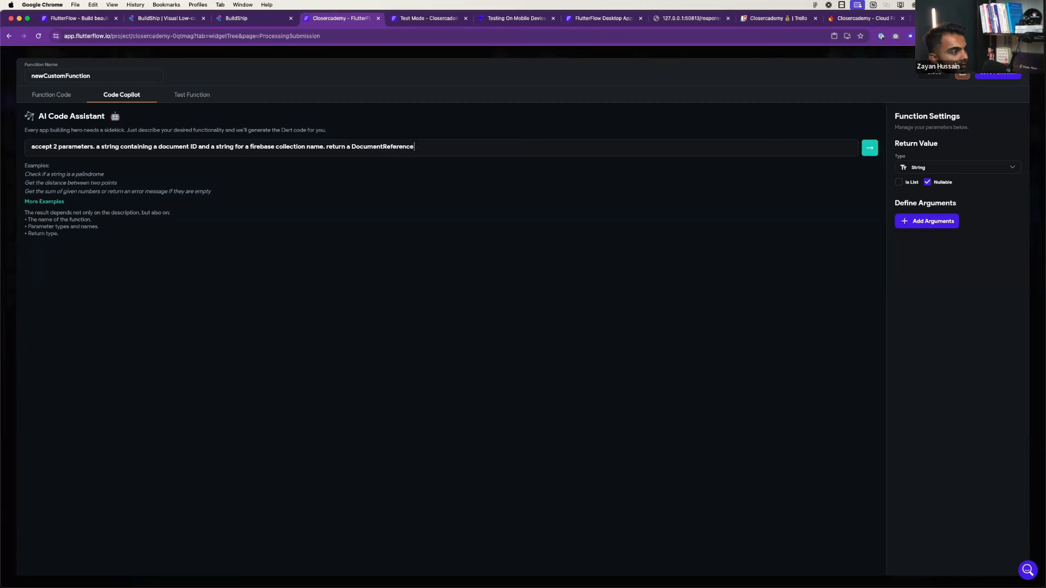
{"action": "type", "text": " of the respective doc"}
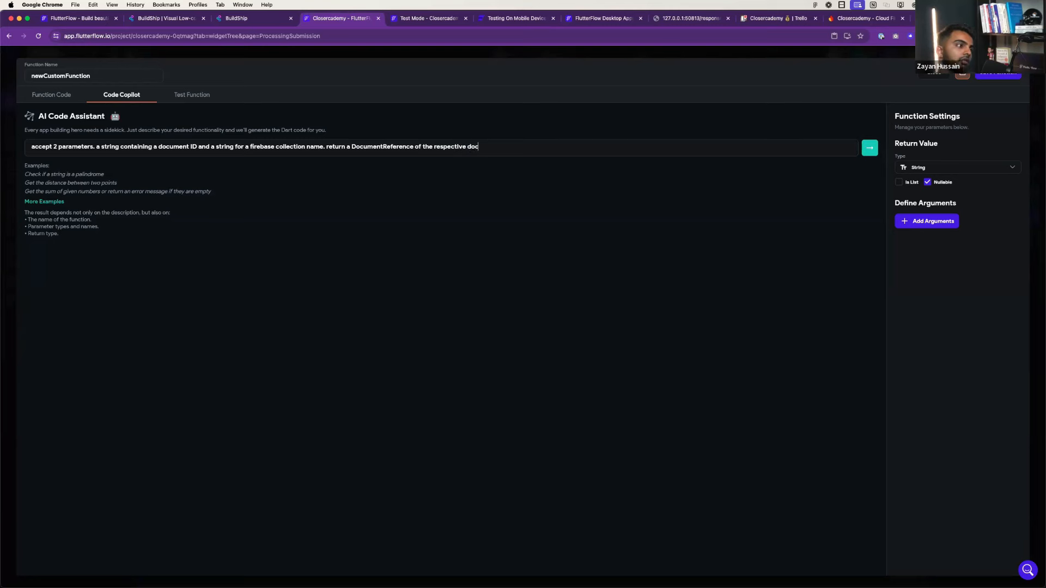
{"action": "type", "text": "ument in the database."}
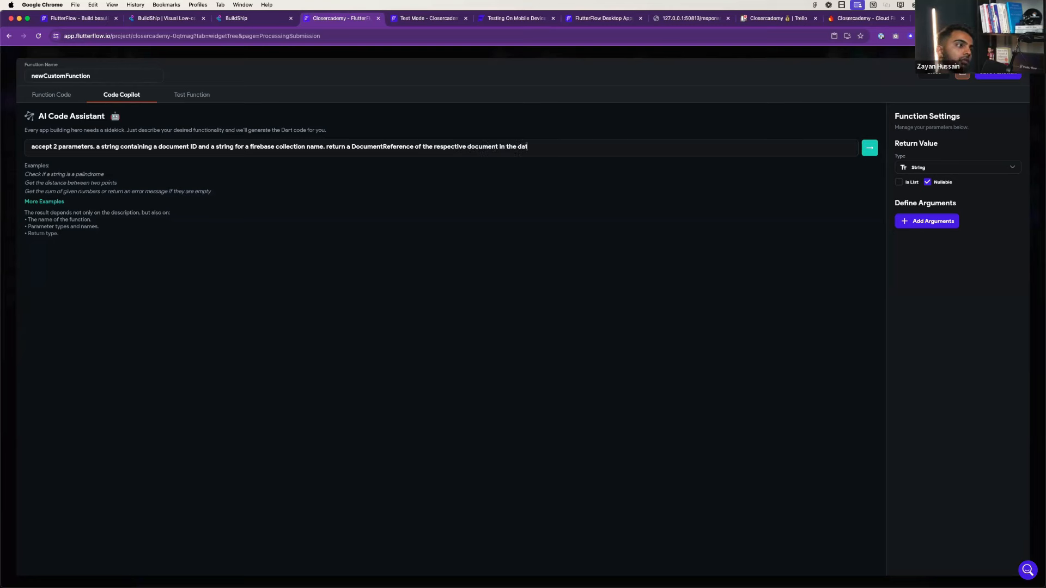
- Set the function's return type to DocumentReference and add two String arguments named documentId and collectionName
{"action": "left_click", "coordinate": [949, 166]}
{"action": "left_click", "coordinate": [959, 265]}
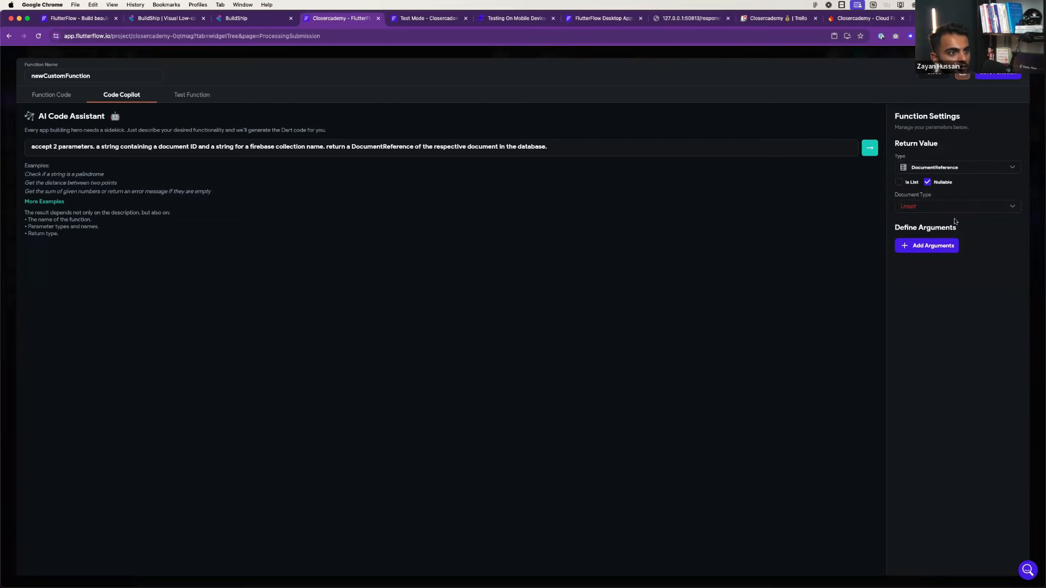
{"action": "left_click", "coordinate": [927, 245]}
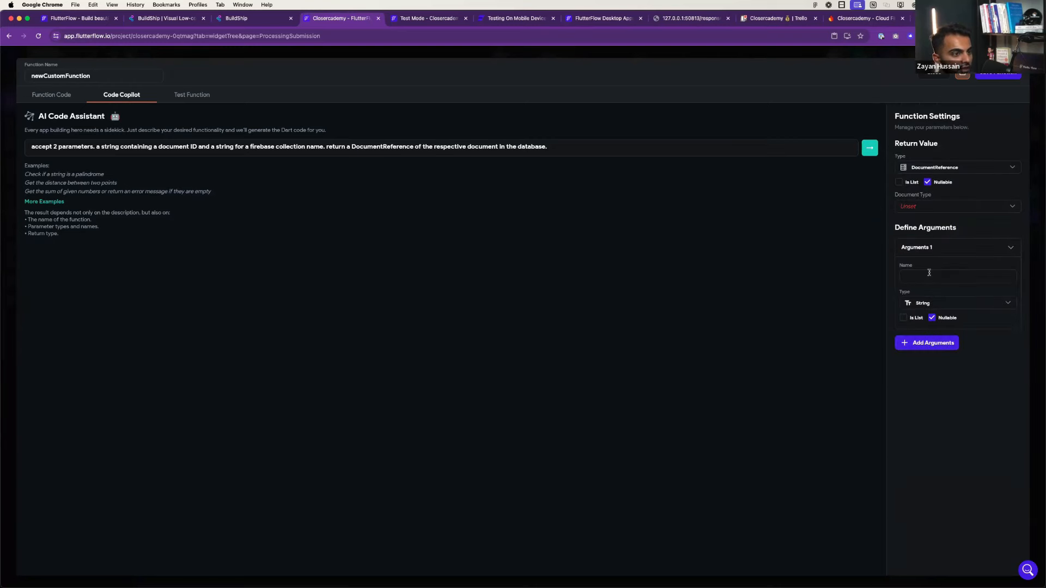
{"action": "left_click", "coordinate": [929, 272]}
{"action": "type", "text": "documentId"}
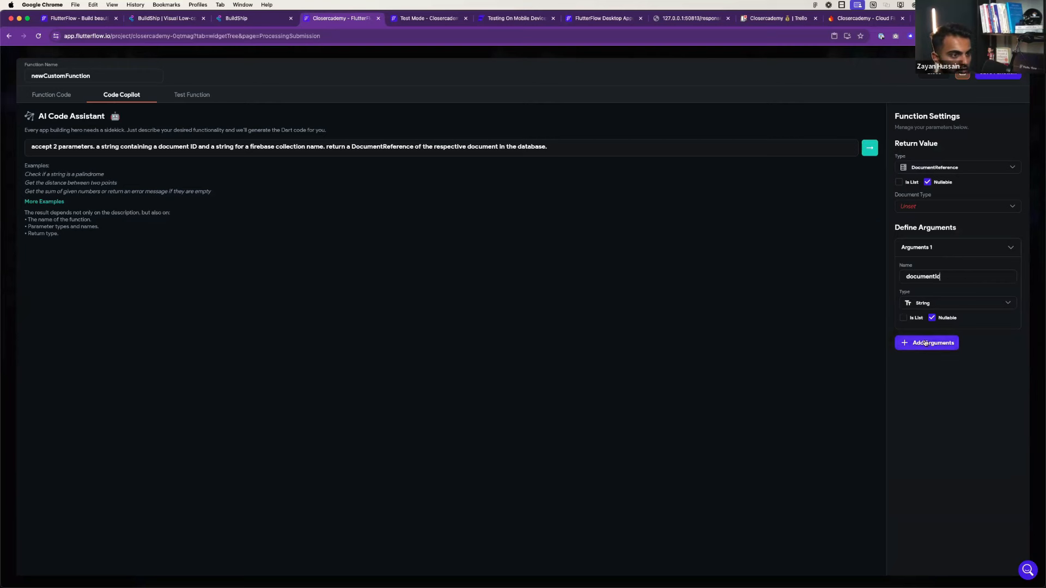
{"action": "left_click", "coordinate": [927, 342]}
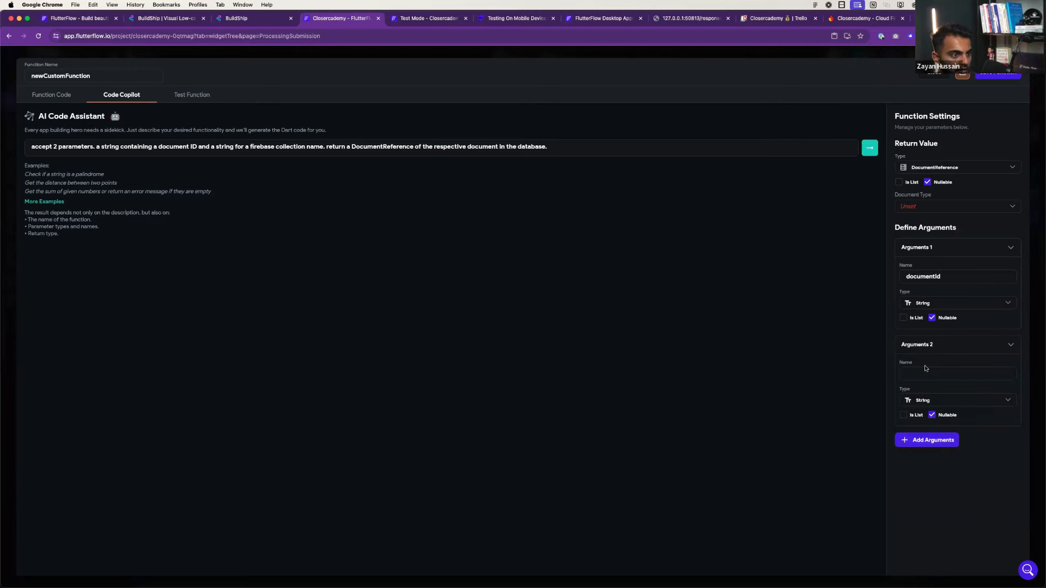
{"action": "type", "text": "collectio"}
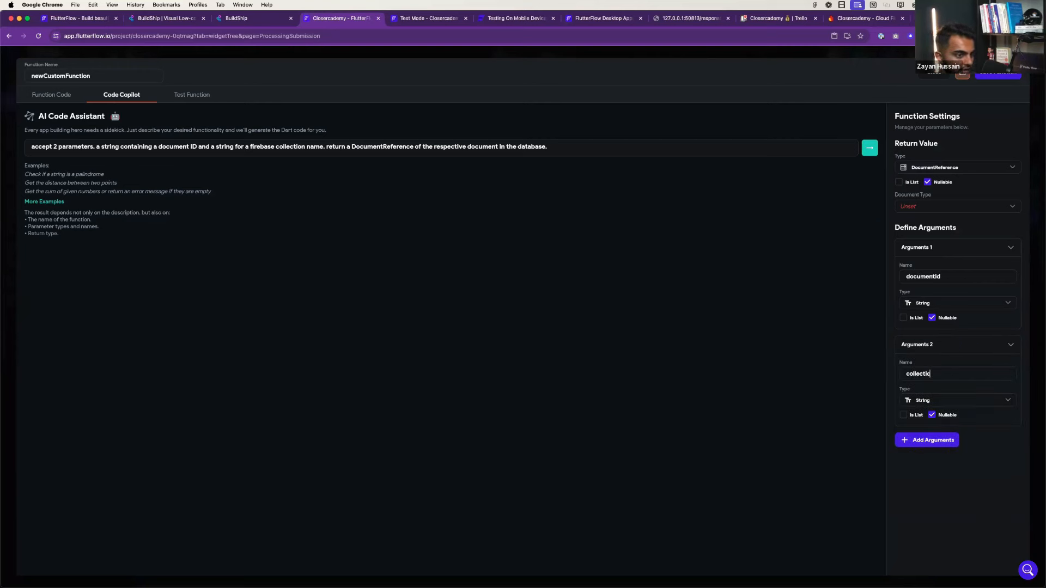
{"action": "type", "text": "nName"}
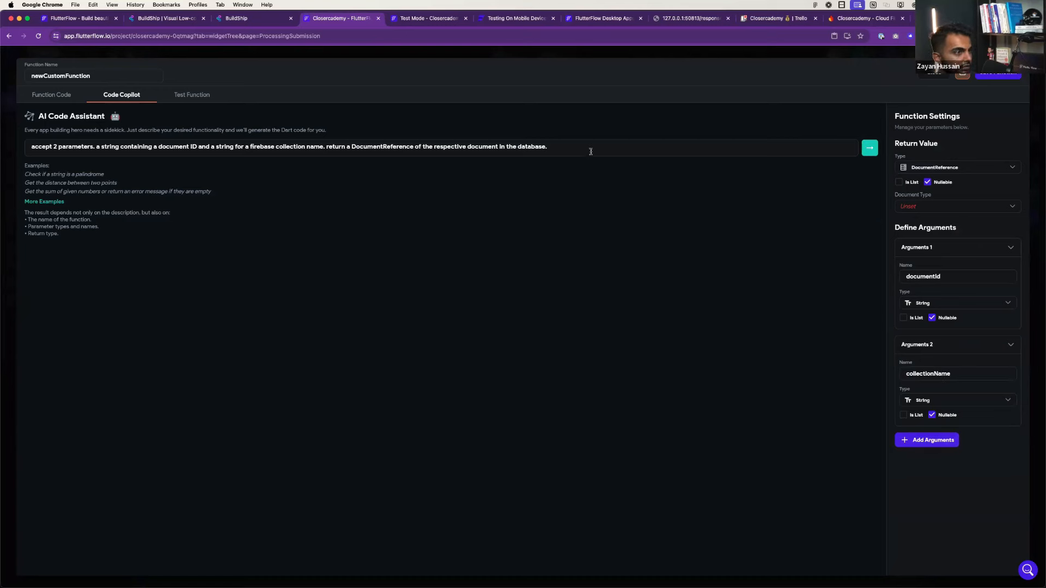
- Generate the function code from the Code Copilot description and copy it into the custom function
{"action": "left_click", "coordinate": [869, 155]}
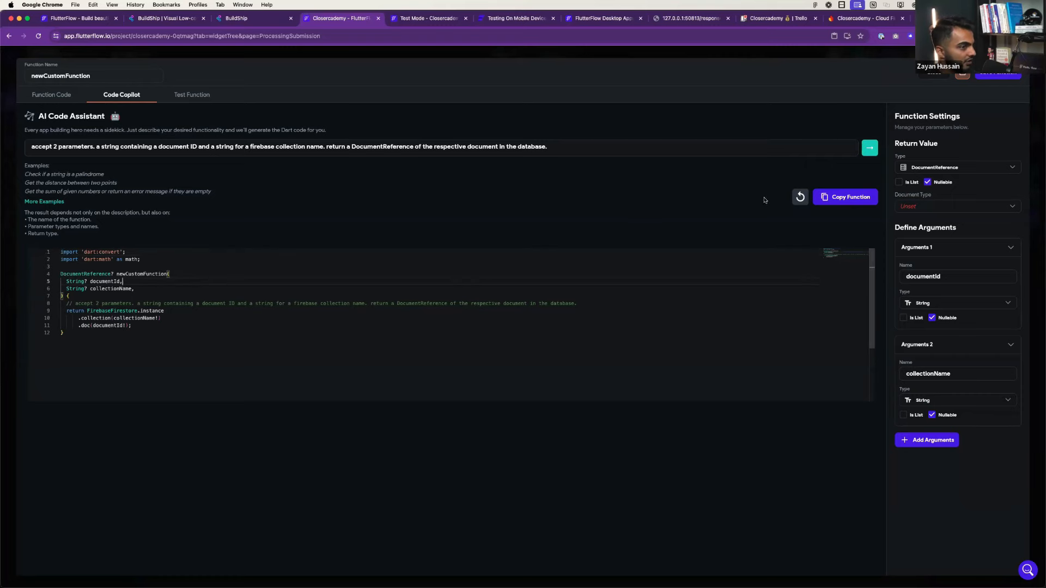
{"action": "left_click", "coordinate": [842, 200]}
{"action": "left_click", "coordinate": [582, 335]}
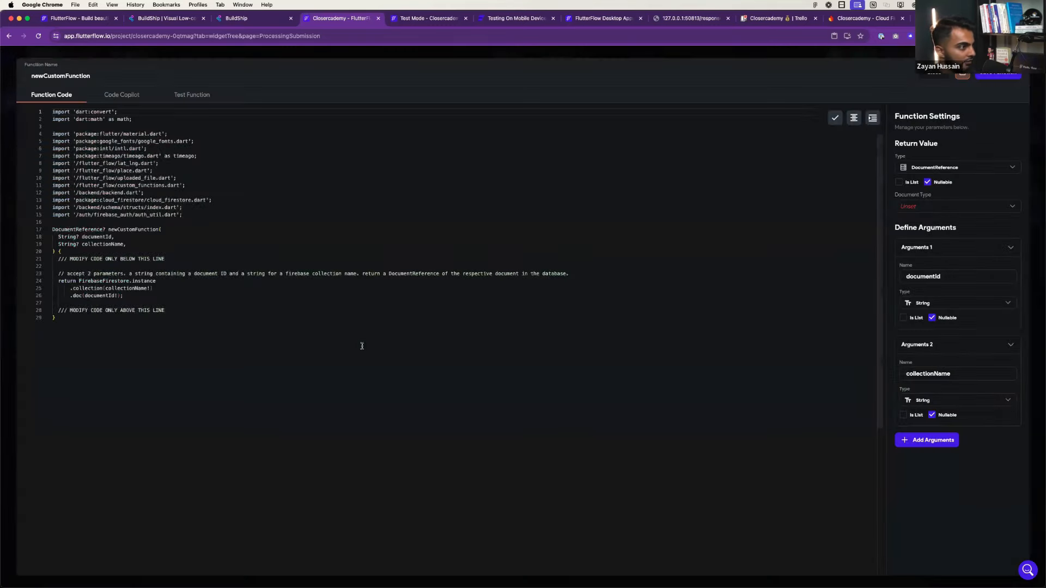
- Rename the function to convertIdToDocumentReference and inspect the error on its DocumentReference return type
{"action": "double_click", "coordinate": [132, 80]}
{"action": "type", "text": "document"}
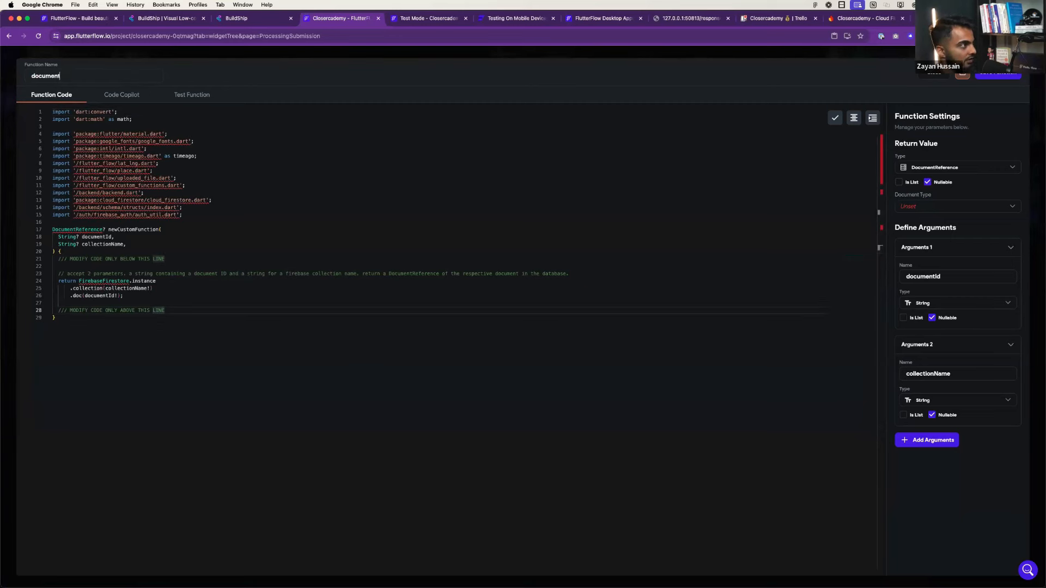
{"action": "type", "text": "Id"}
{"action": "key", "text": "super+a"}
{"action": "type", "text": "co"}
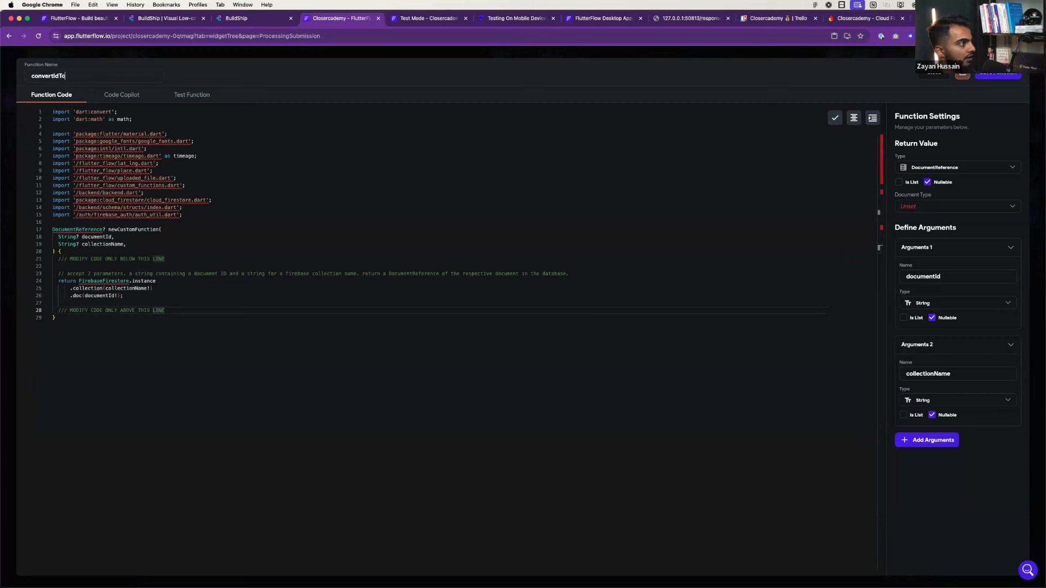
{"action": "type", "text": "nvertIdToDocumentReference"}
{"action": "left_click", "coordinate": [465, 250]}
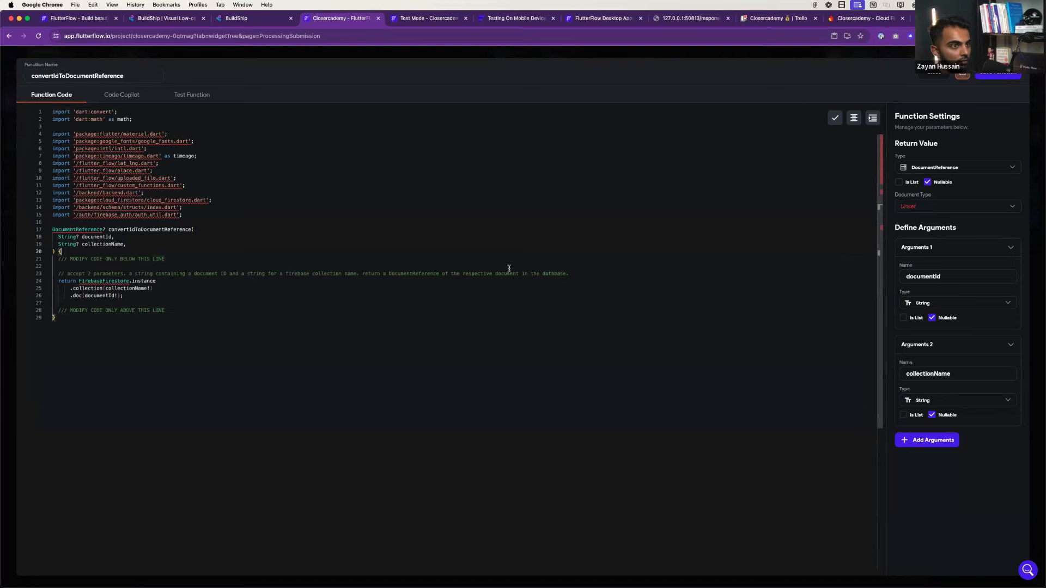
{"action": "left_click", "coordinate": [480, 224]}
{"action": "mouse_move", "coordinate": [76, 231]}
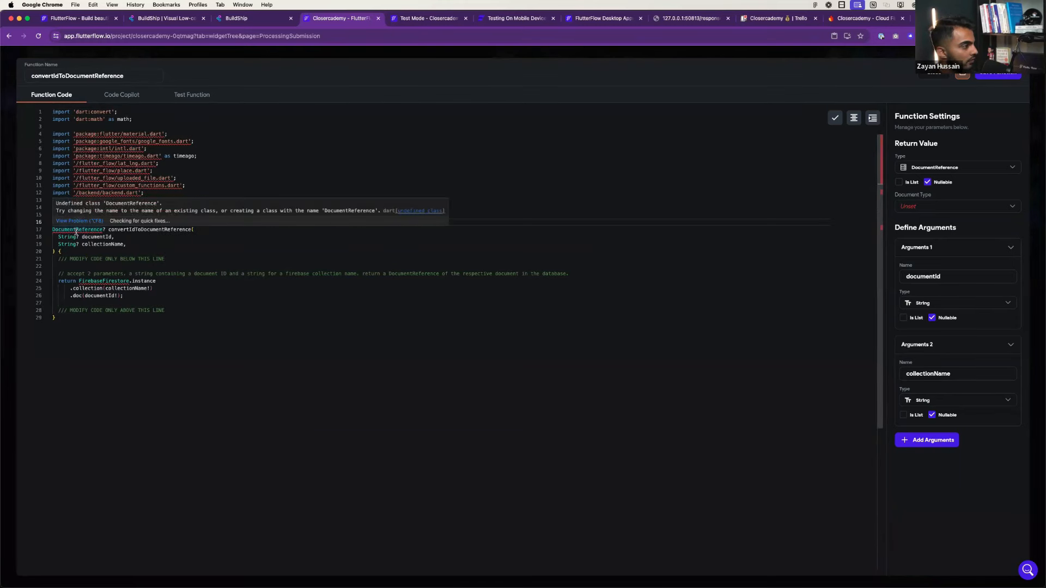
{"action": "left_click", "coordinate": [213, 355]}
- Shorten the function name to convertIdToDocRef
{"action": "double_click", "coordinate": [109, 77]}
{"action": "left_click", "coordinate": [136, 84]}
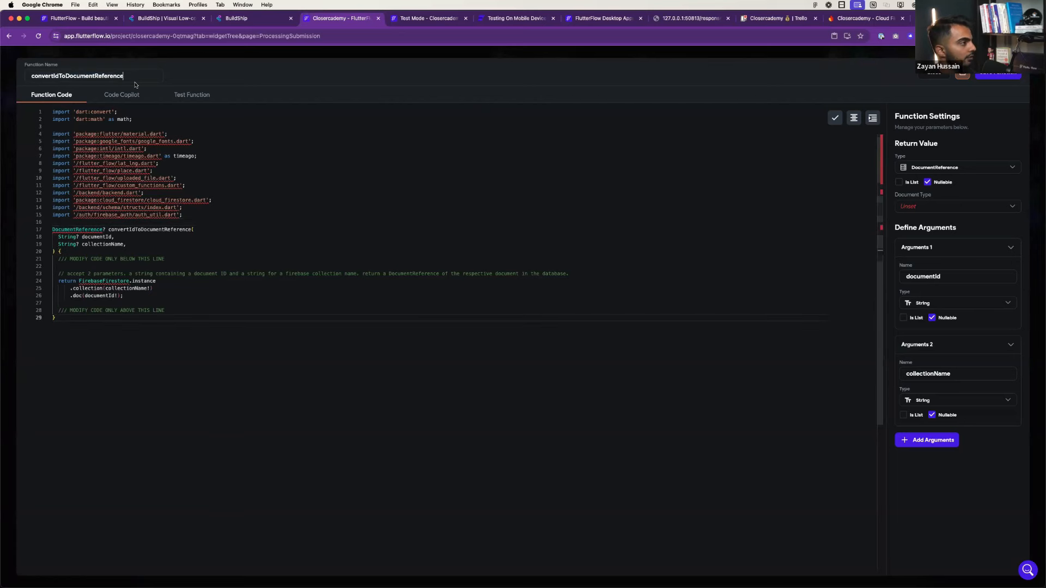
{"action": "key", "text": "BackSpace"}
{"action": "key", "text": "BackSpace"}
{"action": "key", "text": "BackSpace"}
{"action": "key", "text": "BackSpace"}
{"action": "key", "text": "BackSpace"}
{"action": "key", "text": "BackSpace"}
{"action": "key", "text": "BackSpace"}
{"action": "key", "text": "BackSpace"}
{"action": "key", "text": "BackSpace"}
{"action": "key", "text": "BackSpace"}
{"action": "type", "text": "Ref"}
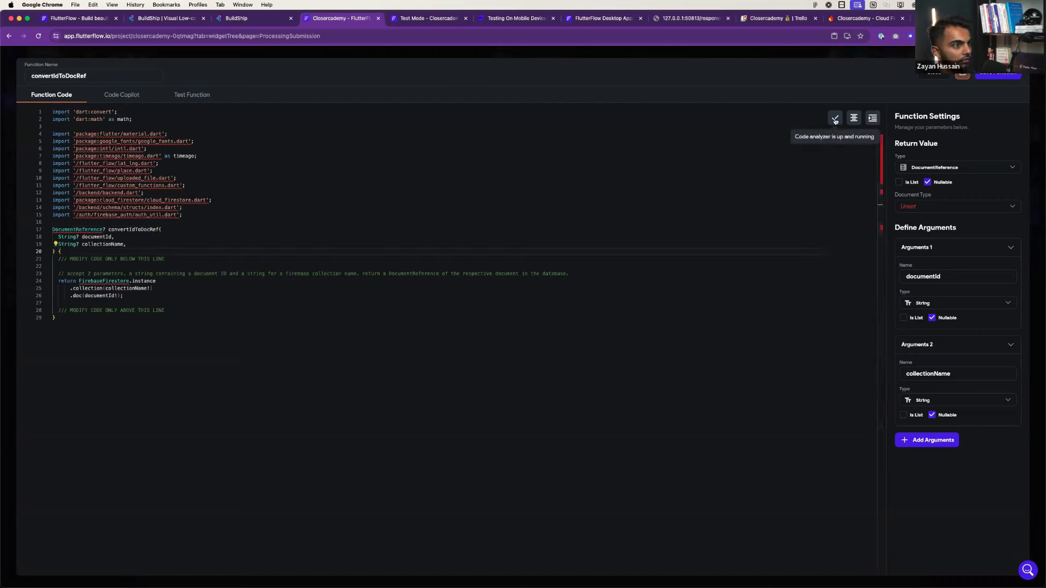
- Copy the function's entire code and save the custom function
{"action": "left_click", "coordinate": [675, 222]}
{"action": "key", "text": "super+a"}
{"action": "key", "text": "super+c"}
{"action": "left_click", "coordinate": [997, 76]}
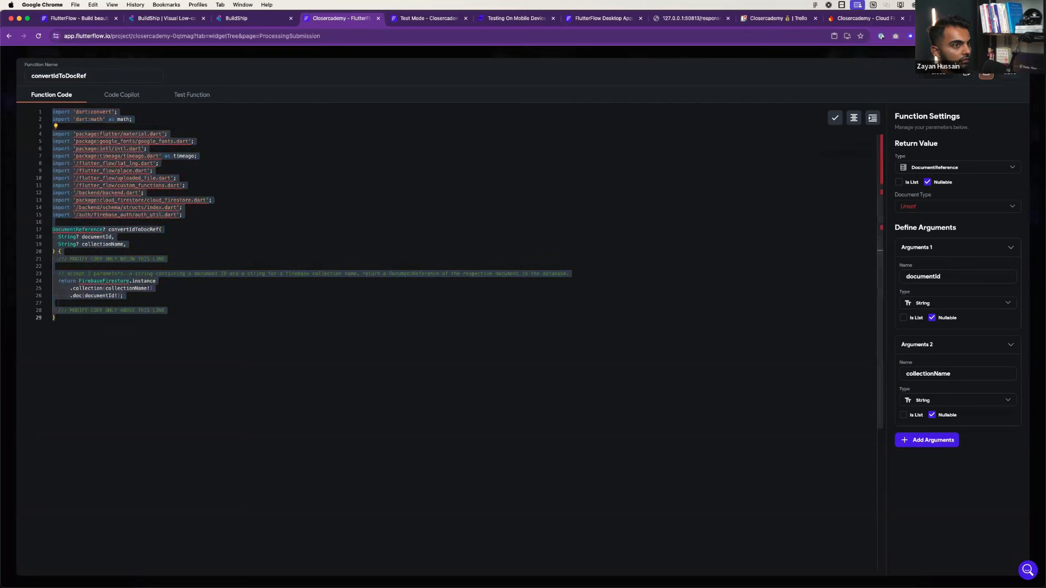
- Leave the navigation action without confirming a submissionId value and open the convertIdToDocRef function in the custom code editor
{"action": "scroll", "coordinate": [815, 396], "scroll_direction": "down", "scroll_amount": 5}
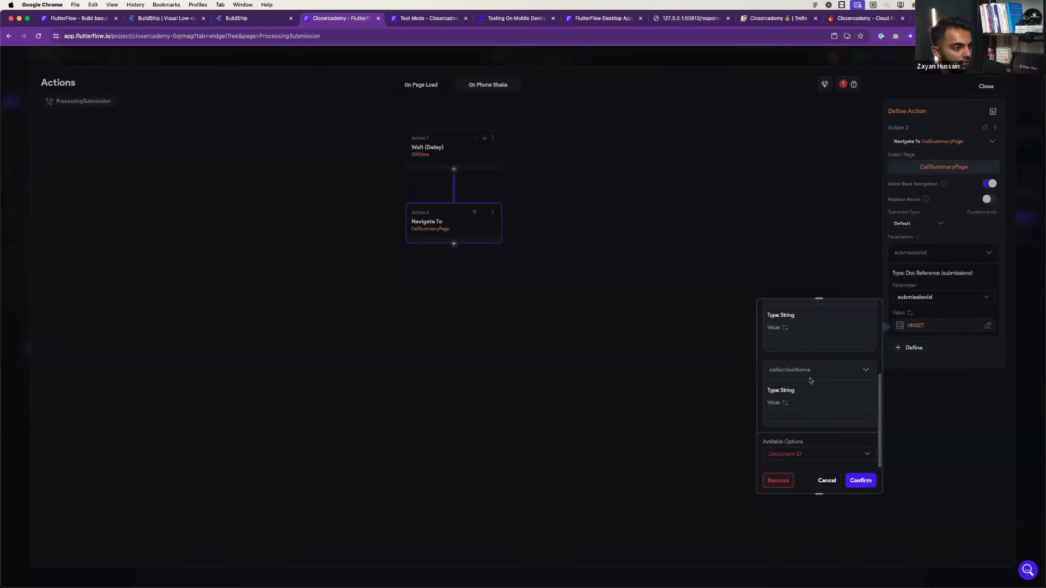
{"action": "scroll", "coordinate": [809, 376], "scroll_direction": "up", "scroll_amount": 3}
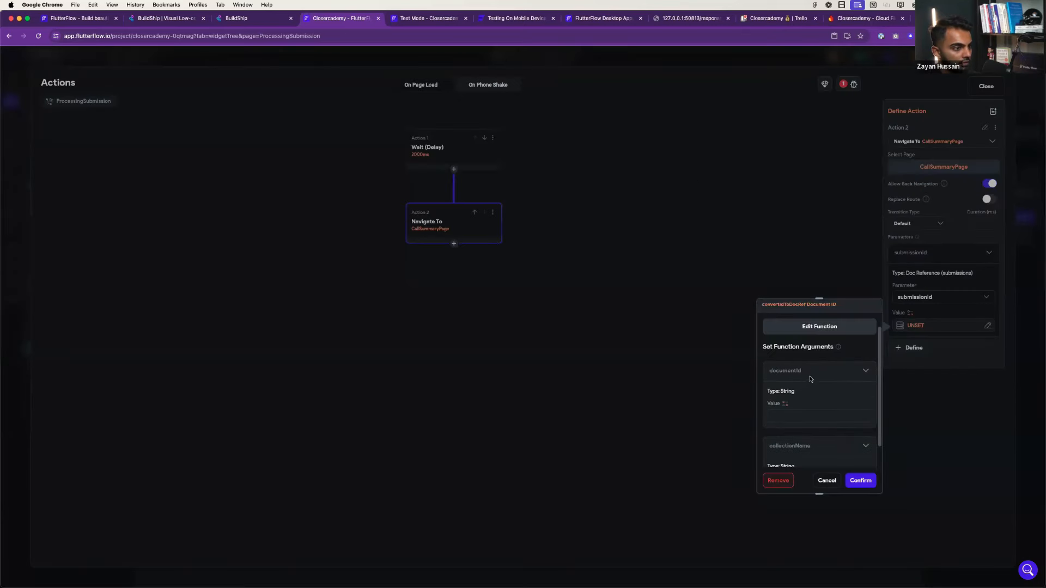
{"action": "left_click", "coordinate": [827, 481]}
{"action": "left_click", "coordinate": [986, 86]}
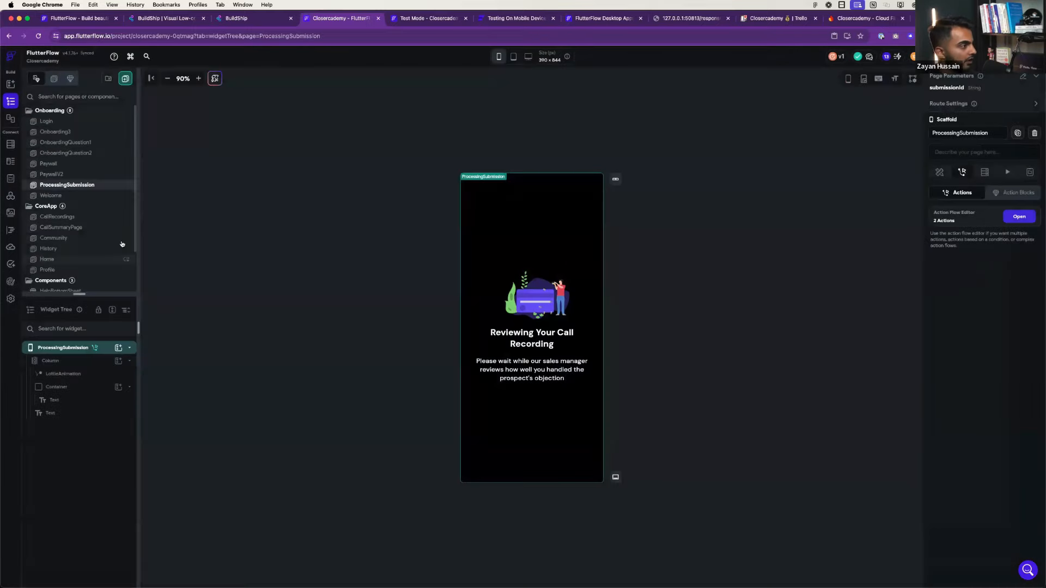
{"action": "left_click", "coordinate": [11, 196]}
{"action": "left_click", "coordinate": [10, 230]}
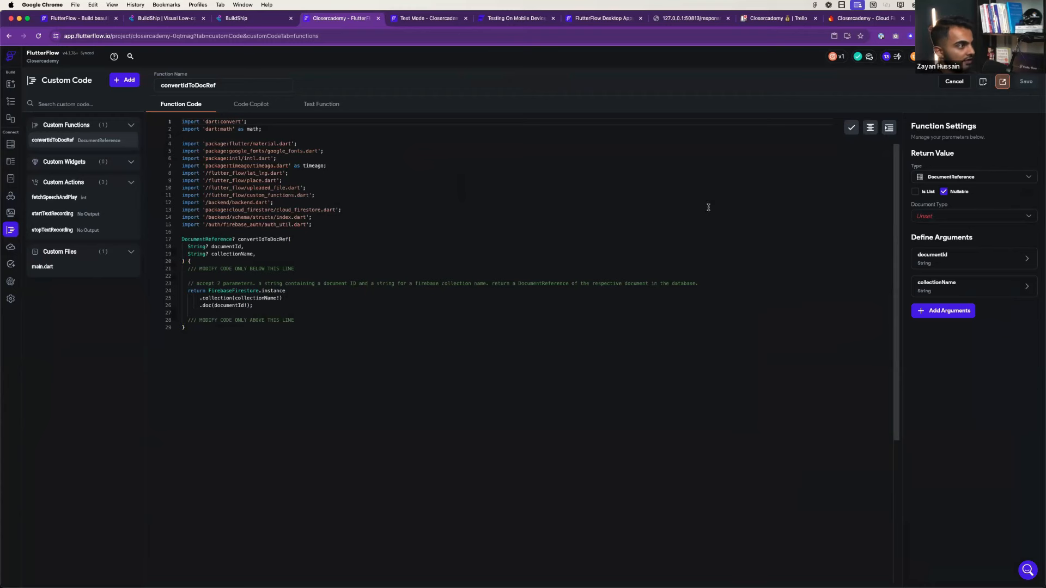
- Open the function's first test and clear its documentId sample value
{"action": "left_click", "coordinate": [326, 103]}
{"action": "left_click", "coordinate": [293, 169]}
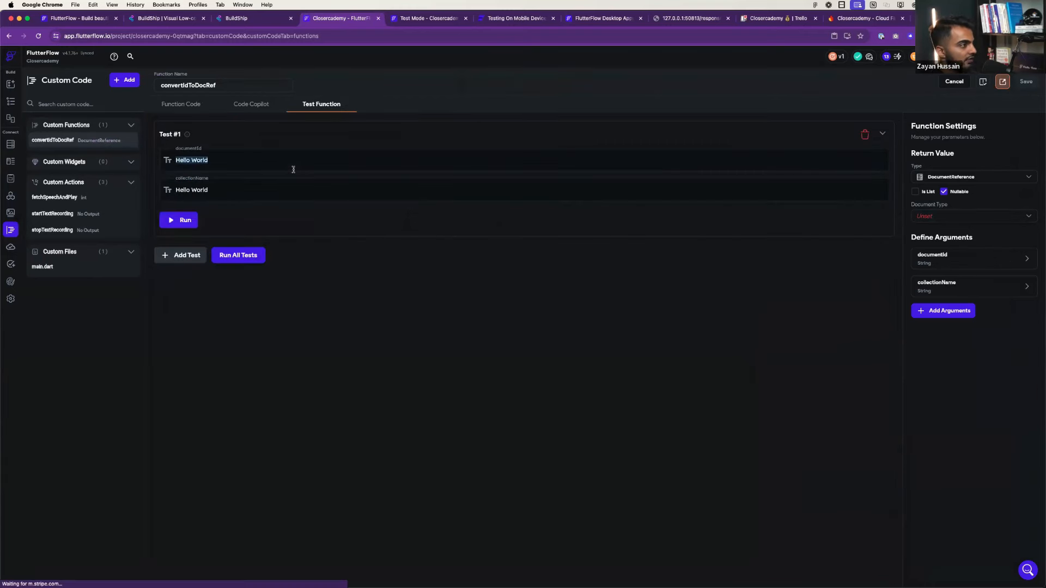
{"action": "key", "text": "super+v"}
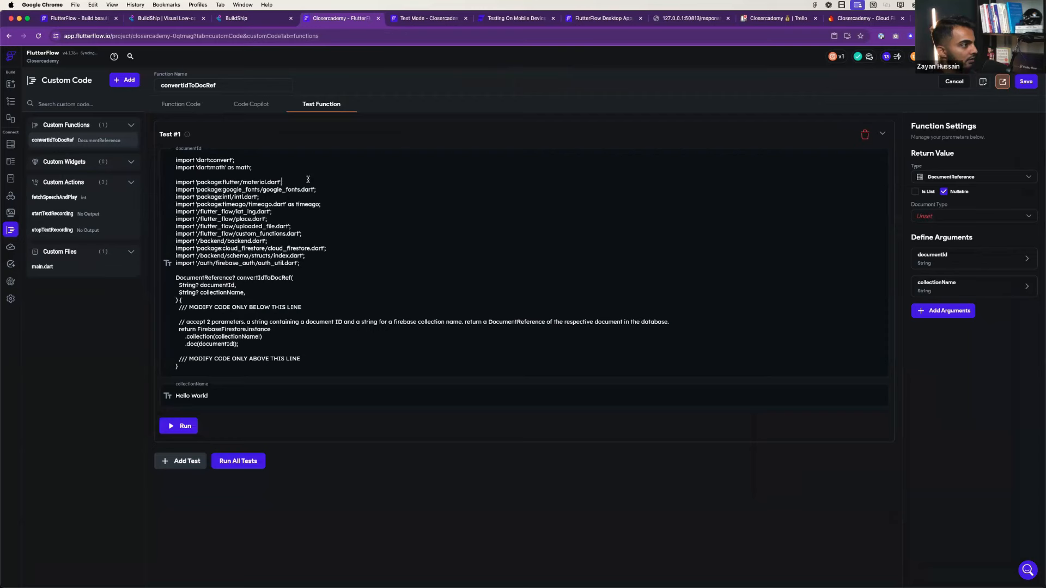
{"action": "key", "text": "super+z"}
- Switch to BuildShip and get the submission_id from the Submit Response workflow's test result
{"action": "left_click", "coordinate": [430, 18]}
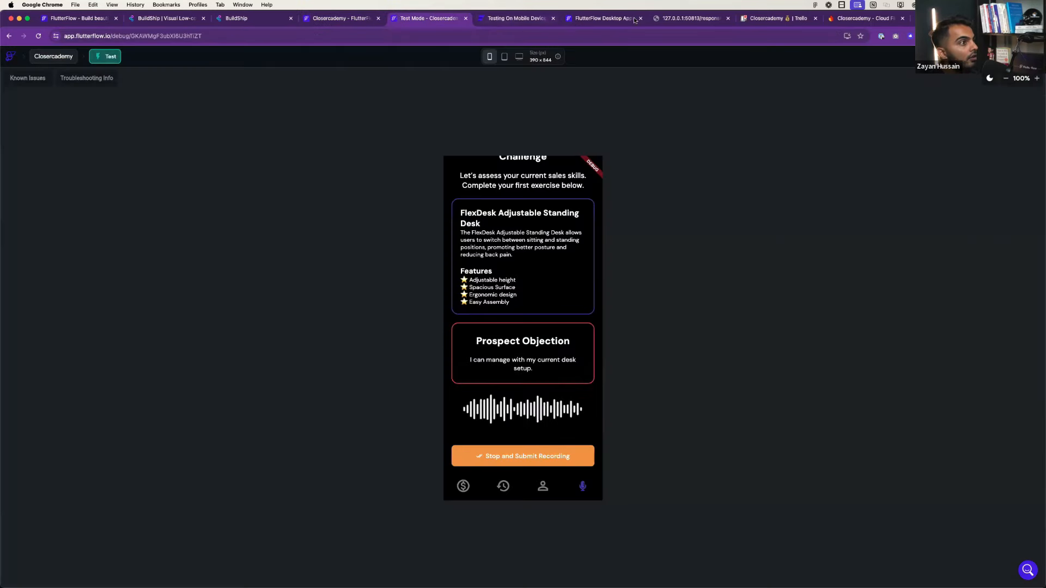
{"action": "left_click_drag", "start_coordinate": [252, 19], "coordinate": [440, 19]}
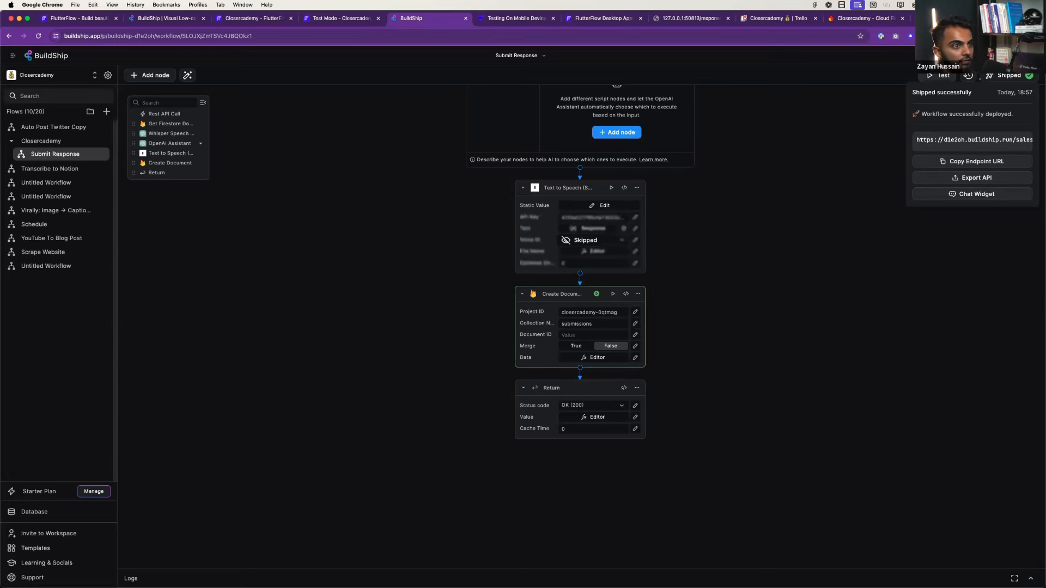
{"action": "left_click", "coordinate": [939, 76]}
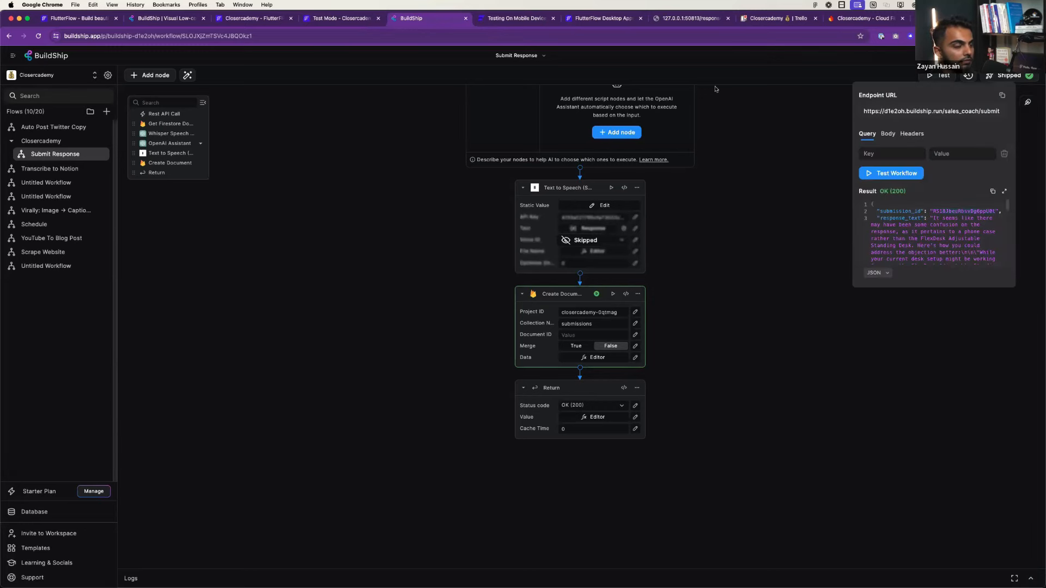
- Back in FlutterFlow, run the function test with that submission ID as documentId and submissions as collectionName
{"action": "left_click", "coordinate": [338, 19]}
{"action": "left_click", "coordinate": [262, 20]}
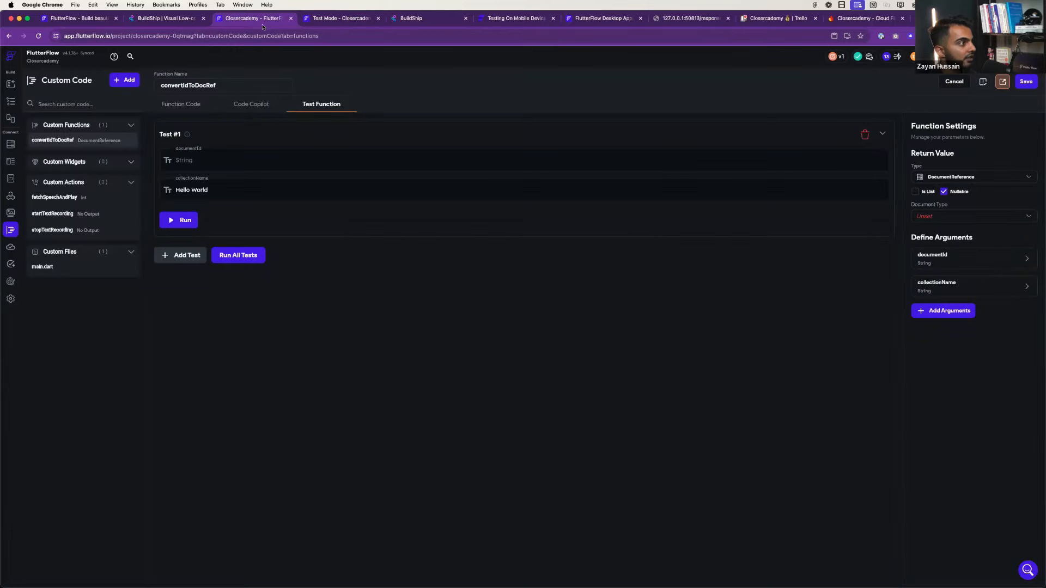
{"action": "type", "text": "RS18JbeuRbsvDg6ppU0t"}
{"action": "triple_click", "coordinate": [216, 190]}
{"action": "type", "text": "s"}
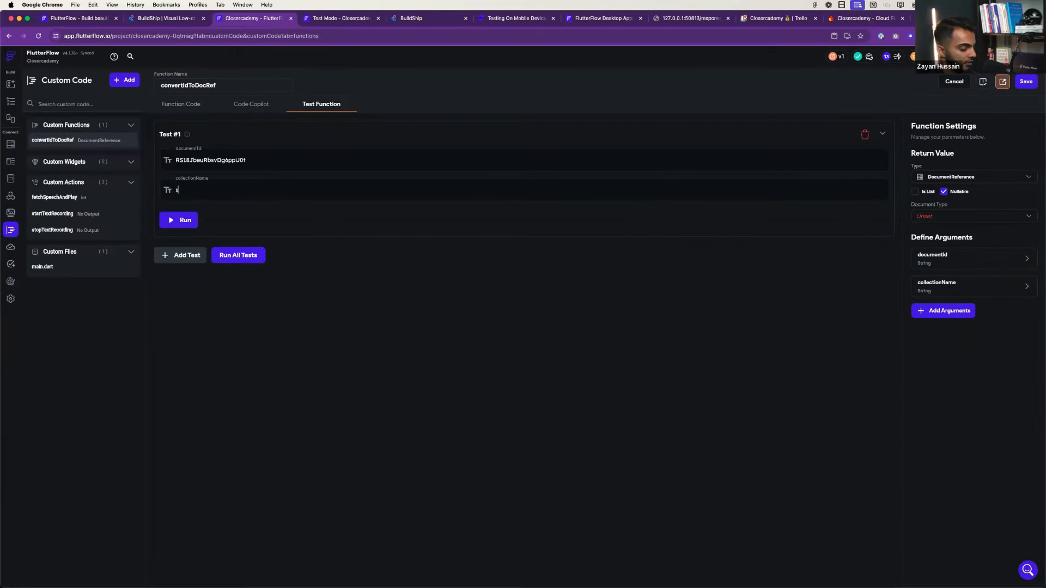
{"action": "type", "text": "ubmissions"}
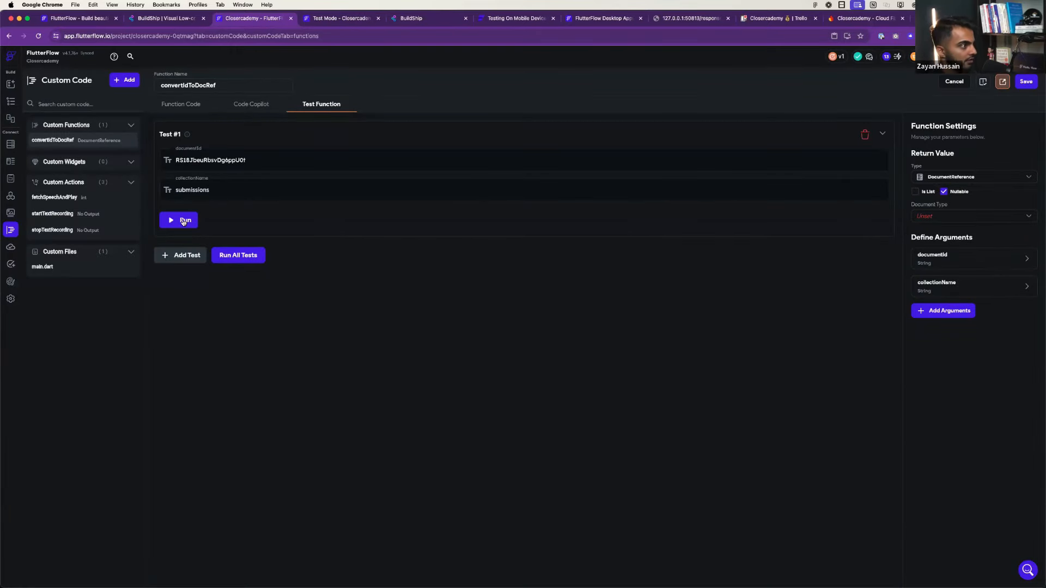
{"action": "left_click", "coordinate": [183, 222]}
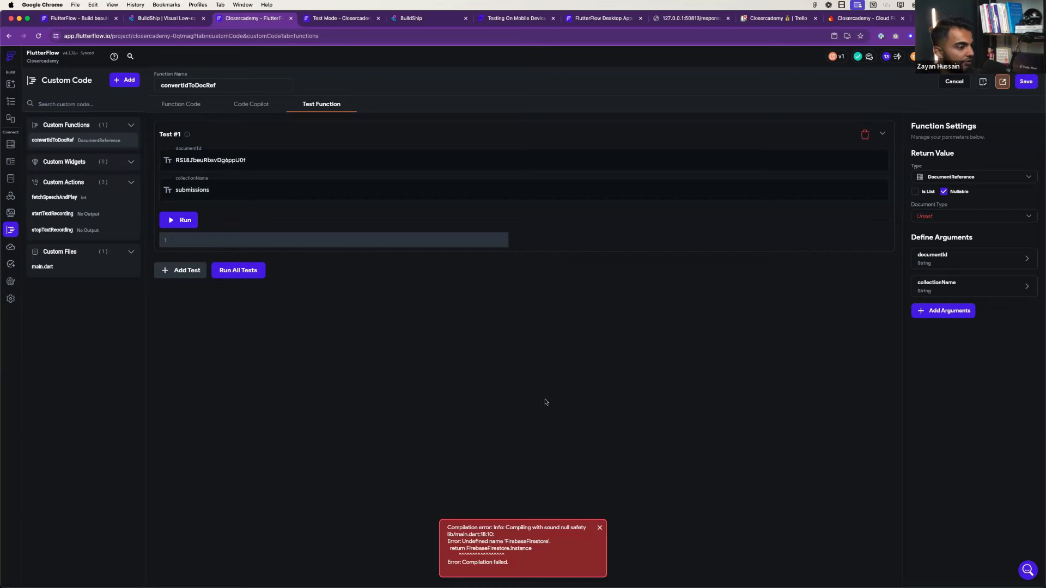
- Return to the function code and try retyping the FirebaseFirestore class name in the return statement, entering Fires
{"action": "left_click", "coordinate": [183, 107]}
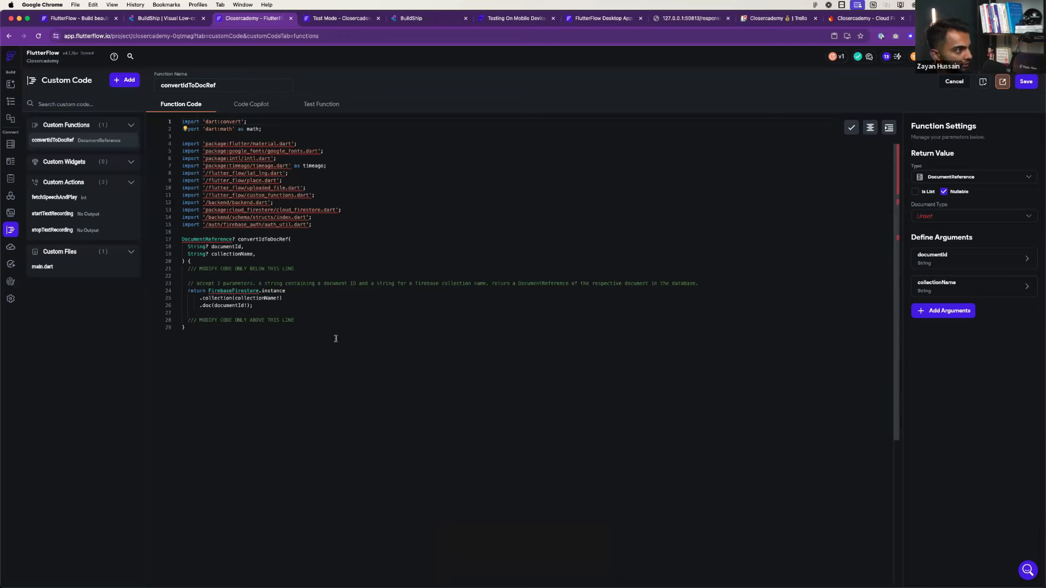
{"action": "double_click", "coordinate": [249, 291]}
{"action": "type", "text": "Fire"}
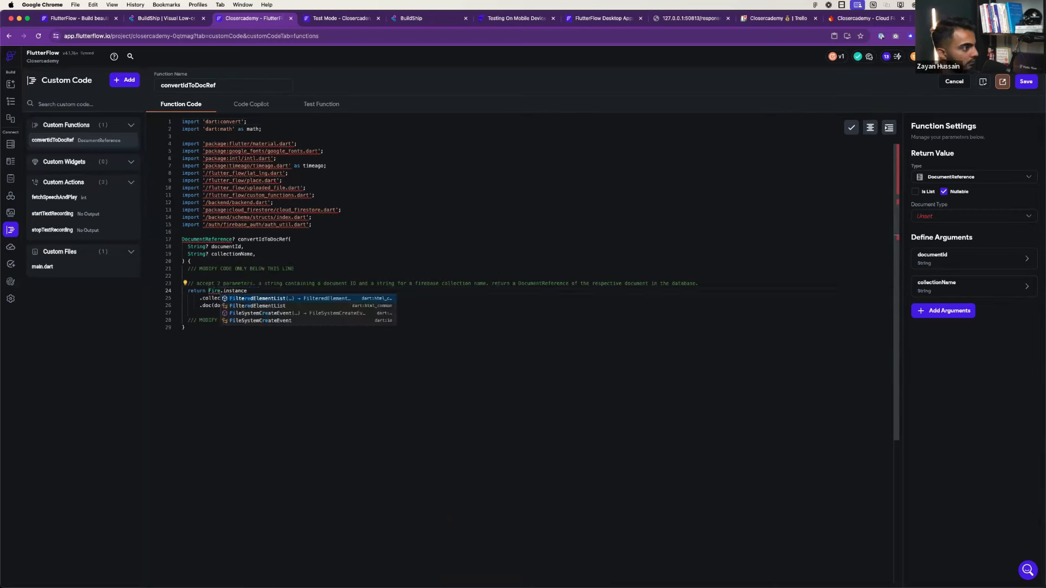
{"action": "key", "text": "BackSpace"}
{"action": "key", "text": "BackSpace"}
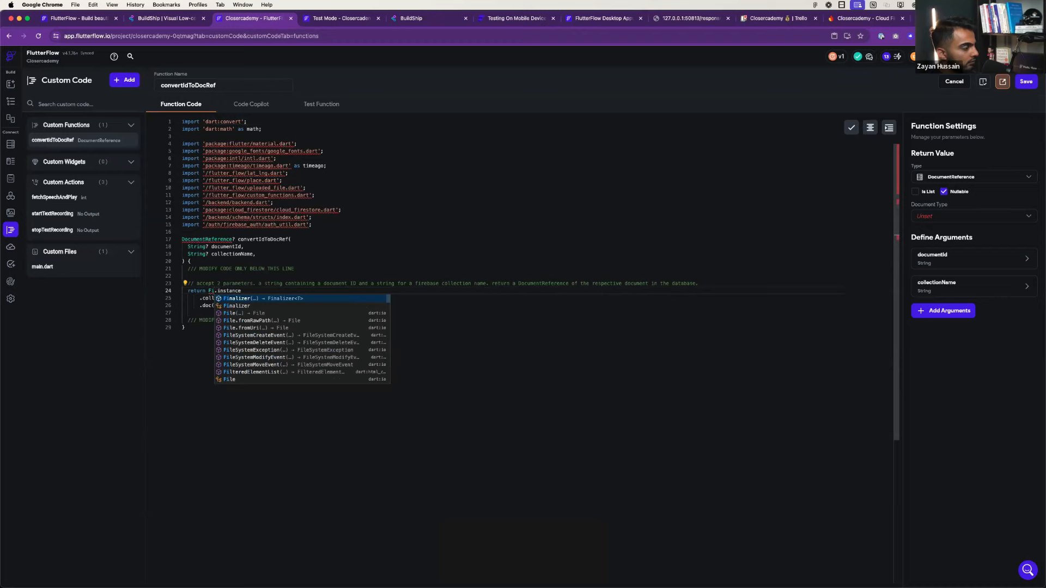
{"action": "key", "text": "BackSpace"}
{"action": "key", "text": "BackSpace"}
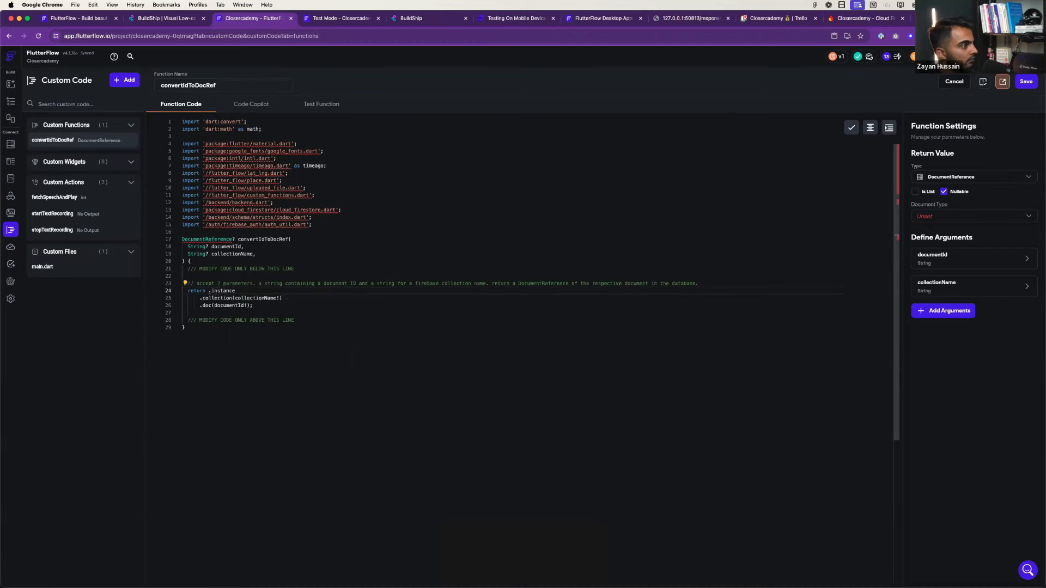
{"action": "type", "text": "Fires"}
- Search the web for "flutterflow custom firebase function" and skim the FlutterFlow Docs page on Custom Functions
{"action": "key", "text": "super+t"}
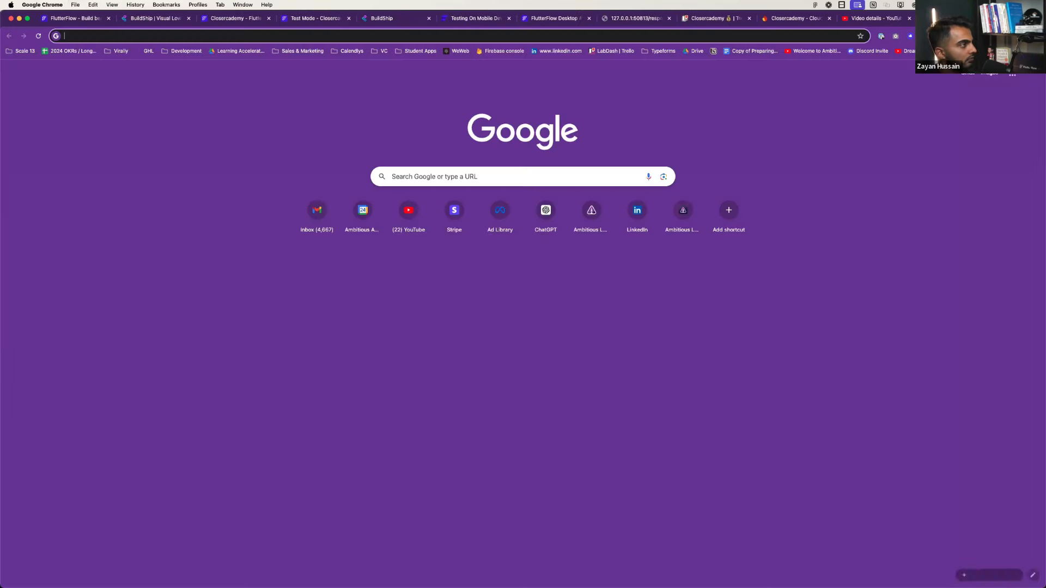
{"action": "type", "text": "flutterflow c"}
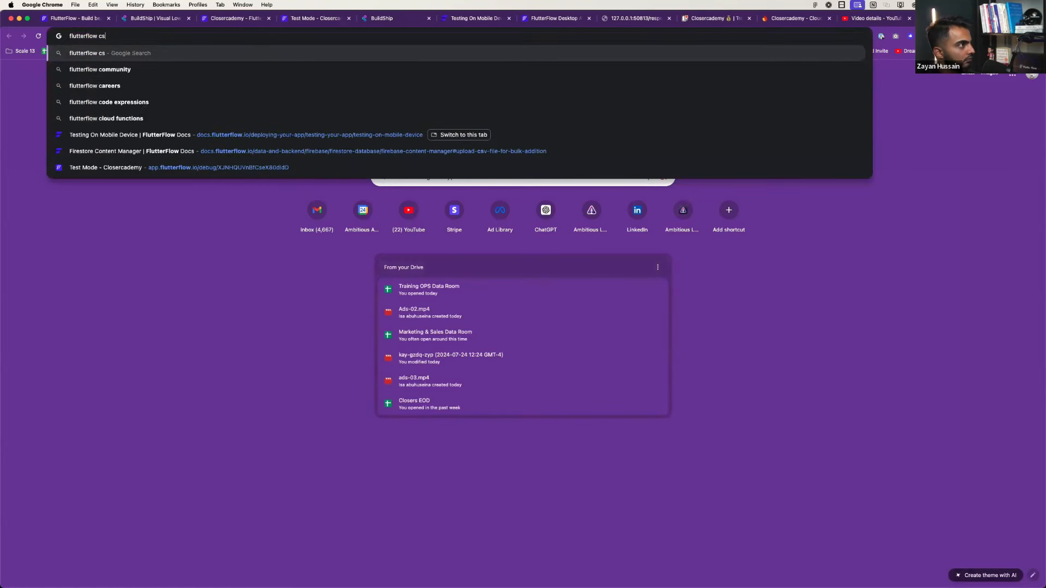
{"action": "type", "text": "ustom firebase f"}
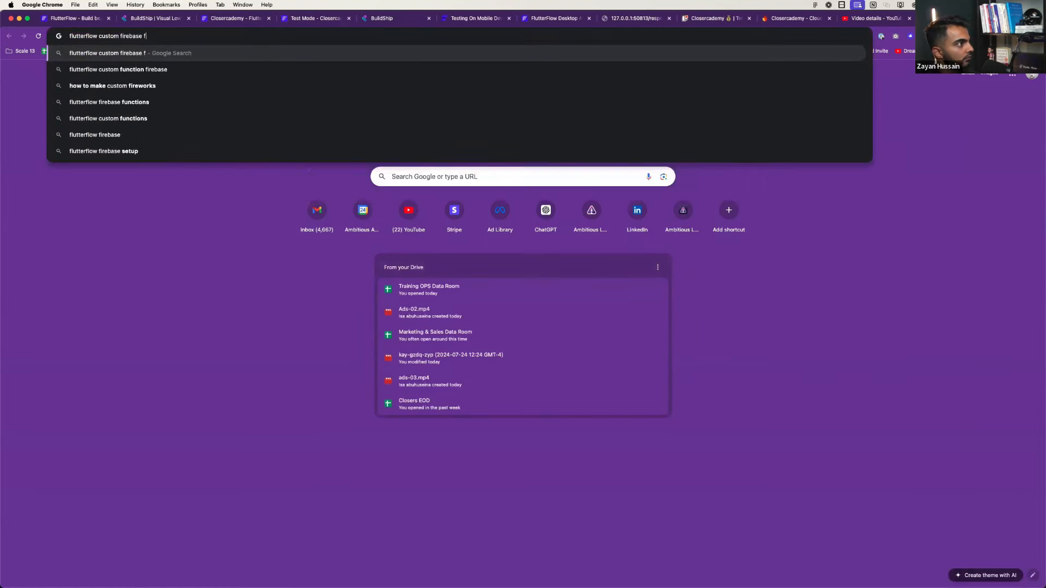
{"action": "type", "text": "unction"}
{"action": "key", "text": "Return"}
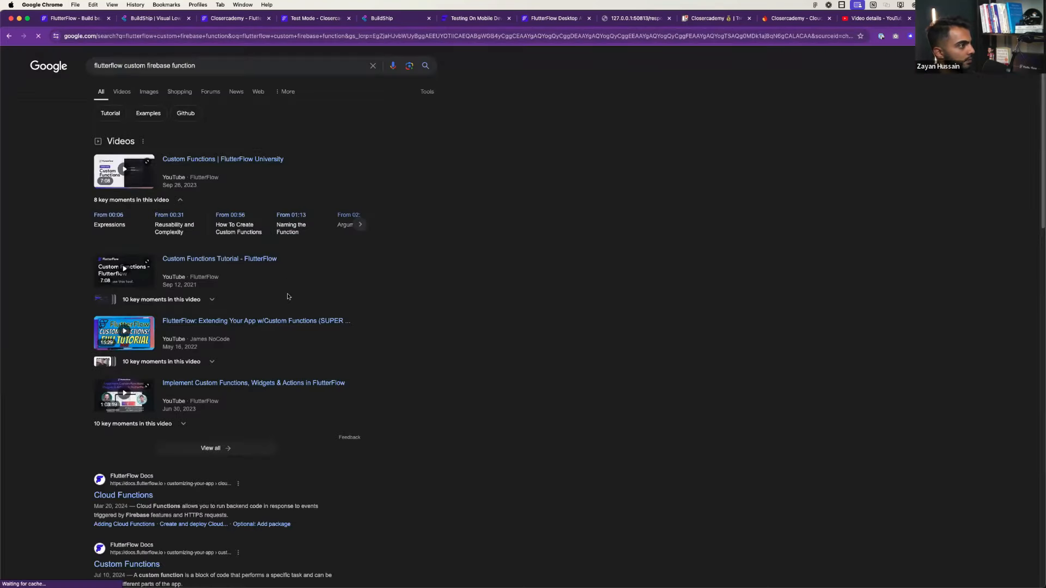
{"action": "scroll", "coordinate": [289, 296], "scroll_direction": "down", "scroll_amount": 2}
{"action": "scroll", "coordinate": [288, 296], "scroll_direction": "down", "scroll_amount": 3}
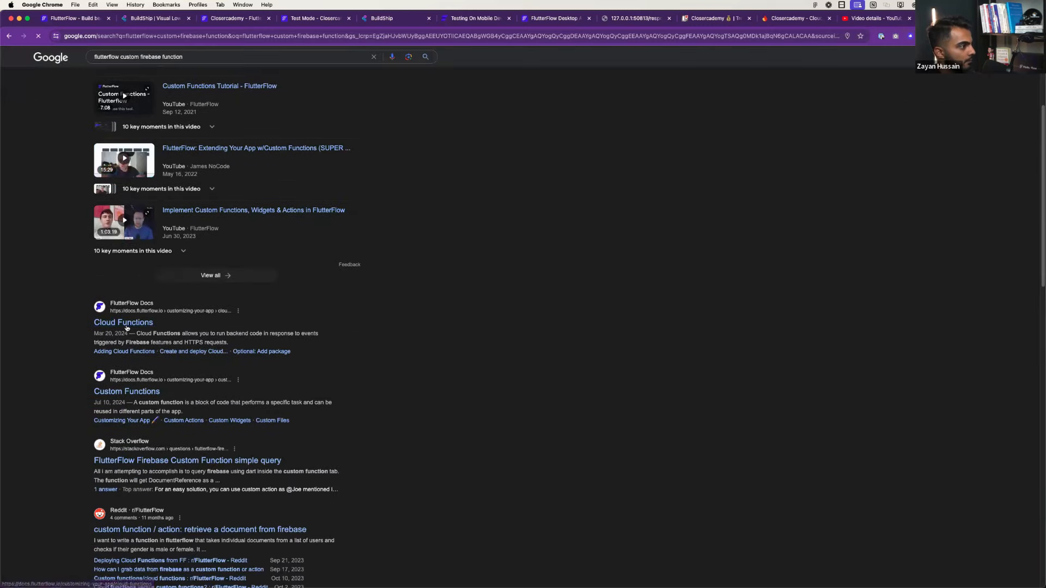
{"action": "left_click", "coordinate": [142, 392]}
{"action": "scroll", "coordinate": [416, 372], "scroll_direction": "down", "scroll_amount": 10}
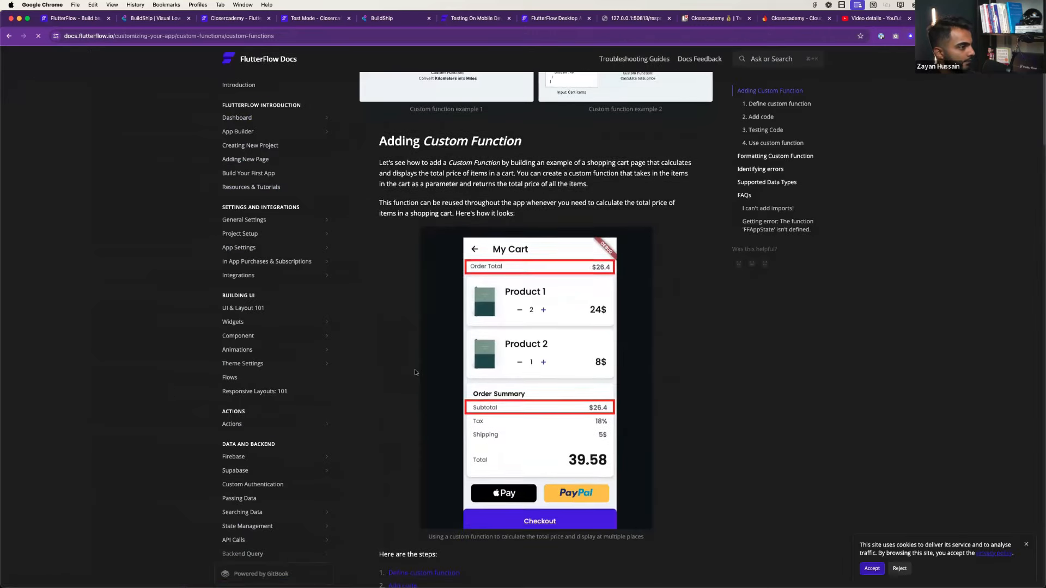
{"action": "key", "text": "super+w"}
- Open ChatGPT in a new tab, request a FlutterFlow custom function that converts a document id to a document reference, and read the reply
{"action": "key", "text": "super+t"}
{"action": "type", "text": "chat.openai.com"}
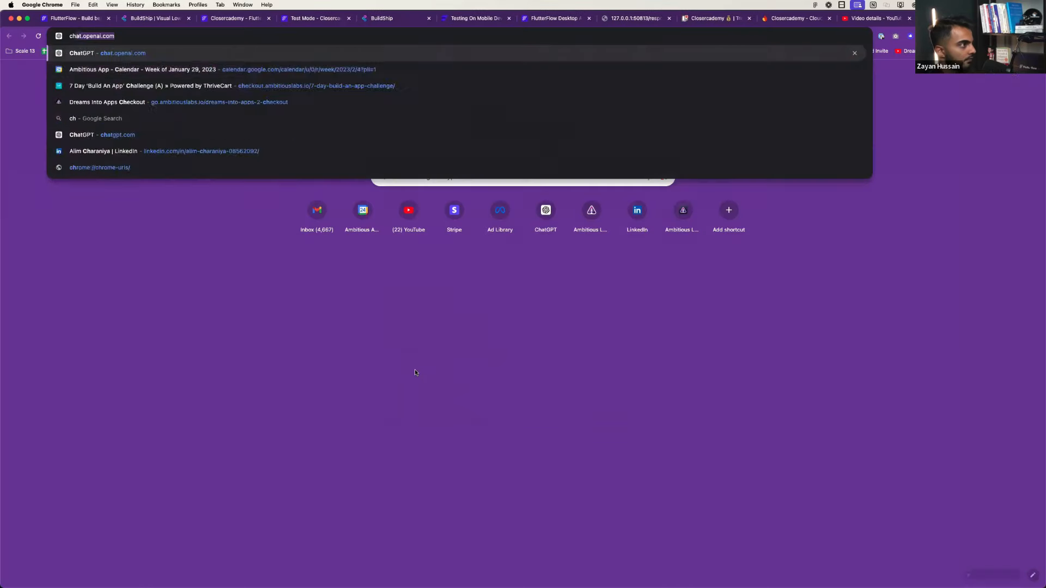
{"action": "key", "text": "Return"}
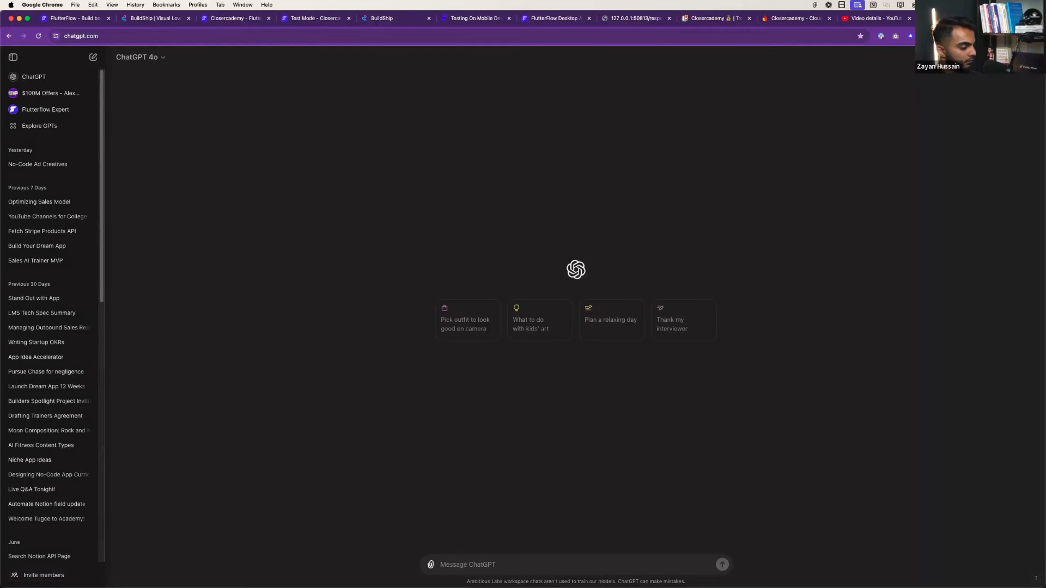
{"action": "type", "text": "write ma flutterf"}
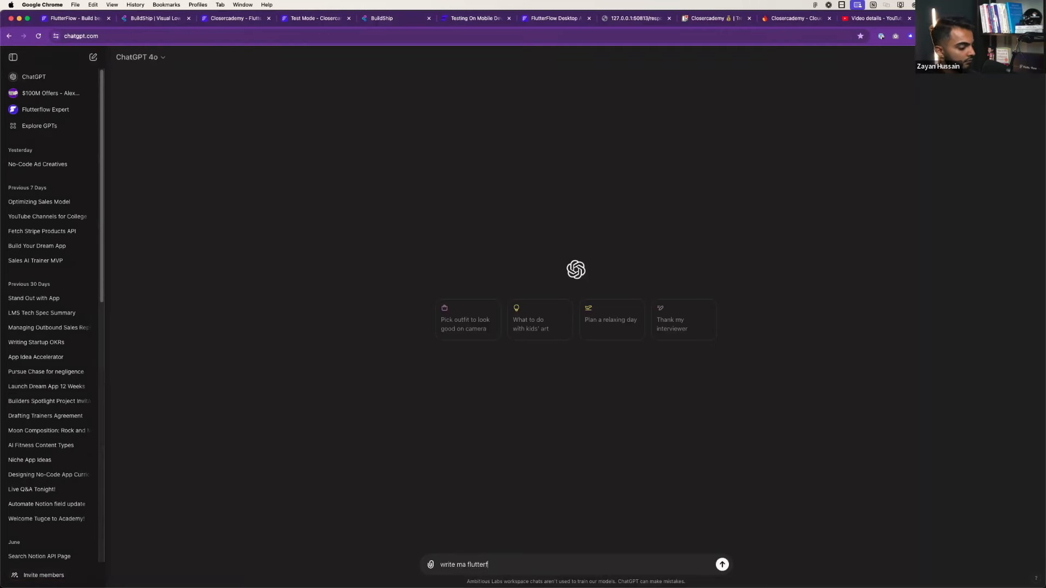
{"action": "type", "text": "low custom function that converts a docume"}
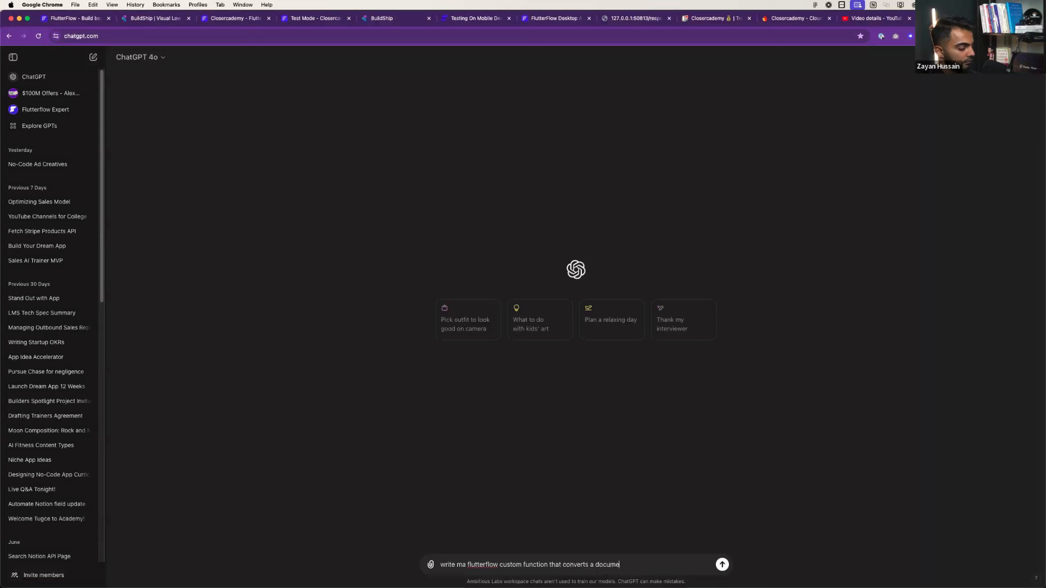
{"action": "type", "text": "nt id to a document reference"}
{"action": "key", "text": "Return"}
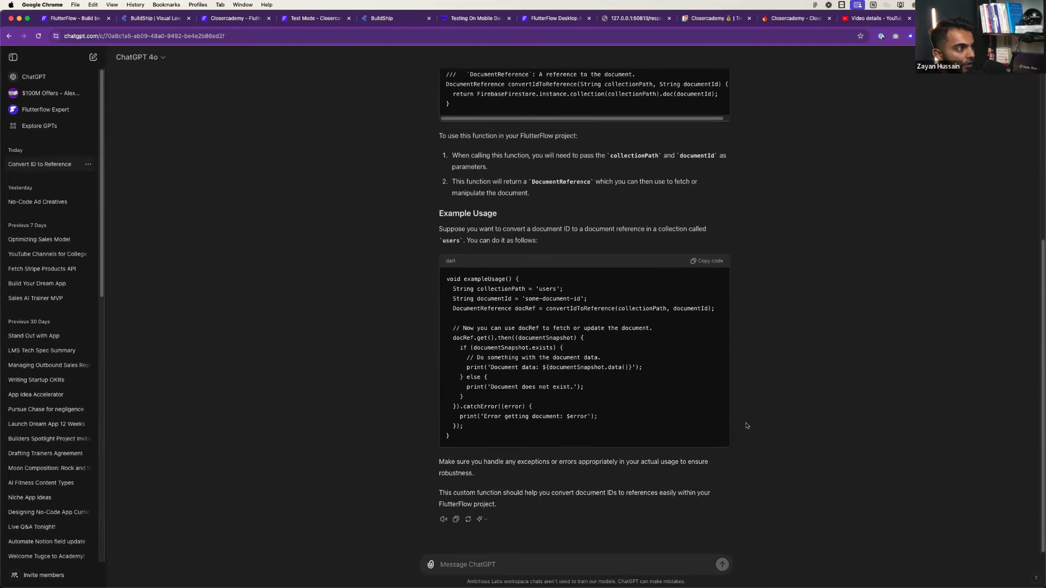
{"action": "scroll", "coordinate": [746, 426], "scroll_direction": "up", "scroll_amount": 1}
{"action": "scroll", "coordinate": [747, 425], "scroll_direction": "up", "scroll_amount": 5}
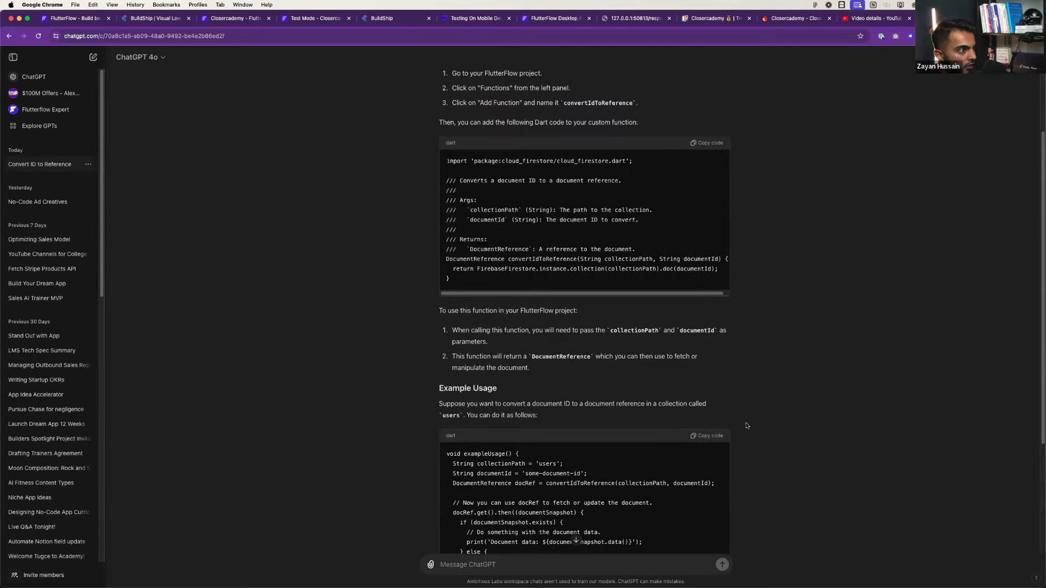
- Return to FlutterFlow and delete the convertIdToDocRef custom function
{"action": "left_click", "coordinate": [232, 20]}
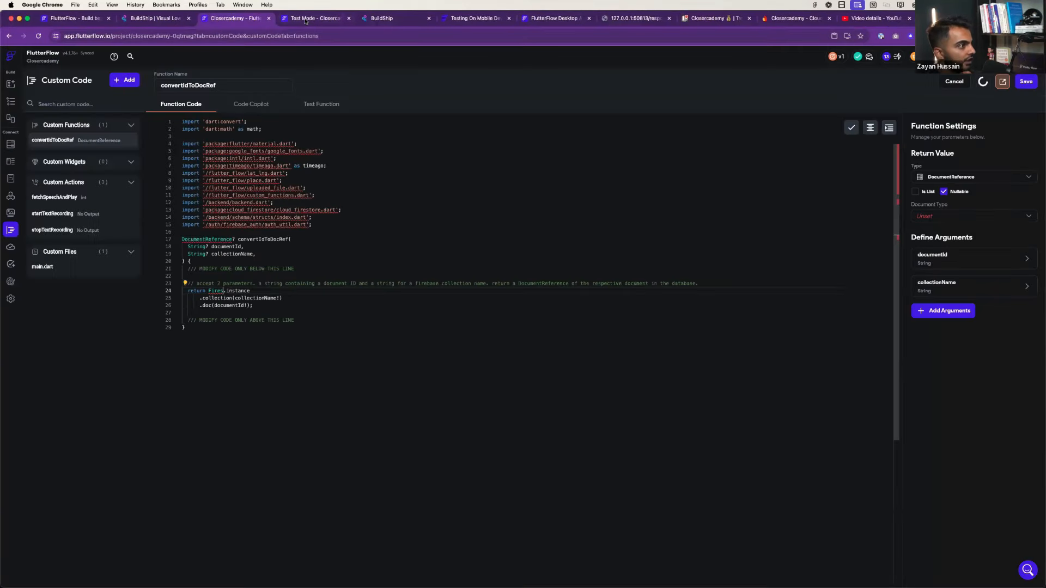
{"action": "left_click", "coordinate": [303, 269]}
{"action": "left_click", "coordinate": [127, 144]}
{"action": "left_click", "coordinate": [573, 334]}
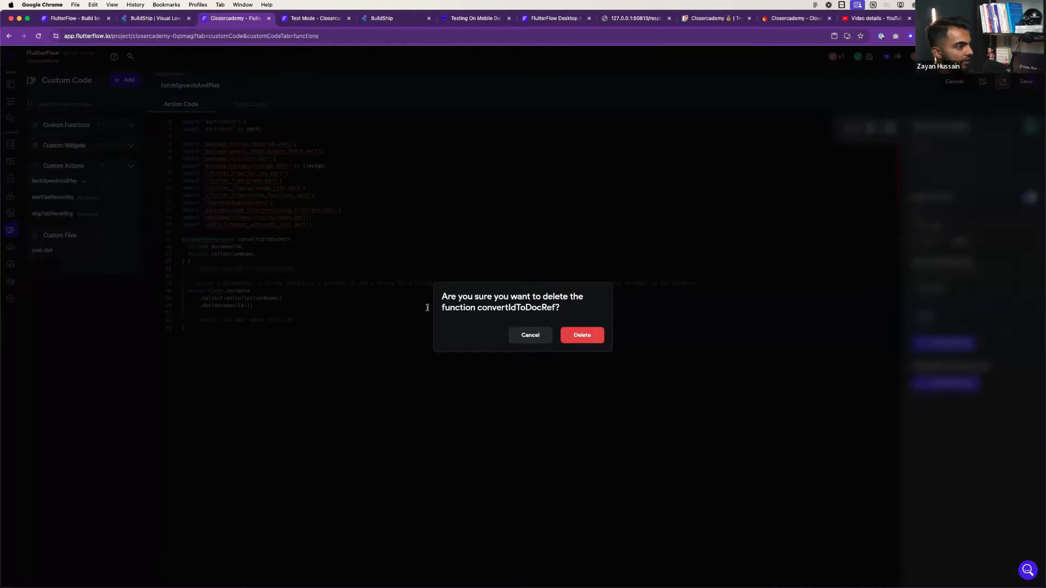
- Review the ProcessingSubmission page's on-load actions, the CallSummaryPage parameter and the project's error list
{"action": "left_click", "coordinate": [10, 84]}
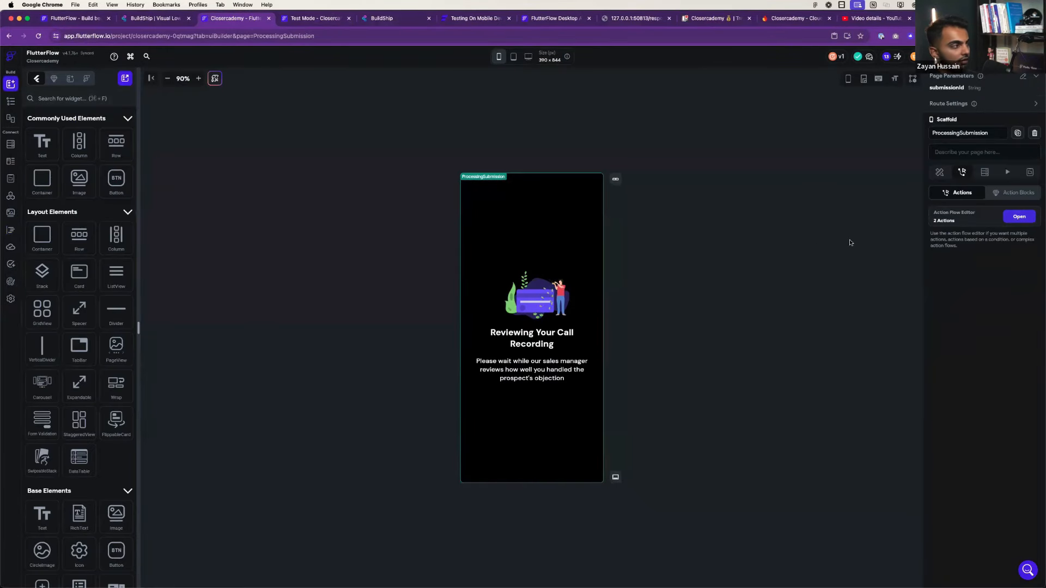
{"action": "left_click", "coordinate": [1012, 217]}
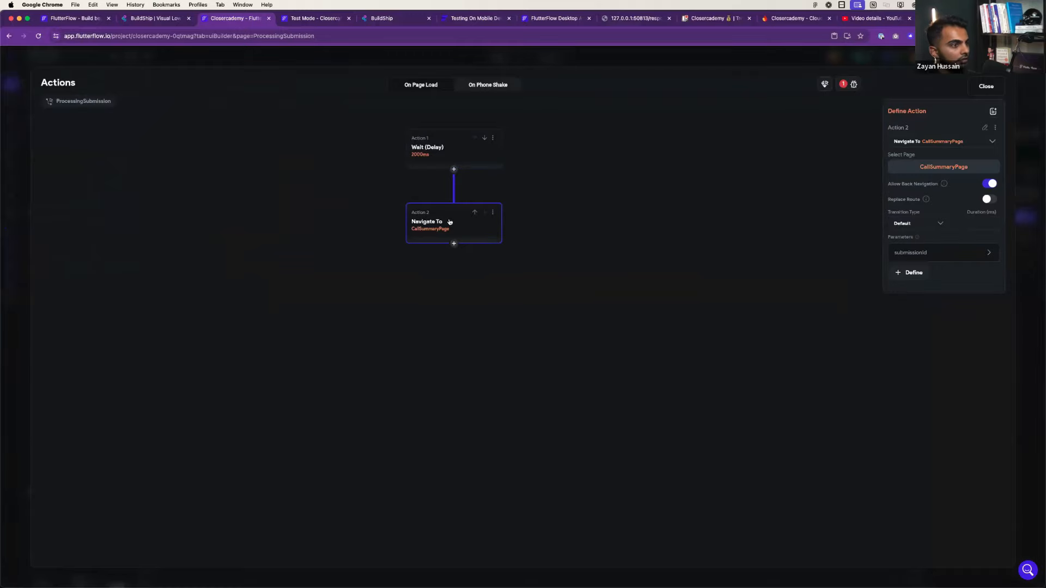
{"action": "left_click", "coordinate": [986, 86]}
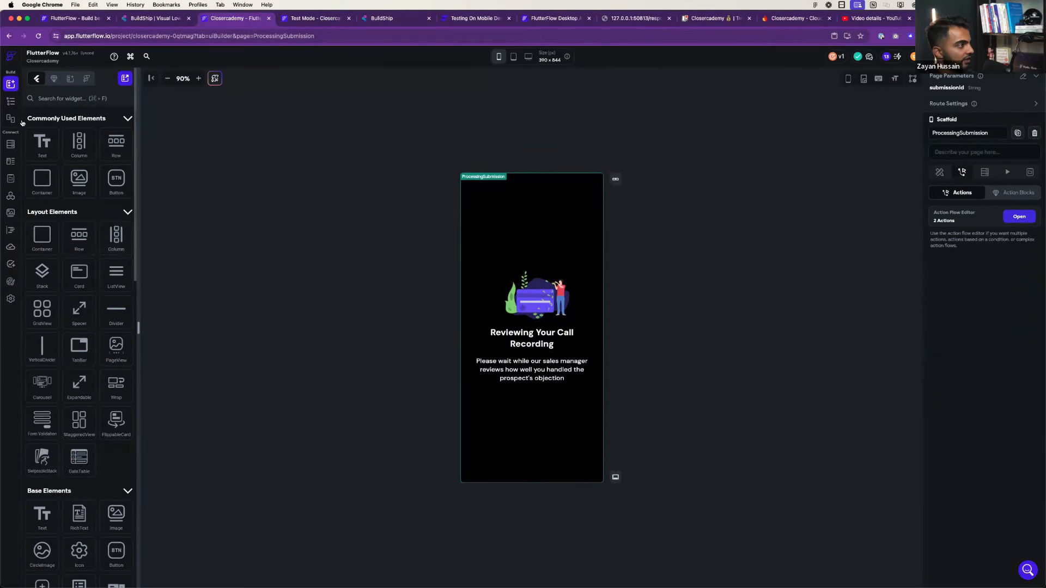
{"action": "left_click", "coordinate": [10, 102]}
{"action": "left_click_drag", "start_coordinate": [85, 225], "coordinate": [89, 340]}
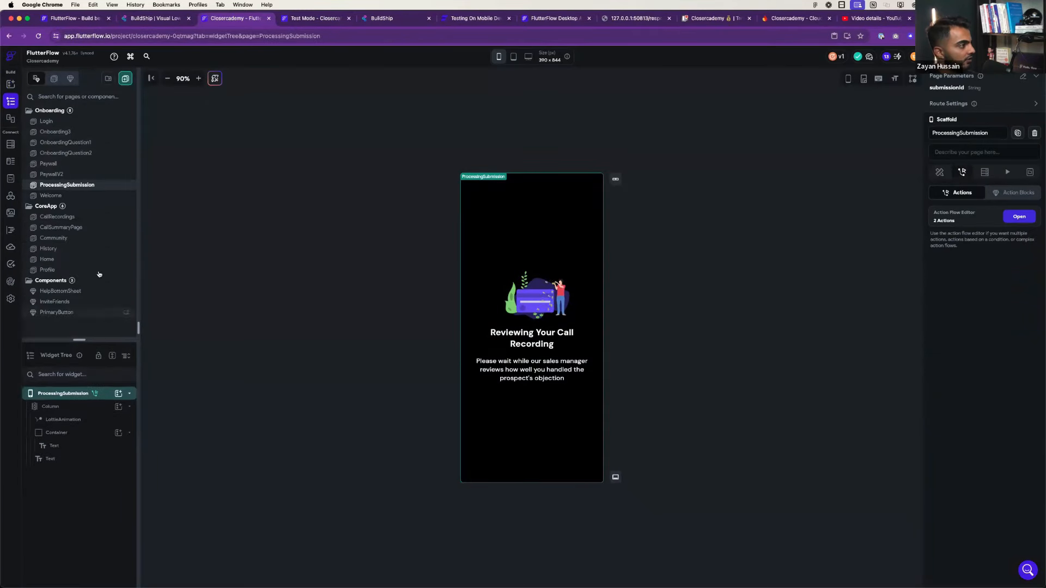
{"action": "left_click", "coordinate": [87, 228]}
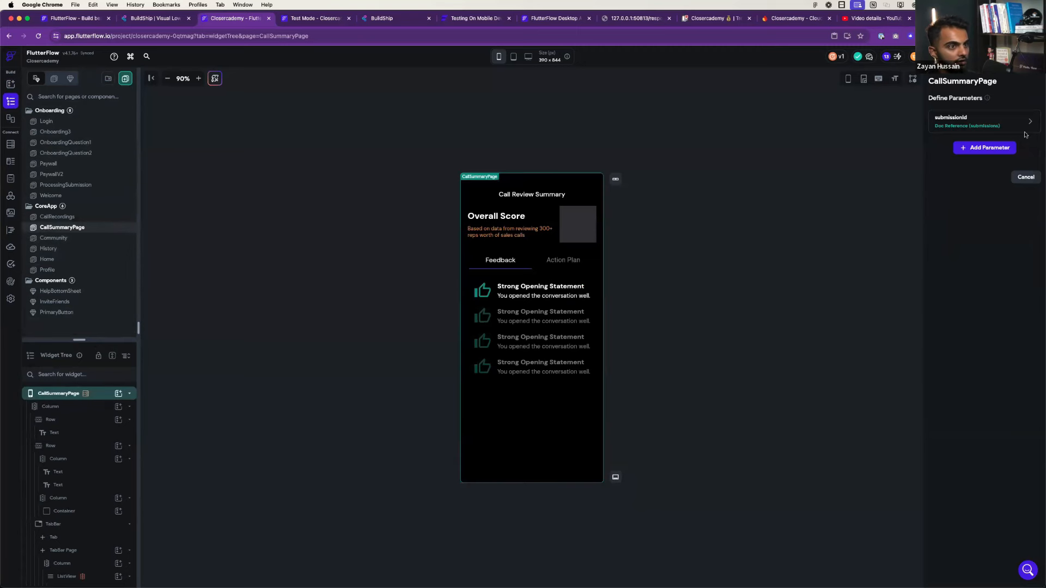
{"action": "left_click", "coordinate": [924, 57]}
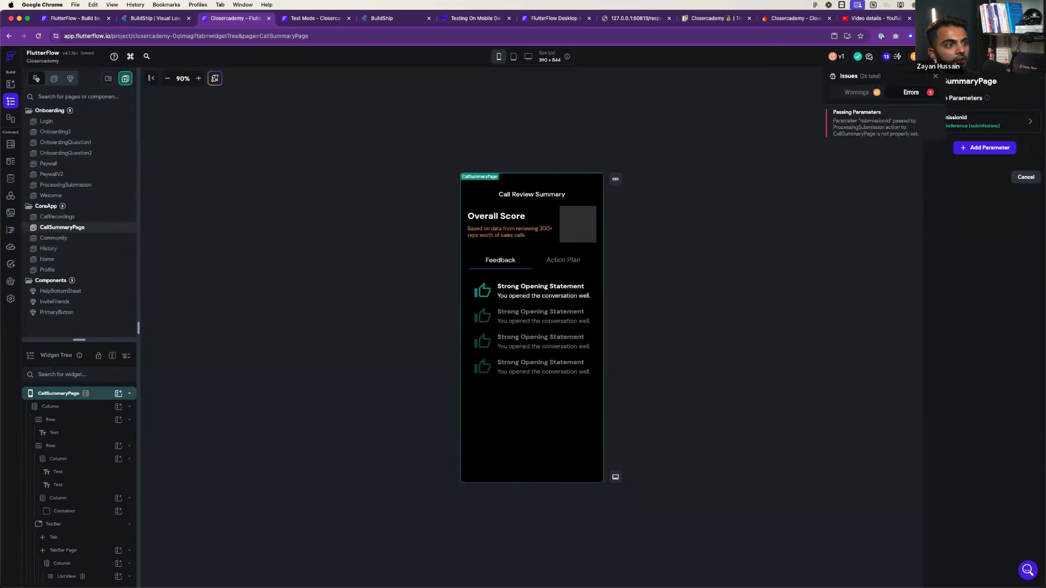
{"action": "left_click", "coordinate": [935, 76]}
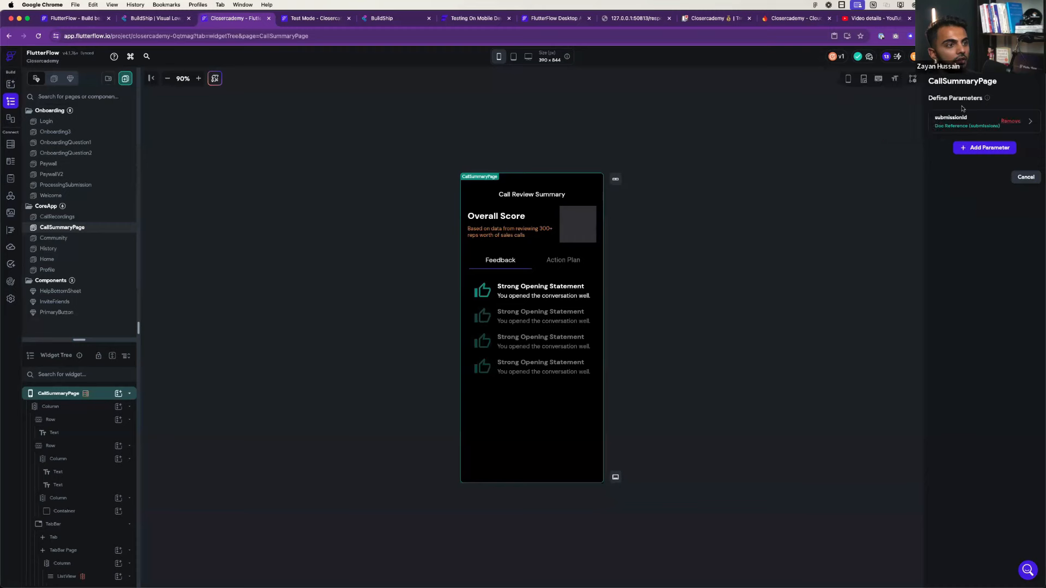
- In ProcessingSubmission's Navigate To action, check which variable sources are available for the submissionId parameter
{"action": "left_click", "coordinate": [68, 186]}
{"action": "left_click", "coordinate": [1018, 215]}
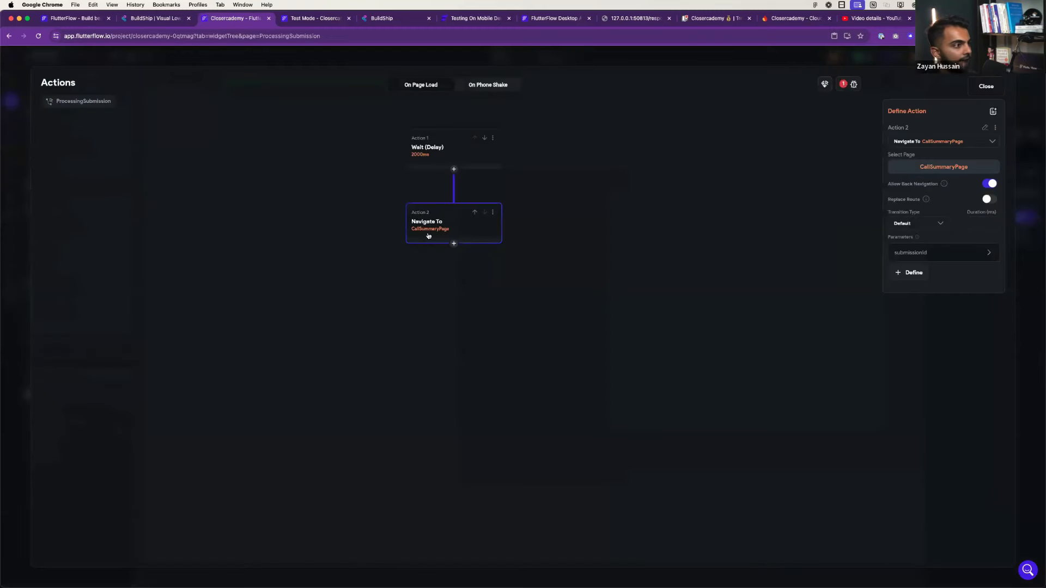
{"action": "left_click", "coordinate": [981, 256]}
{"action": "left_click", "coordinate": [938, 327]}
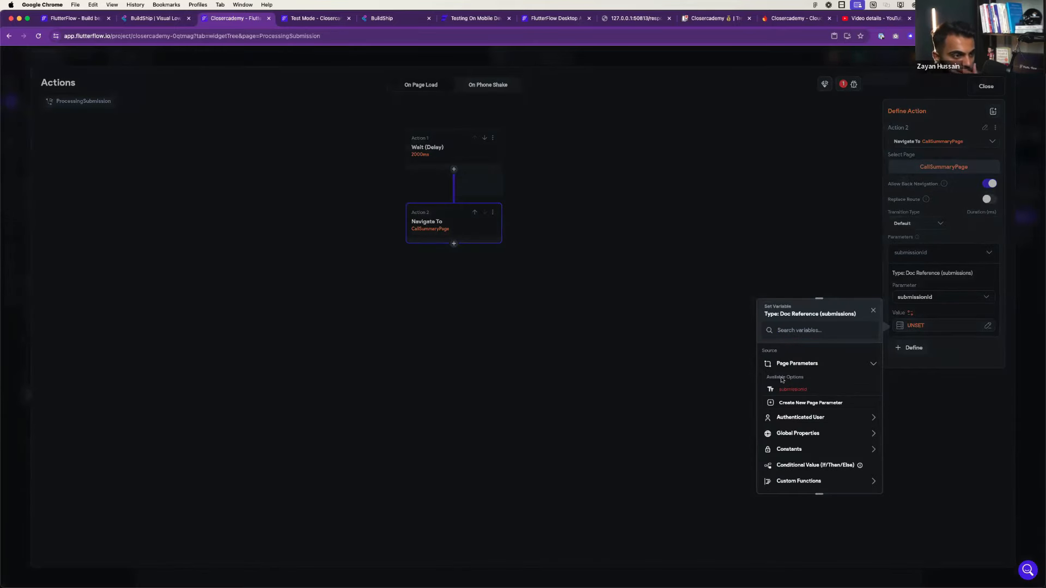
{"action": "left_click", "coordinate": [582, 276]}
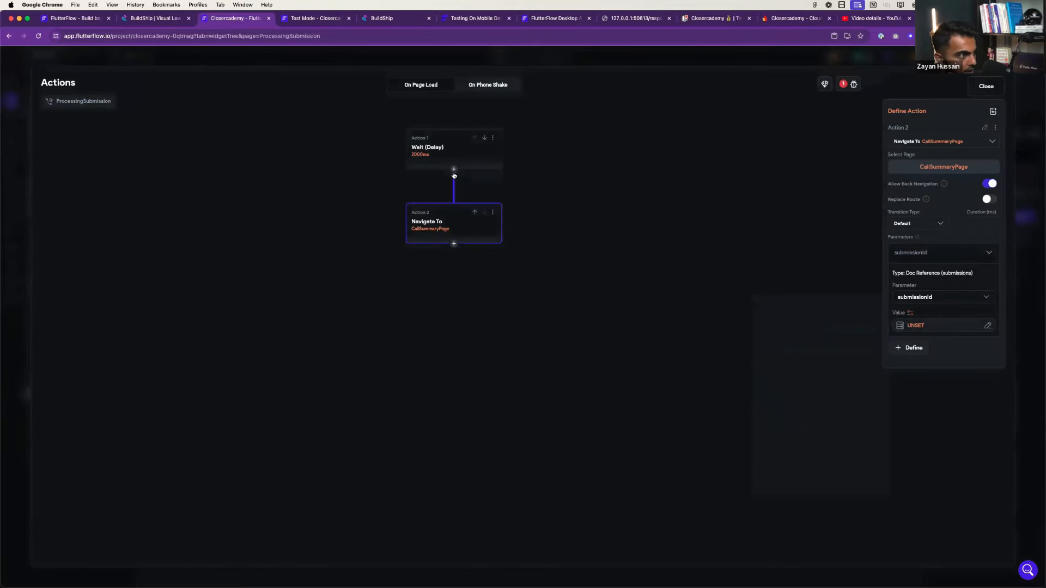
- Insert a Firestore Read Document action between the Wait and Navigate To actions, leaving its reference unset
{"action": "left_click", "coordinate": [454, 170]}
{"action": "left_click", "coordinate": [457, 191]}
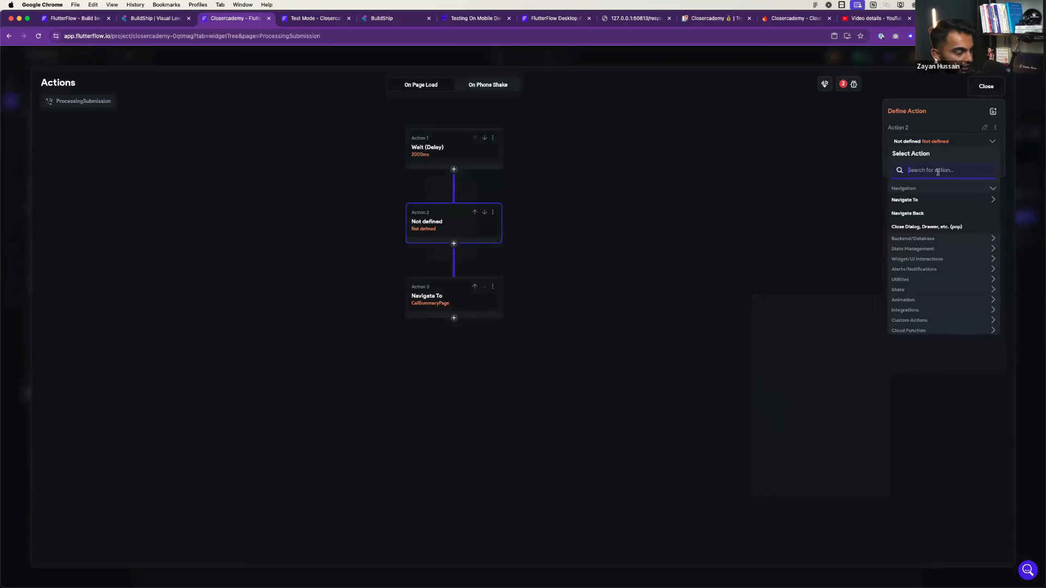
{"action": "type", "text": "get"}
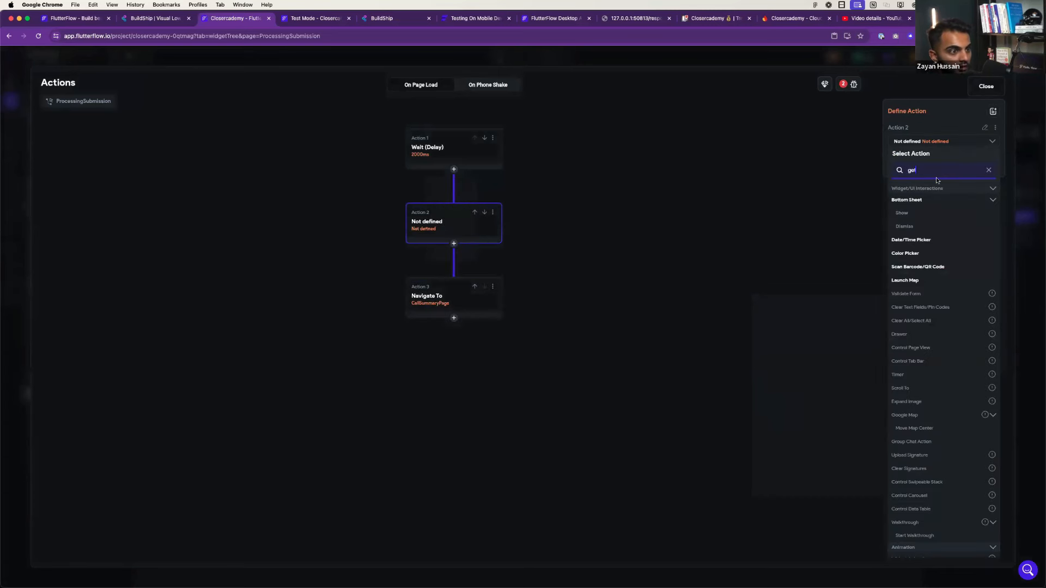
{"action": "key", "text": "BackSpace"}
{"action": "key", "text": "BackSpace"}
{"action": "key", "text": "BackSpace"}
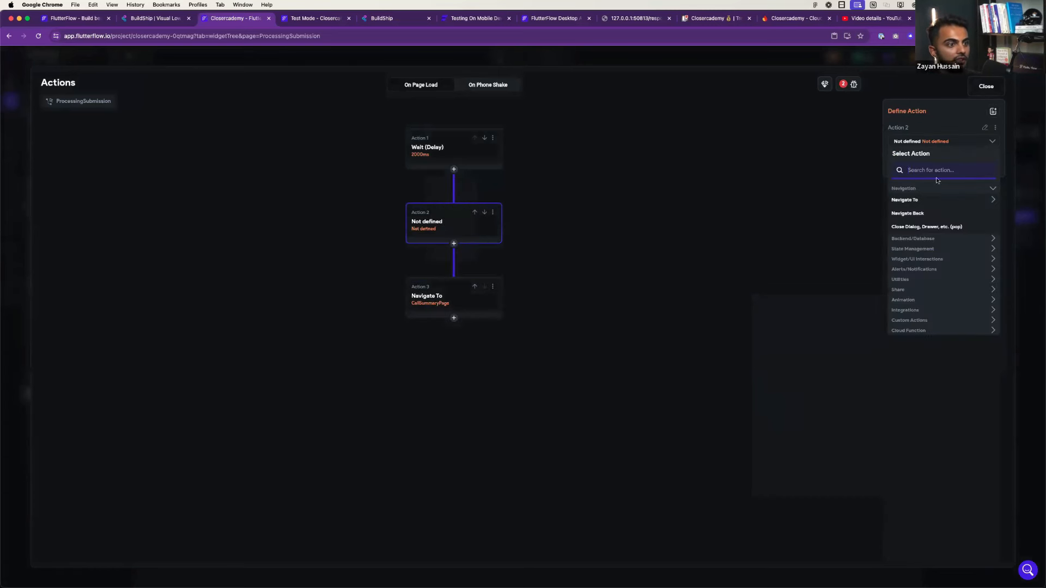
{"action": "left_click", "coordinate": [932, 240]}
{"action": "left_click", "coordinate": [926, 252]}
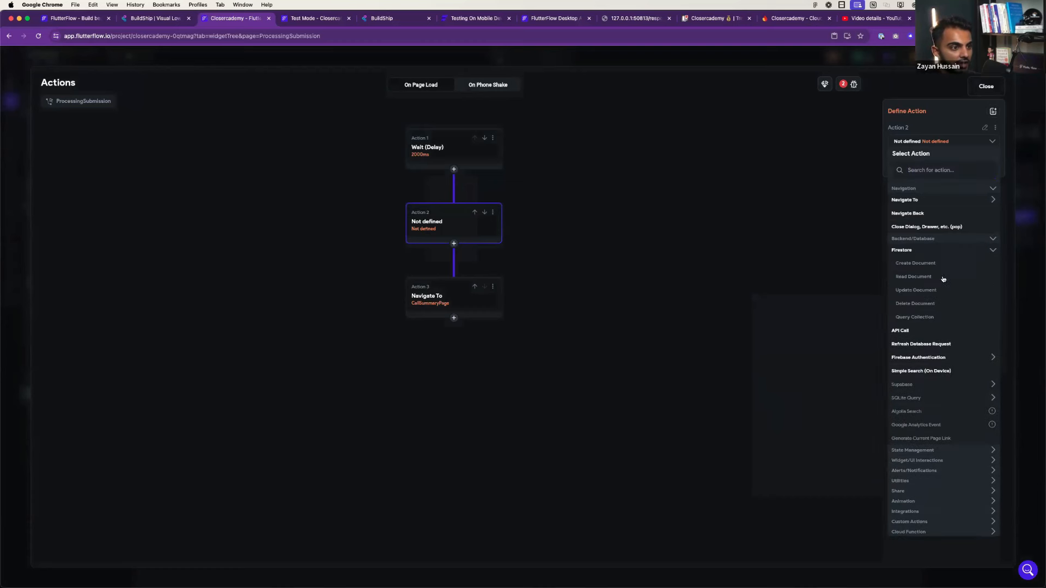
{"action": "left_click", "coordinate": [914, 278]}
{"action": "left_click", "coordinate": [931, 172]}
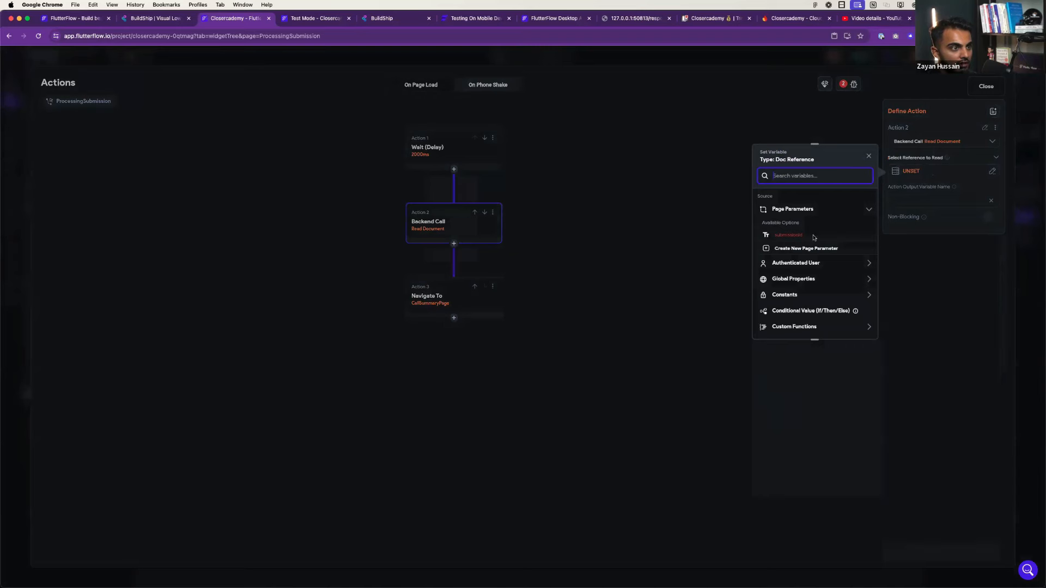
{"action": "left_click", "coordinate": [956, 178]}
{"action": "left_click", "coordinate": [957, 142]}
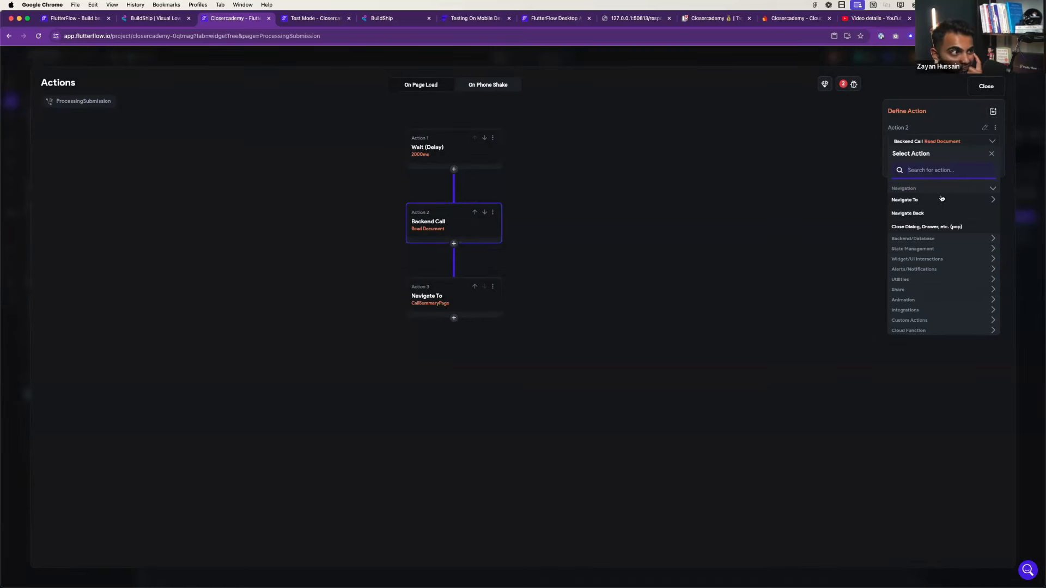
{"action": "left_click", "coordinate": [819, 192]}
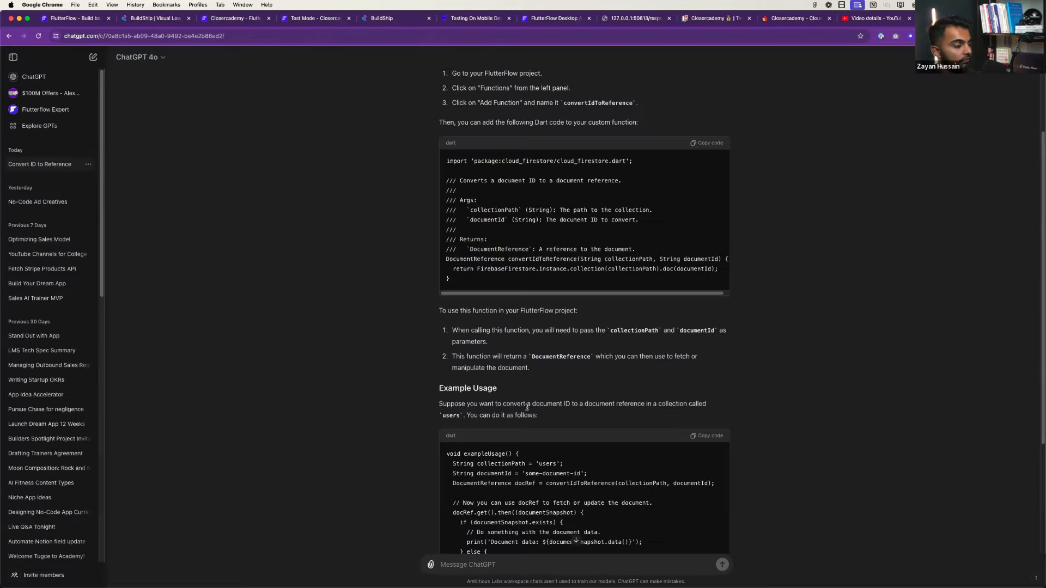
- Switch to ChatGPT and ask "how do i convert a string to a documentReference in flutterflow?", copying the question as well
{"action": "scroll", "coordinate": [554, 450], "scroll_direction": "down", "scroll_amount": 4}
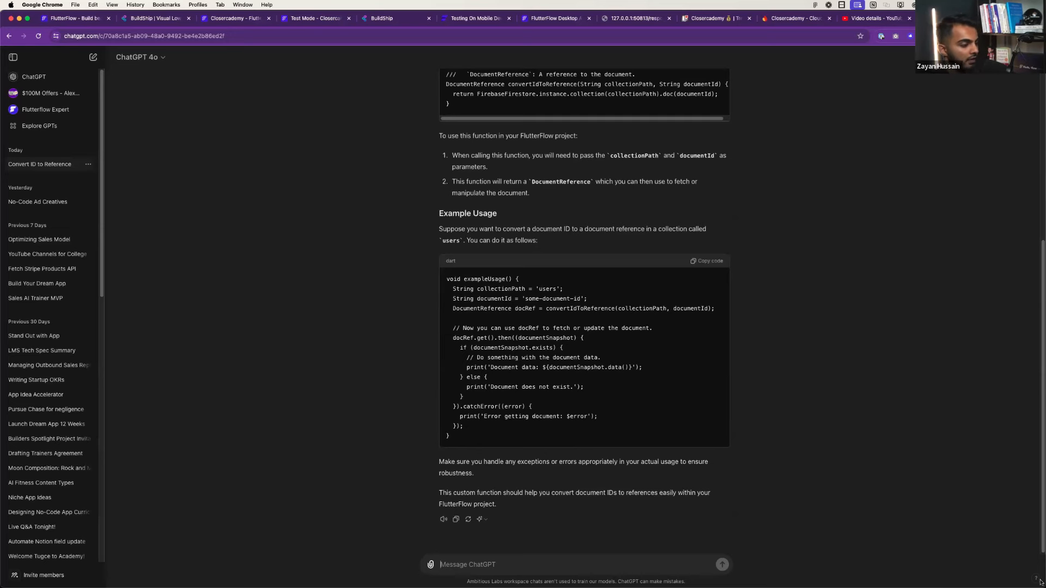
{"action": "left_click", "coordinate": [524, 557]}
{"action": "type", "text": "how do i convert a string to a documentReference in flutterf"}
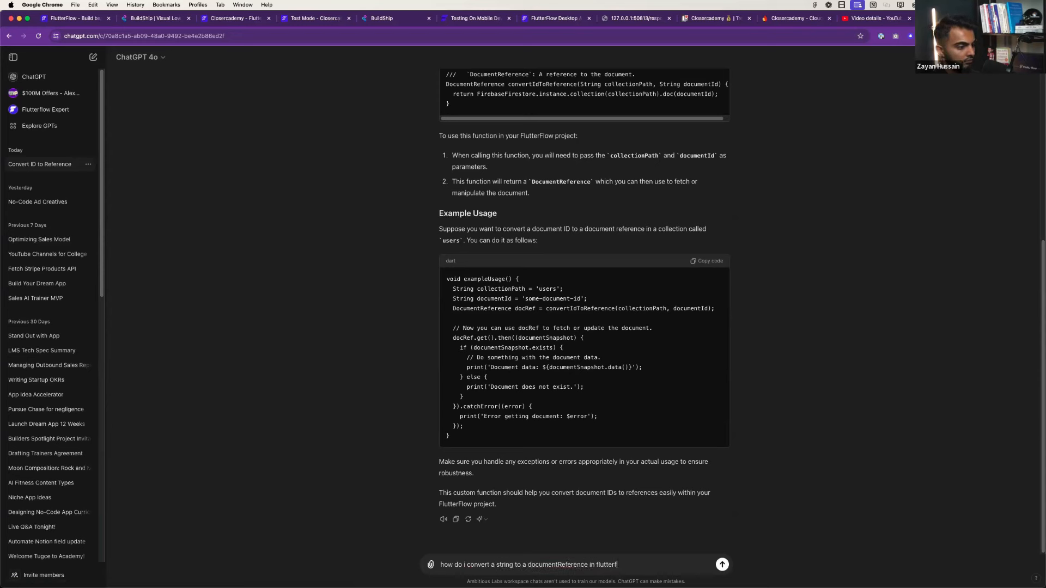
{"action": "type", "text": "low?"}
{"action": "key", "text": "super+a"}
{"action": "key", "text": "super+c"}
{"action": "key", "text": "Return"}
- Search the web for the same question and read the resolved FlutterFlow Community post on creating a Document reference from a string
{"action": "key", "text": "super+t"}
{"action": "key", "text": "super+v"}
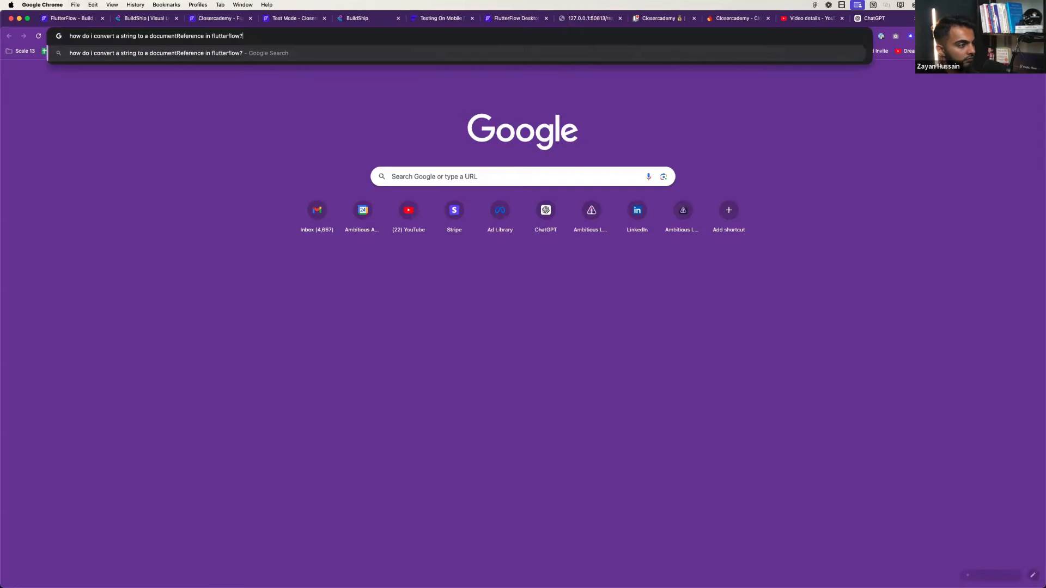
{"action": "key", "text": "Return"}
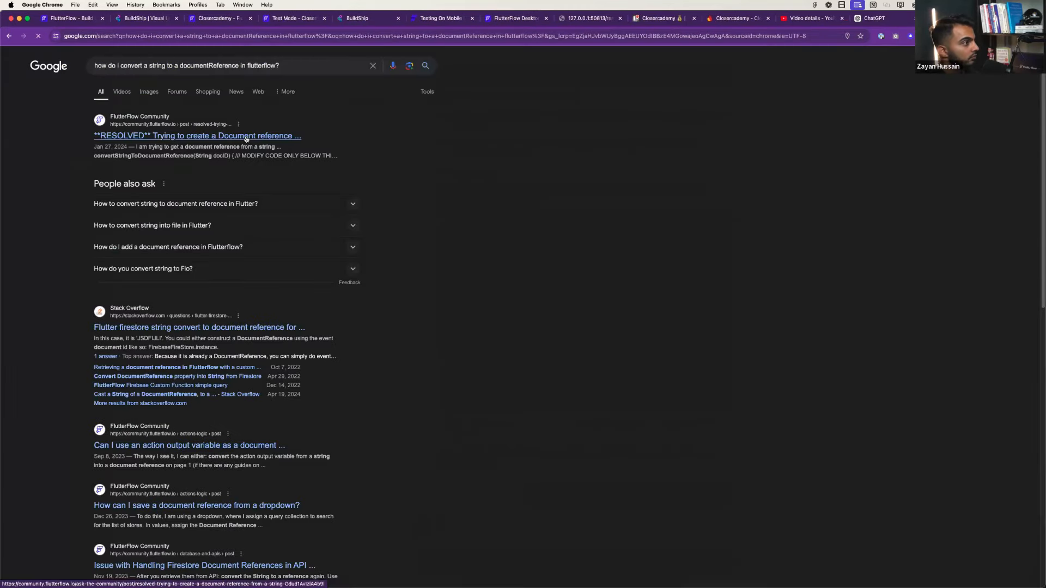
{"action": "left_click", "coordinate": [247, 136]}
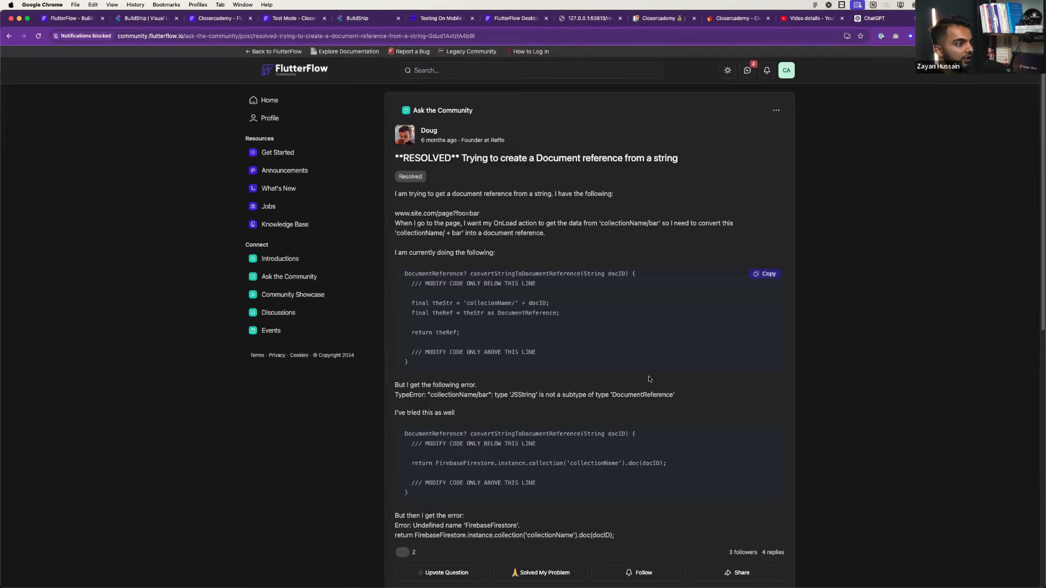
{"action": "scroll", "coordinate": [545, 400], "scroll_direction": "down", "scroll_amount": 3}
{"action": "scroll", "coordinate": [544, 401], "scroll_direction": "down", "scroll_amount": 1}
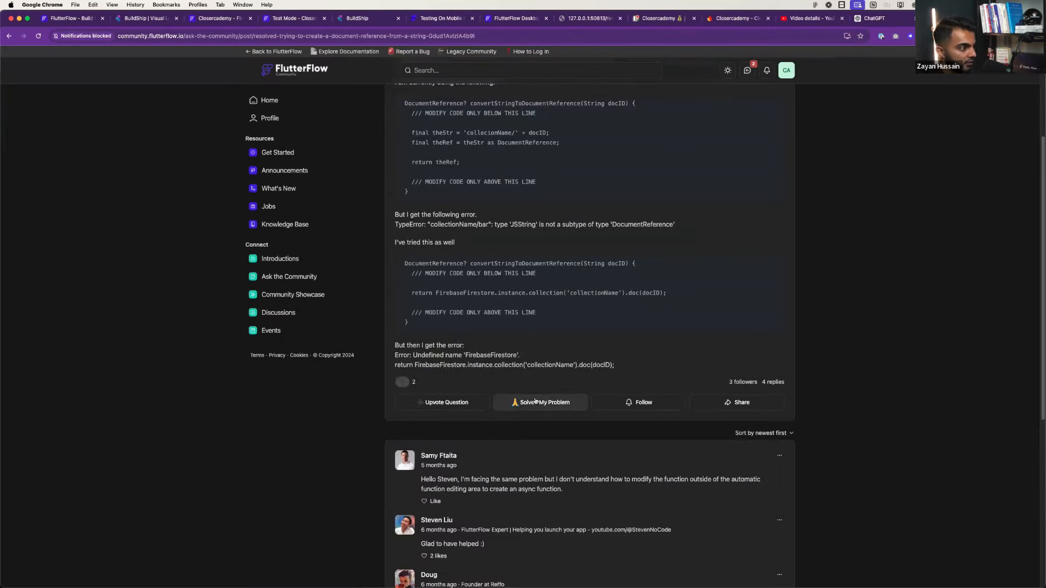
{"action": "scroll", "coordinate": [536, 401], "scroll_direction": "down", "scroll_amount": 6}
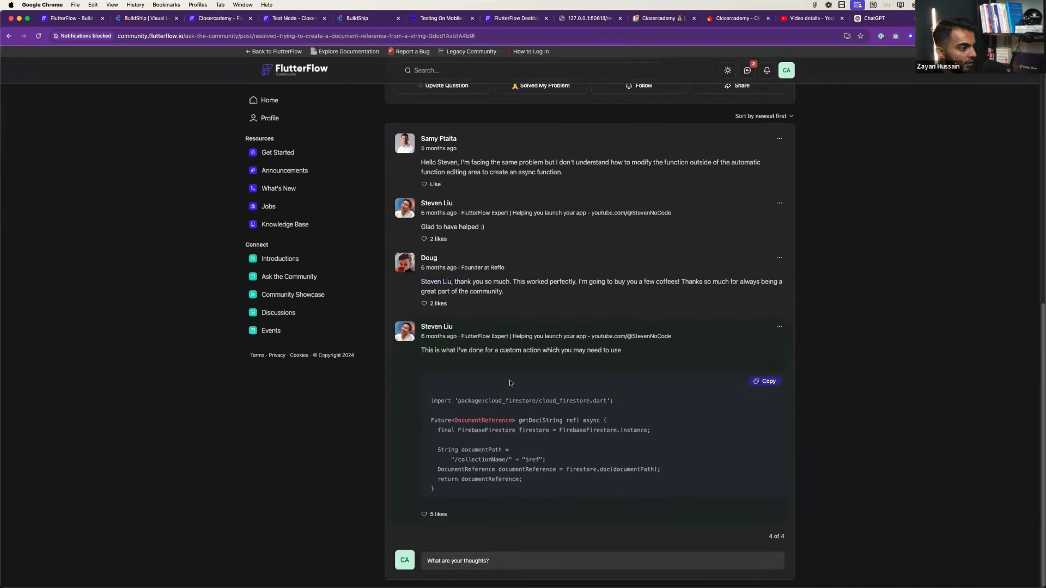
- Select the complete getDoc custom action code in the community reply and switch back to the FlutterFlow project
{"action": "left_click_drag", "start_coordinate": [541, 421], "coordinate": [622, 422]}
{"action": "left_click", "coordinate": [621, 423]}
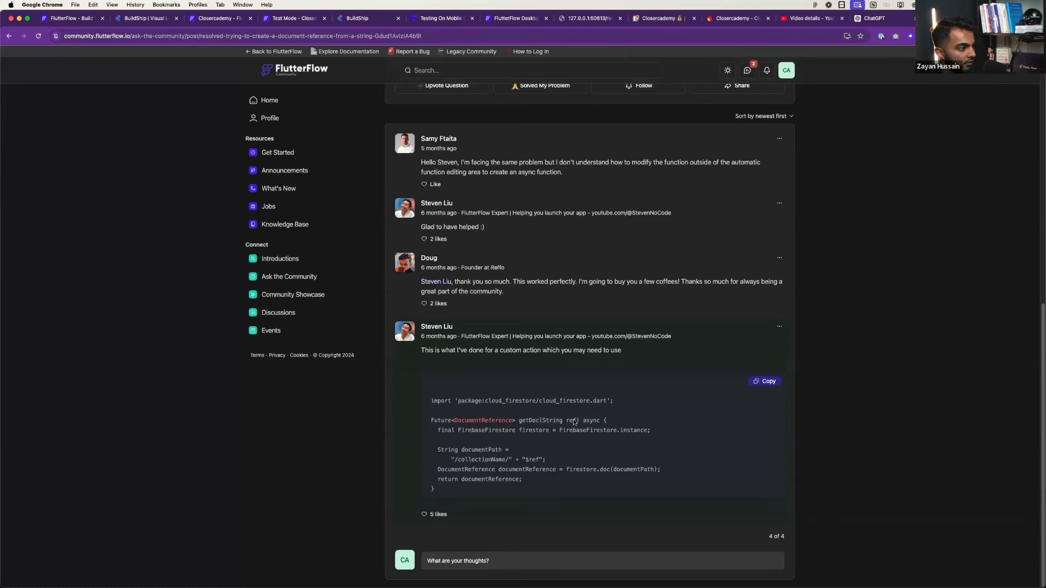
{"action": "left_click_drag", "start_coordinate": [436, 489], "coordinate": [429, 401]}
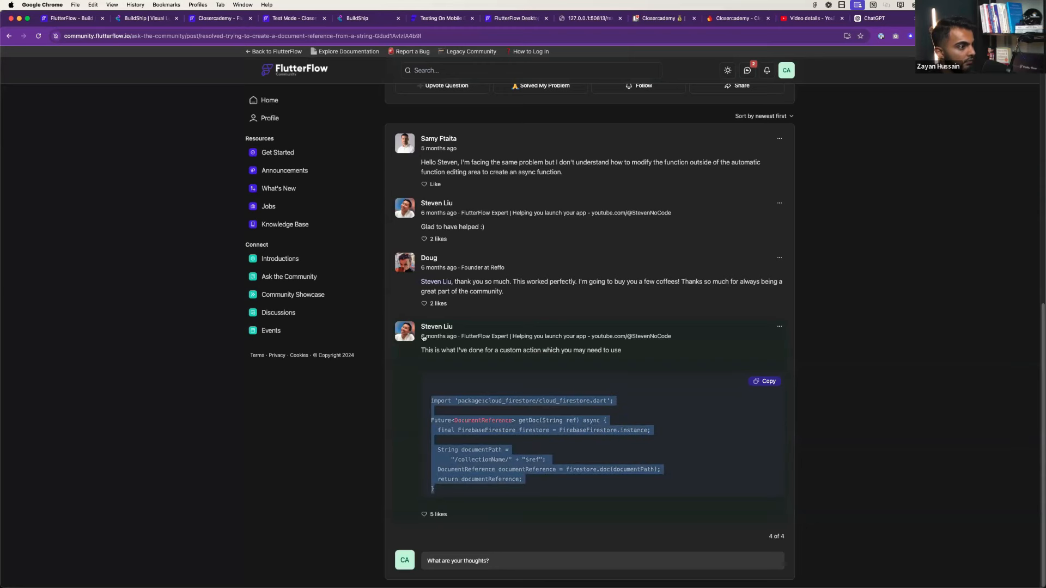
{"action": "left_click", "coordinate": [221, 18]}
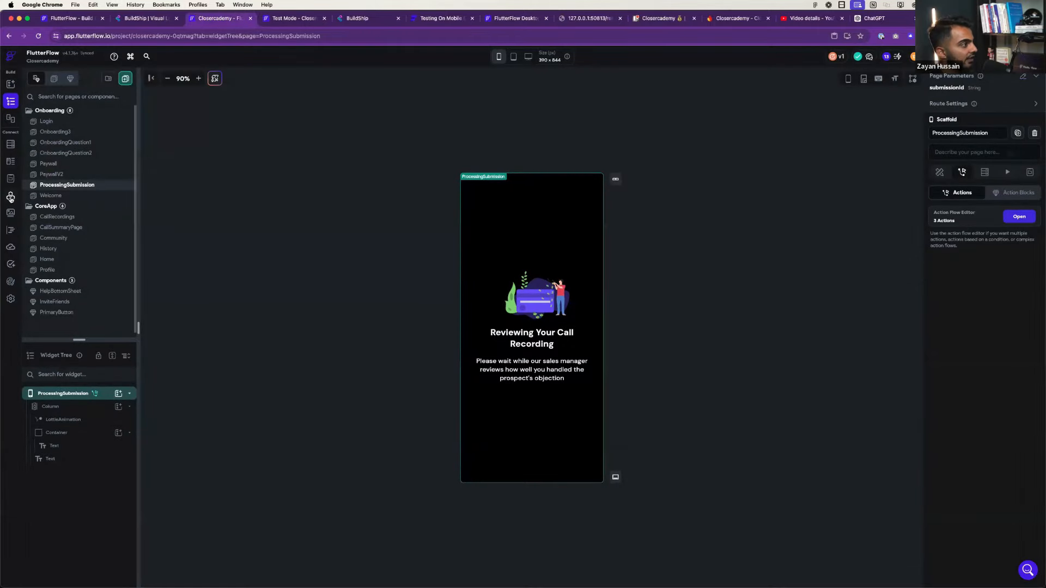
- Open the project's custom code section, revisit the getDoc code in the FlutterFlow Community reply, and return to the FlutterFlow project
{"action": "left_click", "coordinate": [11, 198]}
{"action": "left_click", "coordinate": [10, 230]}
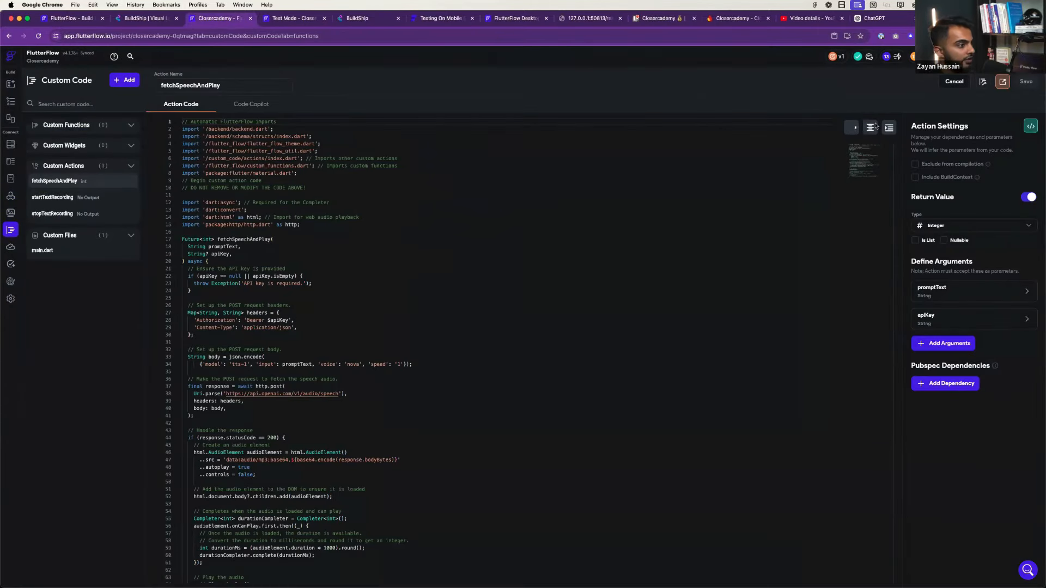
{"action": "left_click", "coordinate": [953, 18]}
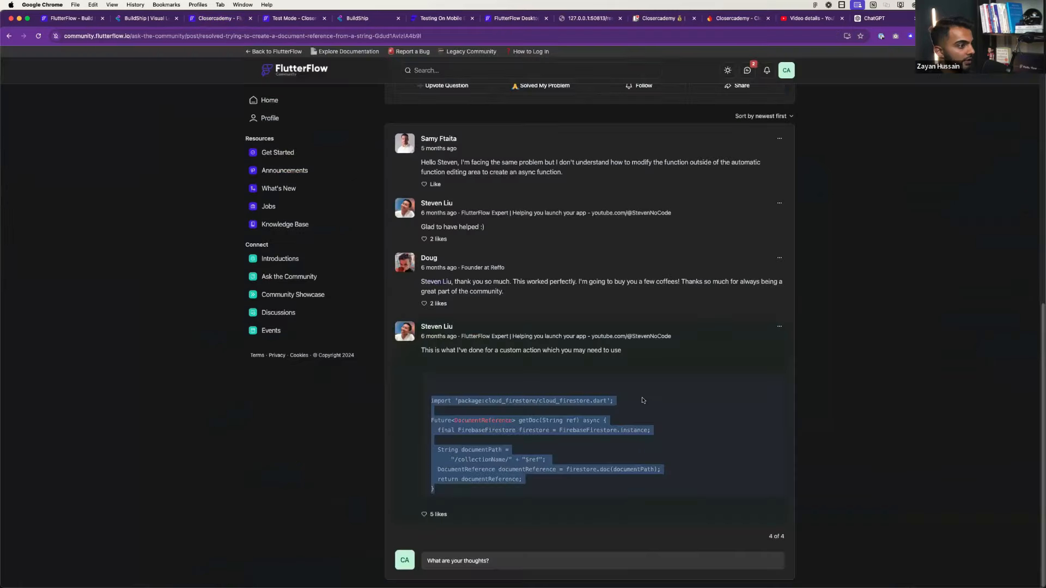
{"action": "left_click", "coordinate": [221, 19]}
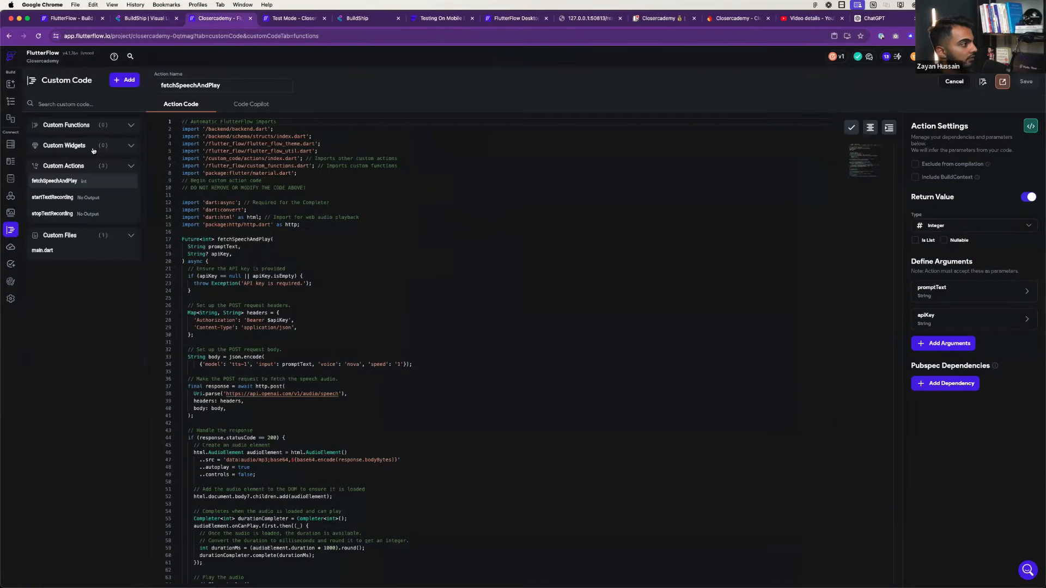
- Create a custom action named convertStringtoDocumentReference and paste the copied getDoc code below its boilerplate comments
{"action": "left_click", "coordinate": [124, 80]}
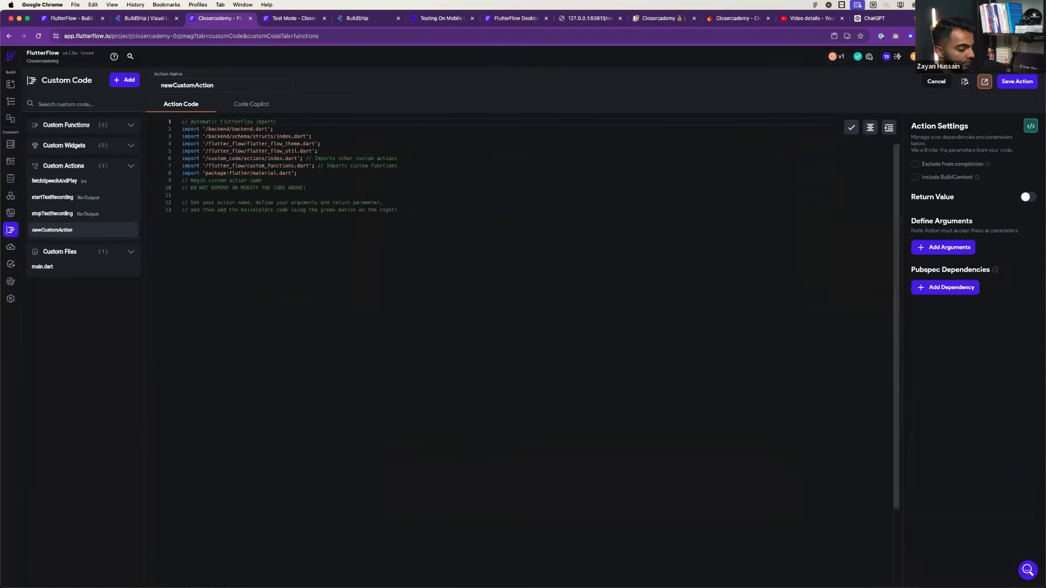
{"action": "double_click", "coordinate": [201, 86]}
{"action": "type", "text": "convert"}
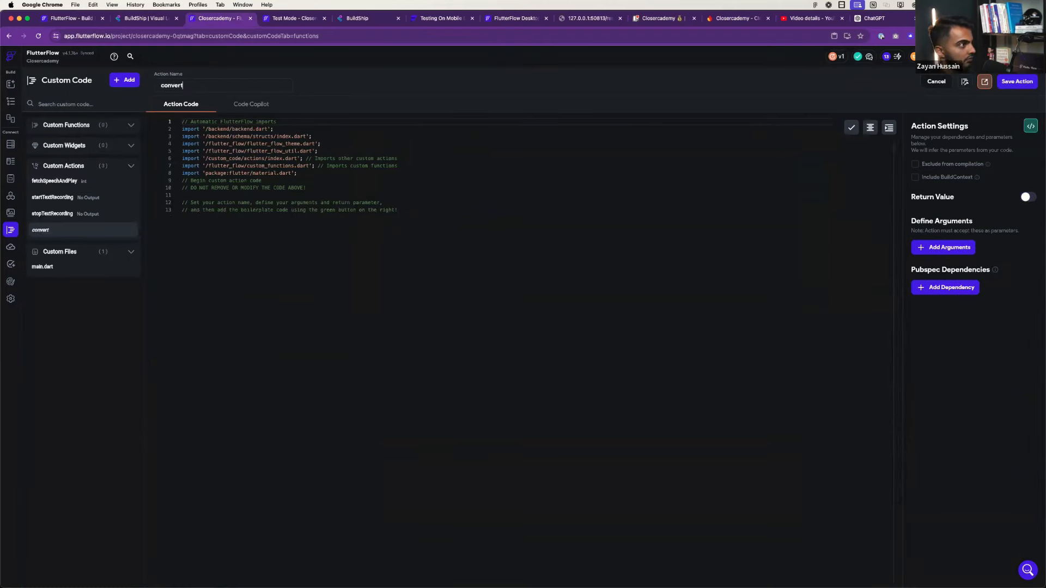
{"action": "type", "text": "StringtoD"}
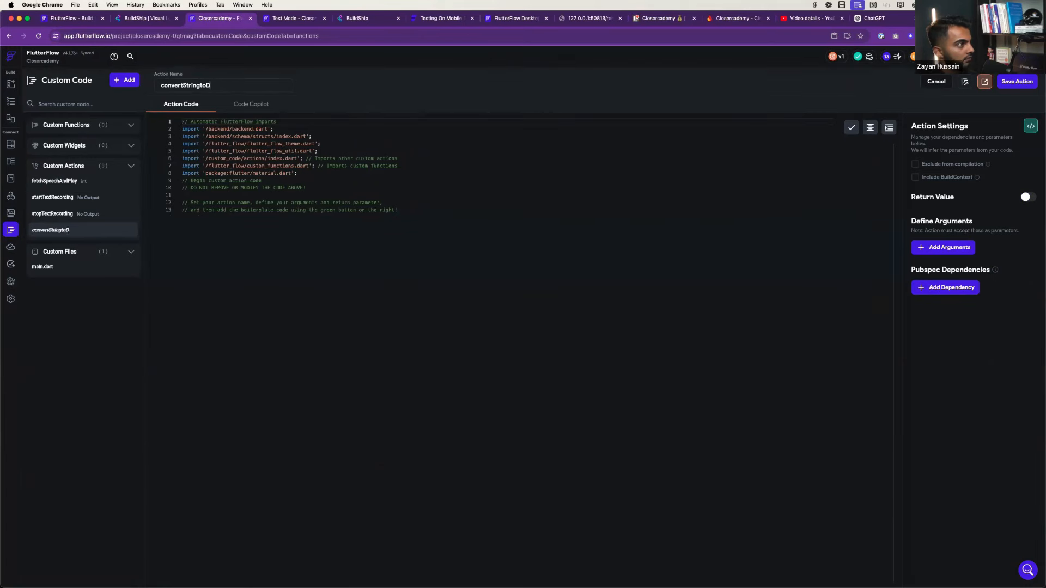
{"action": "type", "text": "uocument"}
{"action": "type", "text": "Reference"}
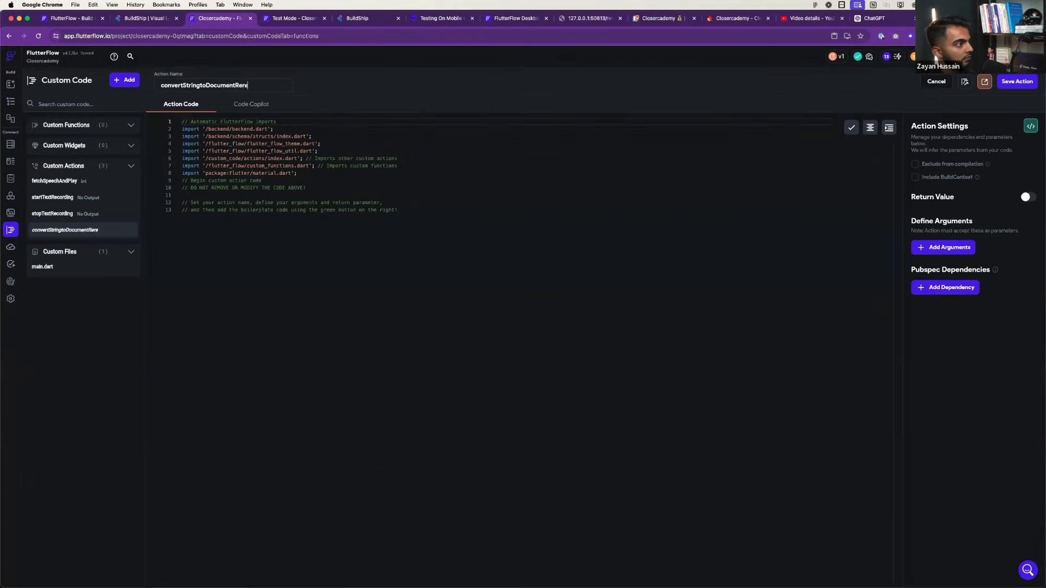
{"action": "left_click", "coordinate": [481, 224]}
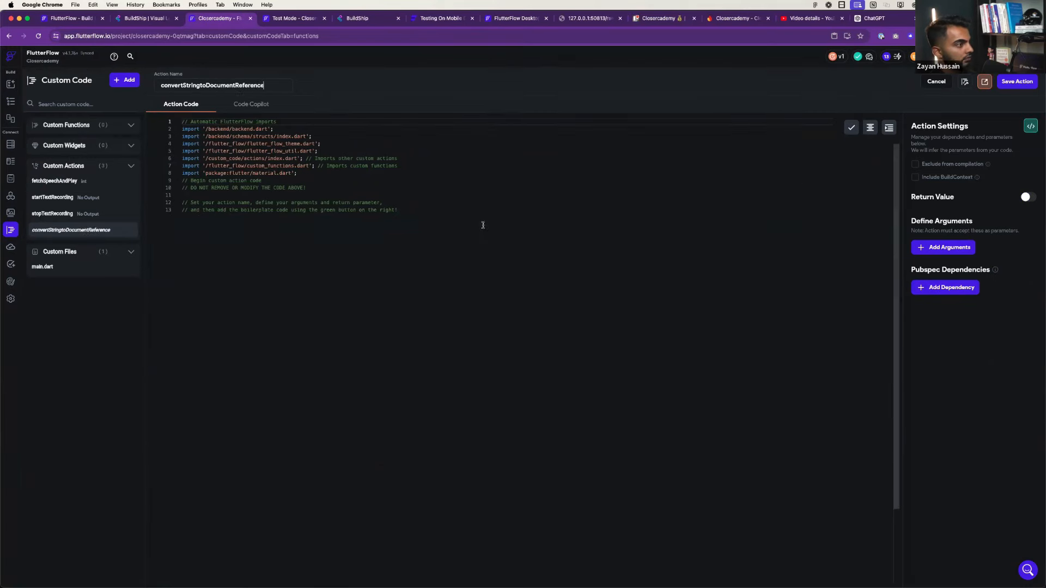
{"action": "key", "text": "cmd+v"}
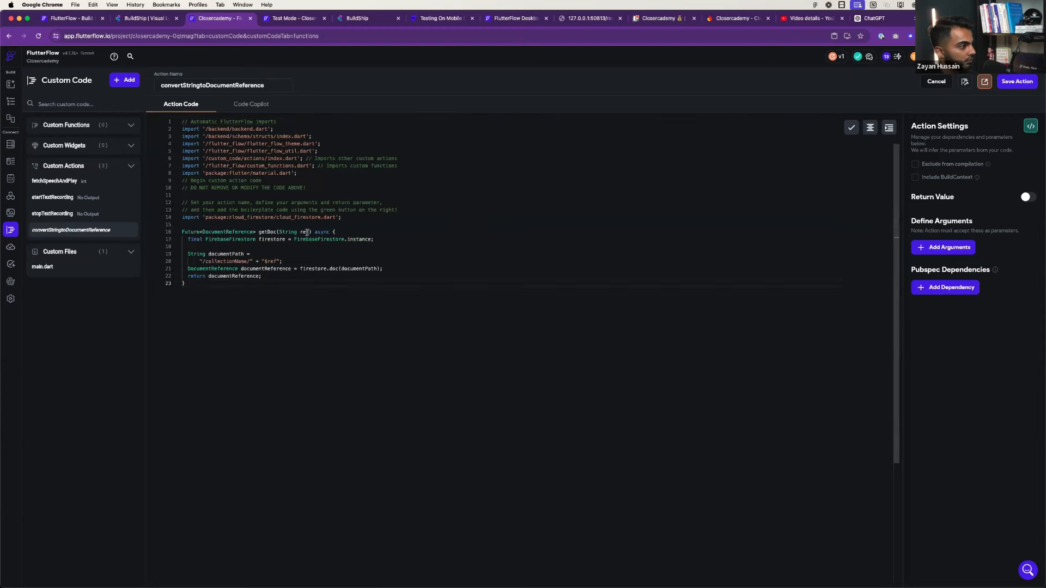
- Define two nullable String arguments for the custom action, named id and collectionName
{"action": "left_click", "coordinate": [937, 249]}
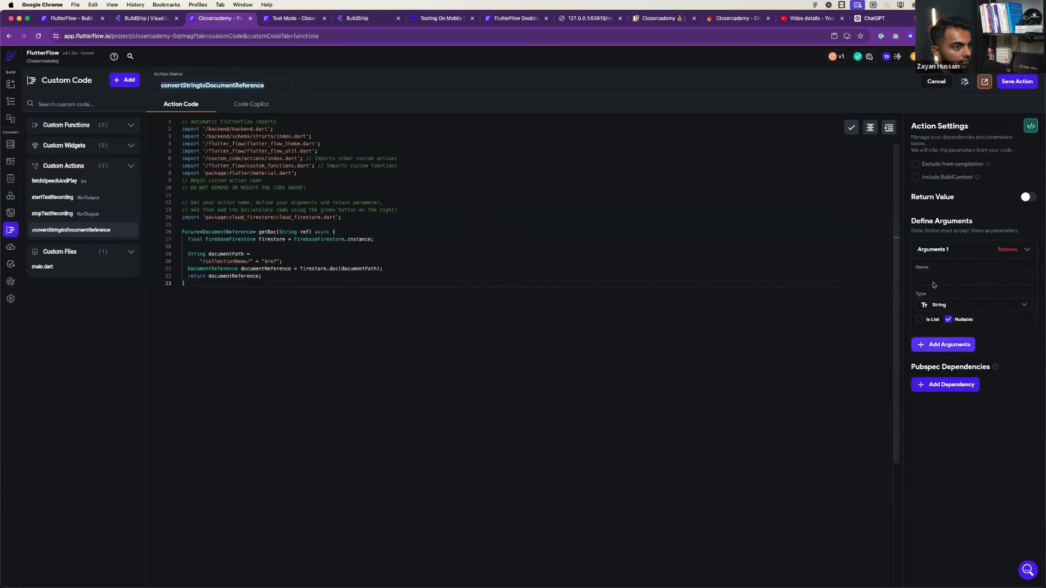
{"action": "left_click", "coordinate": [933, 279]}
{"action": "type", "text": "ref"}
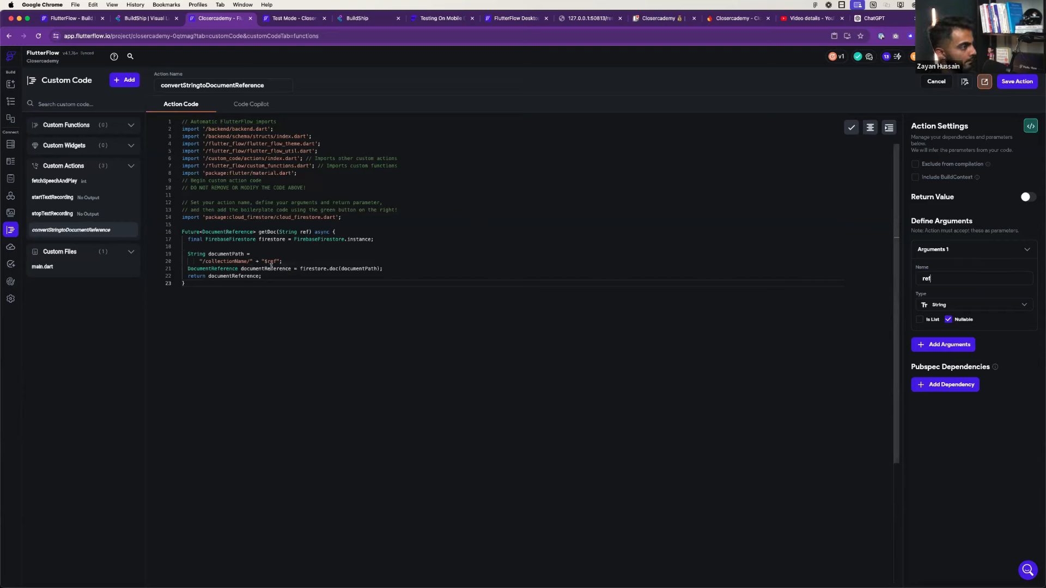
{"action": "left_click", "coordinate": [309, 232]}
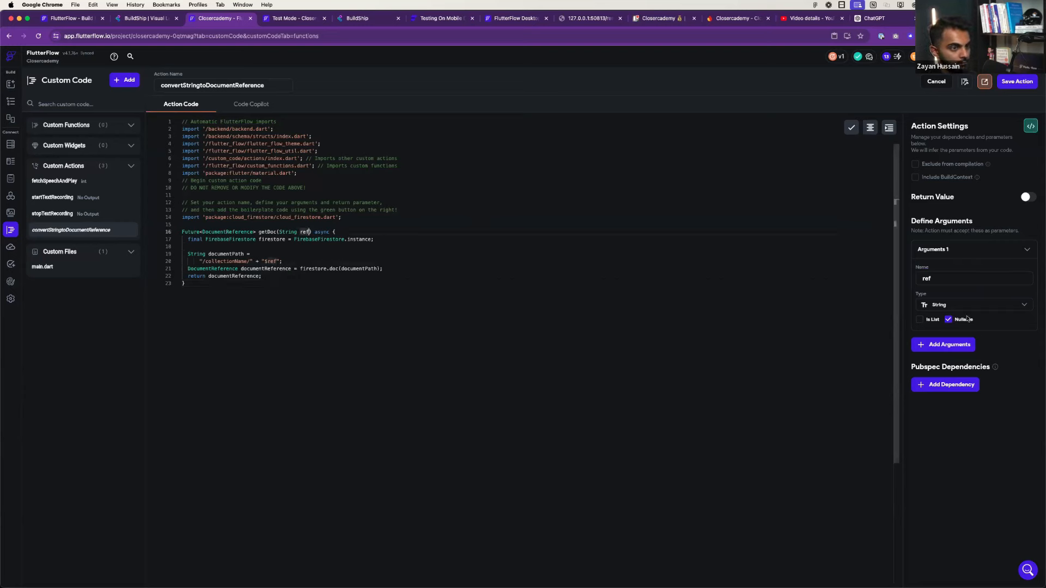
{"action": "double_click", "coordinate": [927, 278]}
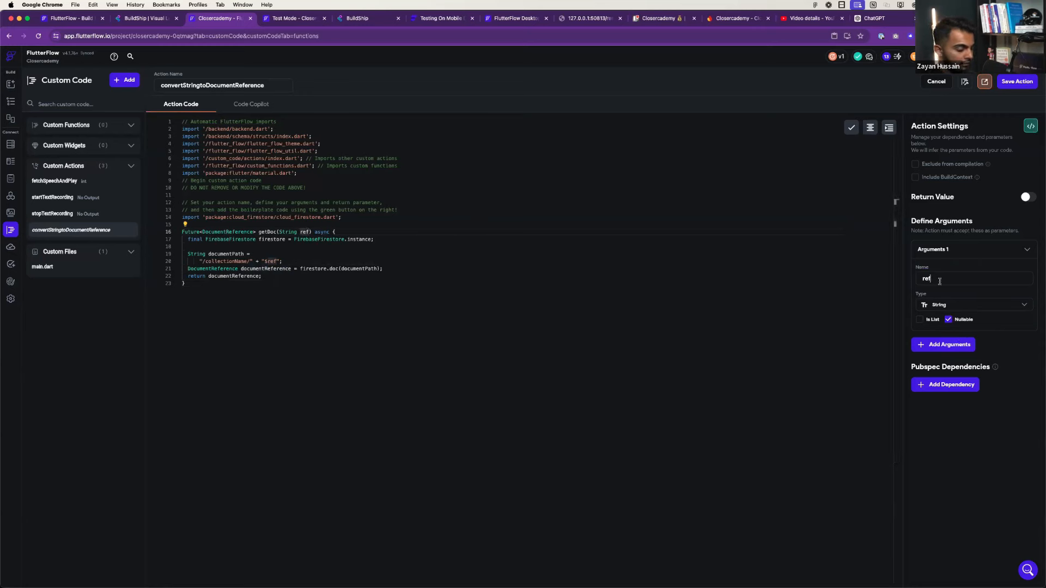
{"action": "type", "text": "su"}
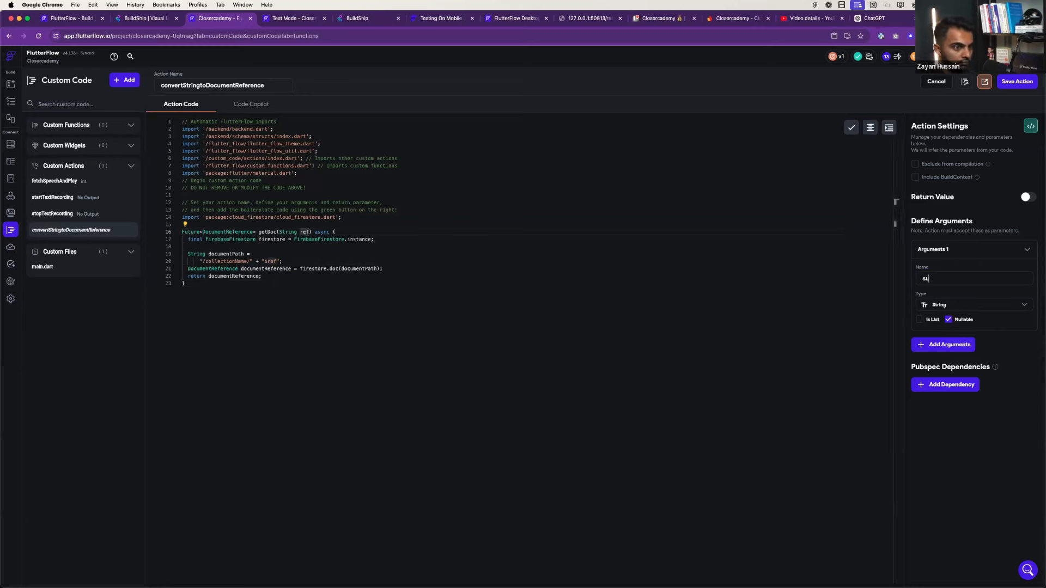
{"action": "key", "text": "BackSpace"}
{"action": "key", "text": "BackSpace"}
{"action": "type", "text": "id"}
{"action": "left_click", "coordinate": [943, 344]}
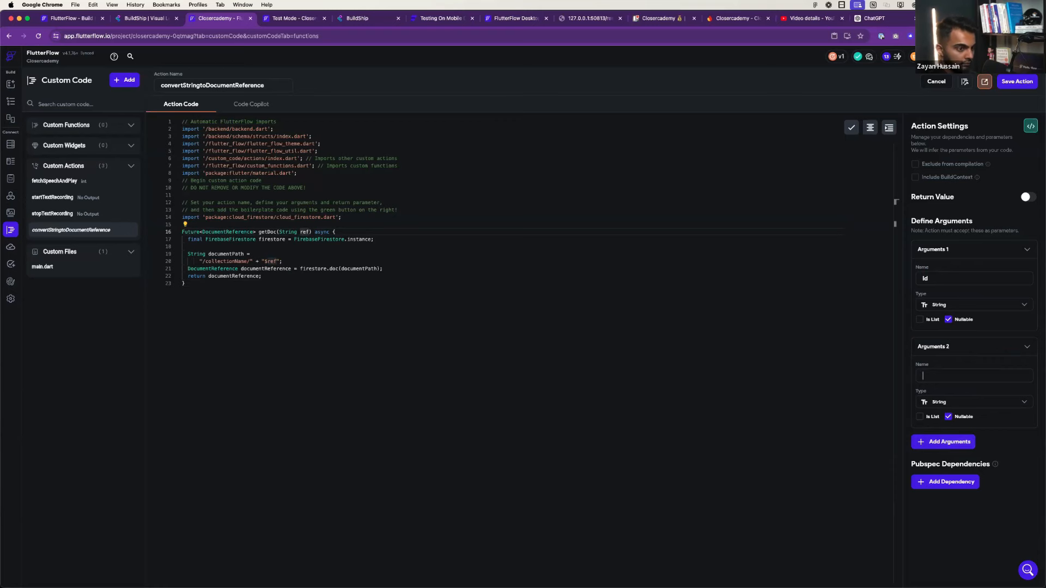
{"action": "type", "text": "collectionName"}
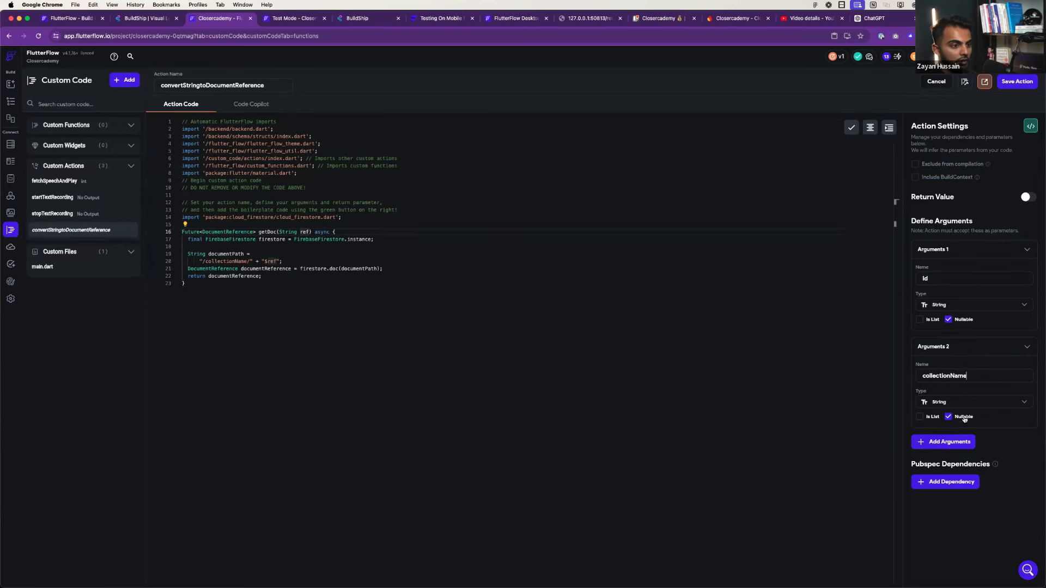
- Join the wrapped documentPath assignment in the getDoc code onto a single line
{"action": "left_click", "coordinate": [197, 262]}
{"action": "key", "text": "BackSpace"}
{"action": "key", "text": "BackSpace"}
{"action": "key", "text": "BackSpace"}
{"action": "key", "text": "BackSpace"}
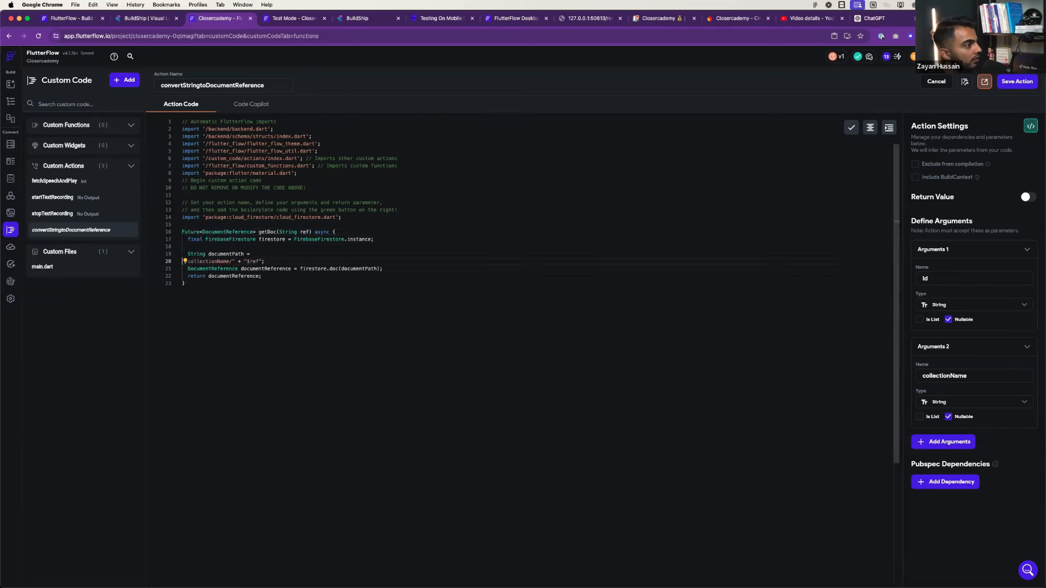
{"action": "left_click_drag", "start_coordinate": [252, 254], "coordinate": [338, 253]}
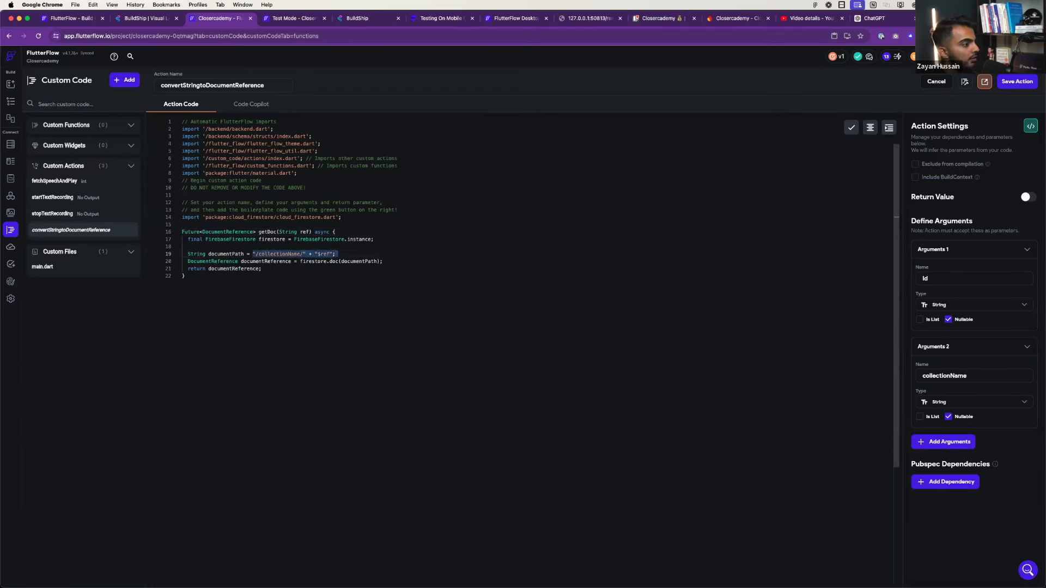
{"action": "left_click", "coordinate": [338, 254]}
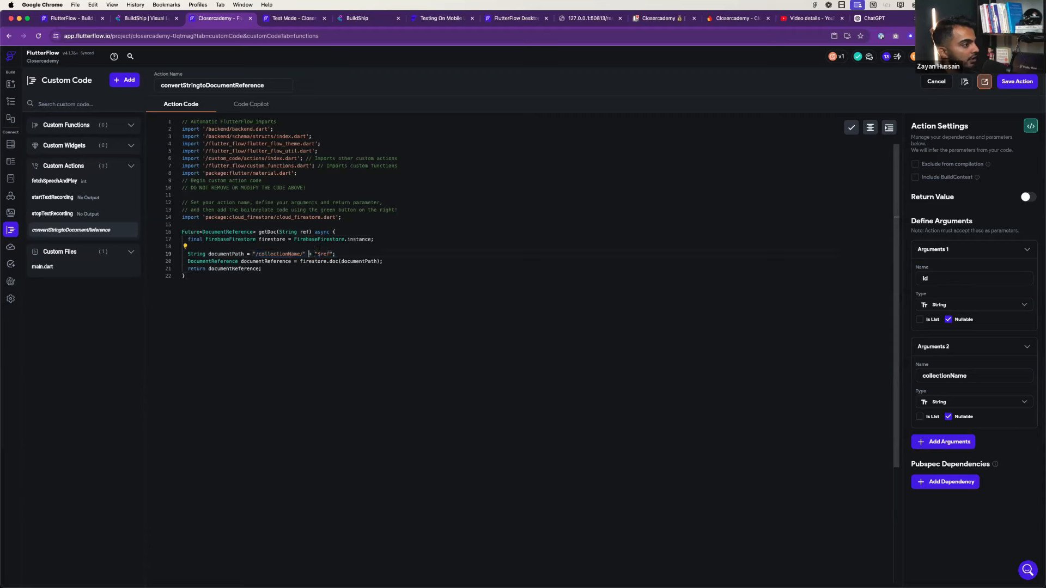
- Insert "/"+ before the "/collectionName/" string in the documentPath assignment
{"action": "double_click", "coordinate": [279, 254]}
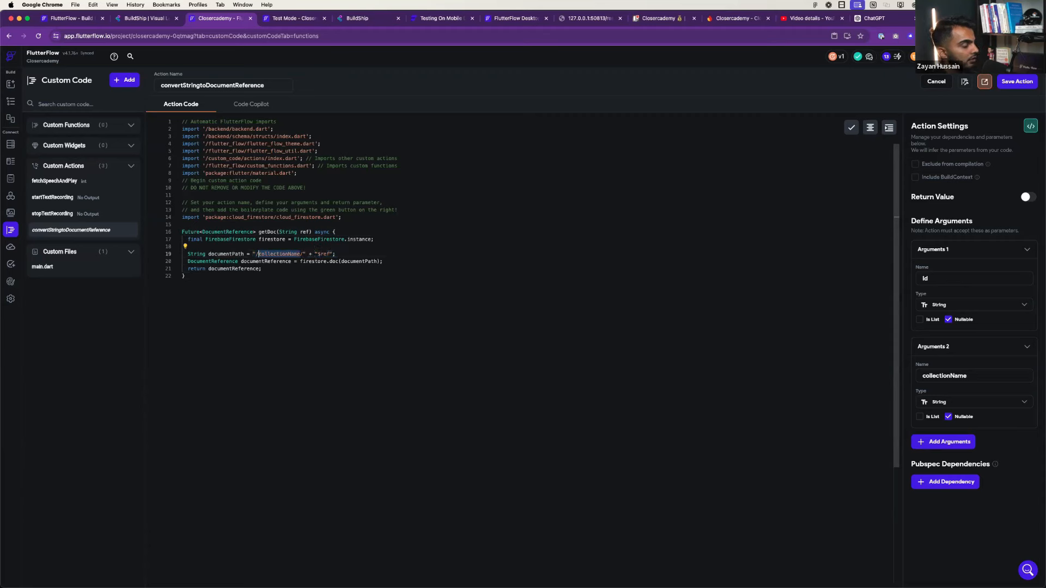
{"action": "key", "text": "Left"}
{"action": "key", "text": "Left"}
{"action": "key", "text": "Left"}
{"action": "key", "text": "Left"}
{"action": "key", "text": "Left"}
{"action": "type", "text": "\""}
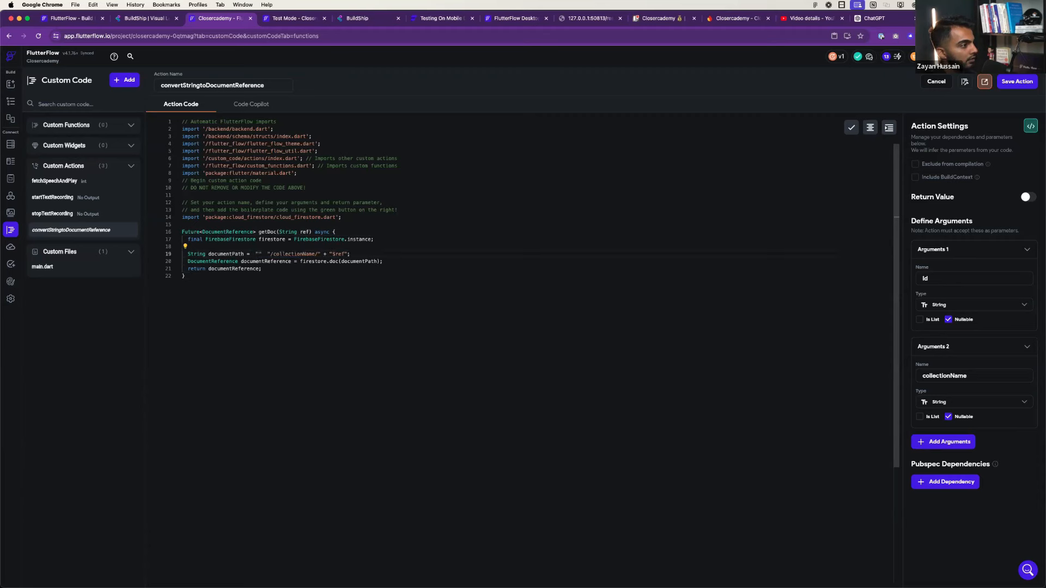
{"action": "type", "text": "/\""}
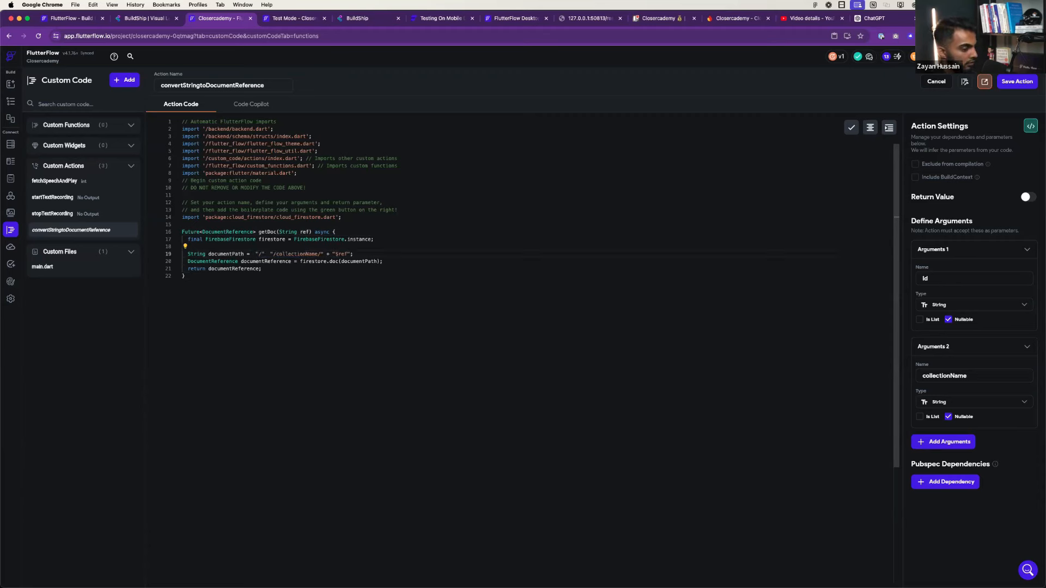
{"action": "type", "text": "+"}
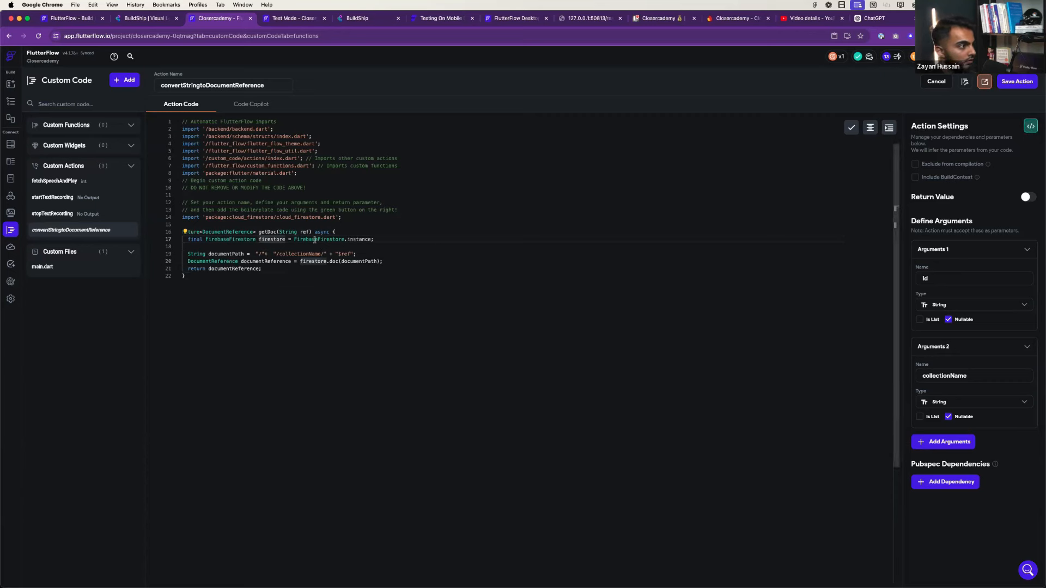
- Add a second parameter, String collectionName, to the getDoc function signature
{"action": "left_click_drag", "start_coordinate": [310, 233], "coordinate": [282, 233]}
{"action": "key", "text": "super+c"}
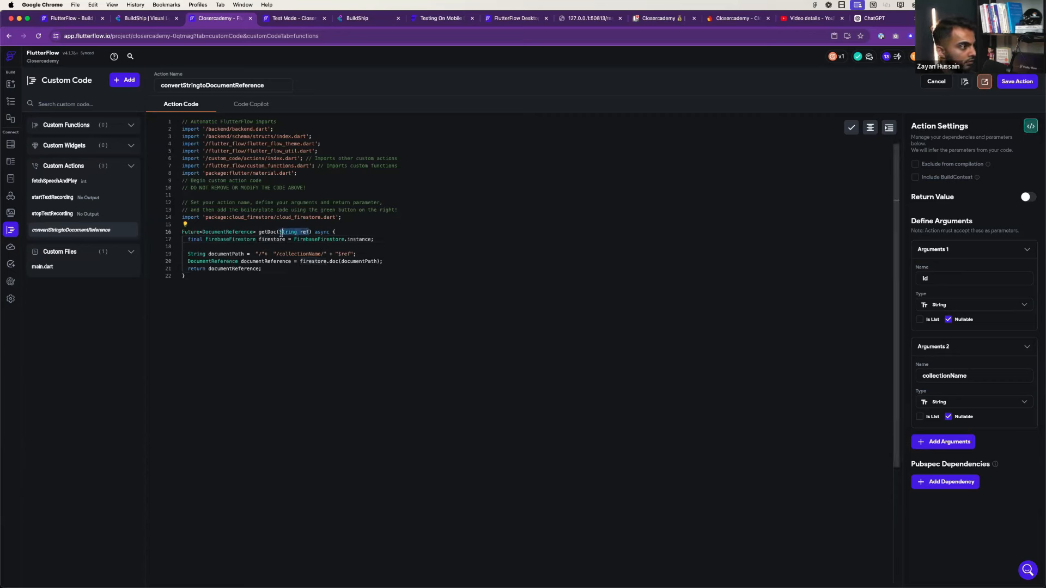
{"action": "key", "text": "Right"}
{"action": "type", "text": ","}
{"action": "key", "text": "super+v"}
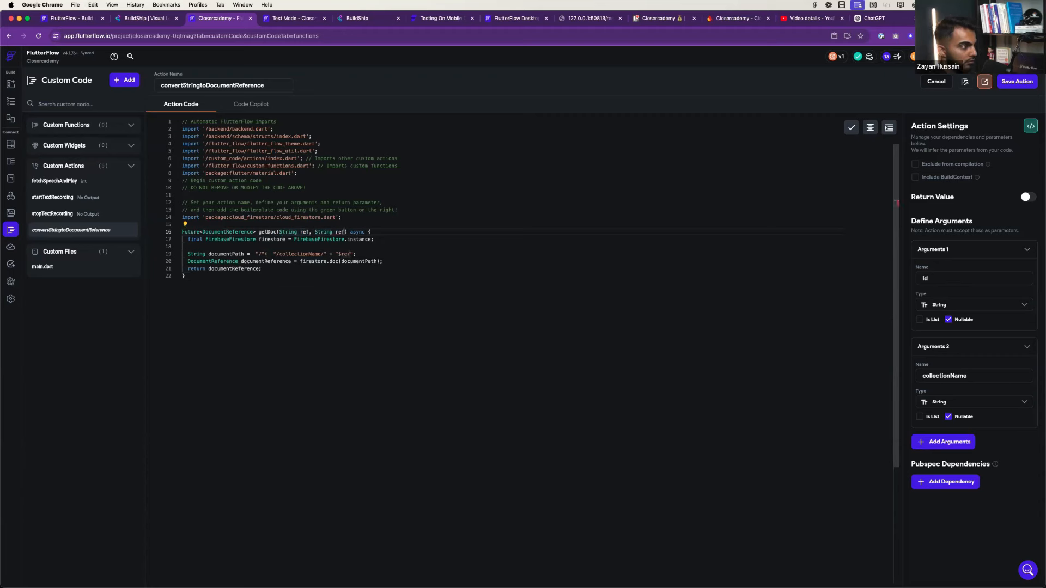
{"action": "key", "text": "BackSpace"}
{"action": "key", "text": "BackSpace"}
{"action": "key", "text": "BackSpace"}
{"action": "type", "text": "colle"}
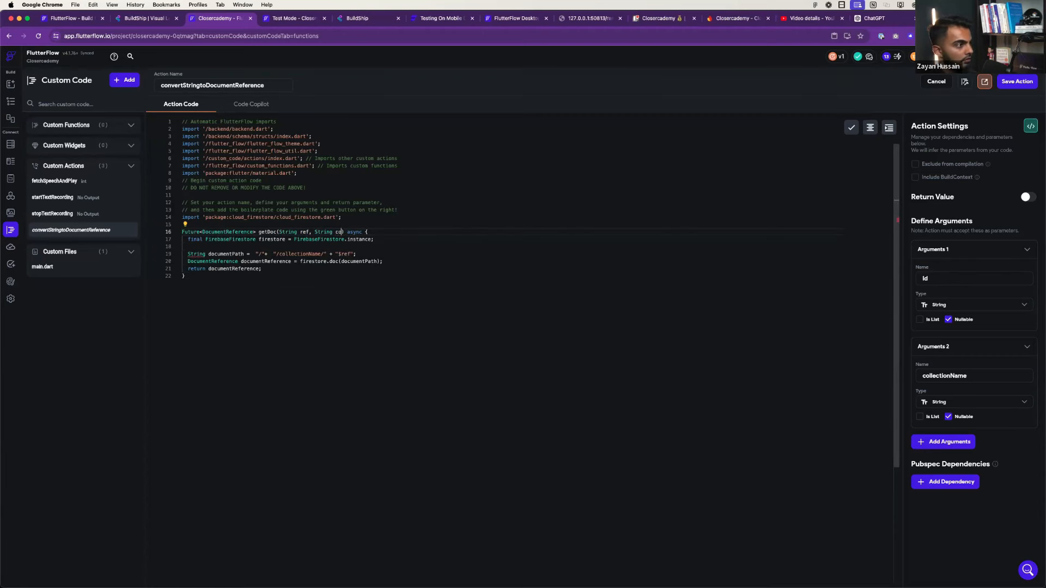
{"action": "type", "text": "ctionNamne"}
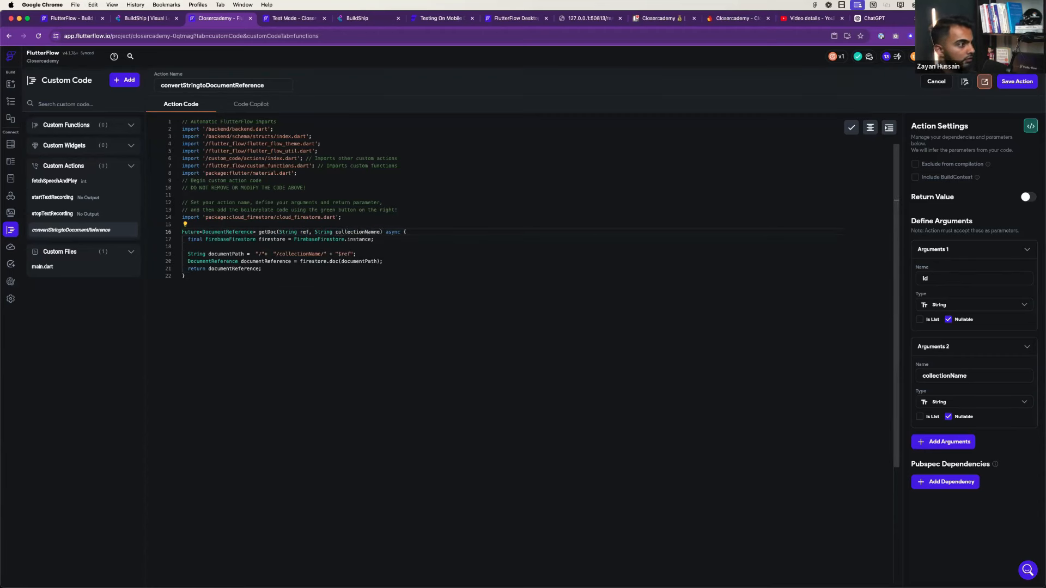
{"action": "key", "text": "BackSpace"}
{"action": "key", "text": "BackSpace"}
{"action": "type", "text": "e"}
- Rename the first parameter of the getDoc function from ref to id
{"action": "left_click", "coordinate": [309, 232]}
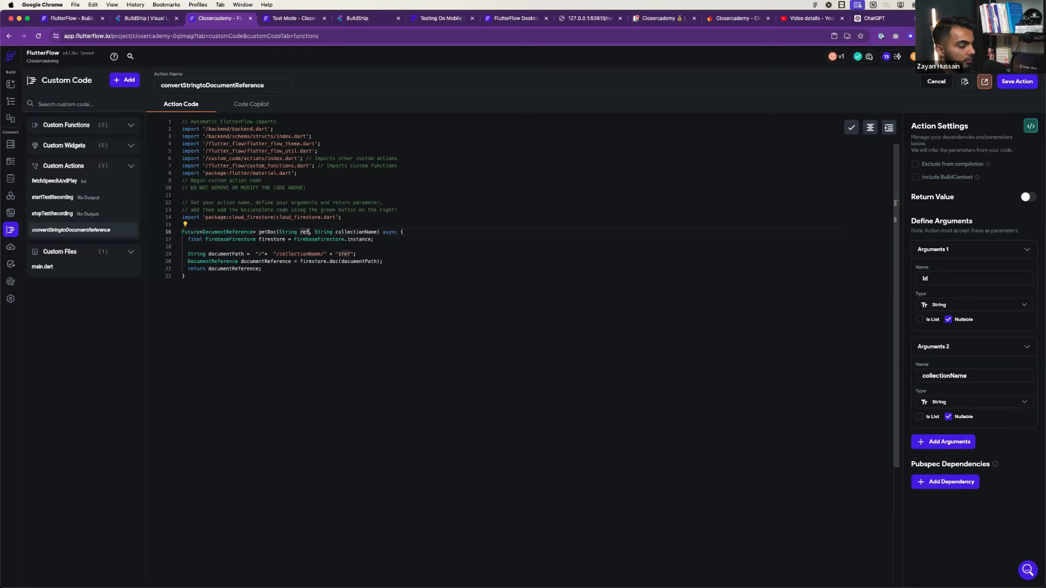
{"action": "key", "text": "BackSpace"}
{"action": "key", "text": "BackSpace"}
{"action": "key", "text": "BackSpace"}
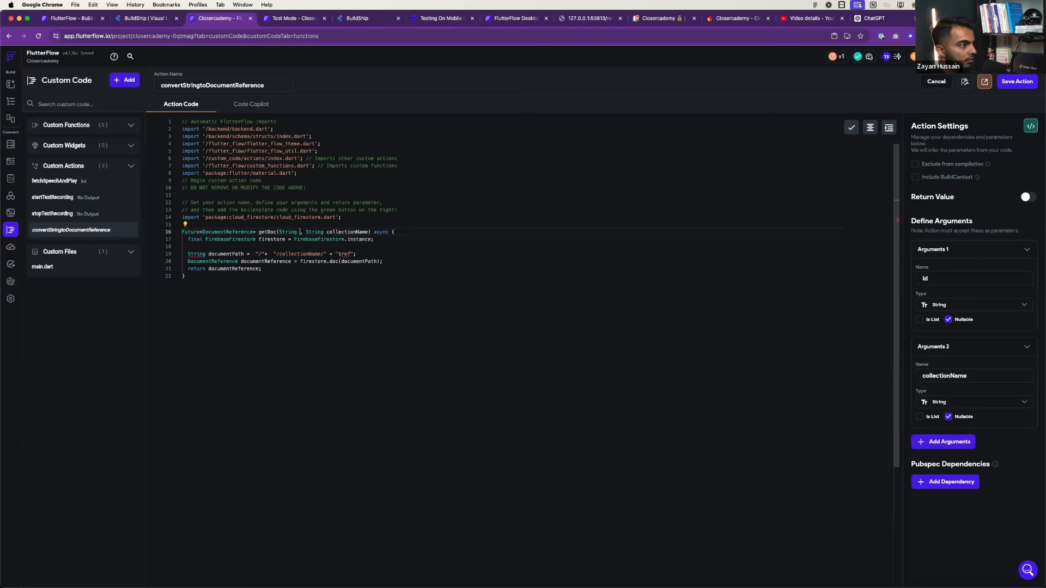
{"action": "type", "text": "id"}
- Replace the hard-coded collection string and "$ref" in documentPath with collectionName + "/" + id
{"action": "left_click", "coordinate": [374, 239]}
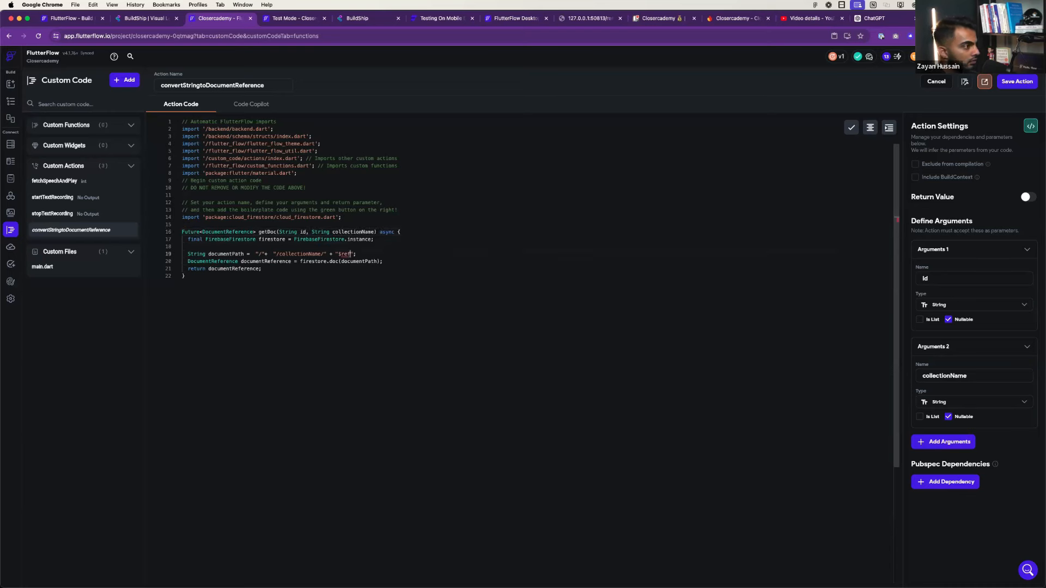
{"action": "left_click_drag", "start_coordinate": [327, 254], "coordinate": [273, 254]}
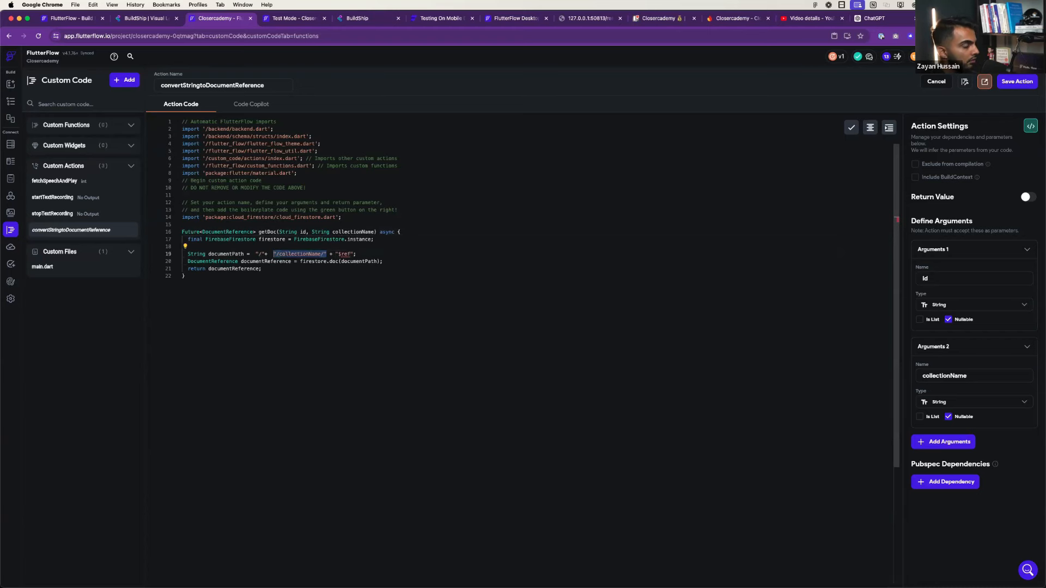
{"action": "type", "text": "collectio"}
{"action": "type", "text": "nName"}
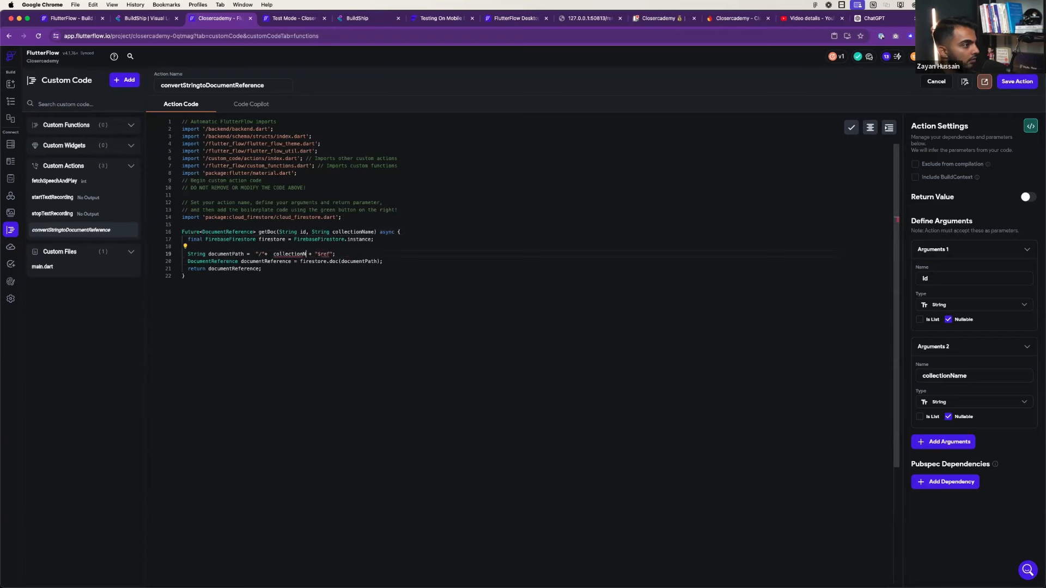
{"action": "left_click", "coordinate": [344, 254]}
{"action": "key", "text": "BackSpace"}
{"action": "key", "text": "BackSpace"}
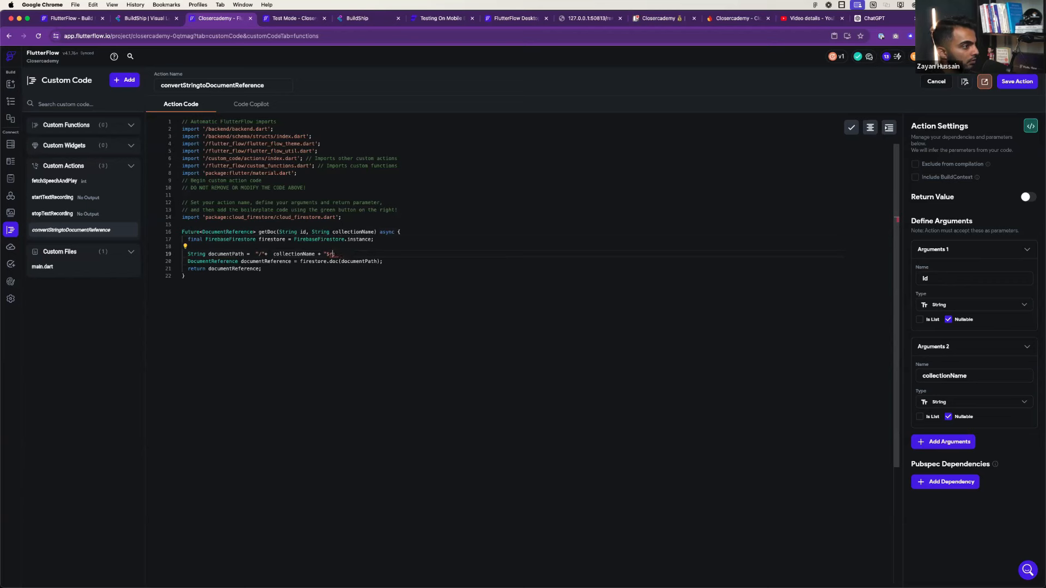
{"action": "key", "text": "BackSpace"}
{"action": "type", "text": "\" + id;"}
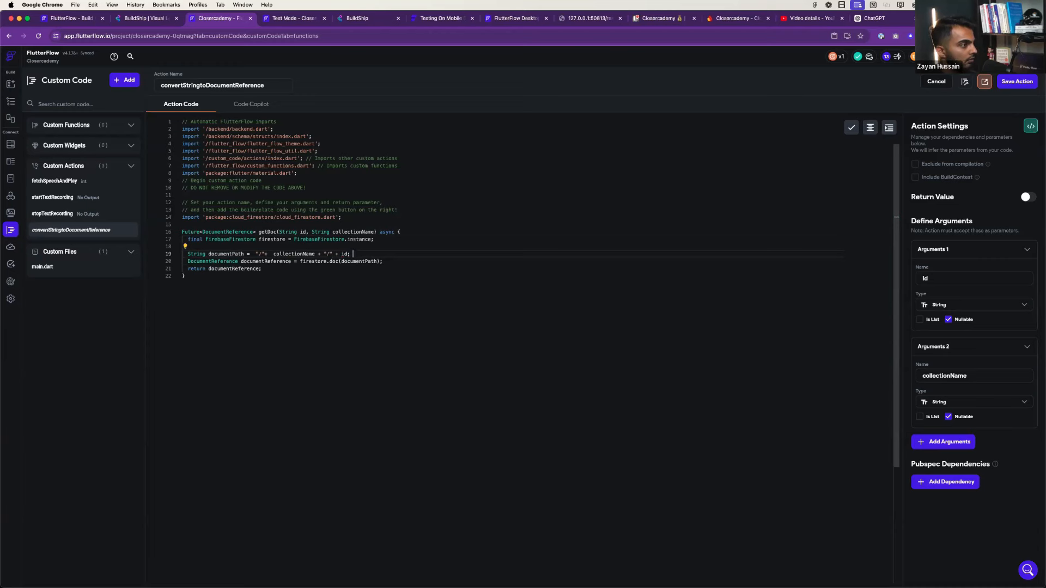
{"action": "left_click", "coordinate": [270, 330]}
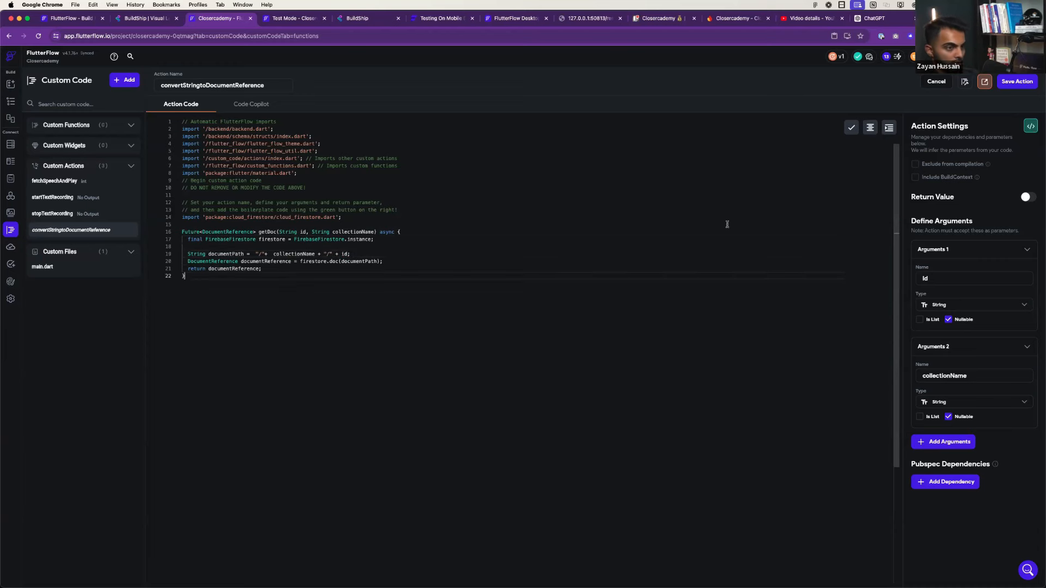
- Rename the getDoc function in the code to convertStringtoDocumentReference to match the action name
{"action": "left_click", "coordinate": [1017, 81]}
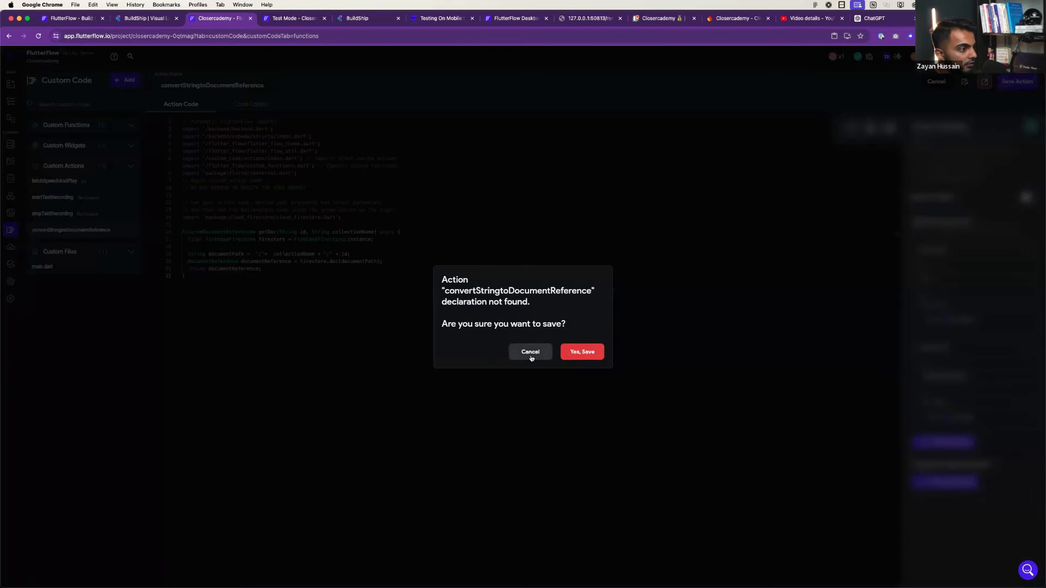
{"action": "left_click", "coordinate": [531, 353]}
{"action": "left_click", "coordinate": [274, 234]}
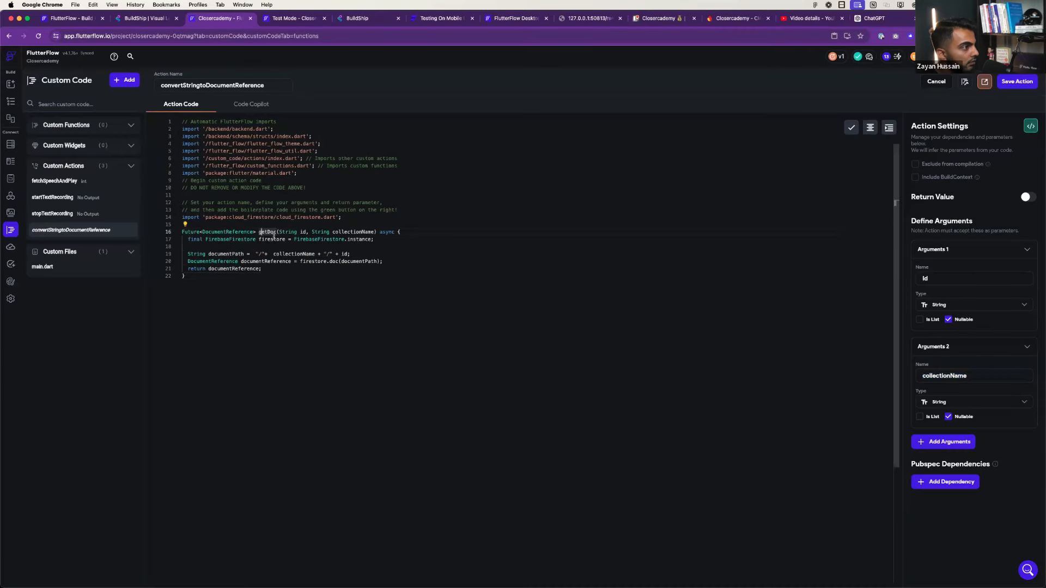
{"action": "left_click", "coordinate": [292, 276]}
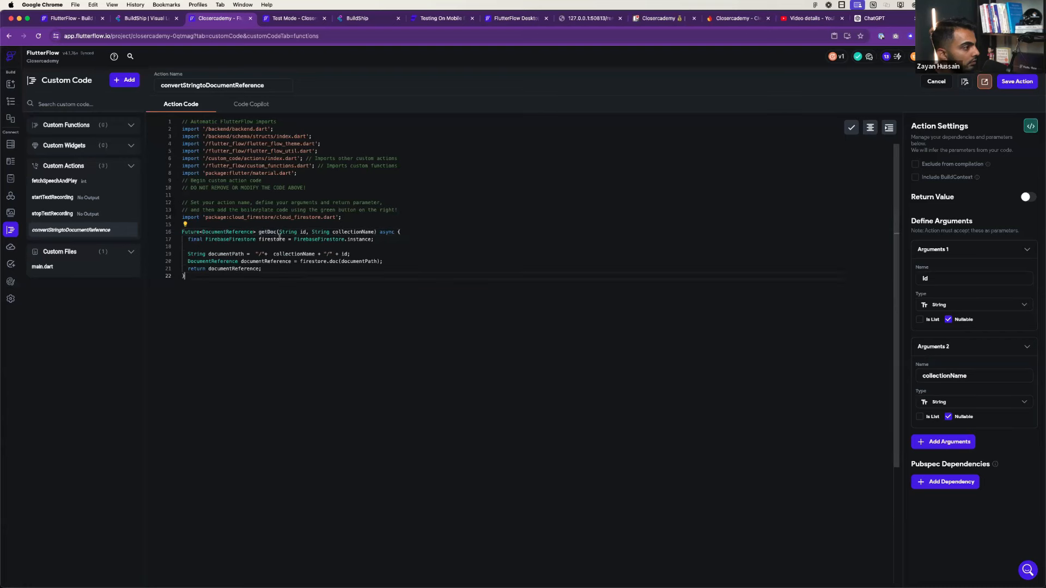
{"action": "double_click", "coordinate": [238, 85]}
{"action": "key", "text": "cmd+c"}
{"action": "double_click", "coordinate": [268, 231]}
{"action": "key", "text": "cmd+v"}
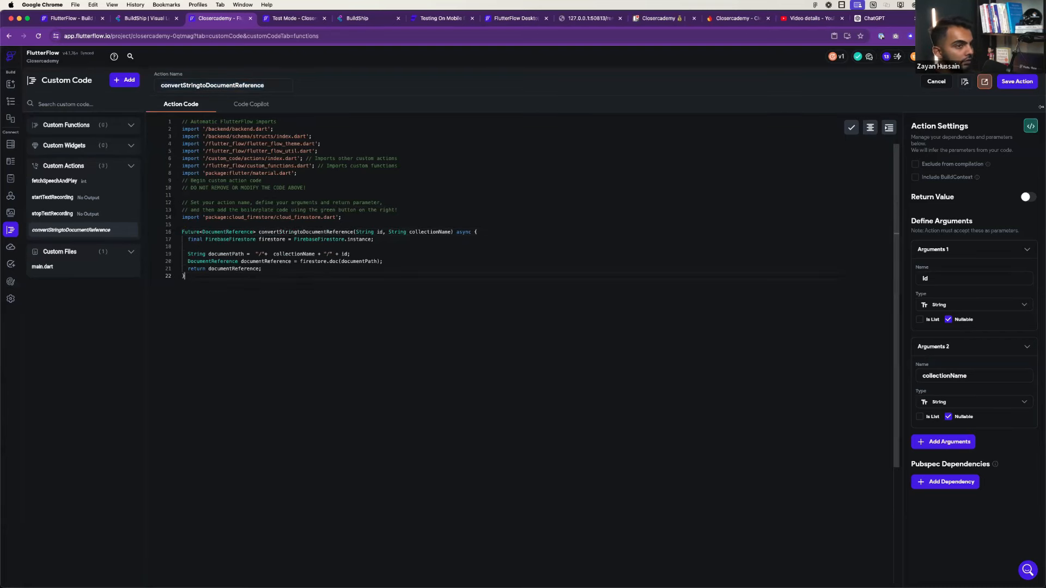
- Make the id and collectionName arguments non-nullable and save the action, accepting replacement of the settings parameters with those in the code
{"action": "left_click", "coordinate": [1017, 81]}
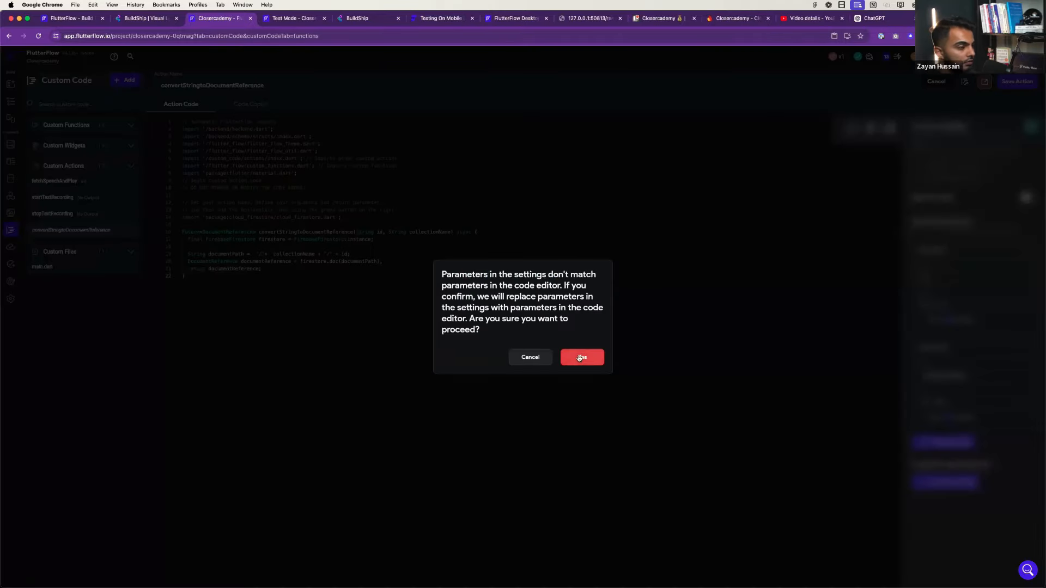
{"action": "left_click", "coordinate": [542, 362]}
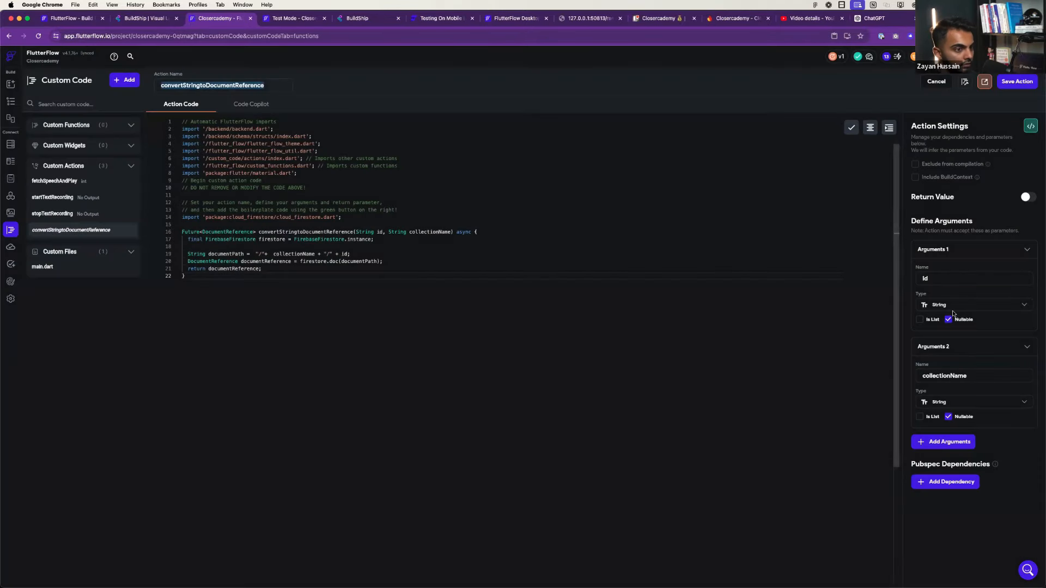
{"action": "left_click", "coordinate": [947, 416]}
{"action": "left_click", "coordinate": [948, 320]}
{"action": "left_click", "coordinate": [1017, 81]}
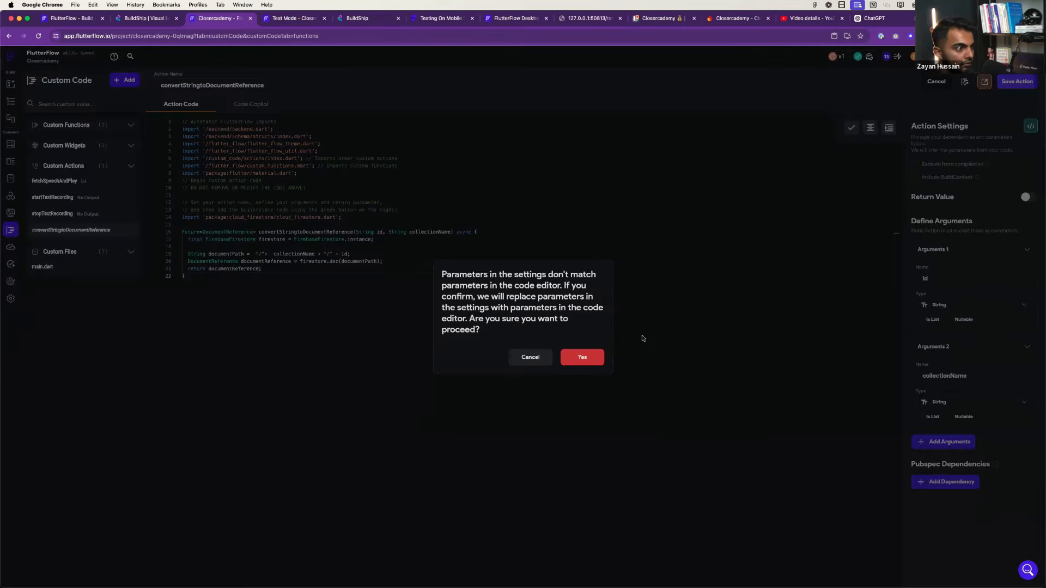
{"action": "left_click", "coordinate": [579, 356]}
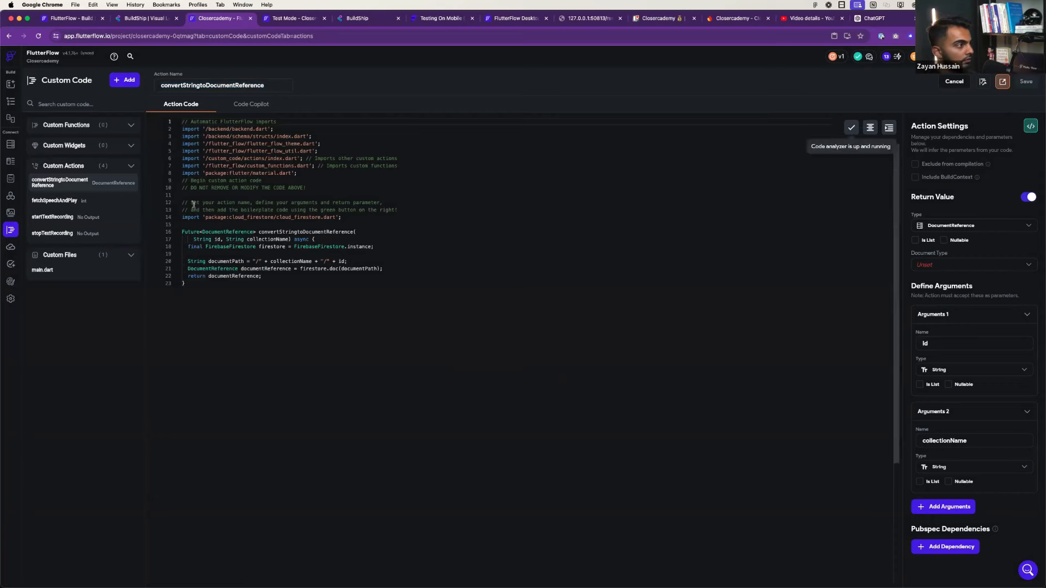
- Check the project's error list, set the document type of the action's DocumentReference return value to submissions, and save
{"action": "left_click", "coordinate": [259, 106]}
{"action": "left_click", "coordinate": [198, 105]}
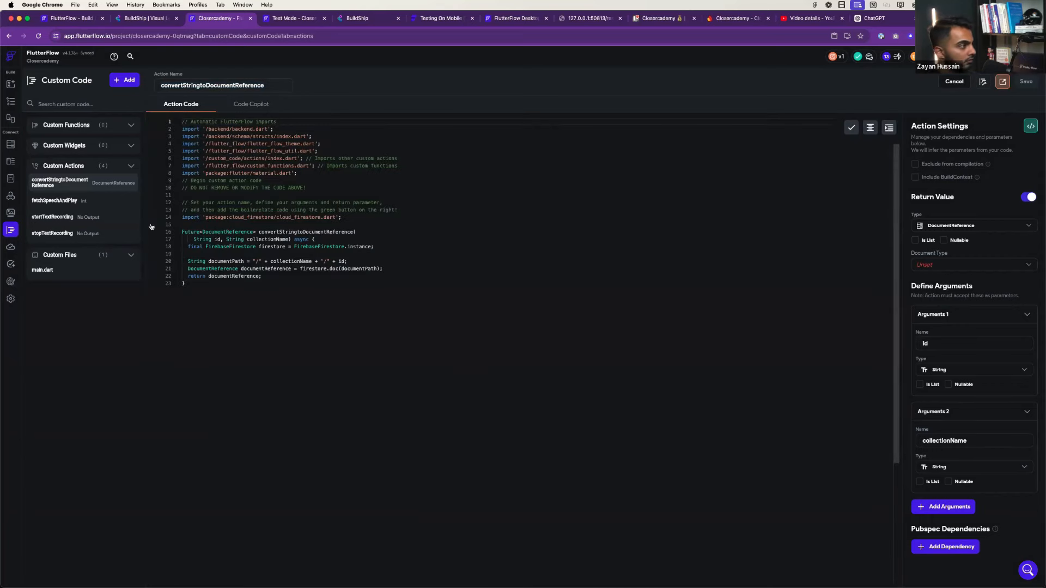
{"action": "left_click", "coordinate": [61, 185]}
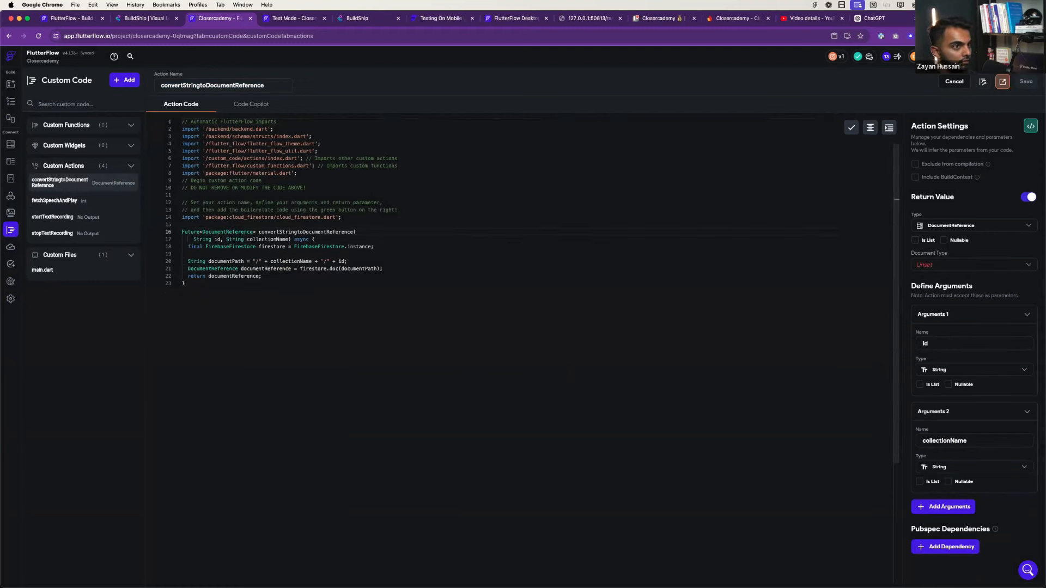
{"action": "left_click", "coordinate": [833, 56]}
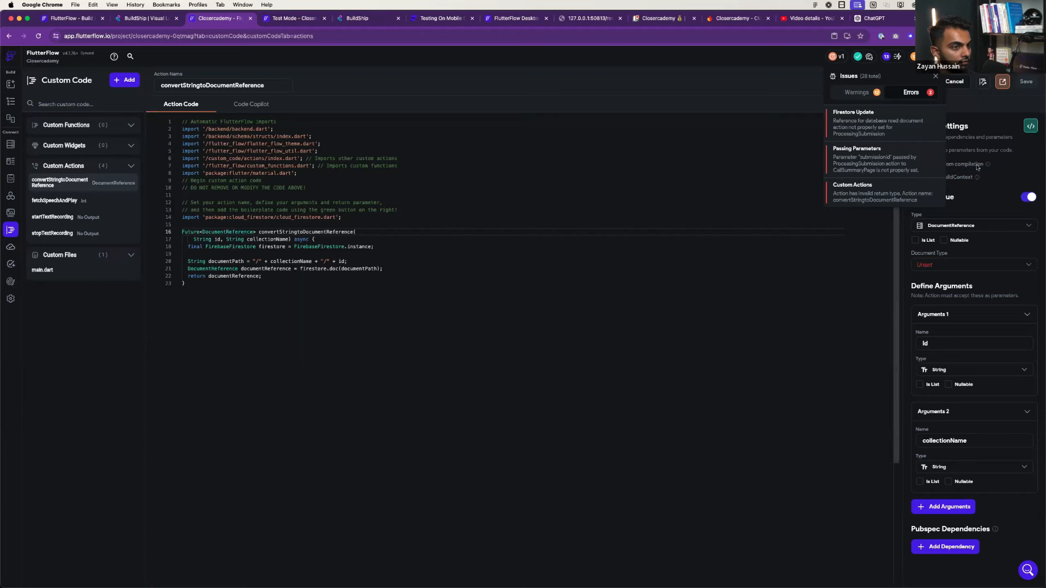
{"action": "left_click", "coordinate": [1017, 165]}
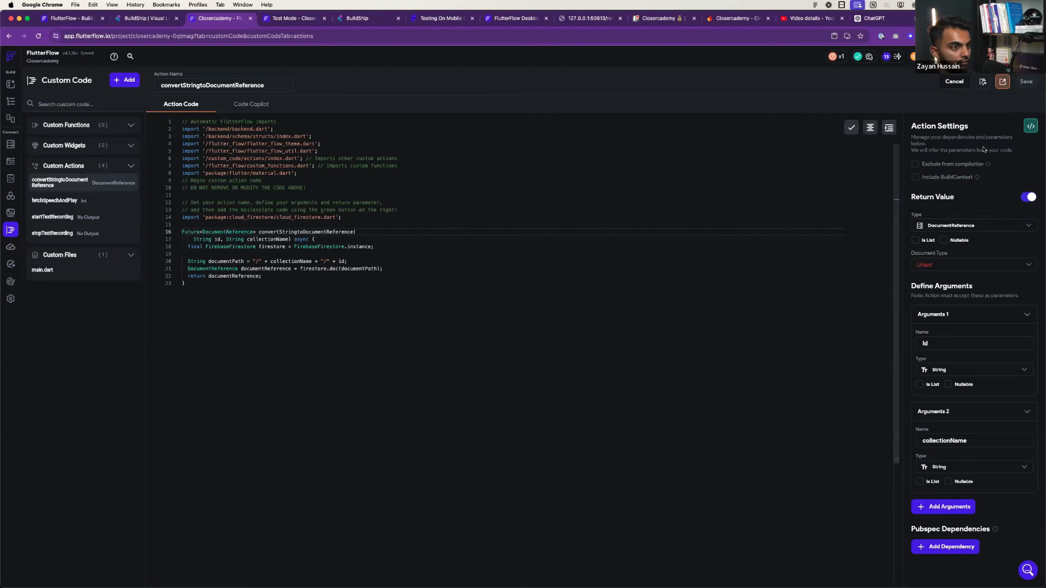
{"action": "left_click", "coordinate": [966, 262]}
{"action": "left_click", "coordinate": [956, 303]}
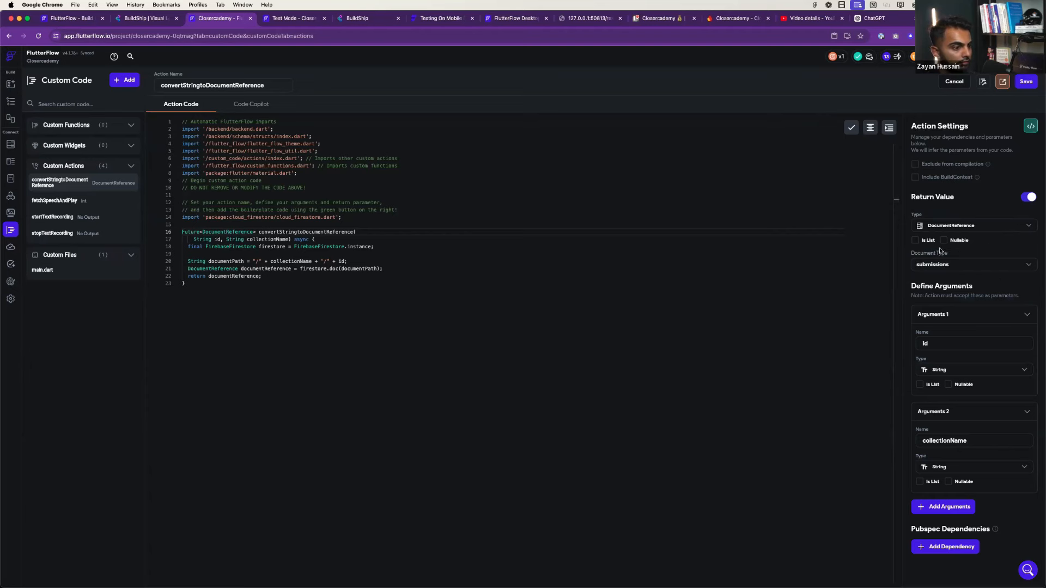
{"action": "left_click", "coordinate": [1031, 129]}
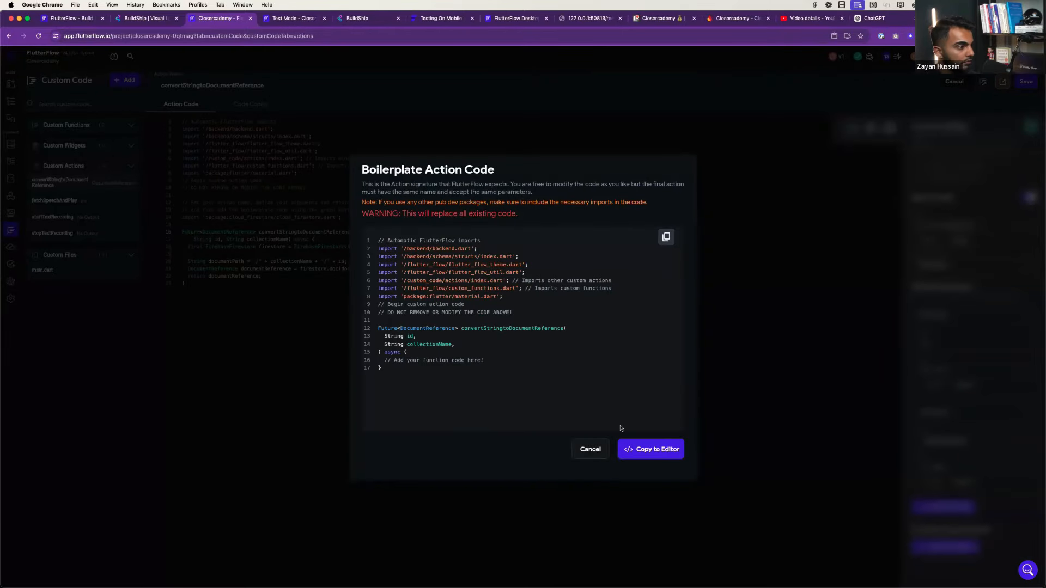
{"action": "left_click", "coordinate": [580, 454]}
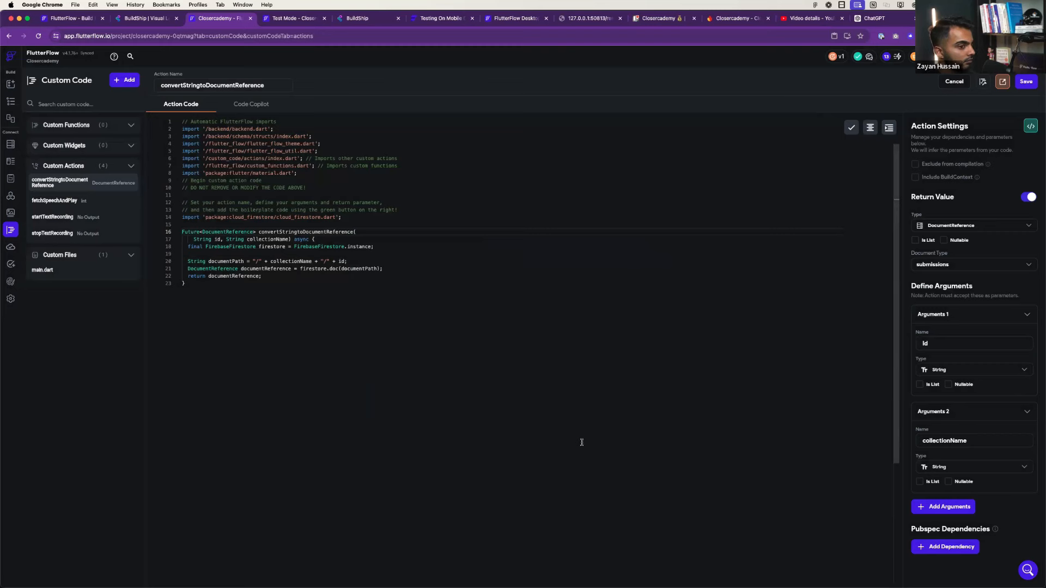
{"action": "left_click", "coordinate": [1021, 82]}
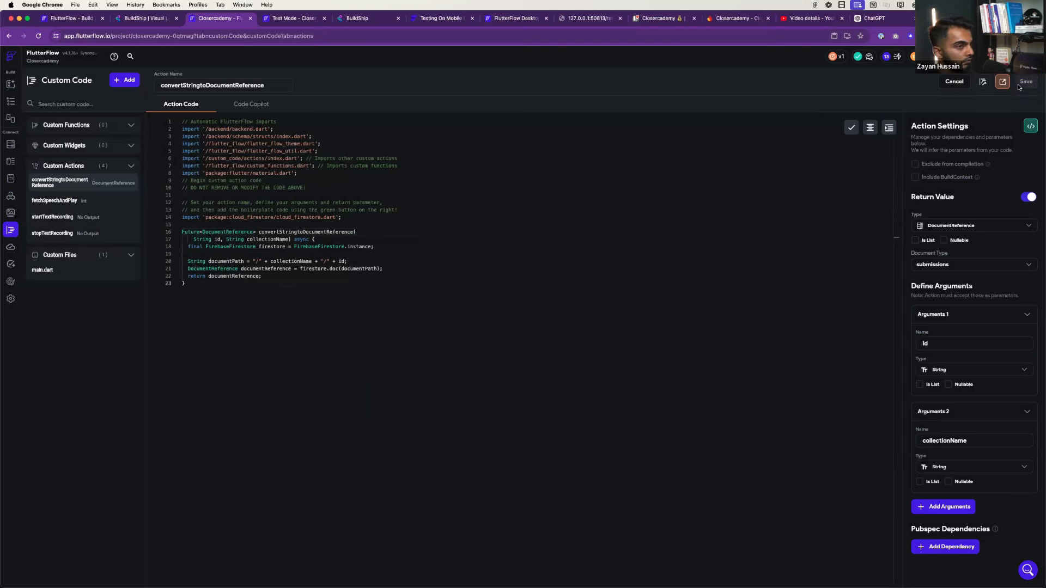